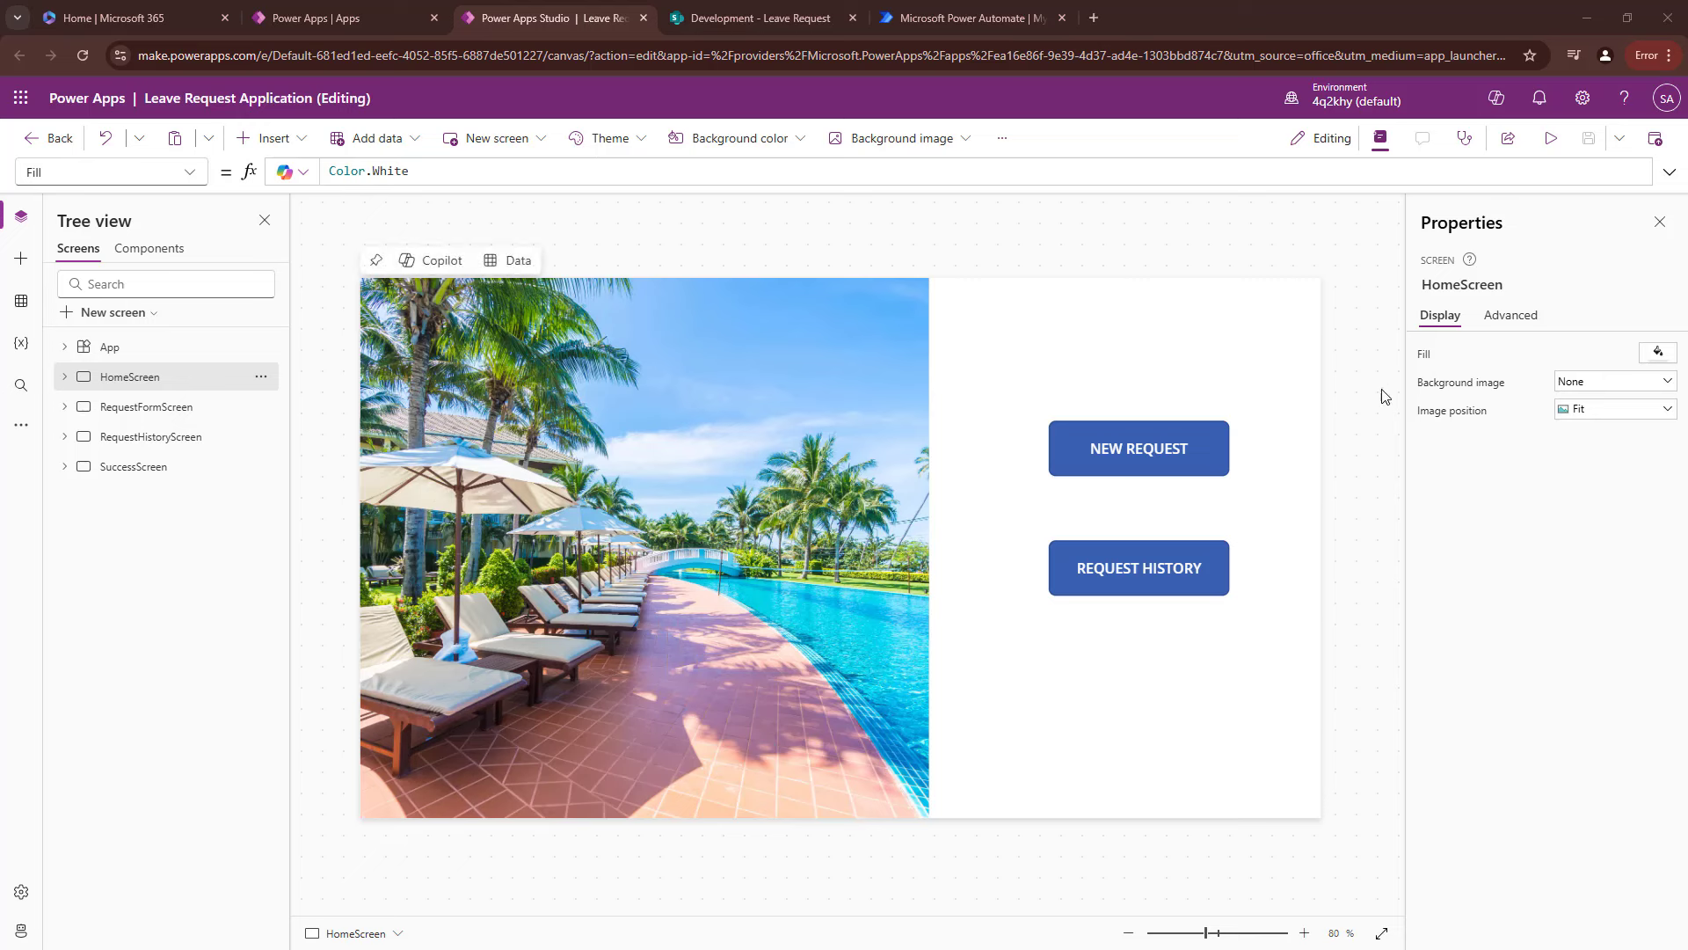
# Preview the app from HomeScreen and examine the New Request form's fields, Department, LeaveType and Manager choices, and attachment picker.
pyautogui.click(1552, 148)
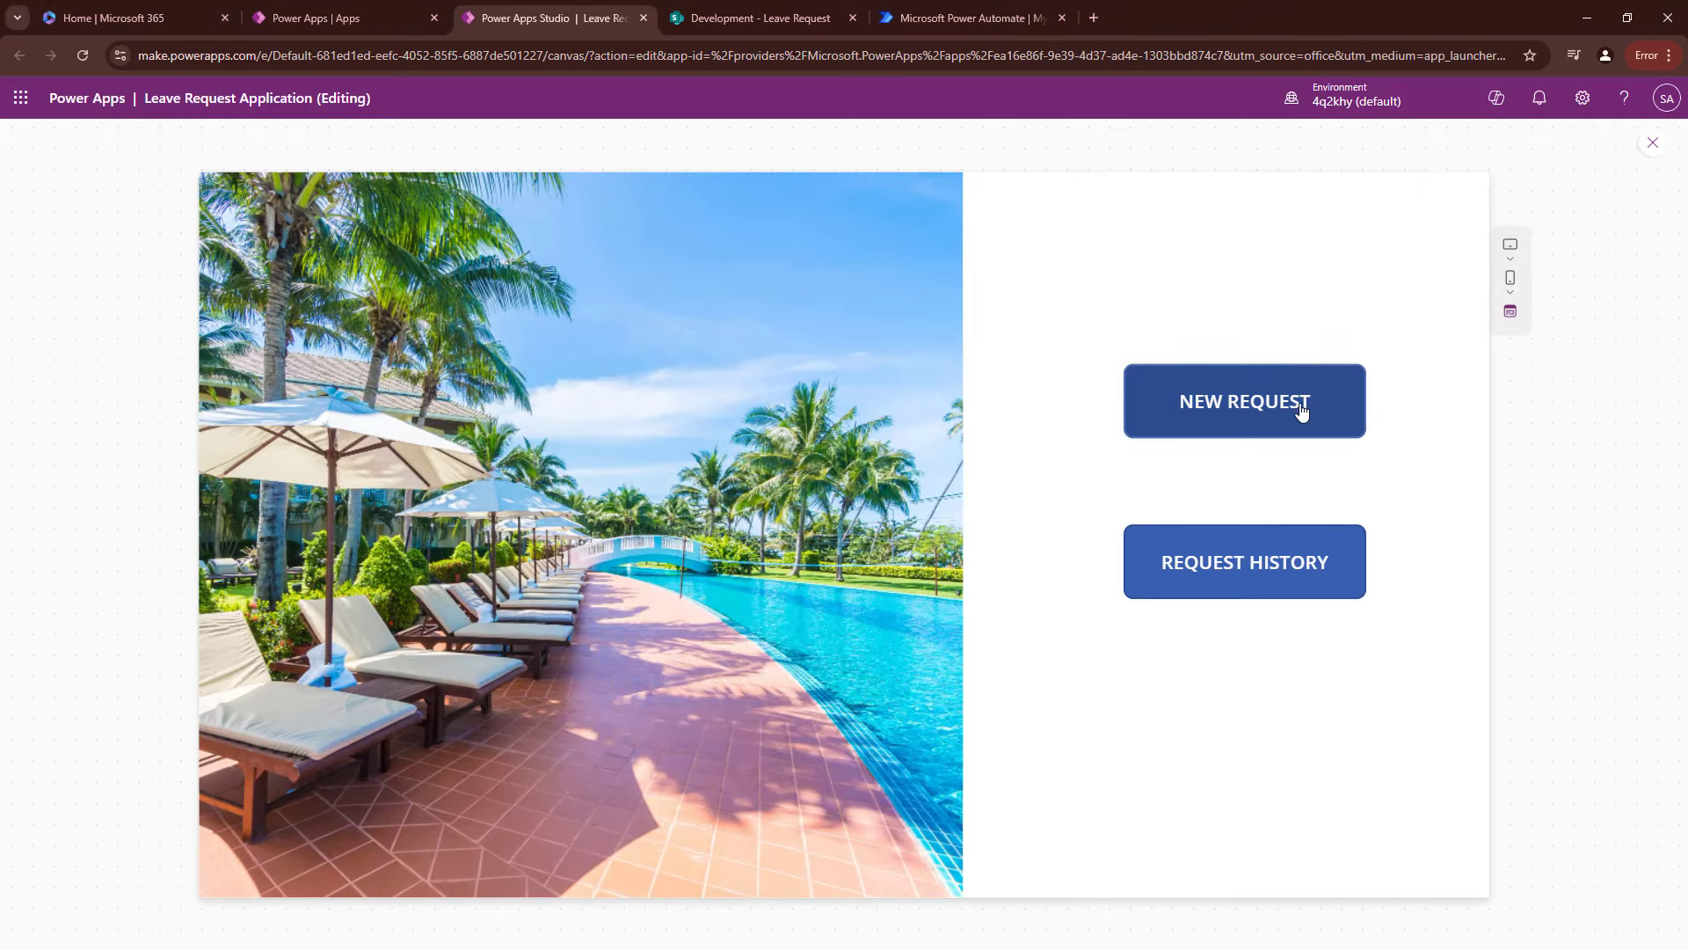
pyautogui.click(1302, 411)
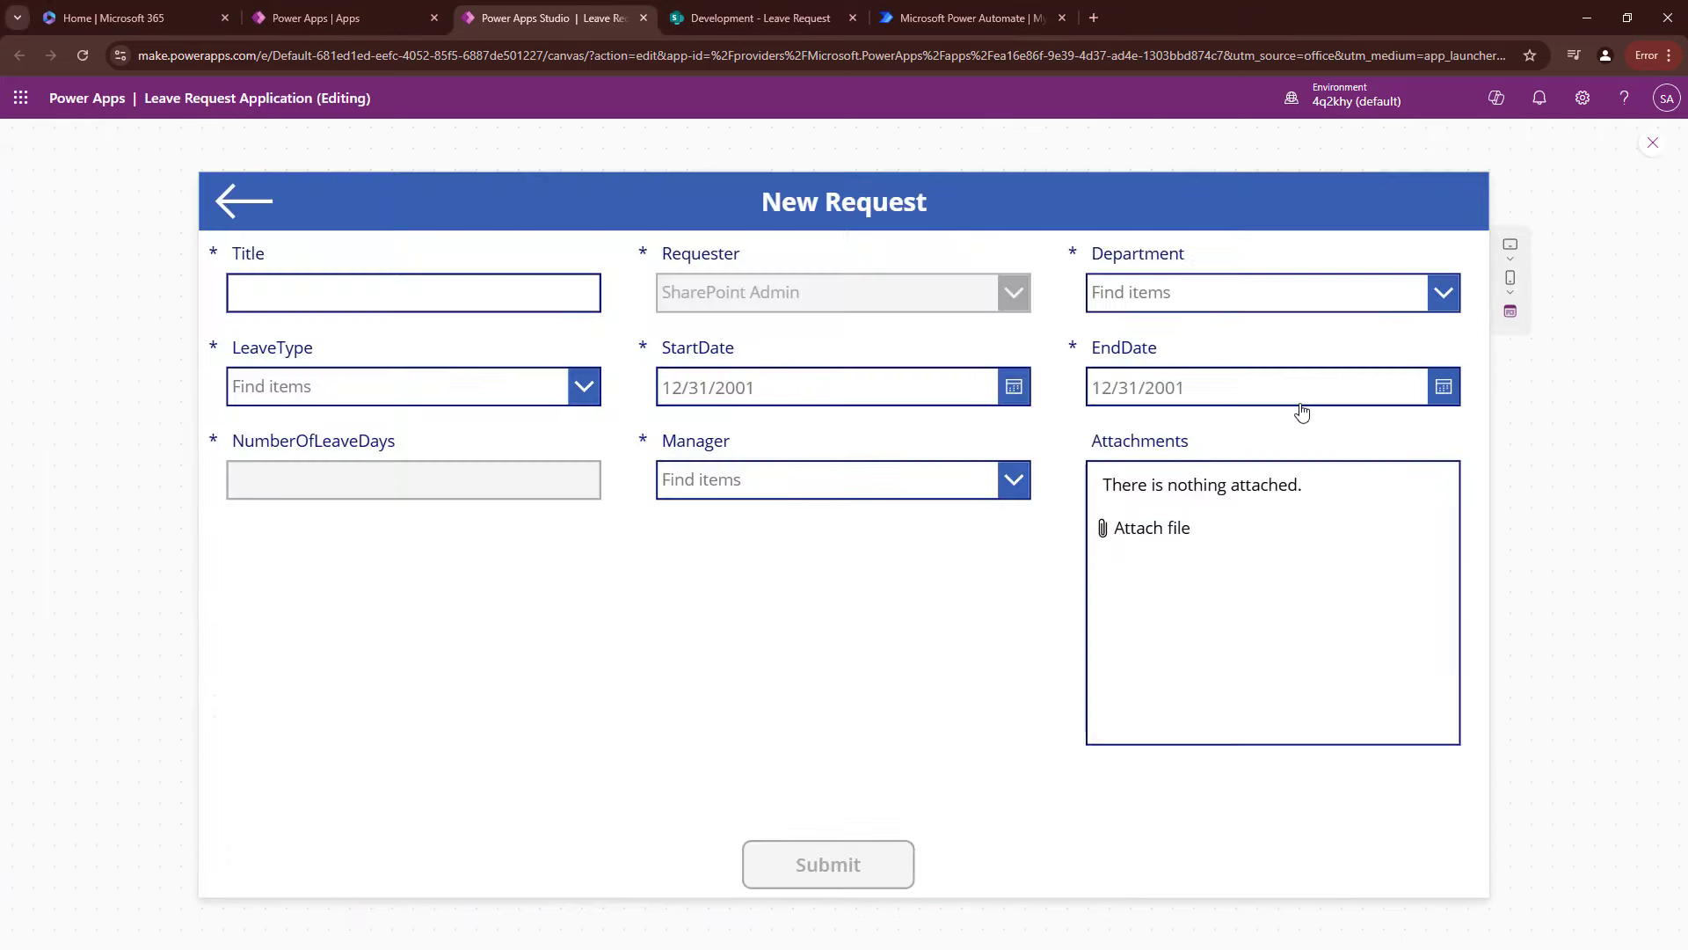
pyautogui.click(525, 282)
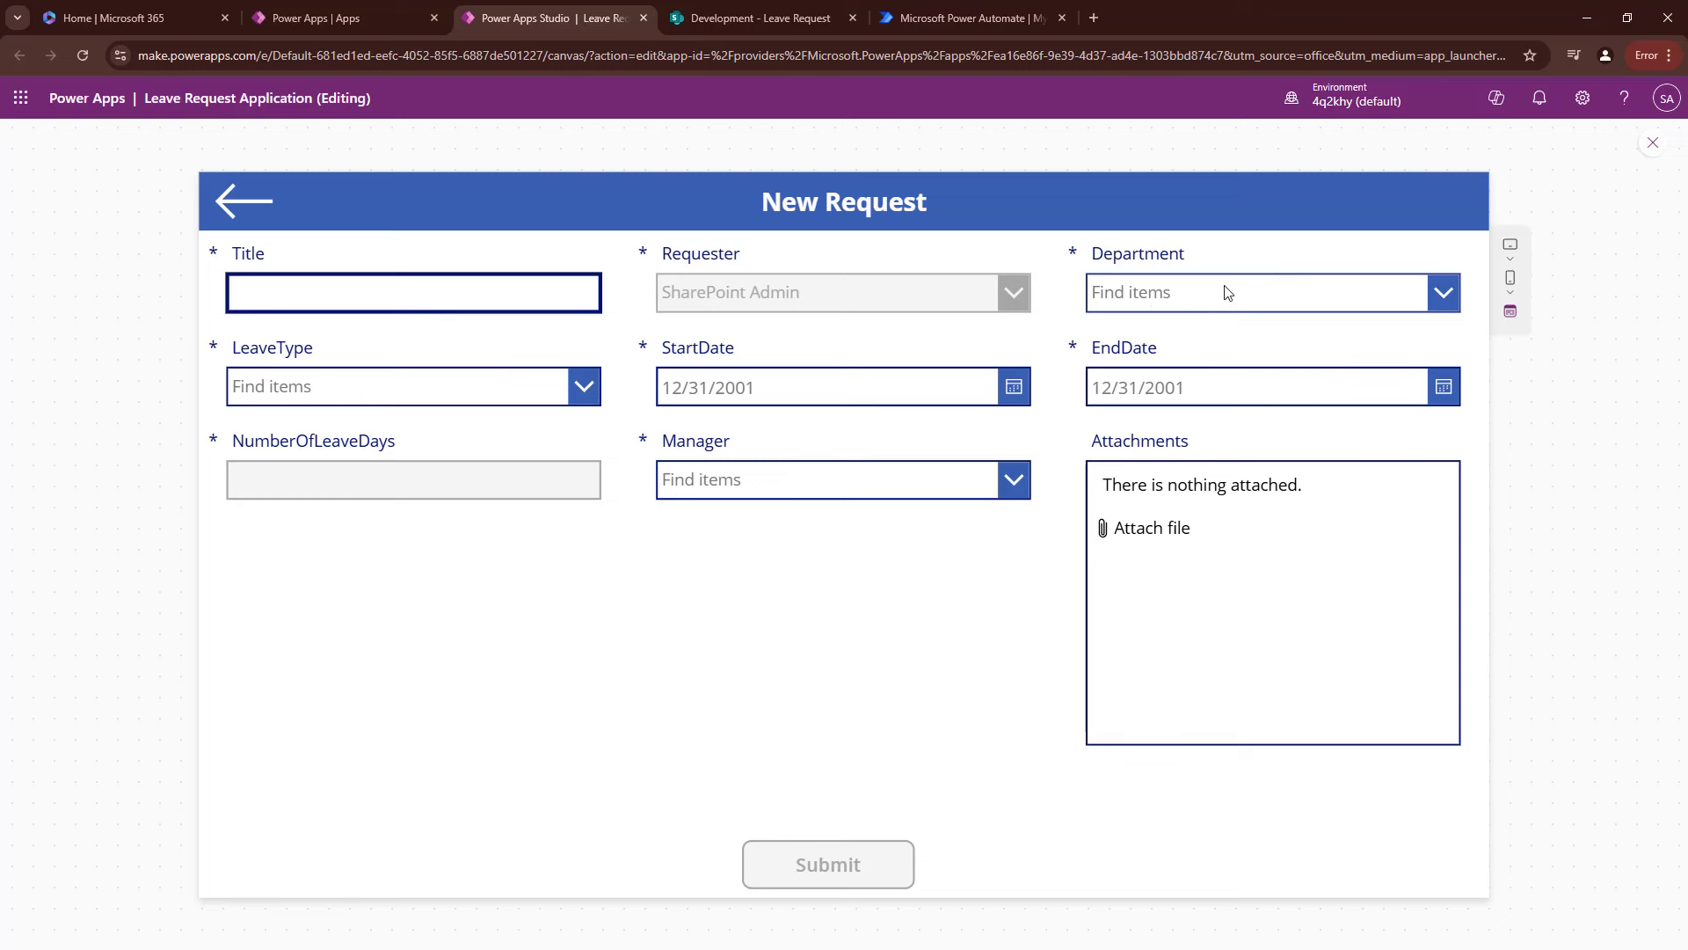
pyautogui.click(1322, 297)
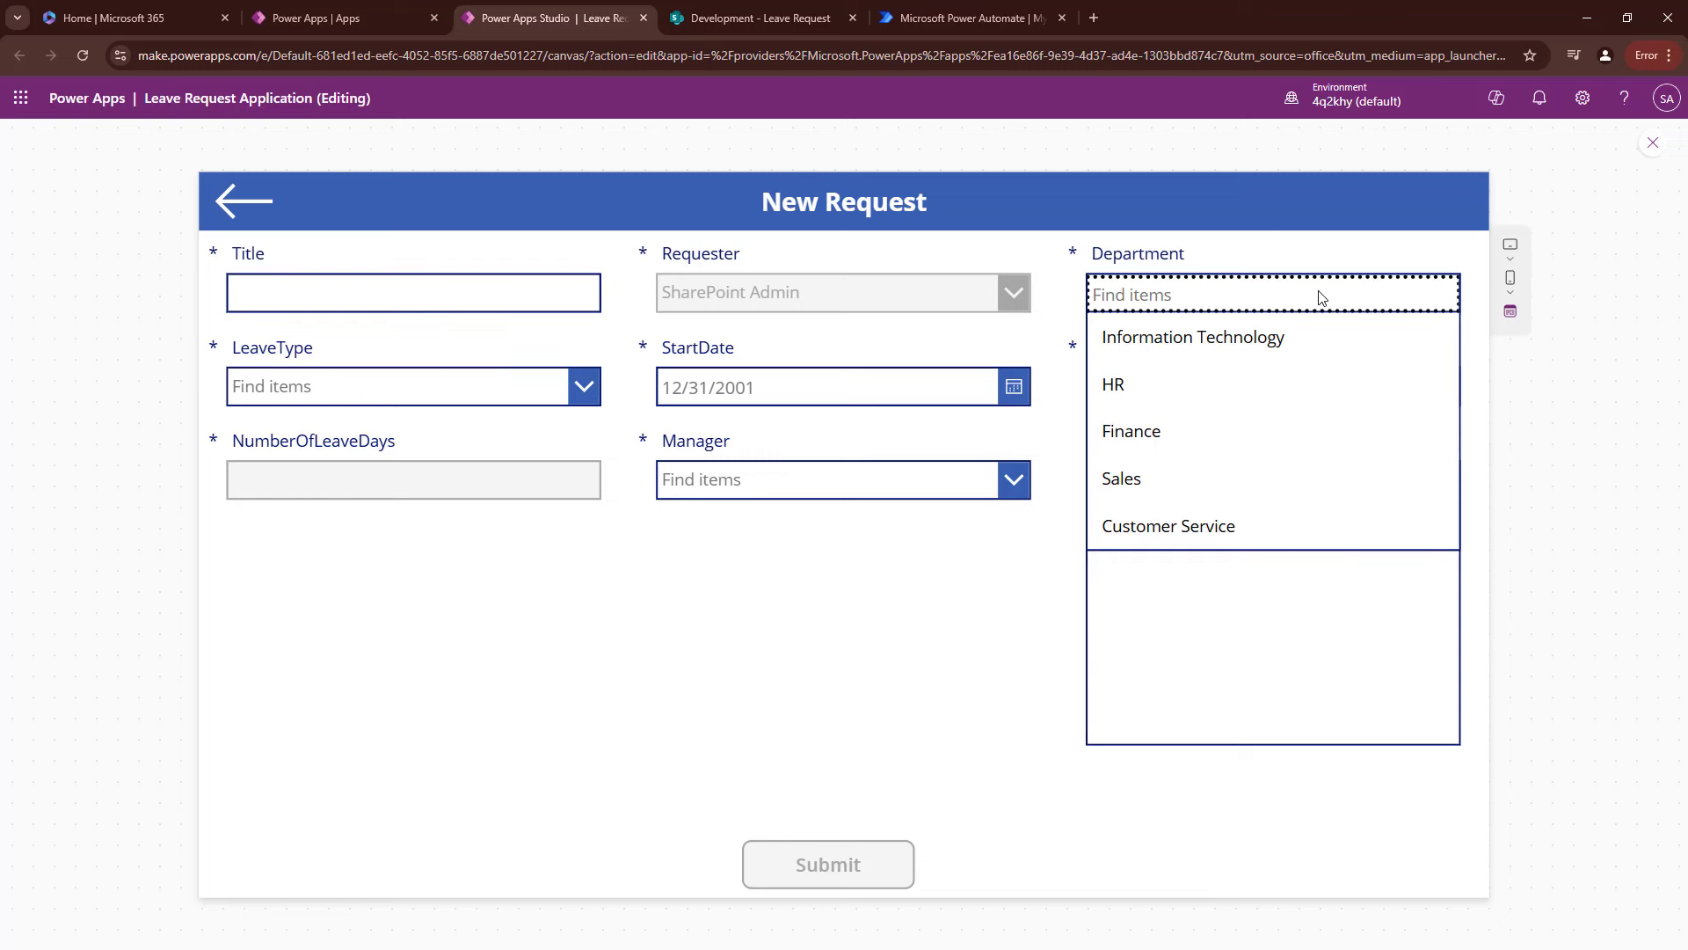
pyautogui.click(452, 389)
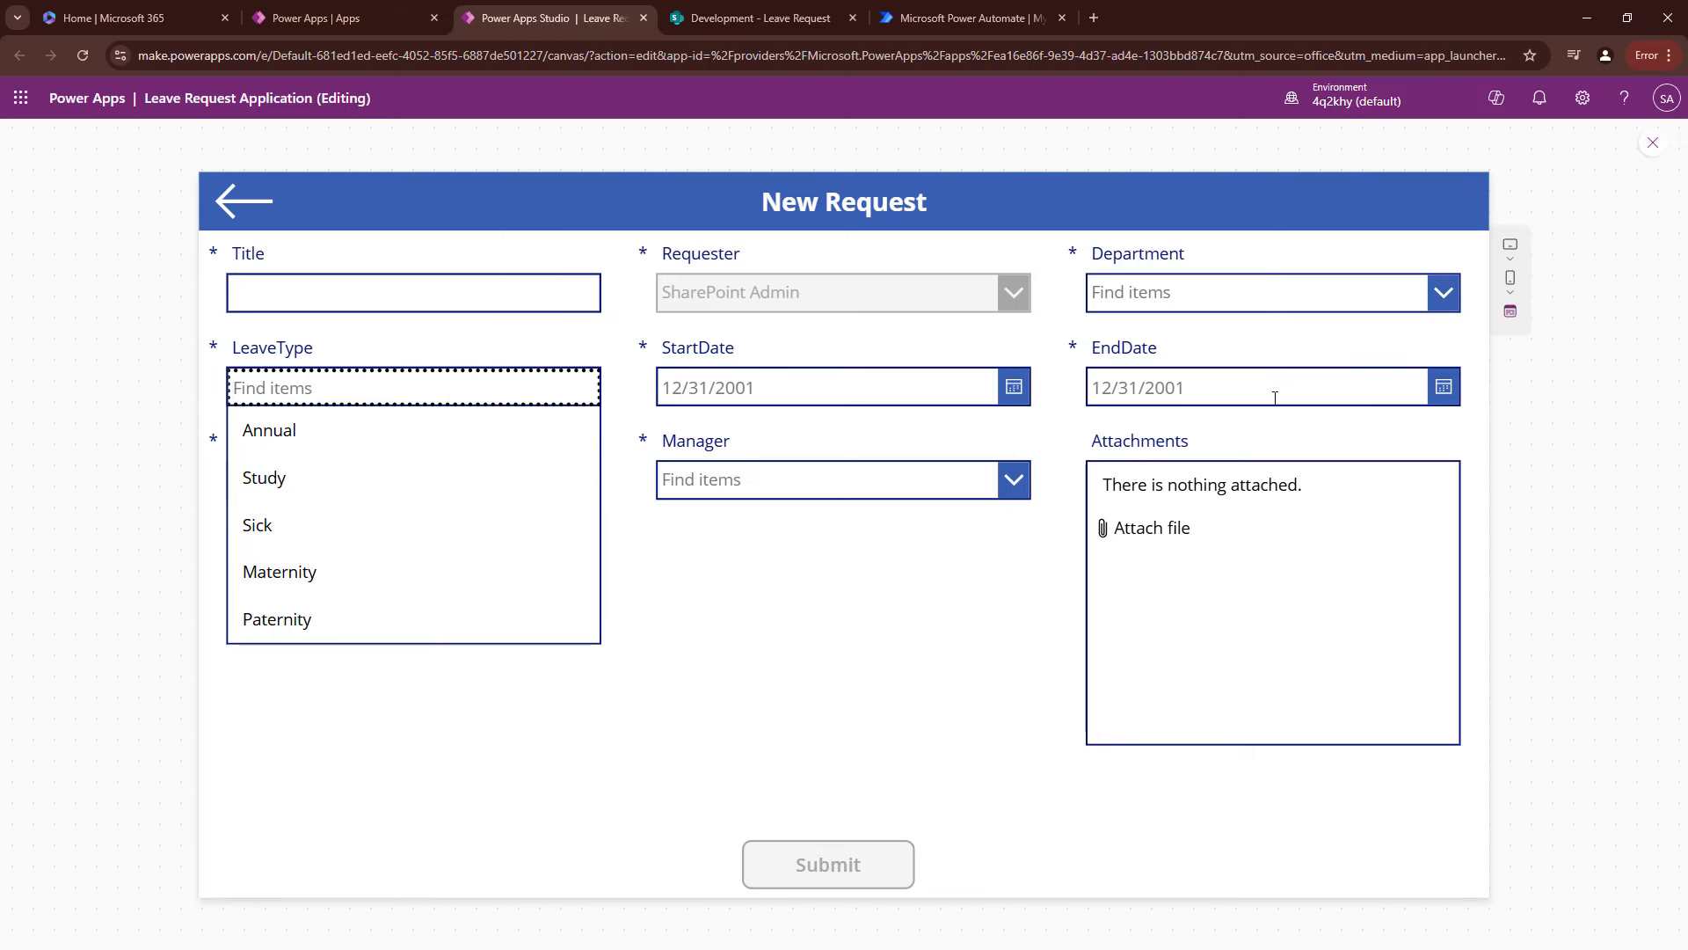
pyautogui.click(818, 477)
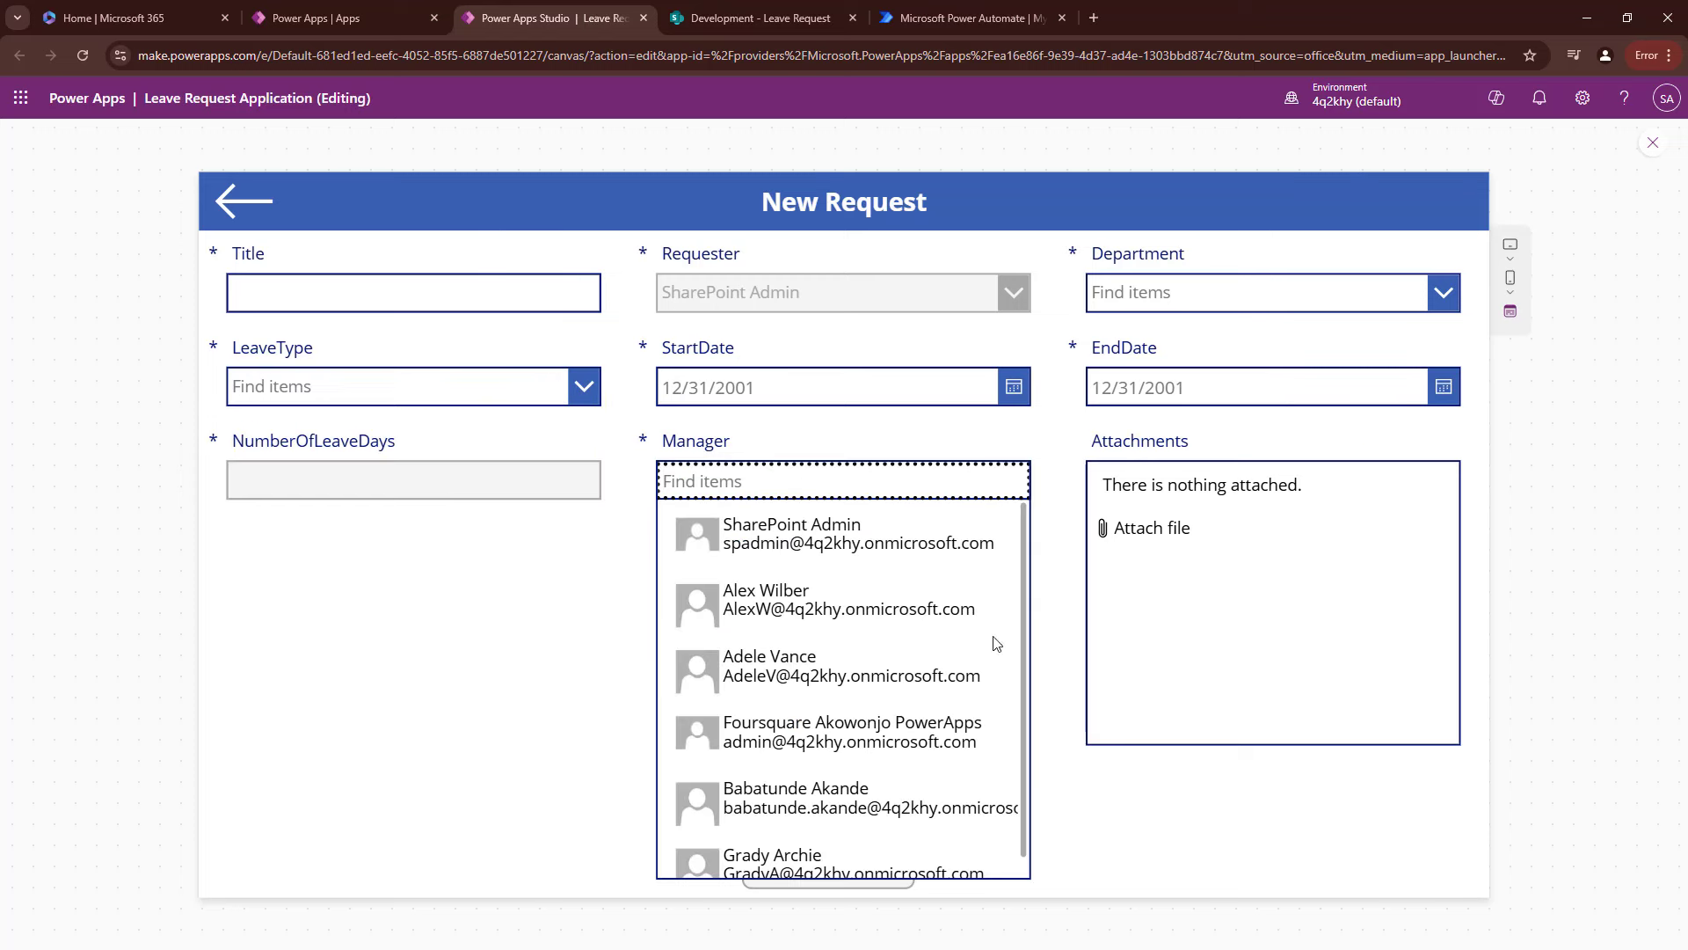
pyautogui.click(1311, 546)
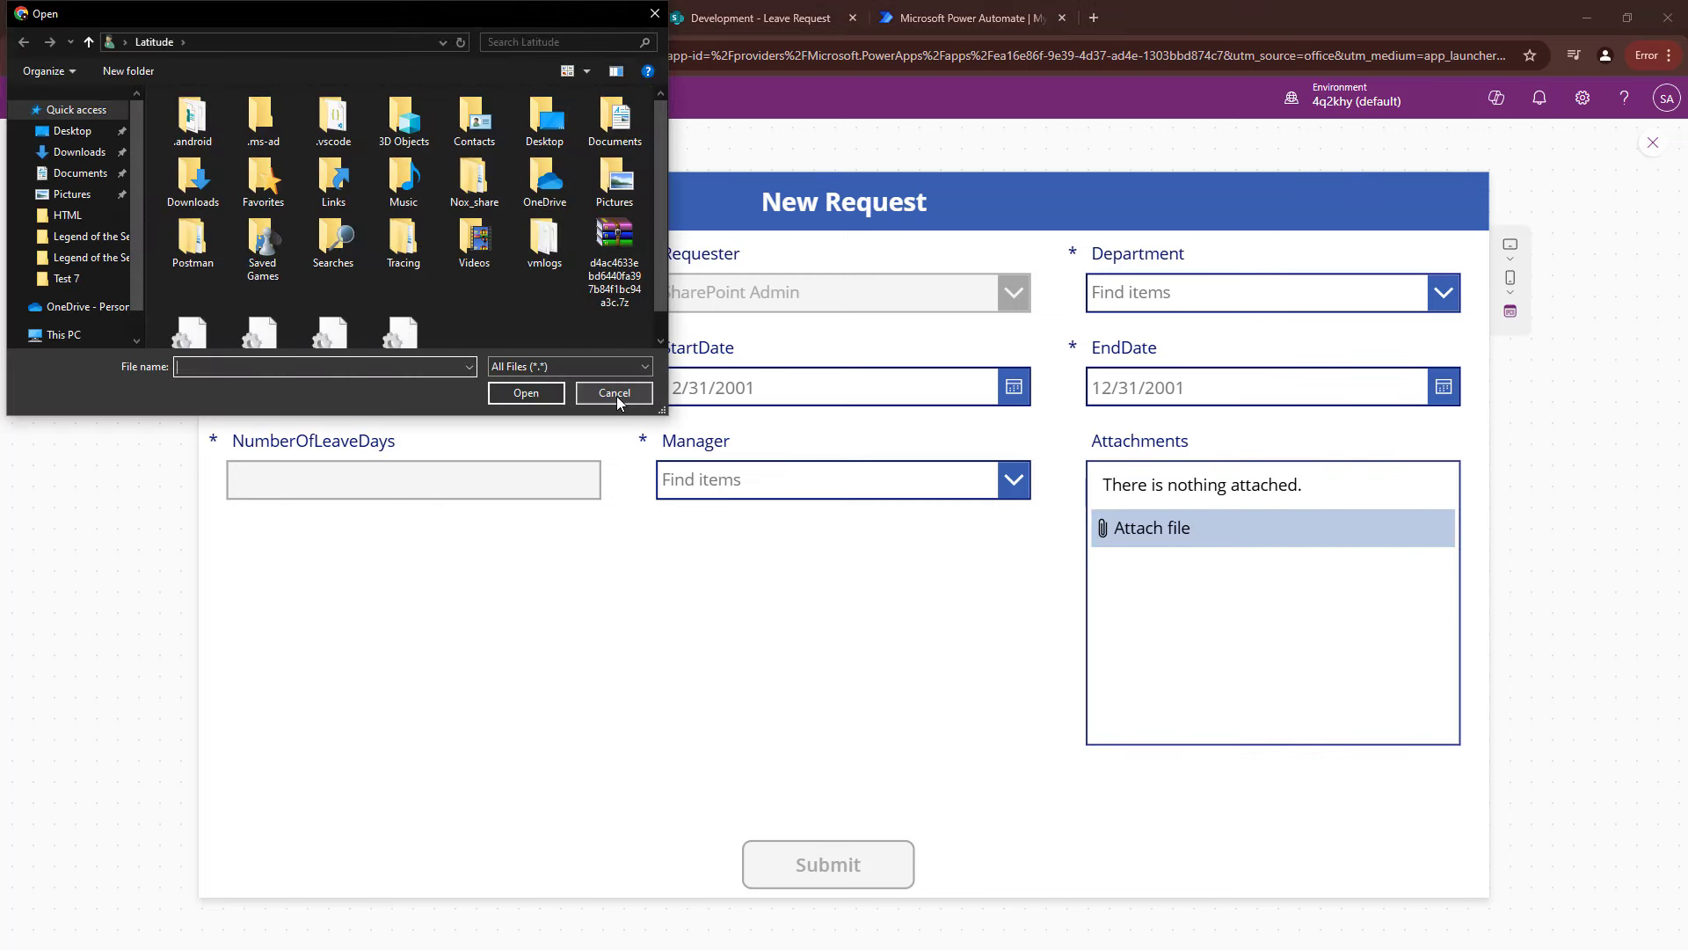
pyautogui.click(616, 395)
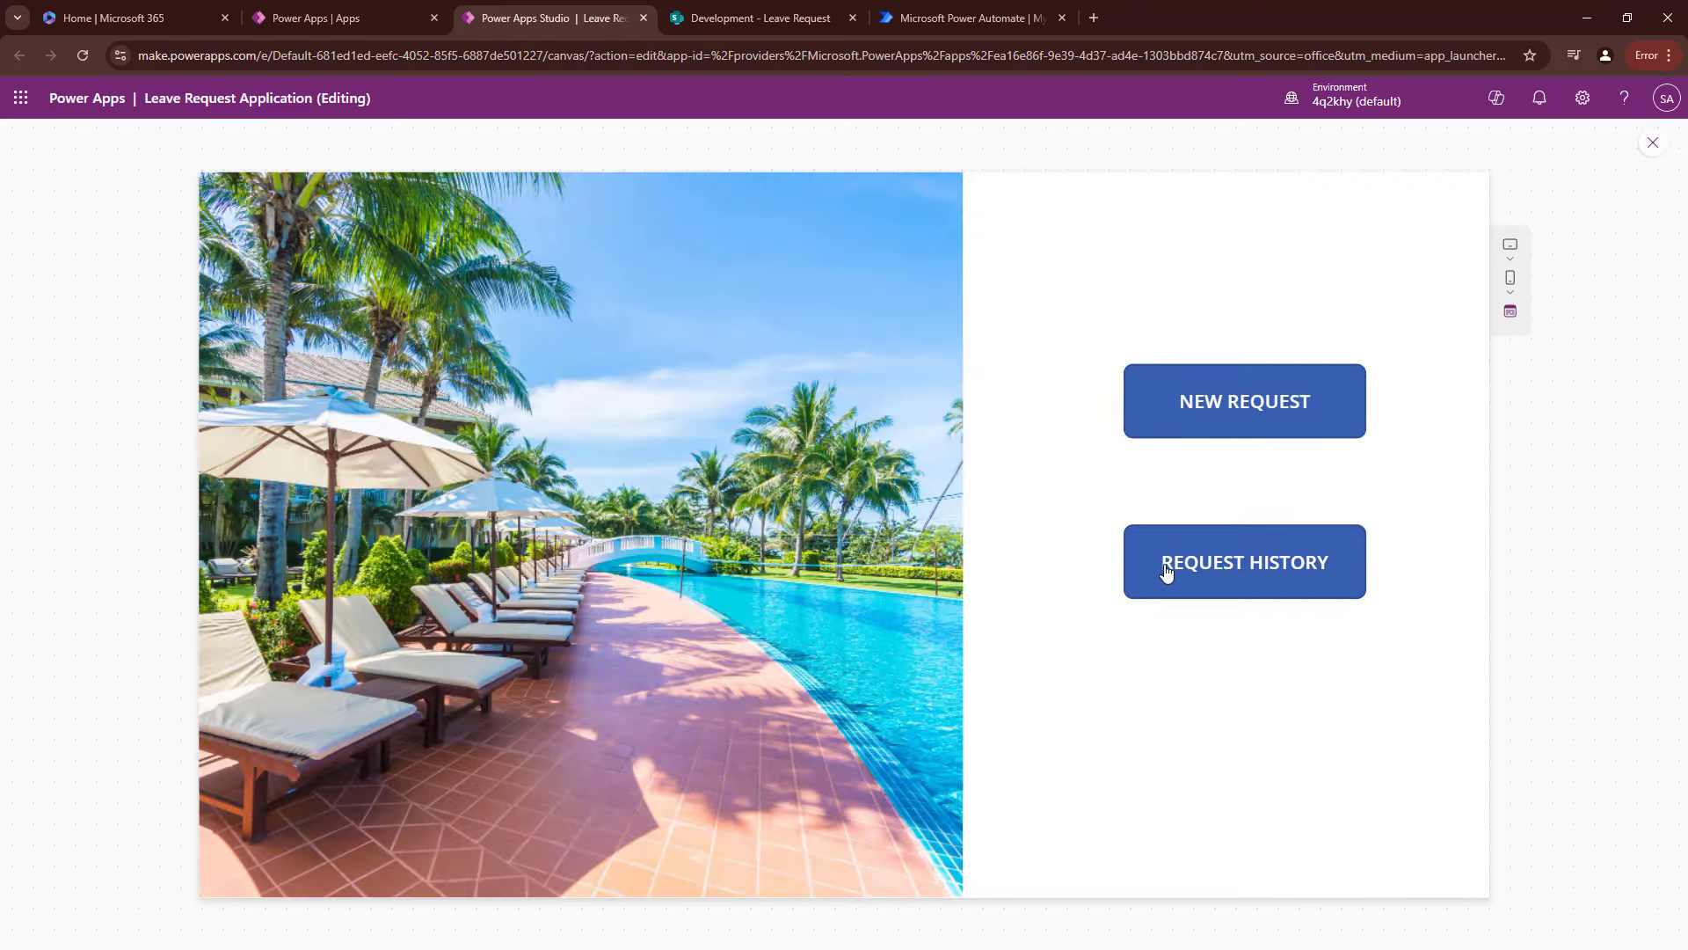
pyautogui.press('Escape')
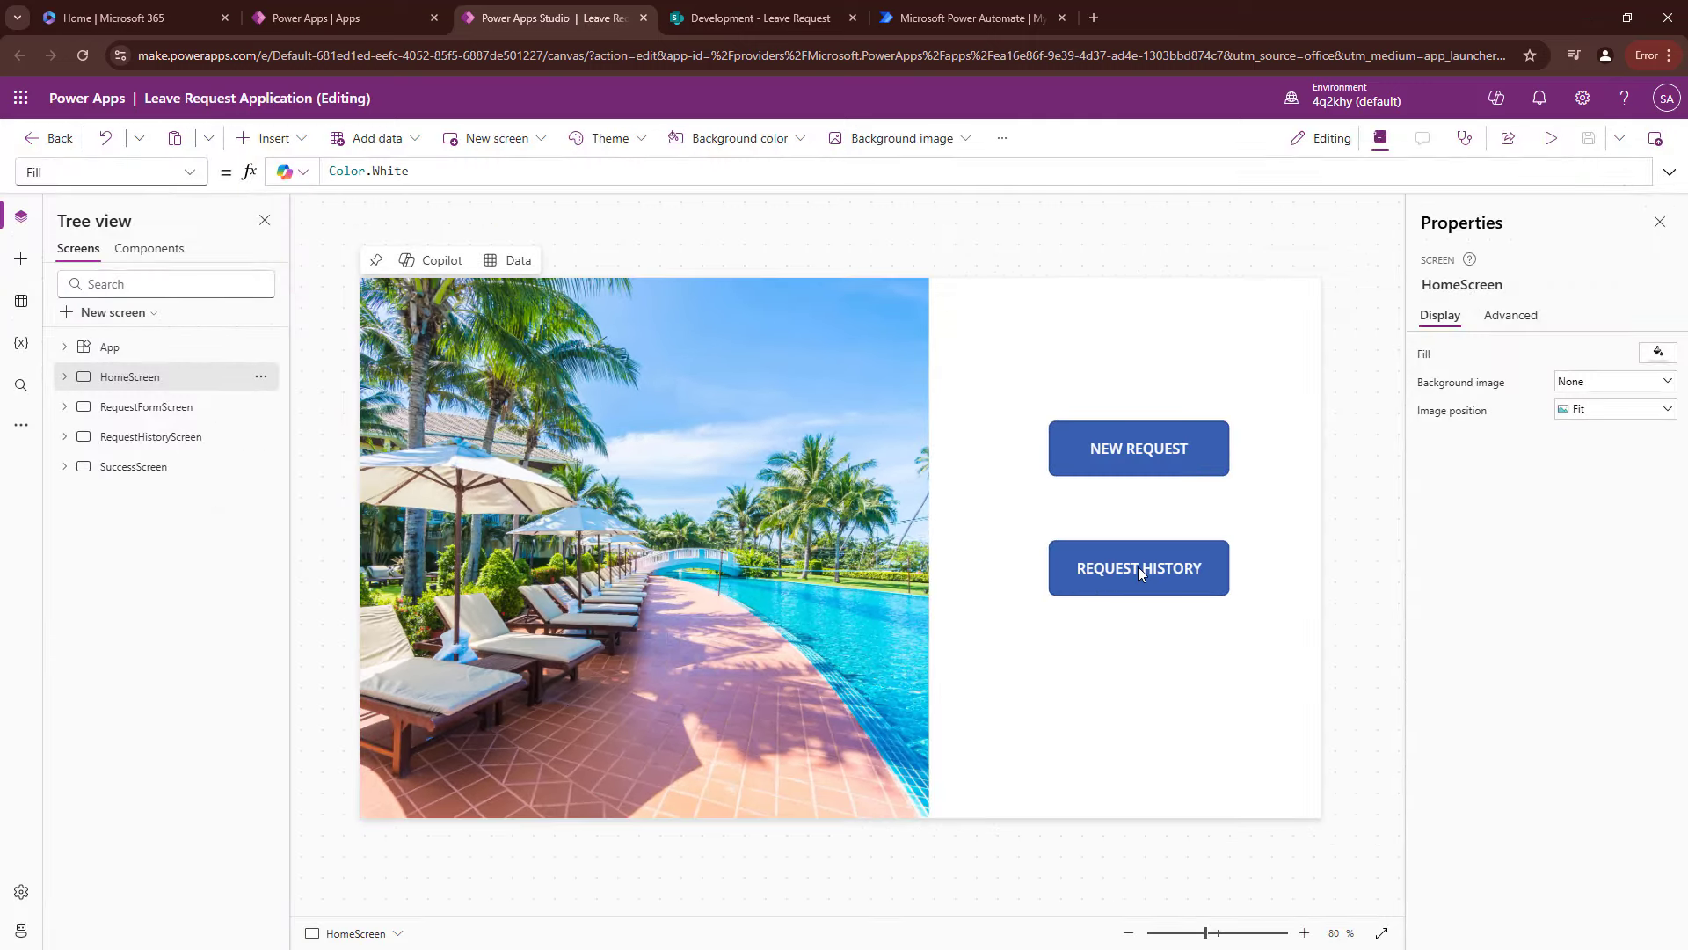
# Preview RequestHistoryScreen and look through its list of leave requests.
pyautogui.click(1140, 572)
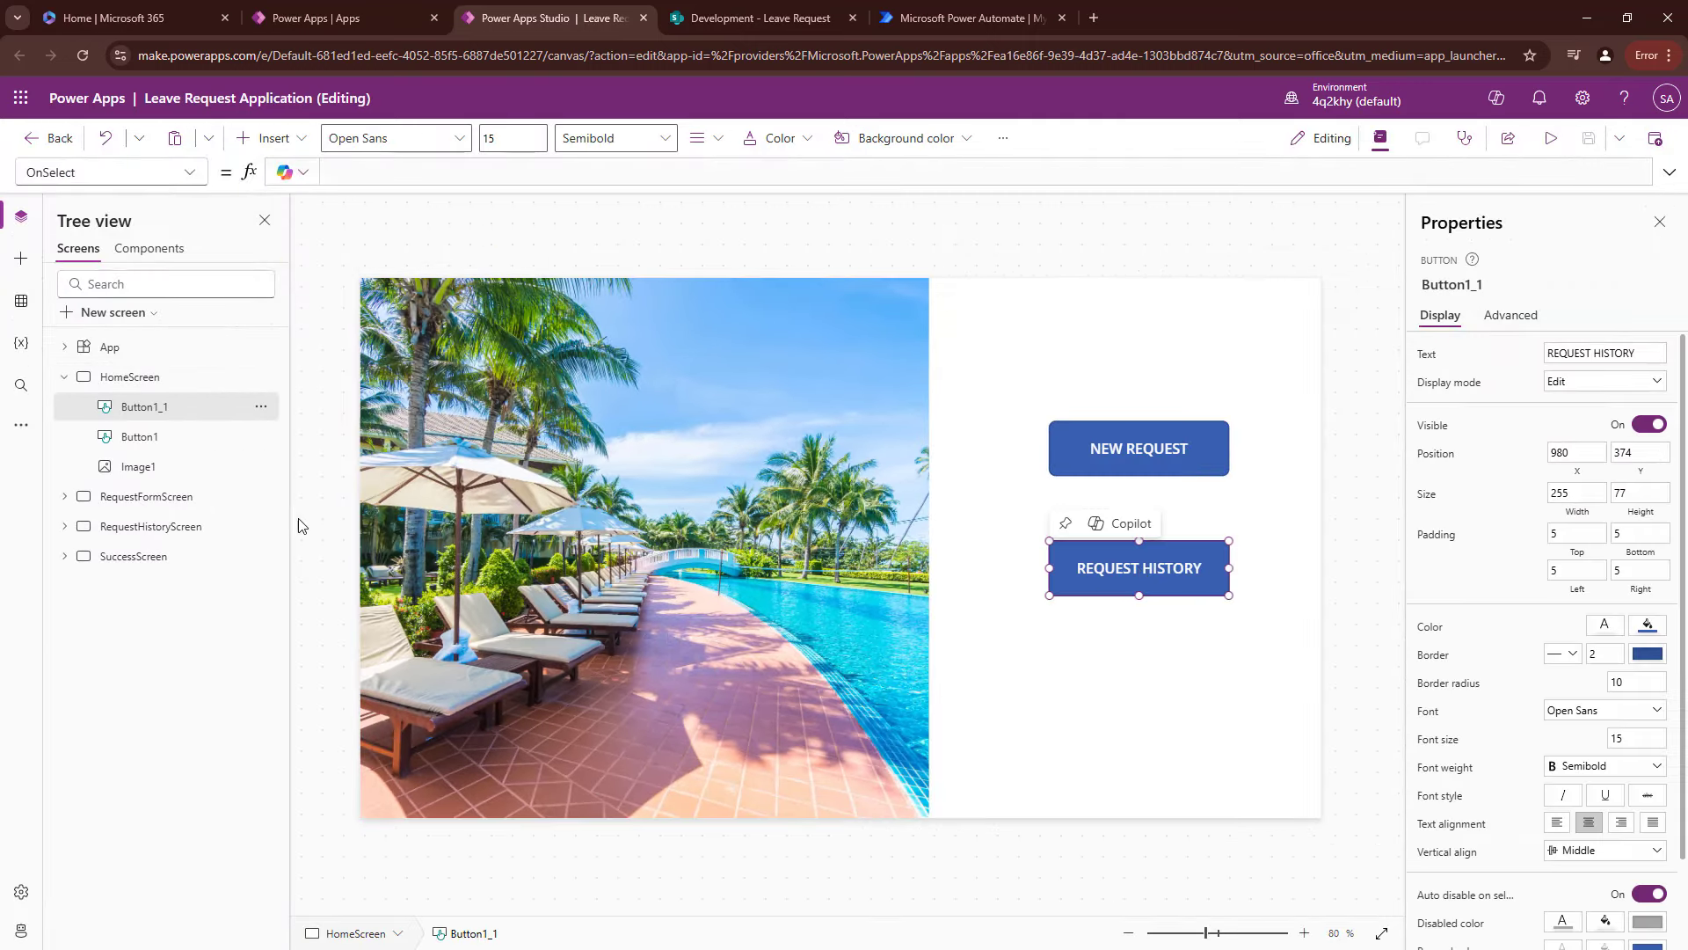
pyautogui.click(180, 527)
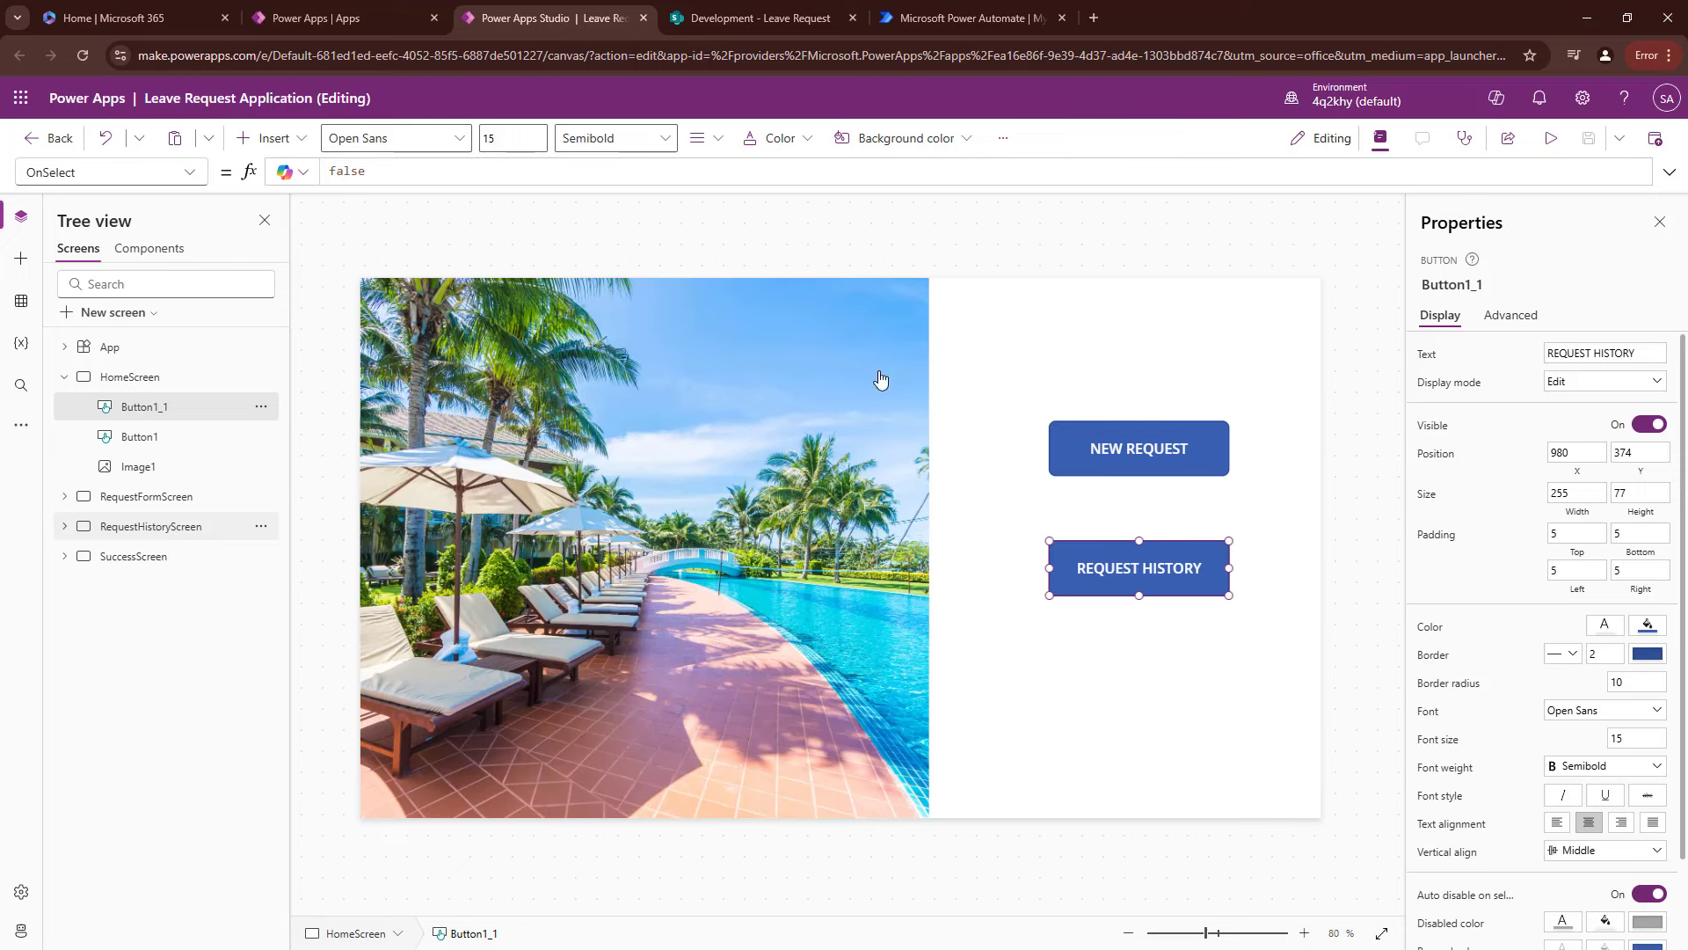
pyautogui.click(1551, 140)
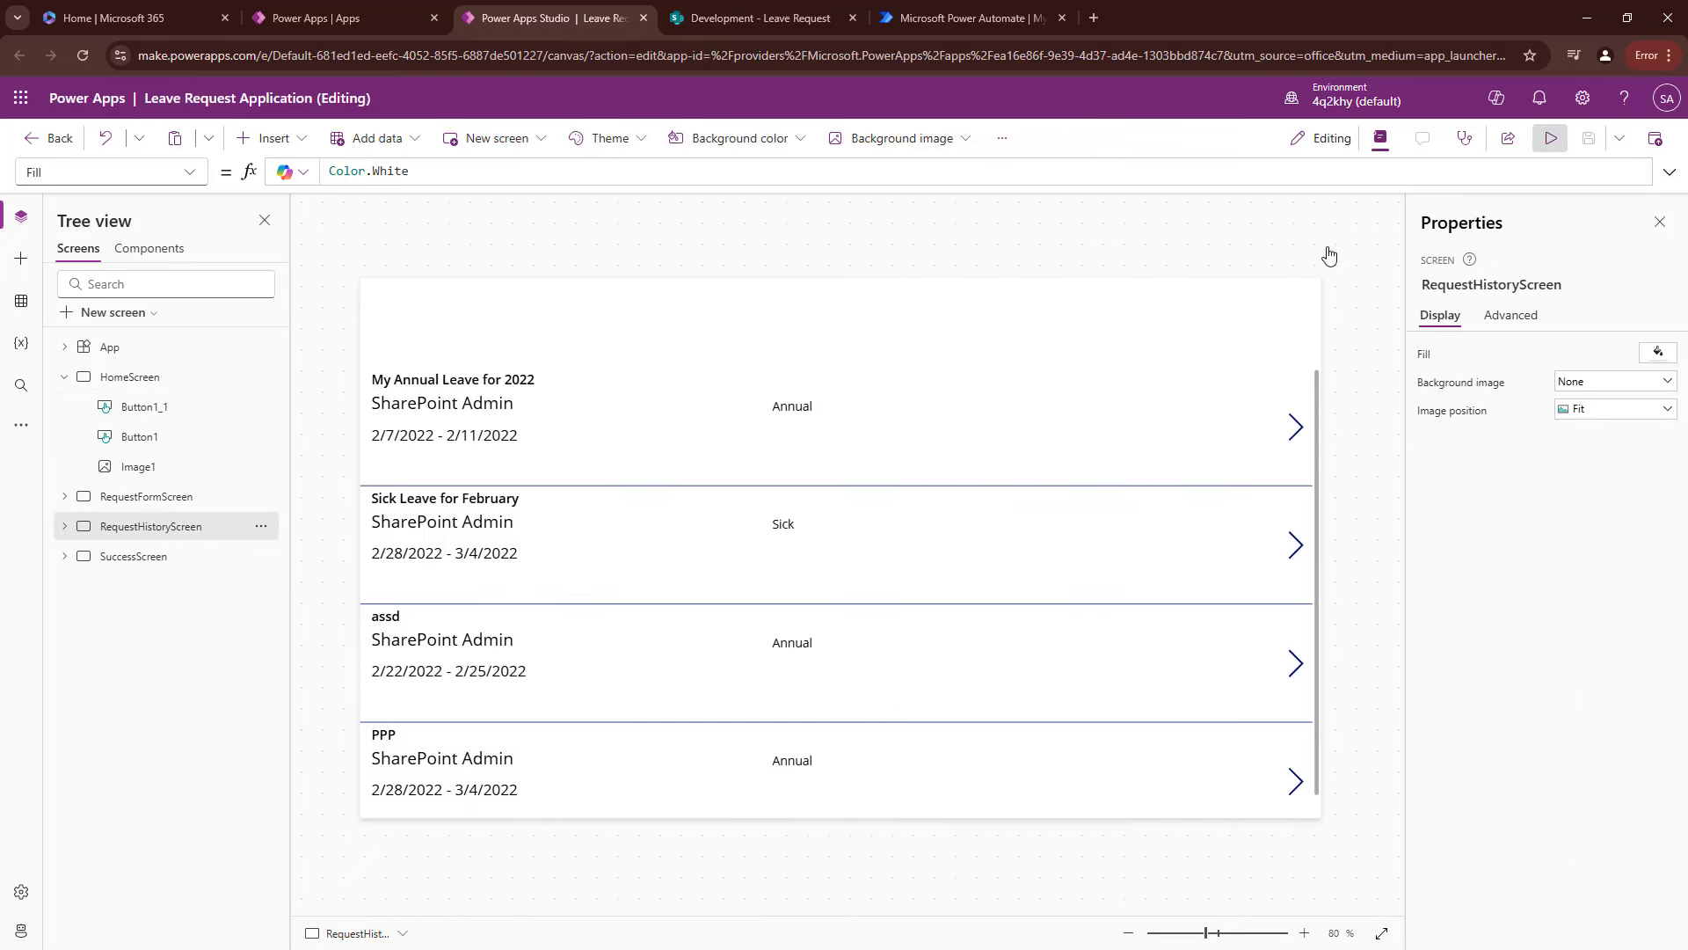
pyautogui.scroll(-1, 1172, 548)
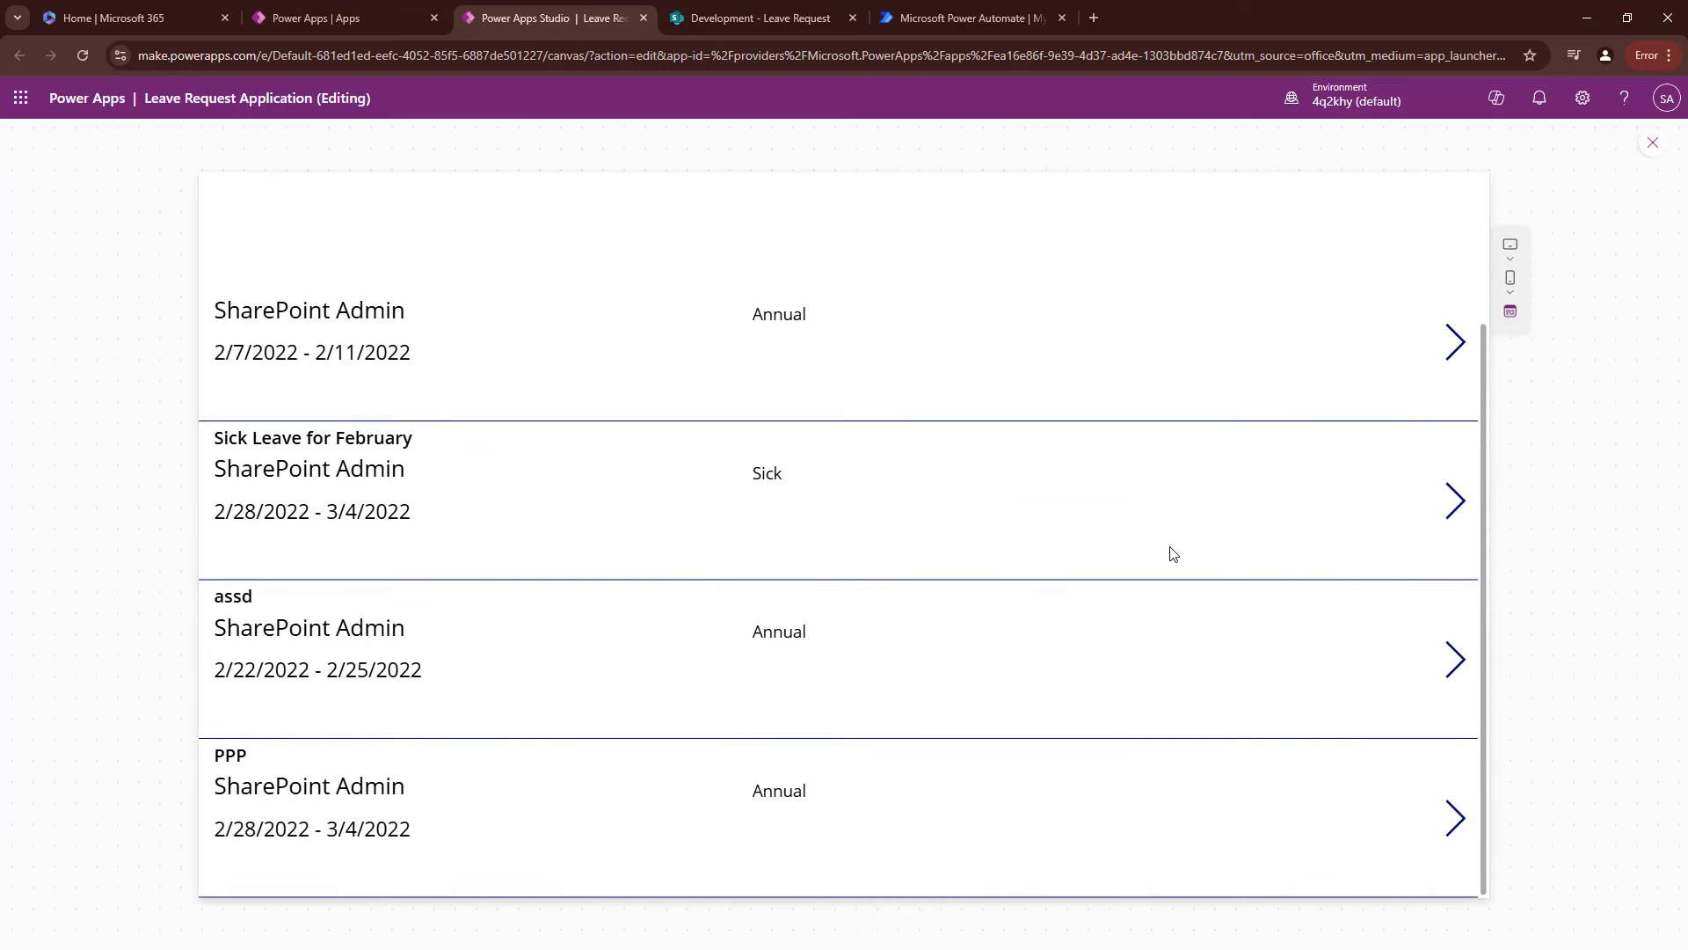
pyautogui.scroll(1, 1173, 548)
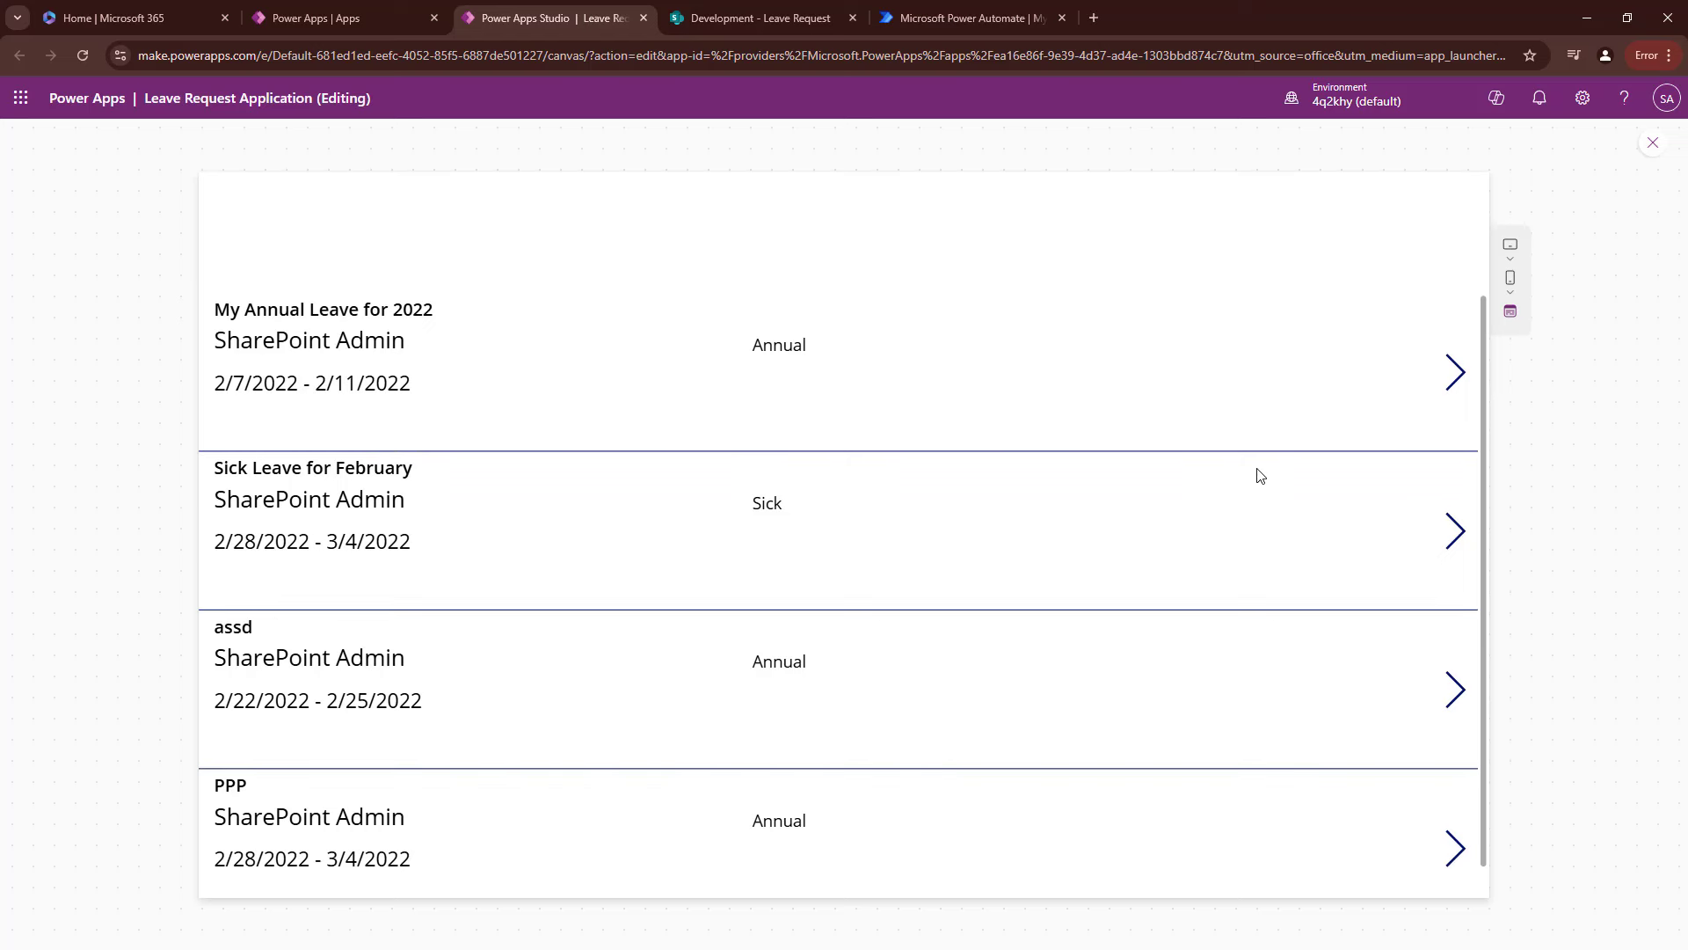
pyautogui.click(1653, 143)
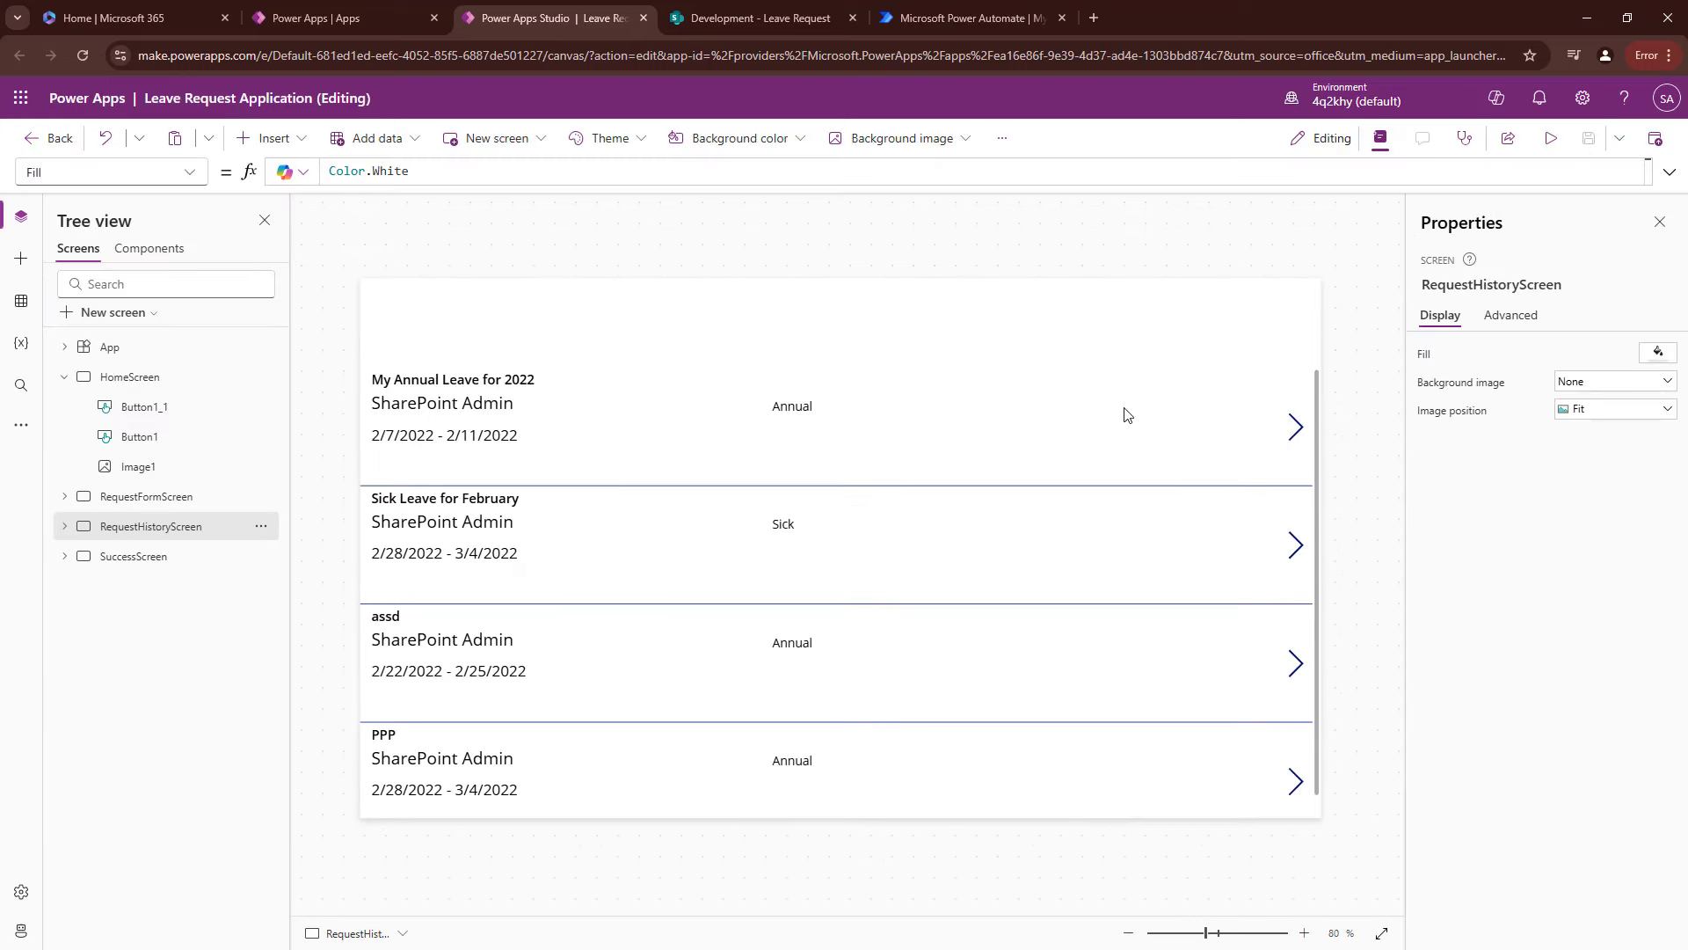
# Preview the app from HomeScreen again, review the Manager field on the New Request form, and exit the preview.
pyautogui.click(66, 384)
pyautogui.click(65, 378)
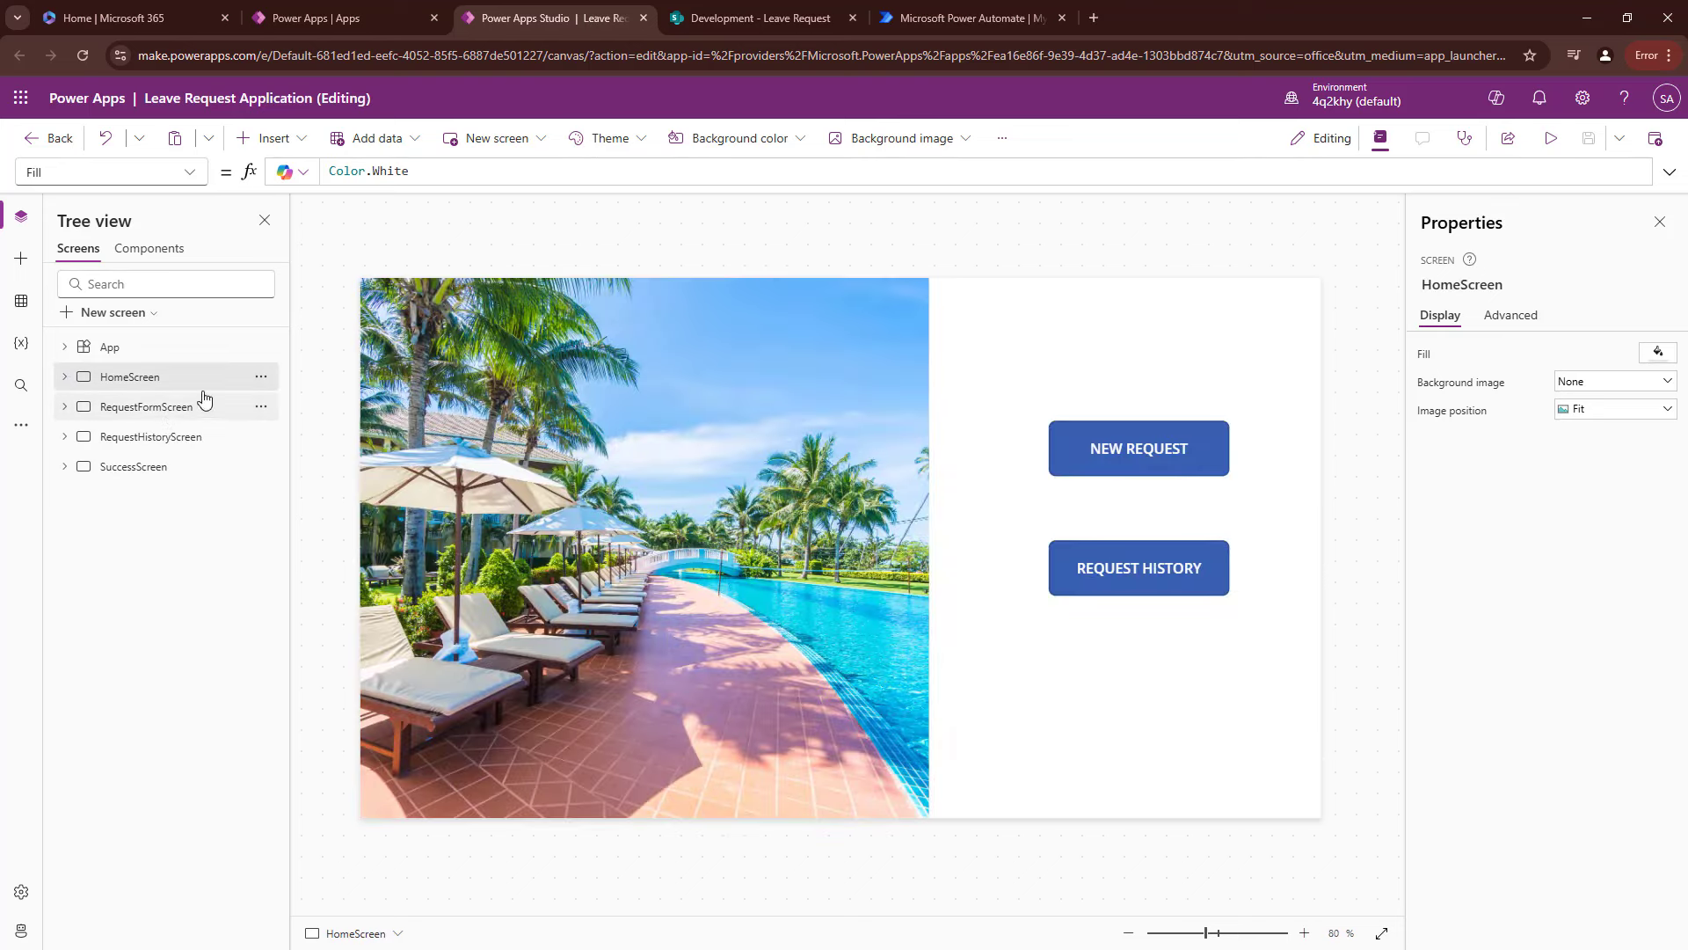
pyautogui.click(1554, 141)
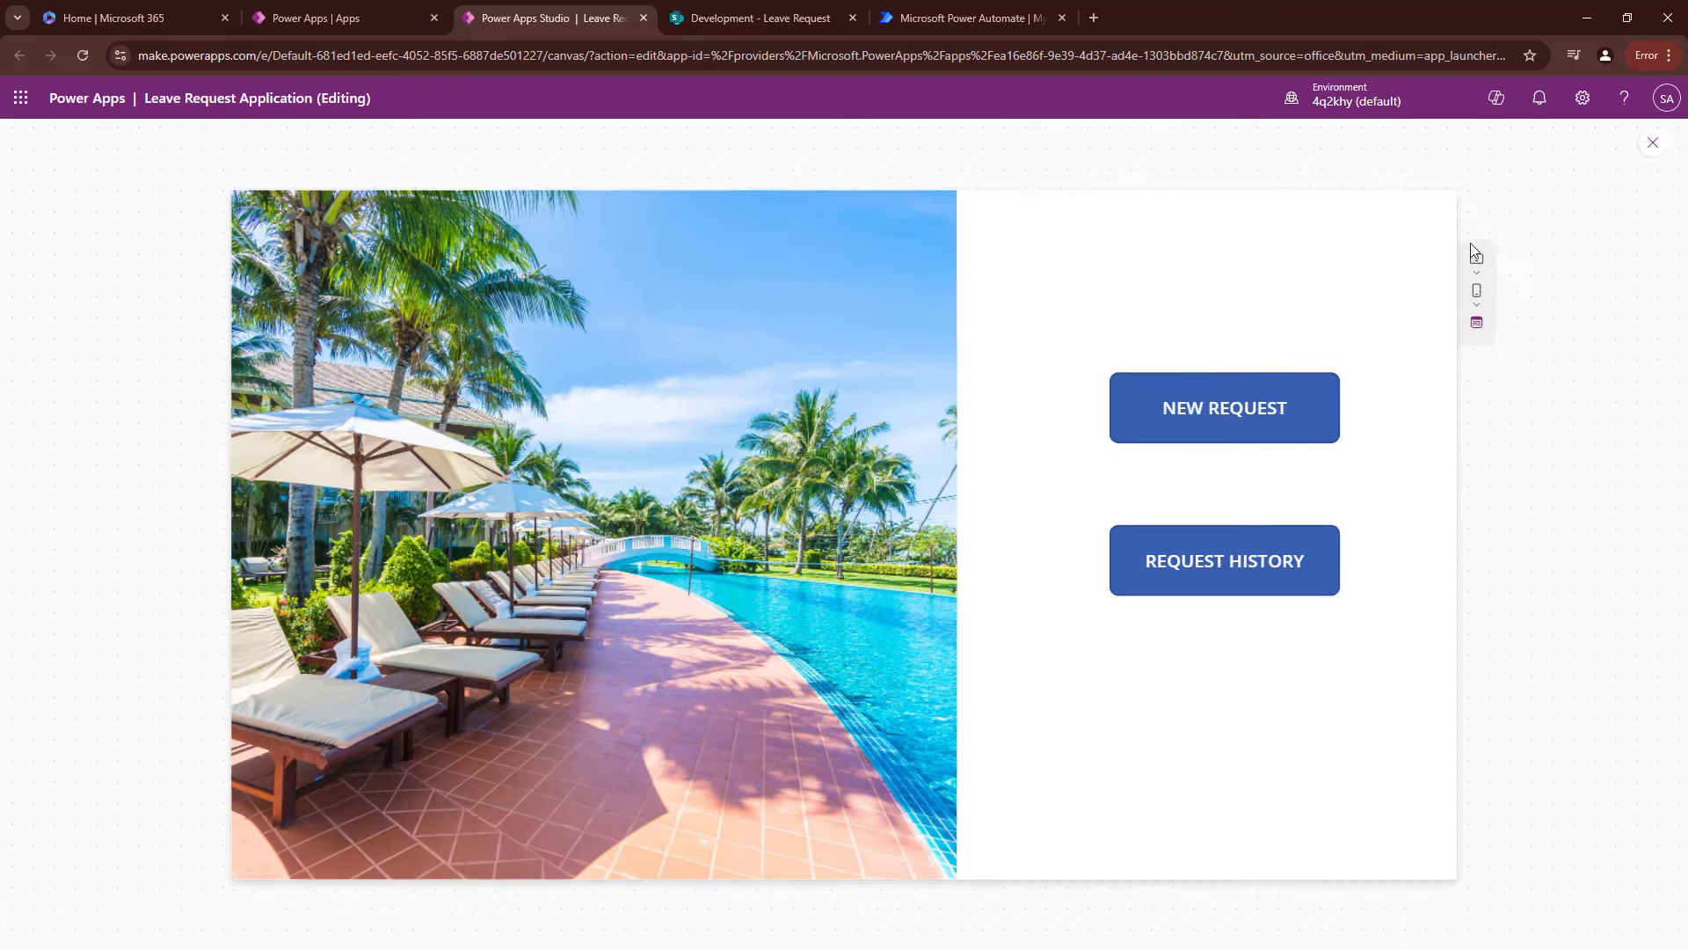
pyautogui.click(1267, 417)
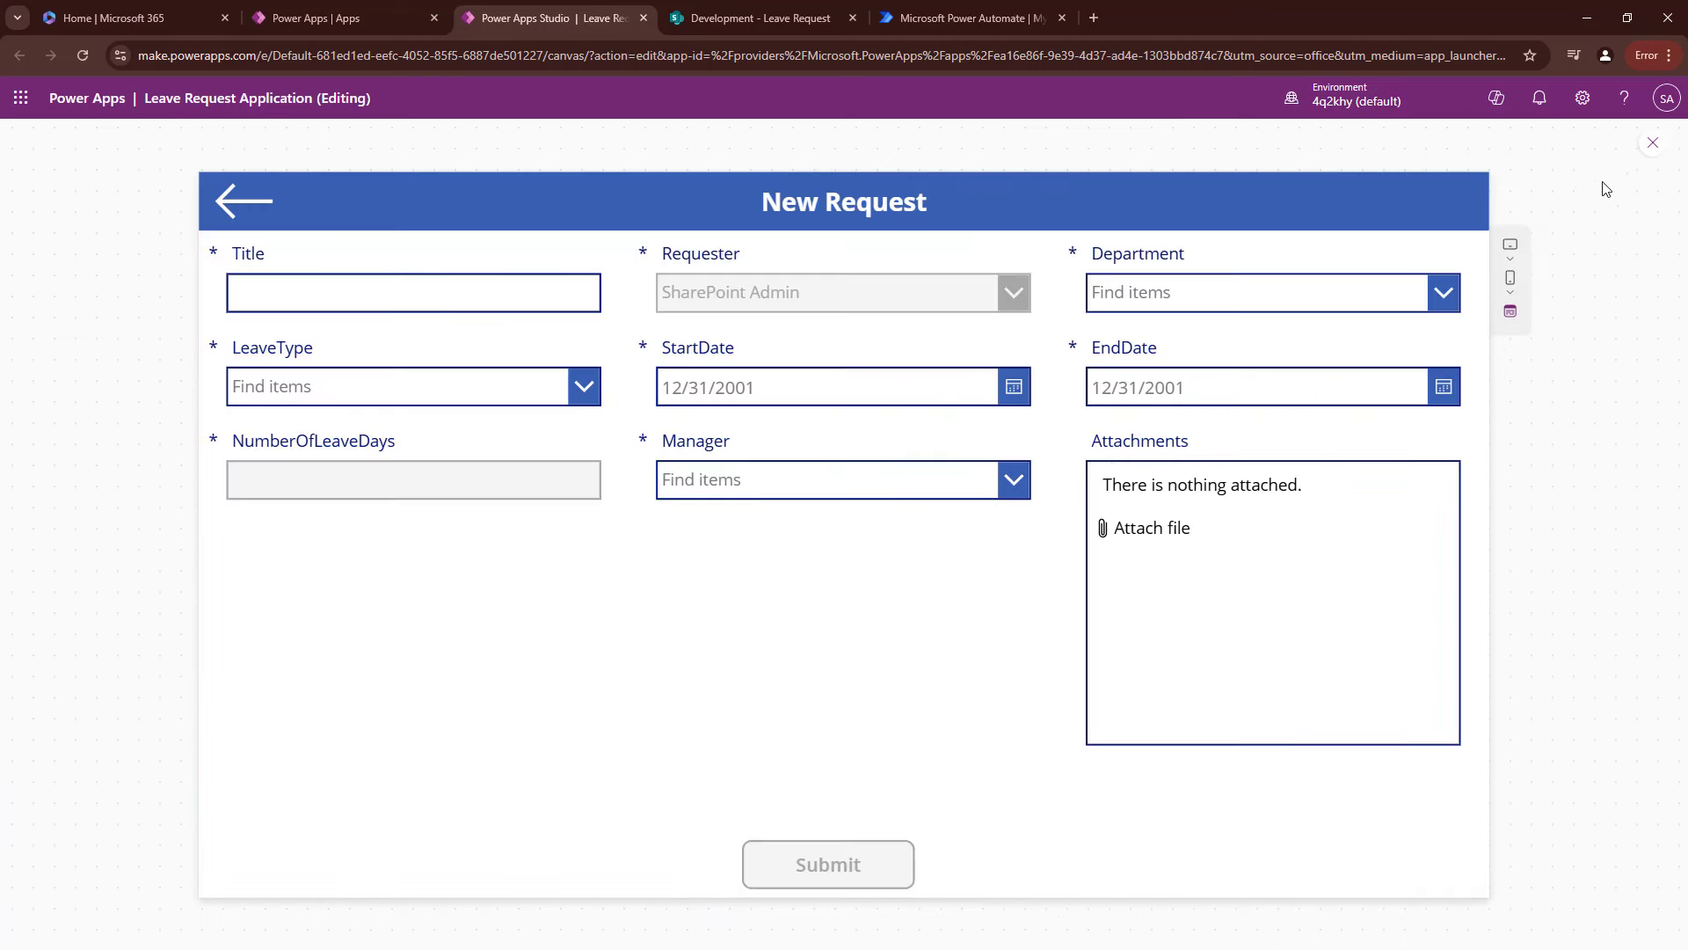
pyautogui.click(870, 490)
pyautogui.click(1044, 438)
pyautogui.click(1654, 146)
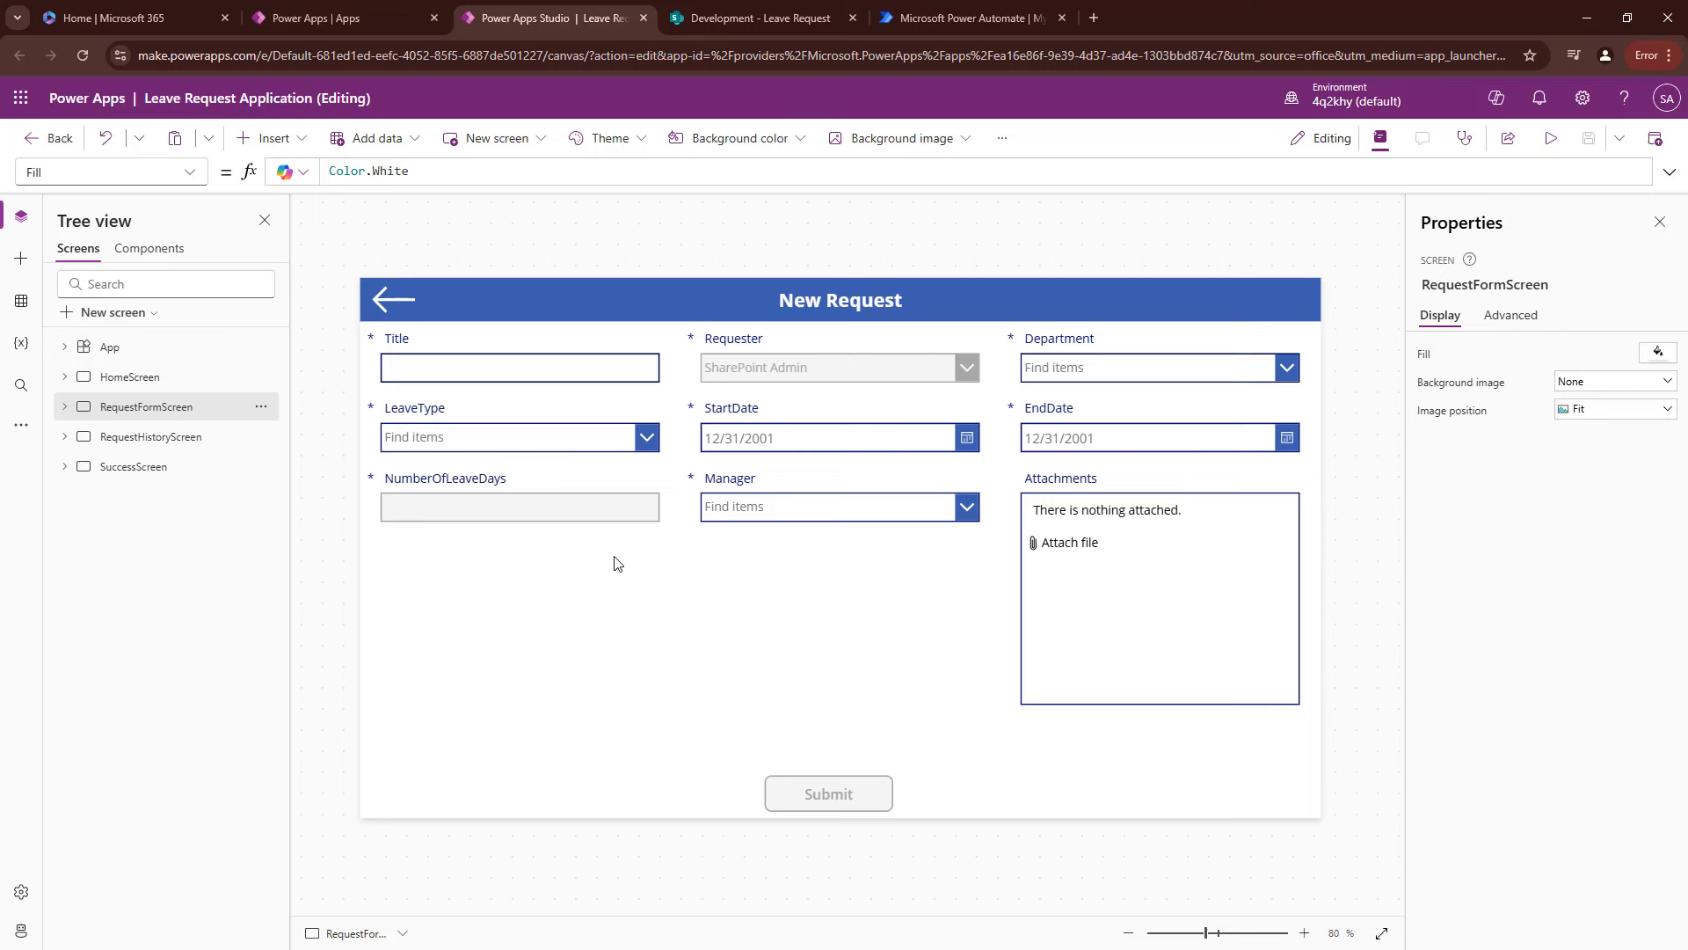
# Switch to Power Automate and create an automated cloud flow with SharePoint's "When an item is created or modified" trigger.
pyautogui.click(973, 19)
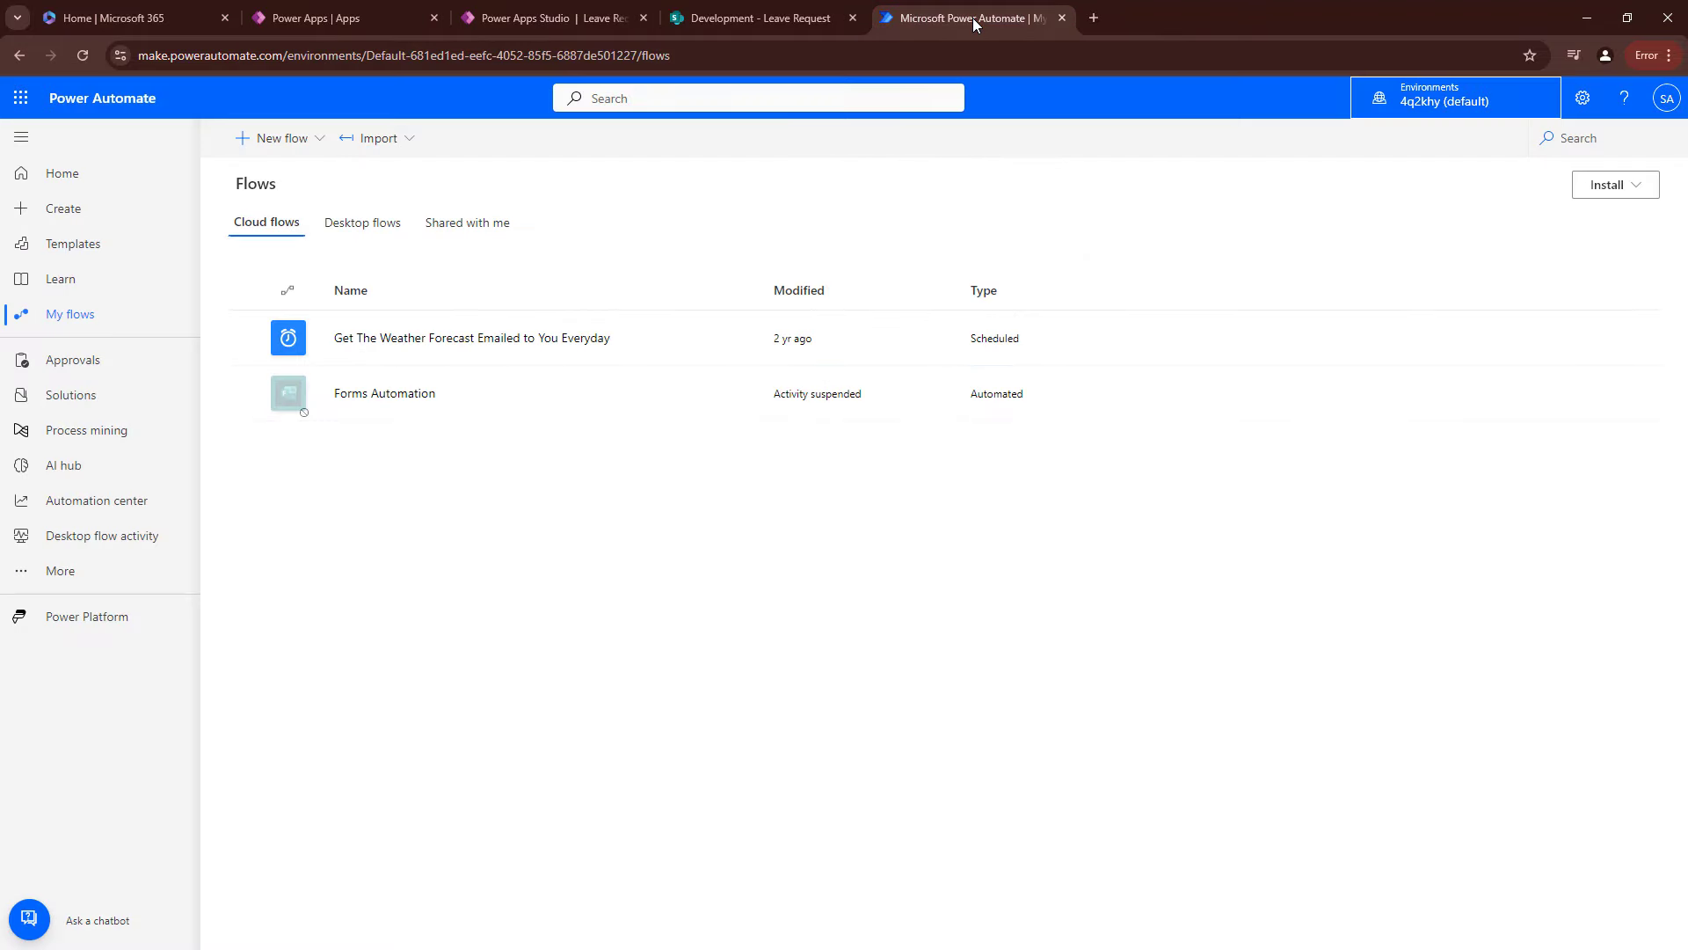
pyautogui.click(283, 139)
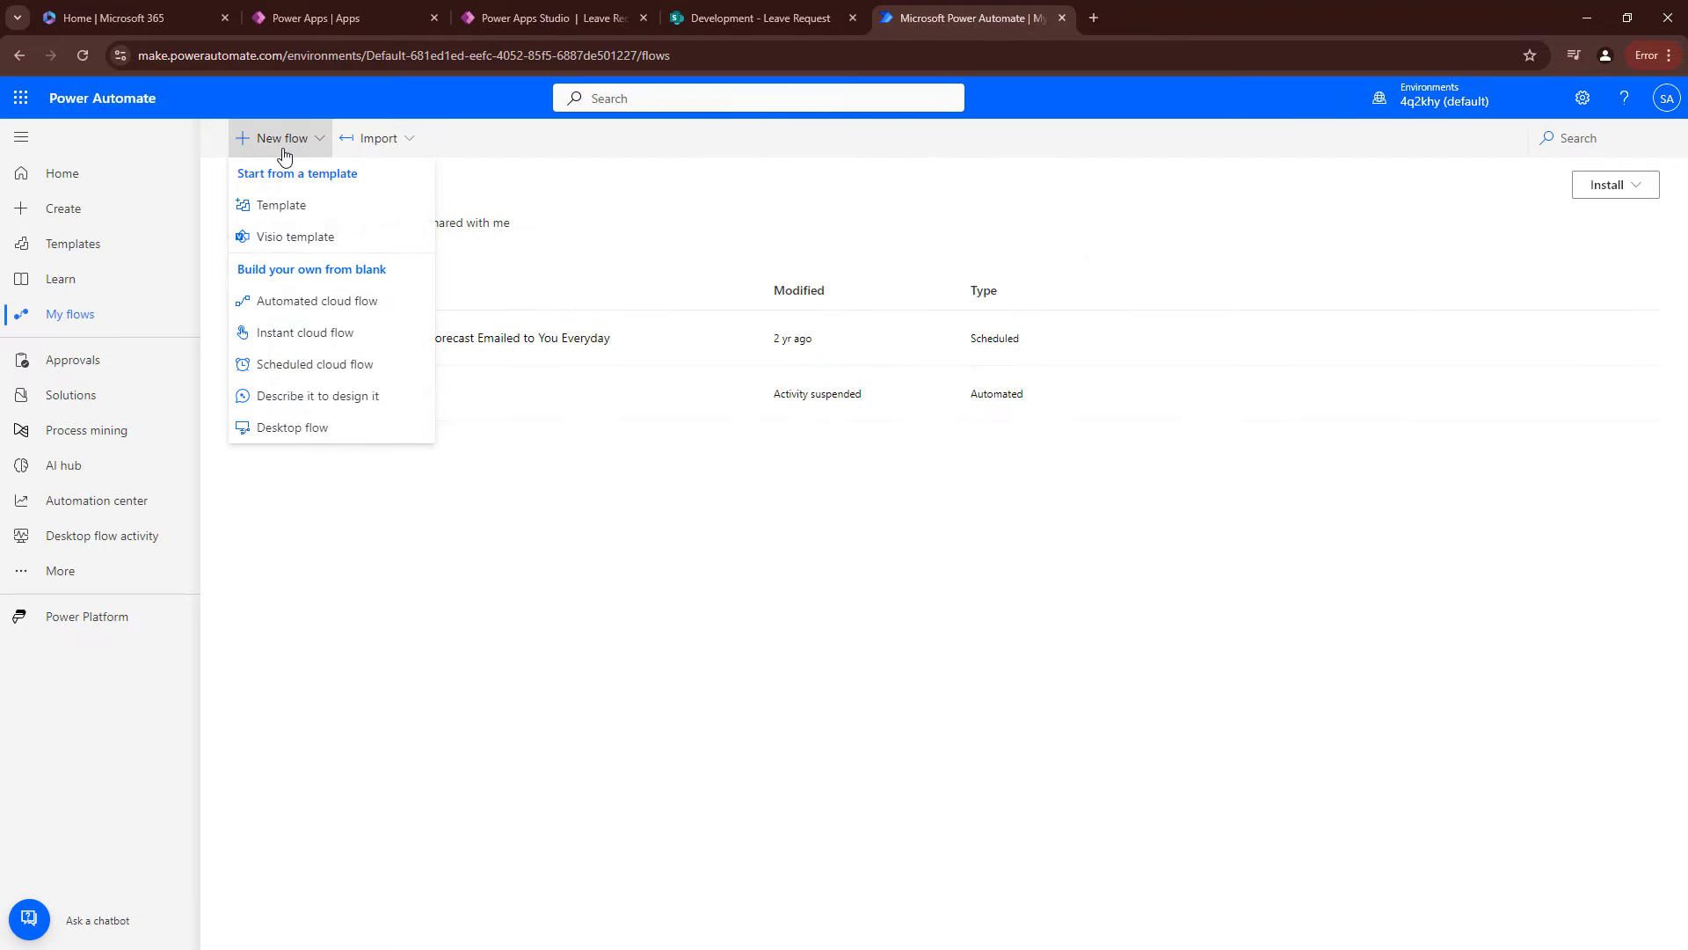
pyautogui.click(331, 304)
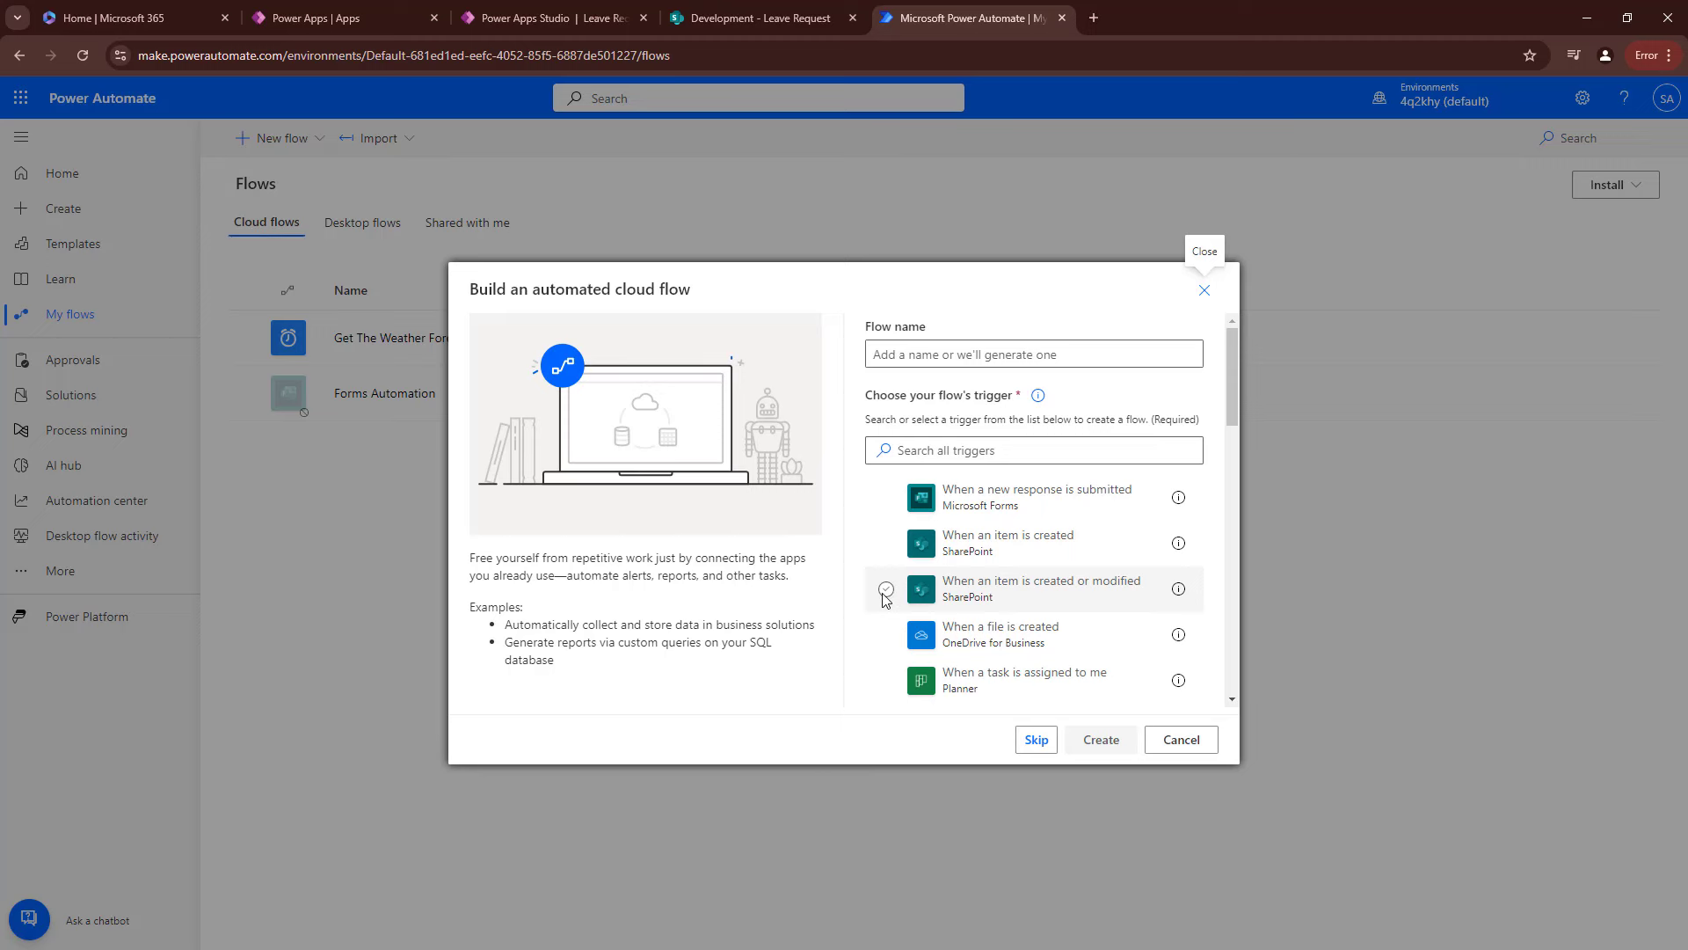
pyautogui.click(886, 590)
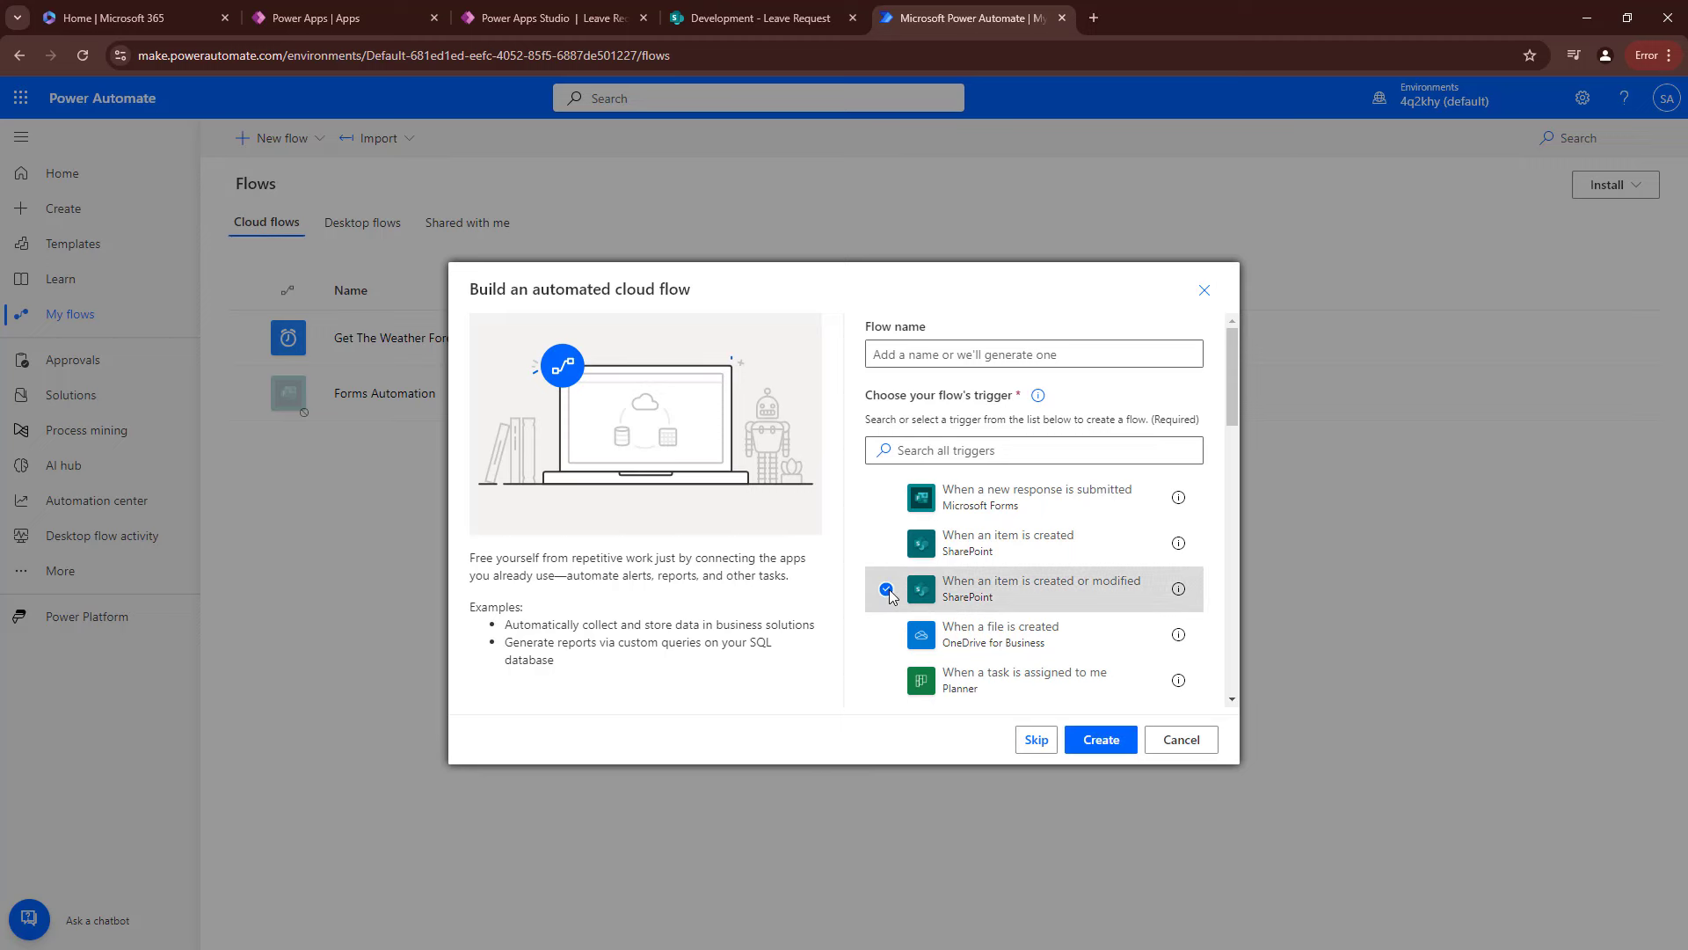
pyautogui.click(1100, 741)
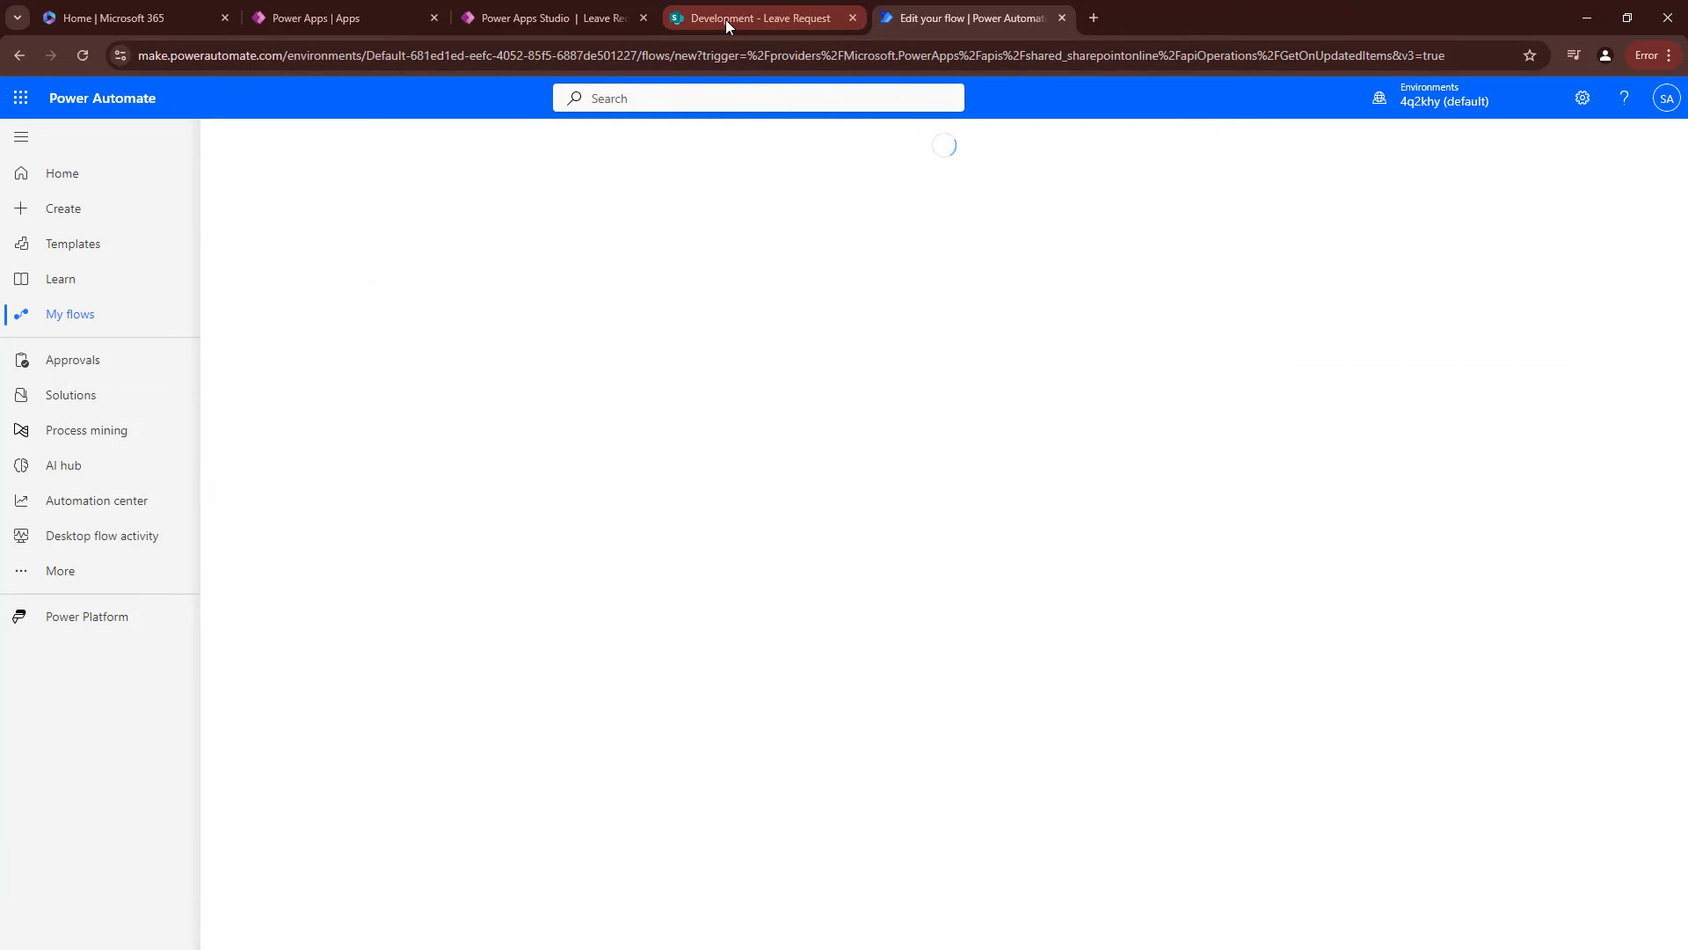
# Examine the columns of the Leave Request list in SharePoint through Status, and return to the new flow in Power Automate.
pyautogui.click(753, 26)
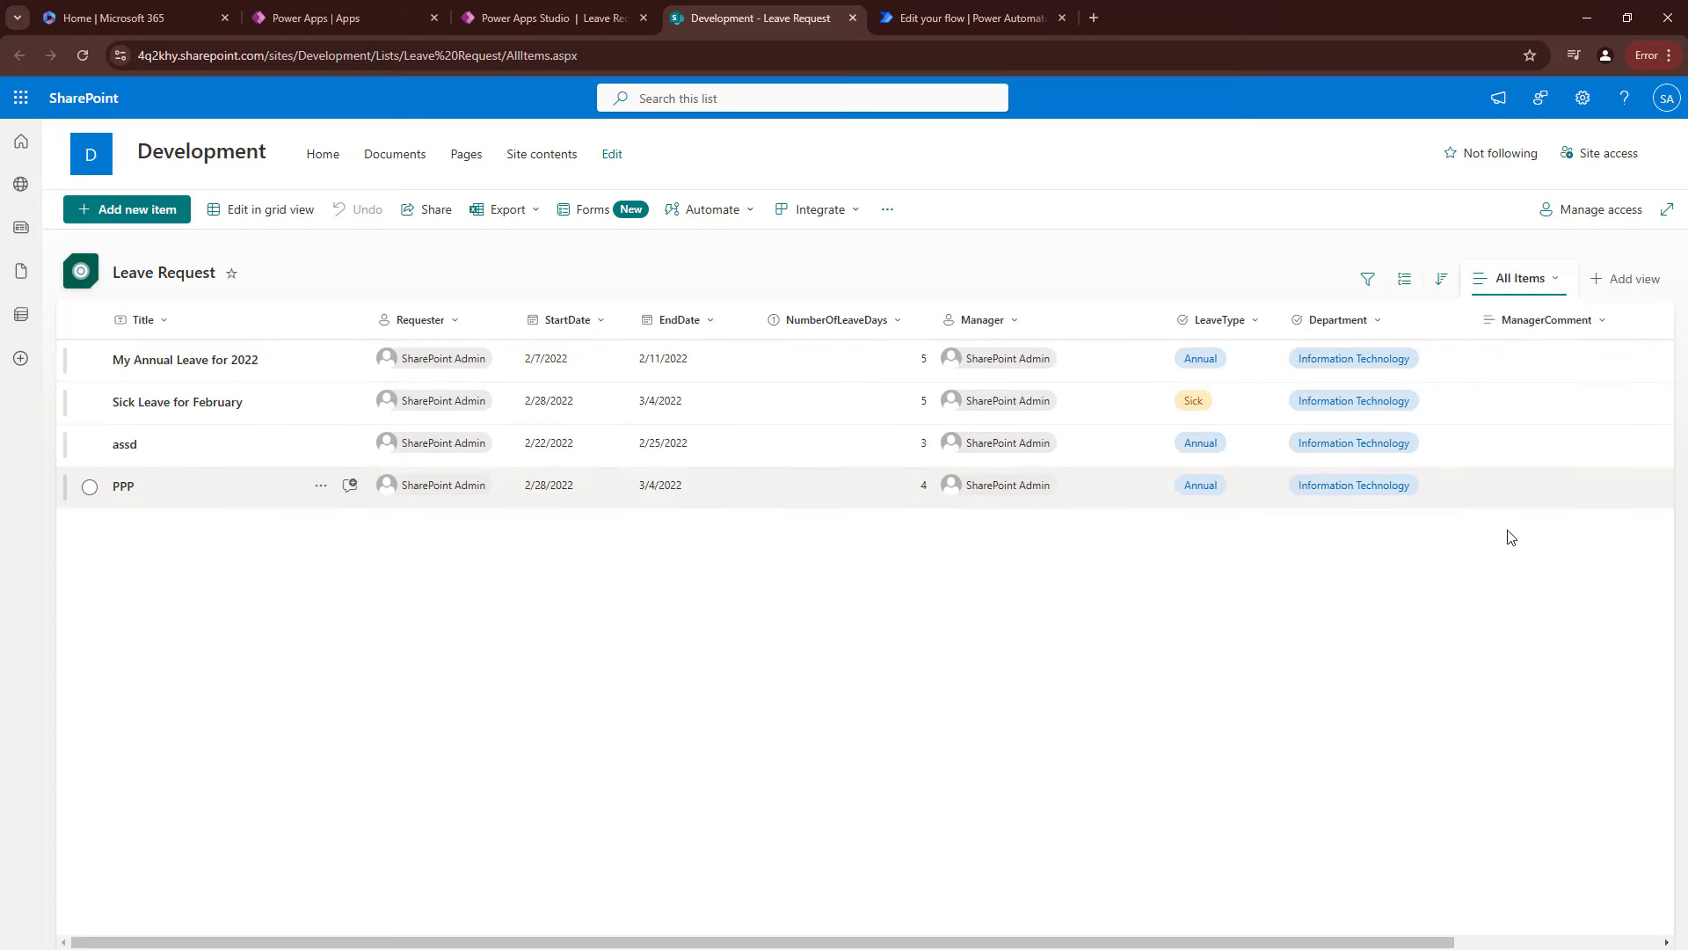
pyautogui.click(1475, 944)
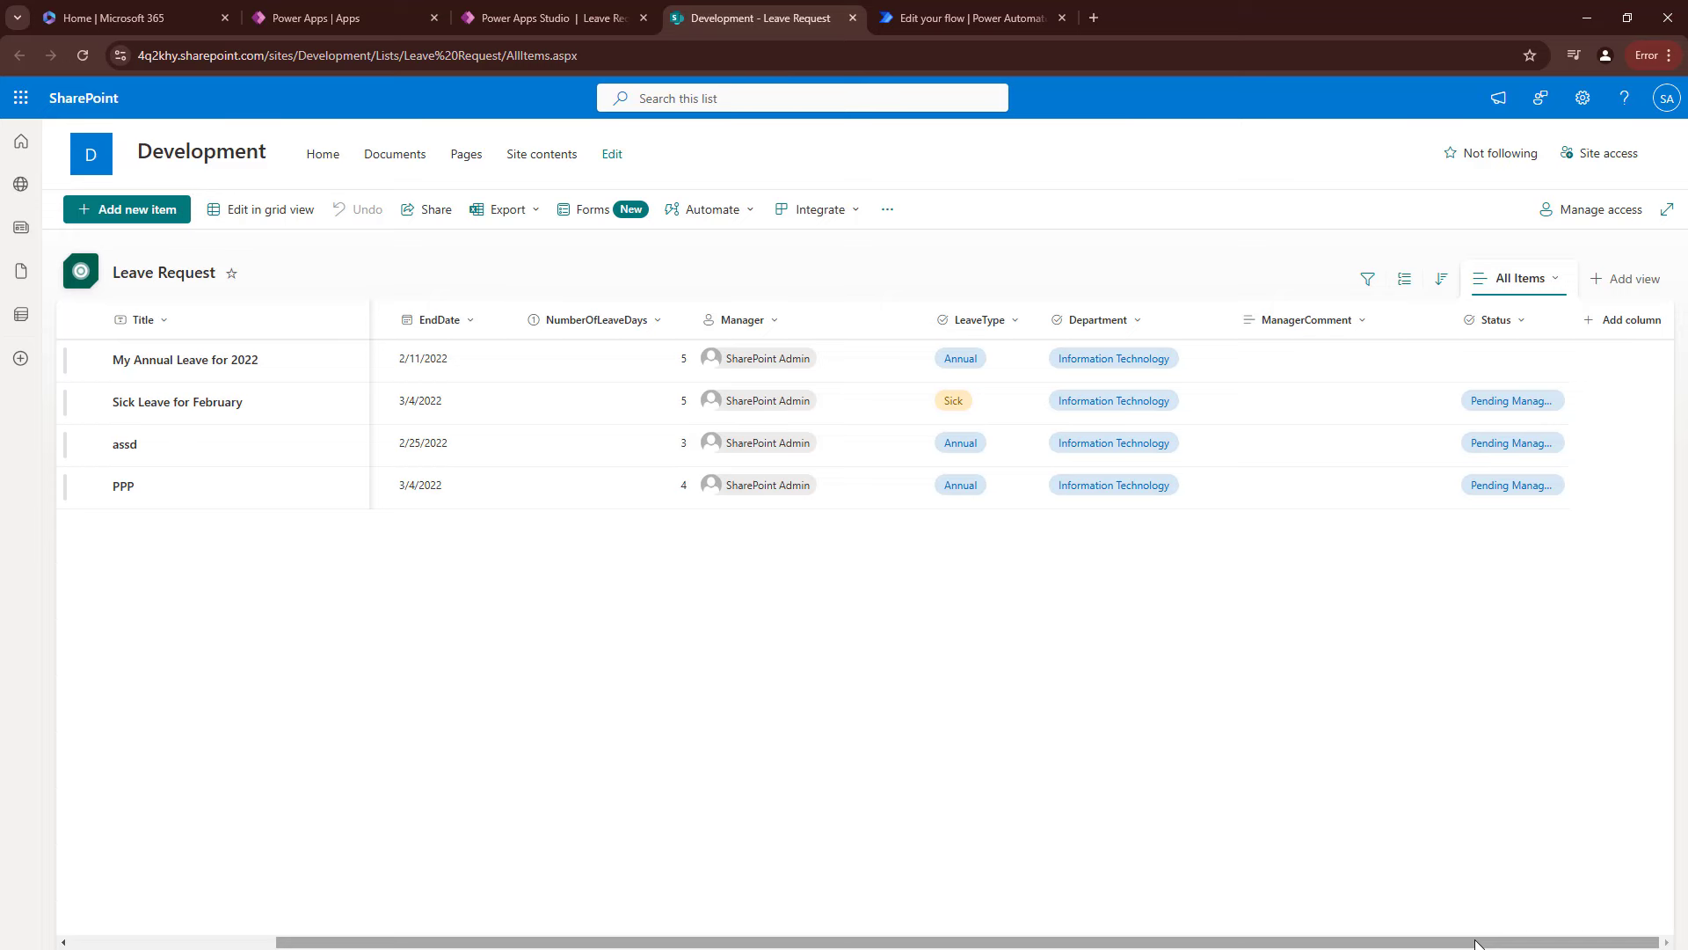
pyautogui.click(934, 17)
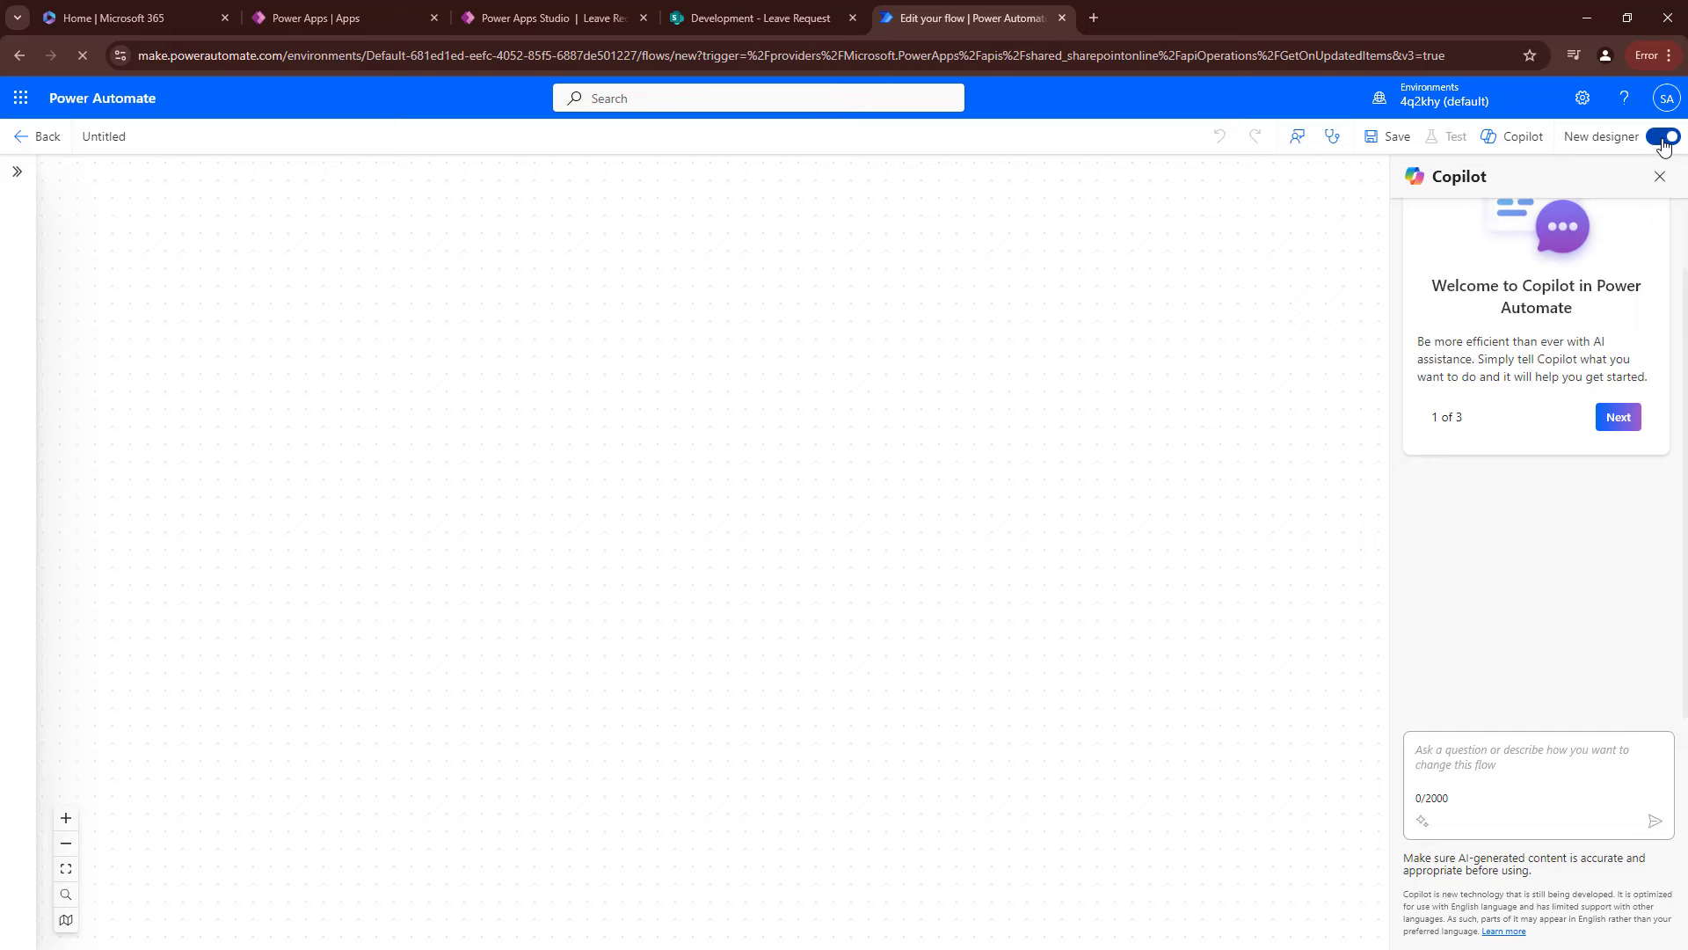
# Switch the flow to the classic designer without saving and dismiss the feedback form.
pyautogui.click(1665, 139)
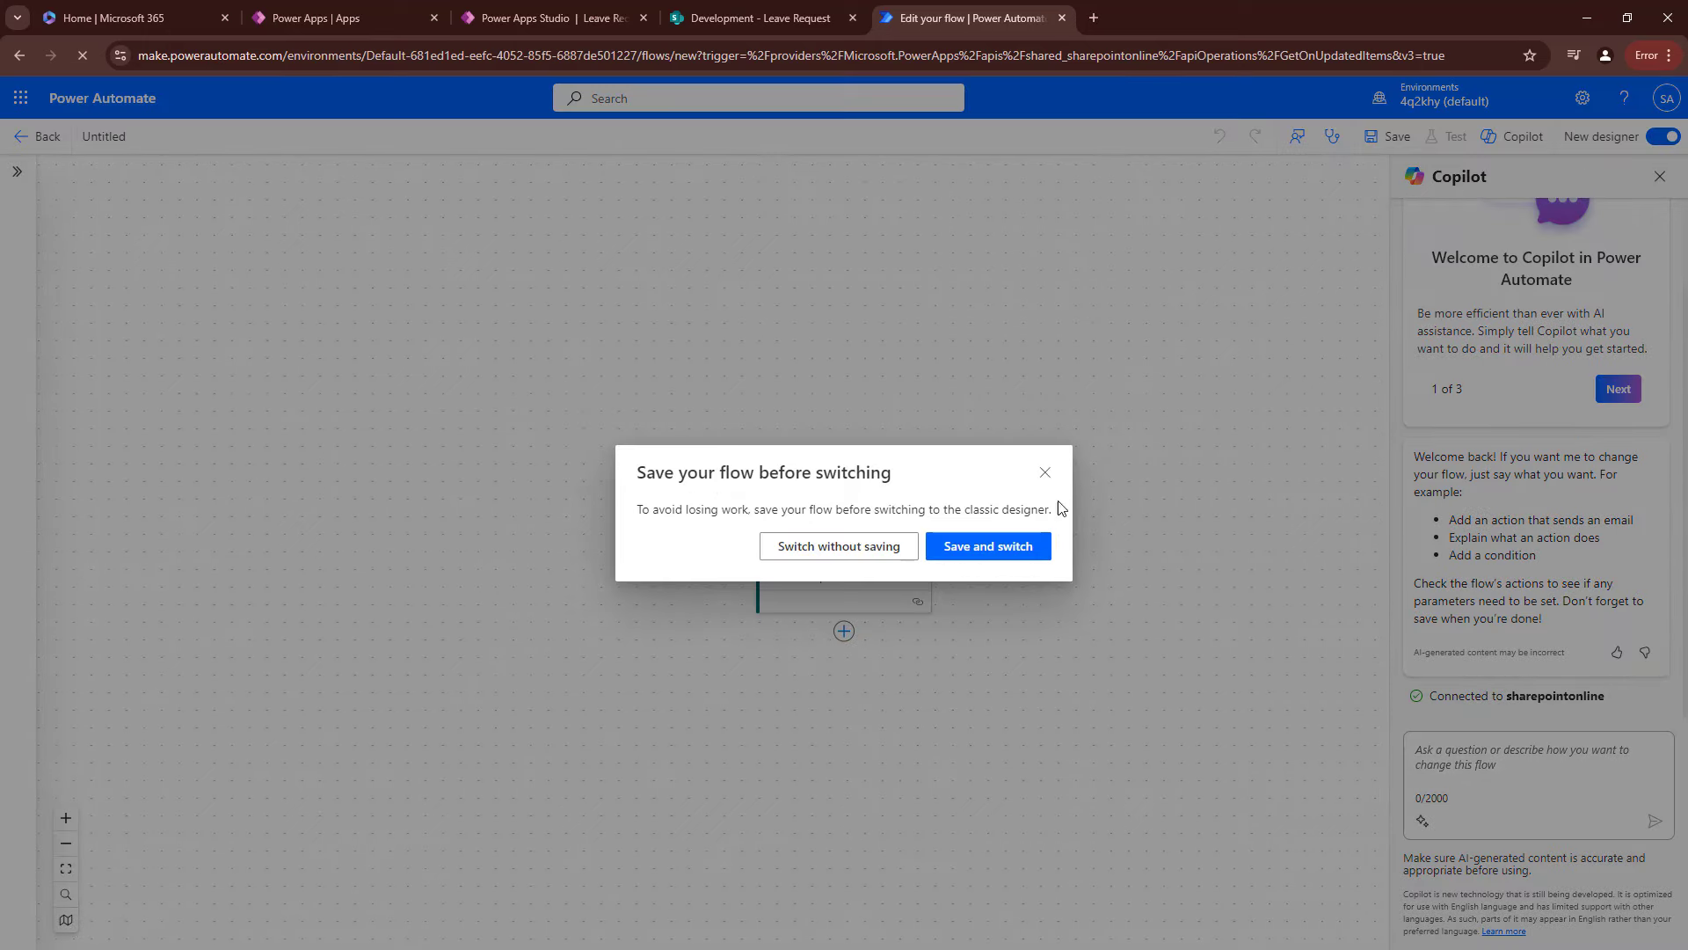
pyautogui.click(851, 552)
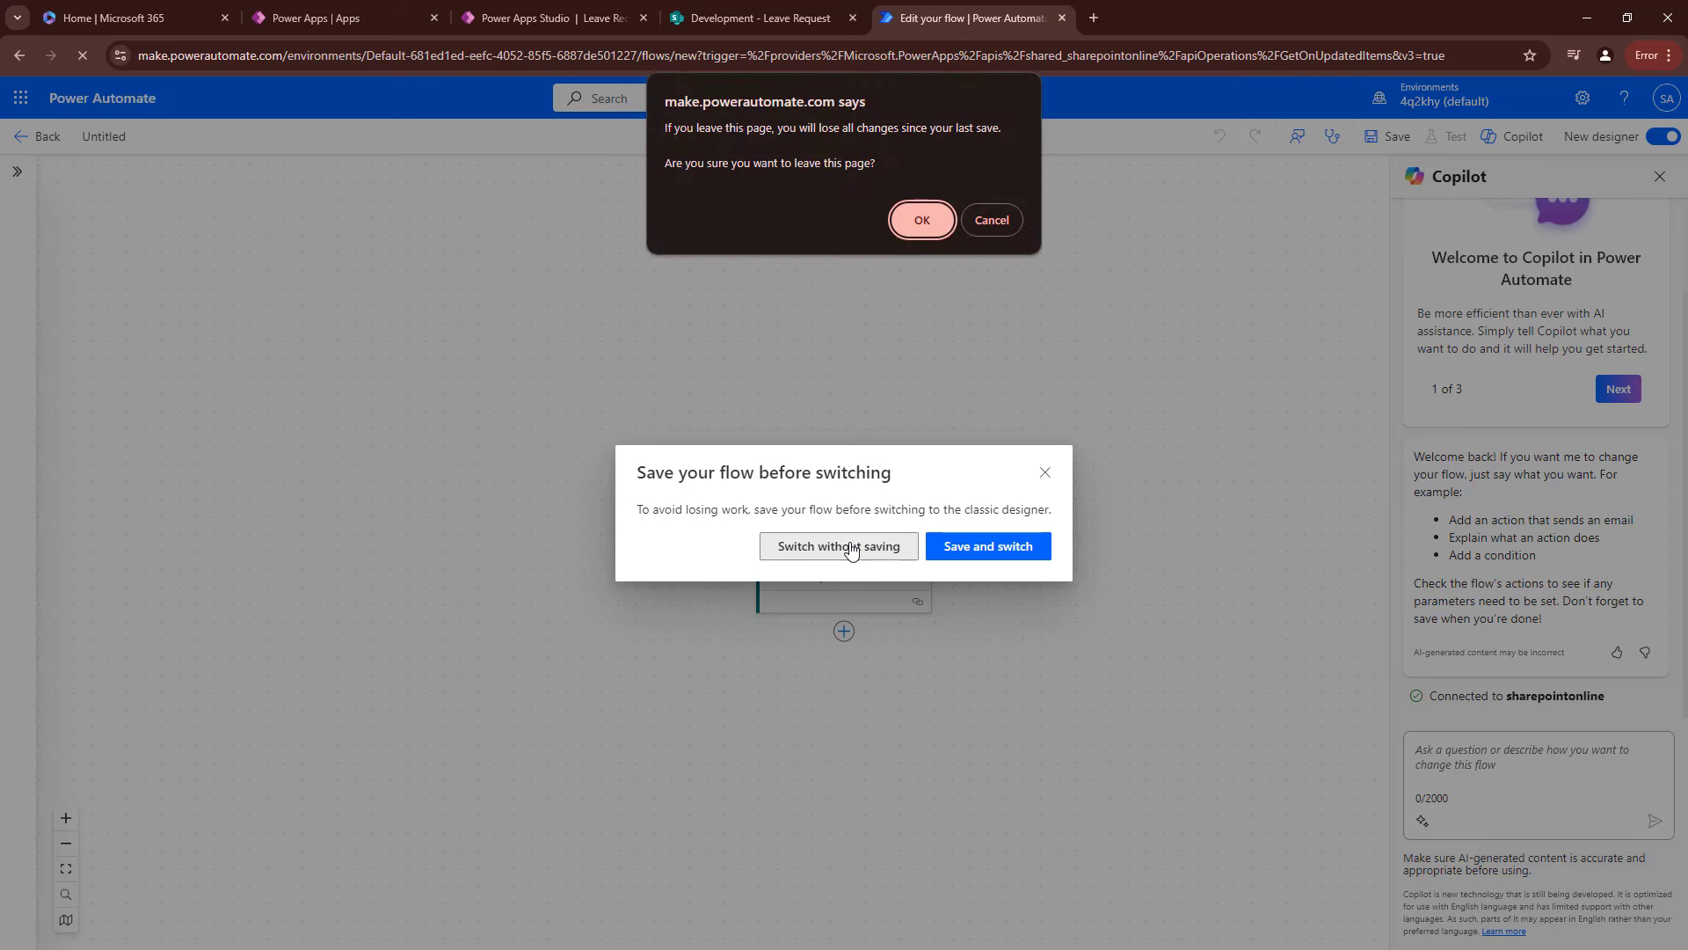
pyautogui.click(933, 211)
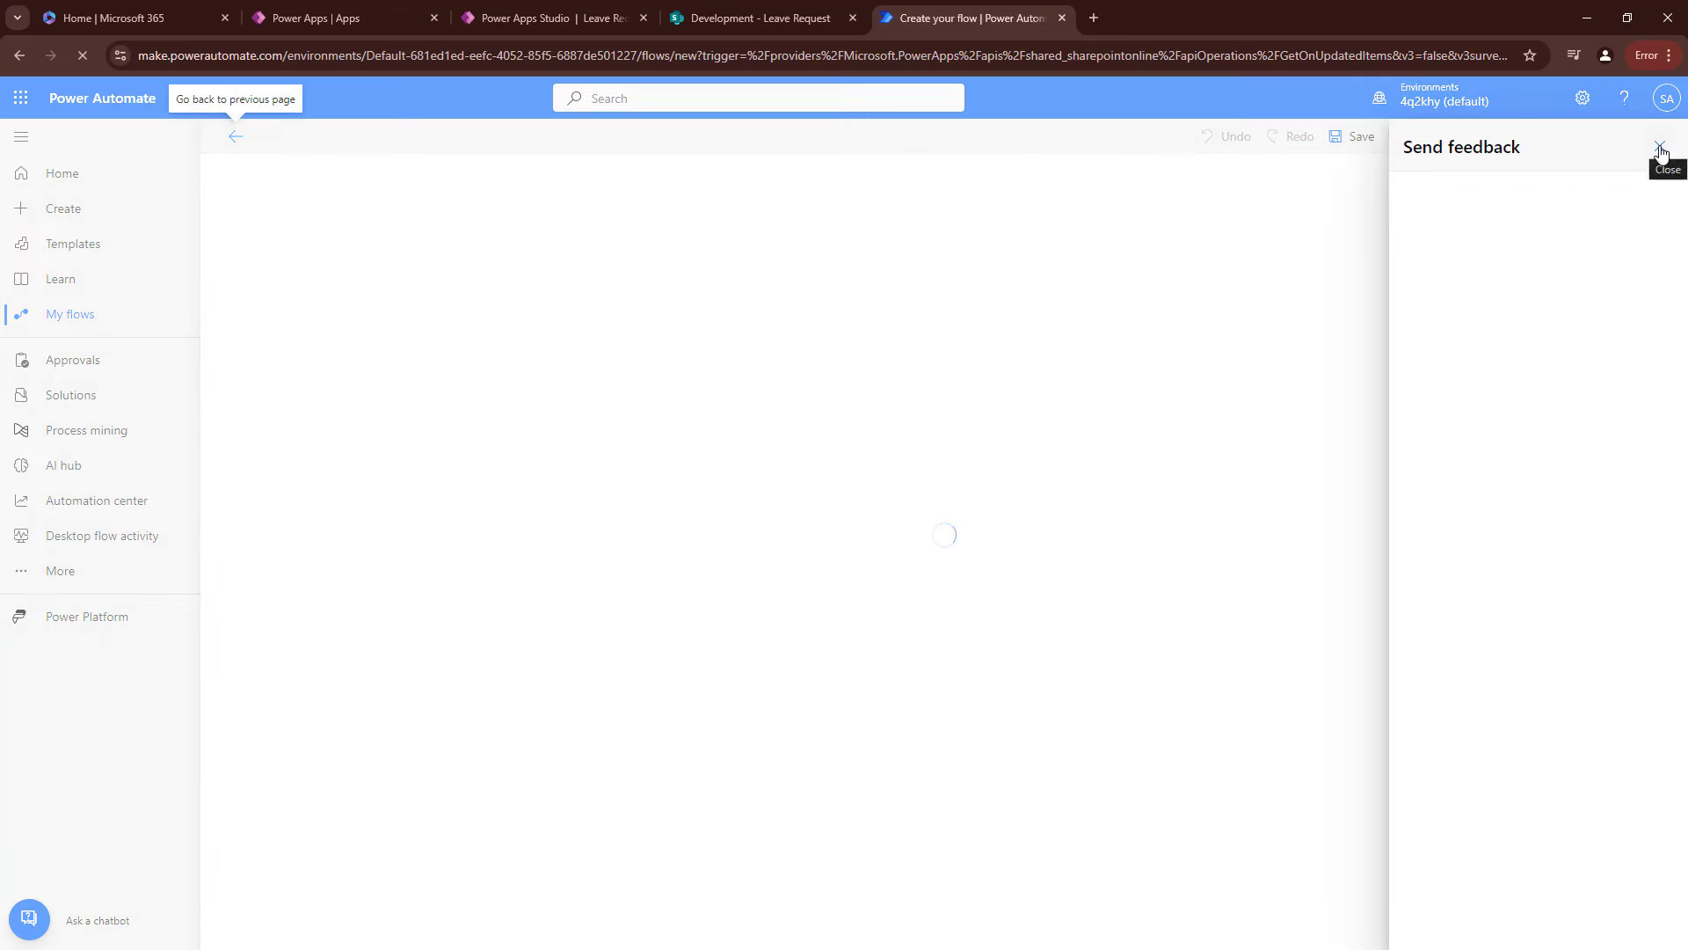
pyautogui.click(1661, 154)
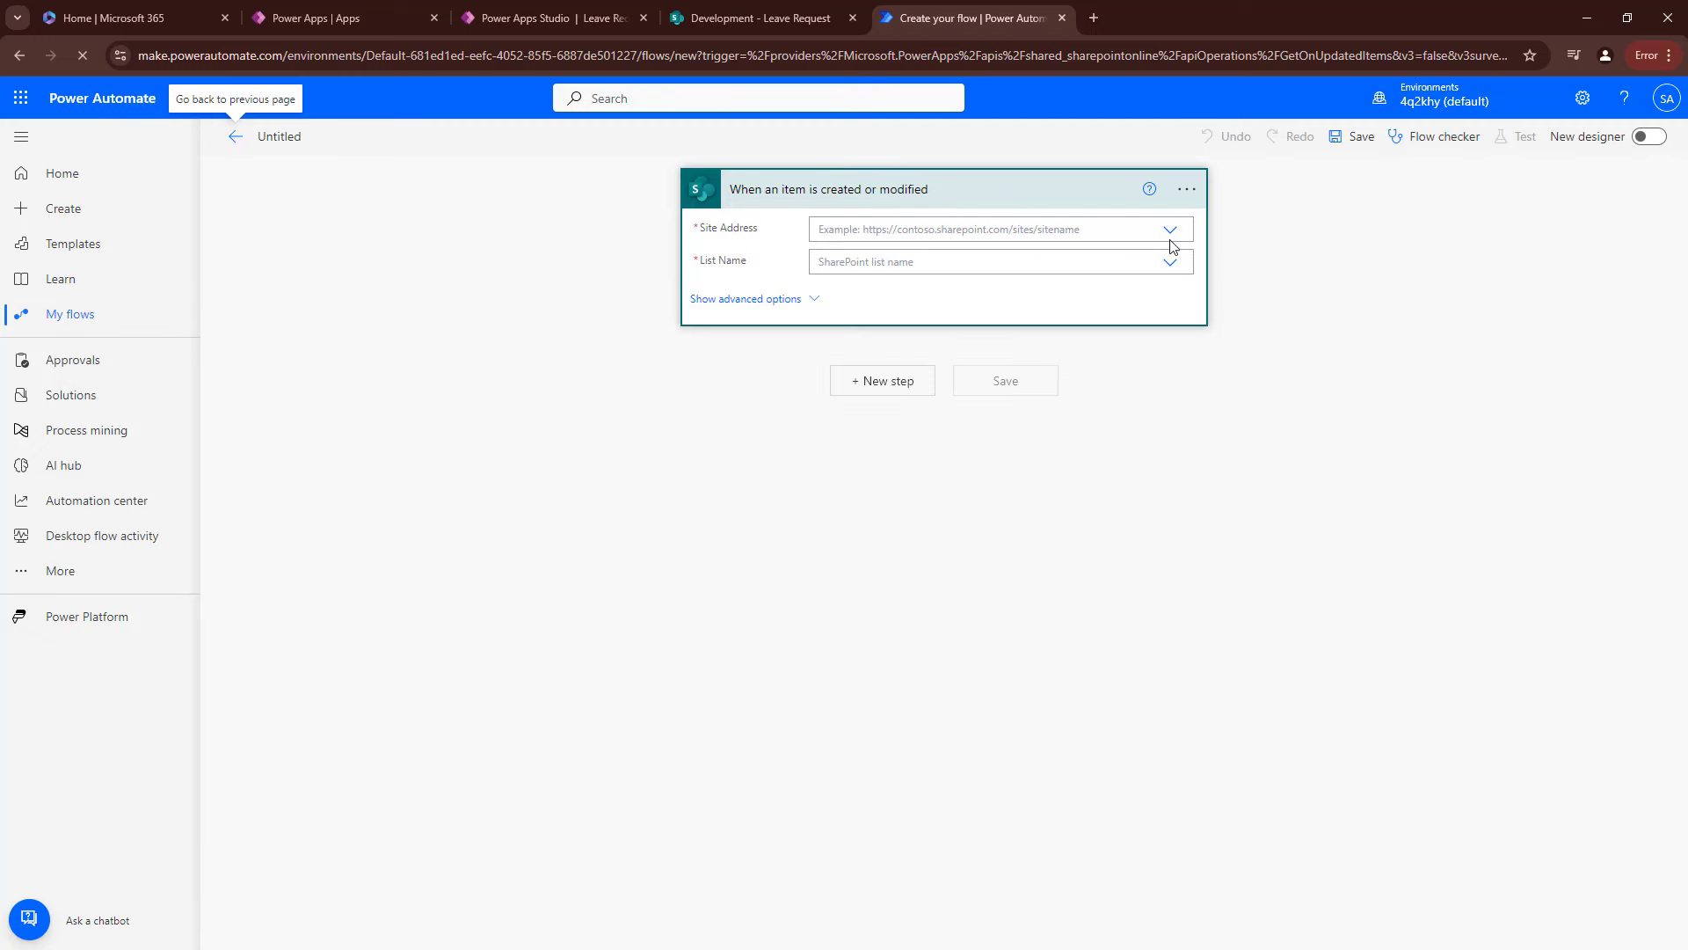
# Set the trigger's Site Address to the Development site.
pyautogui.click(1175, 242)
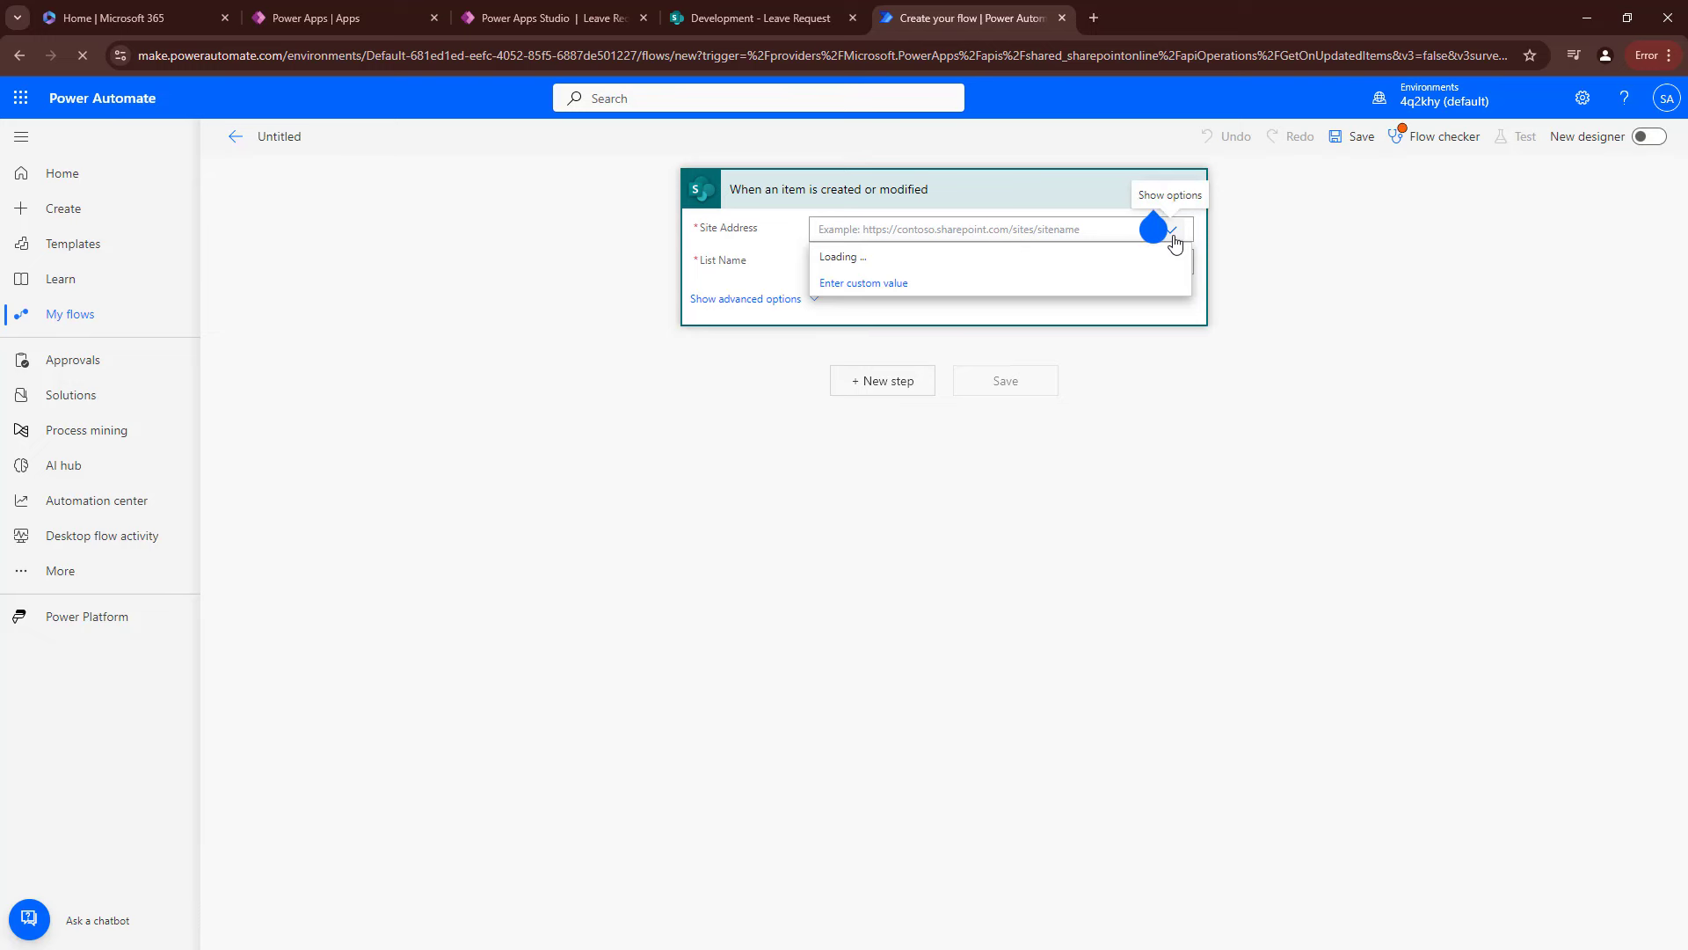
pyautogui.click(999, 260)
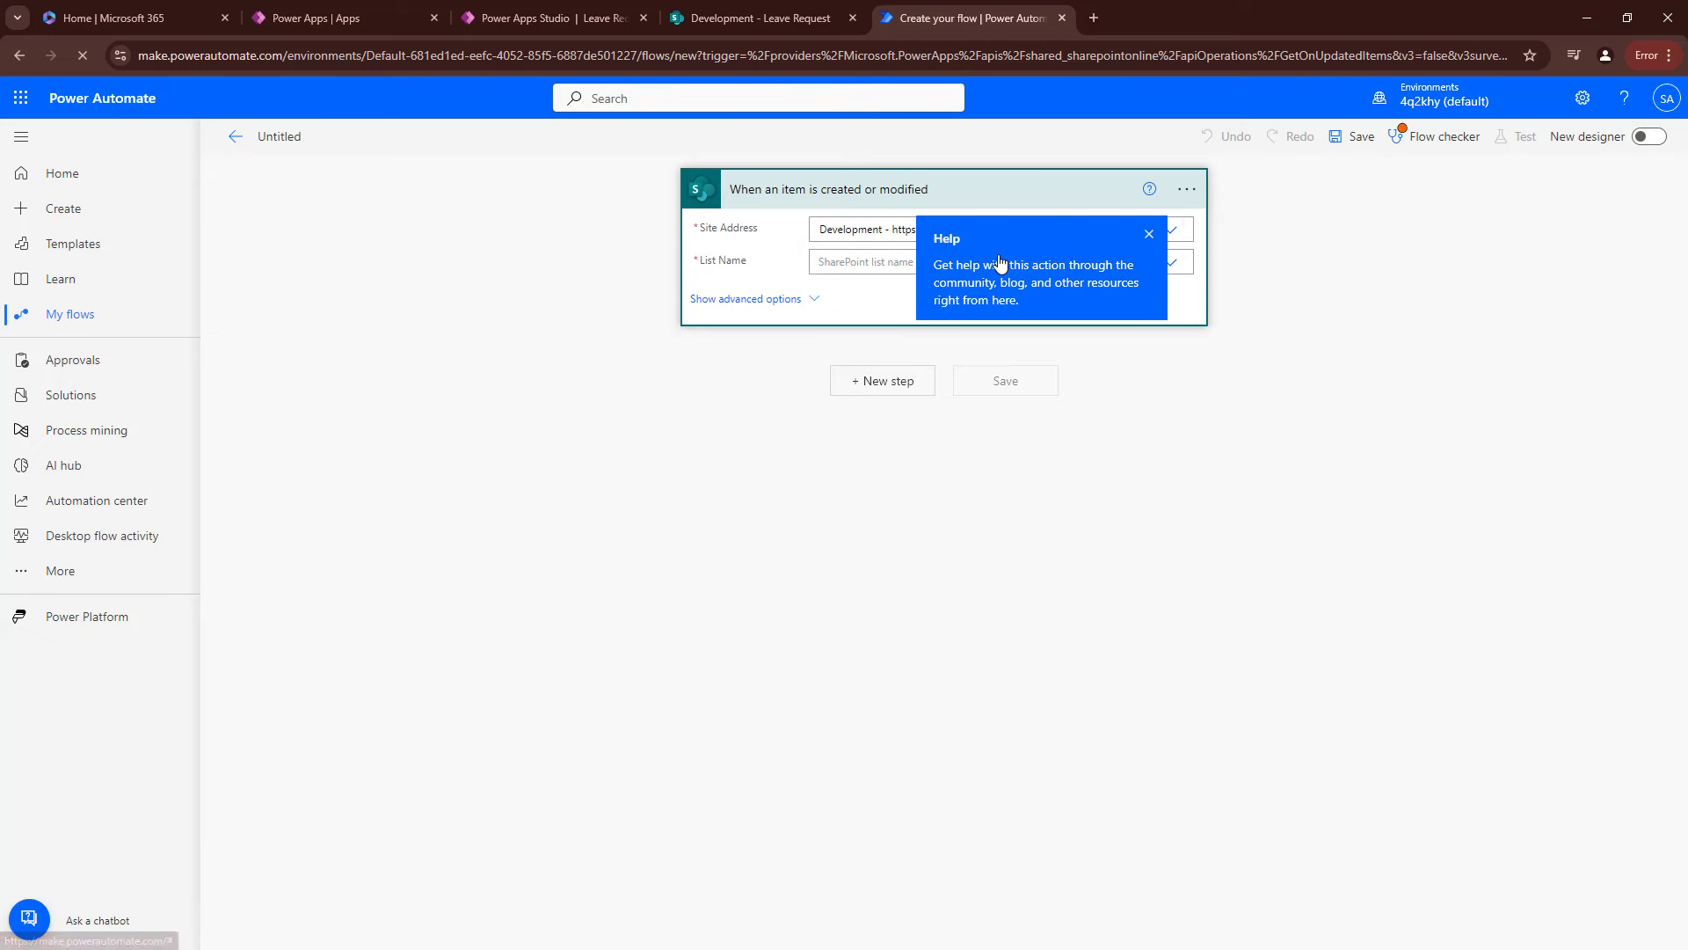
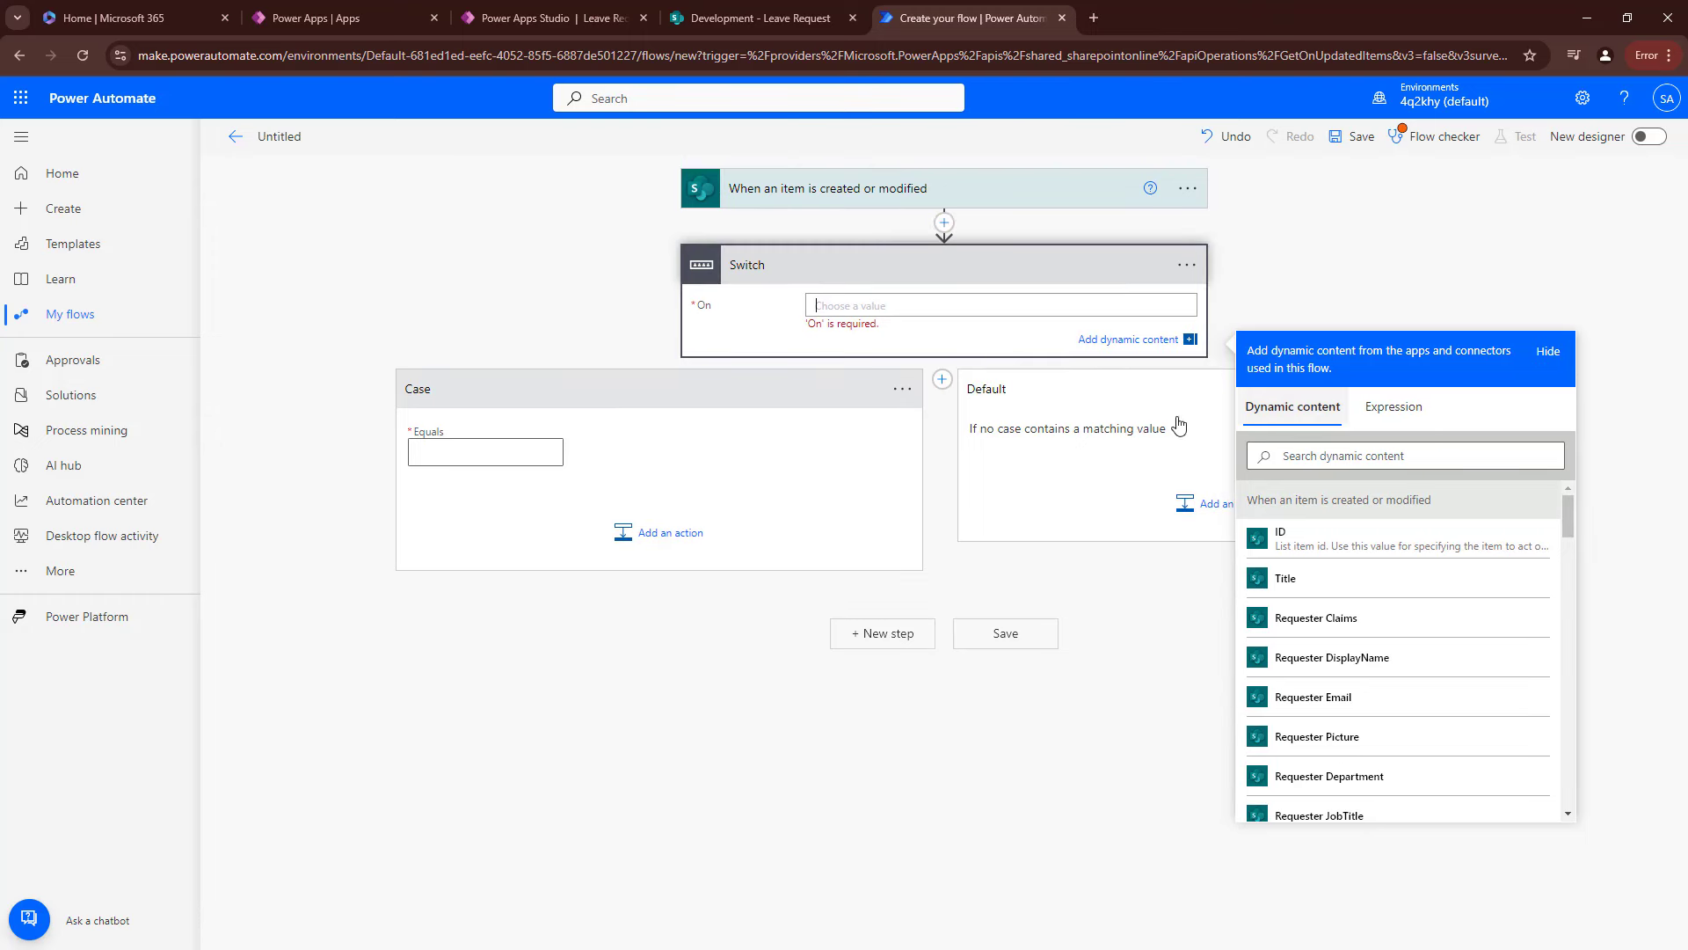
# Add a second case branch to the Switch control.
pyautogui.click(943, 380)
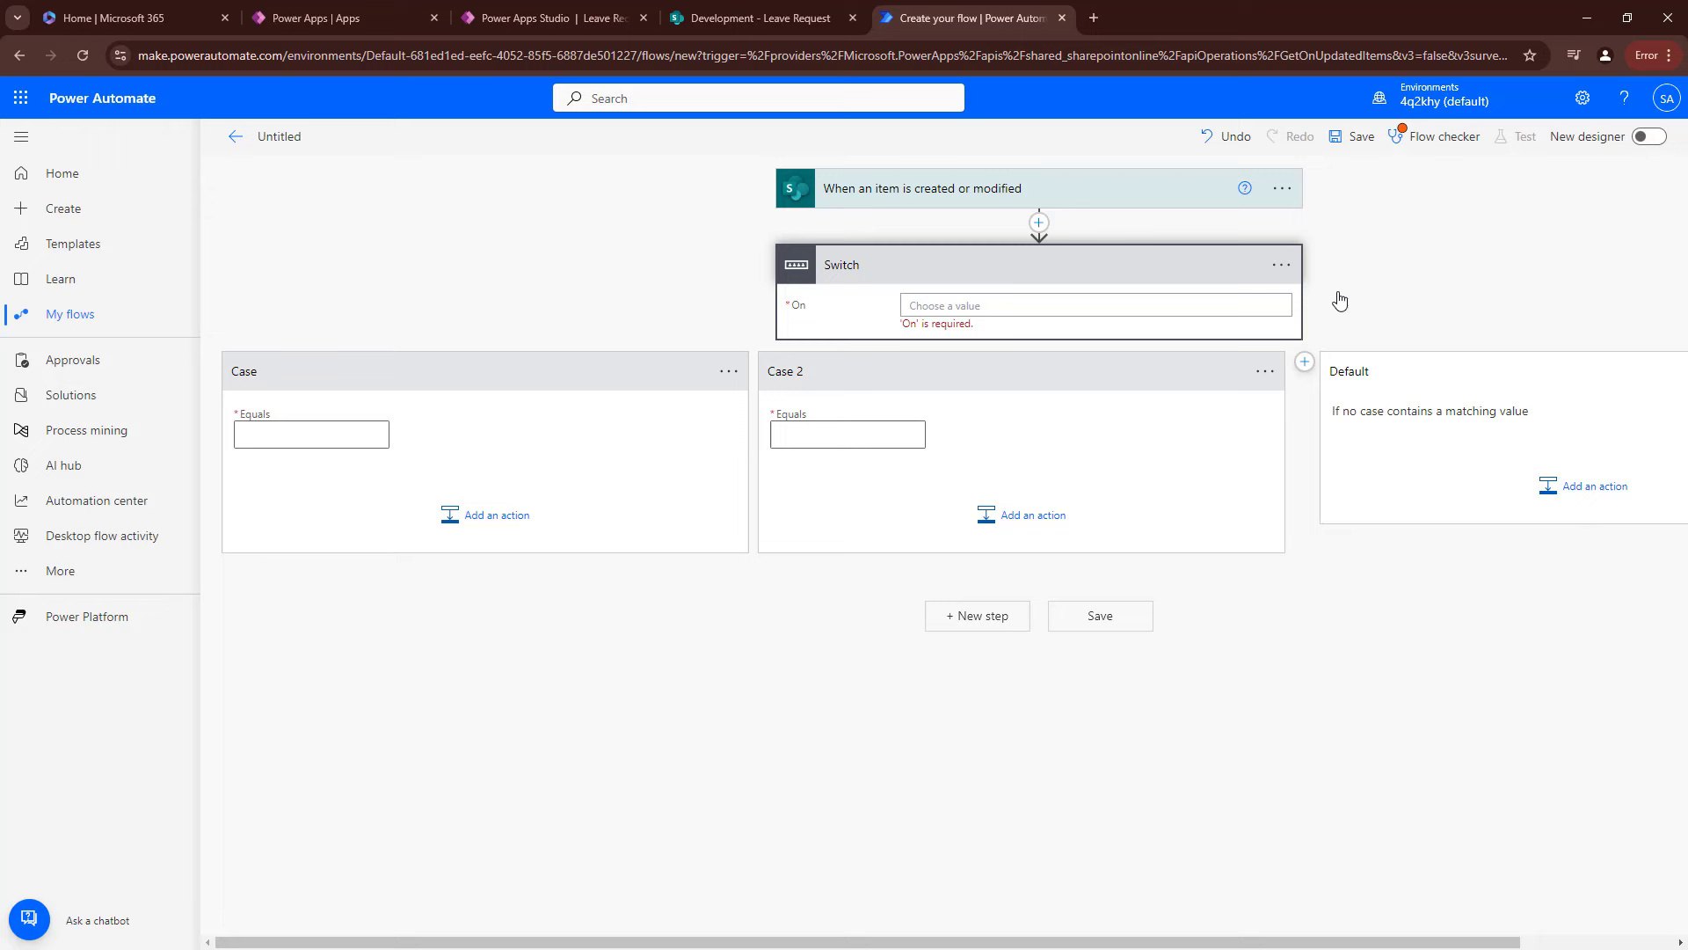
# Set the Switch control's On value to the trigger's Status Value dynamic content.
pyautogui.click(952, 308)
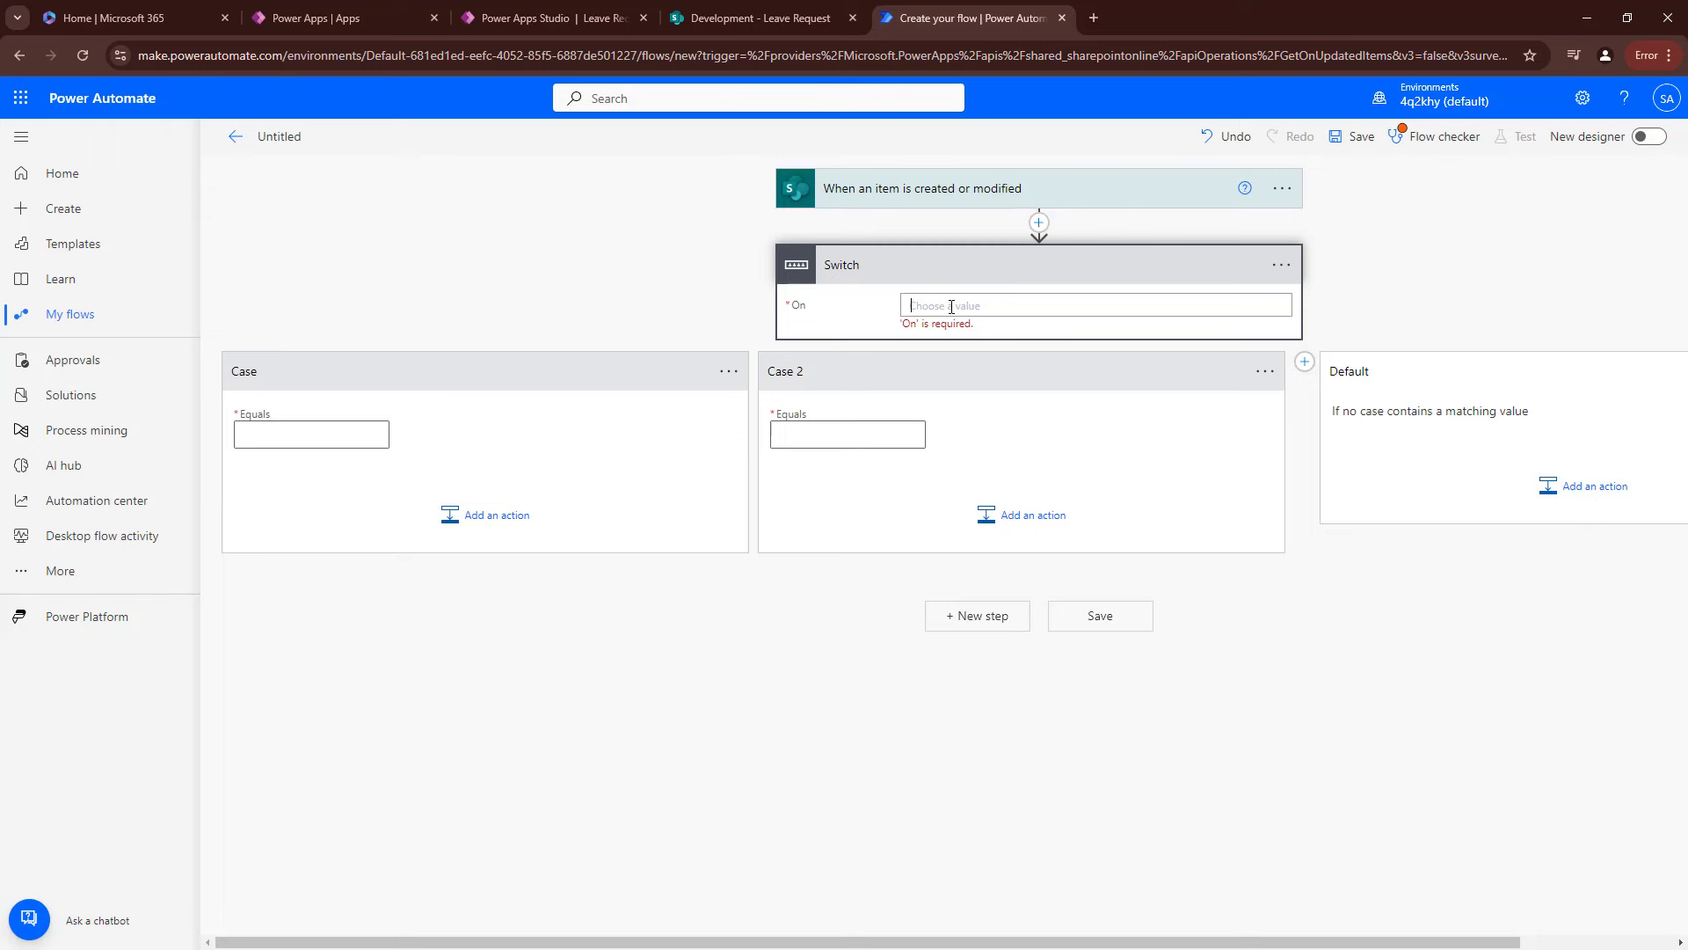
pyautogui.click(743, 22)
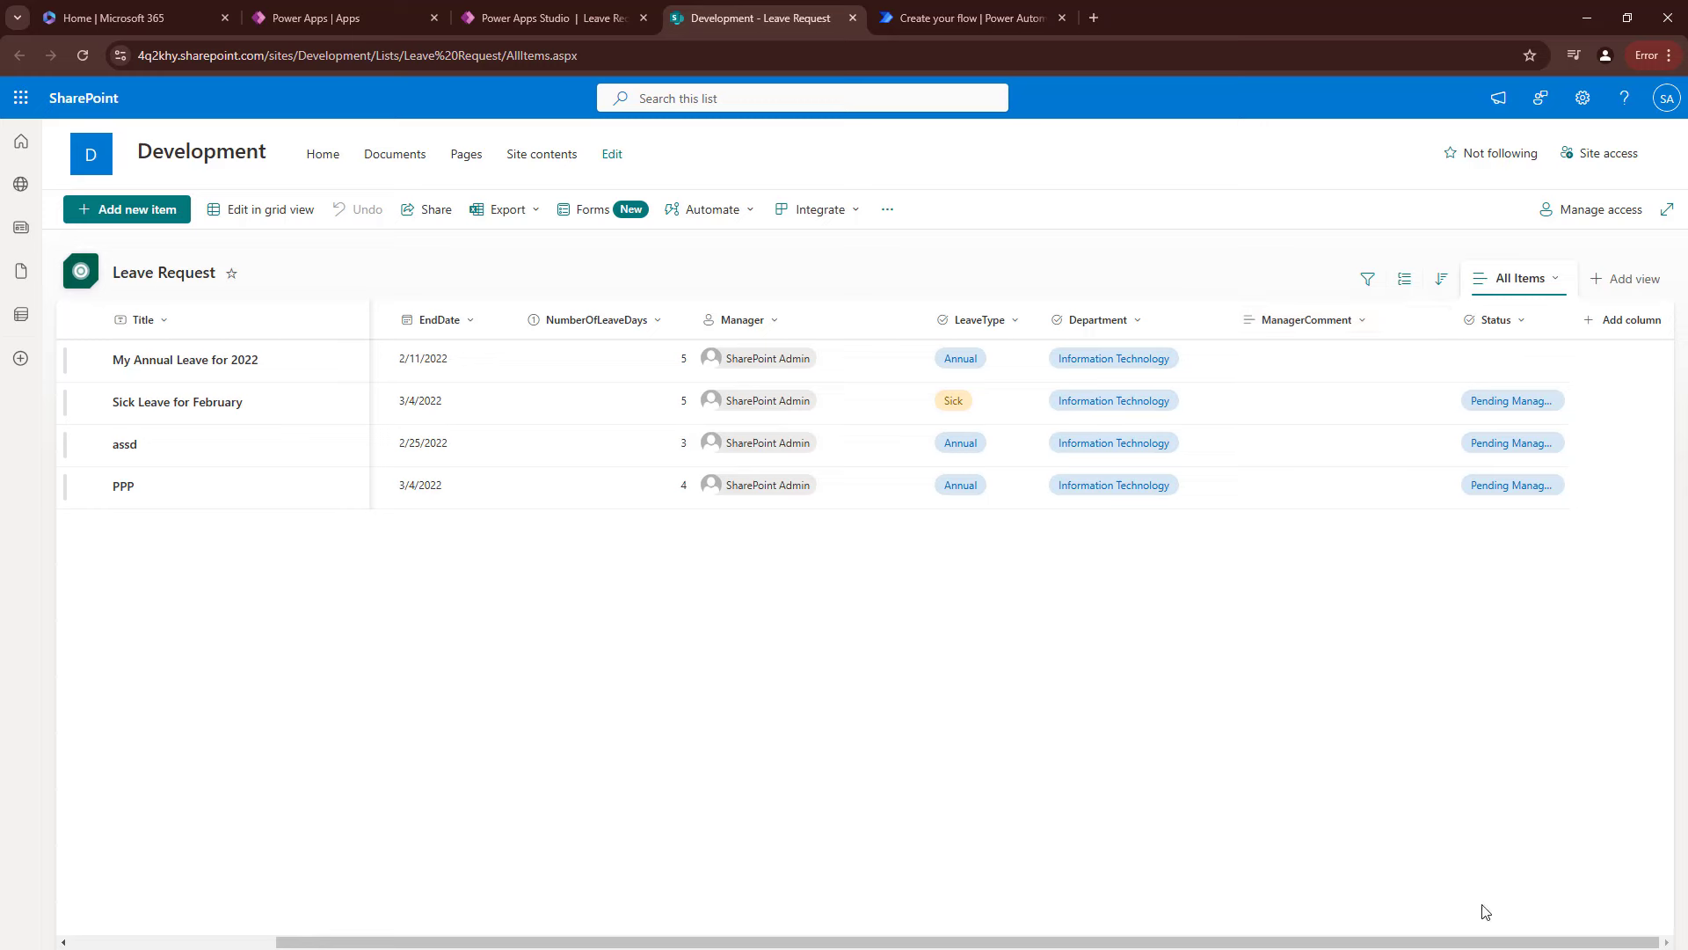
pyautogui.click(980, 12)
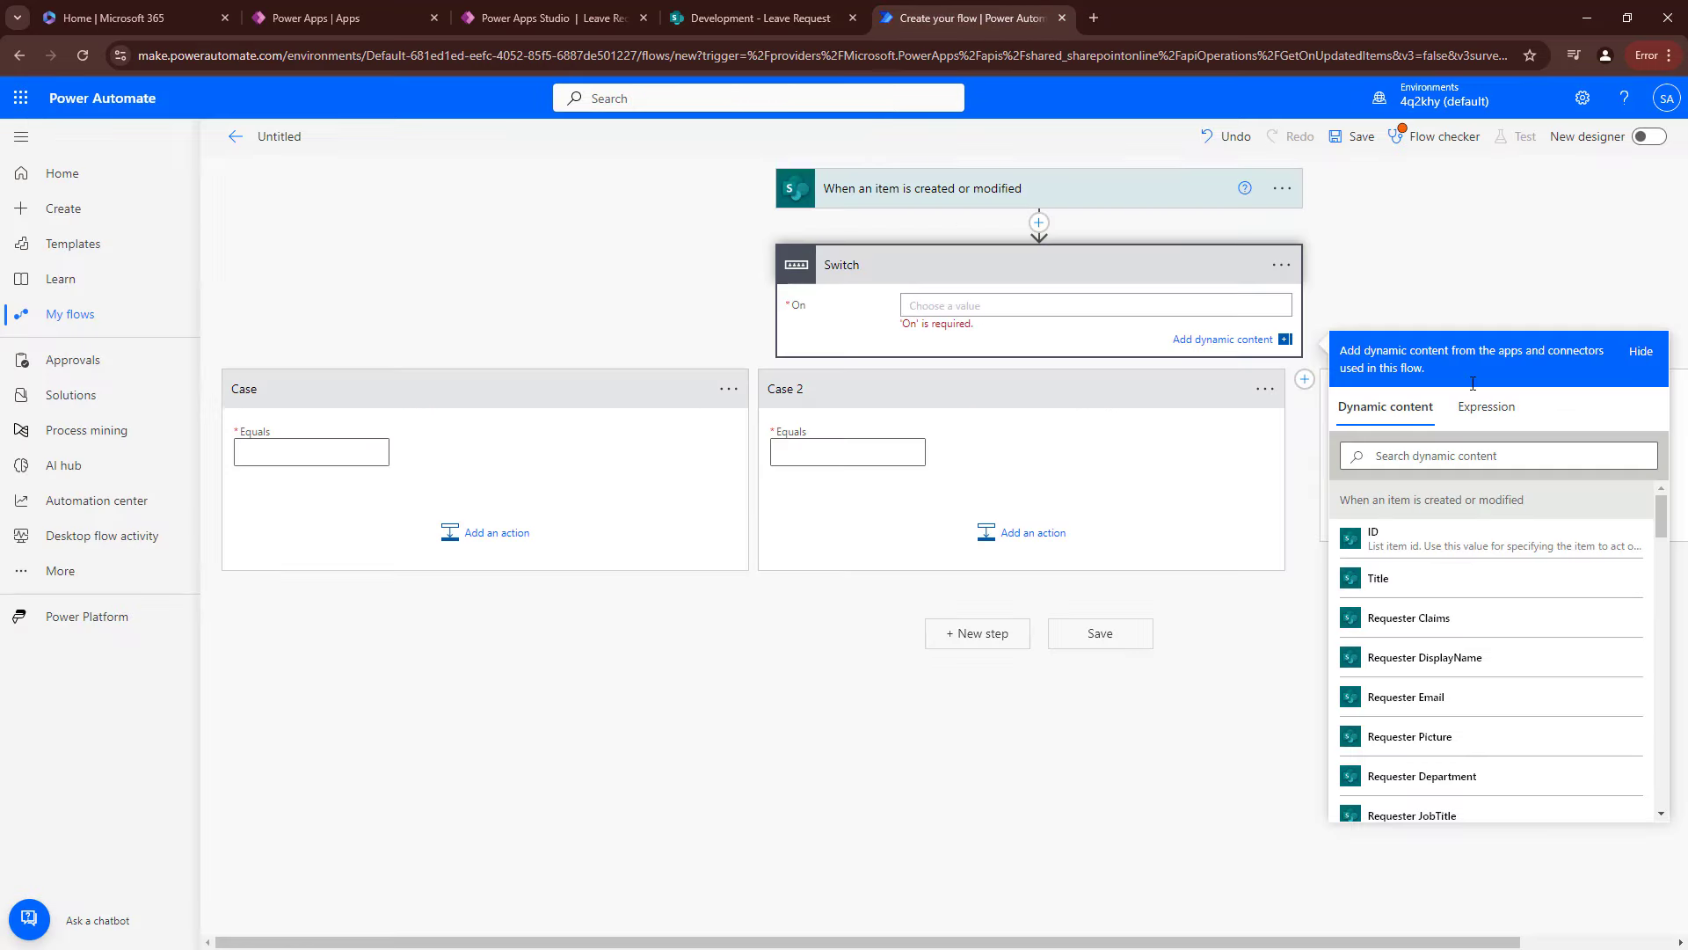
pyautogui.click(1444, 455)
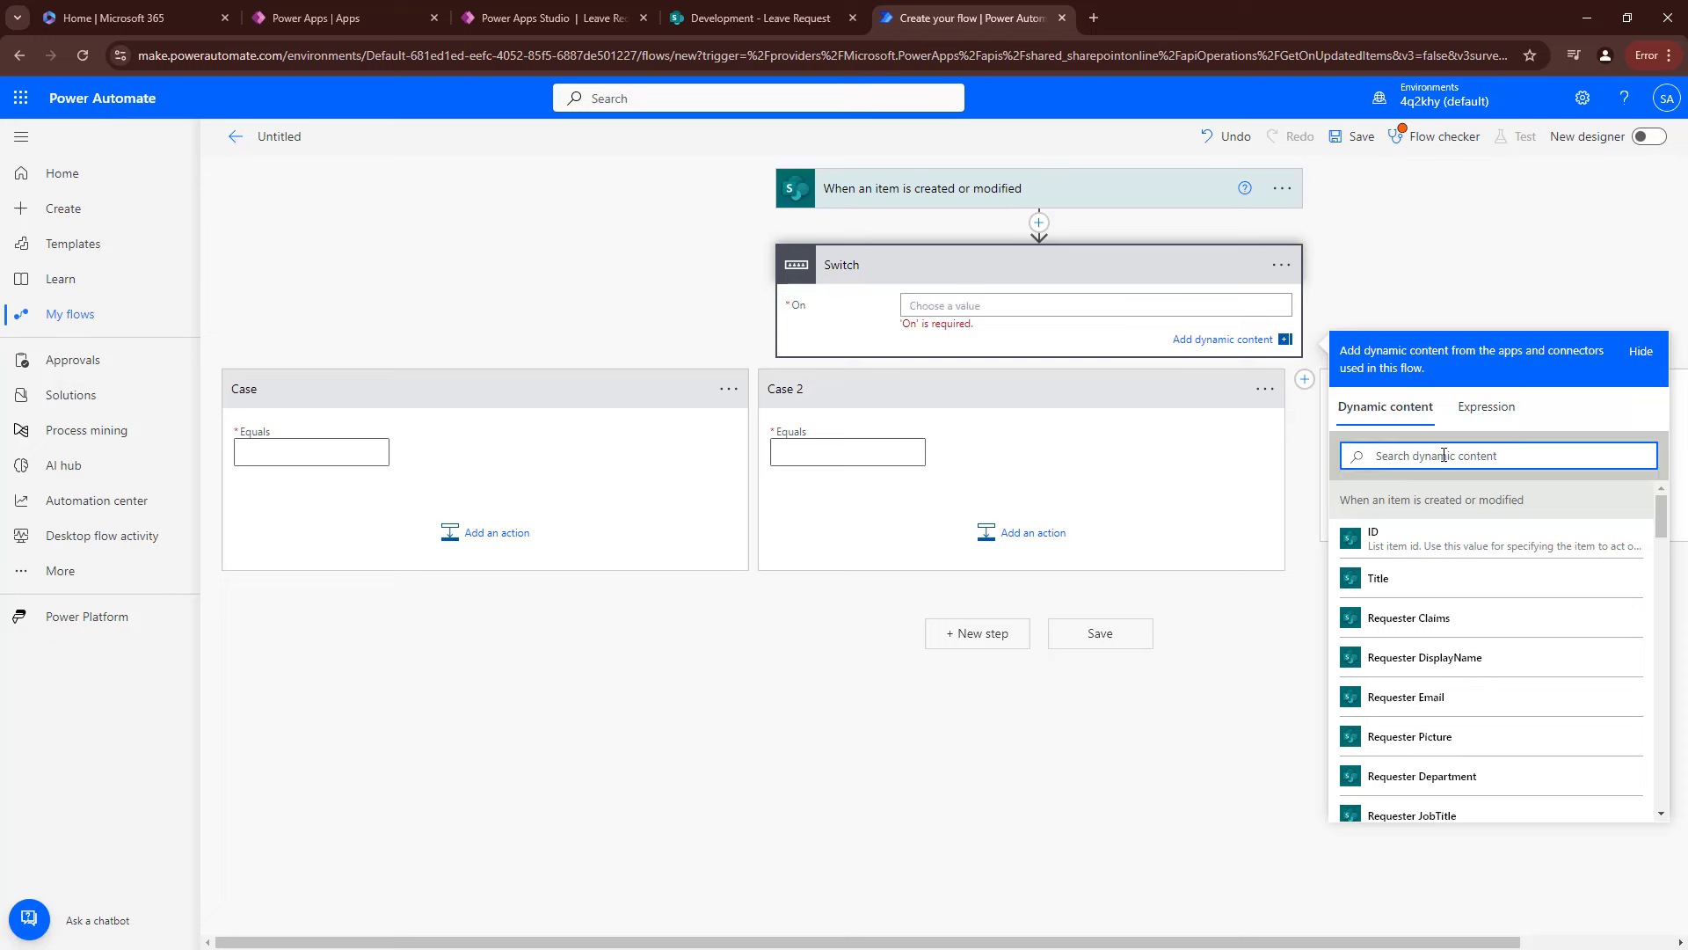
pyautogui.write('STA')
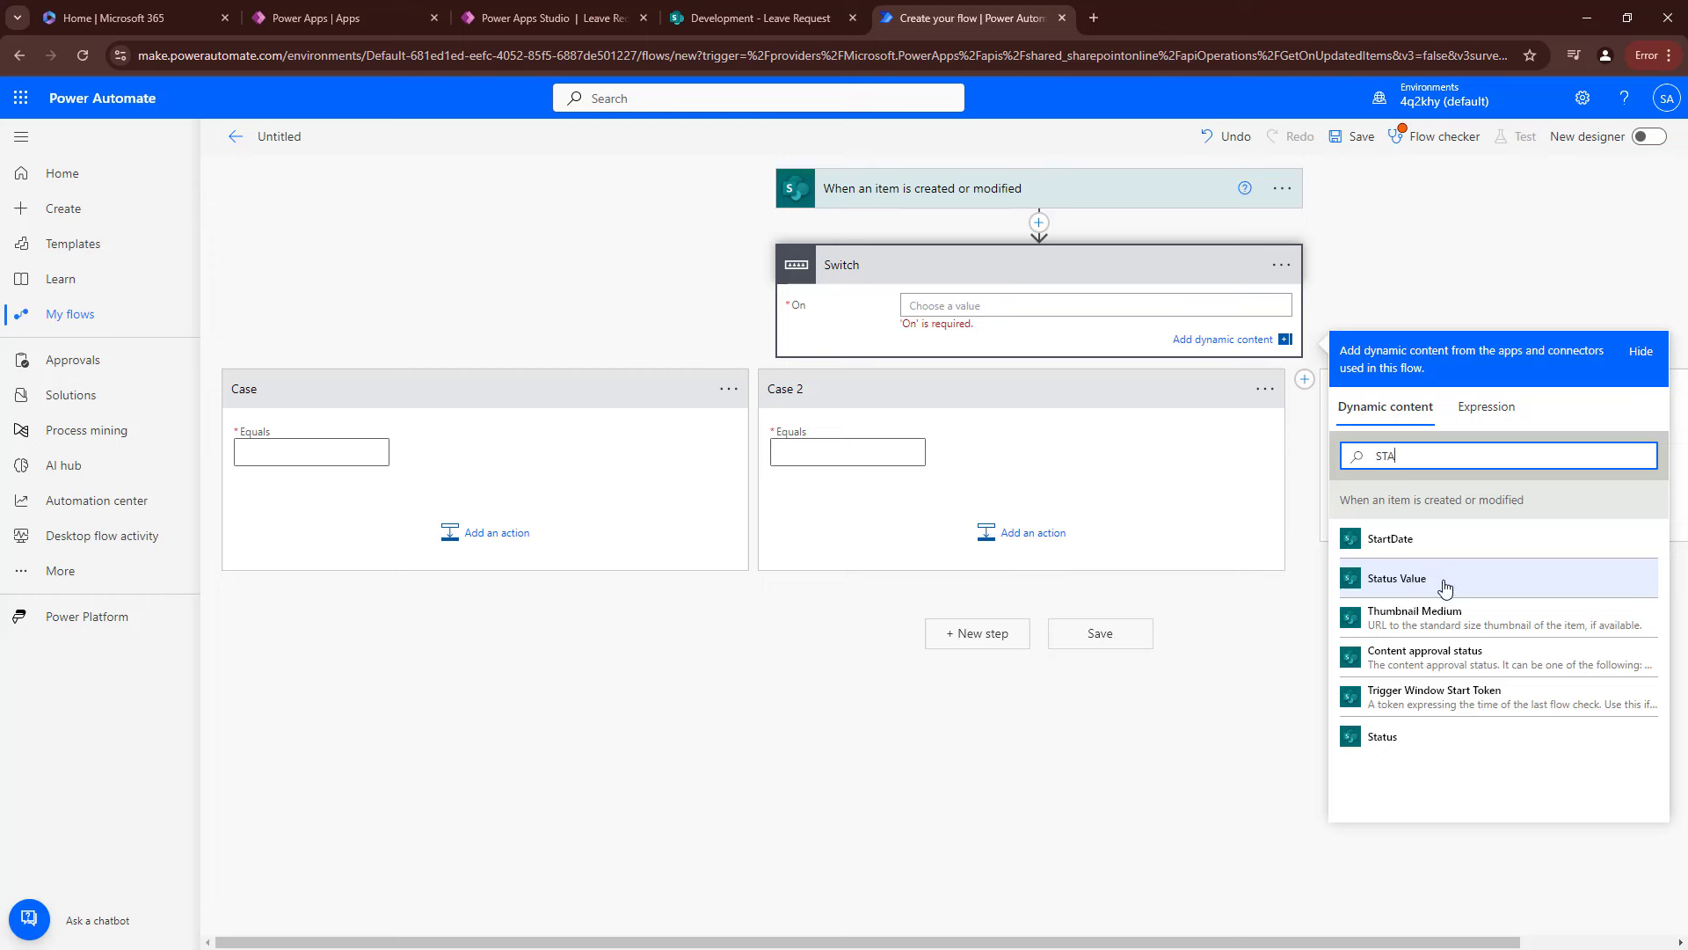
pyautogui.click(1445, 587)
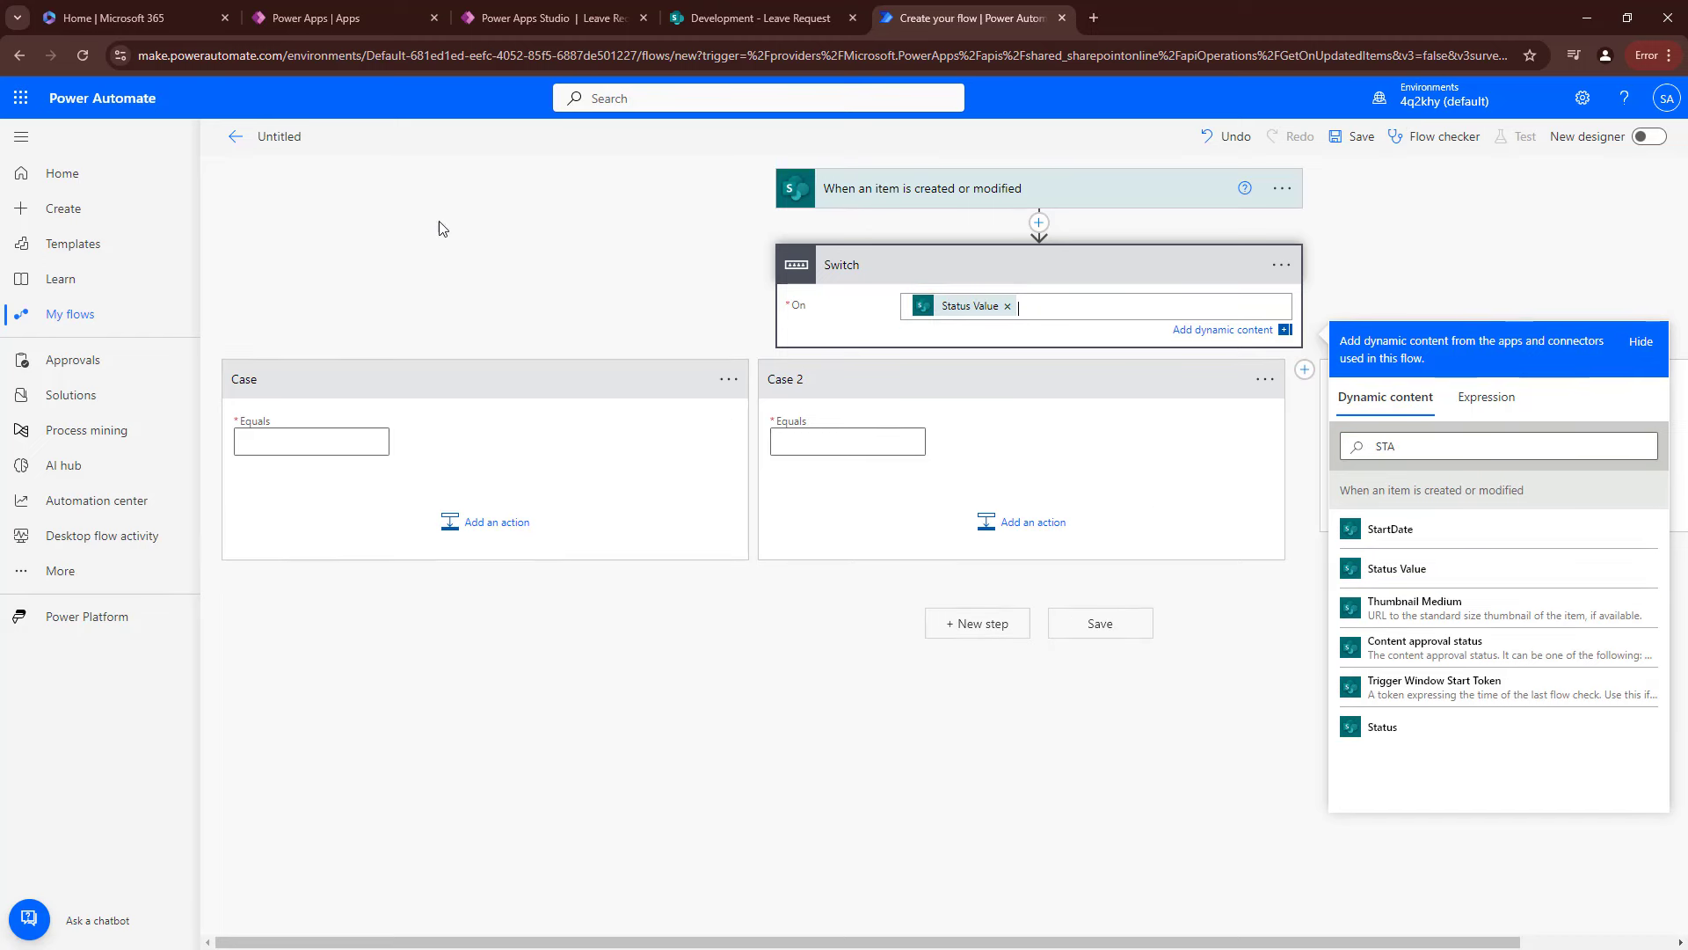
# In SharePoint, open the Leave Request list's Status column for editing and copy the choice Pending Manager Approval.
pyautogui.click(774, 9)
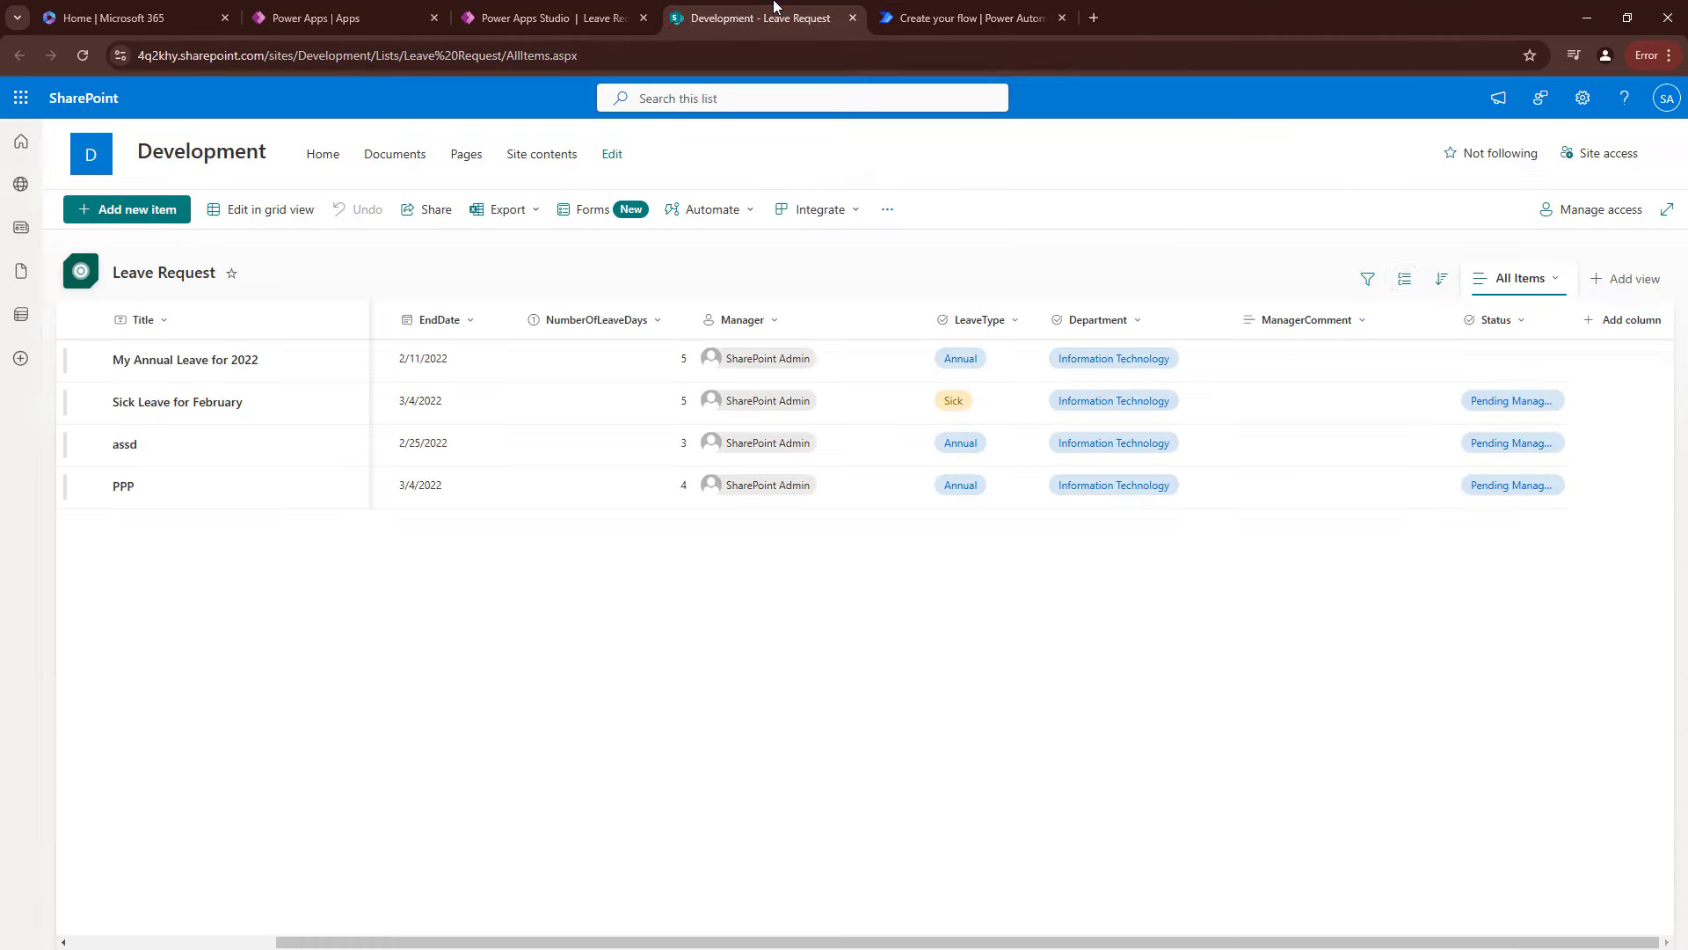
pyautogui.click(1500, 319)
pyautogui.moveTo(1530, 484)
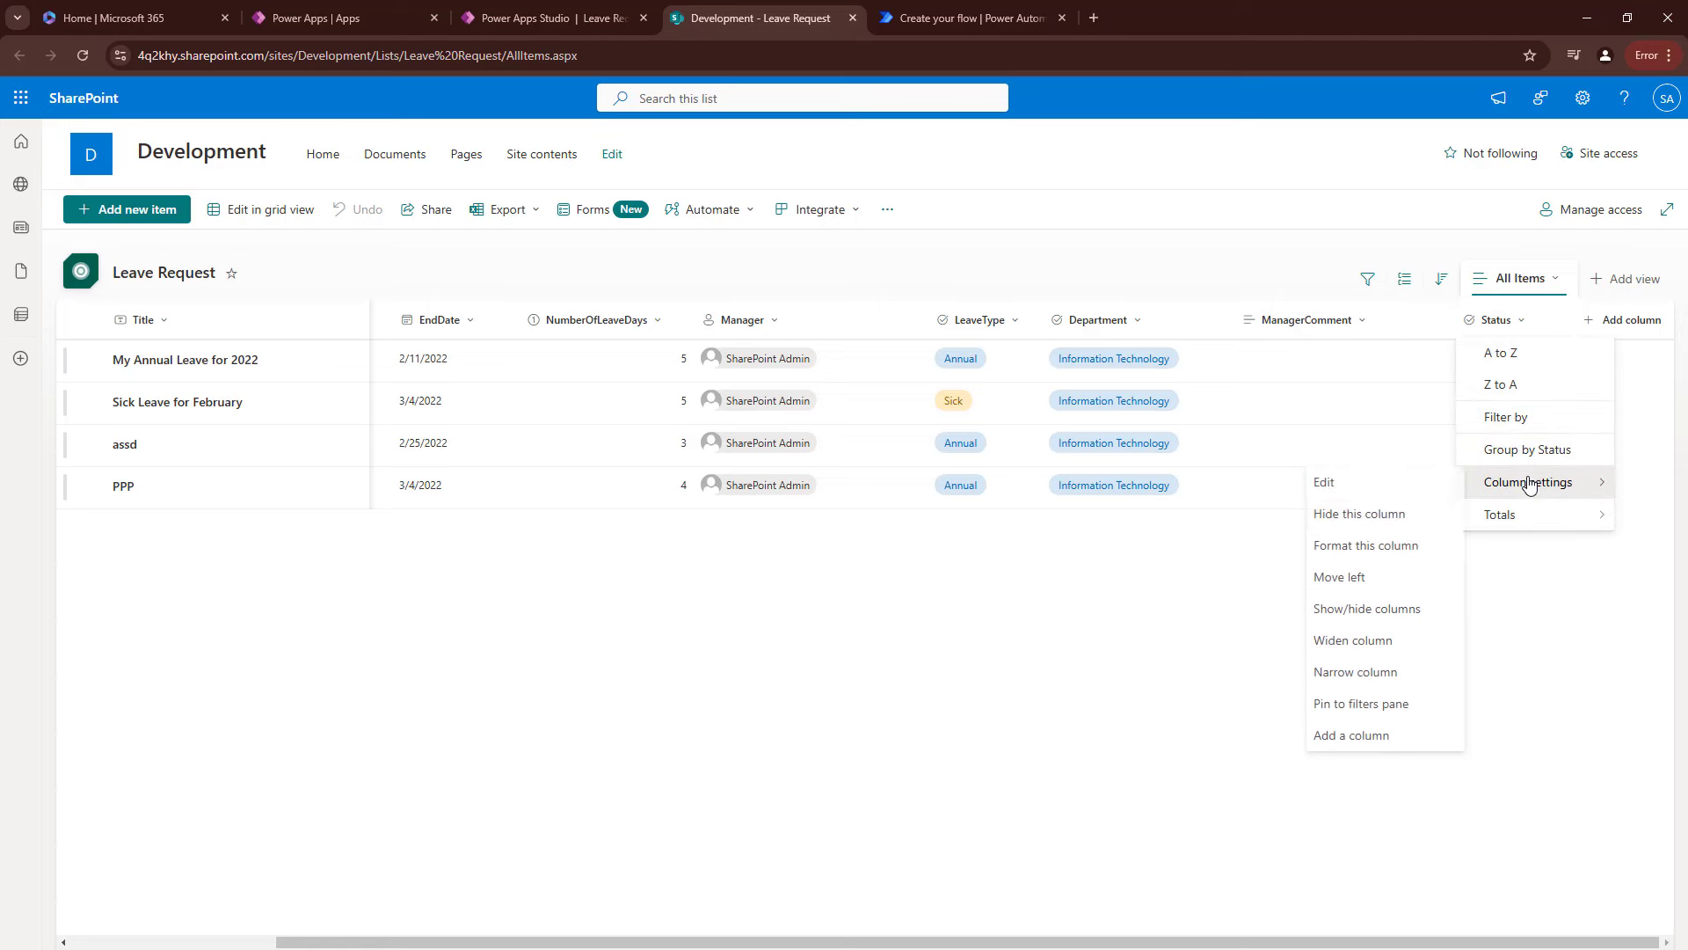
pyautogui.click(1317, 481)
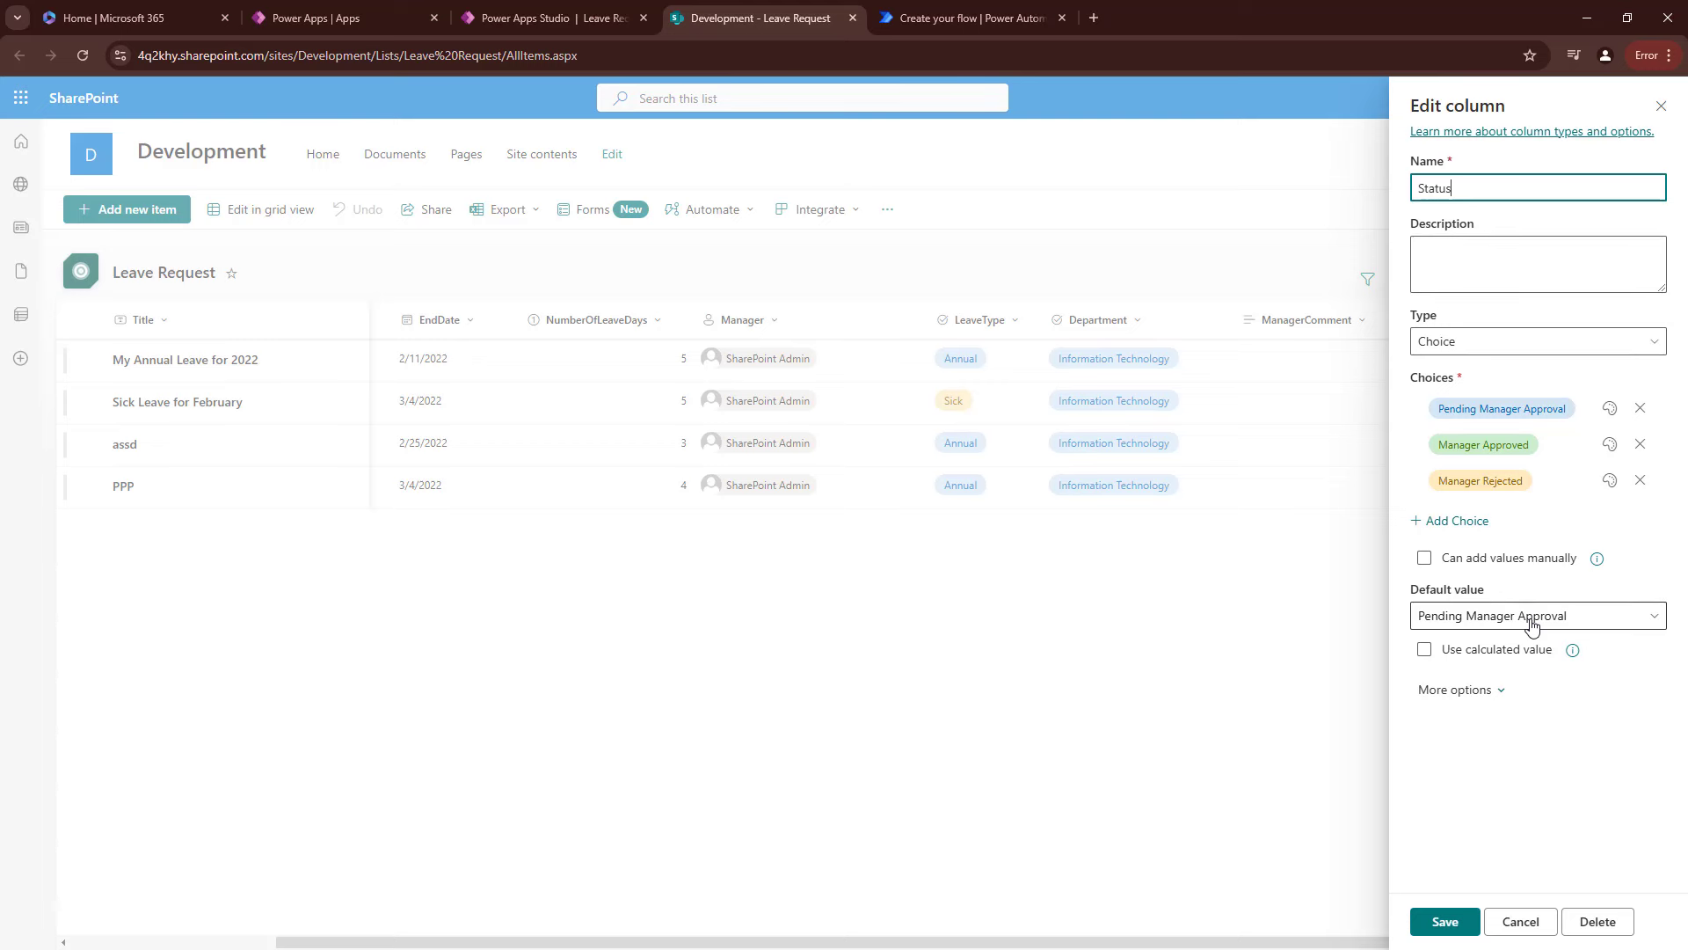
pyautogui.click(1562, 408)
pyautogui.hotkey('ctrl', 'c')
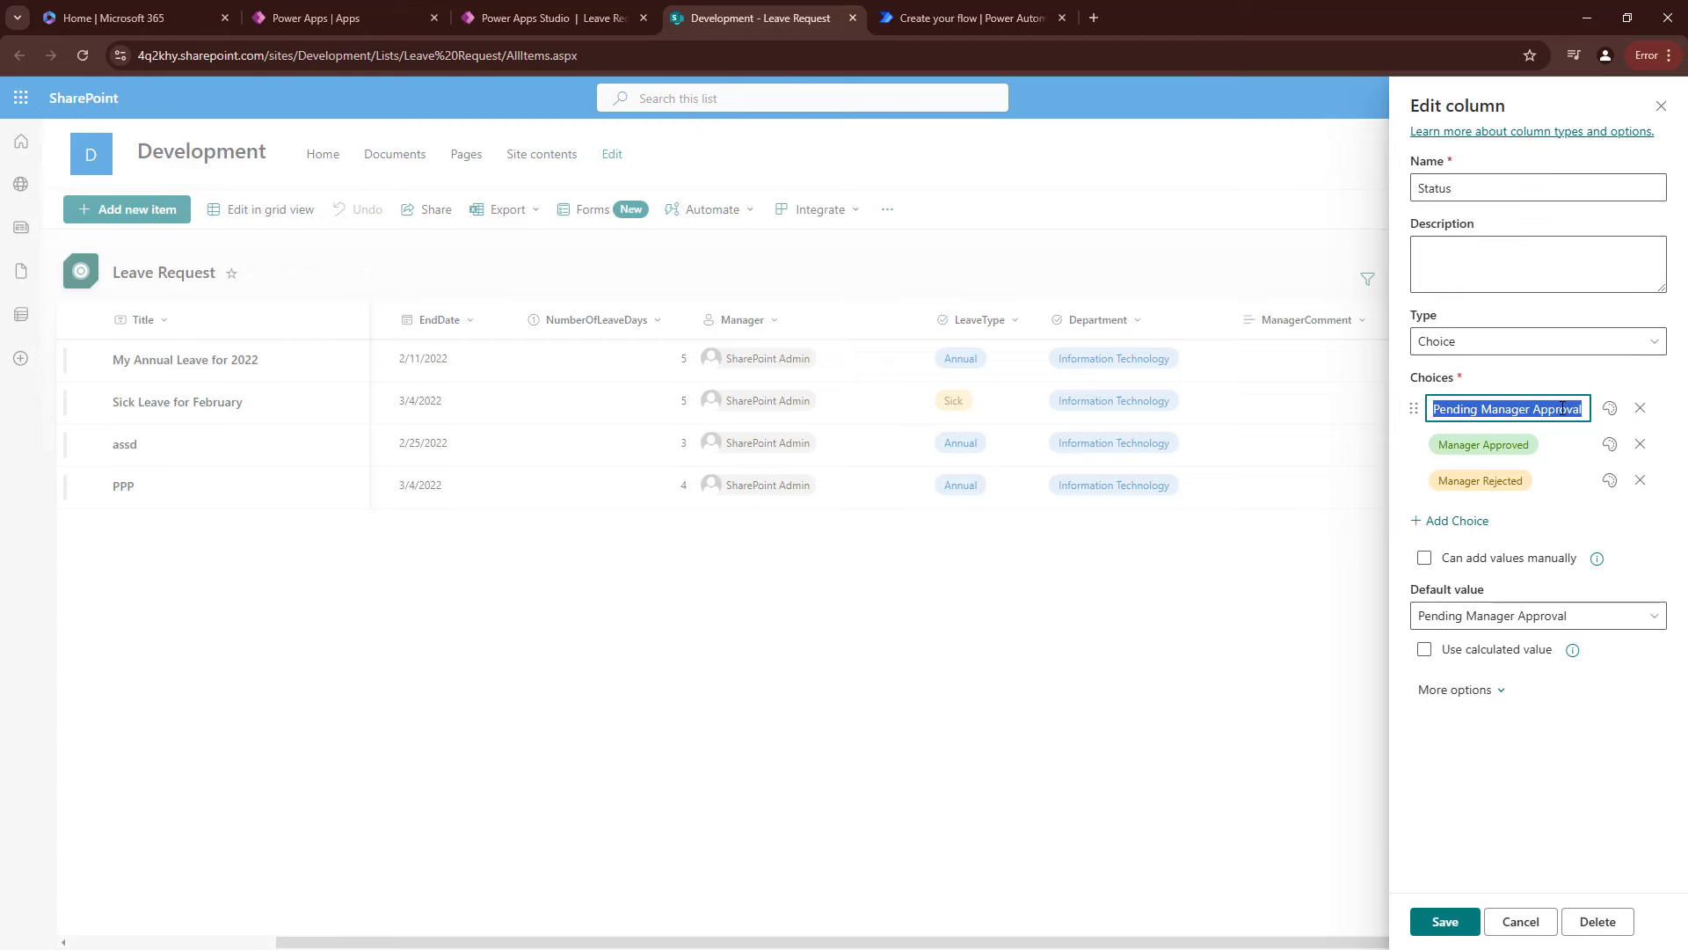
# Return to the flow in Power Automate and set the first case's Equals value to Pending Manager Approval.
pyautogui.click(928, 18)
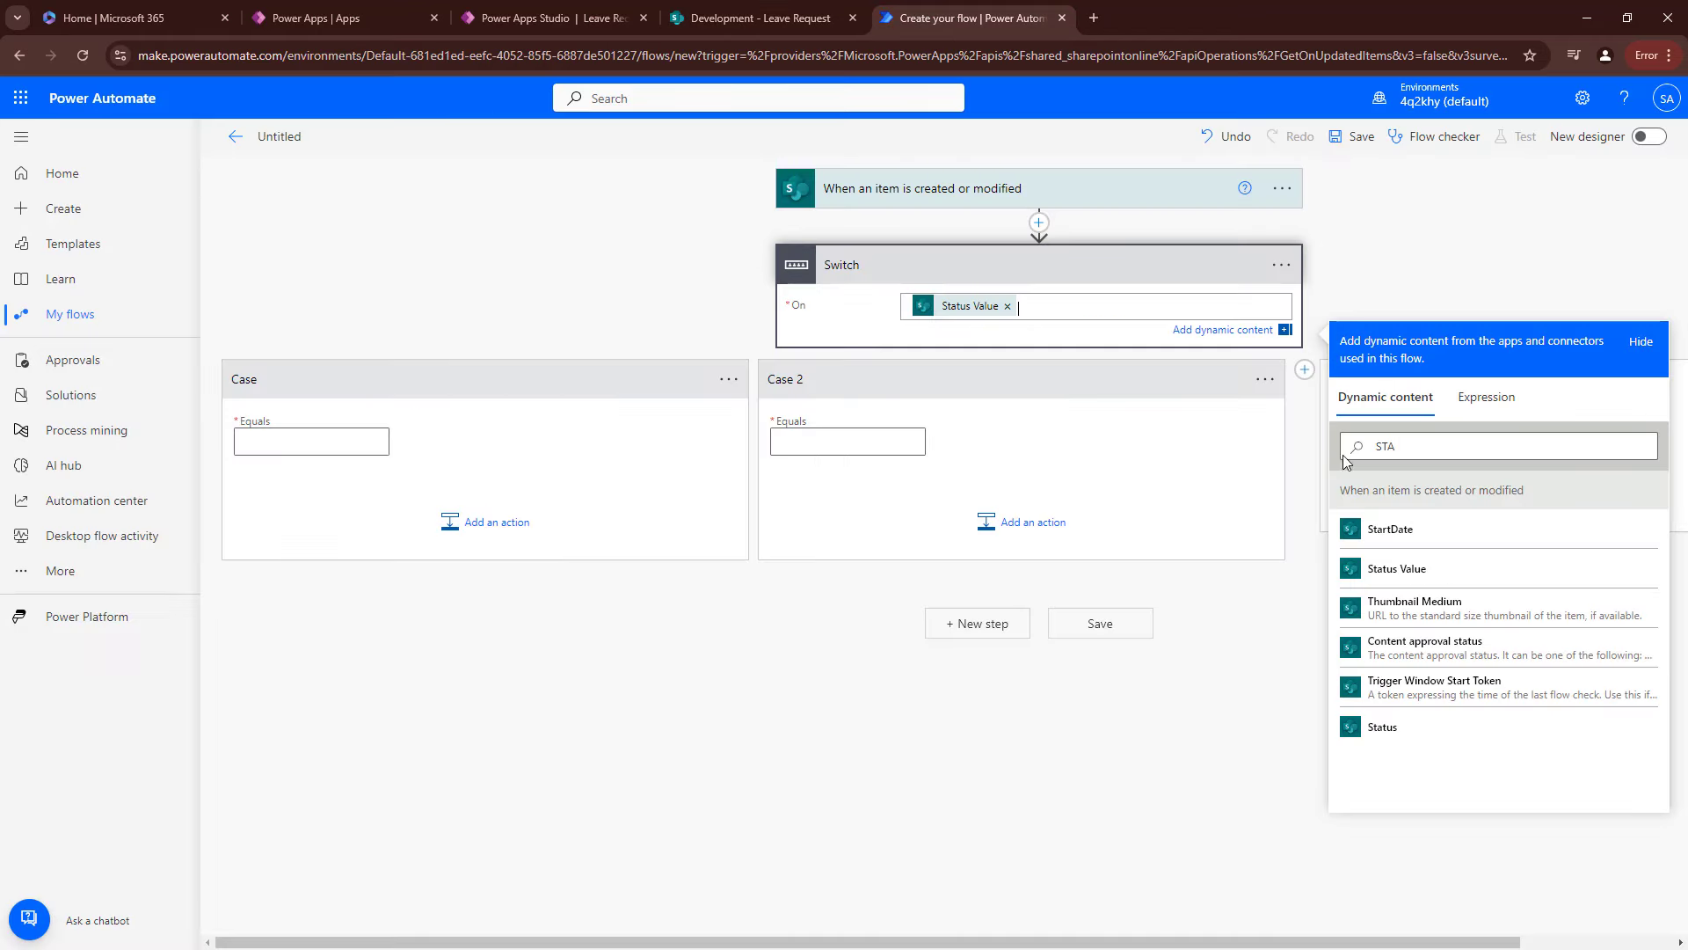
pyautogui.click(761, 18)
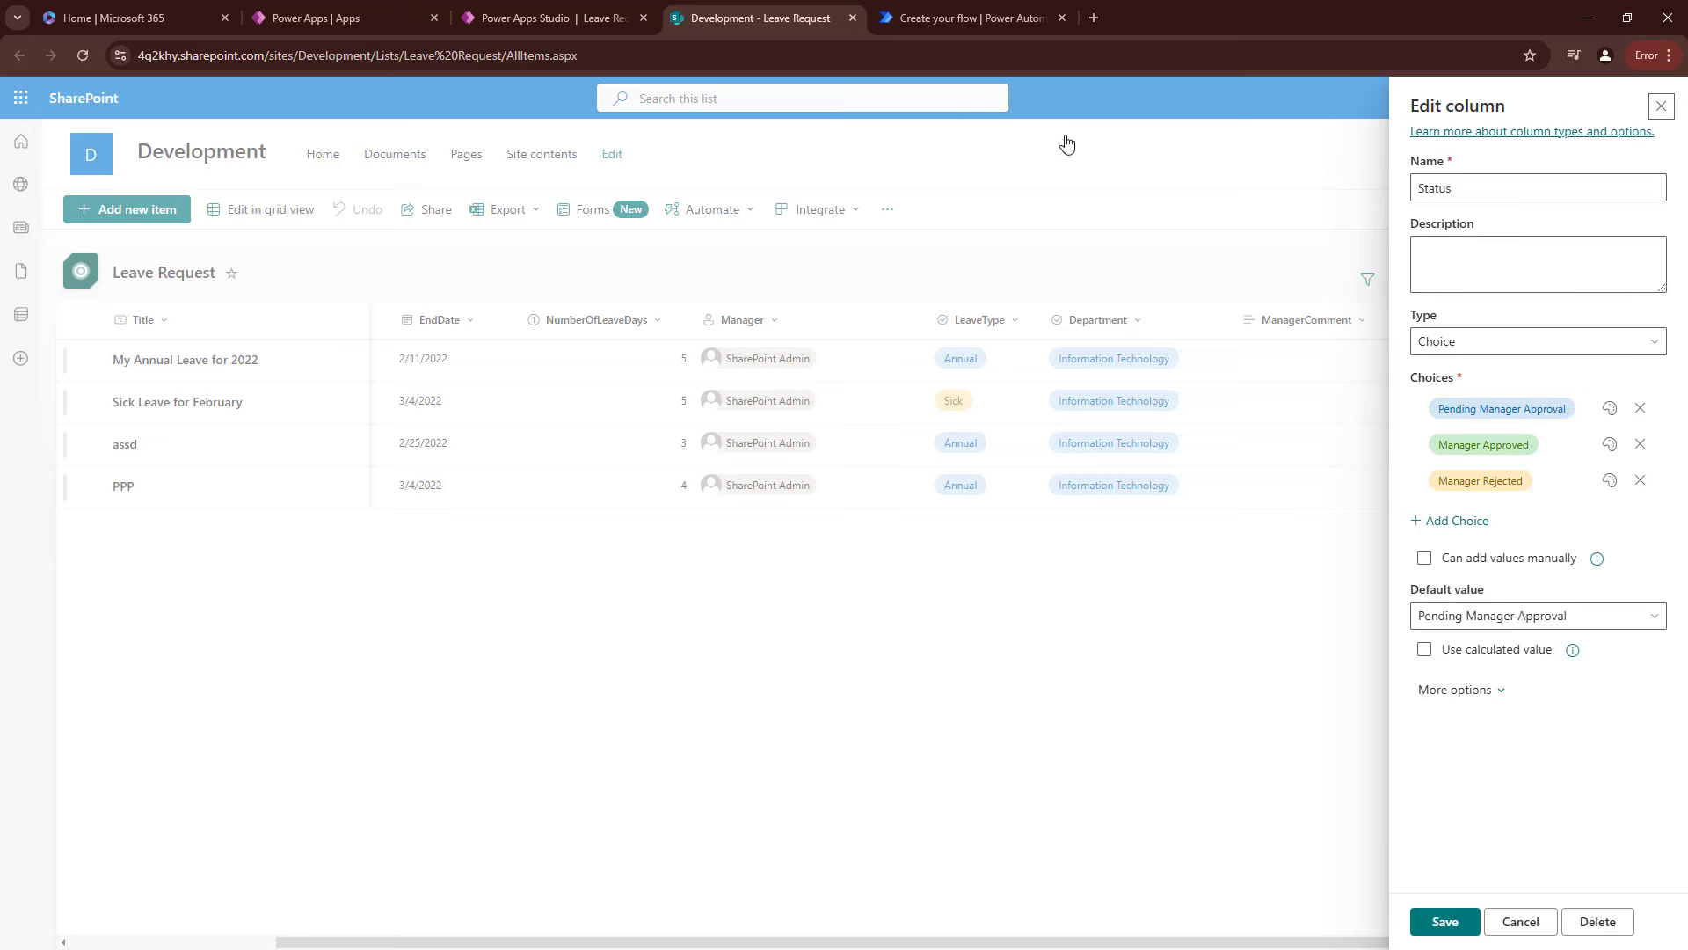
pyautogui.click(931, 7)
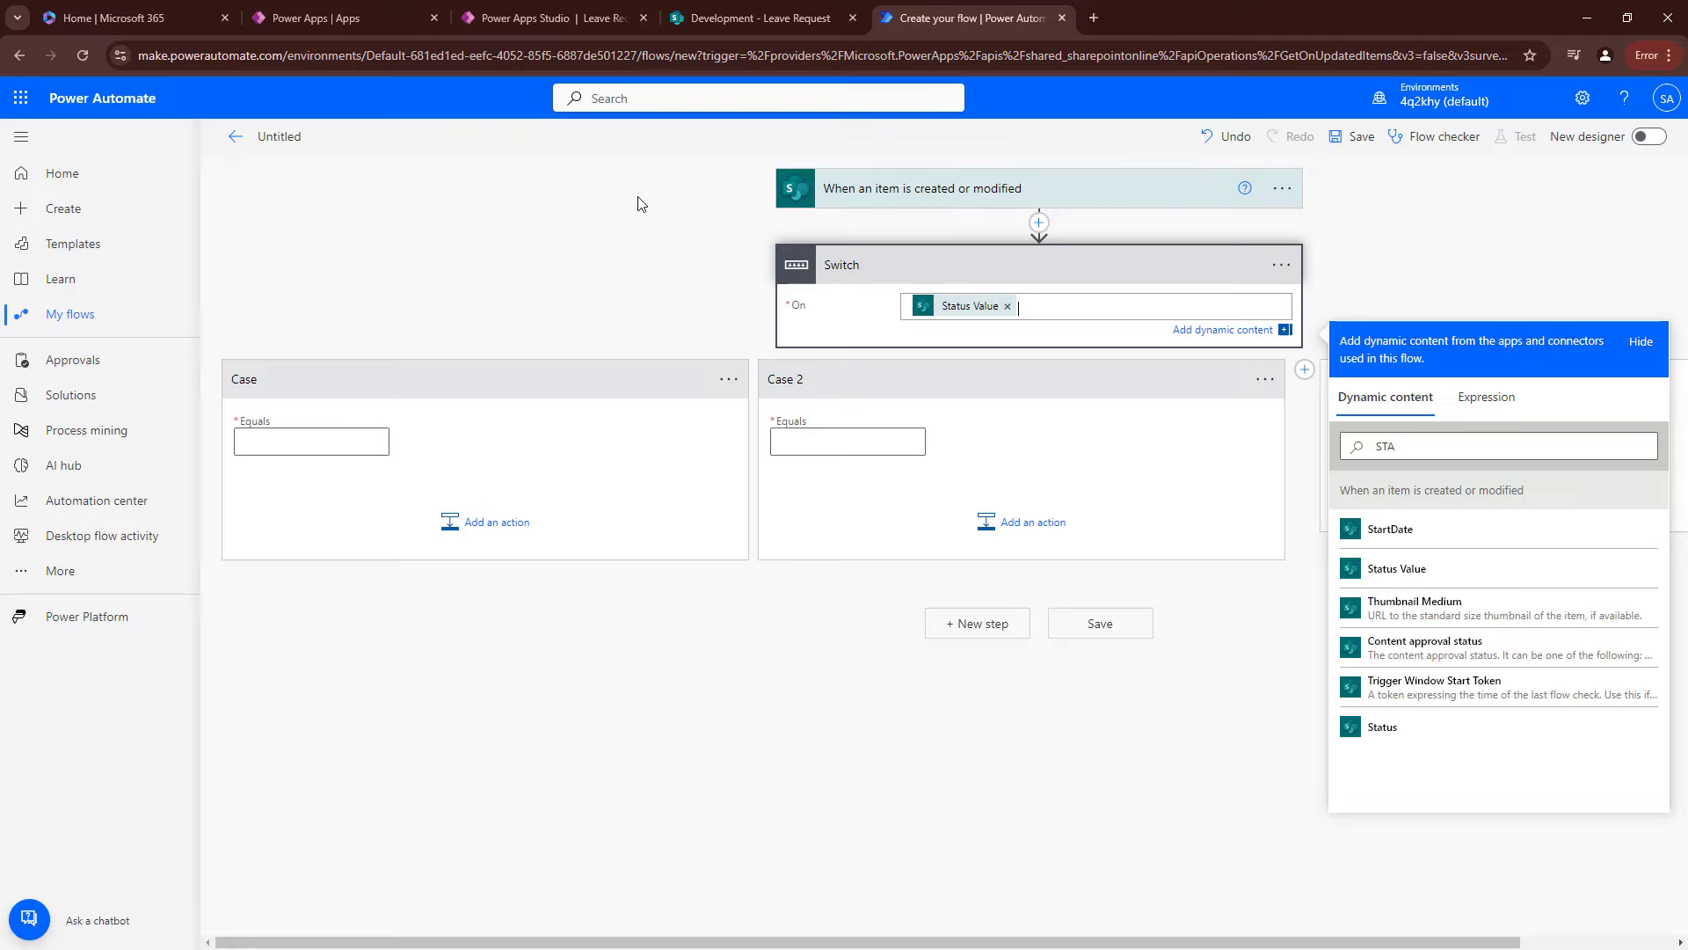
pyautogui.click(306, 445)
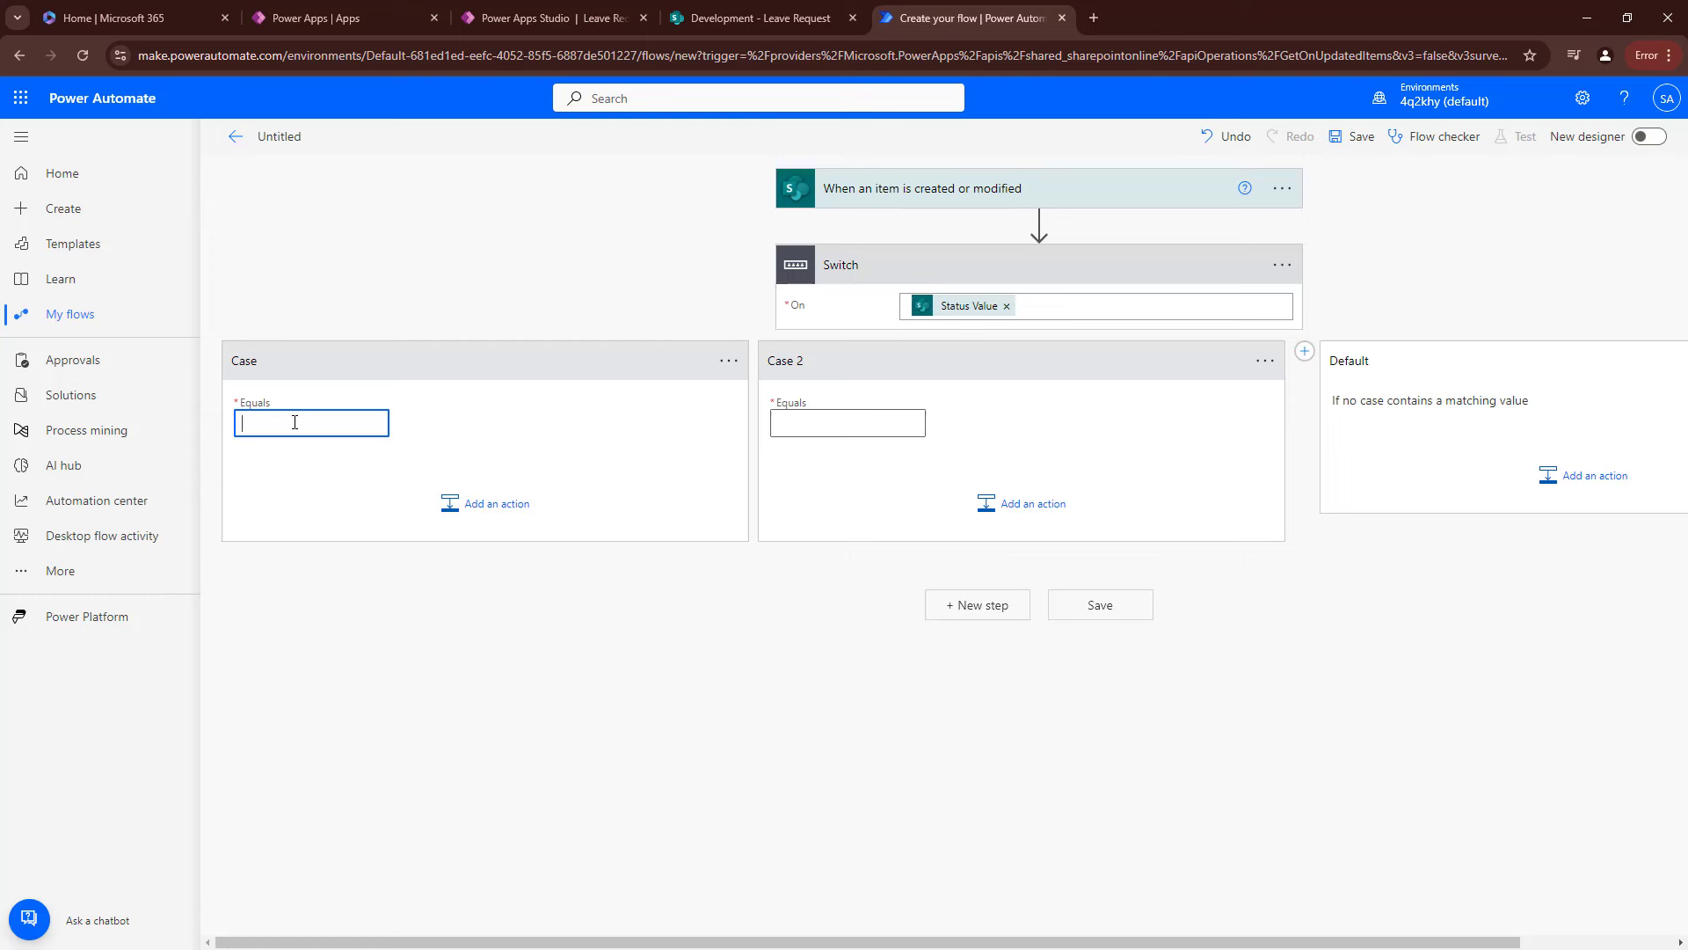
pyautogui.hotkey('ctrl', 'v')
pyautogui.click(608, 423)
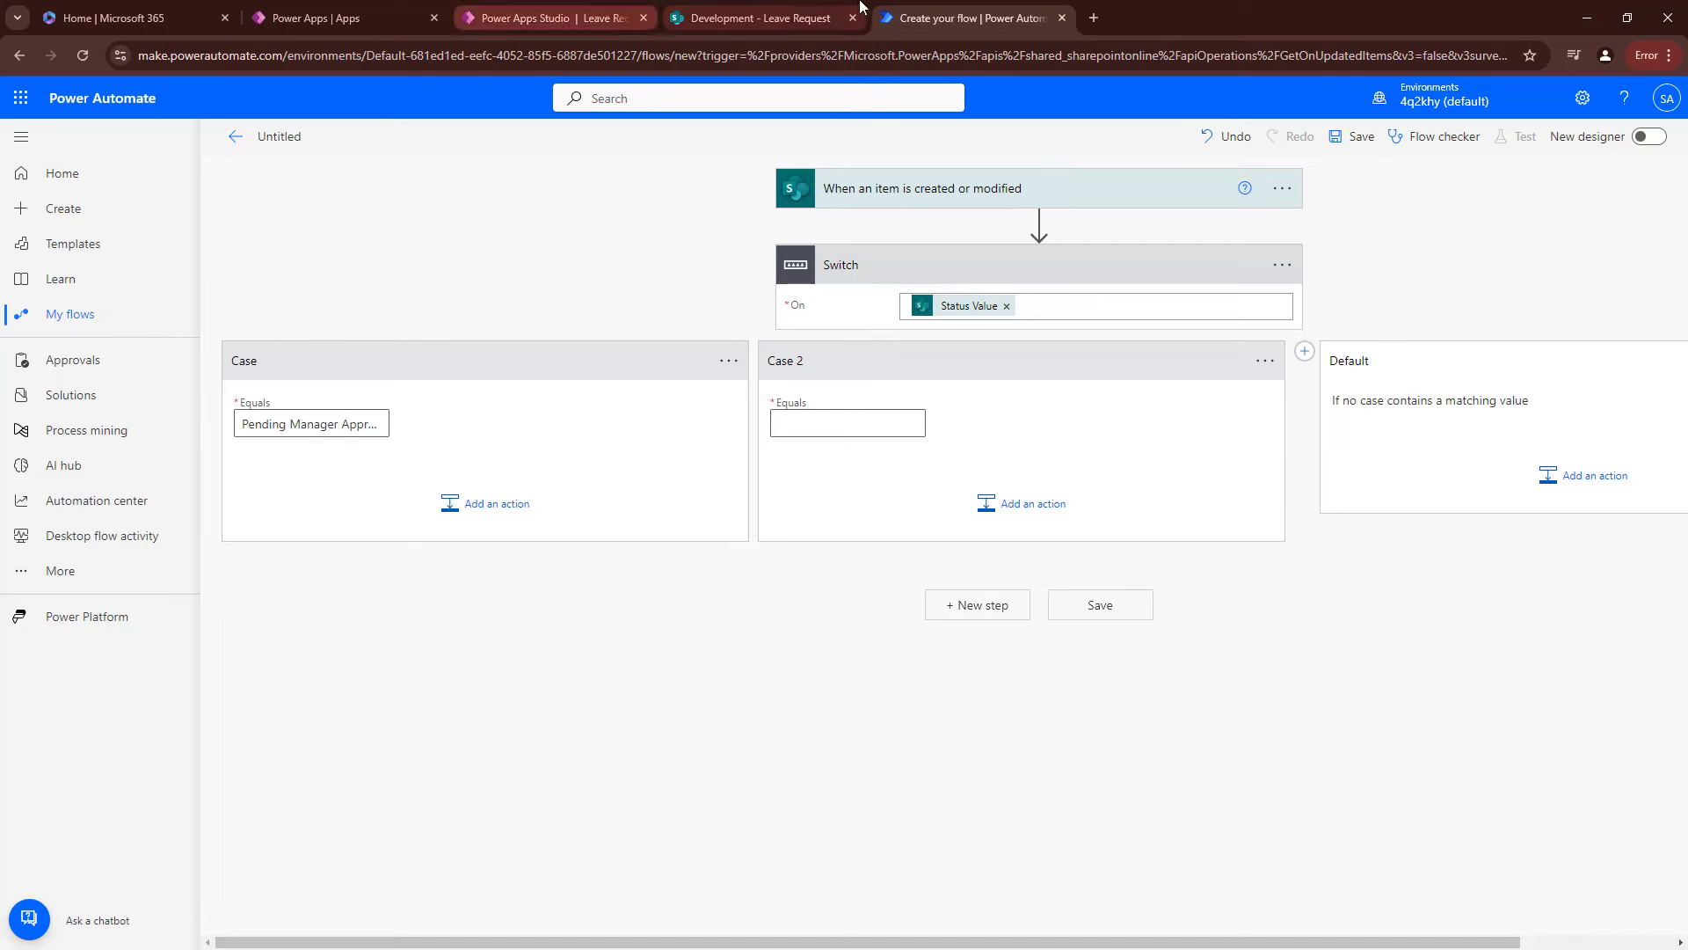
# Copy the Manager Approved choice from the SharePoint Status column into the Equals value of the flow's Case 2.
pyautogui.click(796, 18)
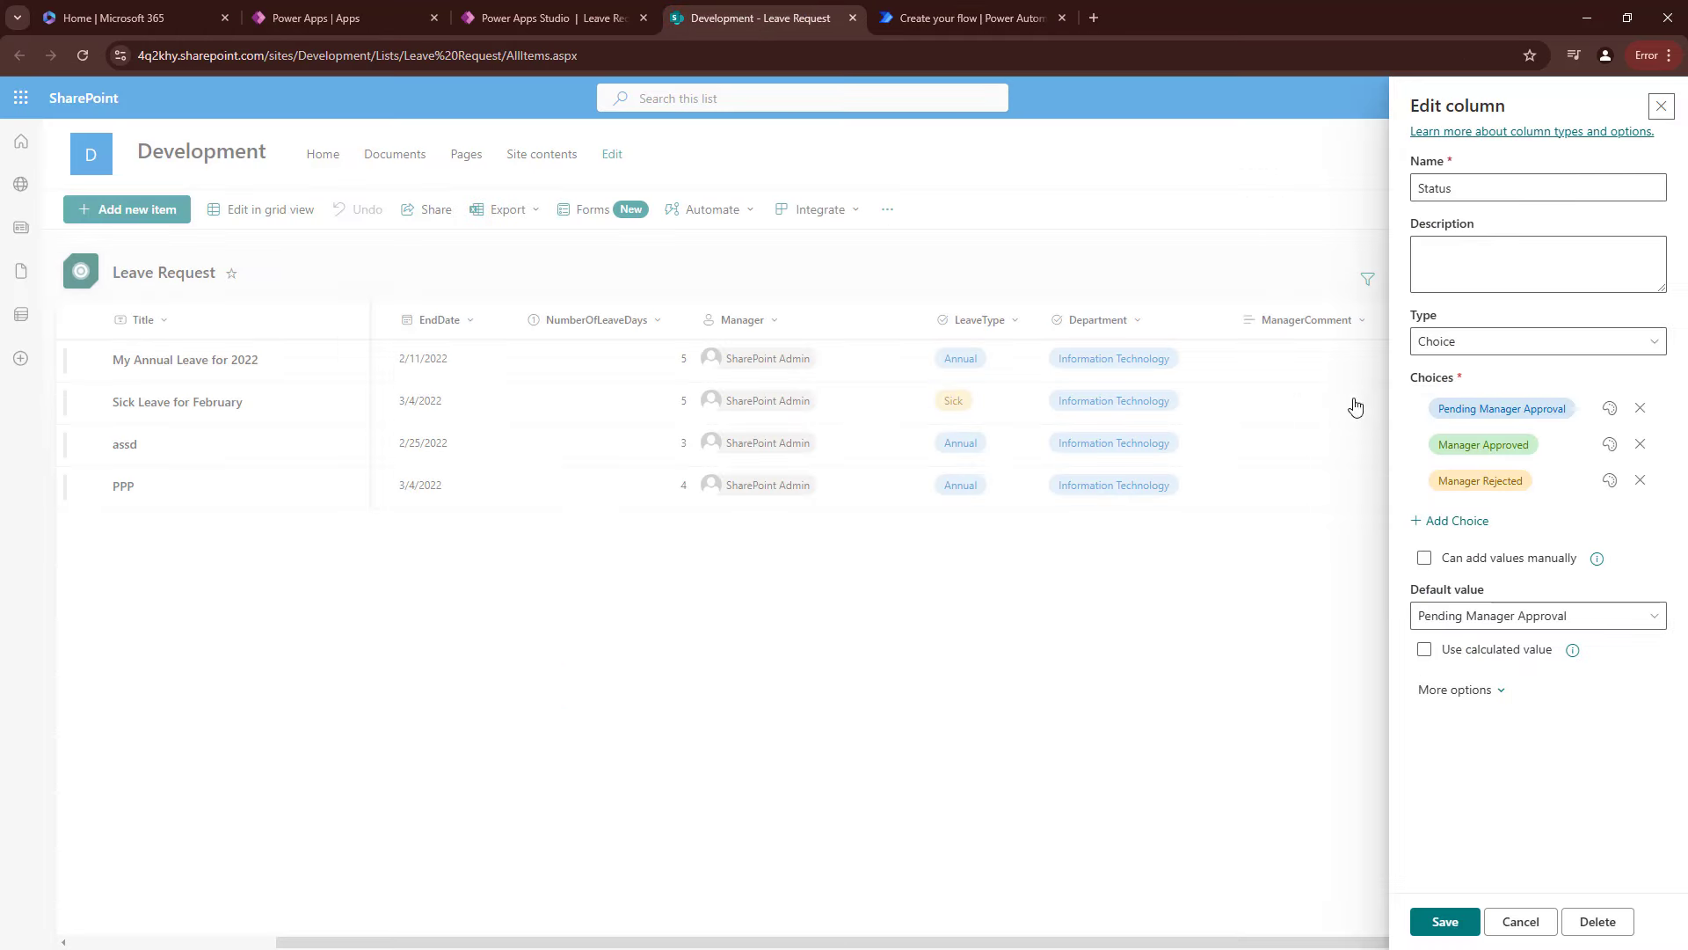
pyautogui.click(1549, 444)
pyautogui.hotkey('ctrl', 'c')
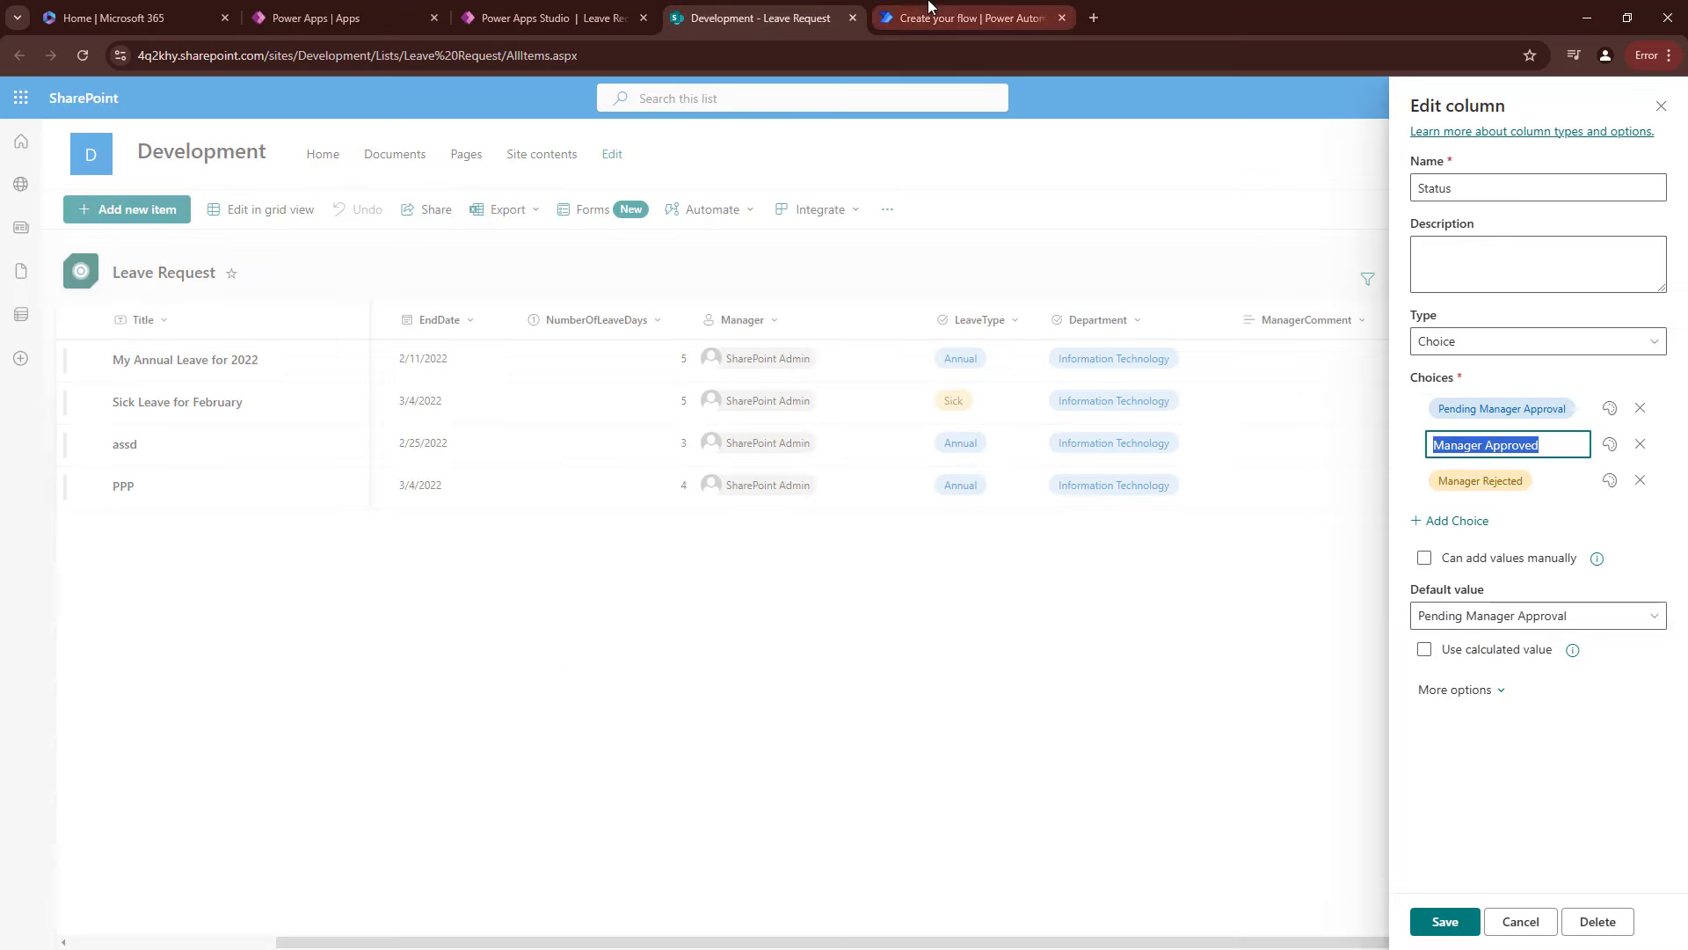
pyautogui.click(968, 18)
pyautogui.click(869, 429)
pyautogui.hotkey('ctrl', 'v')
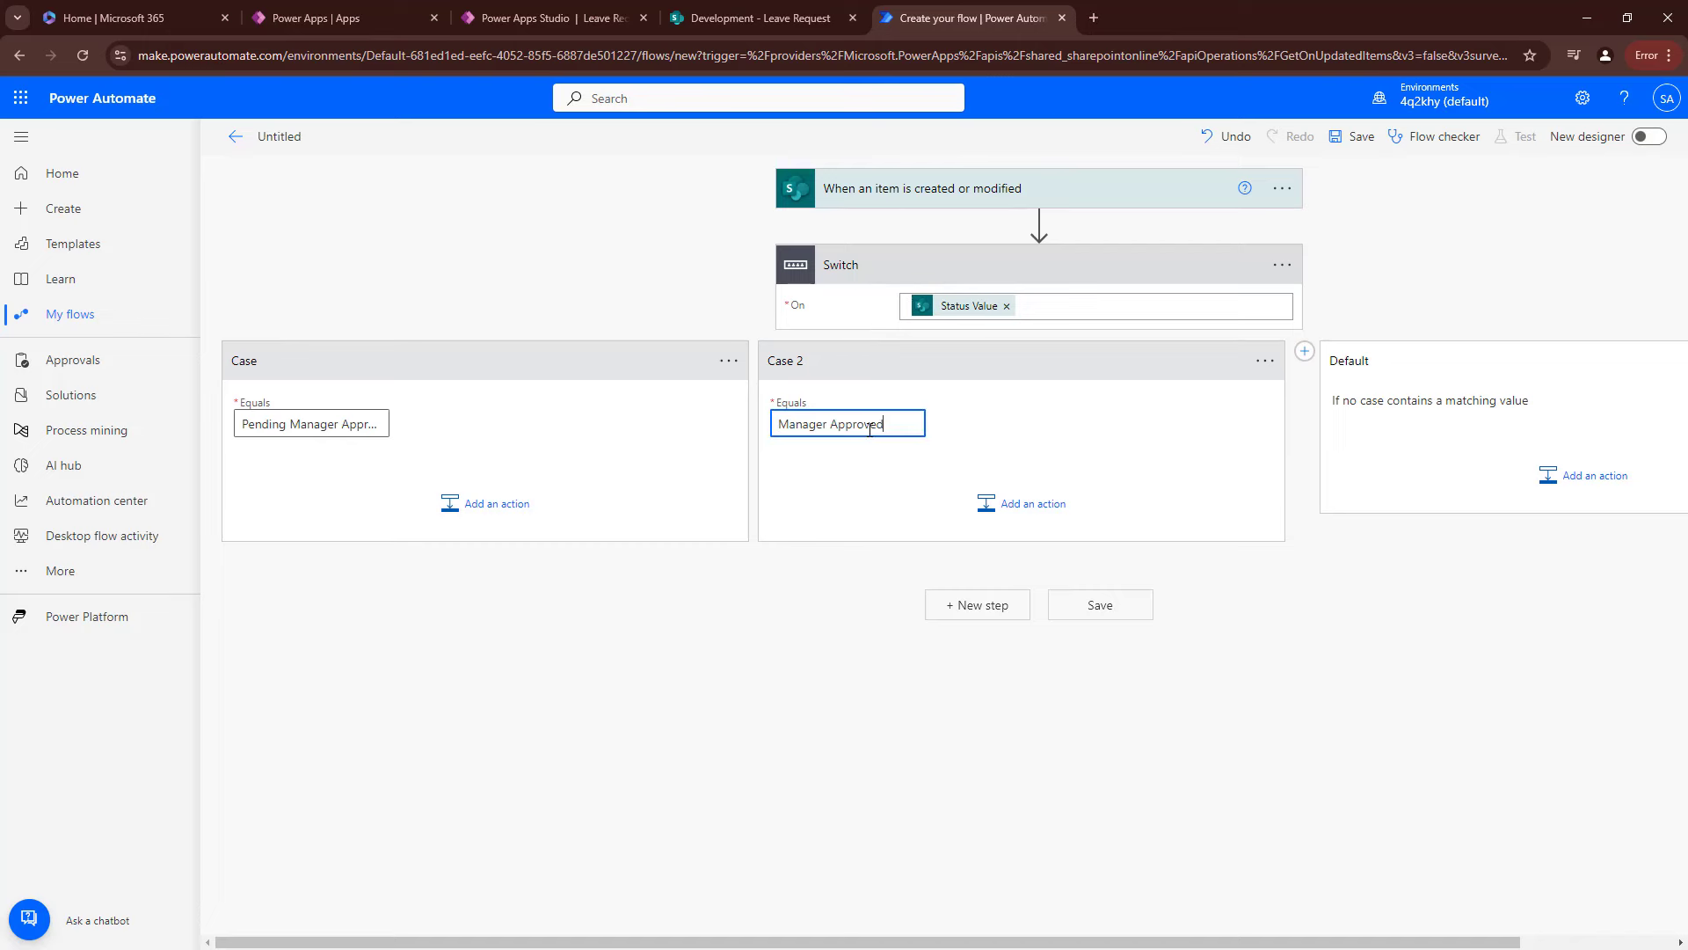
# Copy the Manager Rejected choice from the SharePoint Status column and add a third Switch case that equals it.
pyautogui.click(774, 17)
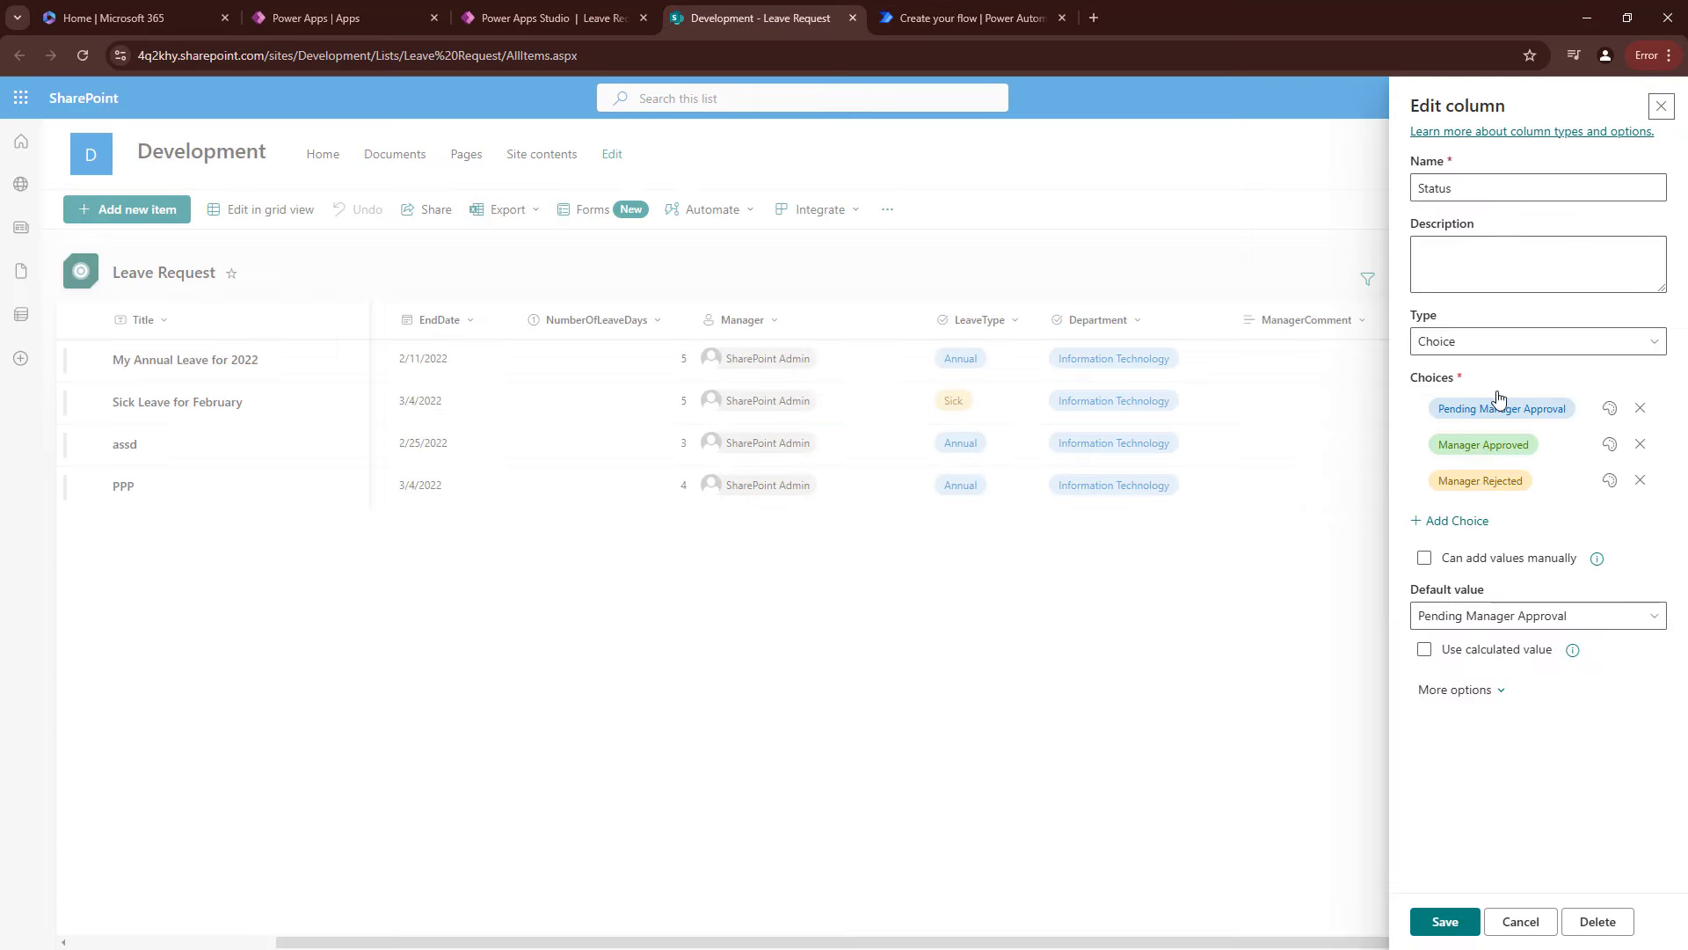
pyautogui.click(1524, 486)
pyautogui.hotkey('ctrl', 'c')
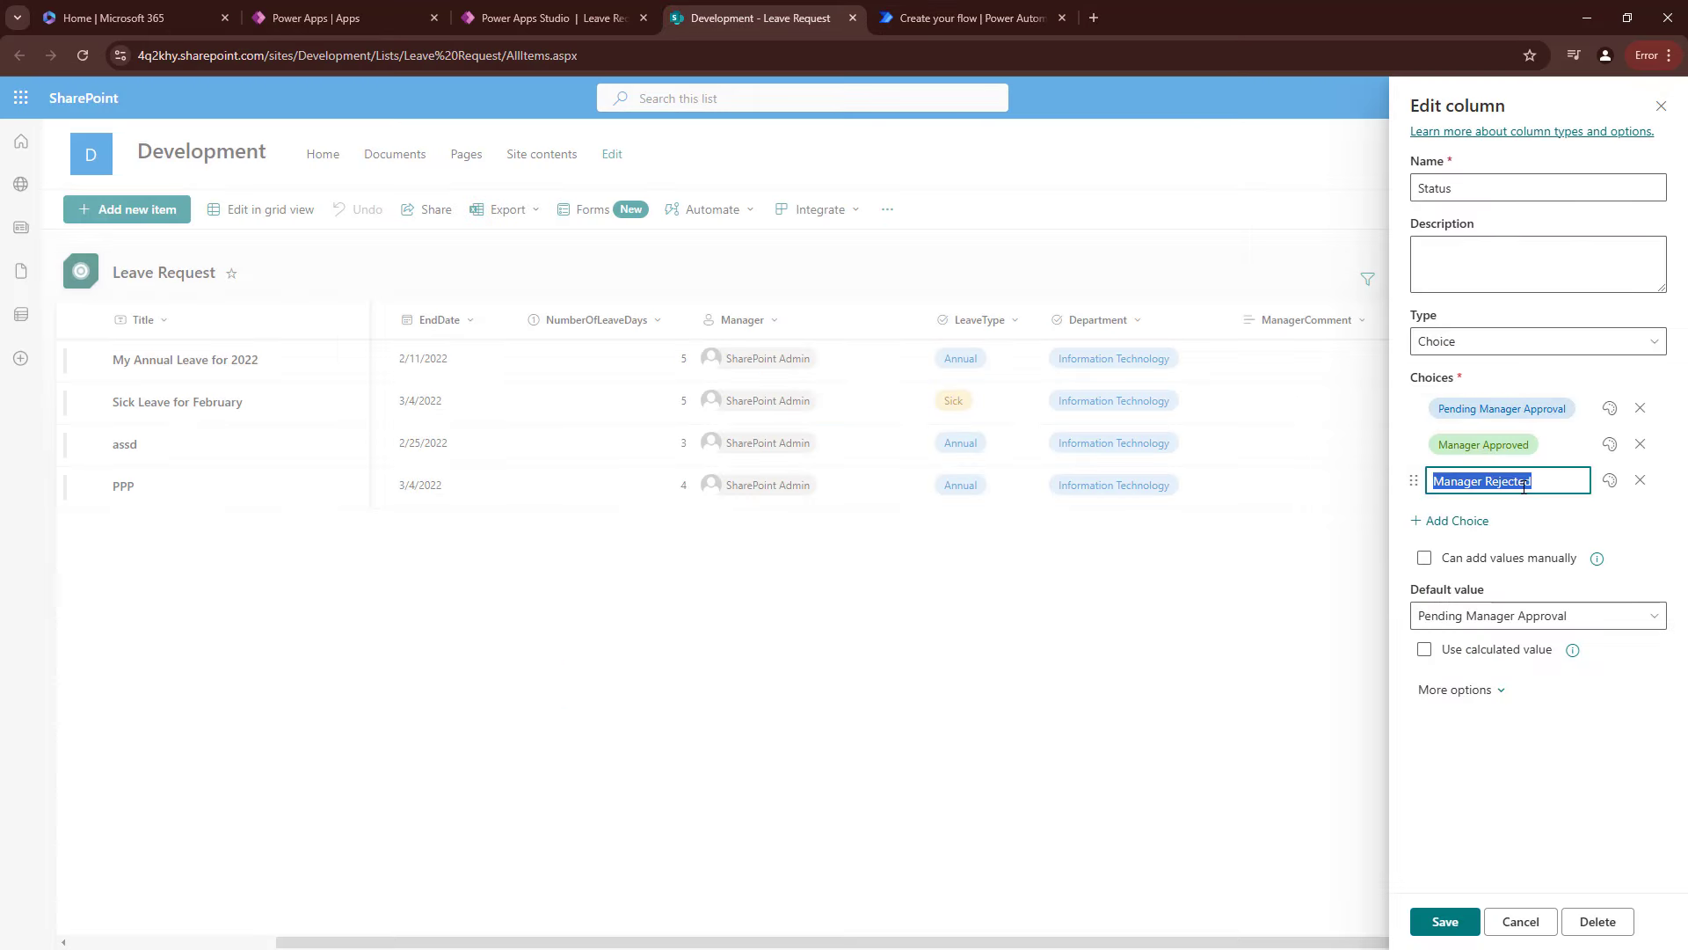
pyautogui.click(967, 17)
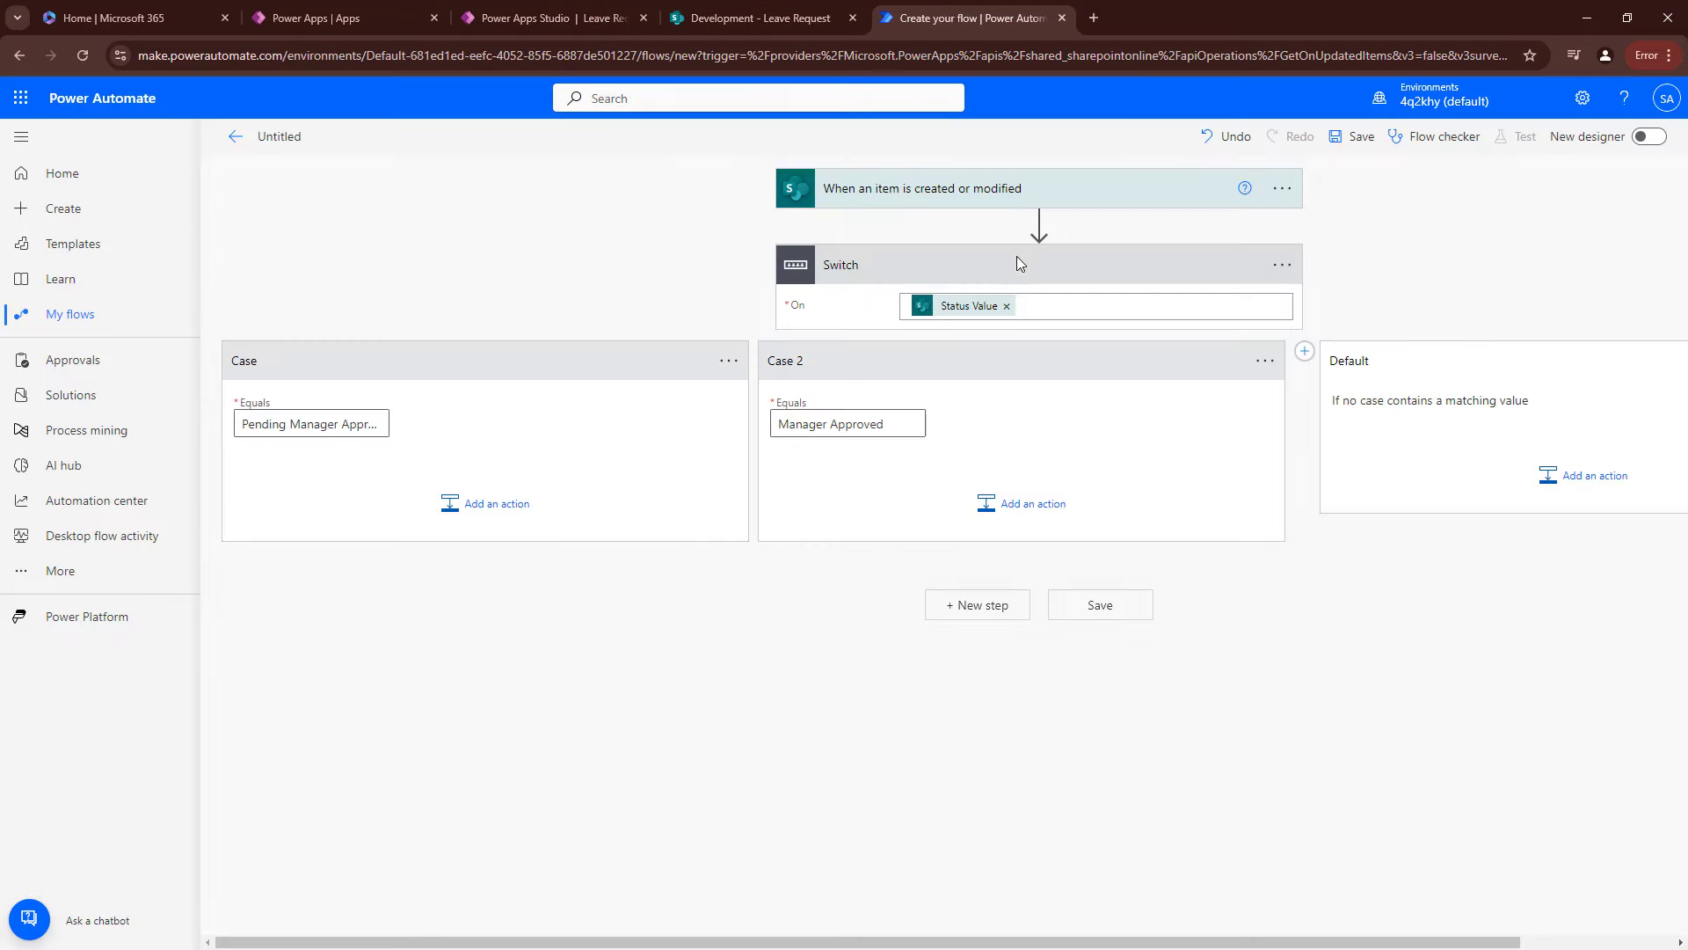
pyautogui.click(1304, 351)
pyautogui.click(1351, 423)
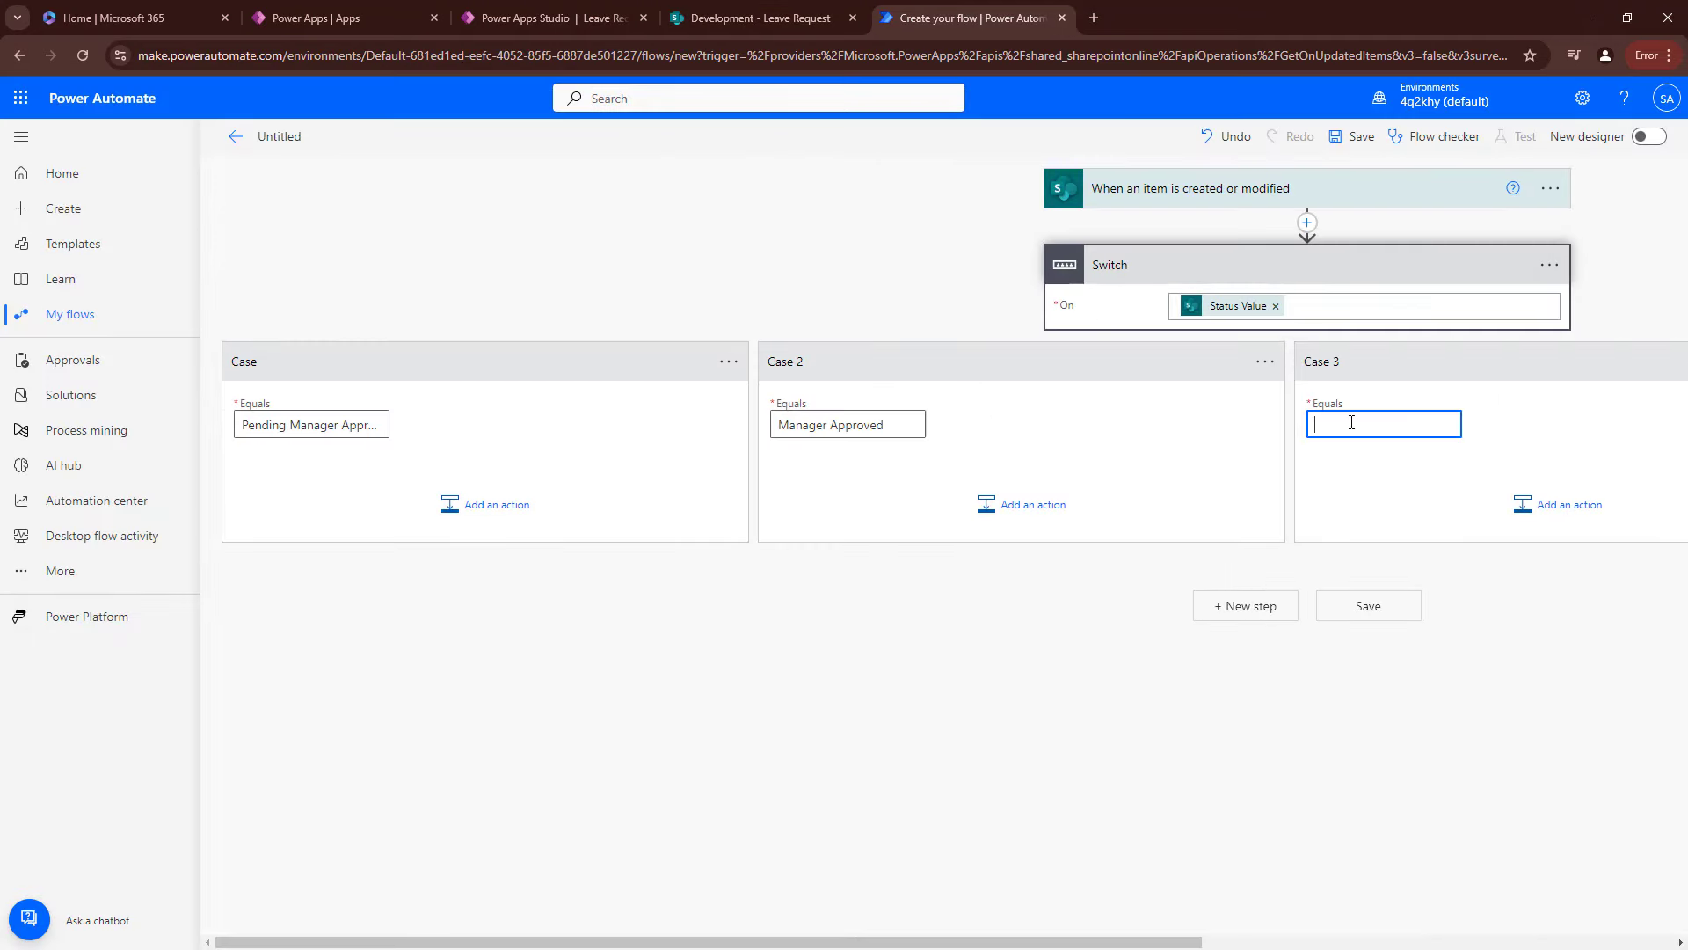
pyautogui.hotkey('ctrl', 'v')
pyautogui.click(1152, 485)
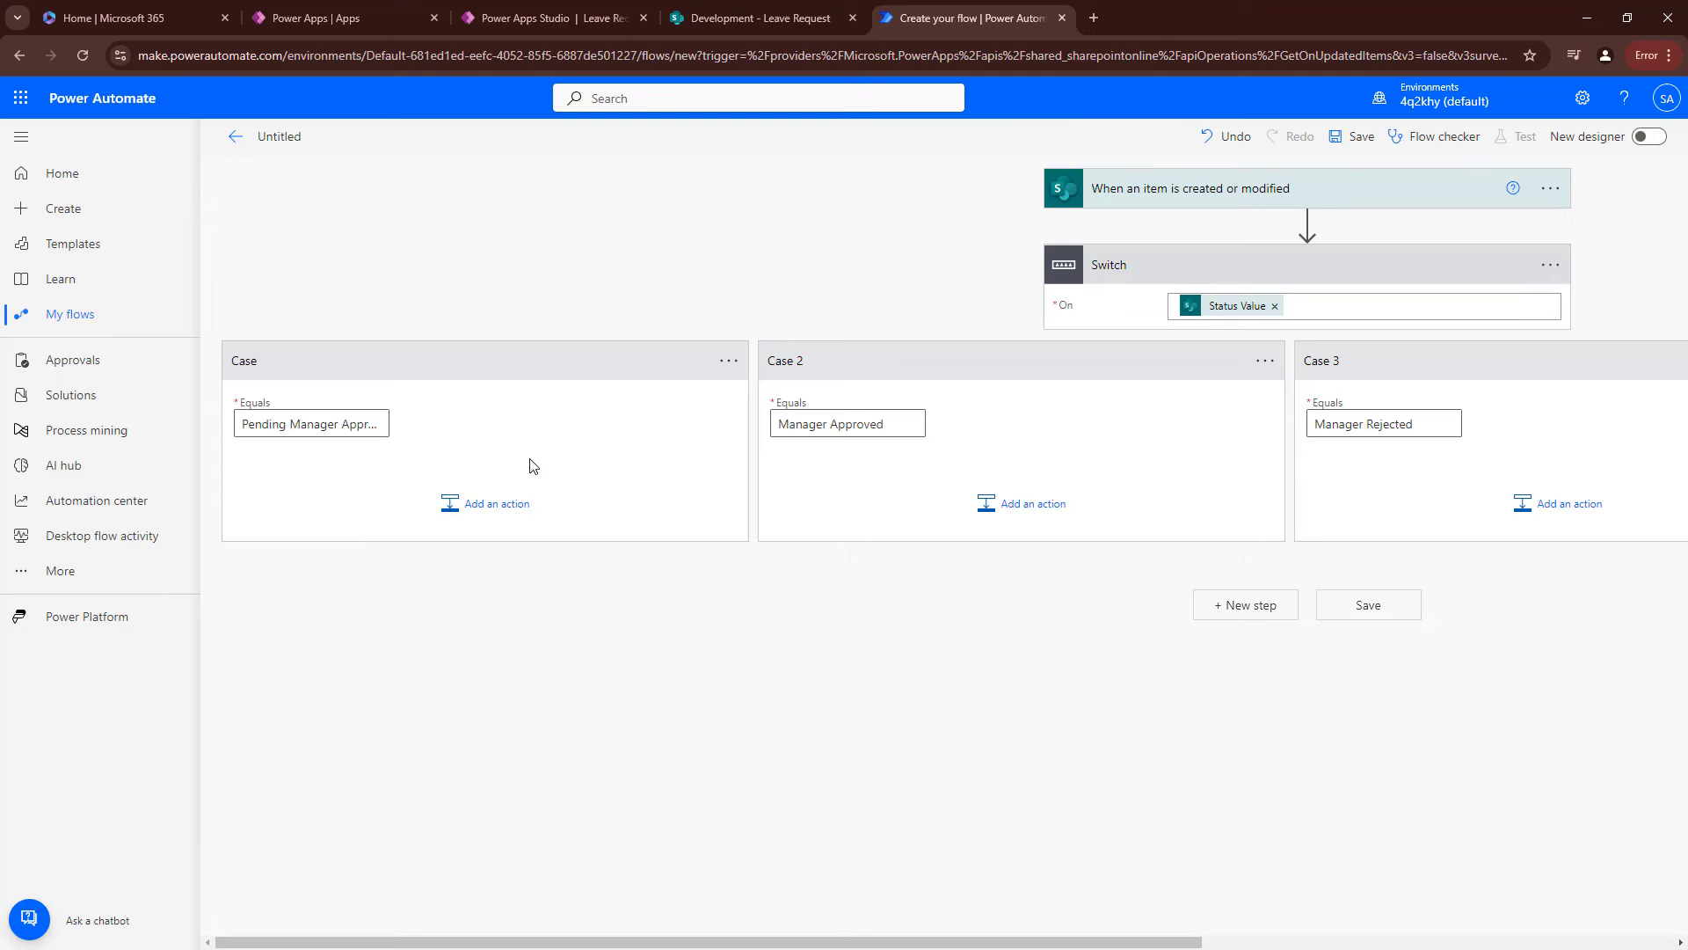
# Add a Start and wait for an approval action to the Pending Manager Approval case, with type Approve/Reject - First to respond.
pyautogui.click(485, 510)
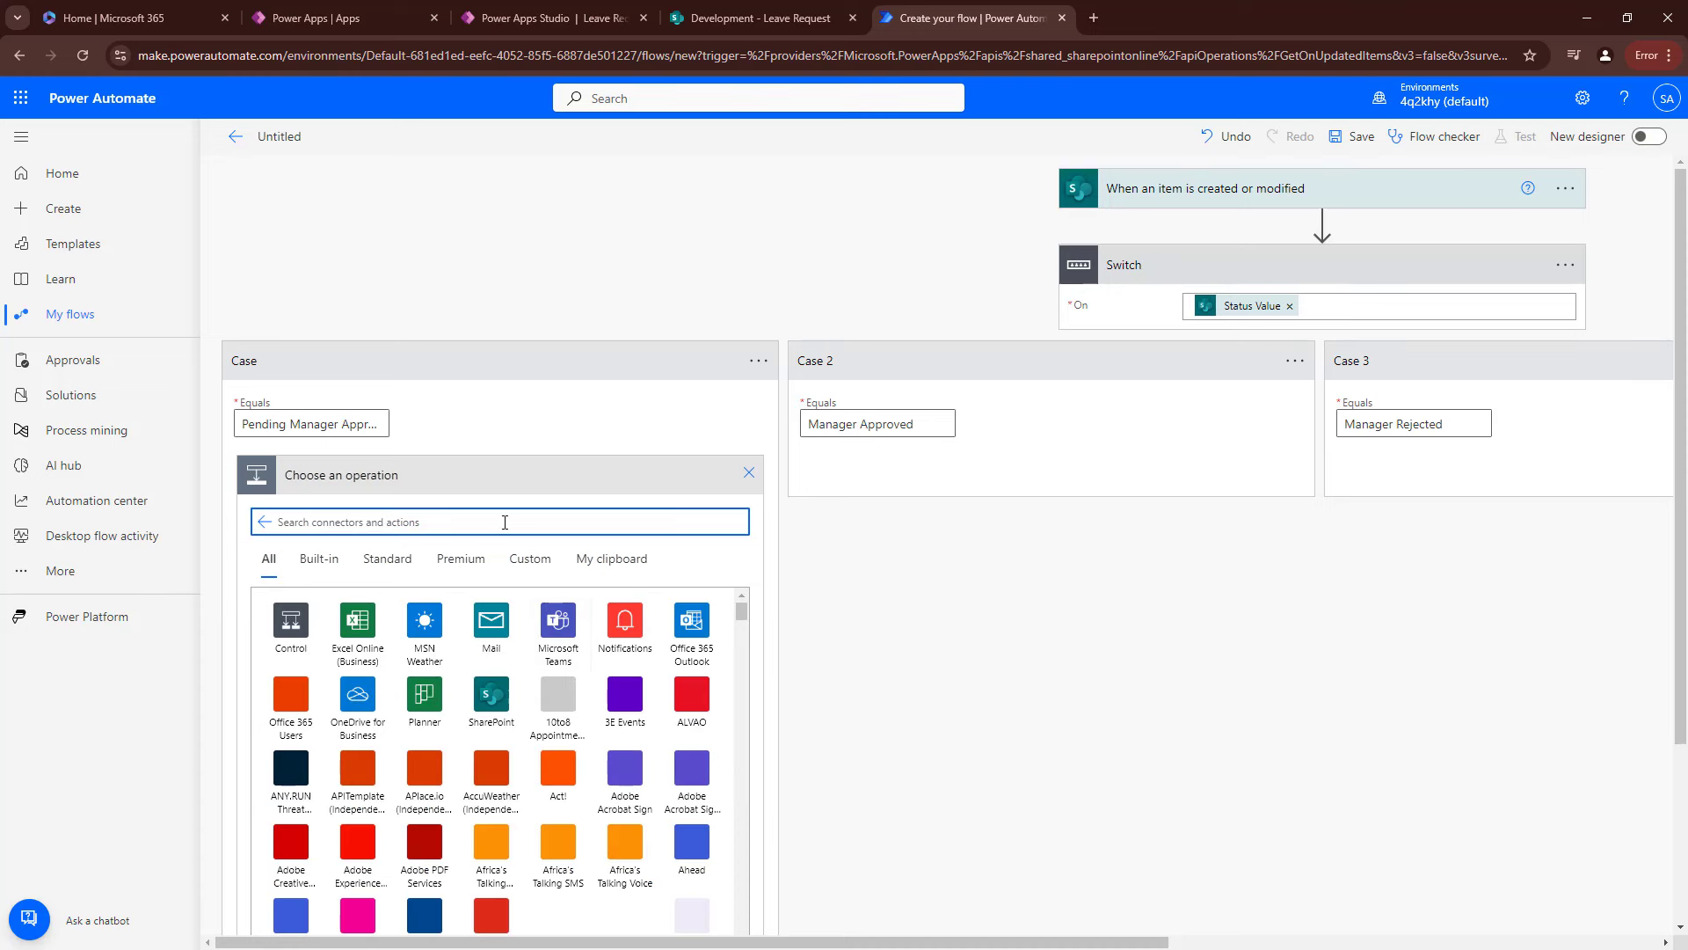
pyautogui.write('APPRO')
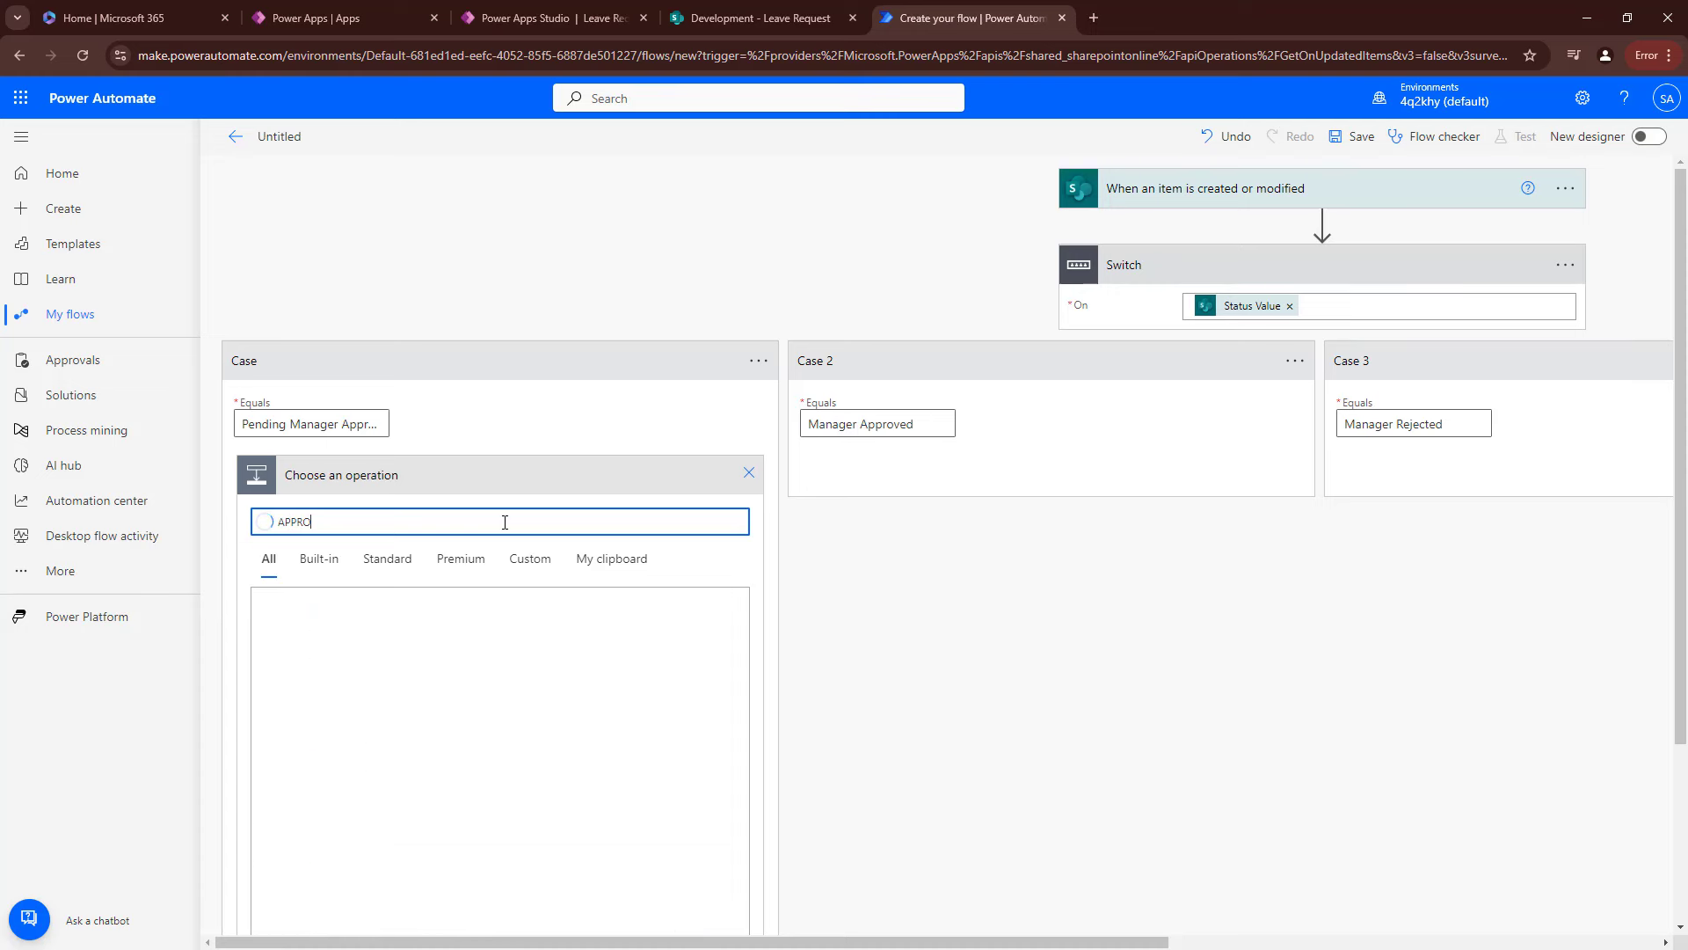
pyautogui.write('VAL')
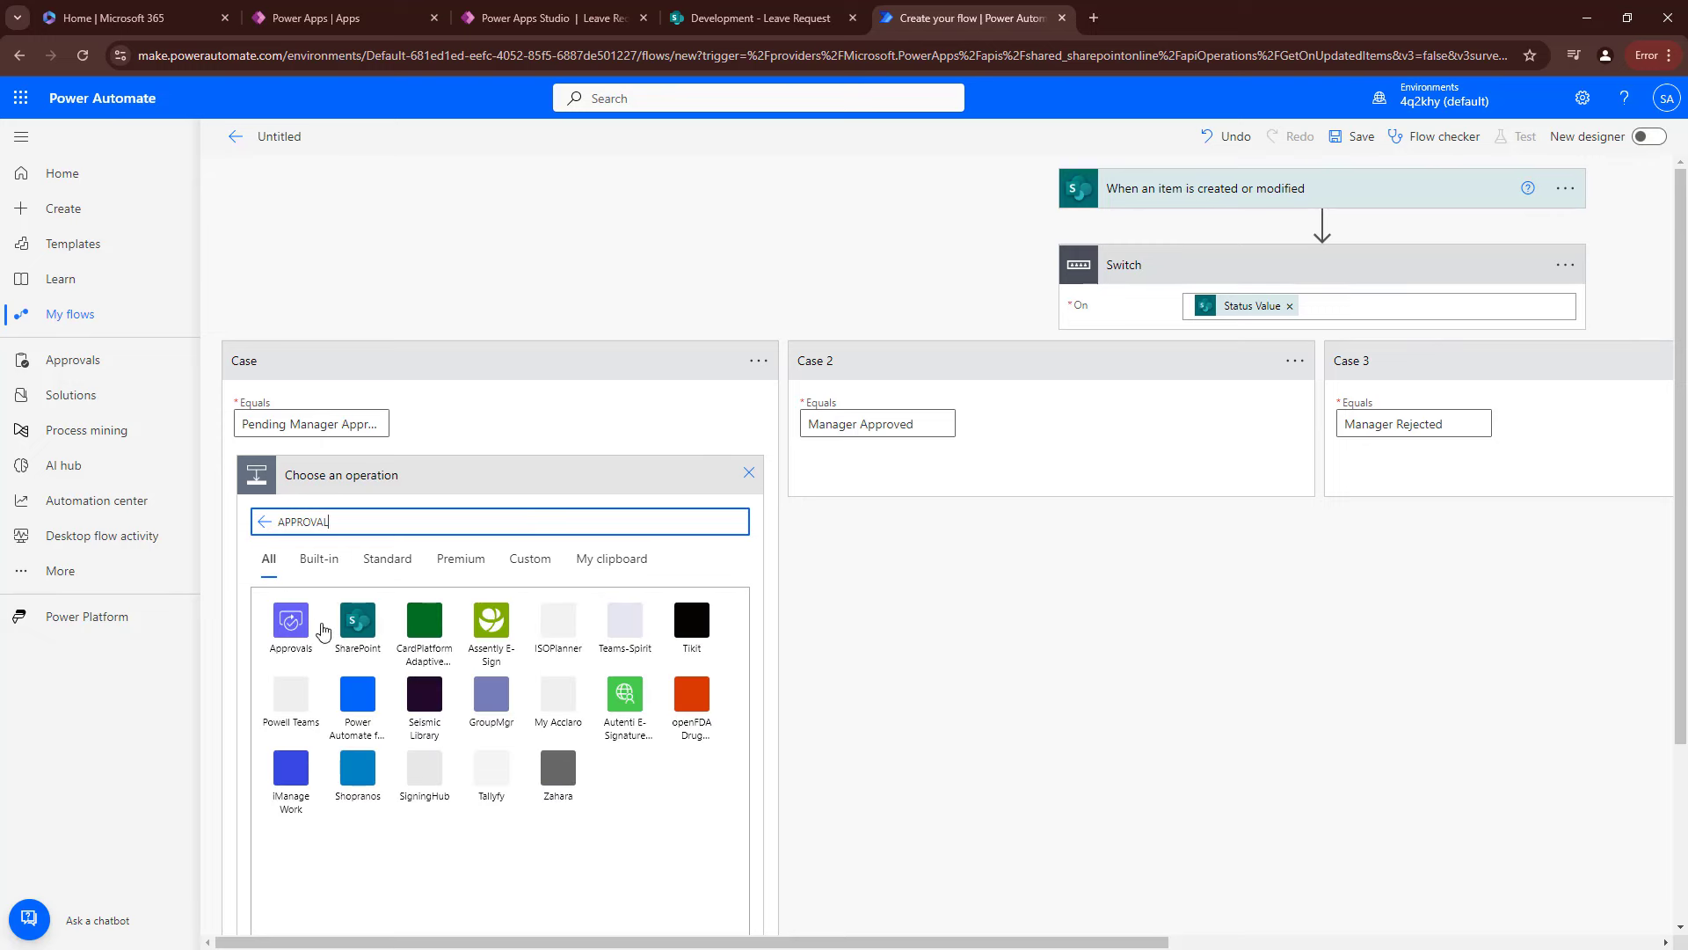
pyautogui.click(293, 626)
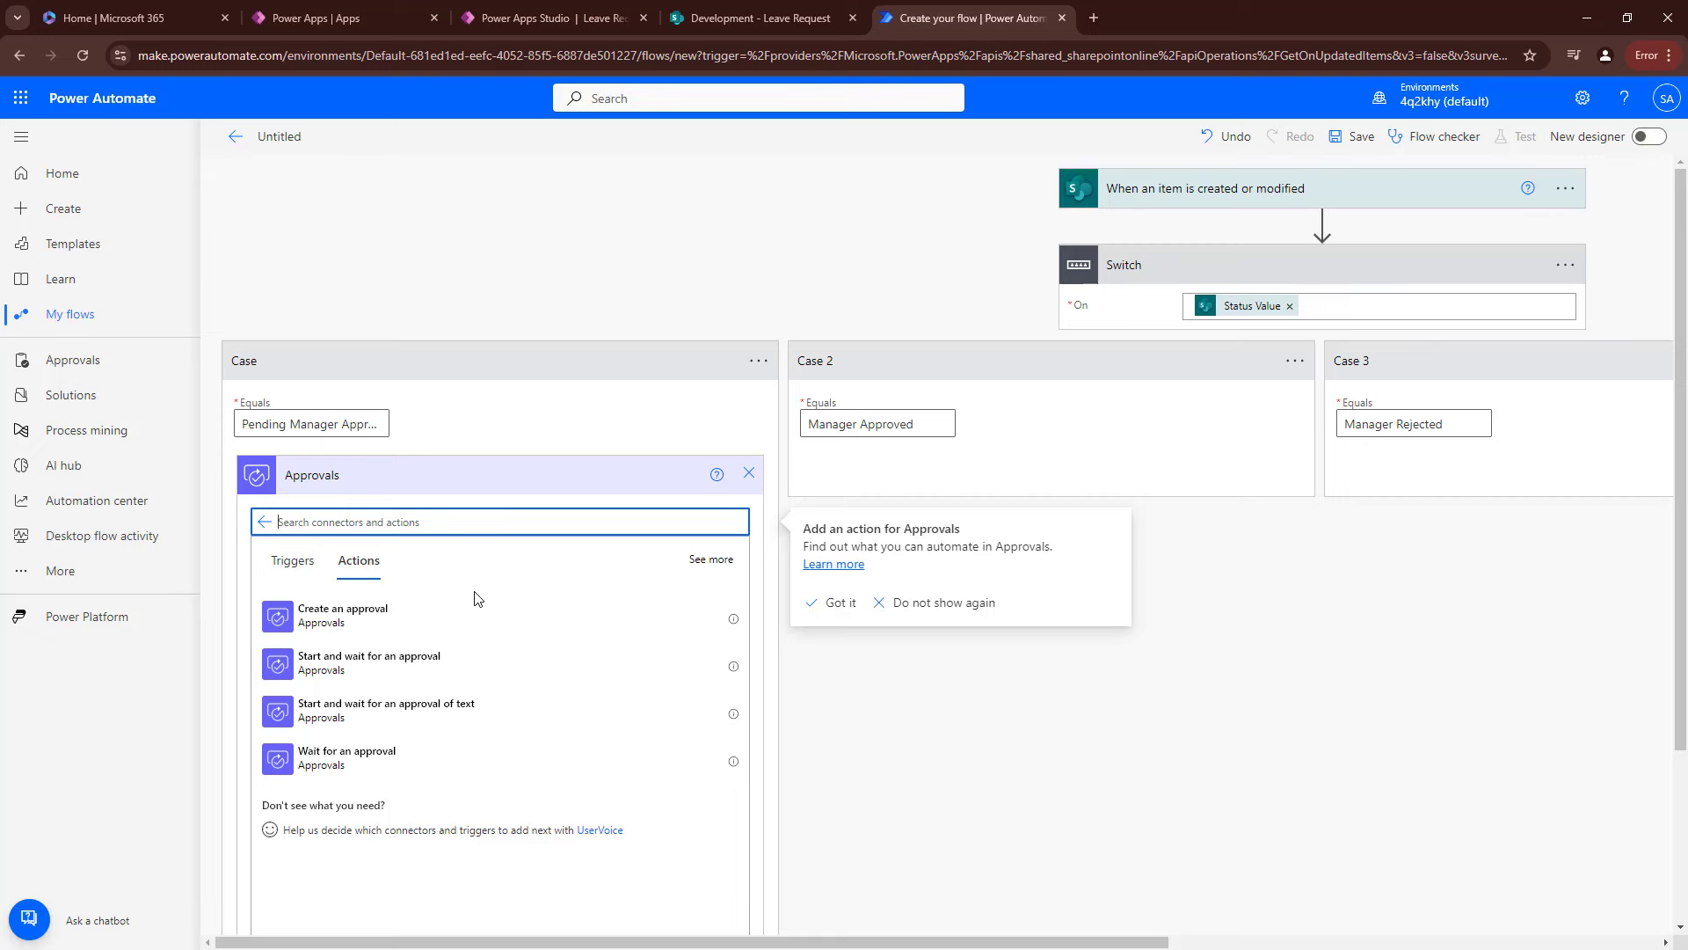
pyautogui.click(405, 666)
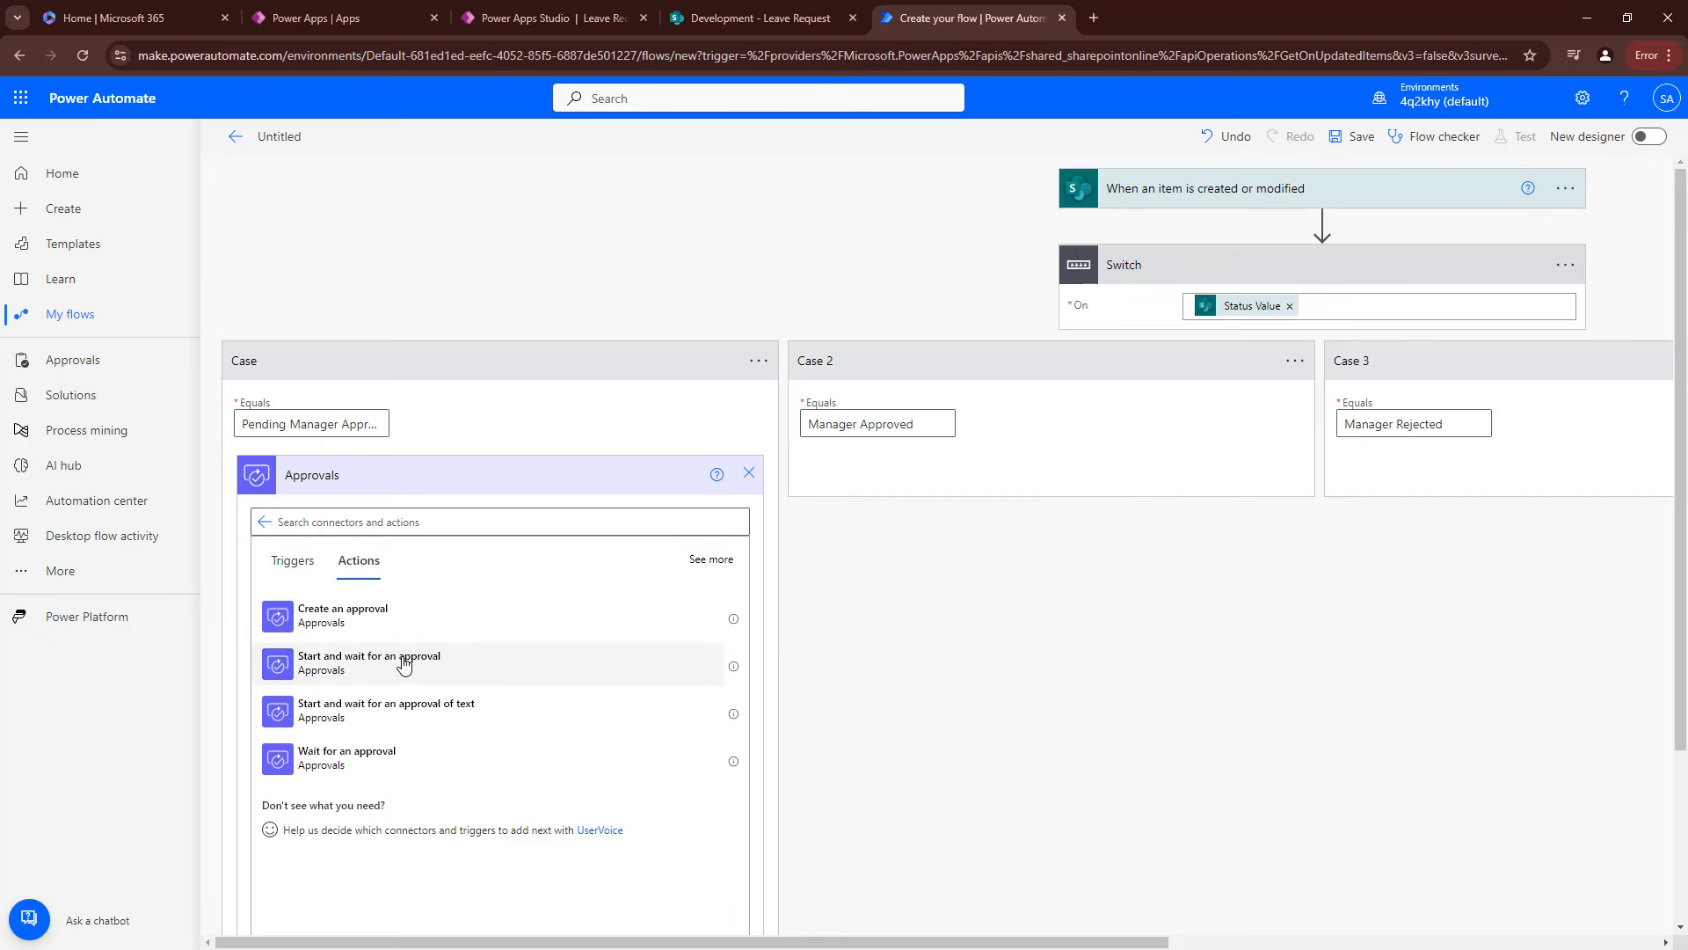
pyautogui.click(405, 666)
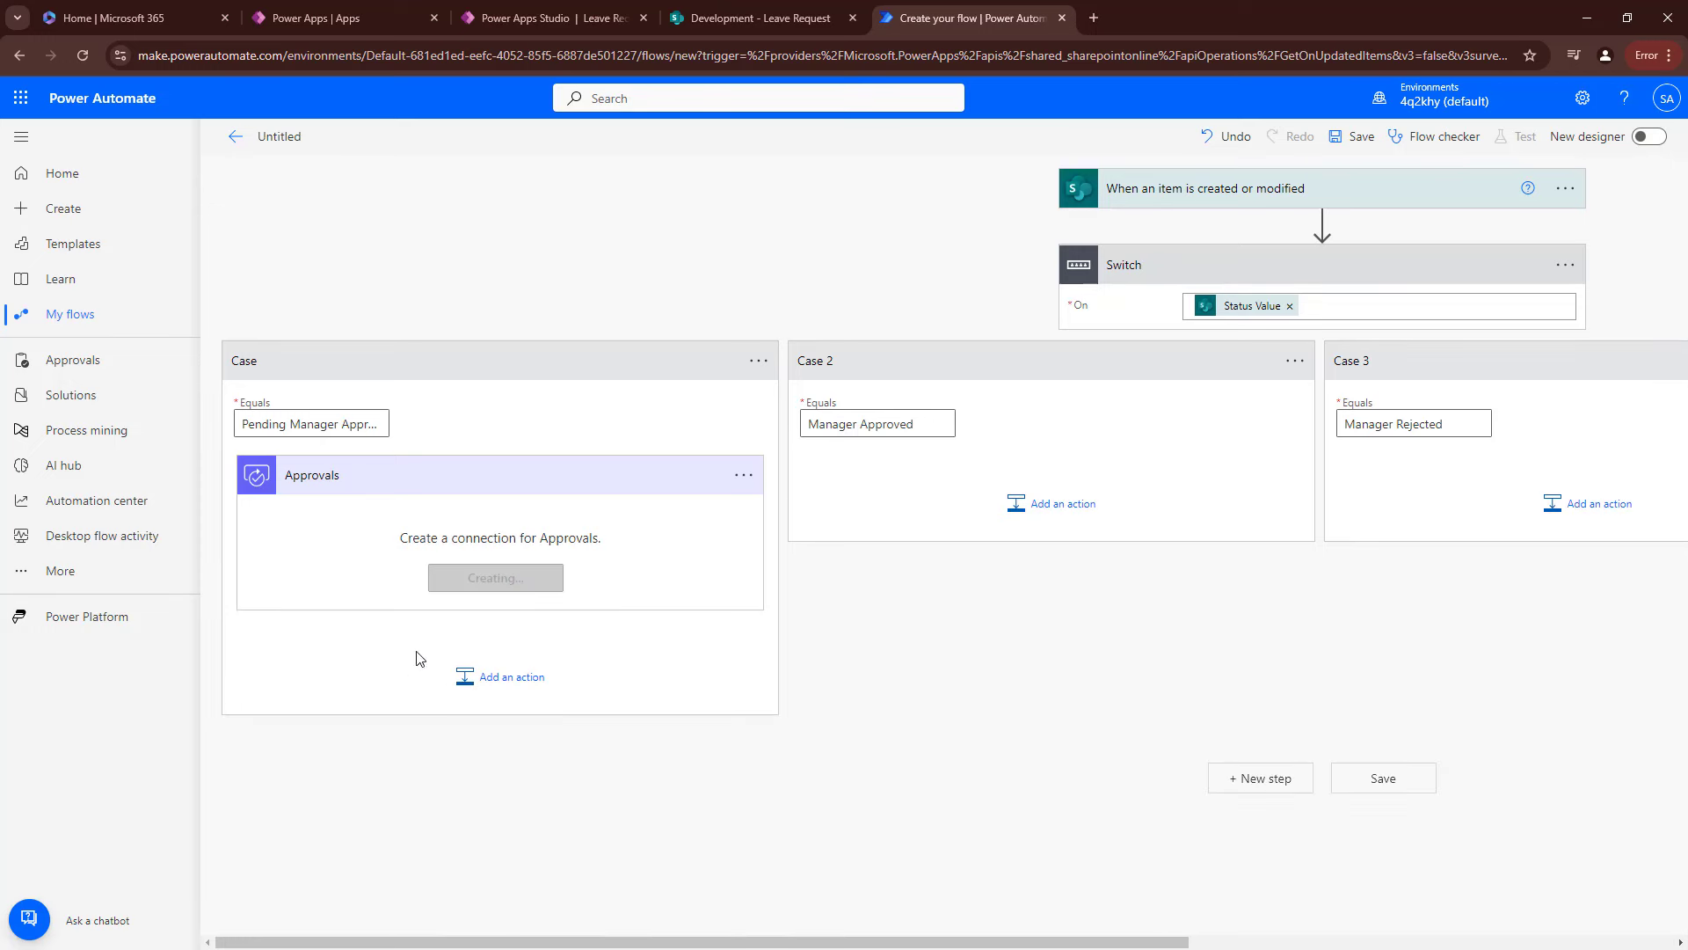
pyautogui.click(554, 578)
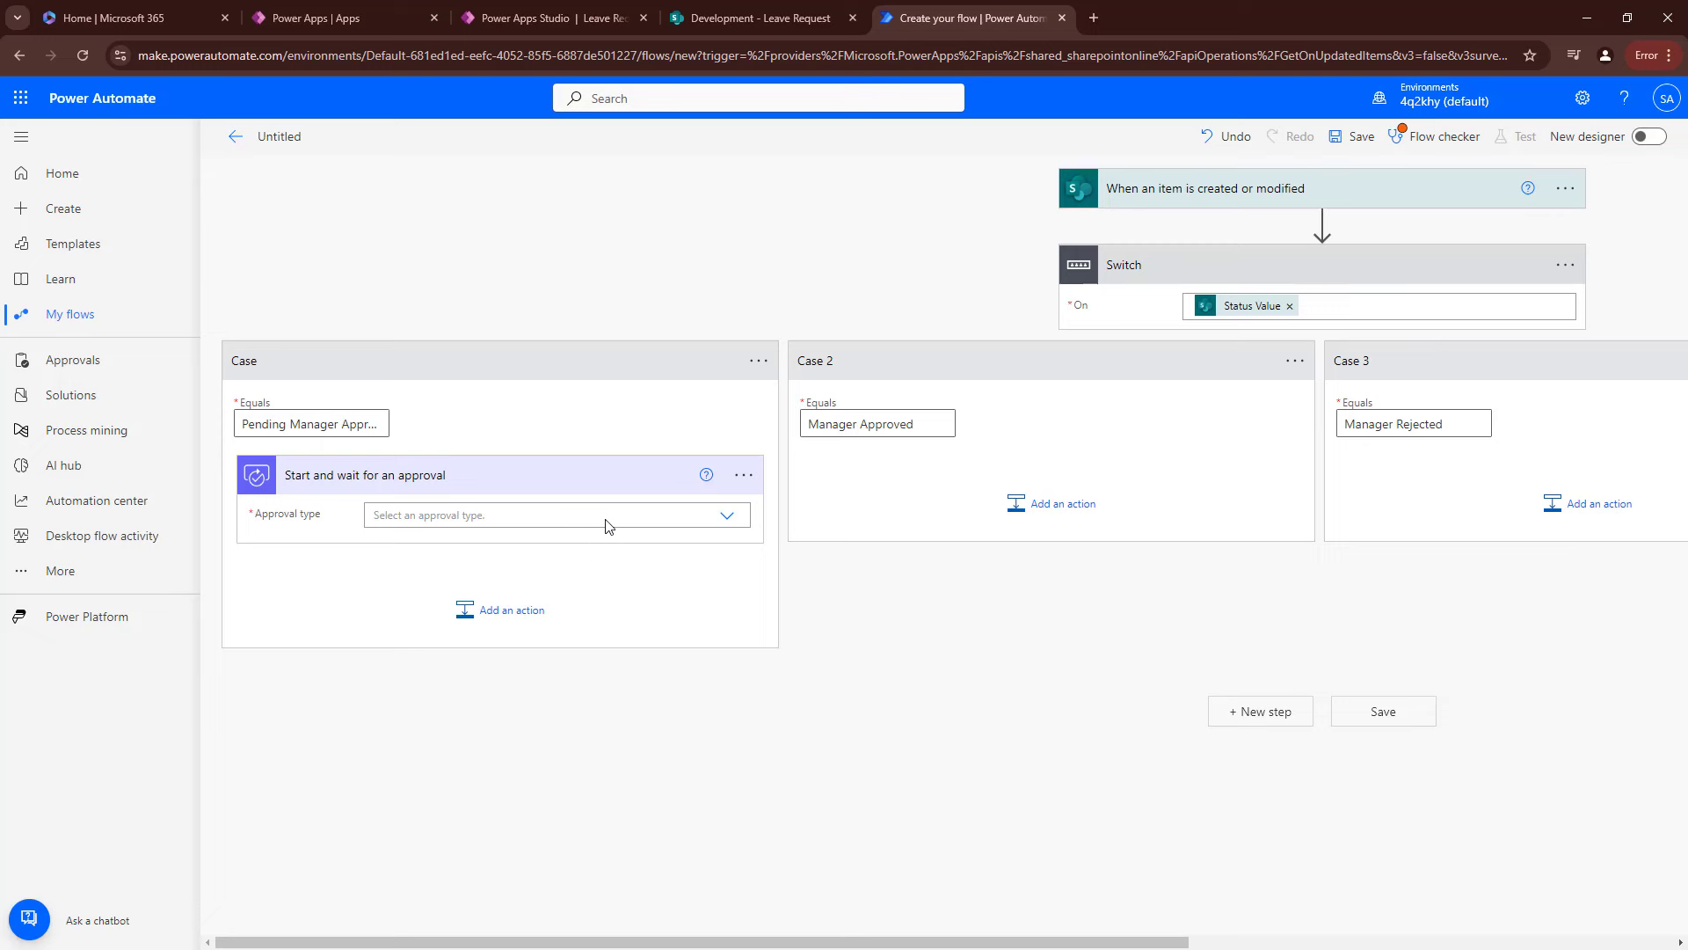
pyautogui.click(724, 519)
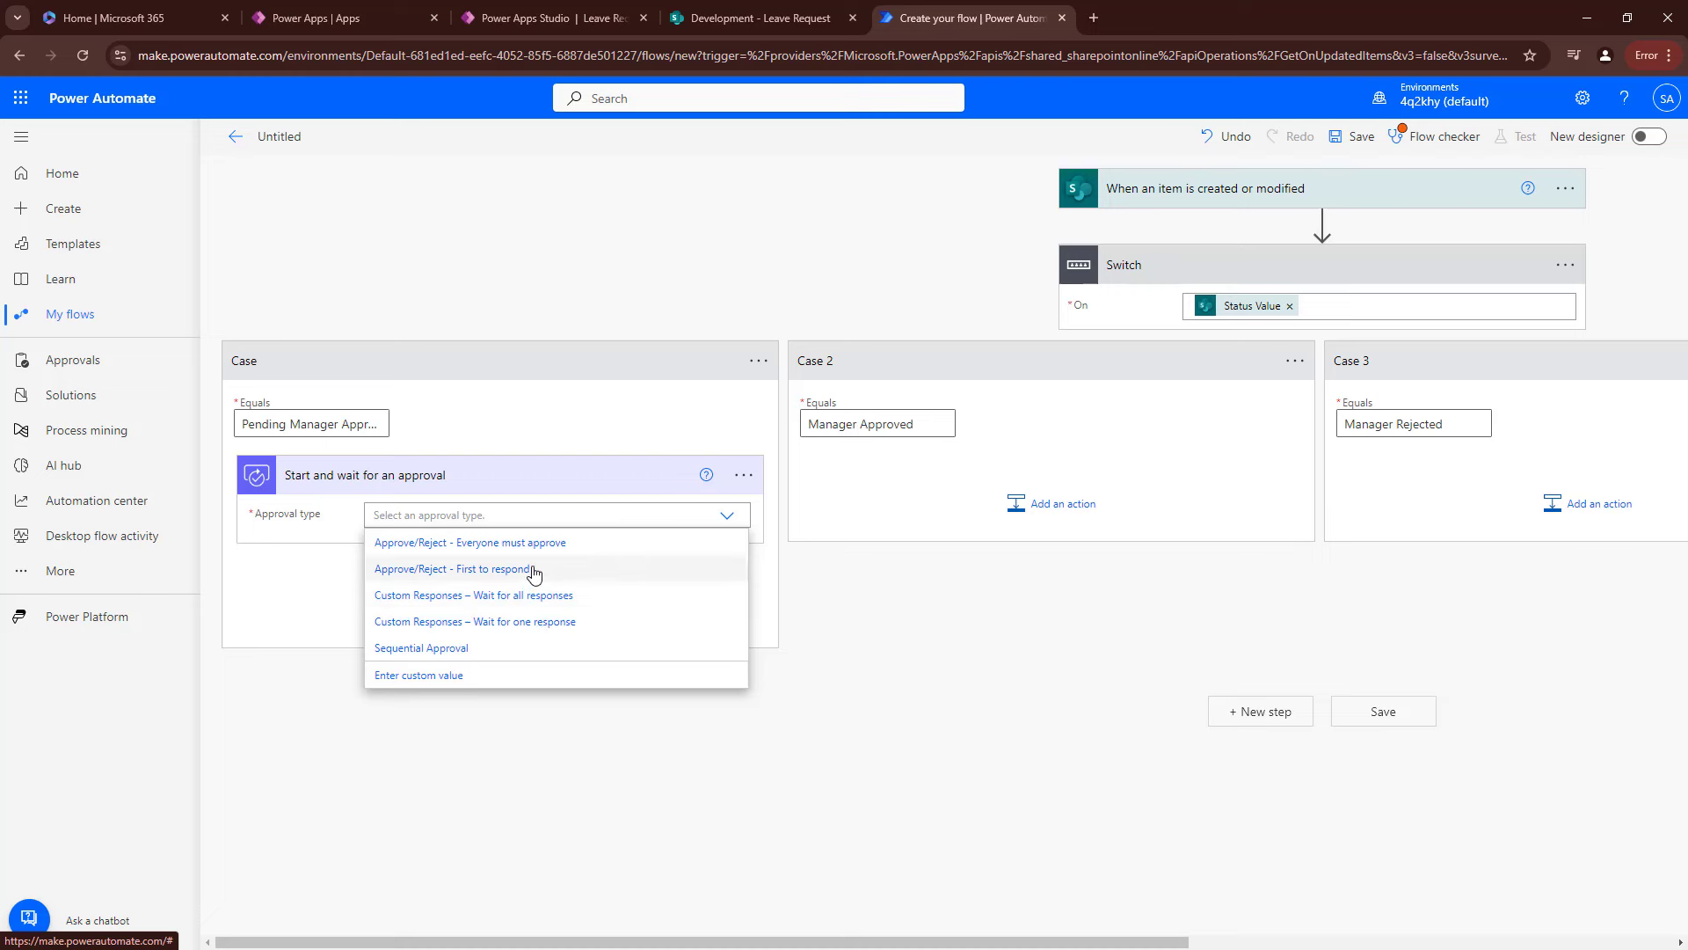
pyautogui.click(533, 569)
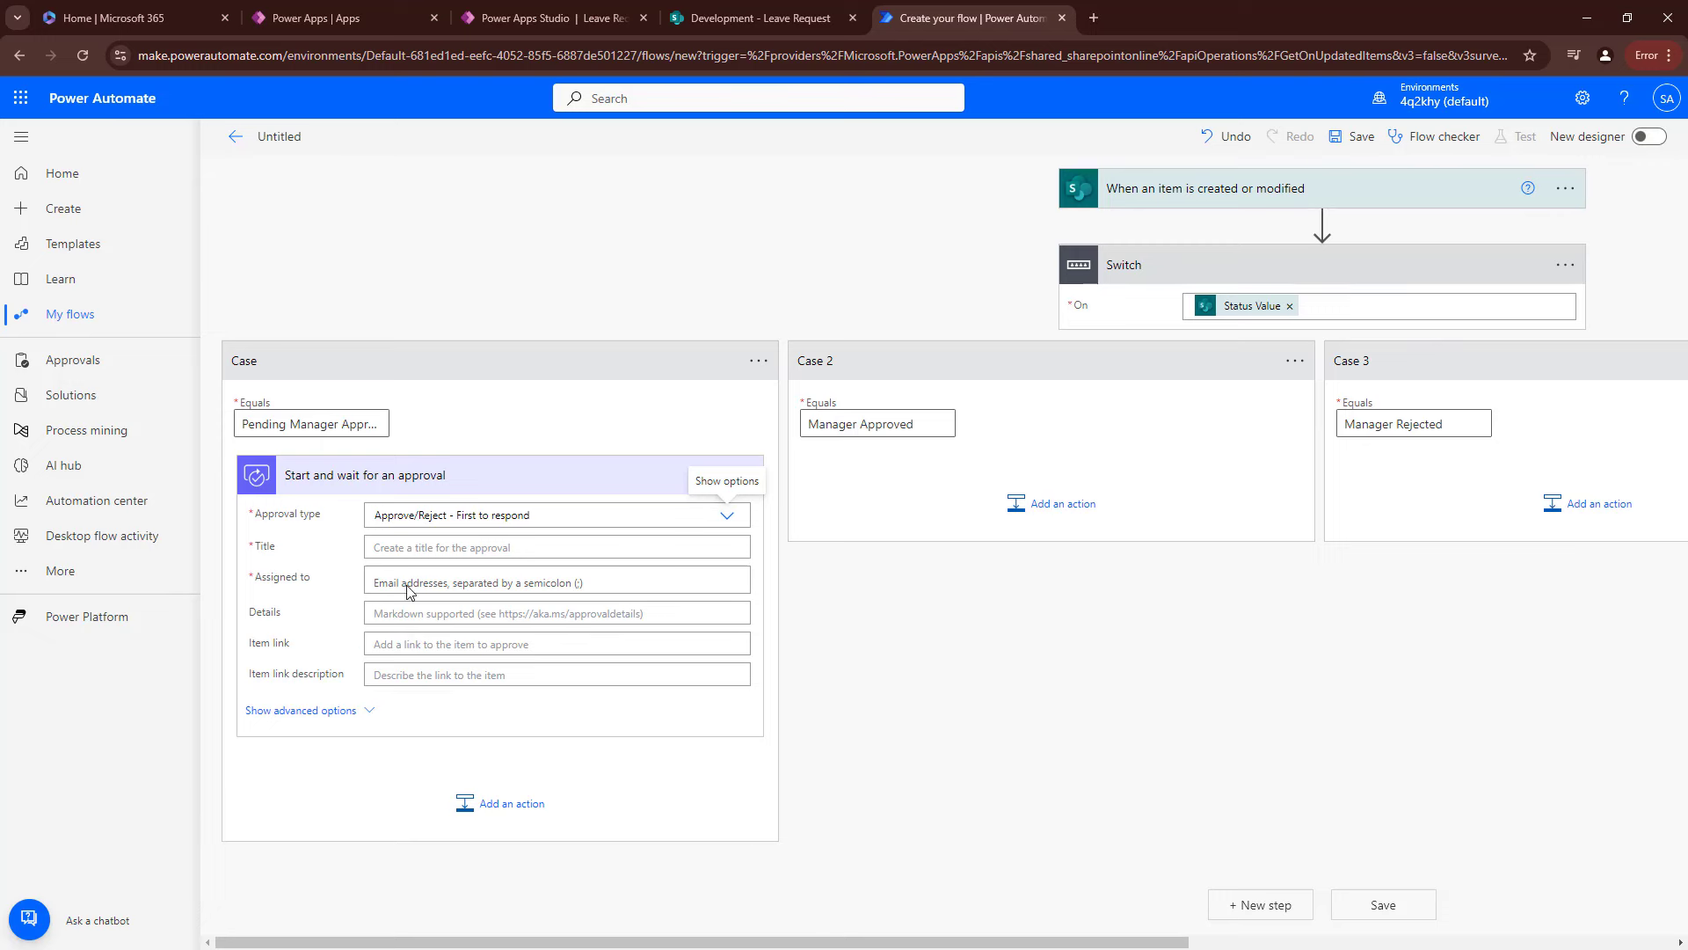
# Set the approval's title to "Leave Request Approval for" followed by the dynamic value Requester DisplayName.
pyautogui.click(419, 546)
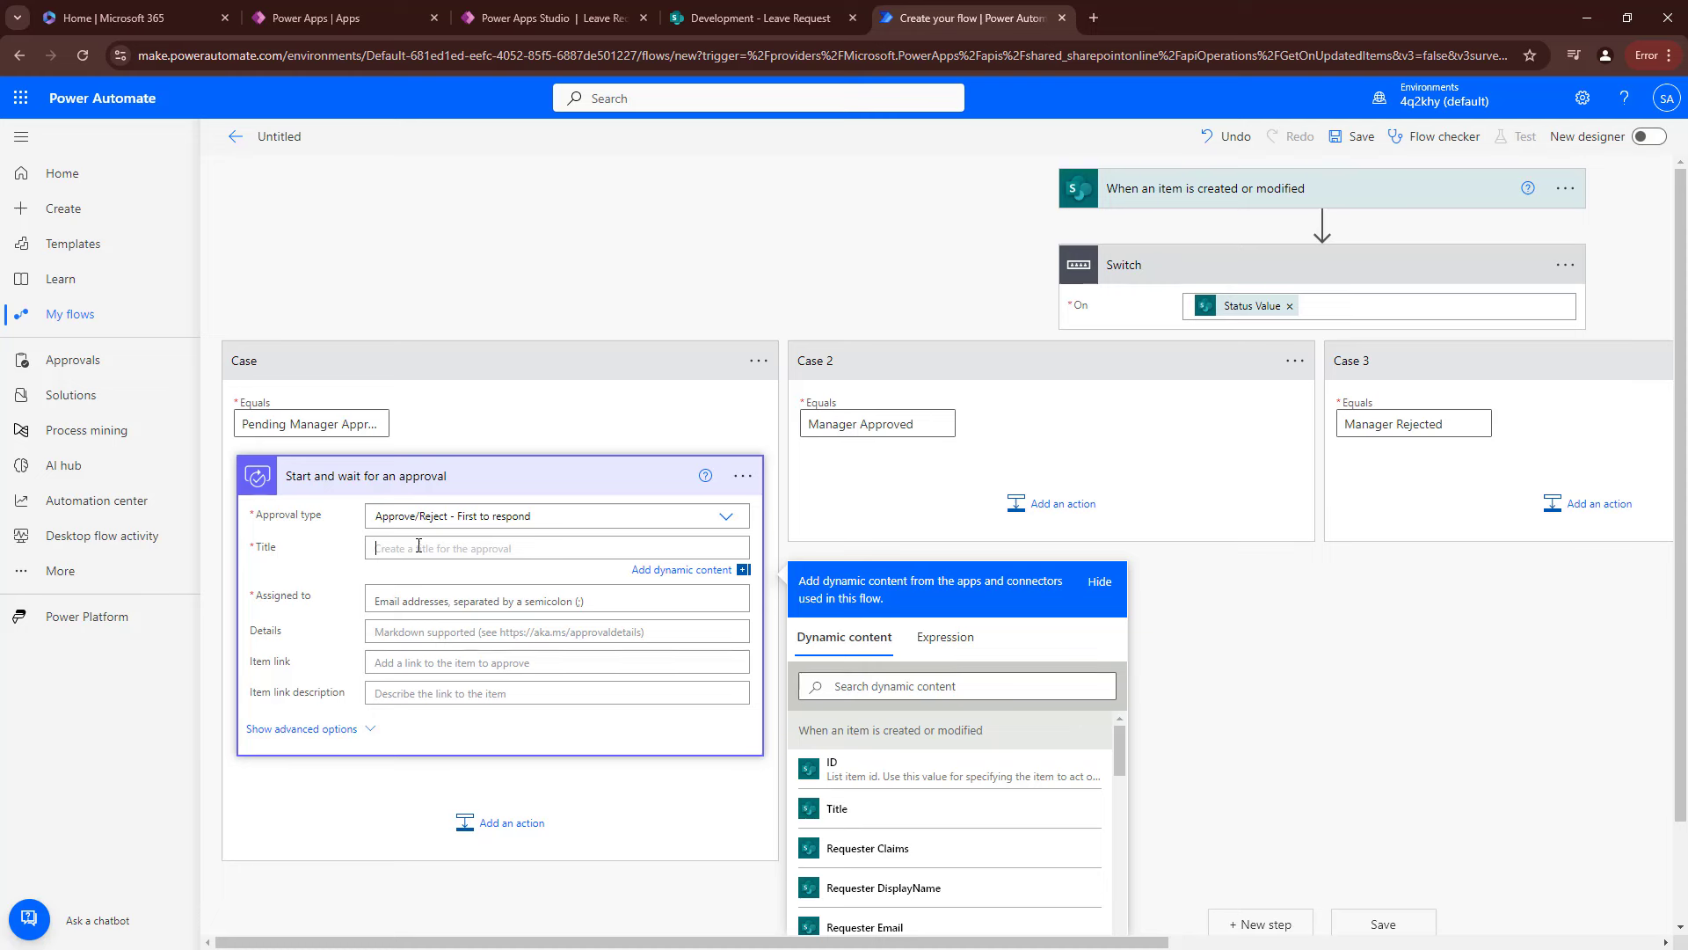
pyautogui.write('Leave Request')
pyautogui.press('BackSpace')
pyautogui.write('st Approval for')
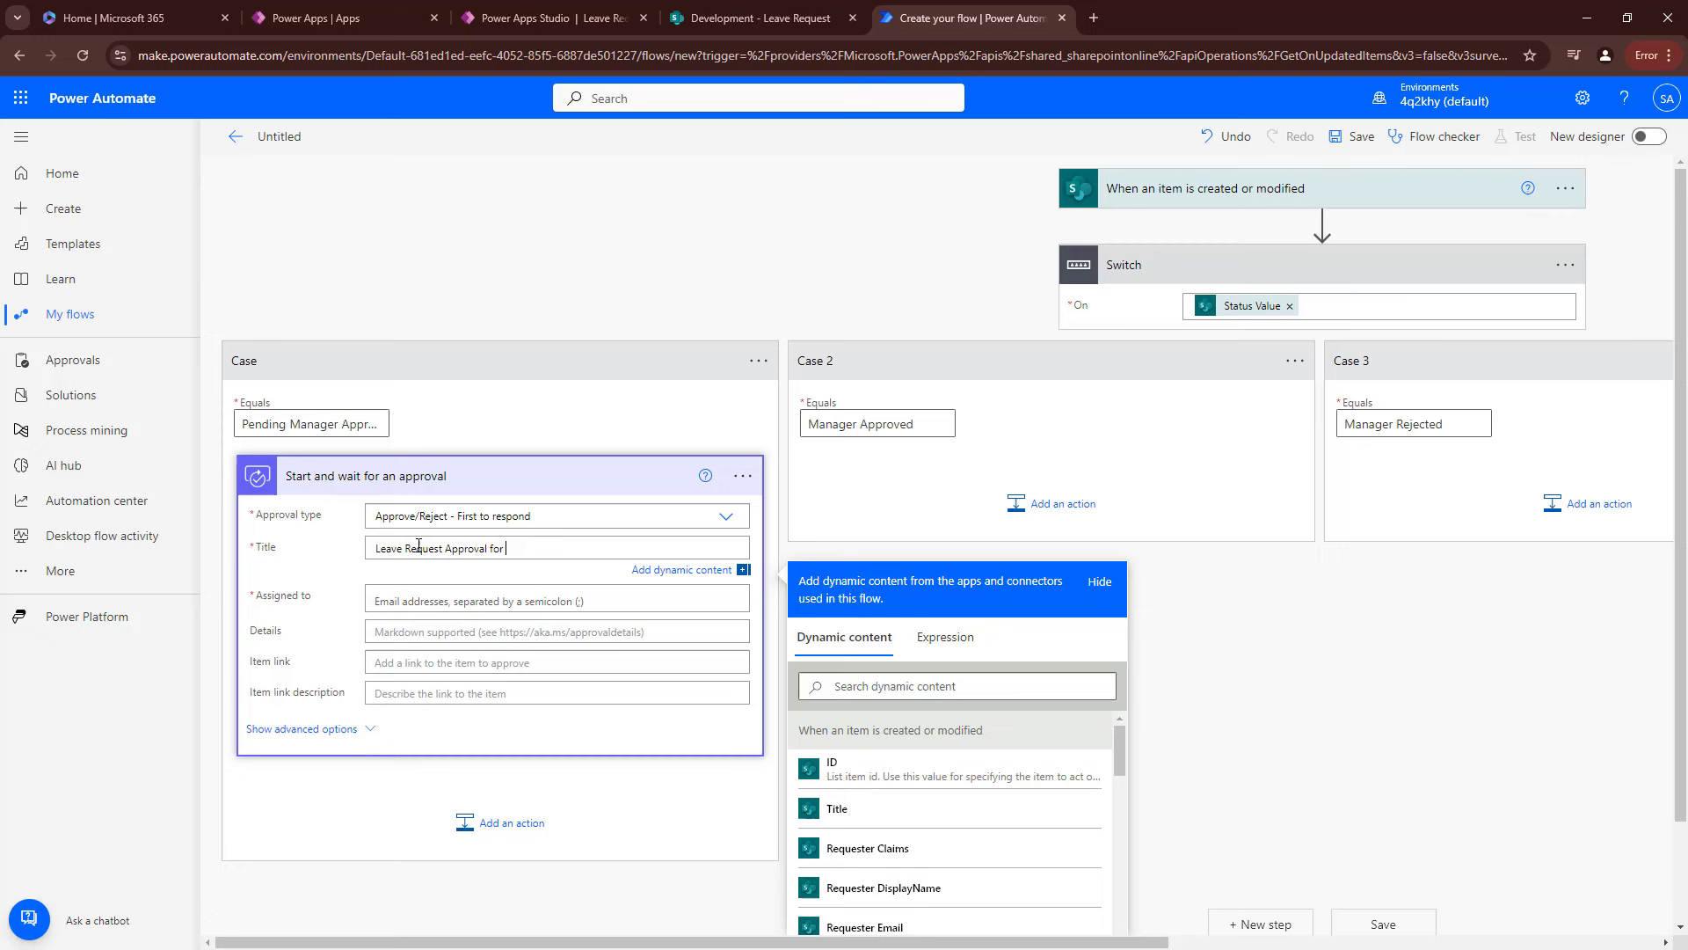
pyautogui.click(893, 688)
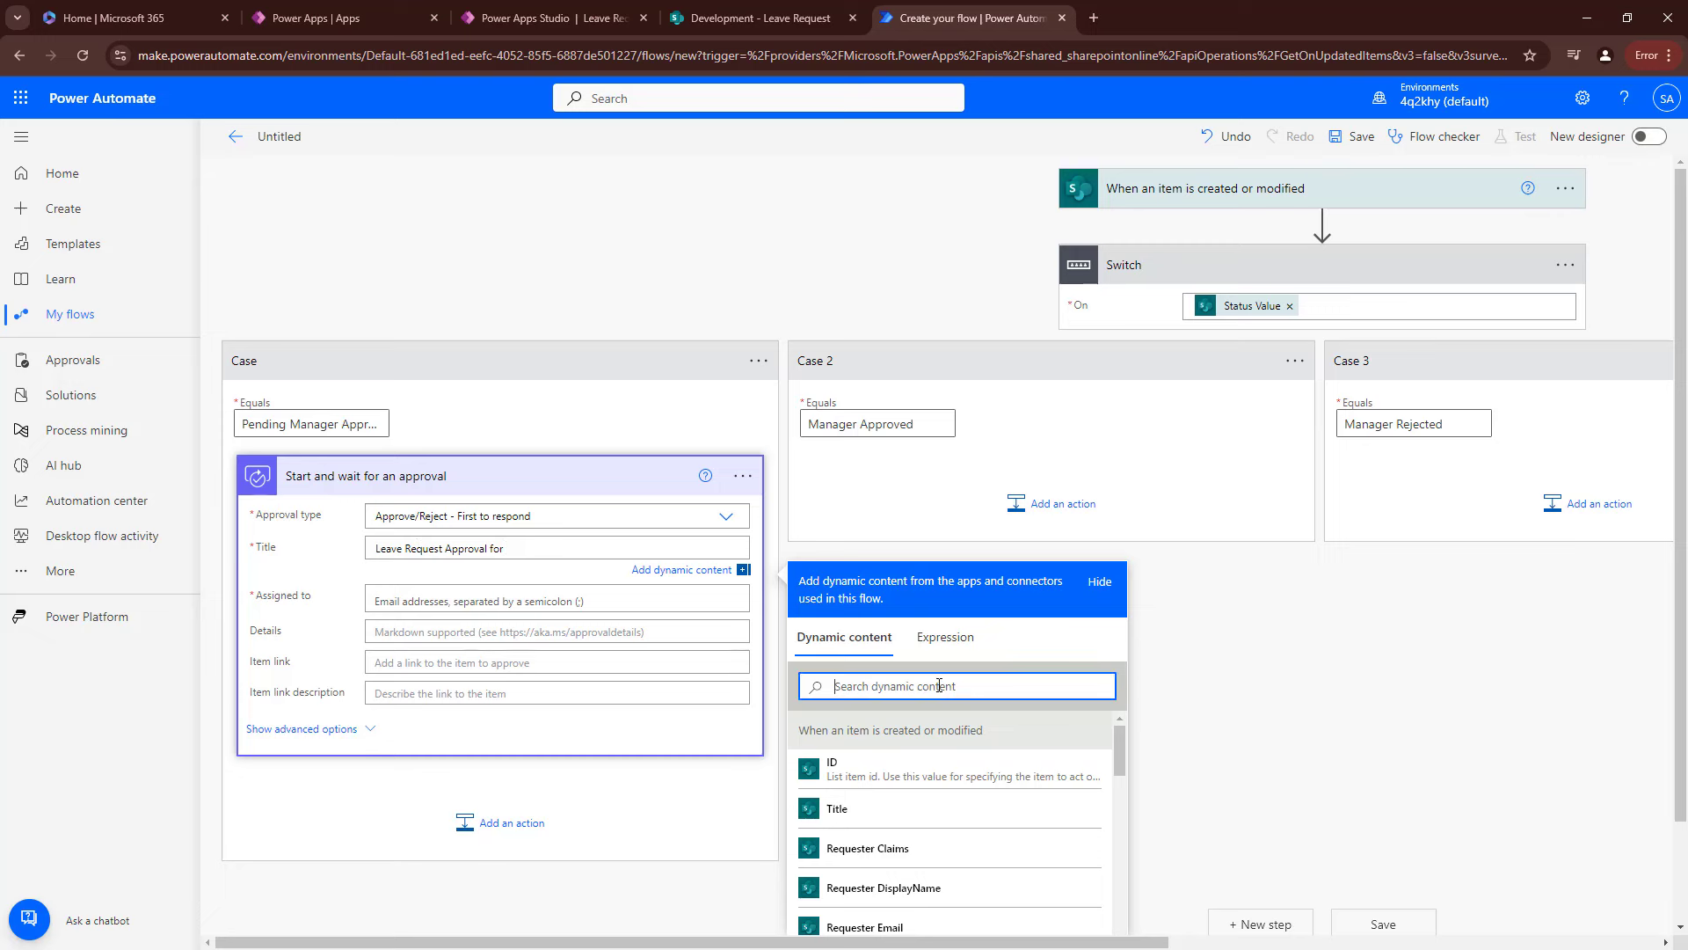
pyautogui.write('rec')
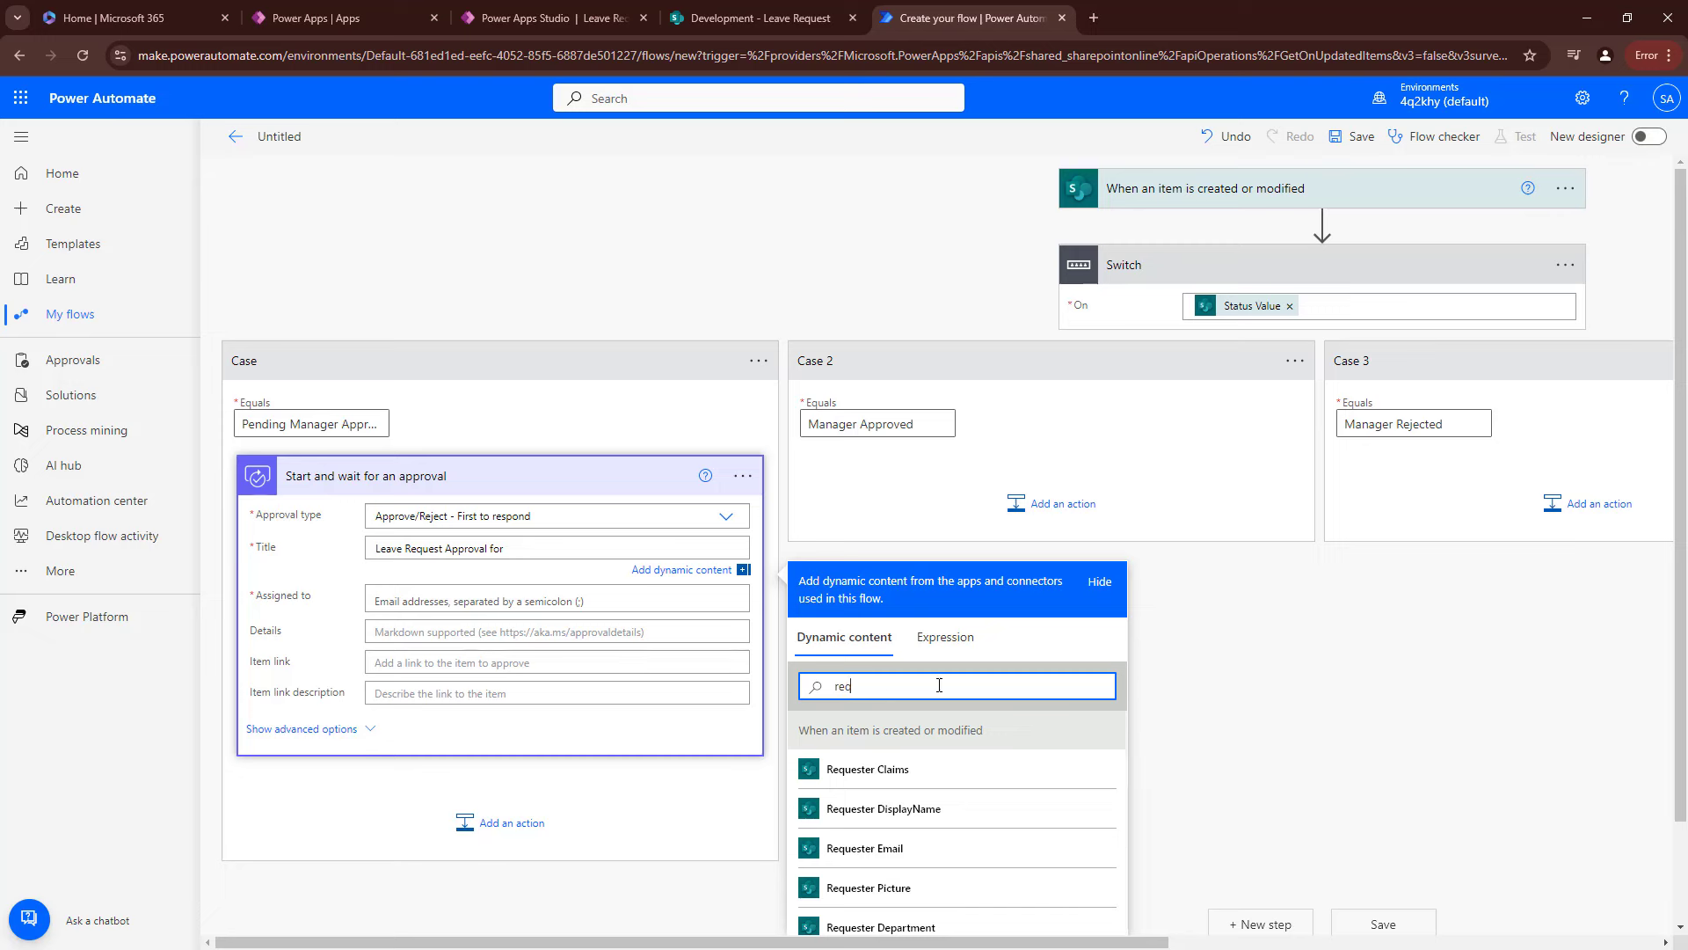
pyautogui.click(919, 810)
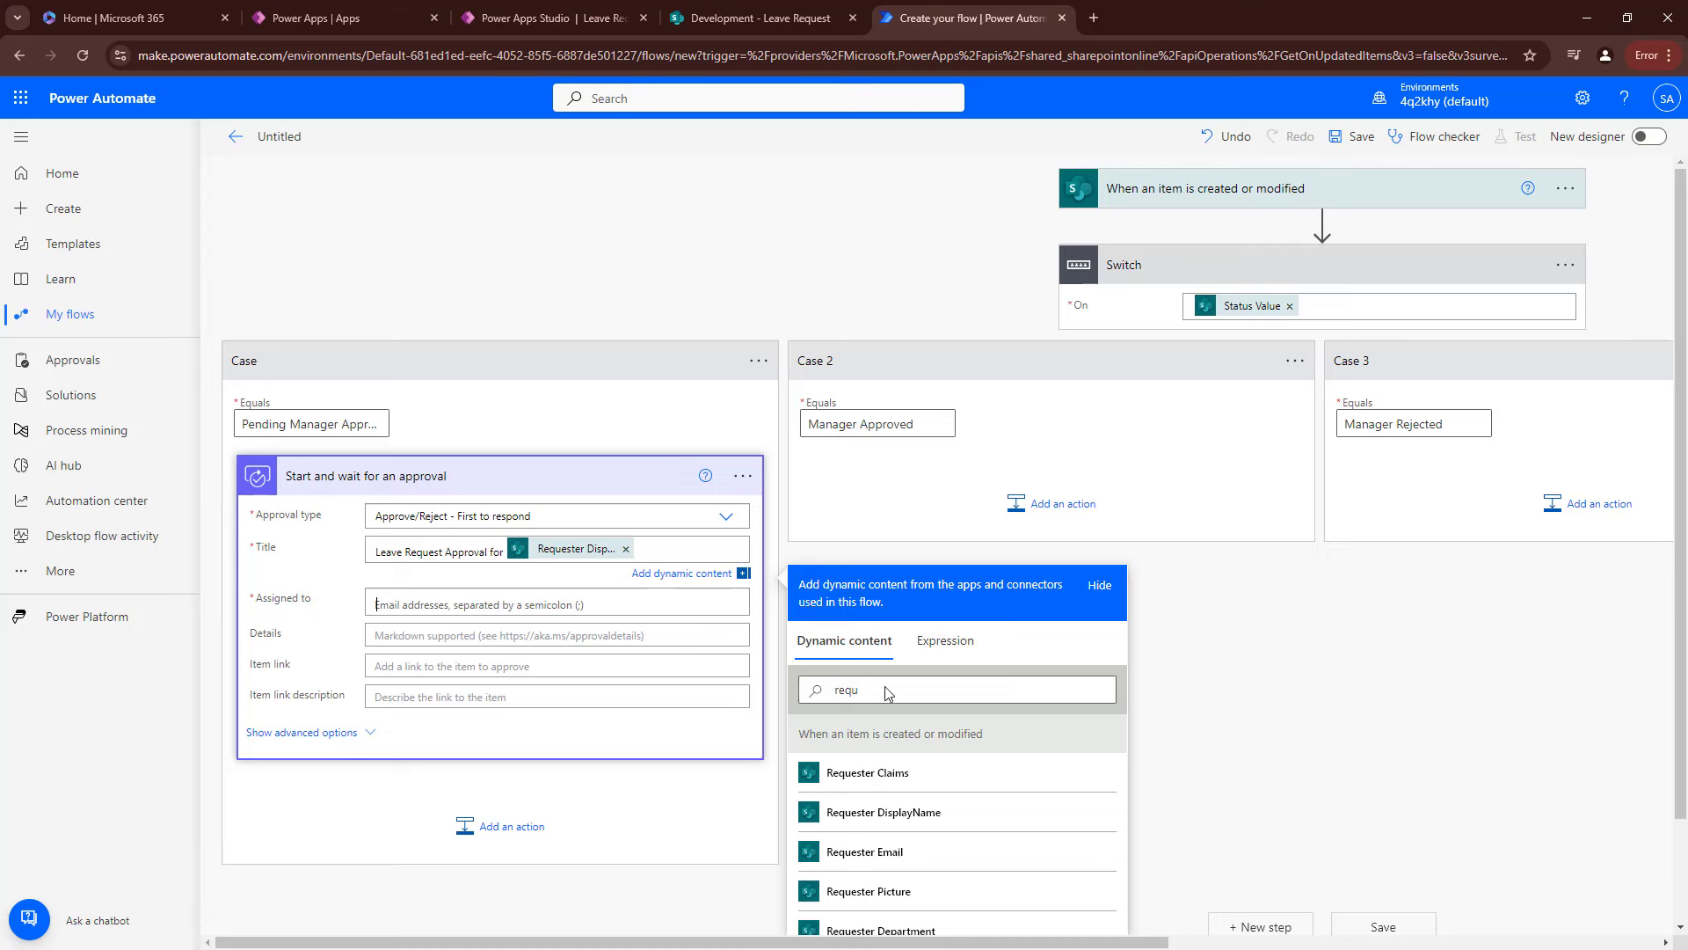
# Assign the approval to the SharePoint item's dynamic Manager Email value.
pyautogui.click(885, 730)
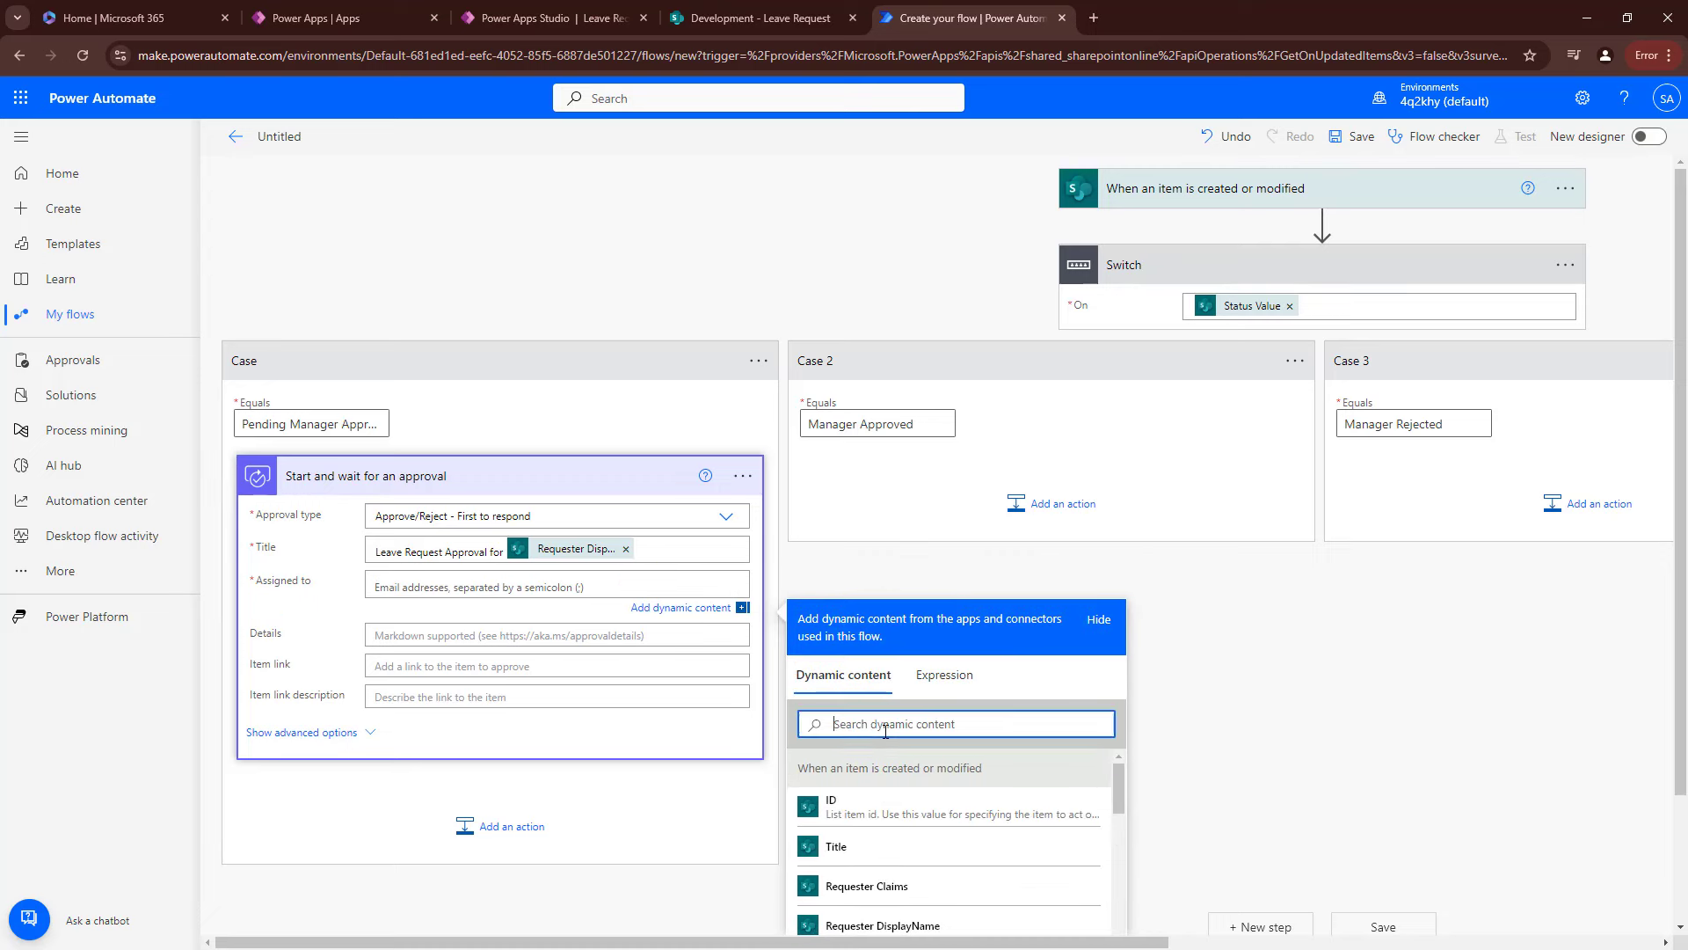
pyautogui.write('man')
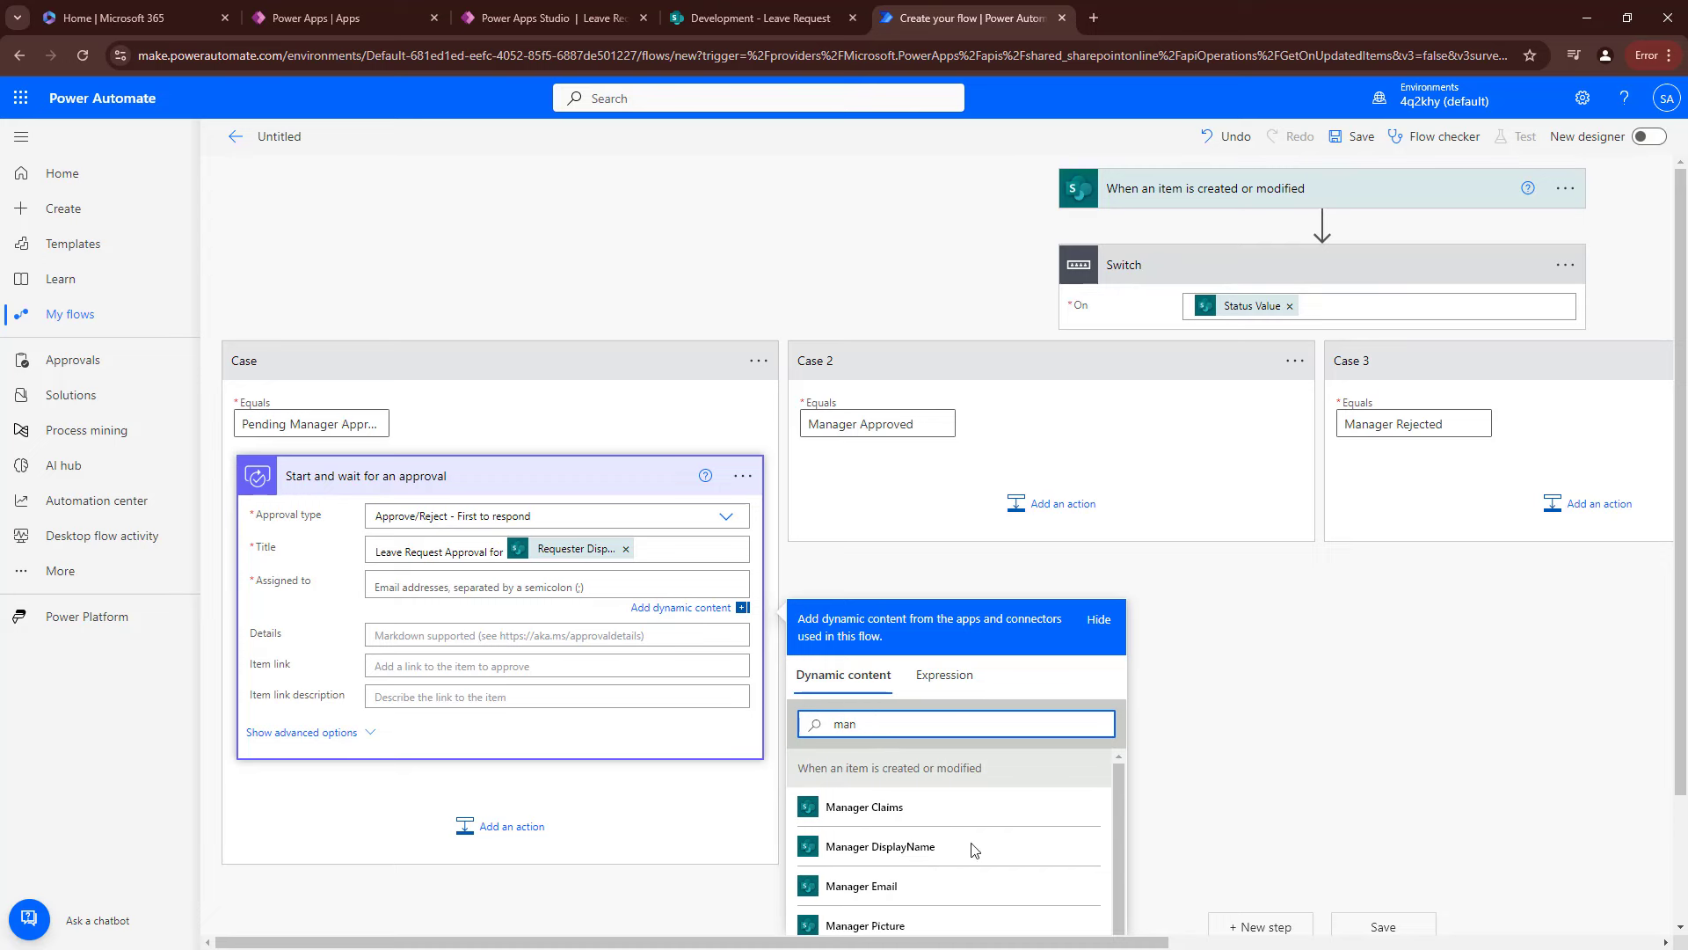
pyautogui.scroll(-1, 1121, 816)
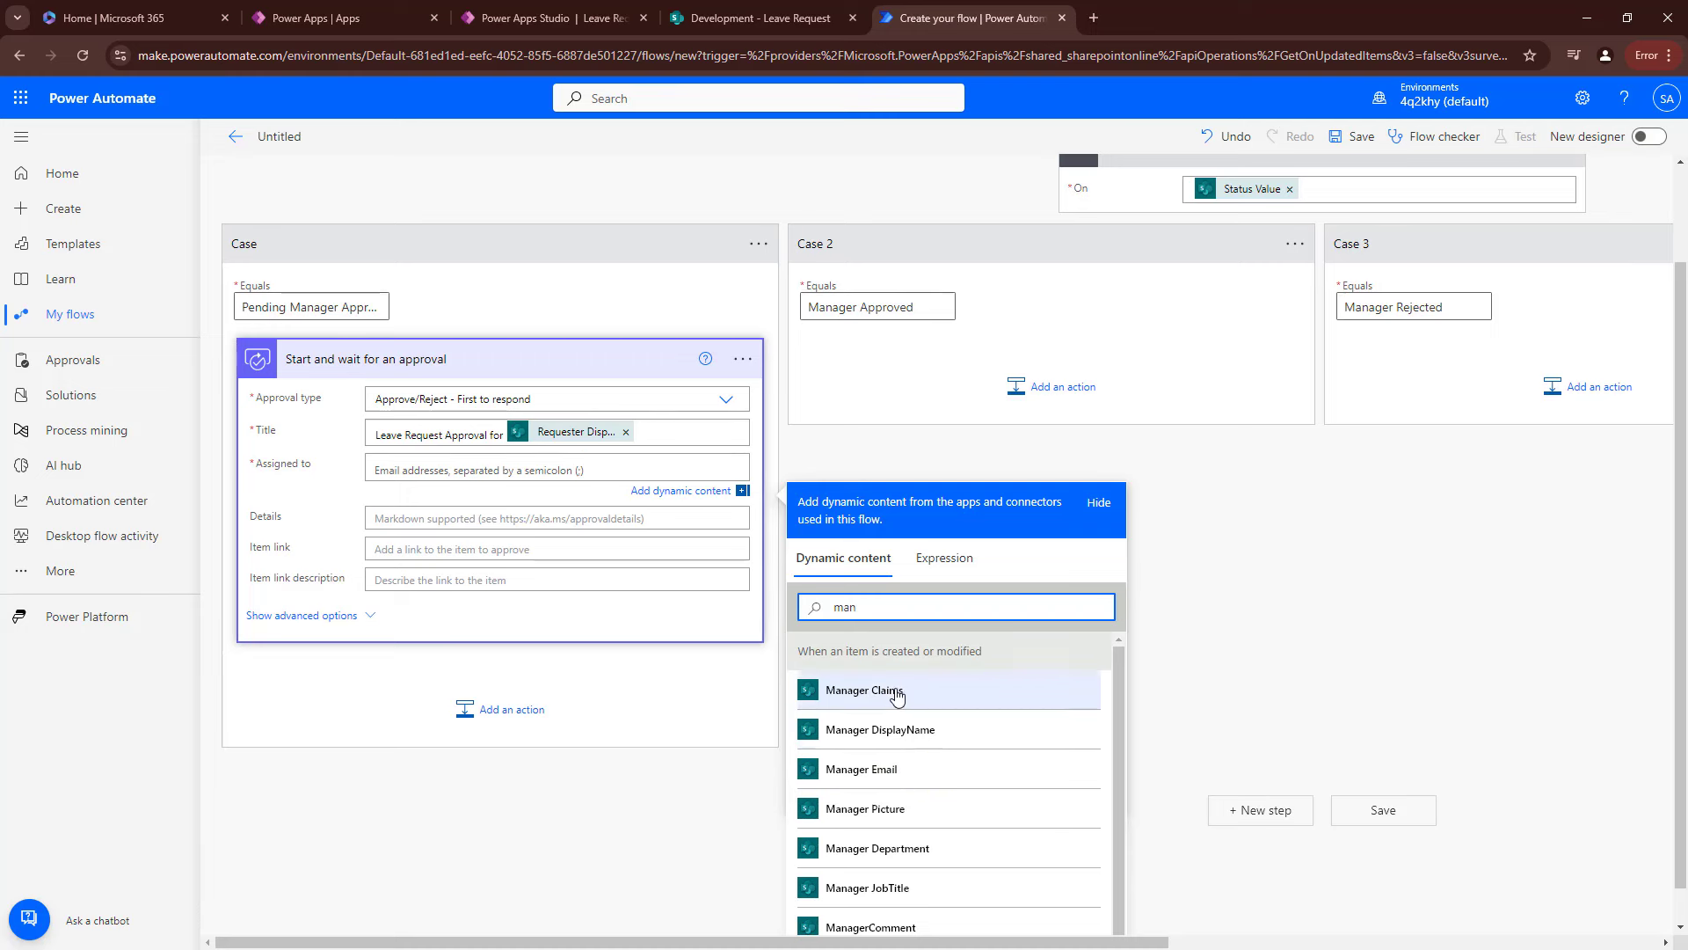
pyautogui.click(900, 772)
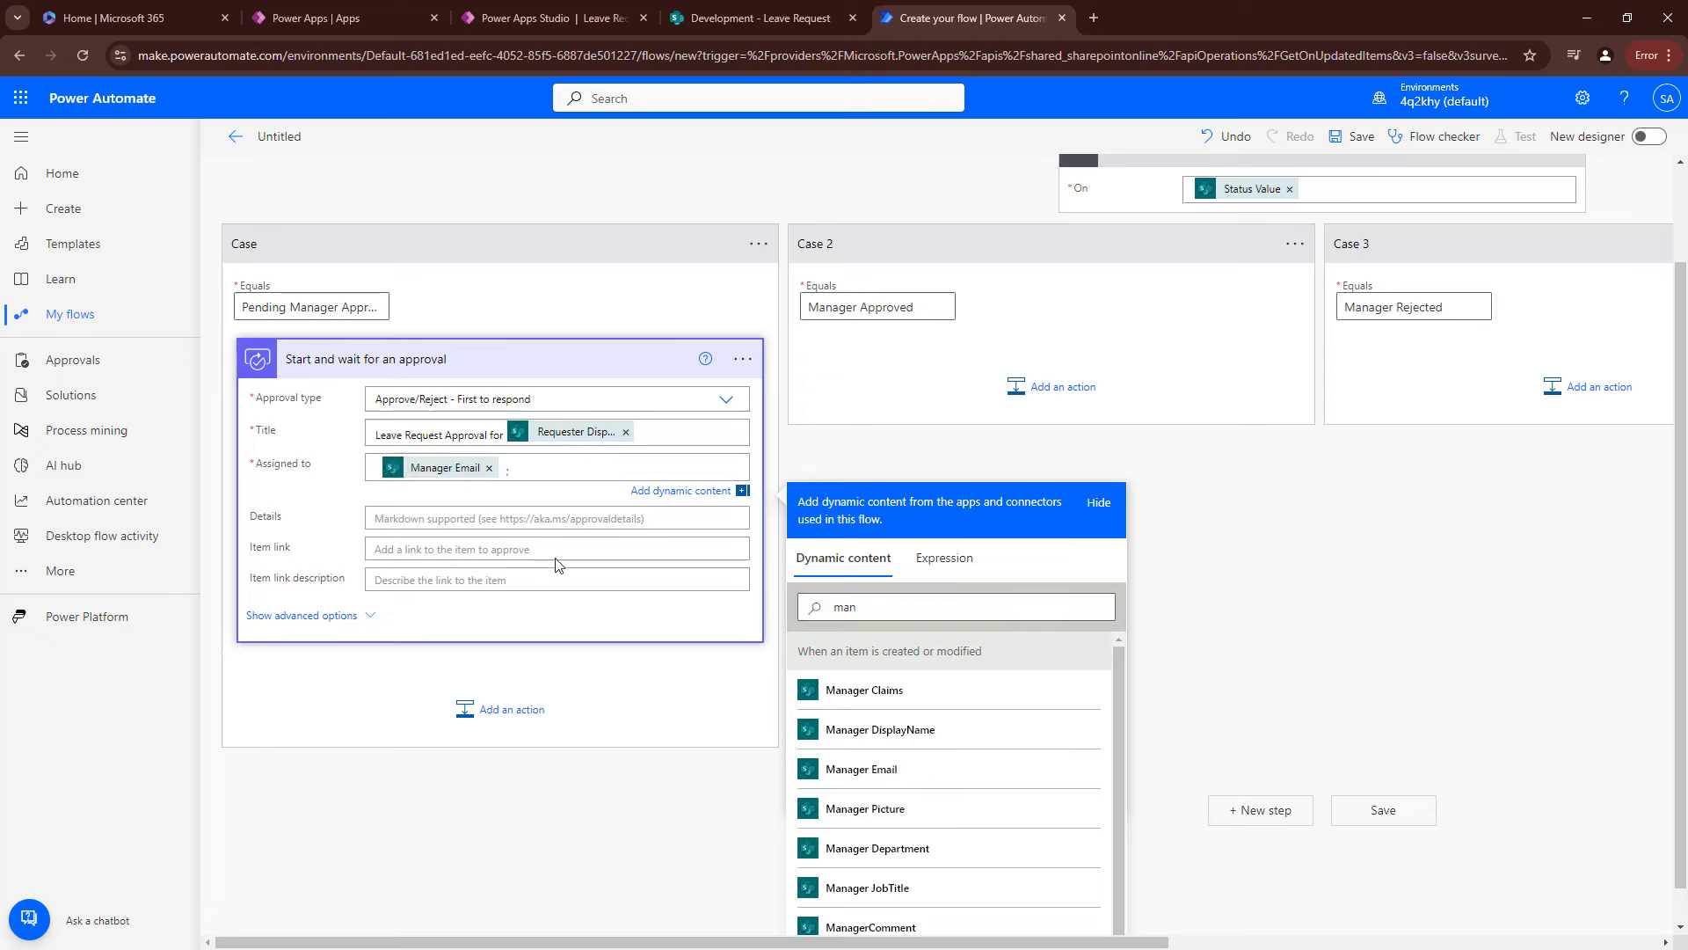
# Begin the approval's Details with the greeting "Hi", the dynamic Manager DisplayName value and a comma, followed by a blank line.
pyautogui.click(413, 519)
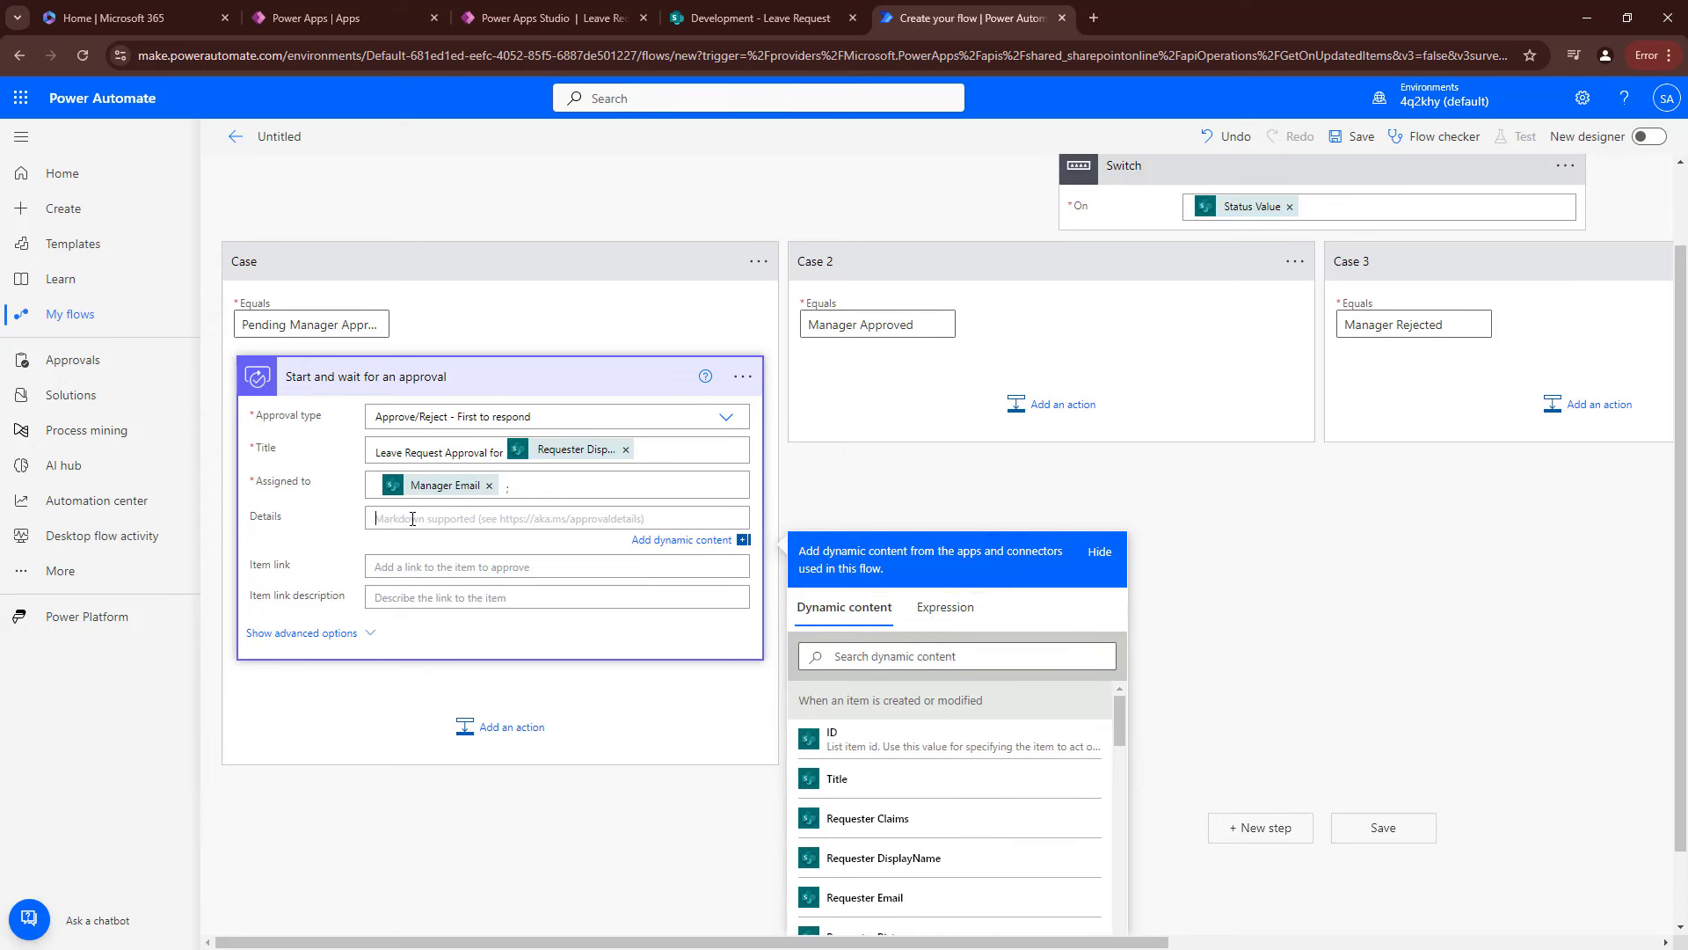
pyautogui.write('Hi')
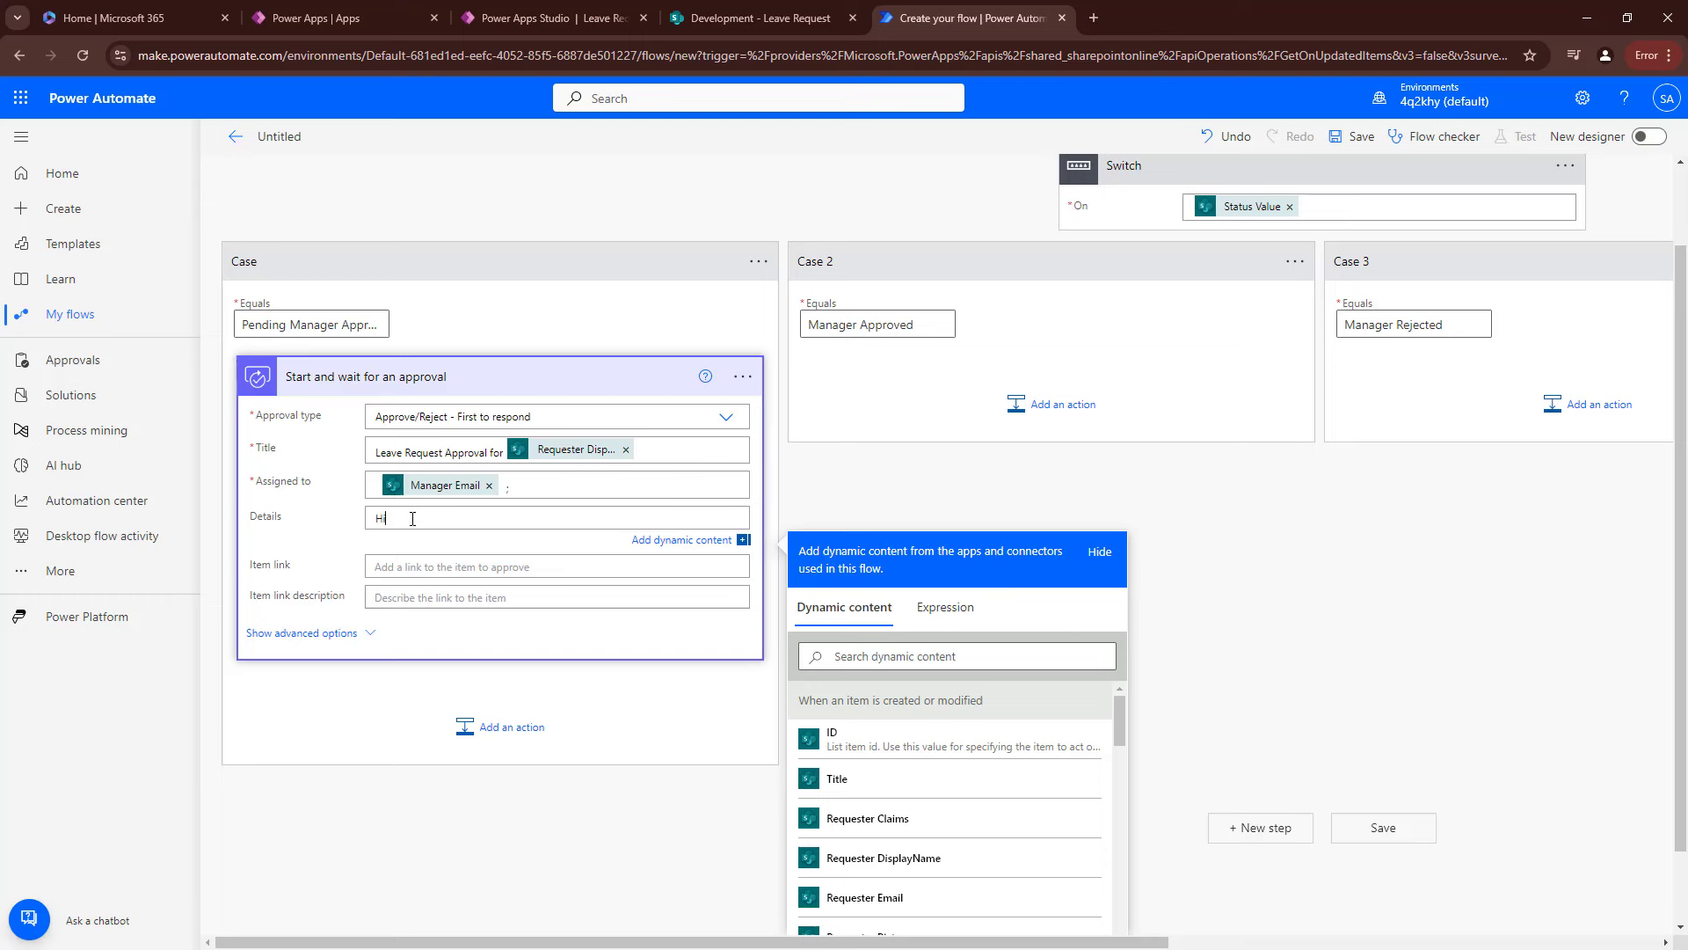
pyautogui.click(942, 665)
pyautogui.write('manag')
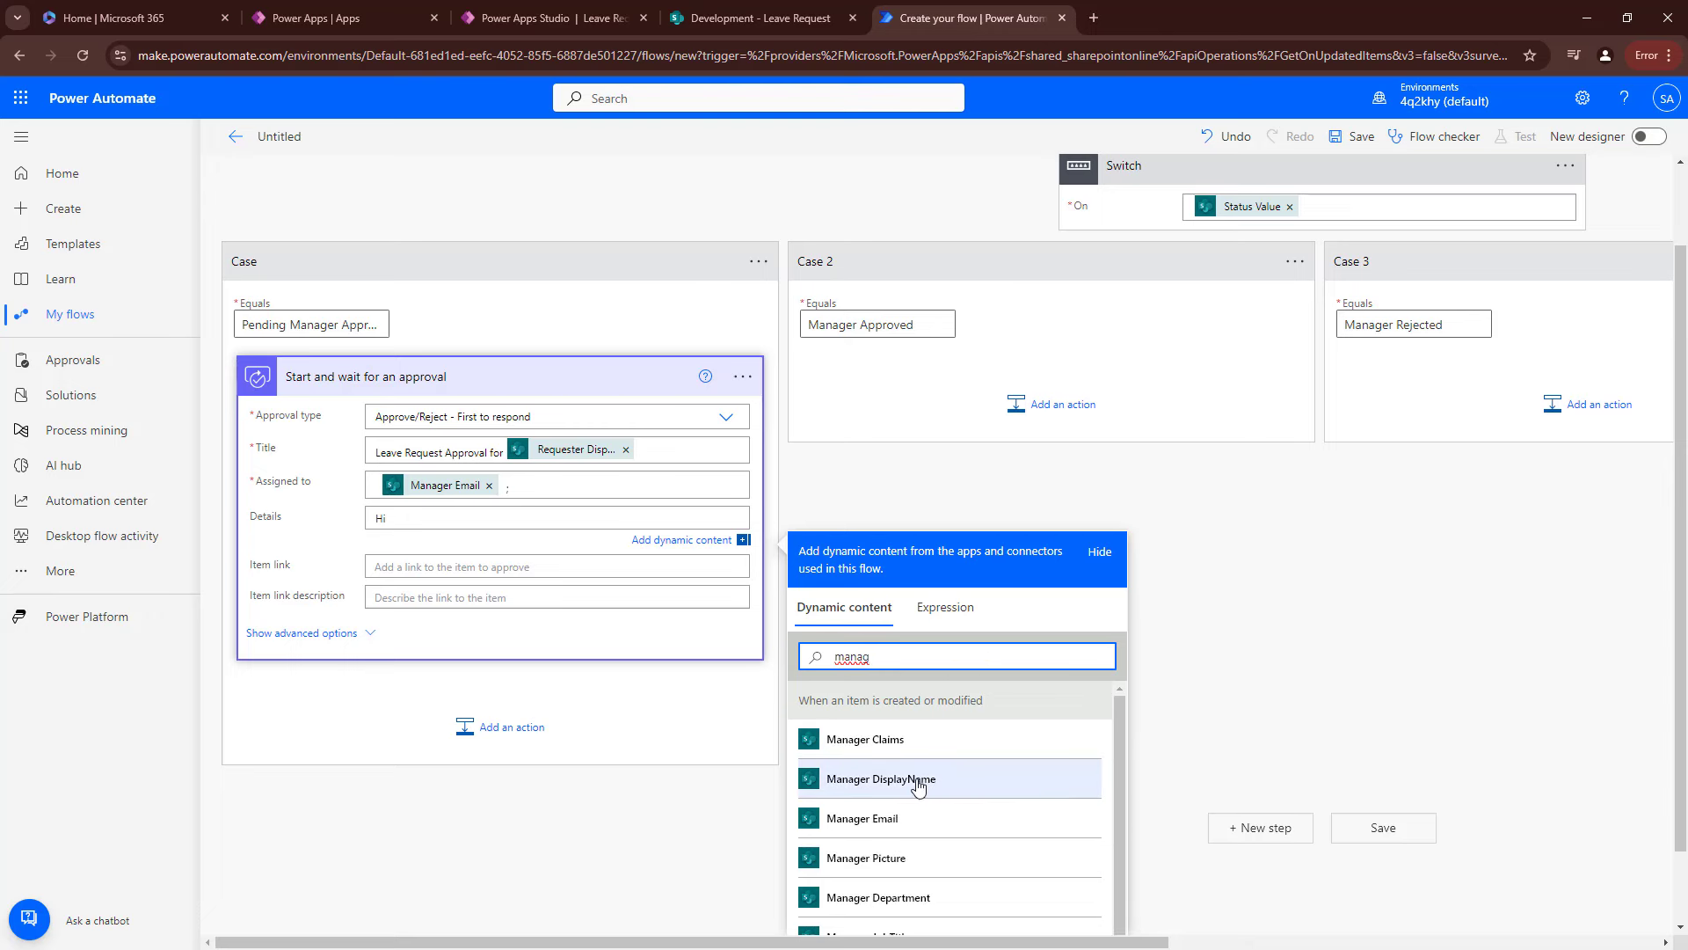
pyautogui.click(918, 780)
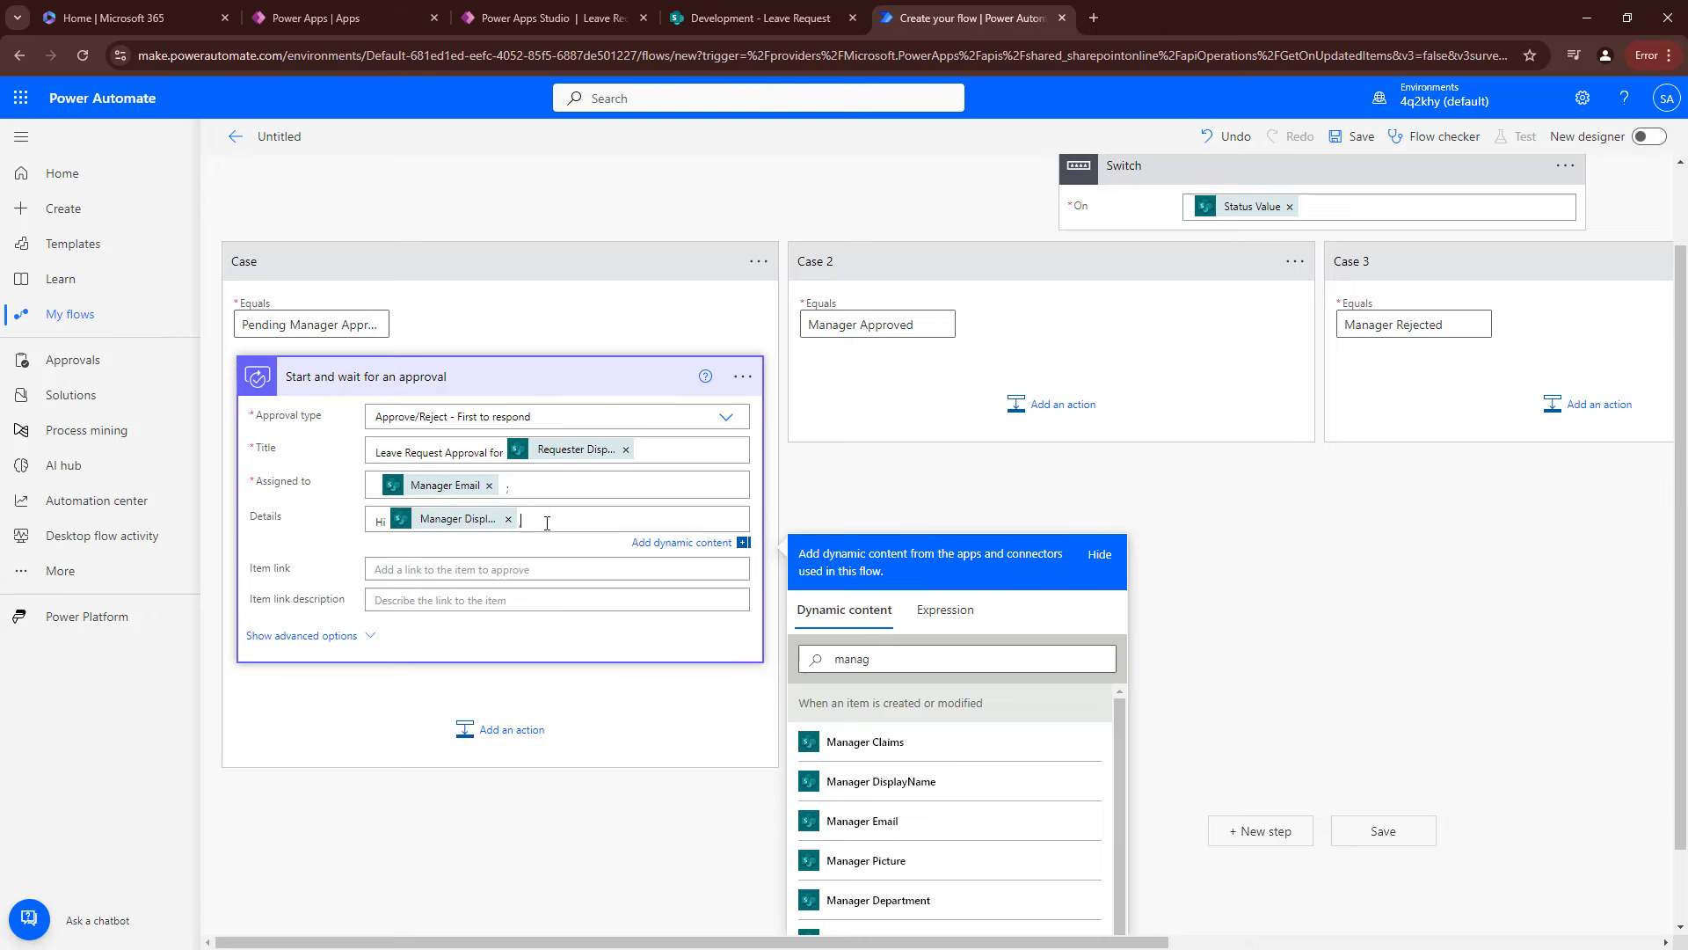
pyautogui.write(',')
pyautogui.press('Return')
pyautogui.press('Return')
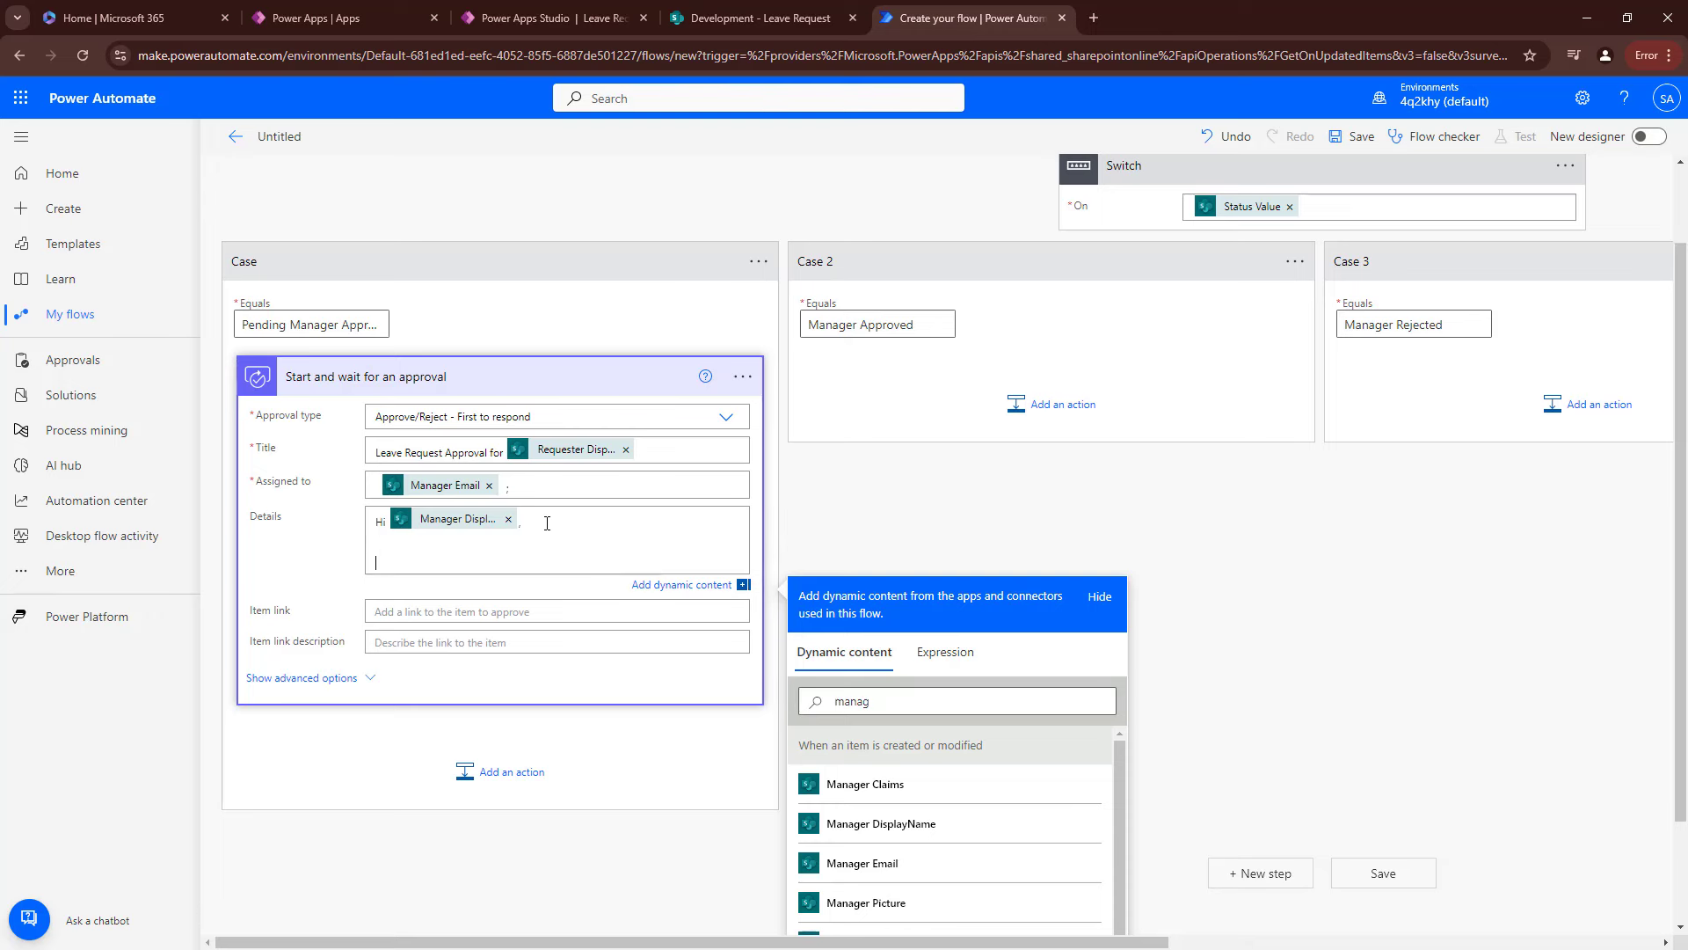
# Add the sentence "You have a Leave request pending your approval with the below details." and a blank line to the approval's Details.
pyautogui.write('You have a Leave request pending your approval with the below')
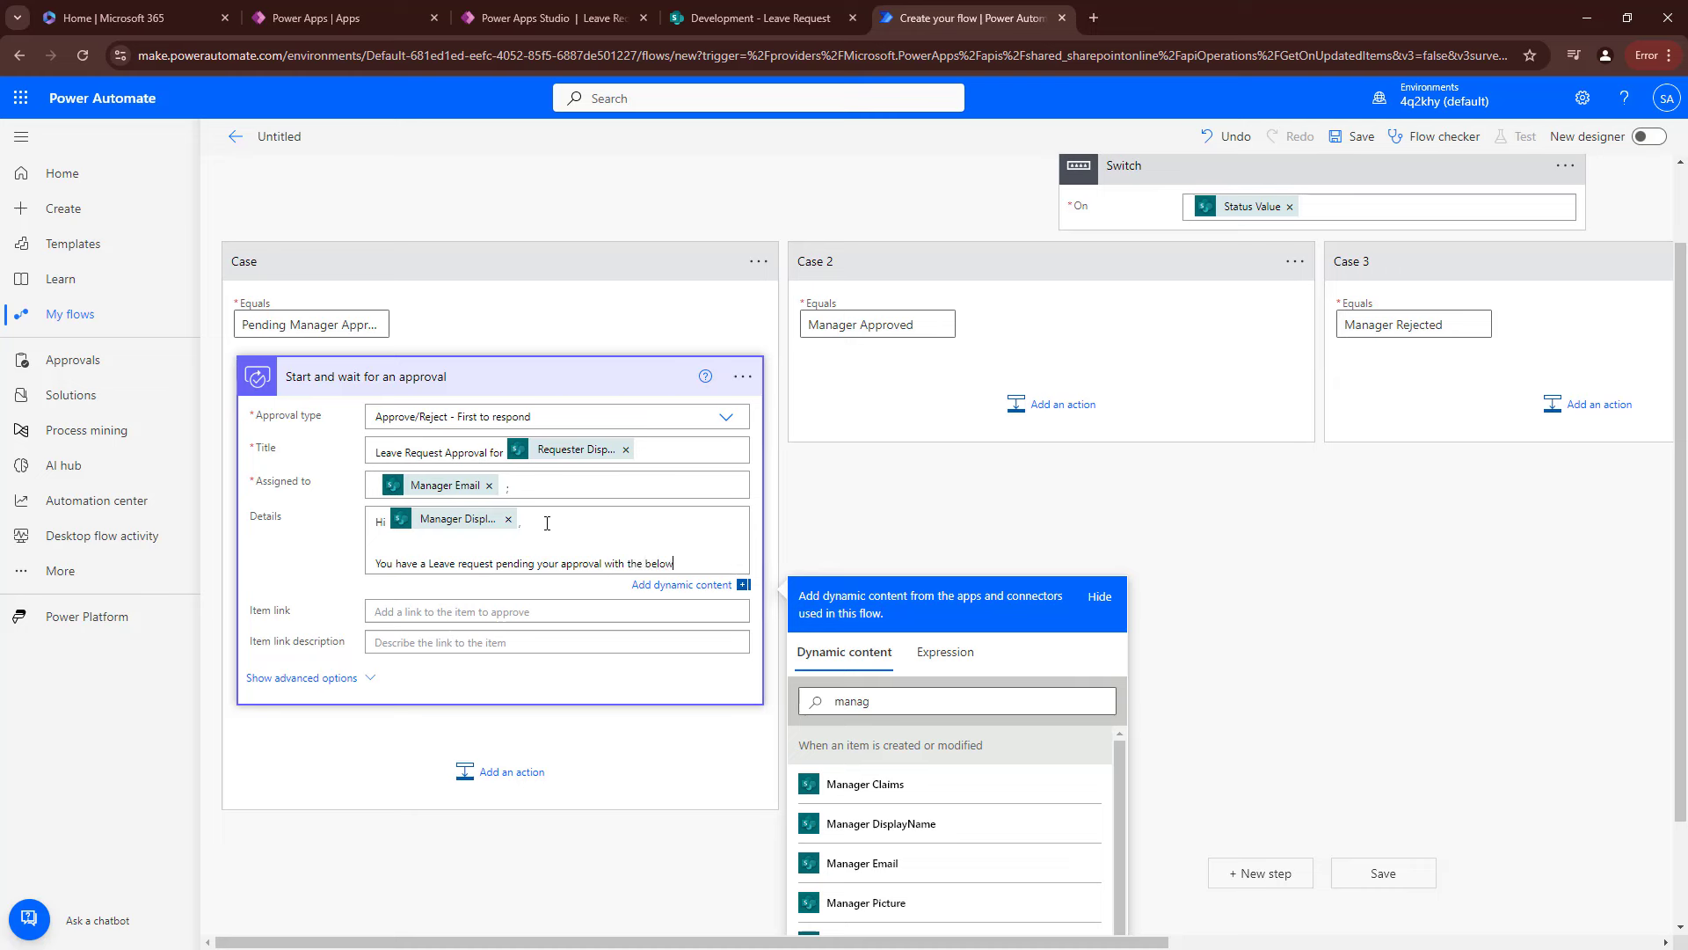
pyautogui.write(' details.')
pyautogui.press('Return')
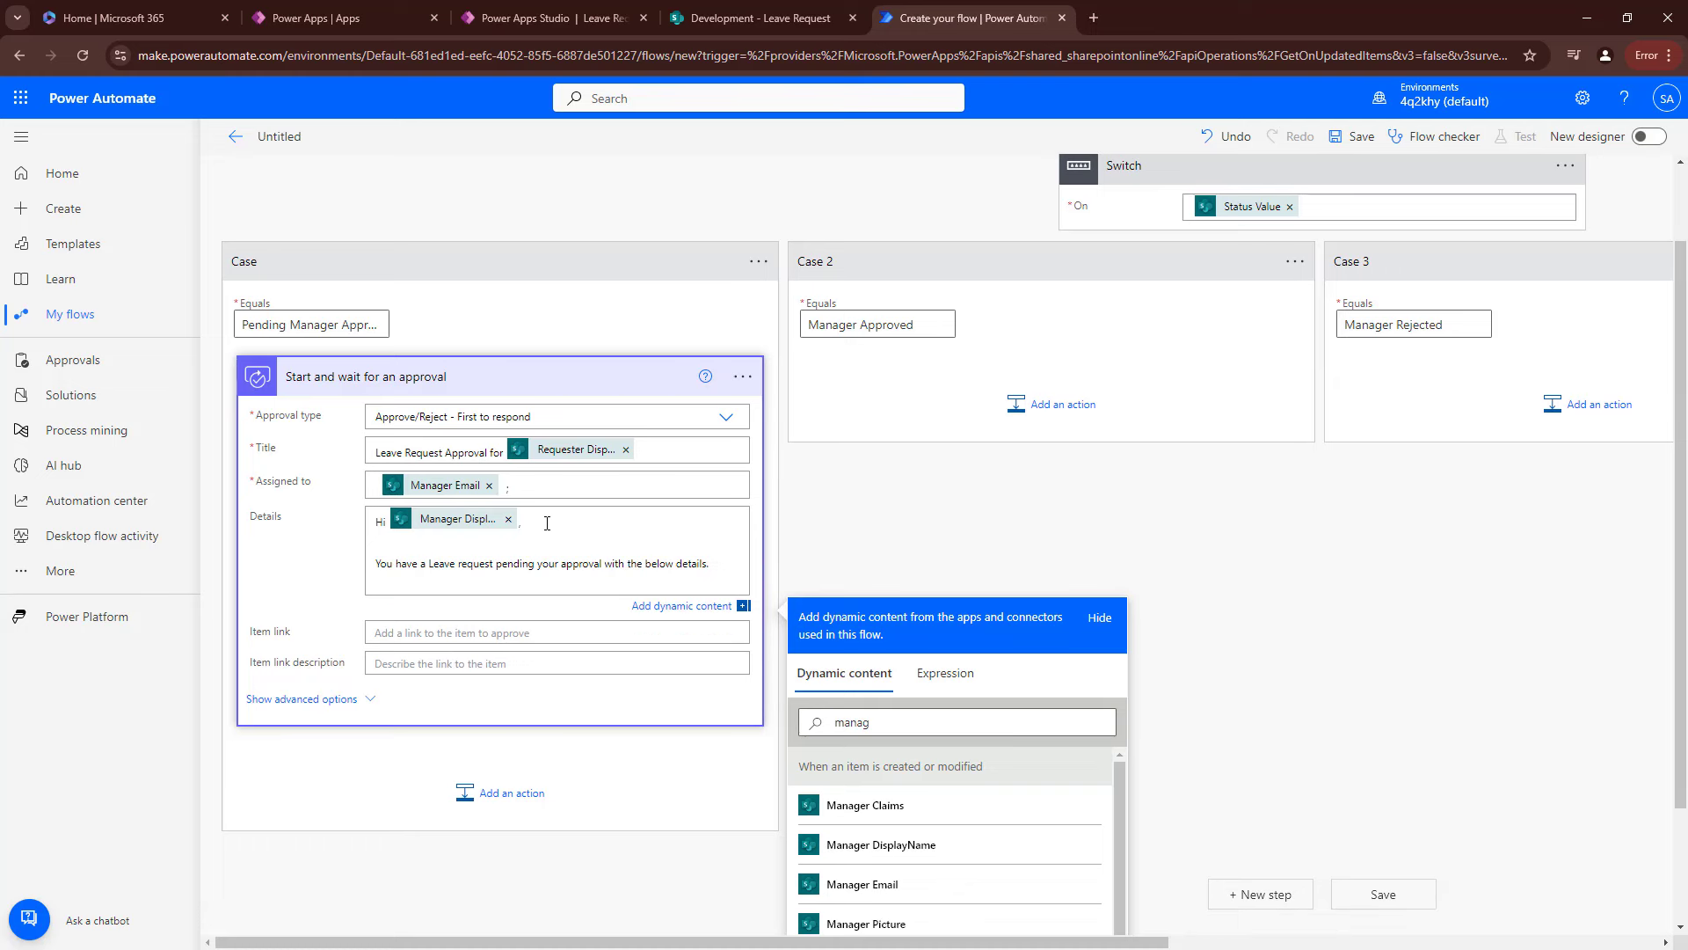
pyautogui.press('Return')
# Add the label lines "Requestor:", "Date:" and "Number of Days:" beneath the message in the approval's Details.
pyautogui.write('Reque')
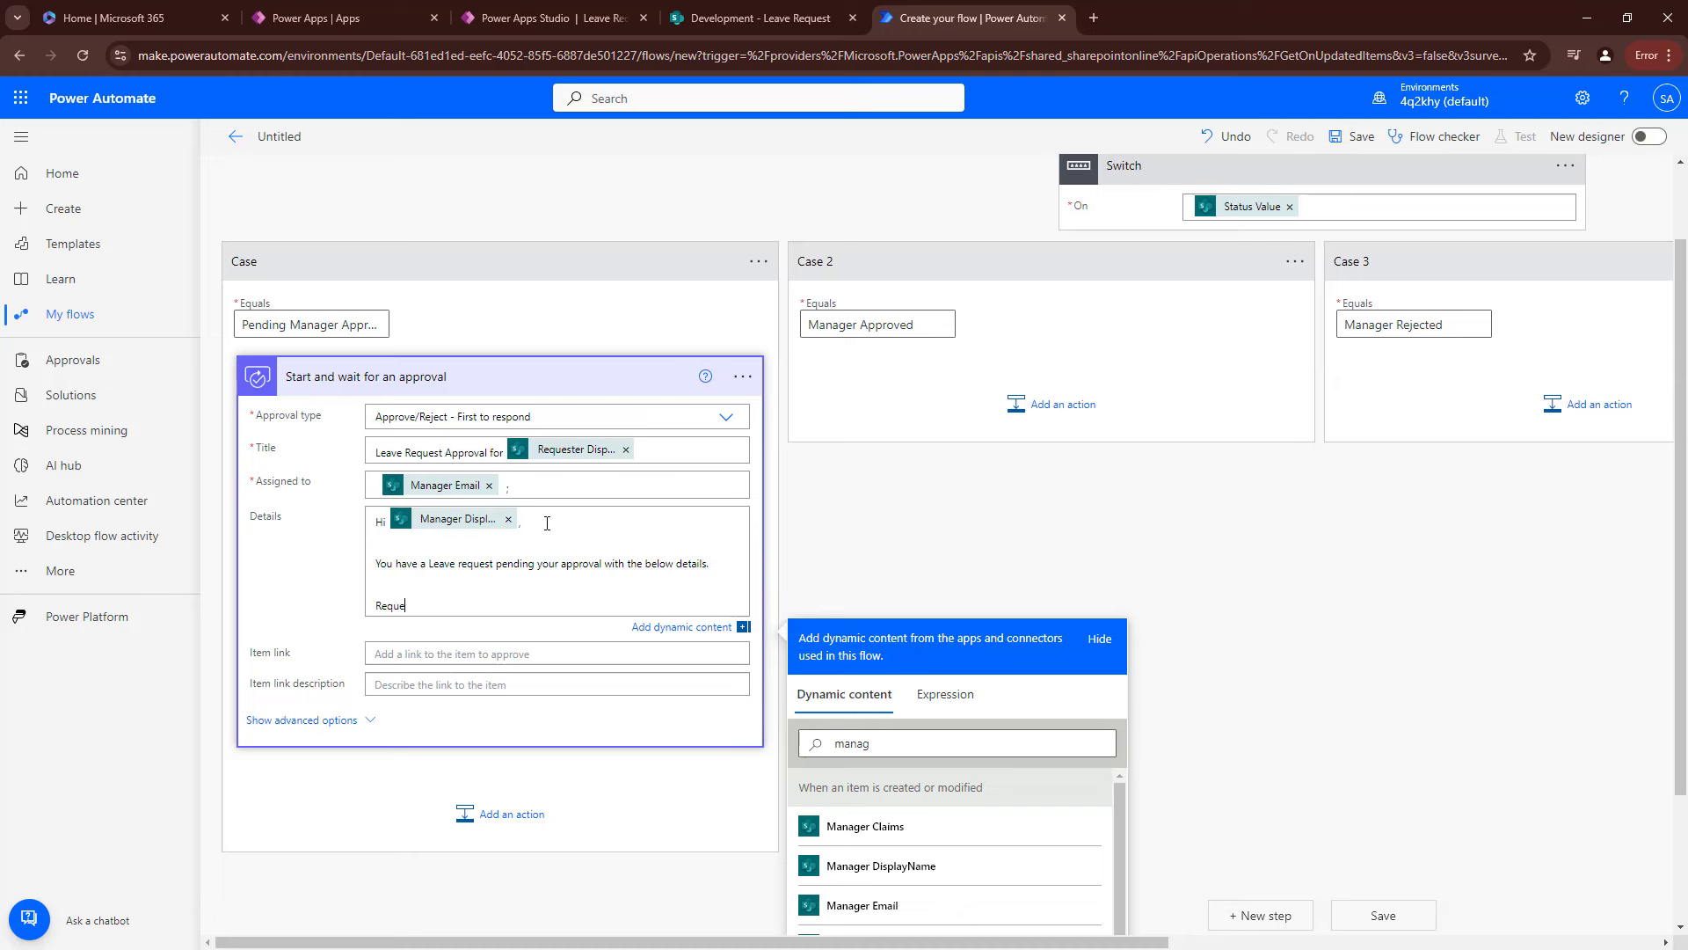
pyautogui.write('stor:')
pyautogui.press('Return')
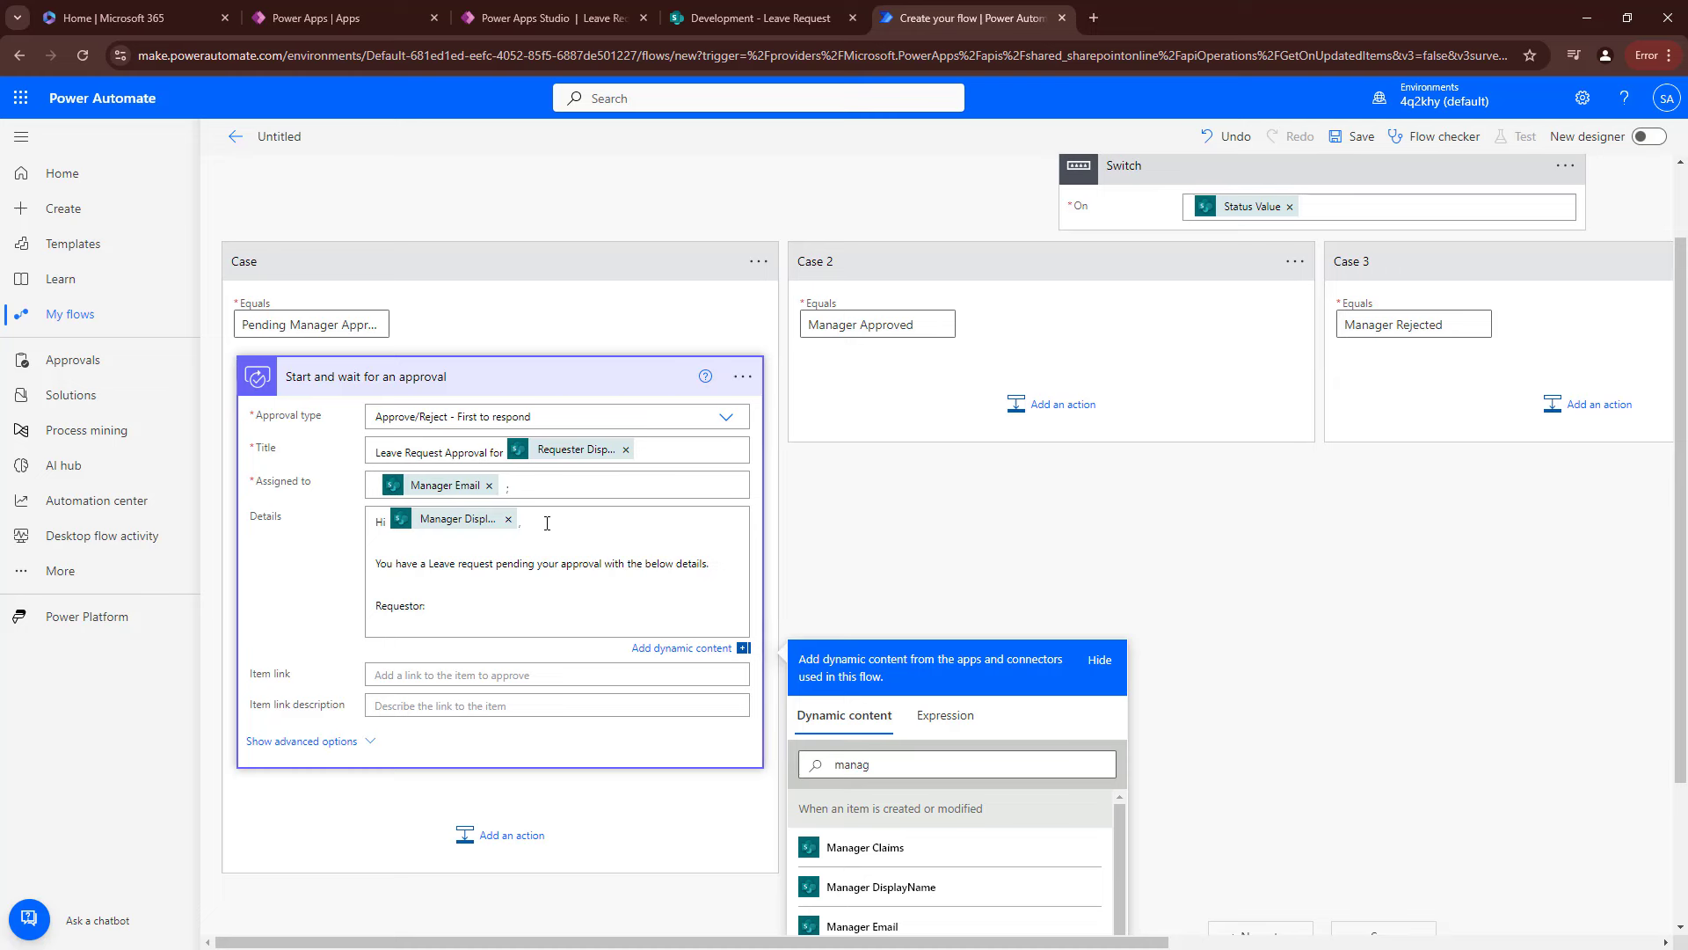
pyautogui.write('Date:')
pyautogui.press('Return')
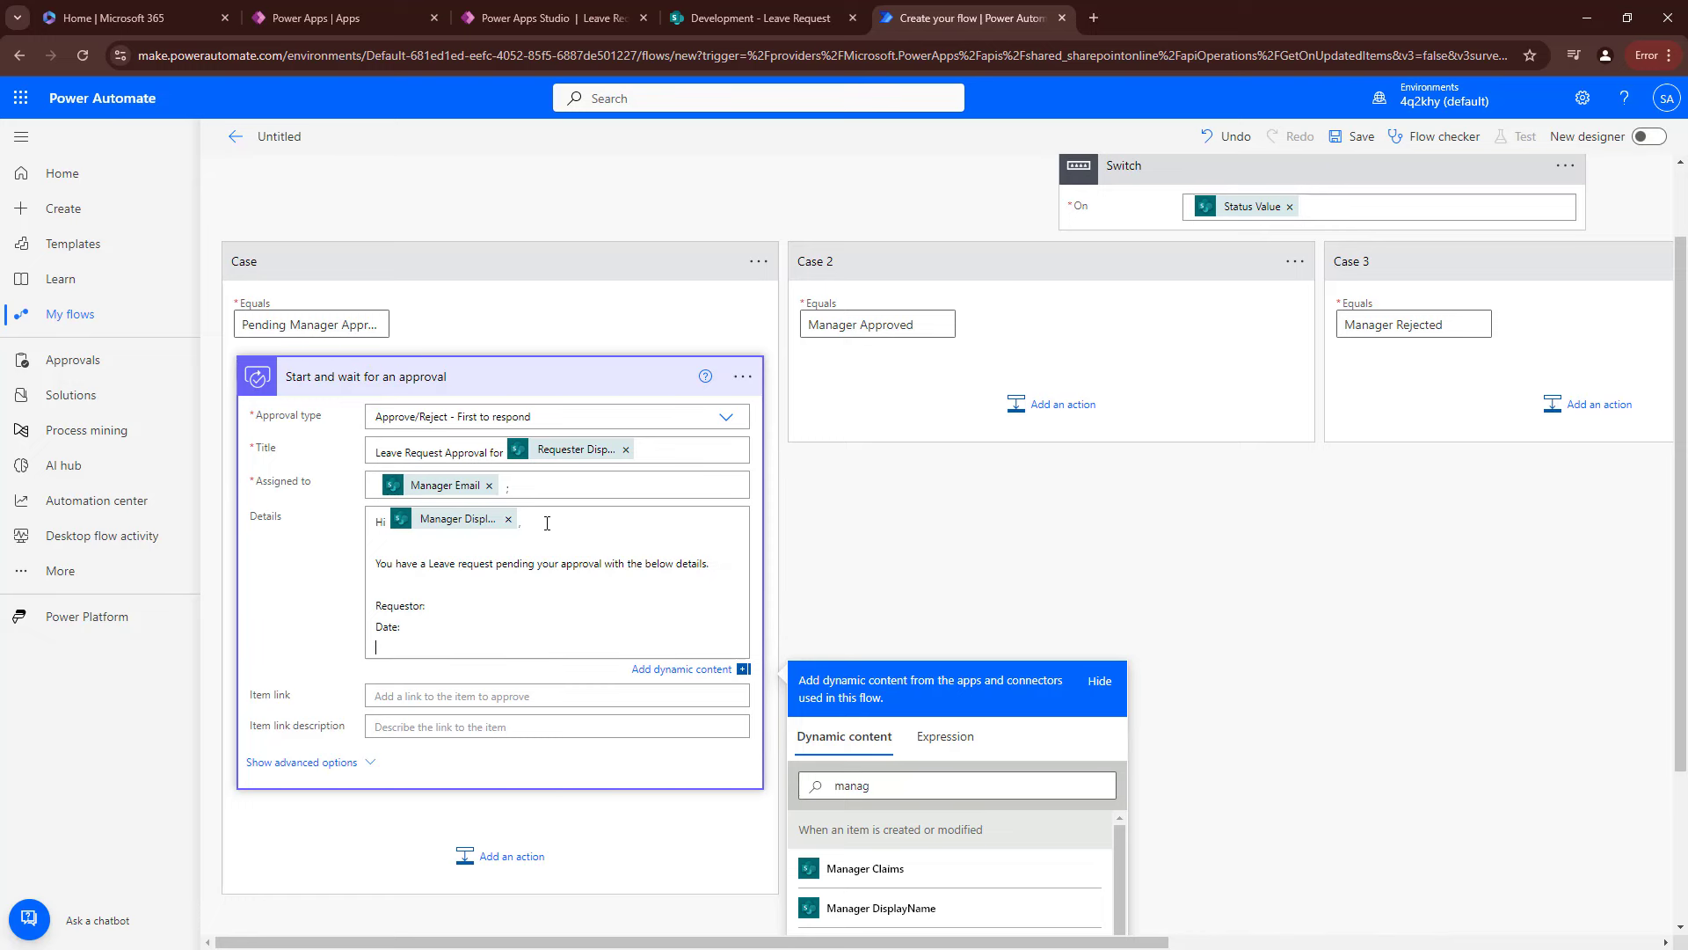
pyautogui.write('Number of Days:')
pyautogui.press('Return')
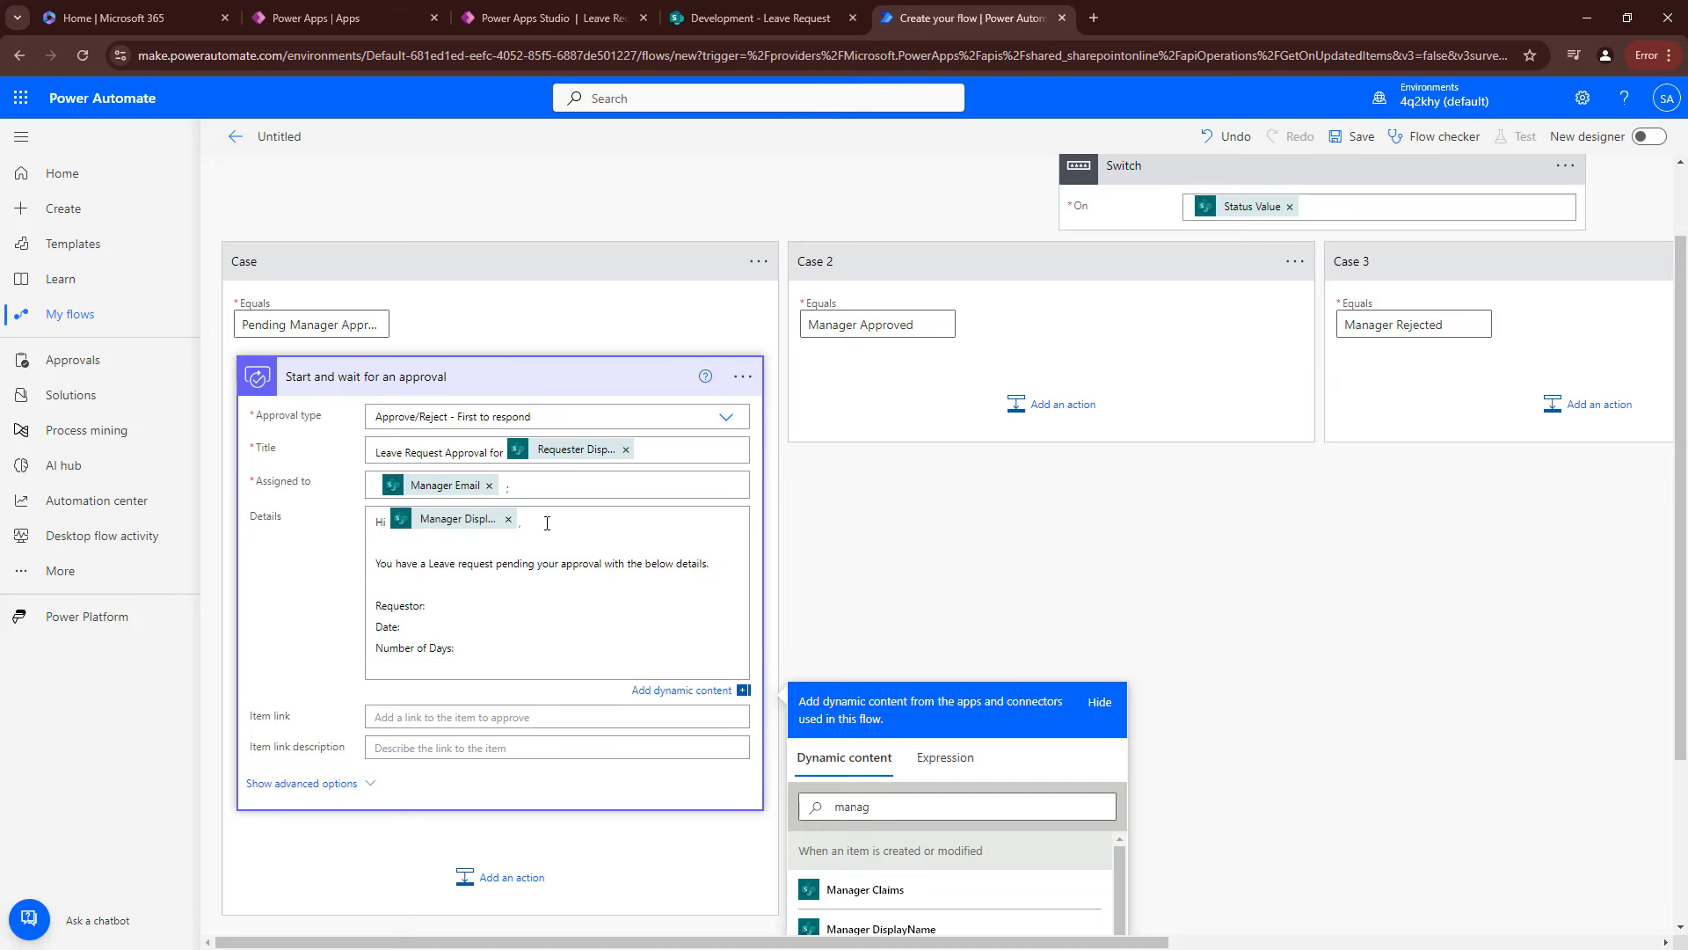
# Check the request form's fields in Power Apps Studio and add "Department:" and "Leave Type:" lines to the Details of the Power Automate approval.
pyautogui.click(376, 11)
pyautogui.click(539, 10)
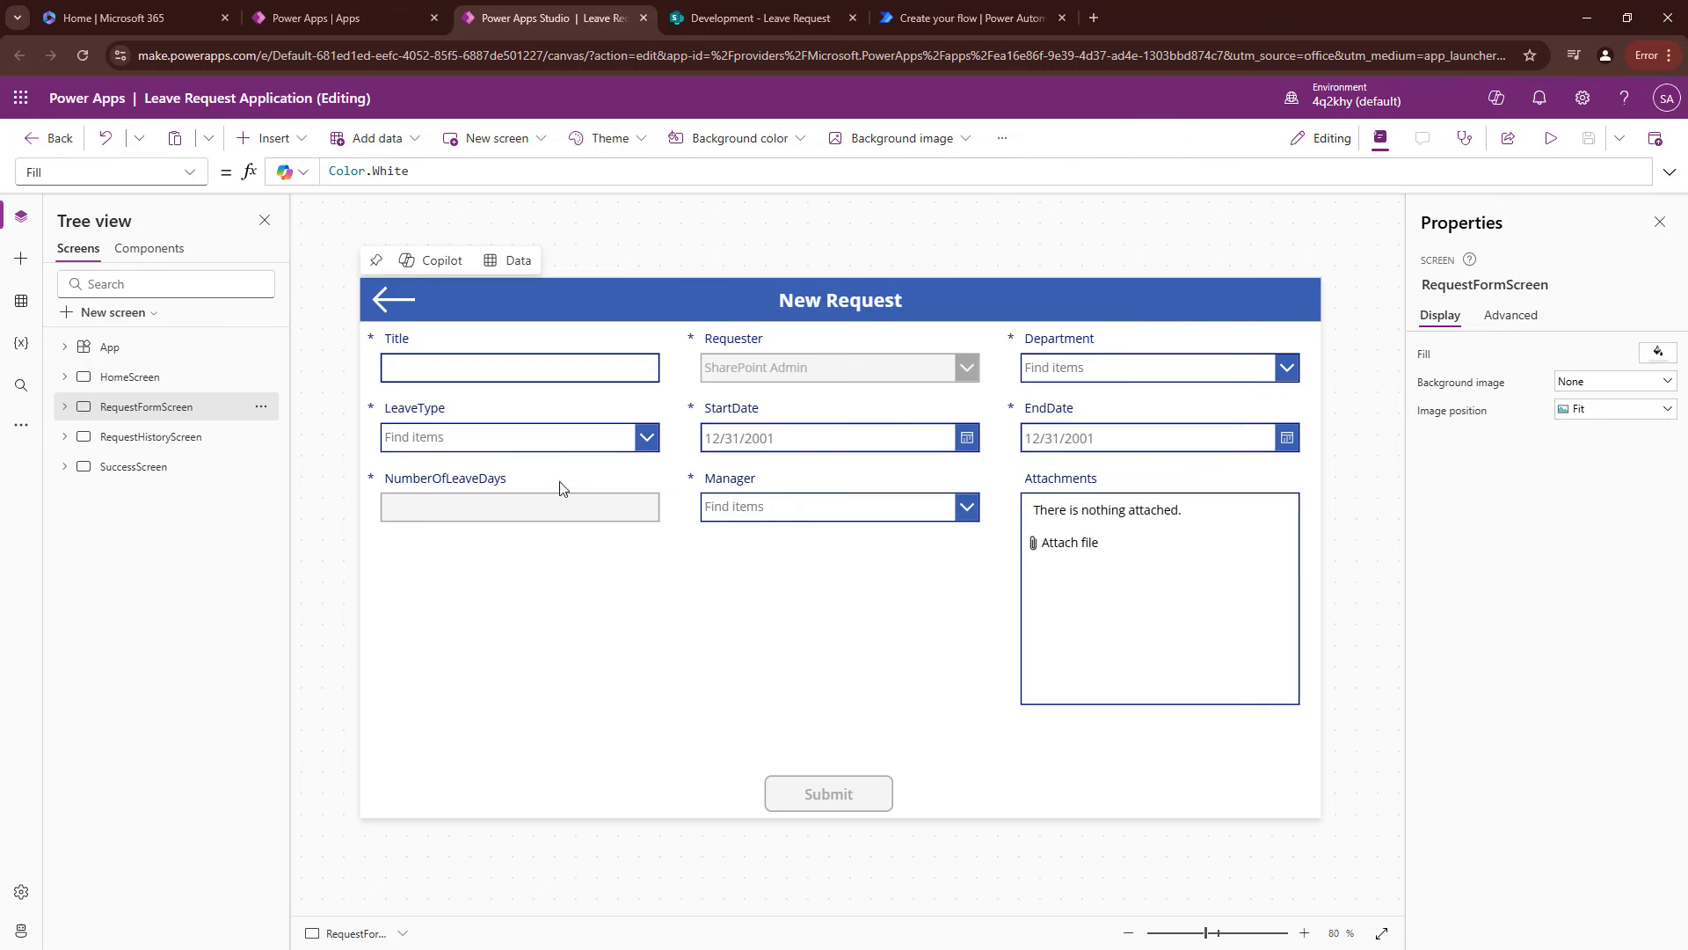
pyautogui.click(947, 11)
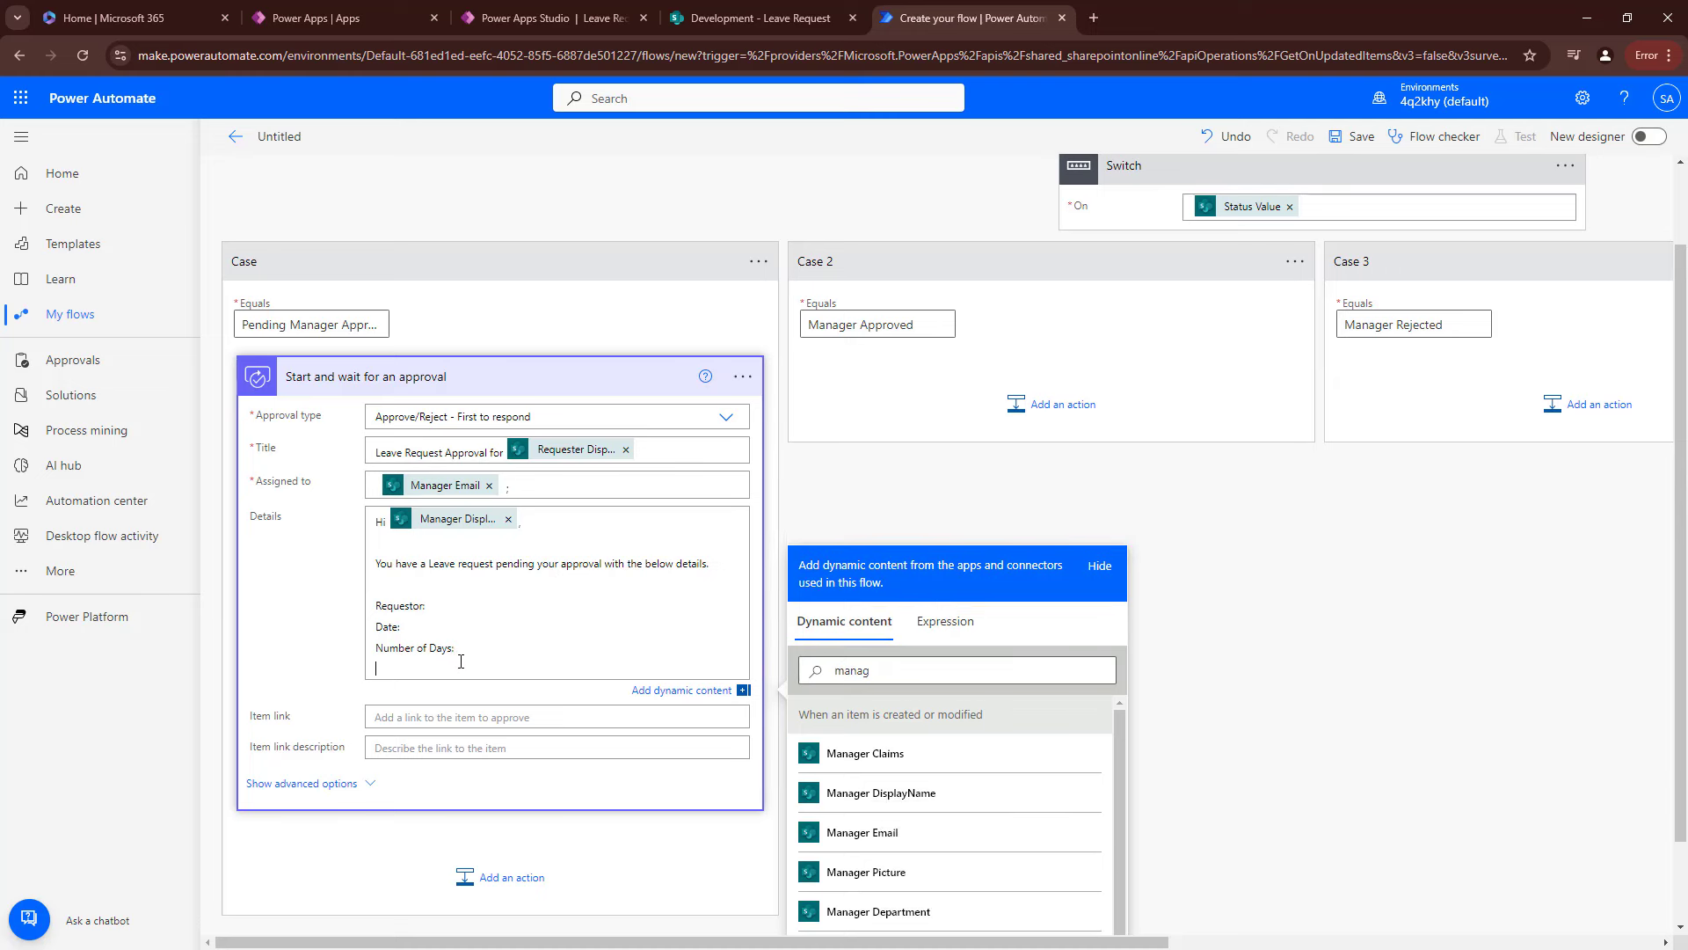
pyautogui.write('Department:')
pyautogui.press('Return')
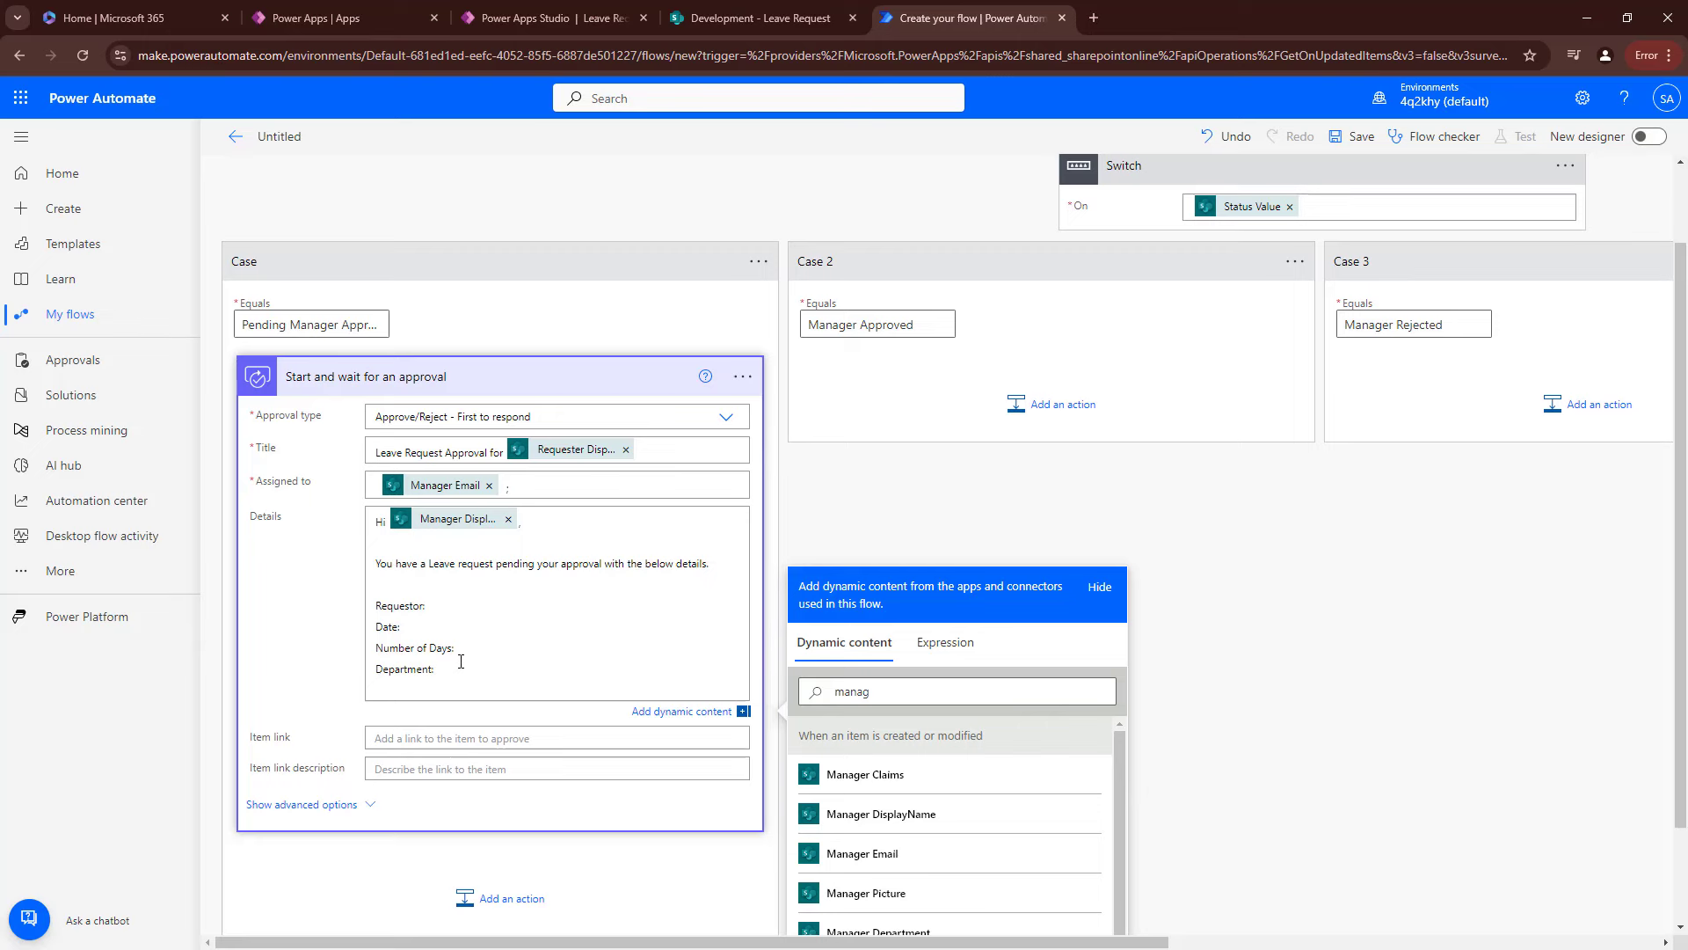
pyautogui.click(504, 7)
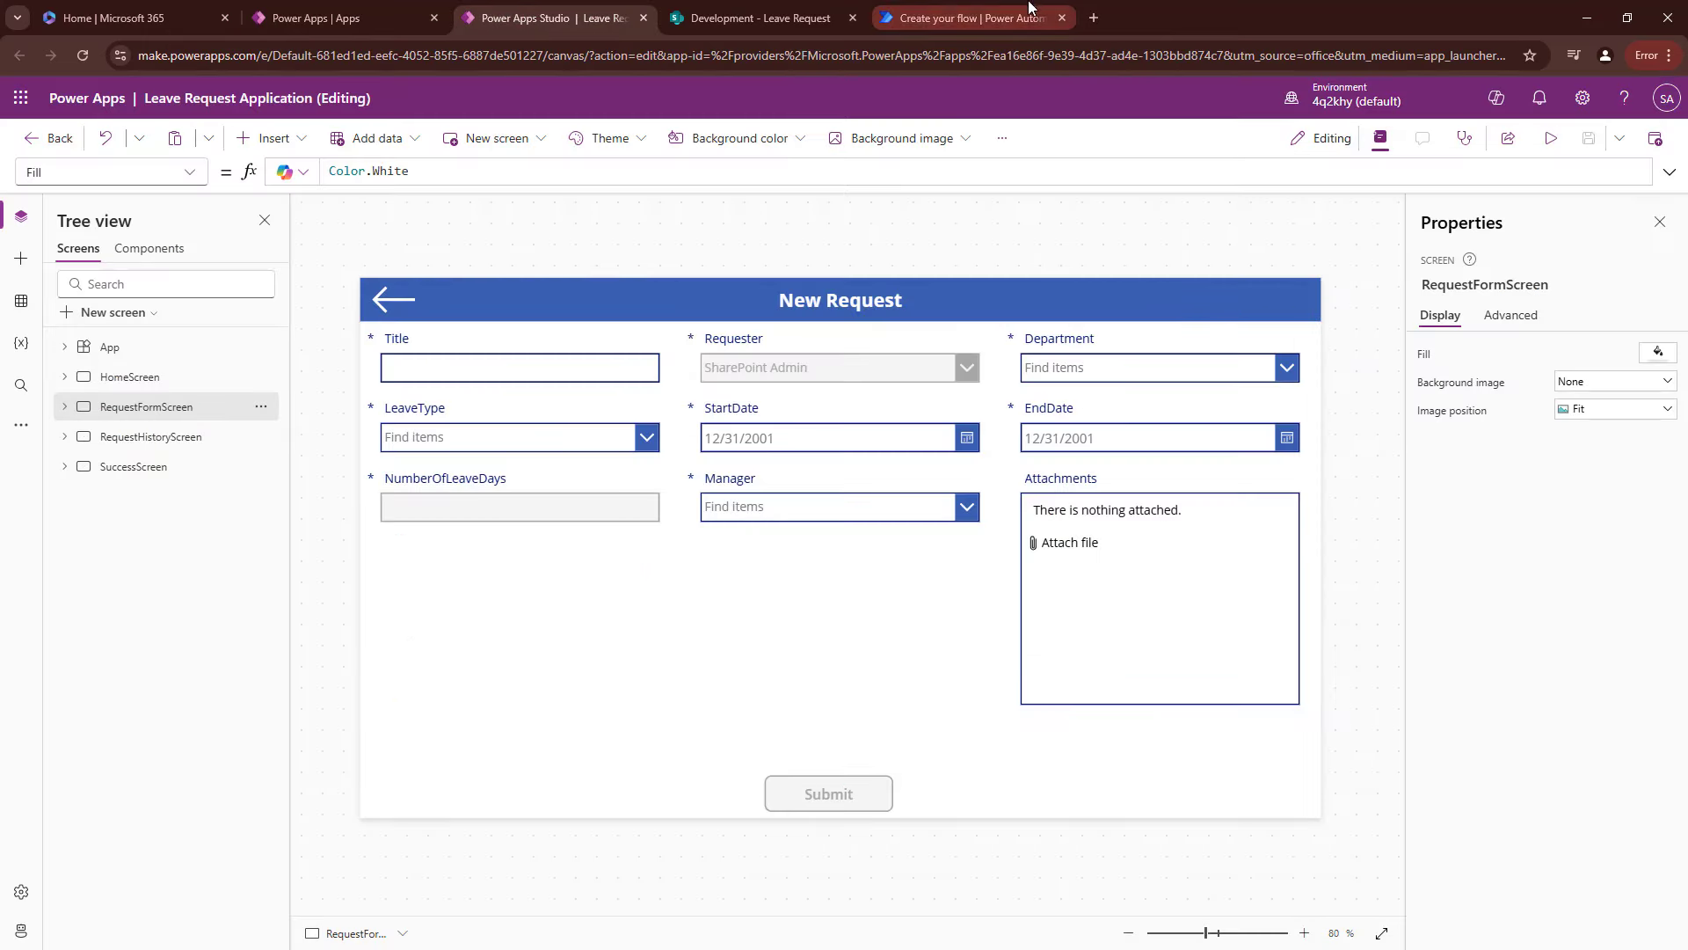
pyautogui.click(958, 13)
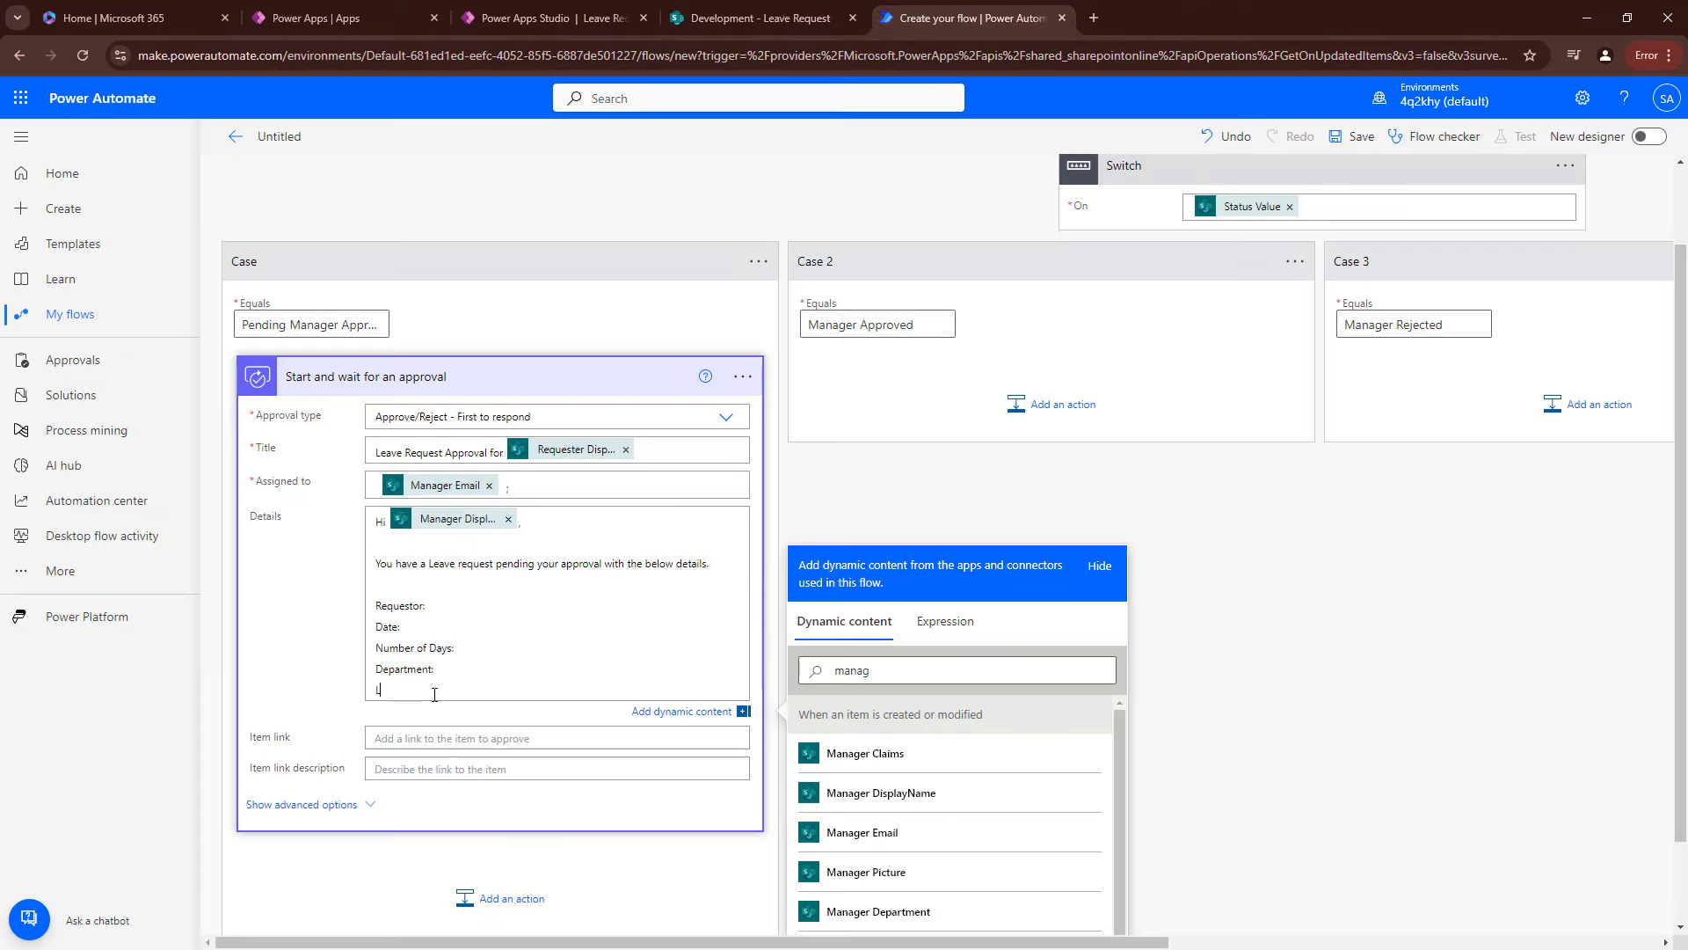
pyautogui.write('eave Type:')
# Insert the dynamic Requester DisplayName value after the Requestor label in the approval's Details.
pyautogui.moveTo(869, 671); pyautogui.dragTo(743, 667)
pyautogui.press('BackSpace')
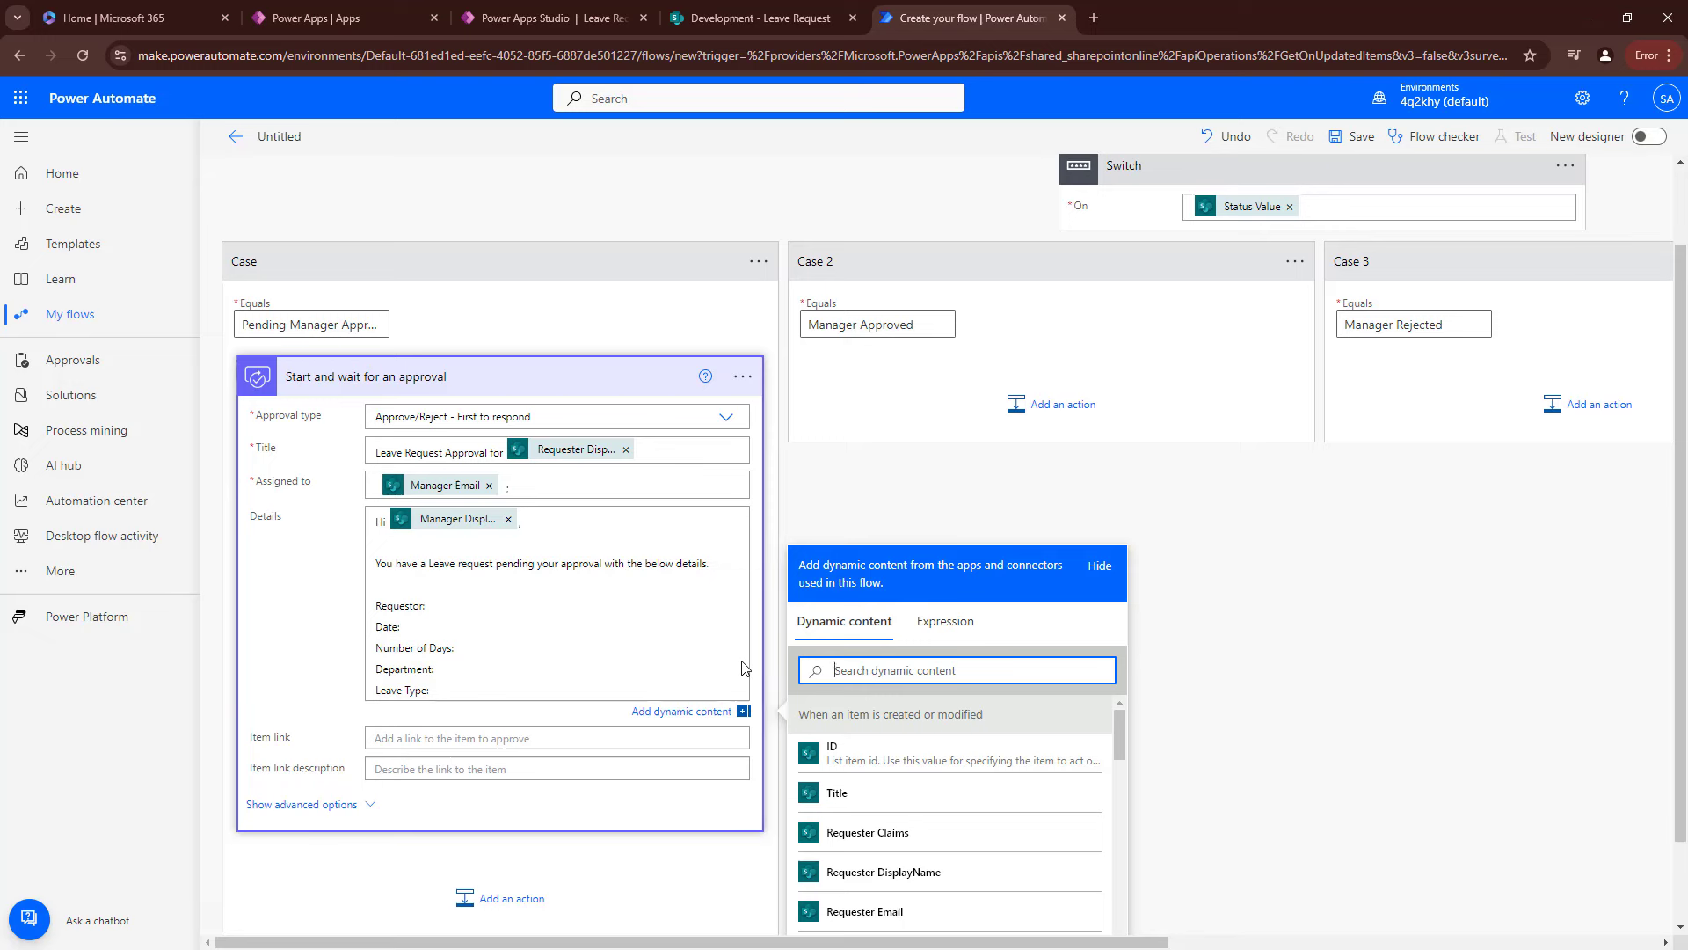
pyautogui.write('requ')
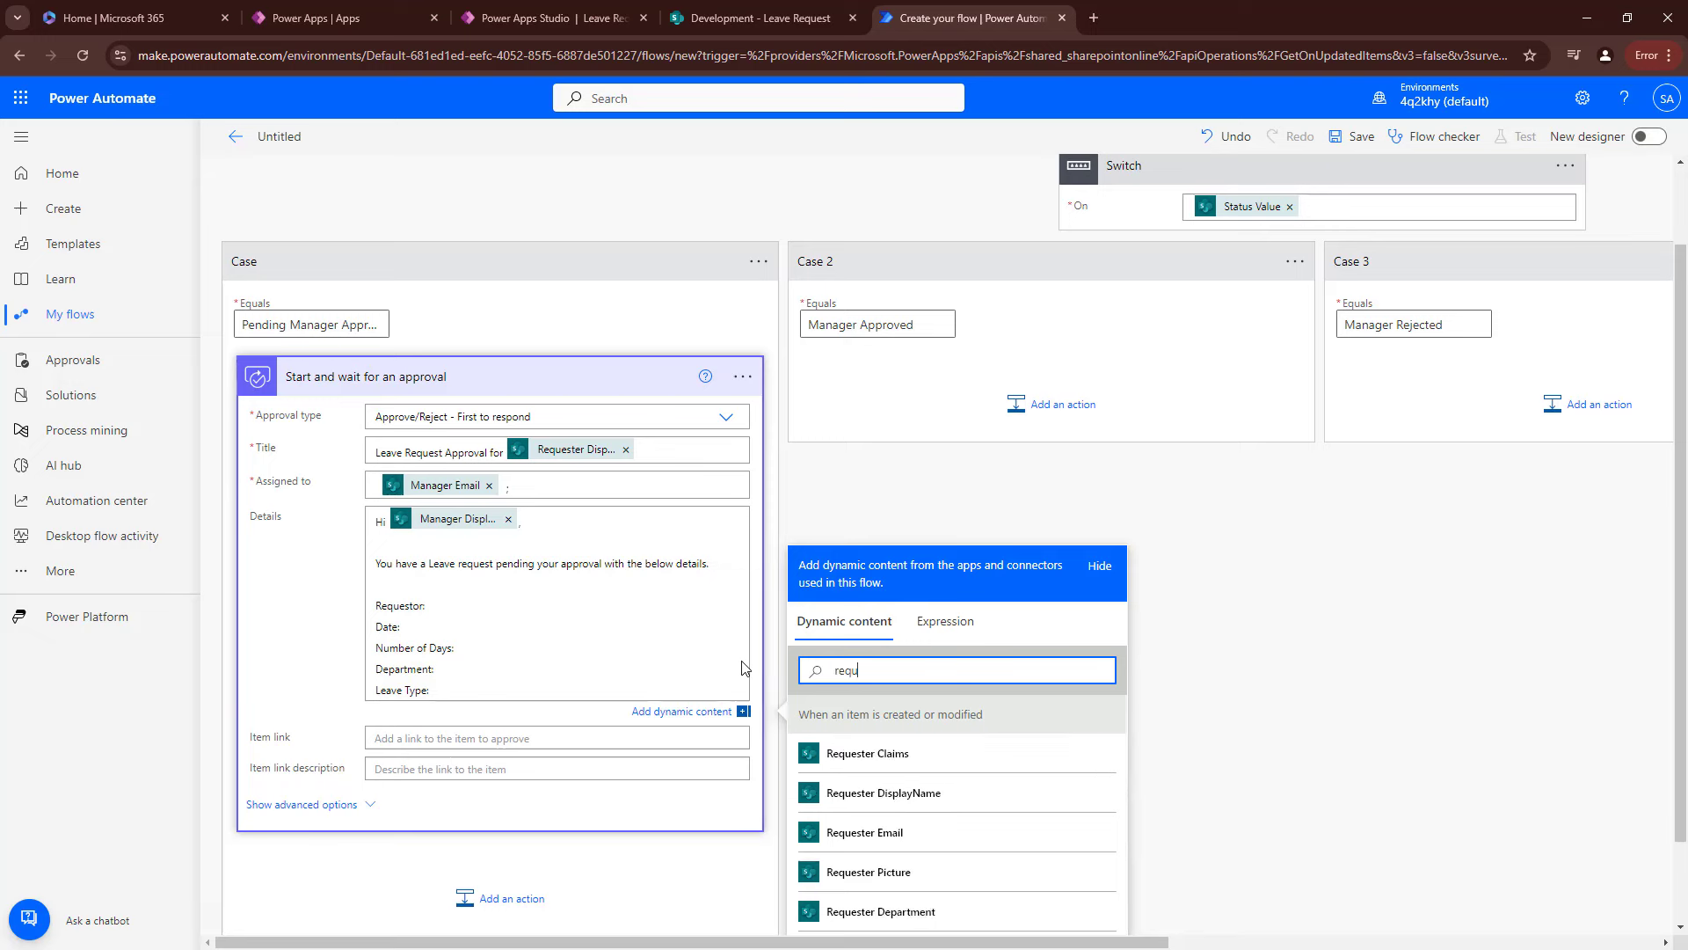
pyautogui.click(999, 800)
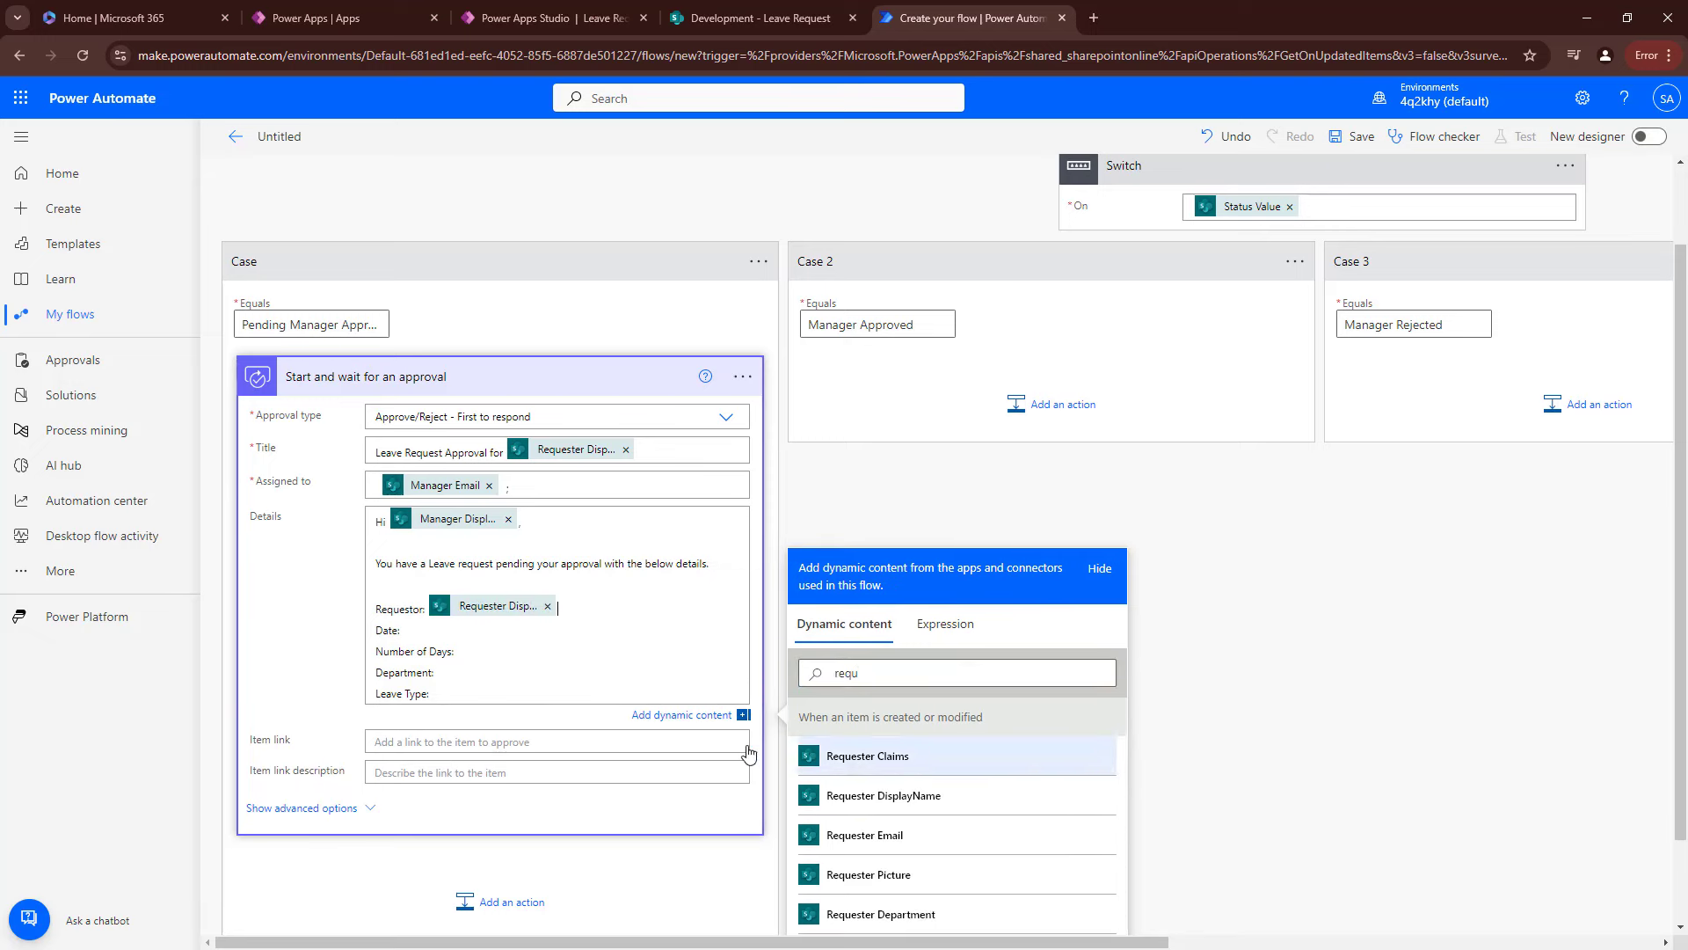
# Fill the Date line of the approval's Details with the dynamic StartDate and EndDate values separated by a hyphen.
pyautogui.click(834, 672)
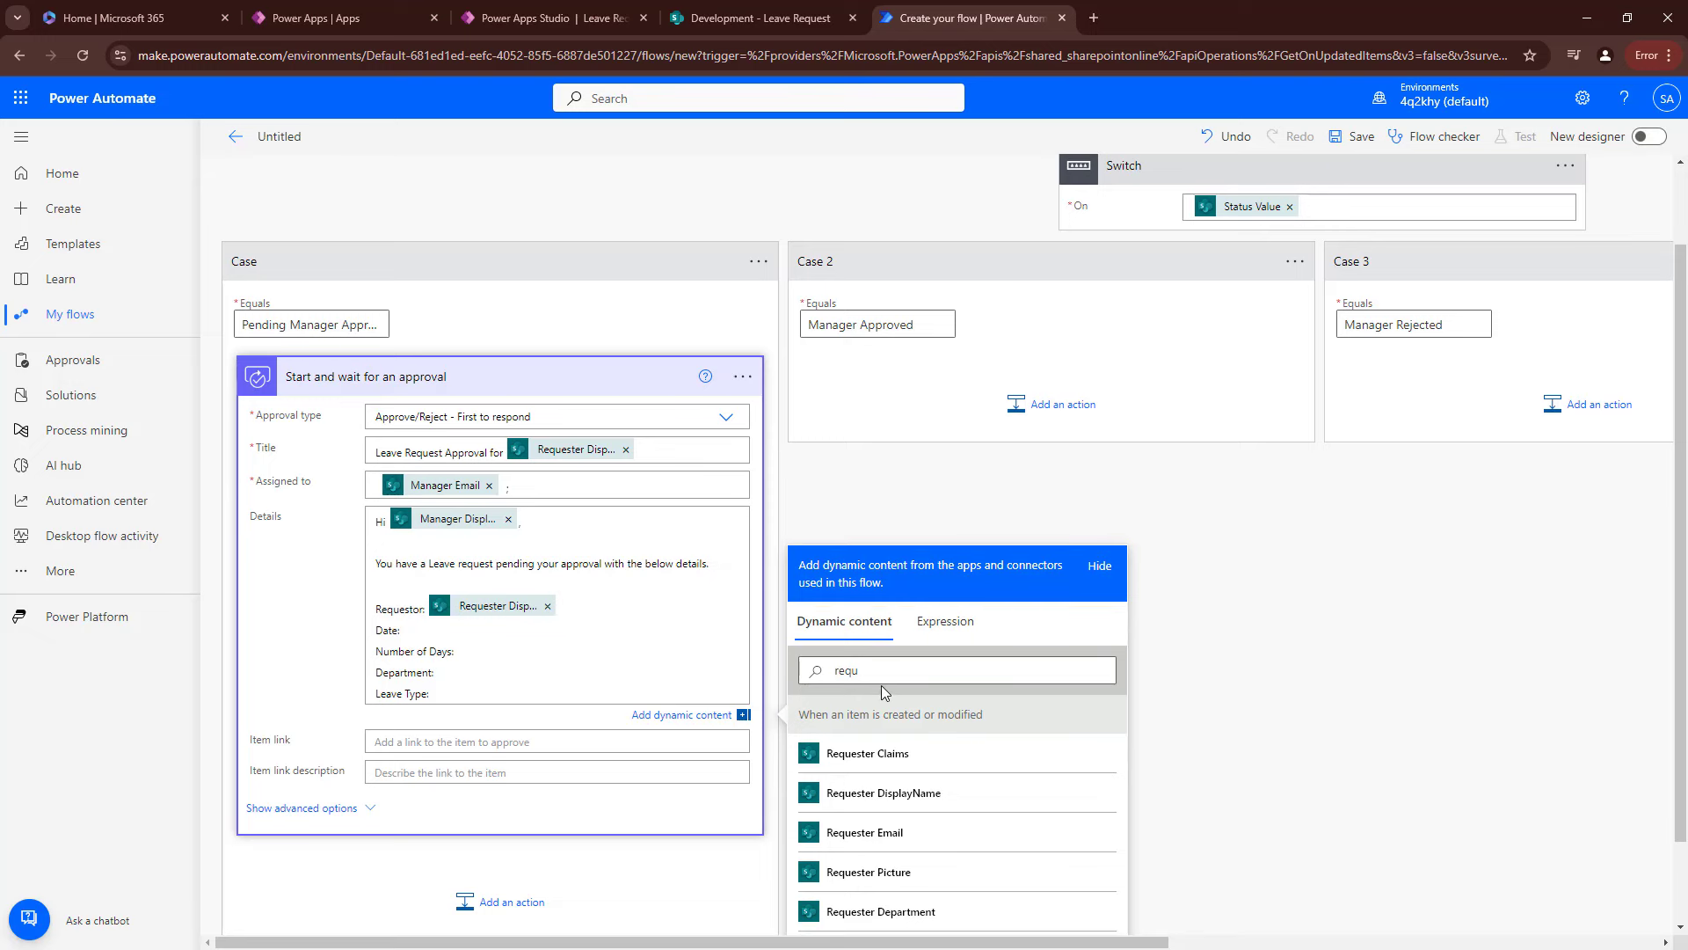
pyautogui.doubleClick(835, 673)
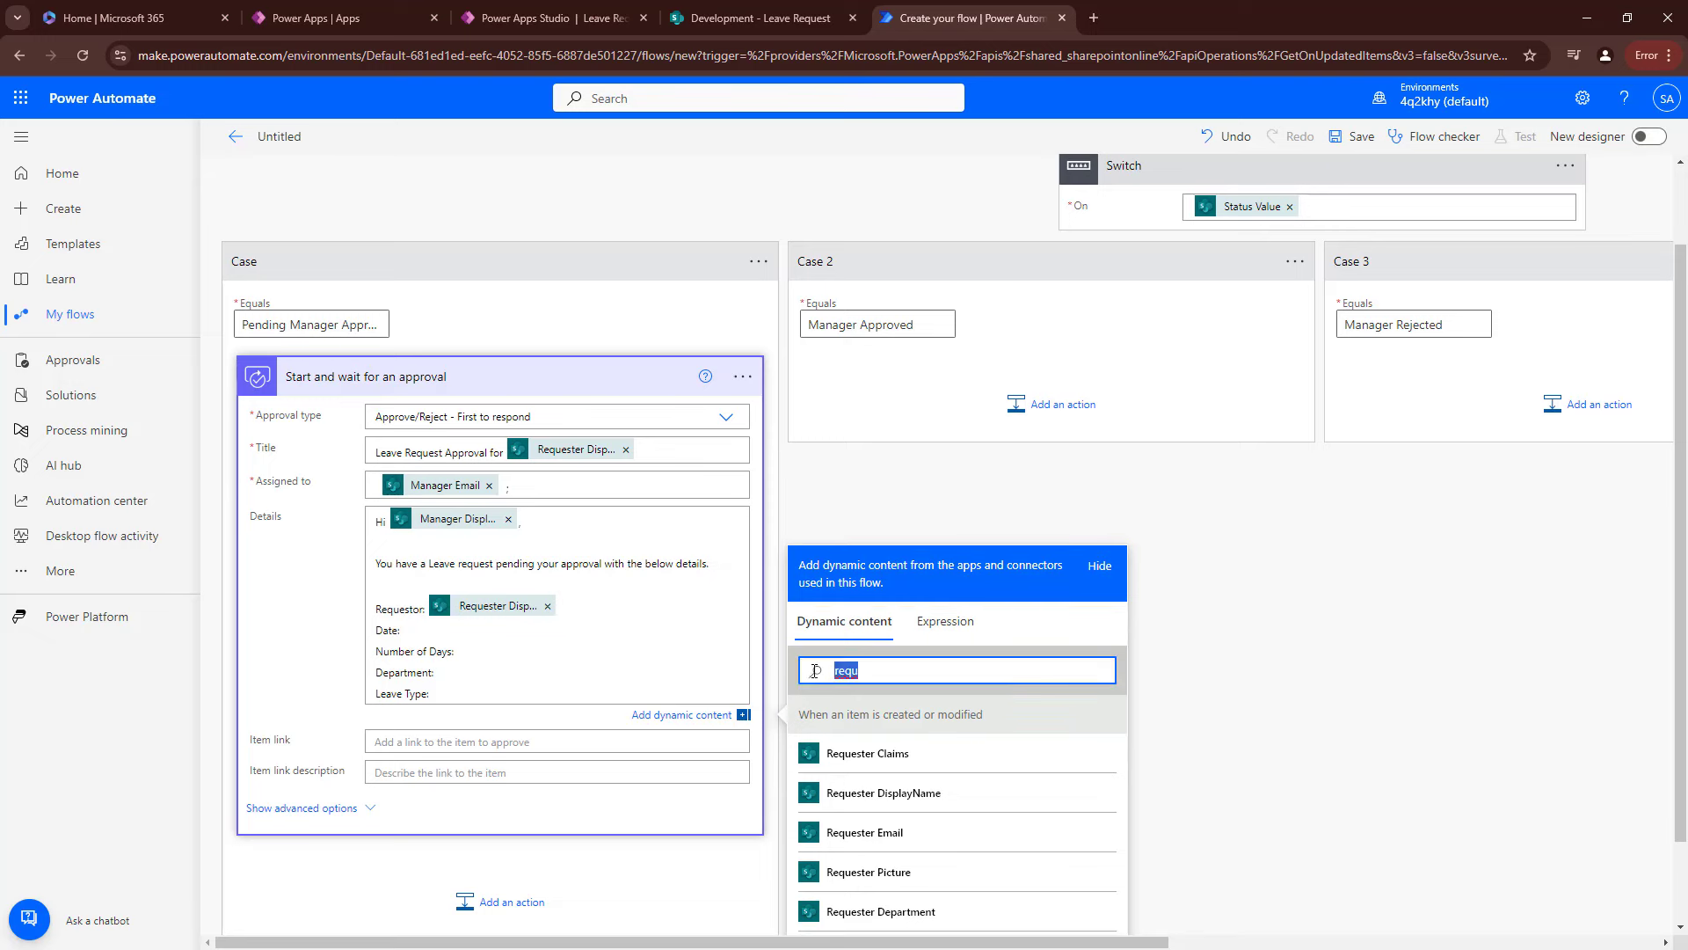
pyautogui.write('ar')
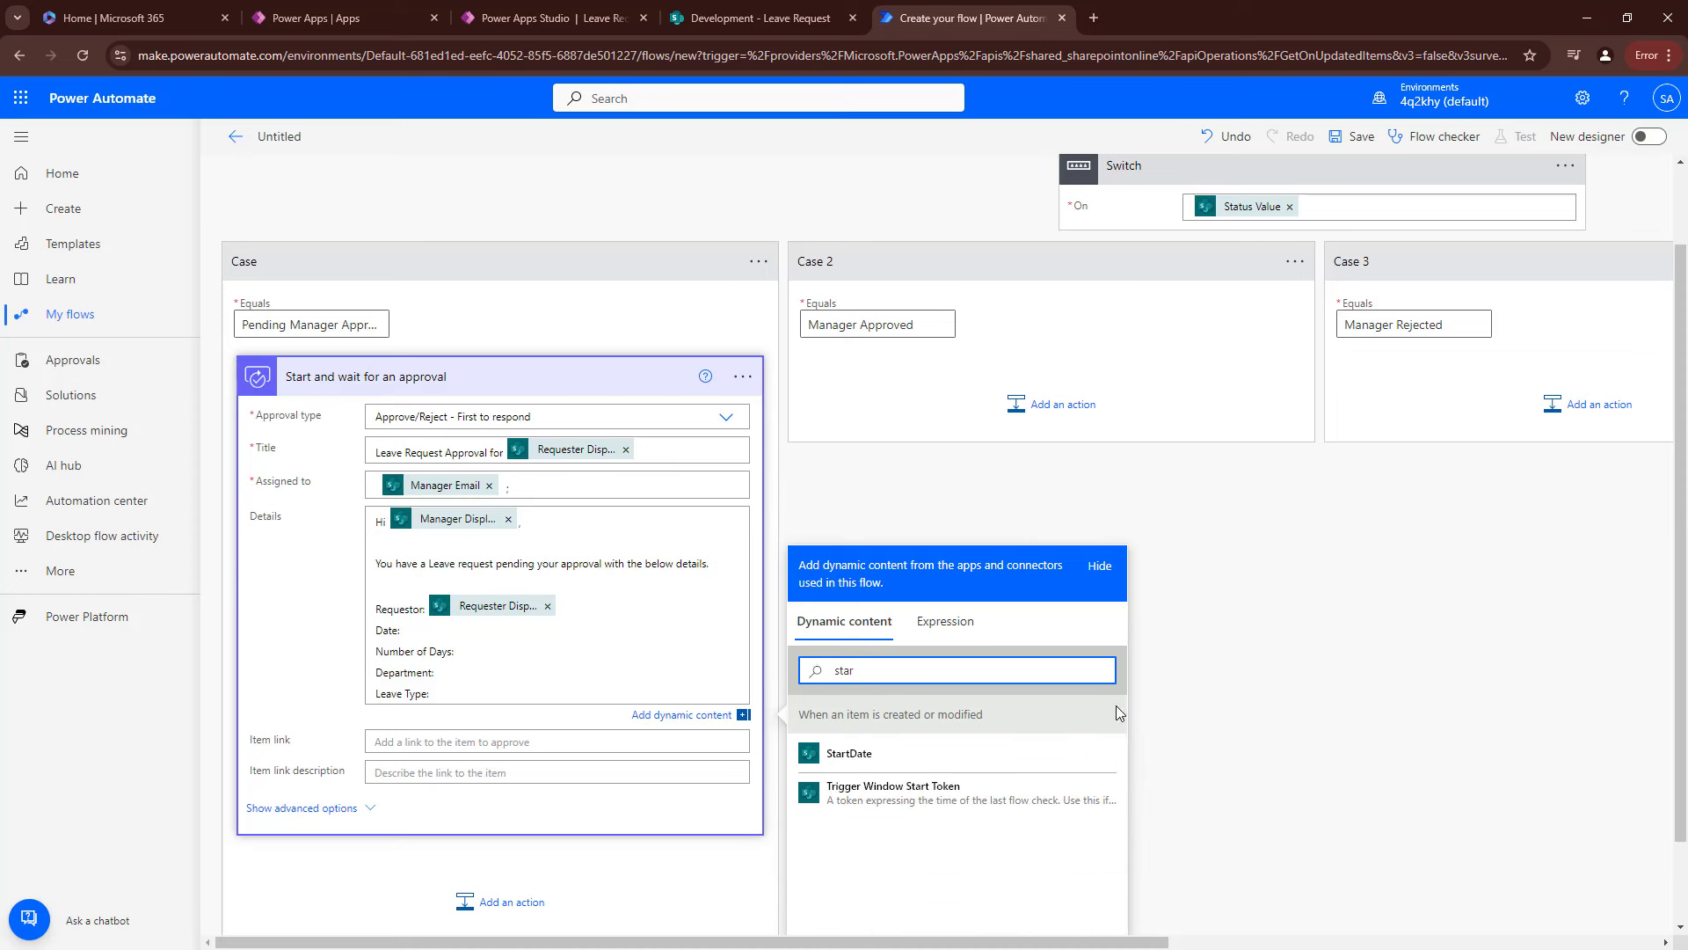
pyautogui.click(946, 756)
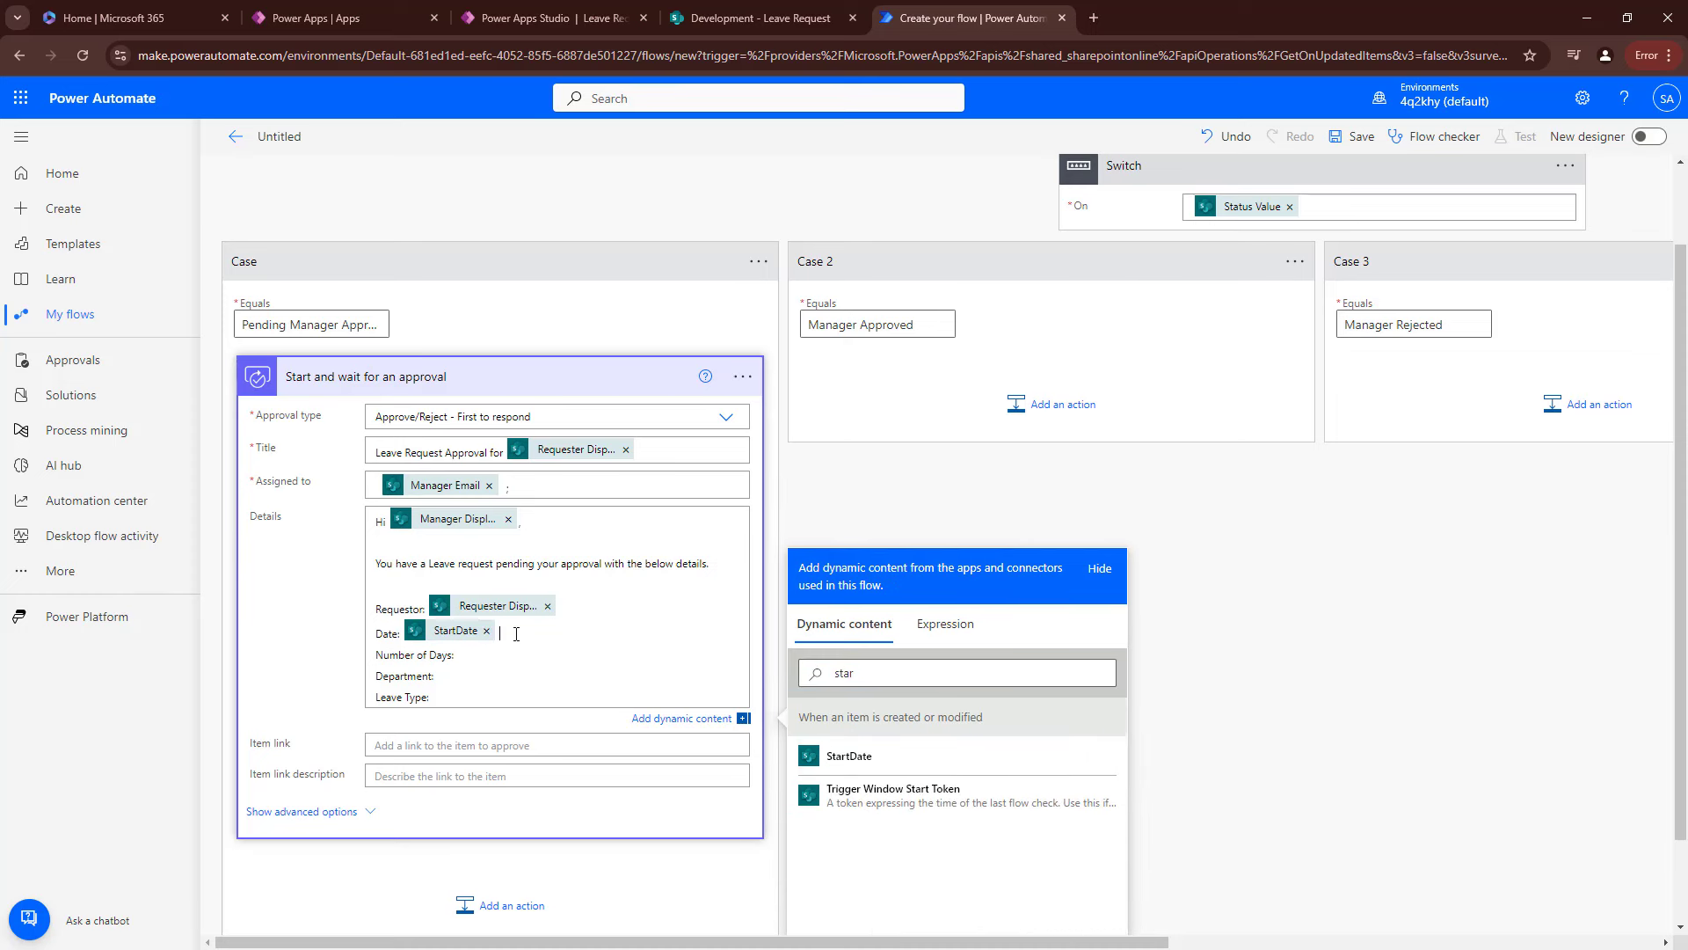
pyautogui.moveTo(870, 673); pyautogui.dragTo(798, 676)
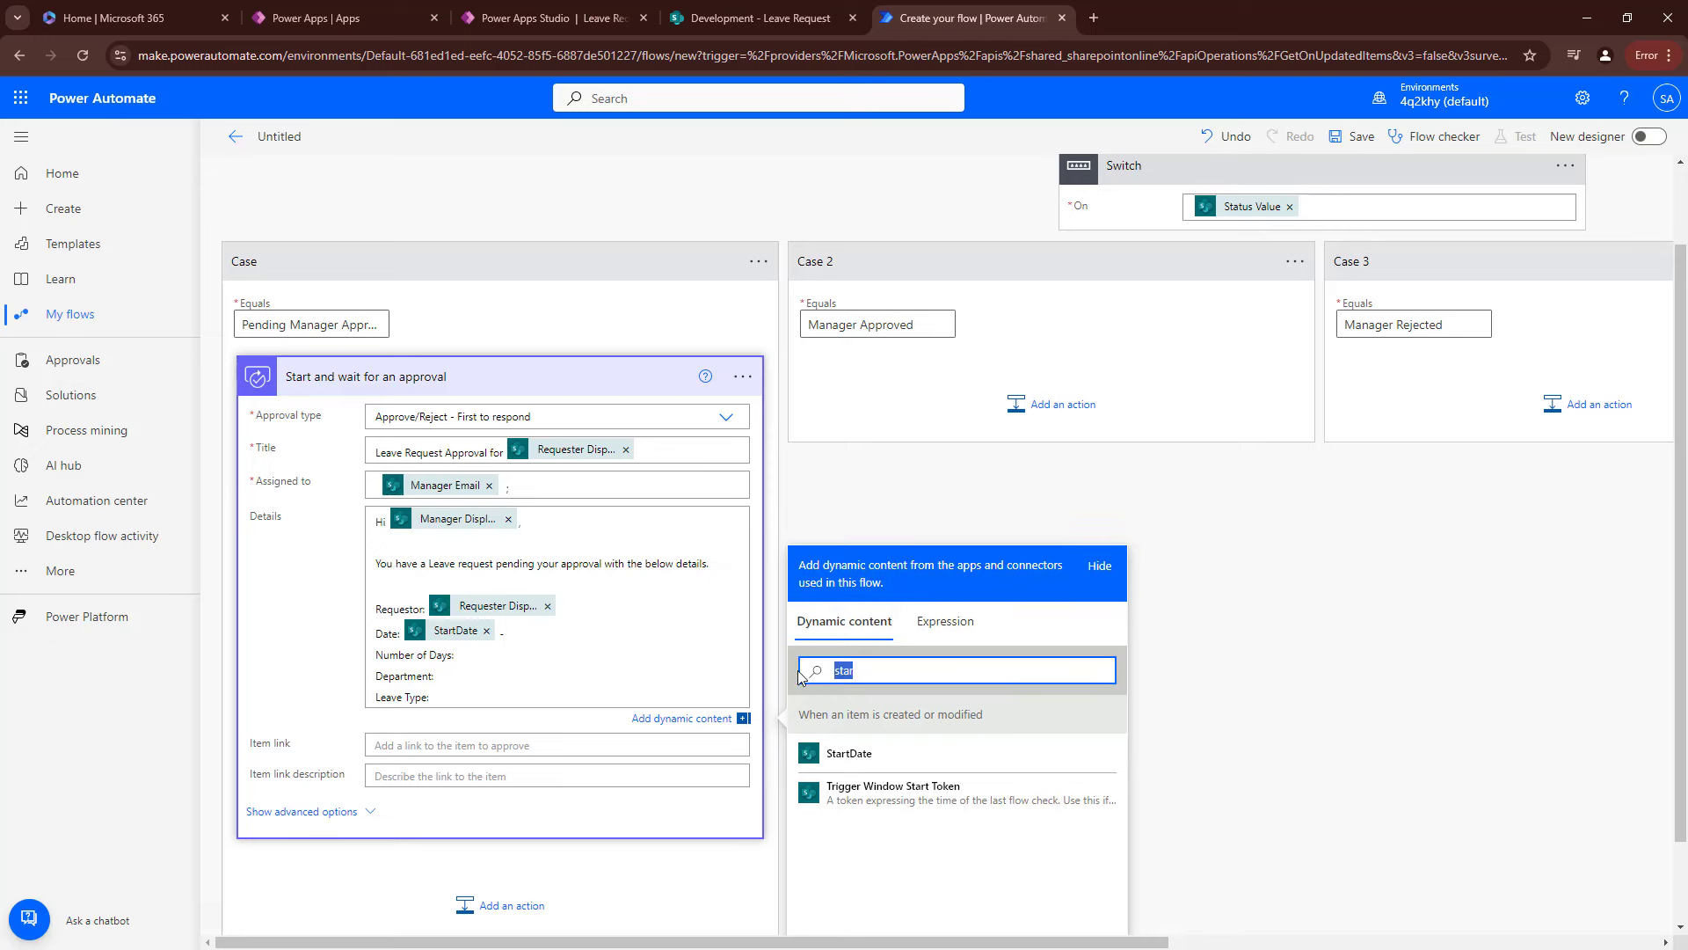
pyautogui.write('end')
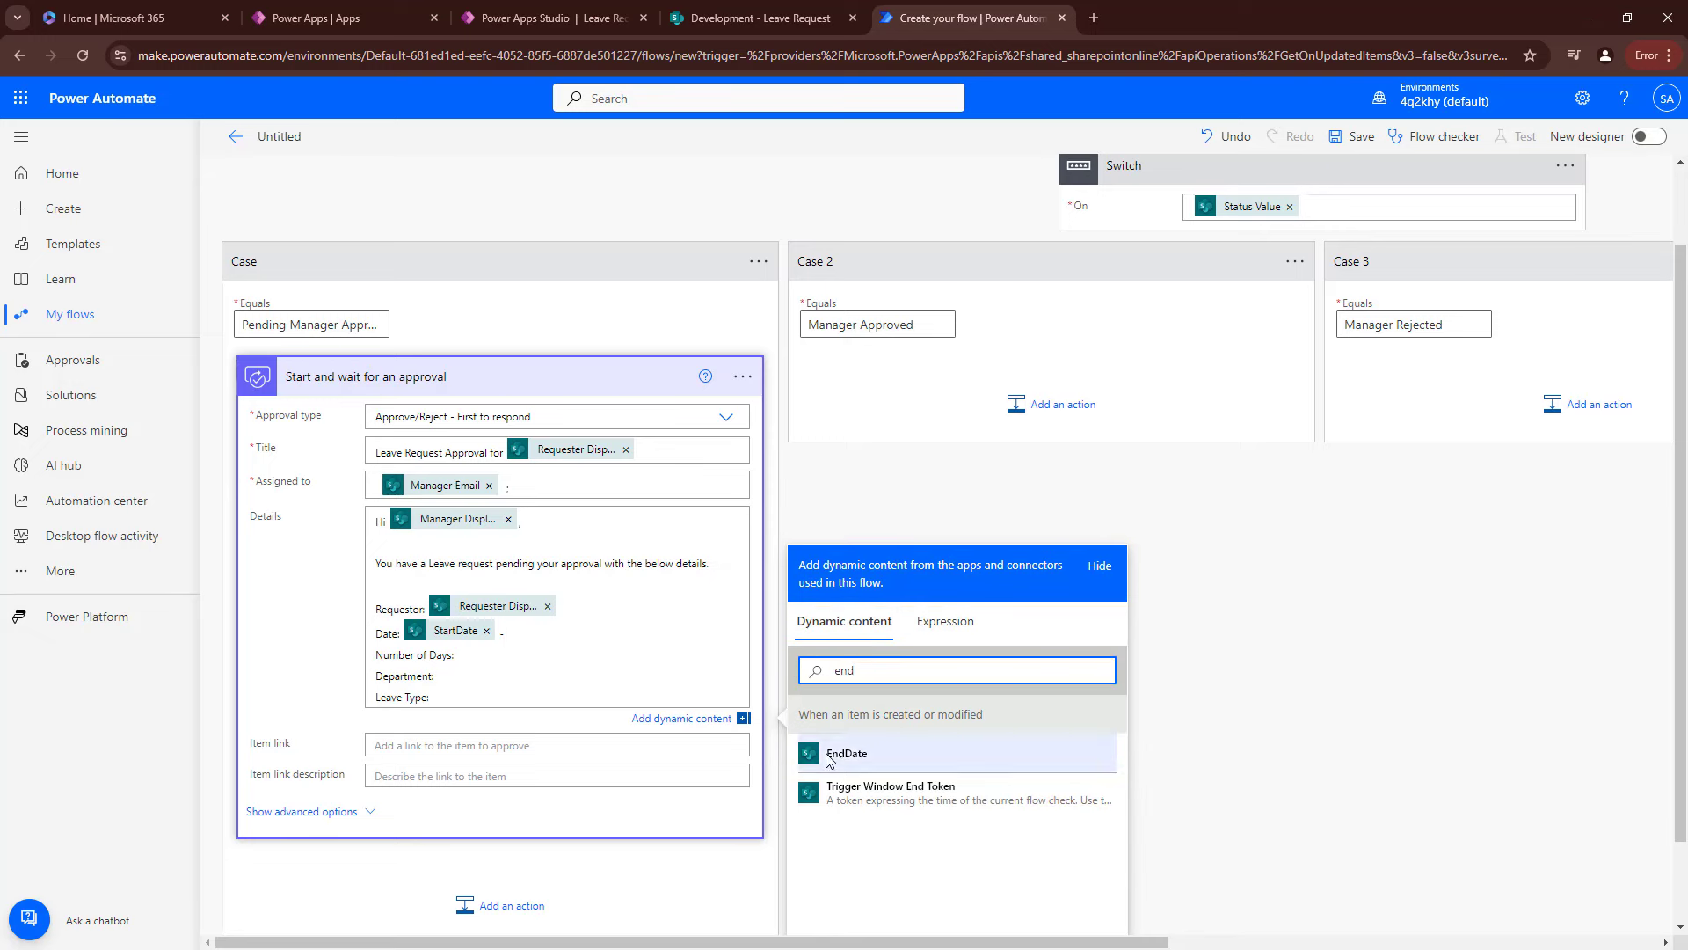
pyautogui.click(830, 756)
# Insert the dynamic NumberOfLeaveDays value after the Number of Days label in the approval's Details.
pyautogui.click(486, 657)
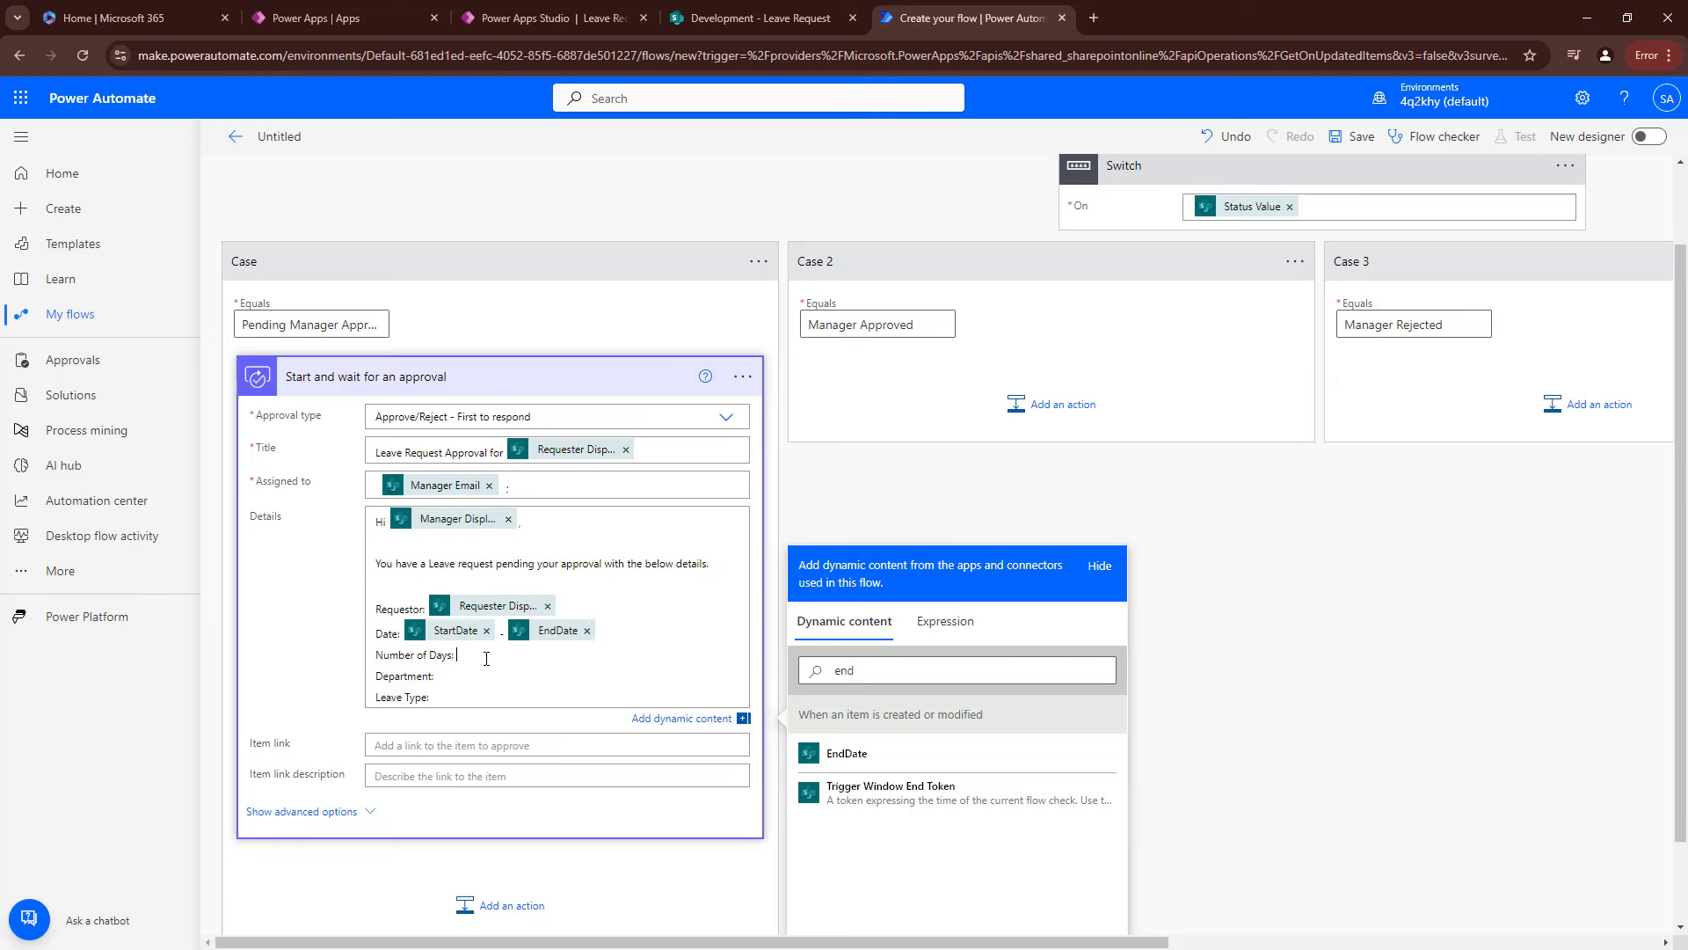
pyautogui.moveTo(872, 671); pyautogui.dragTo(741, 669)
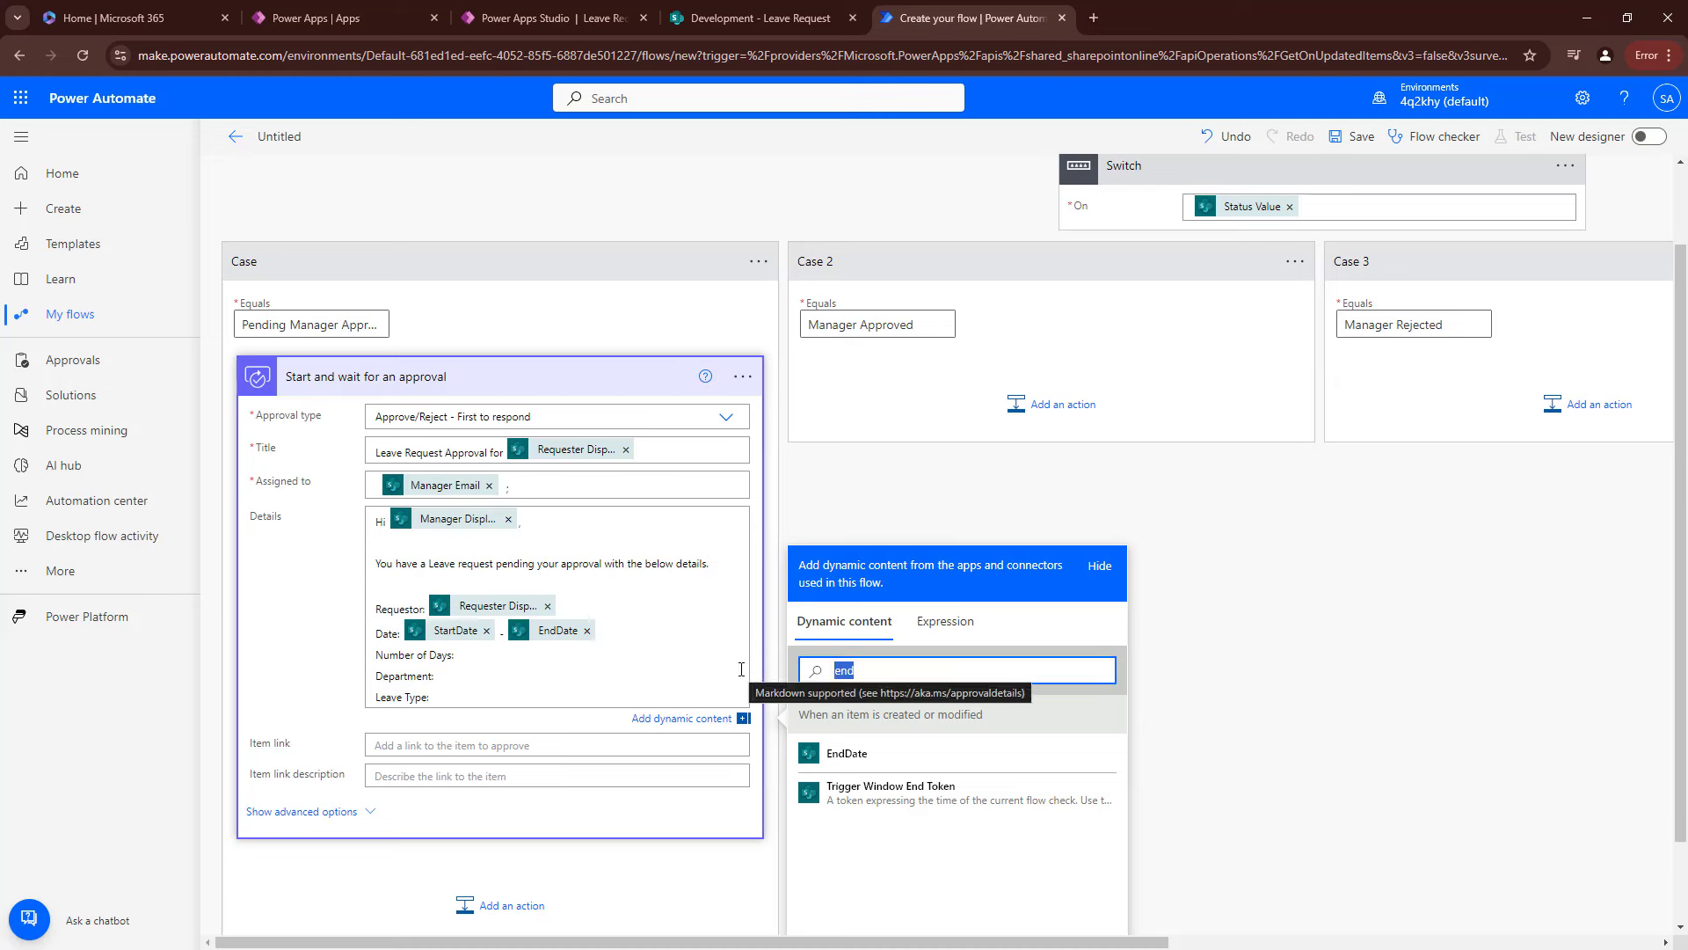
pyautogui.write('lea')
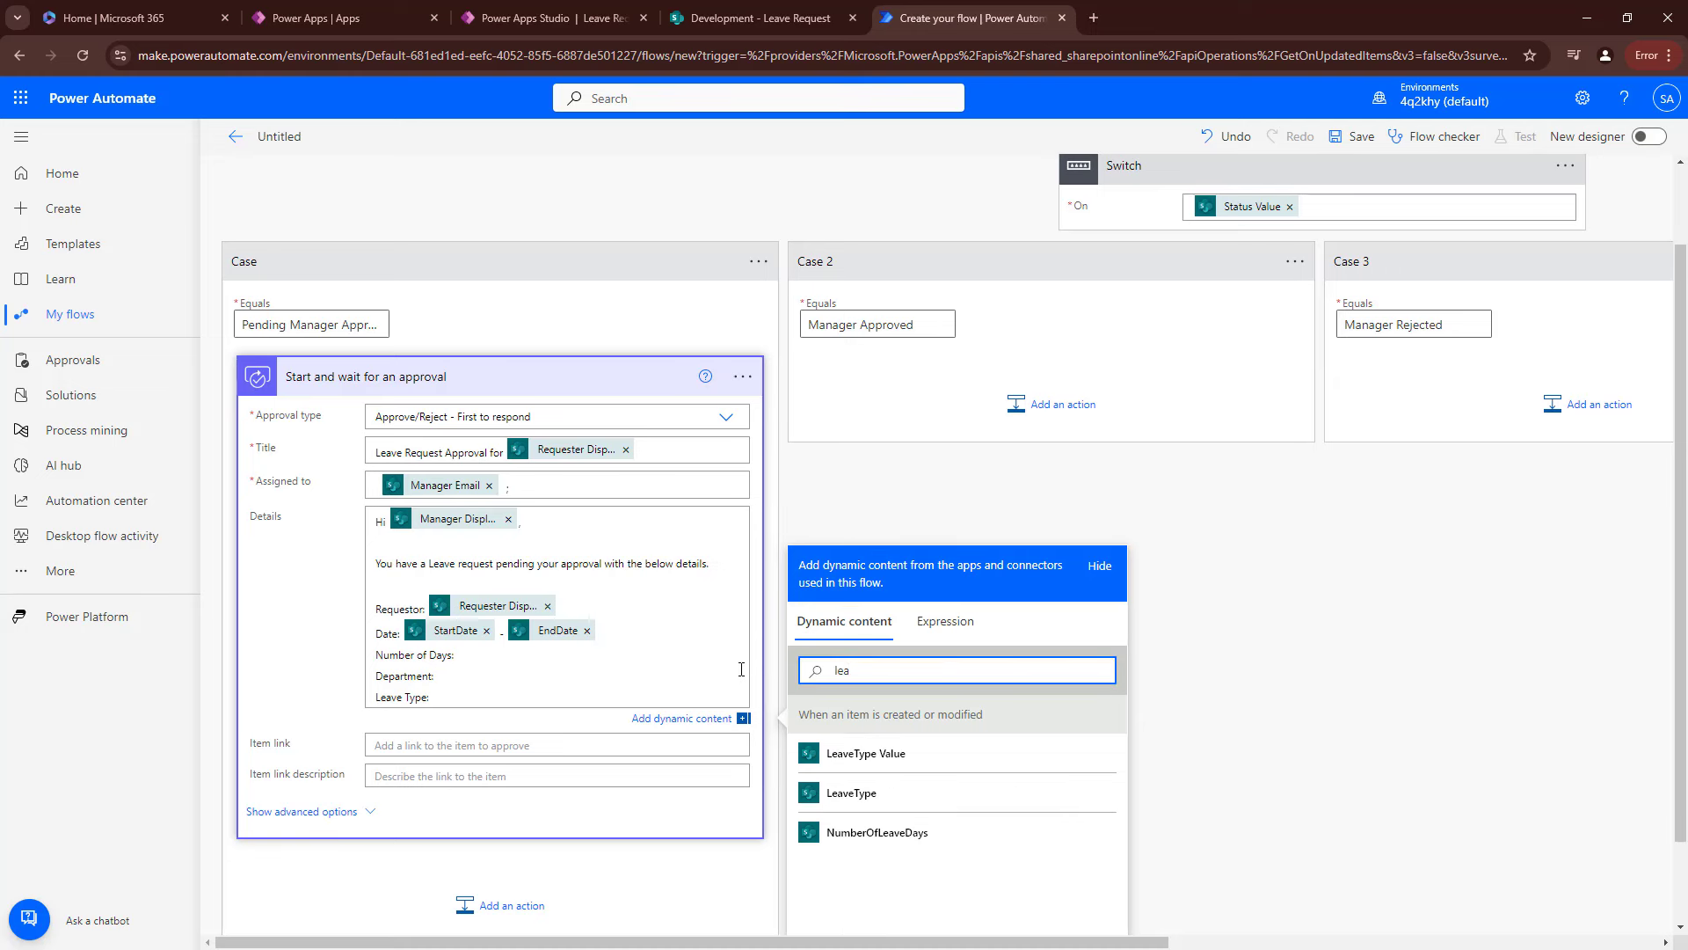
pyautogui.click(928, 835)
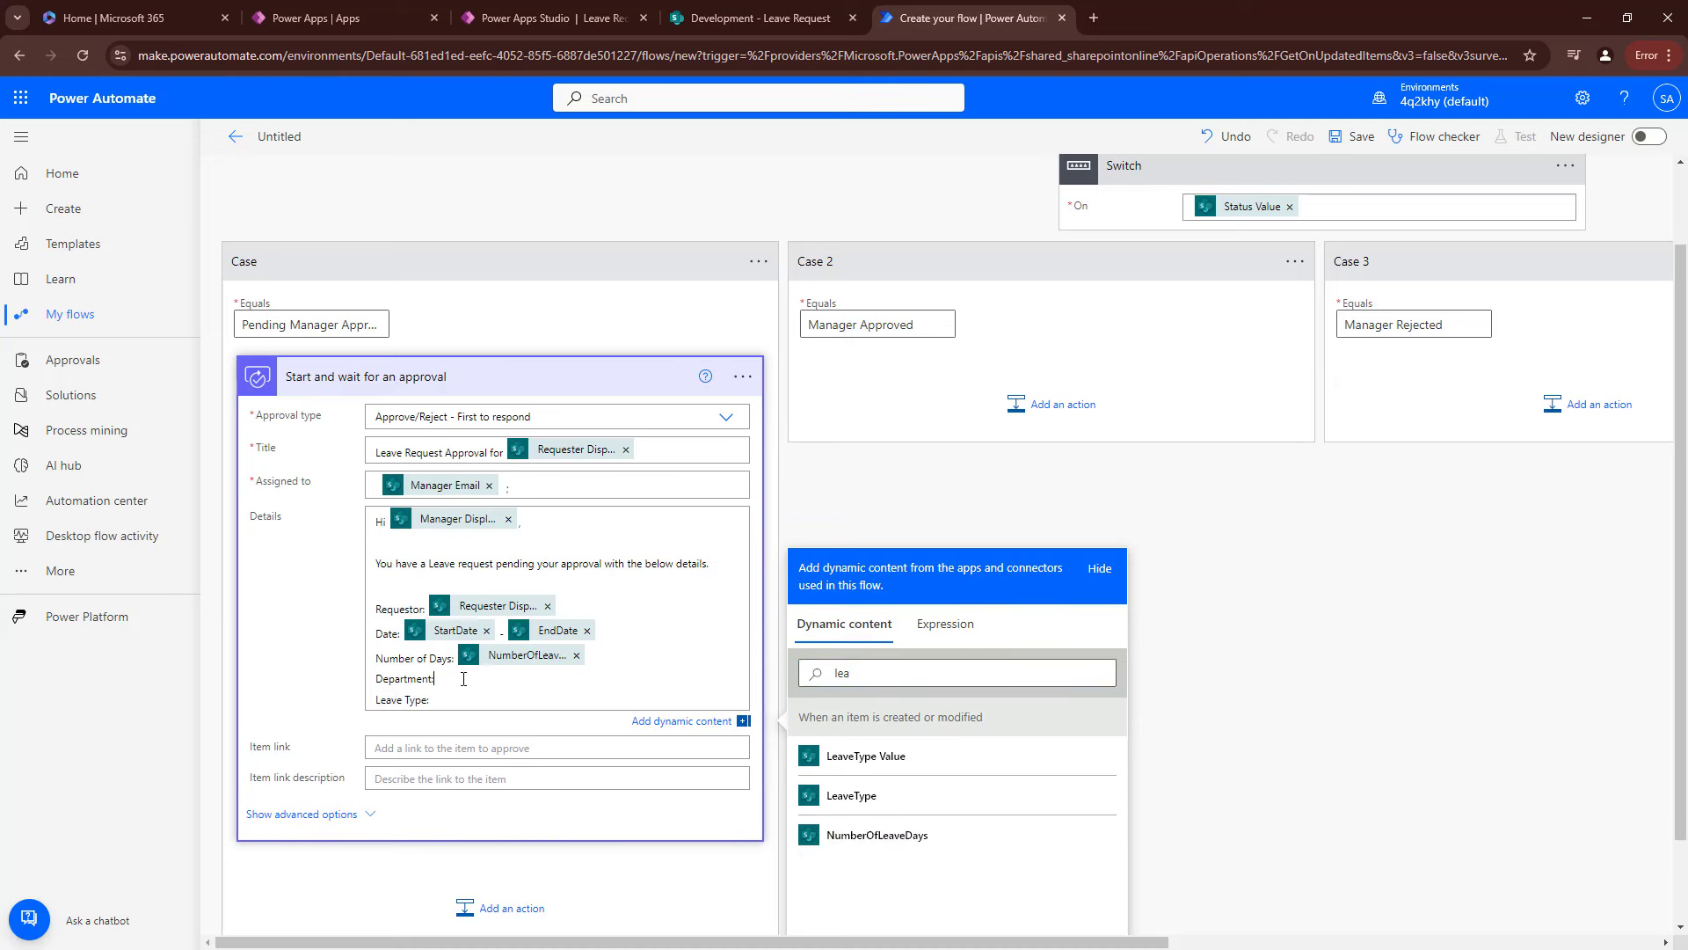
# Insert the dynamic Department Value after the Department label in the approval's Details.
pyautogui.click(849, 673)
pyautogui.moveTo(854, 668); pyautogui.dragTo(777, 664)
pyautogui.write('depa')
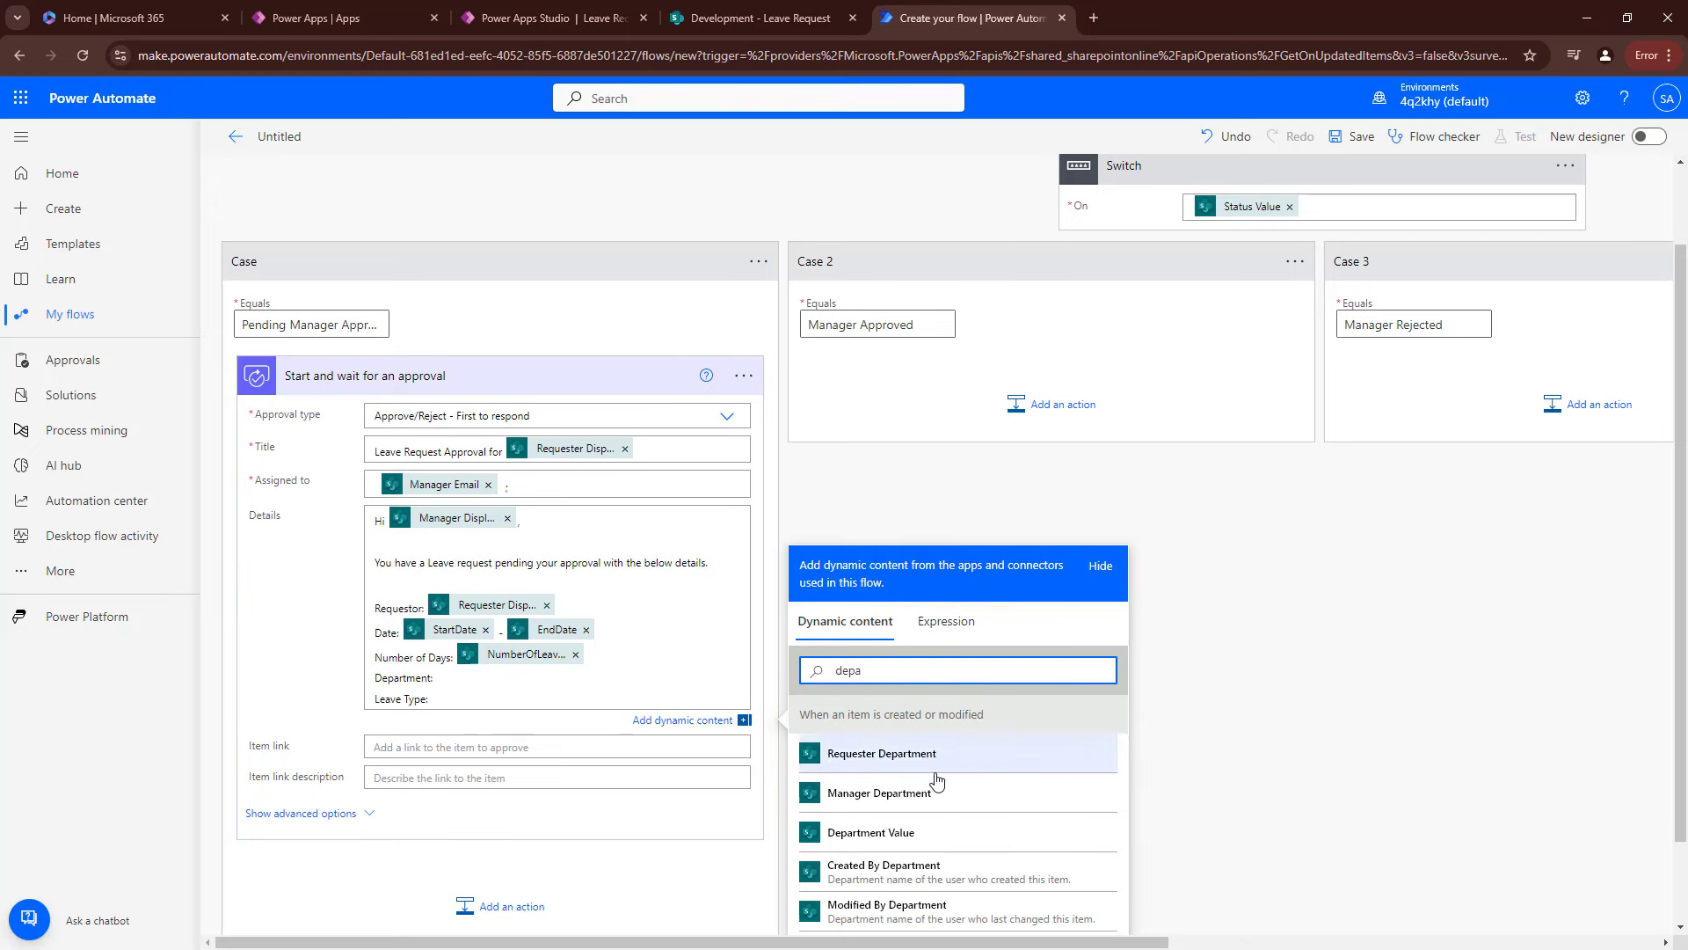
pyautogui.scroll(-1, 923, 721)
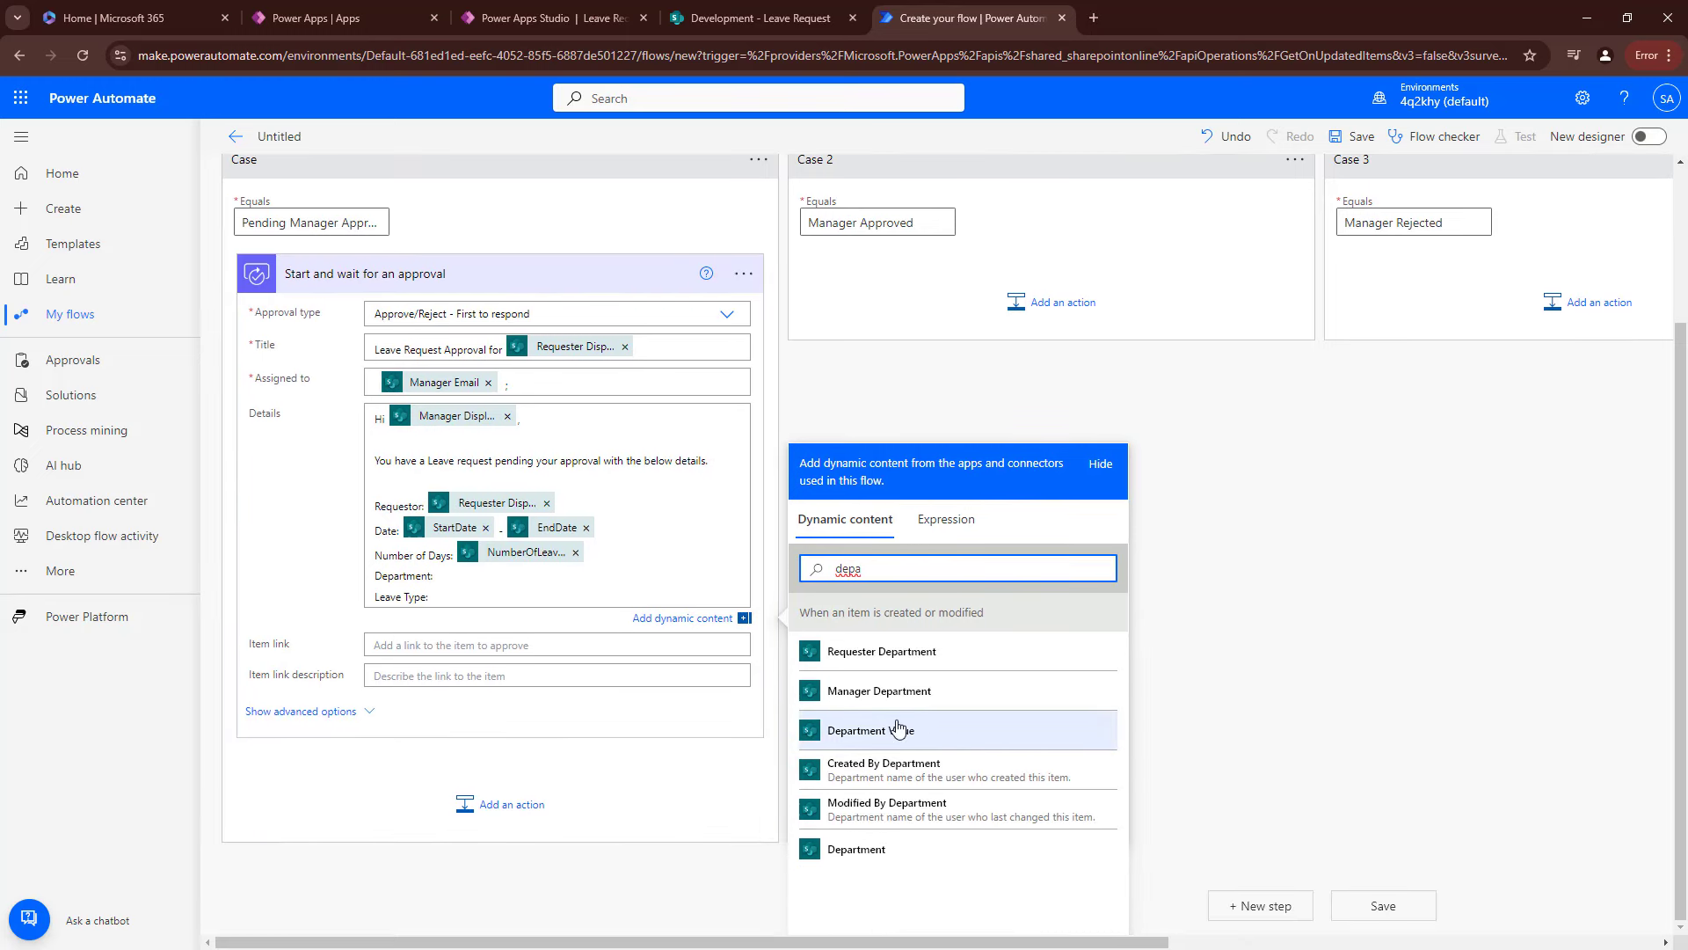
pyautogui.click(900, 735)
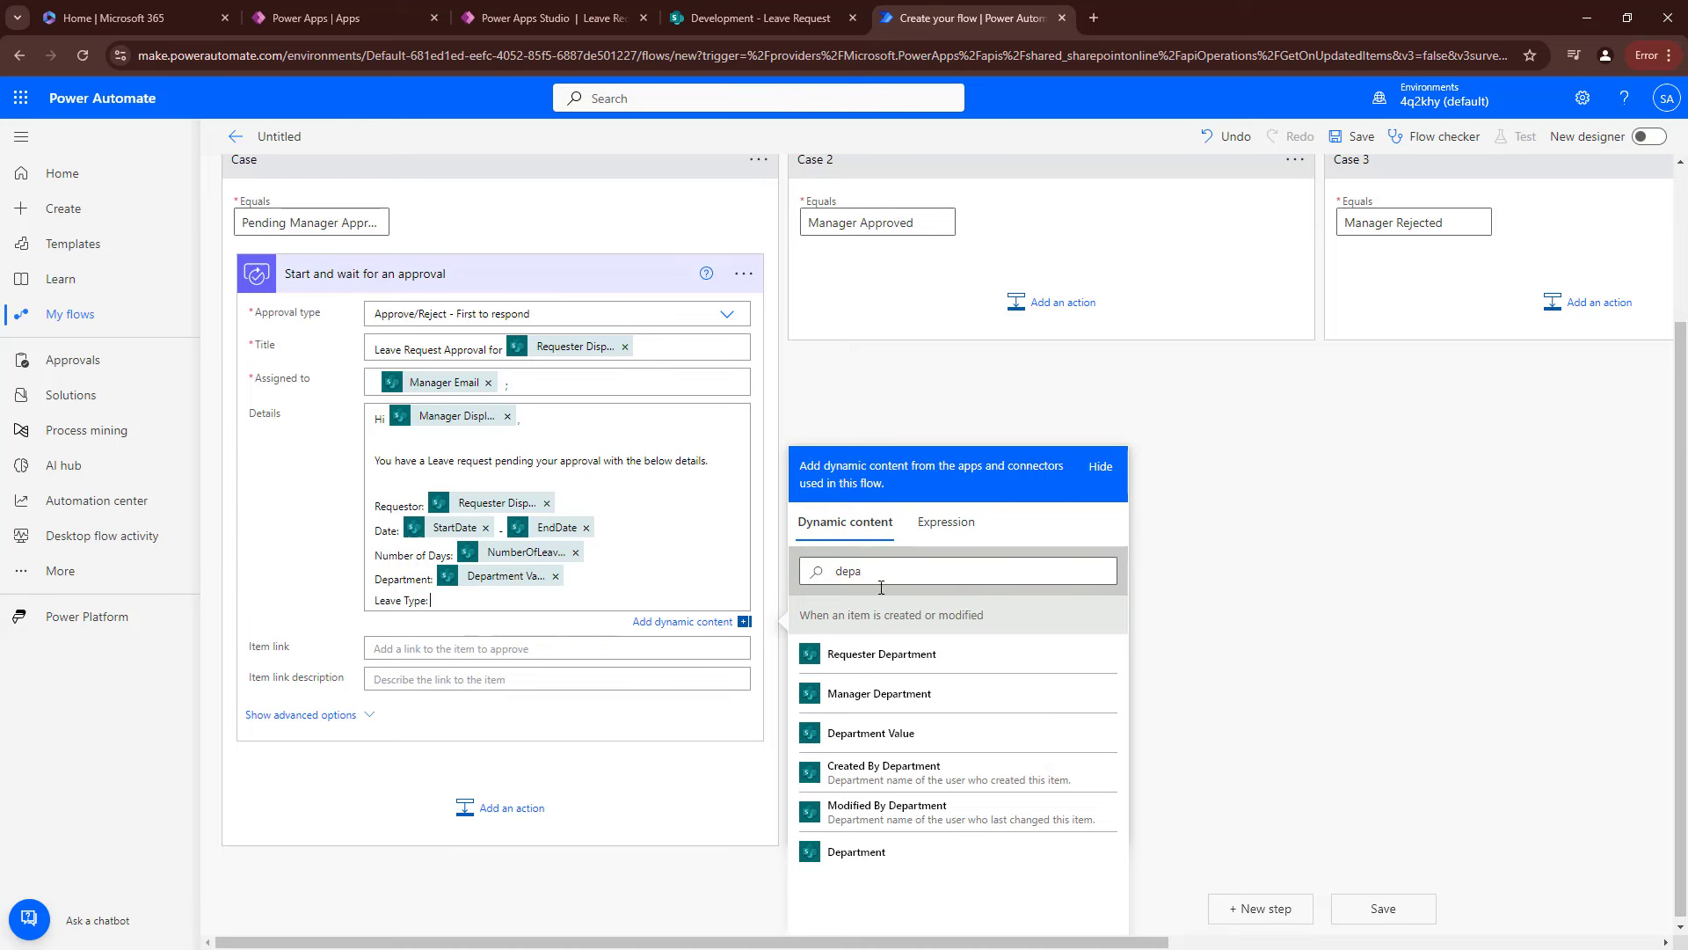
# Insert the dynamic LeaveType Value after the Leave Type label in the approval's Details.
pyautogui.moveTo(877, 574); pyautogui.dragTo(819, 566)
pyautogui.moveTo(867, 671); pyautogui.dragTo(807, 661)
pyautogui.write('lea')
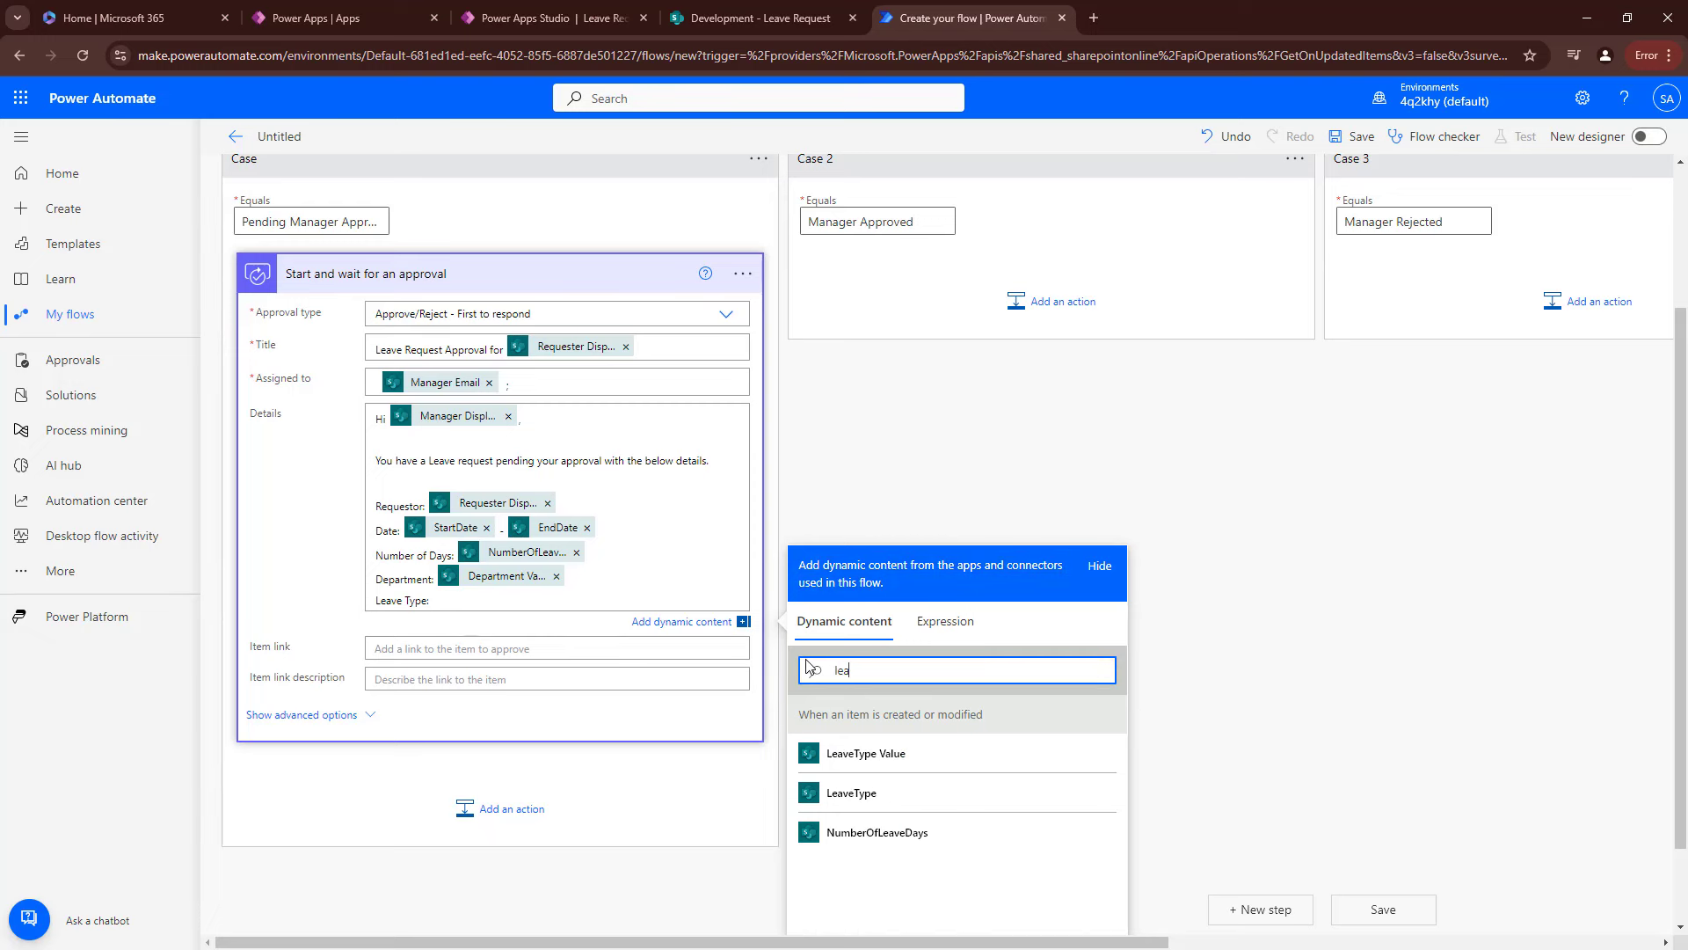
pyautogui.click(905, 754)
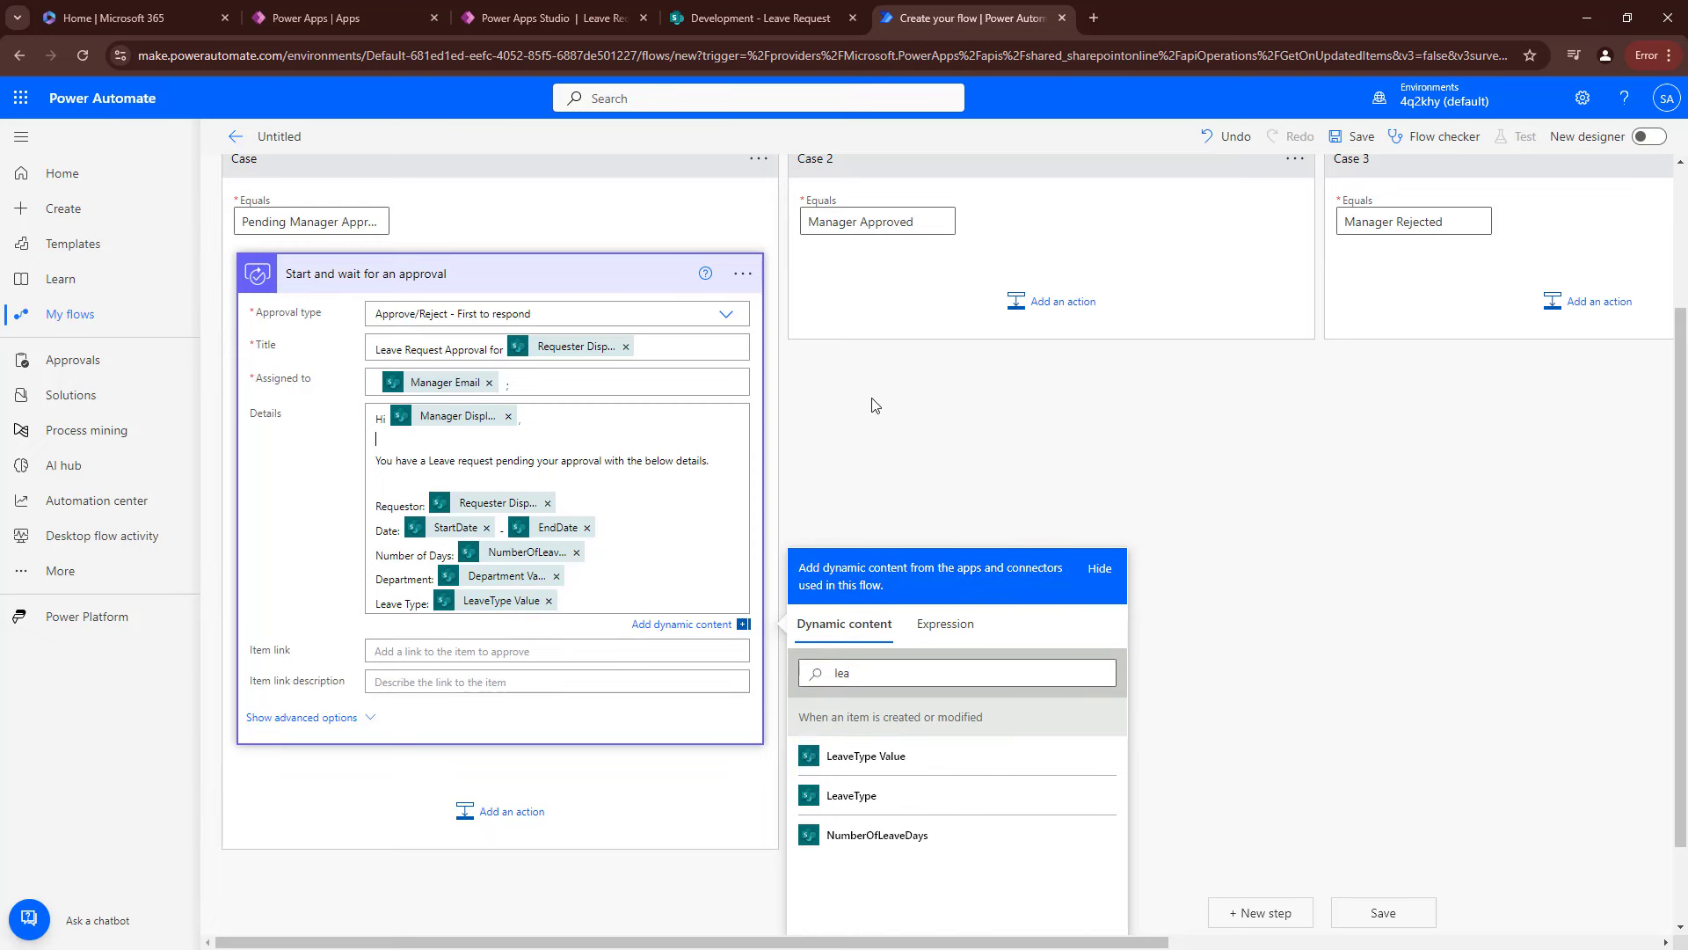
pyautogui.click(1007, 422)
# Rename the untitled flow as "Leave Request Approval Flow" and collapse the approval action.
pyautogui.scroll(2, 888, 400)
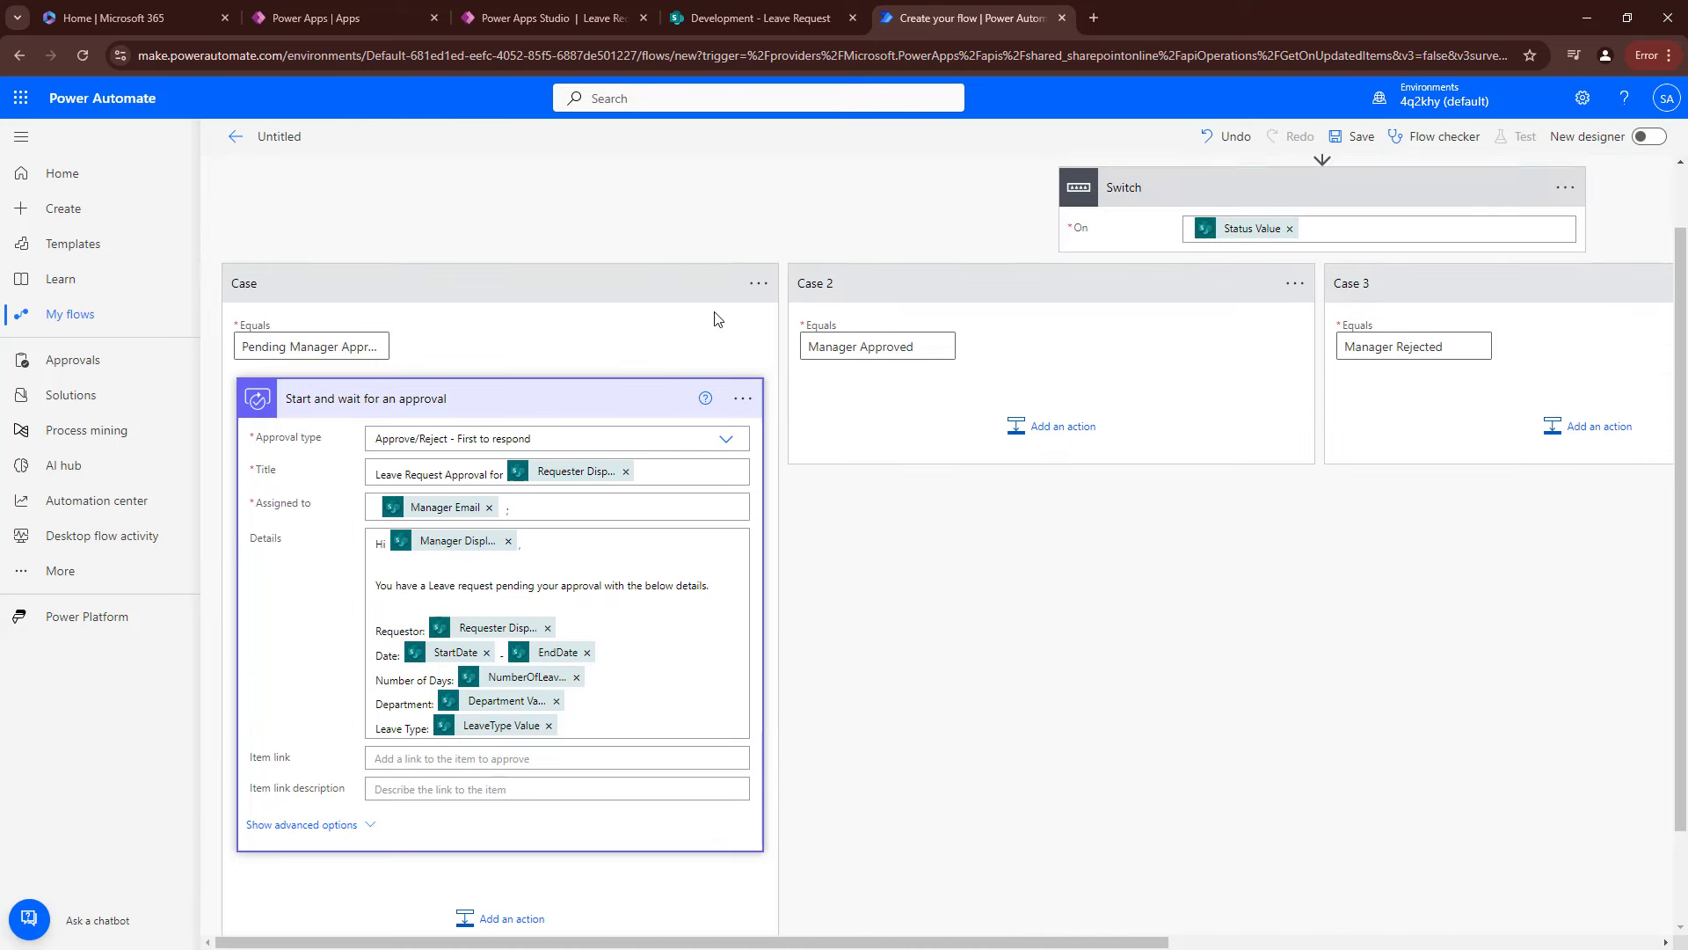
pyautogui.click(289, 138)
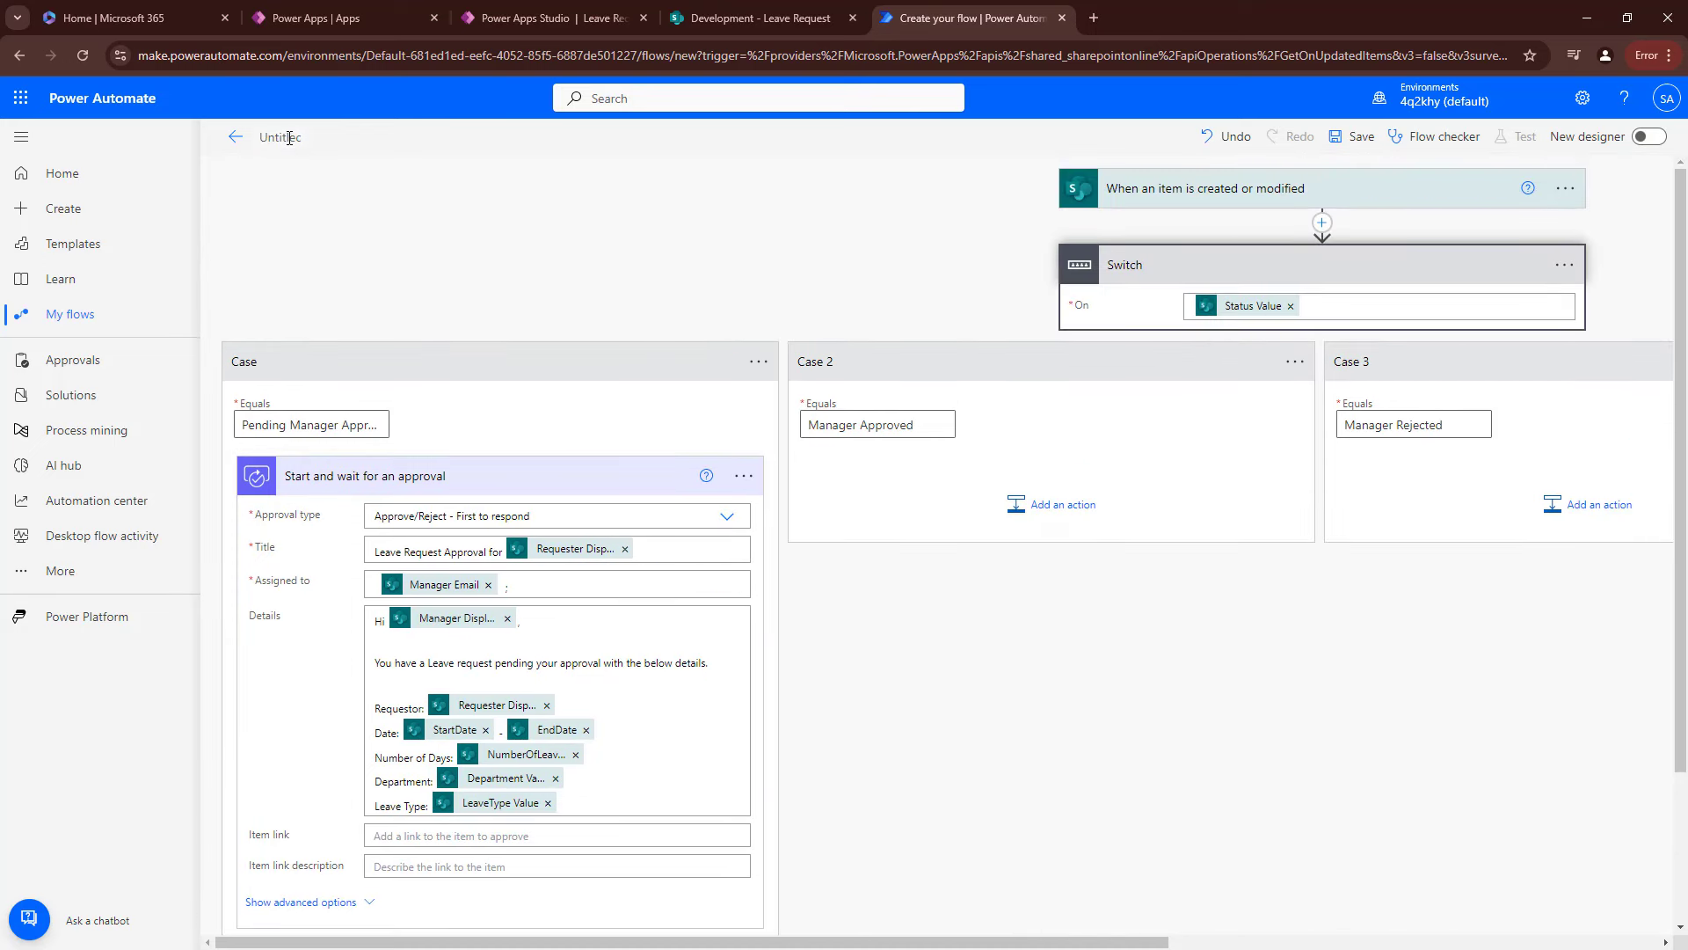
pyautogui.hotkey('ctrl', 'a')
pyautogui.press('BackSpace')
pyautogui.write('Leave Request Approva')
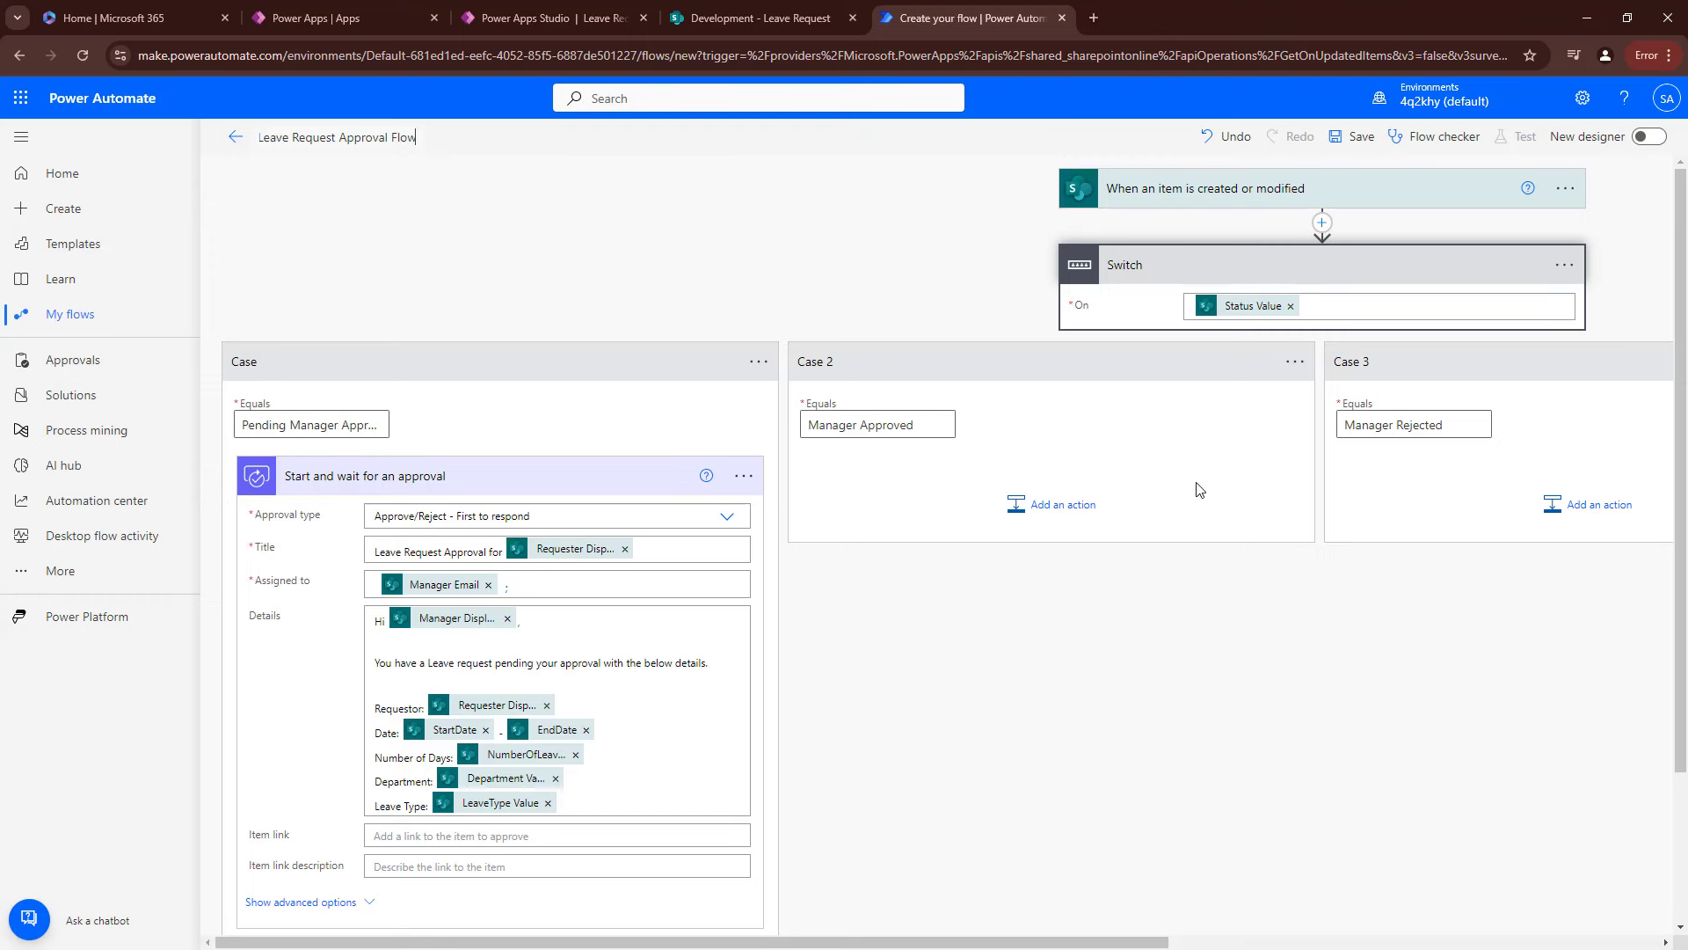
pyautogui.click(594, 479)
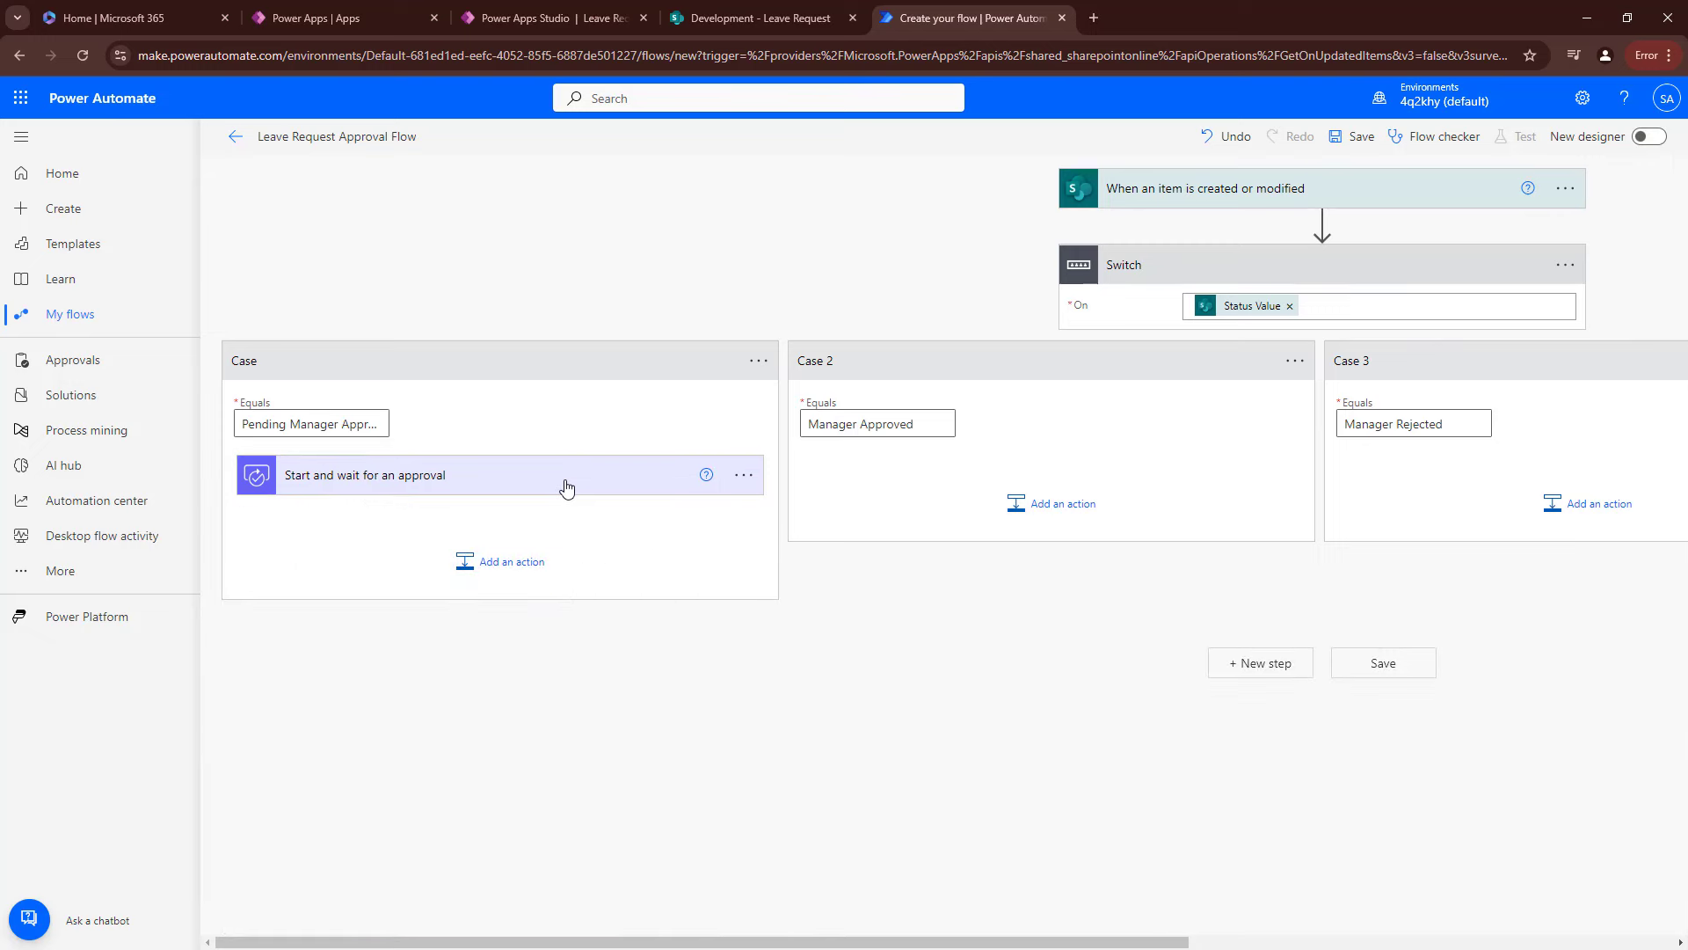
# Add the closing lines "Kindly approve/reject." and "Thank you" at the end of the approval's Details, separated by blank lines, and collapse the action.
pyautogui.click(566, 489)
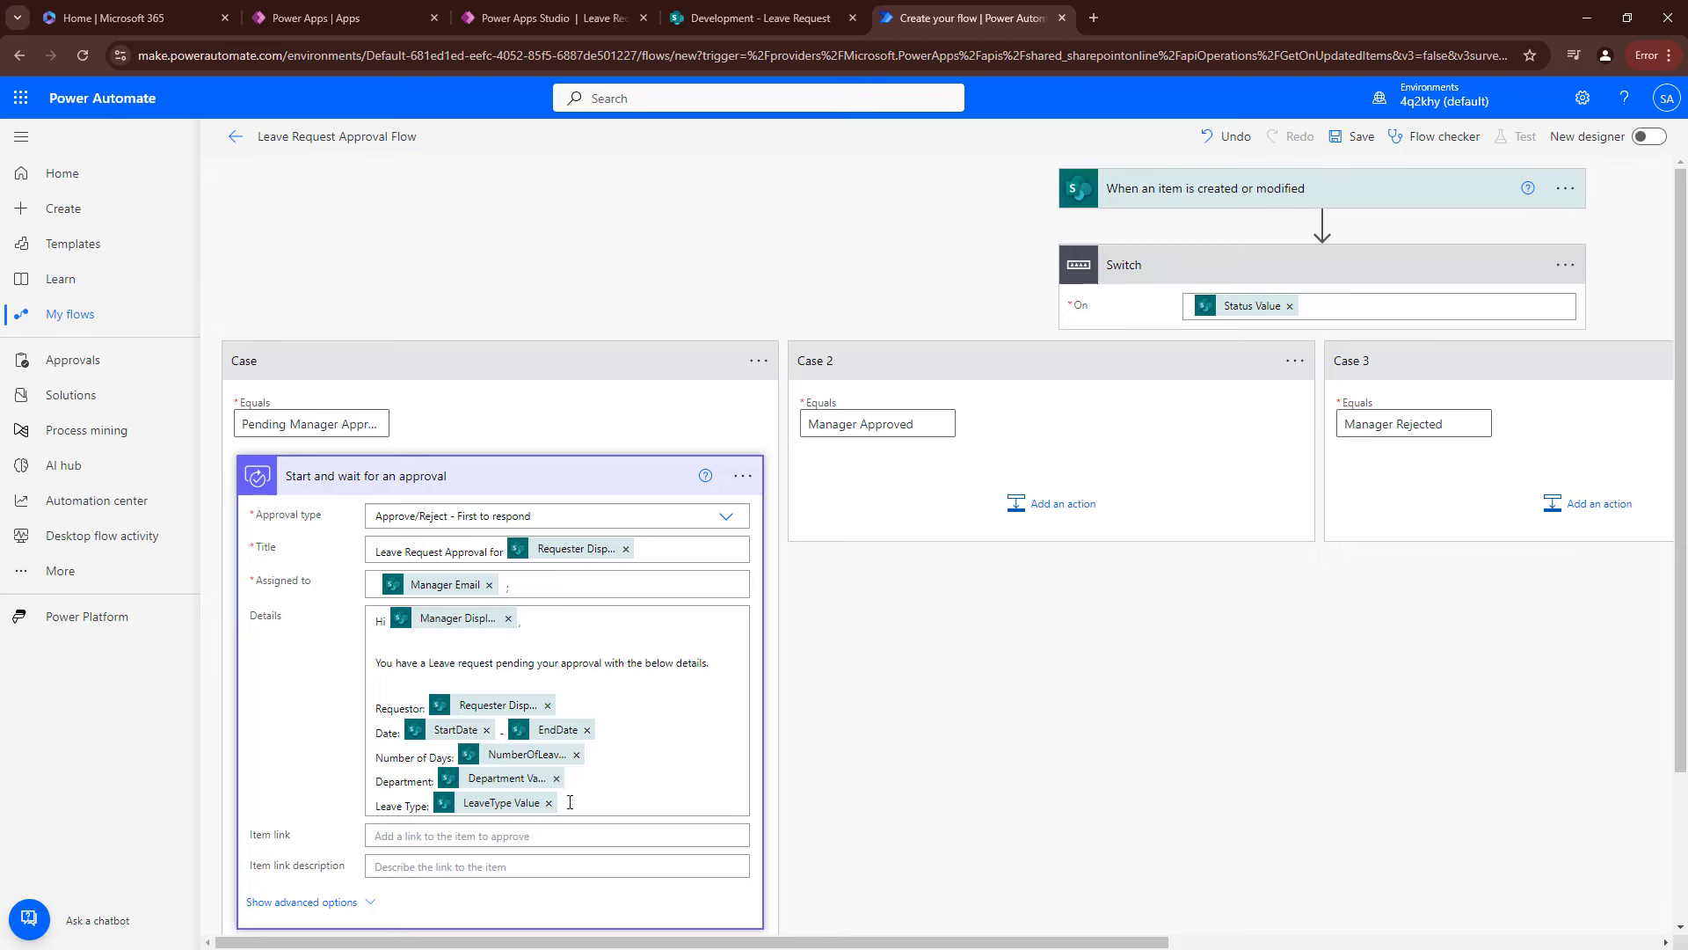
pyautogui.press('Return')
pyautogui.press('Return')
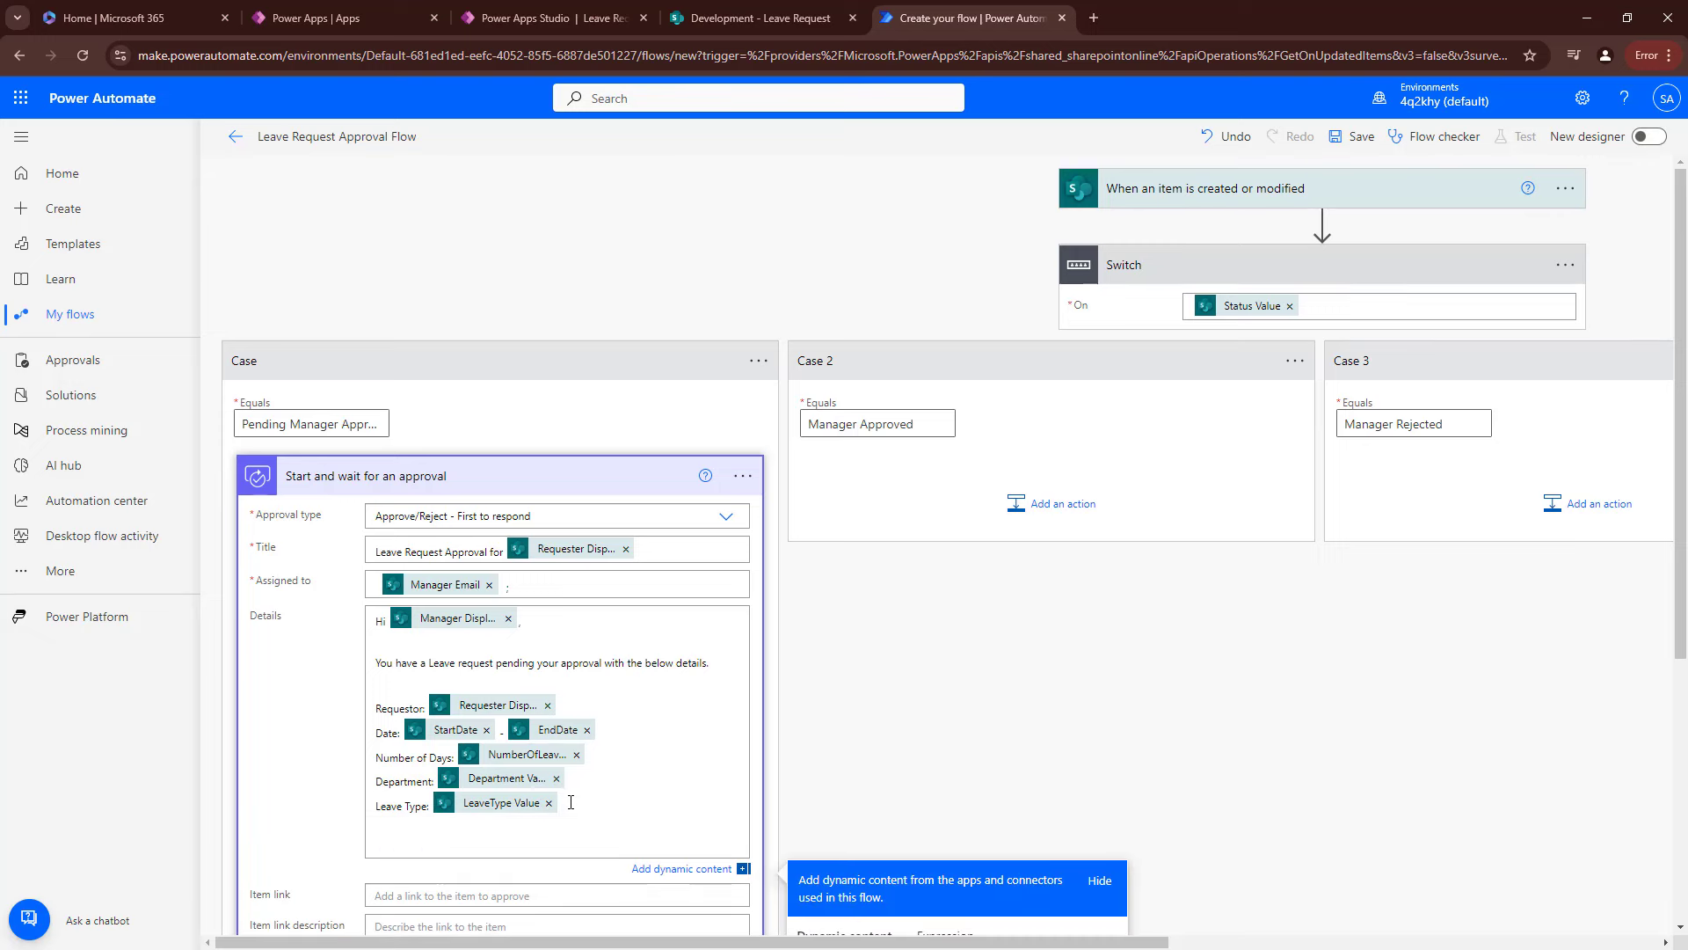
pyautogui.write('Kindly approve/reject.')
pyautogui.press('Return')
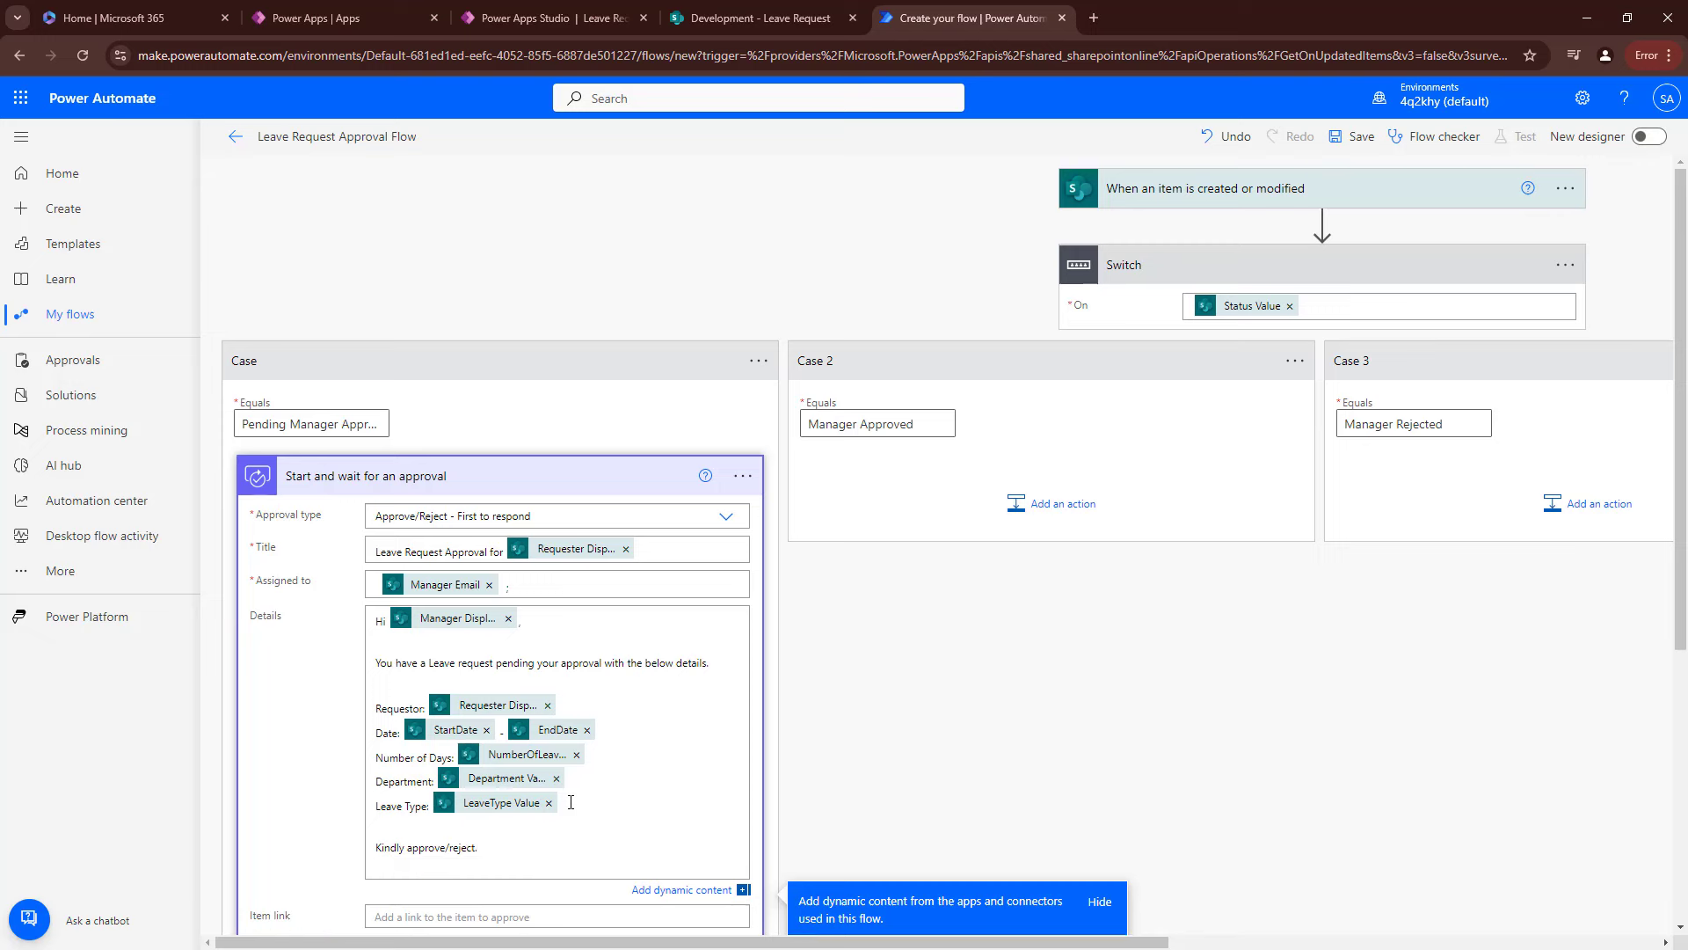
pyautogui.press('Return')
pyautogui.write('Thank you')
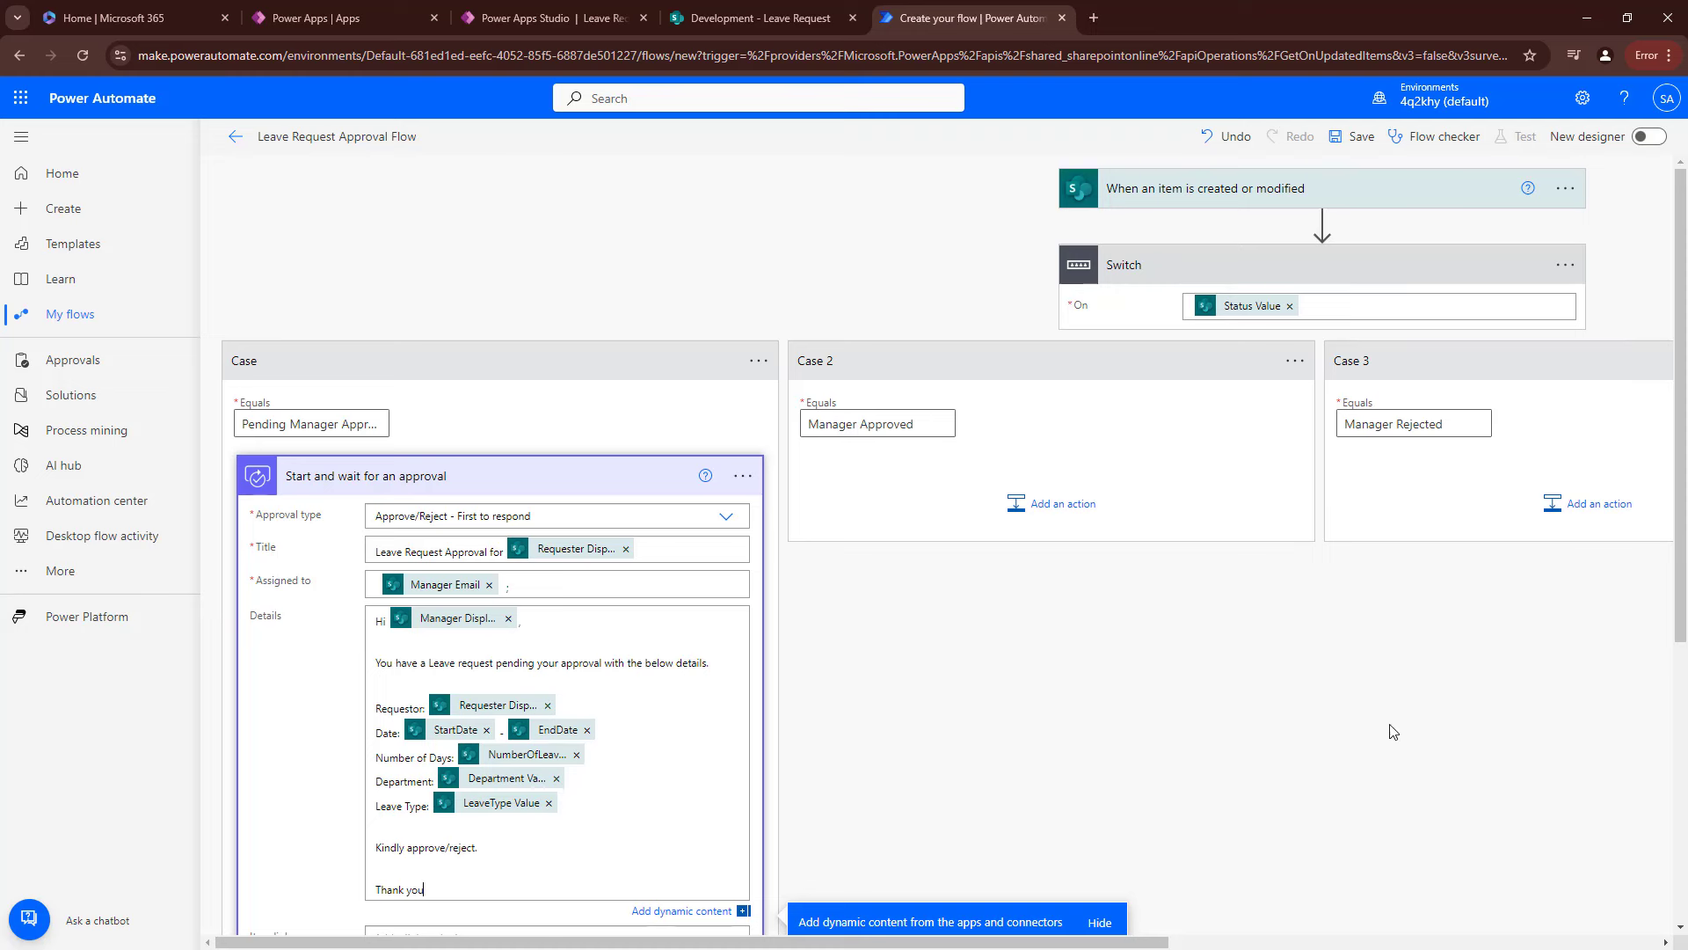
pyautogui.click(596, 492)
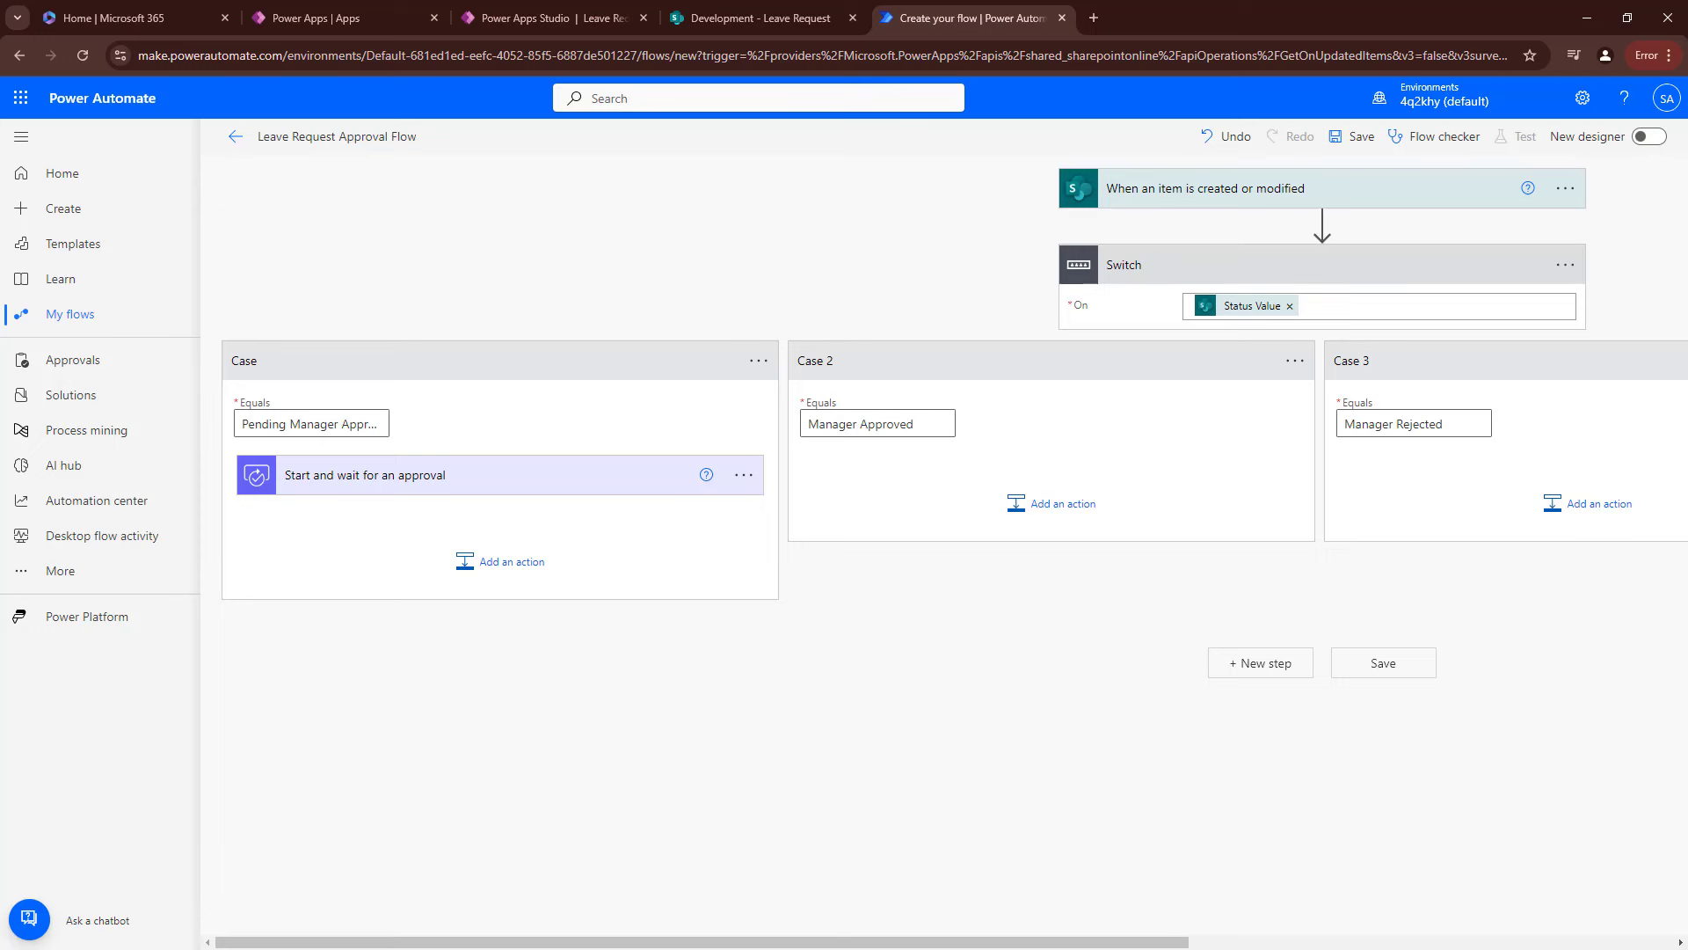
# Add a Condition below the approval in the pending case, checking that the approval's Outcome is equal to "Approve".
pyautogui.click(448, 566)
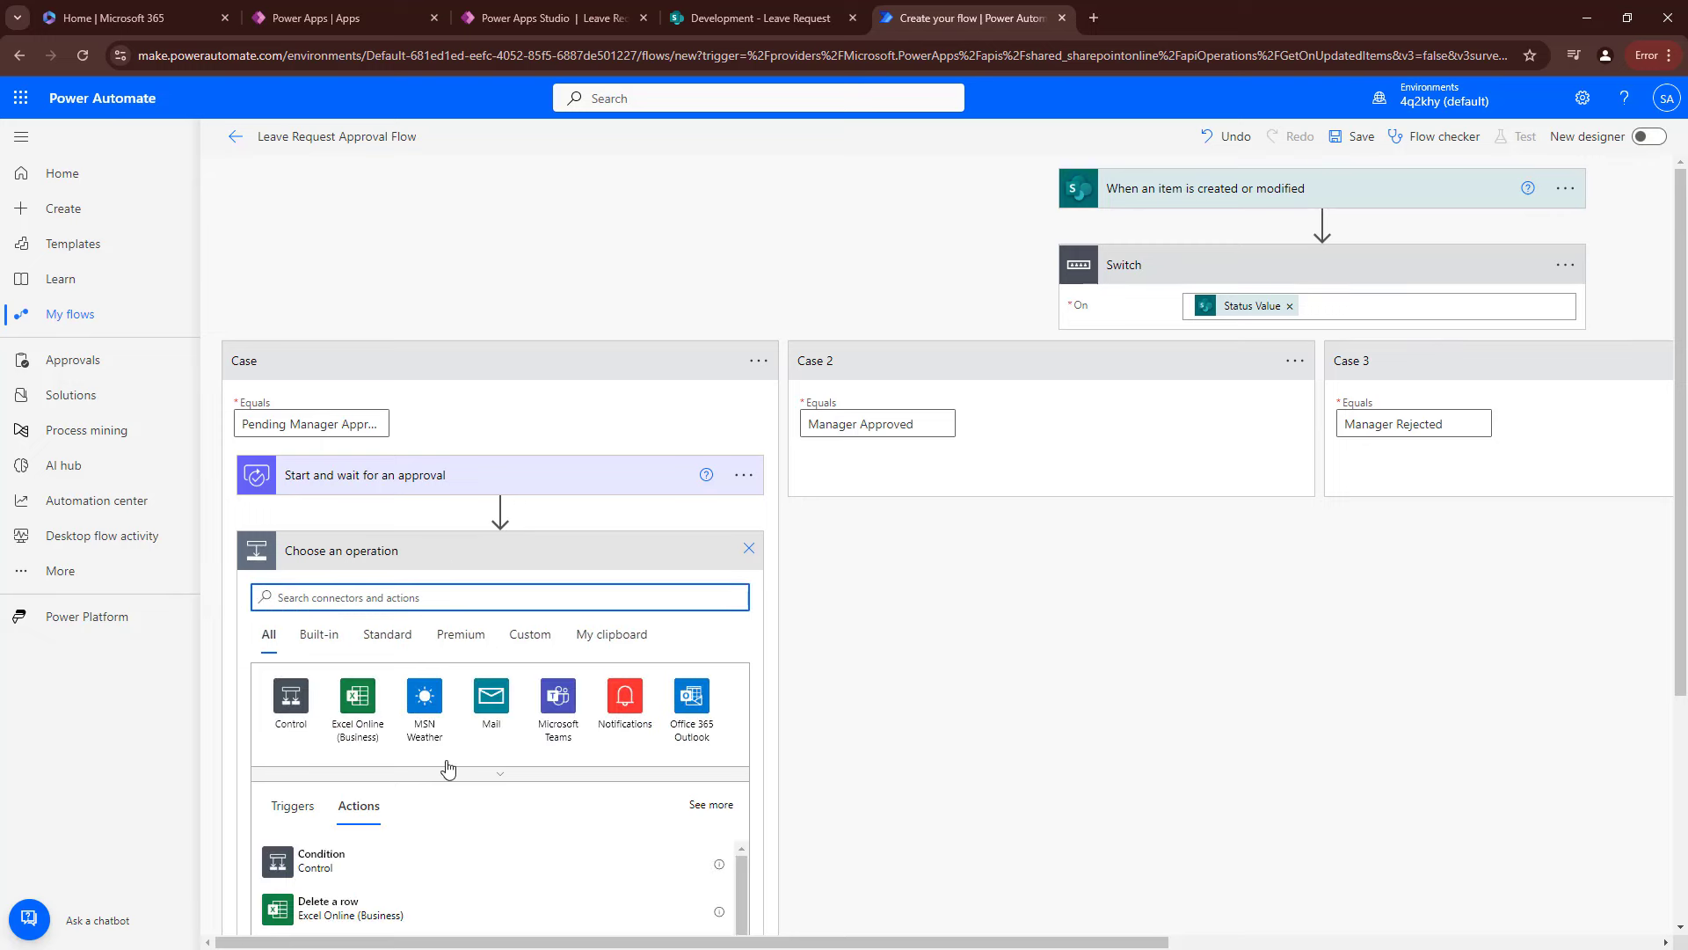
pyautogui.click(376, 866)
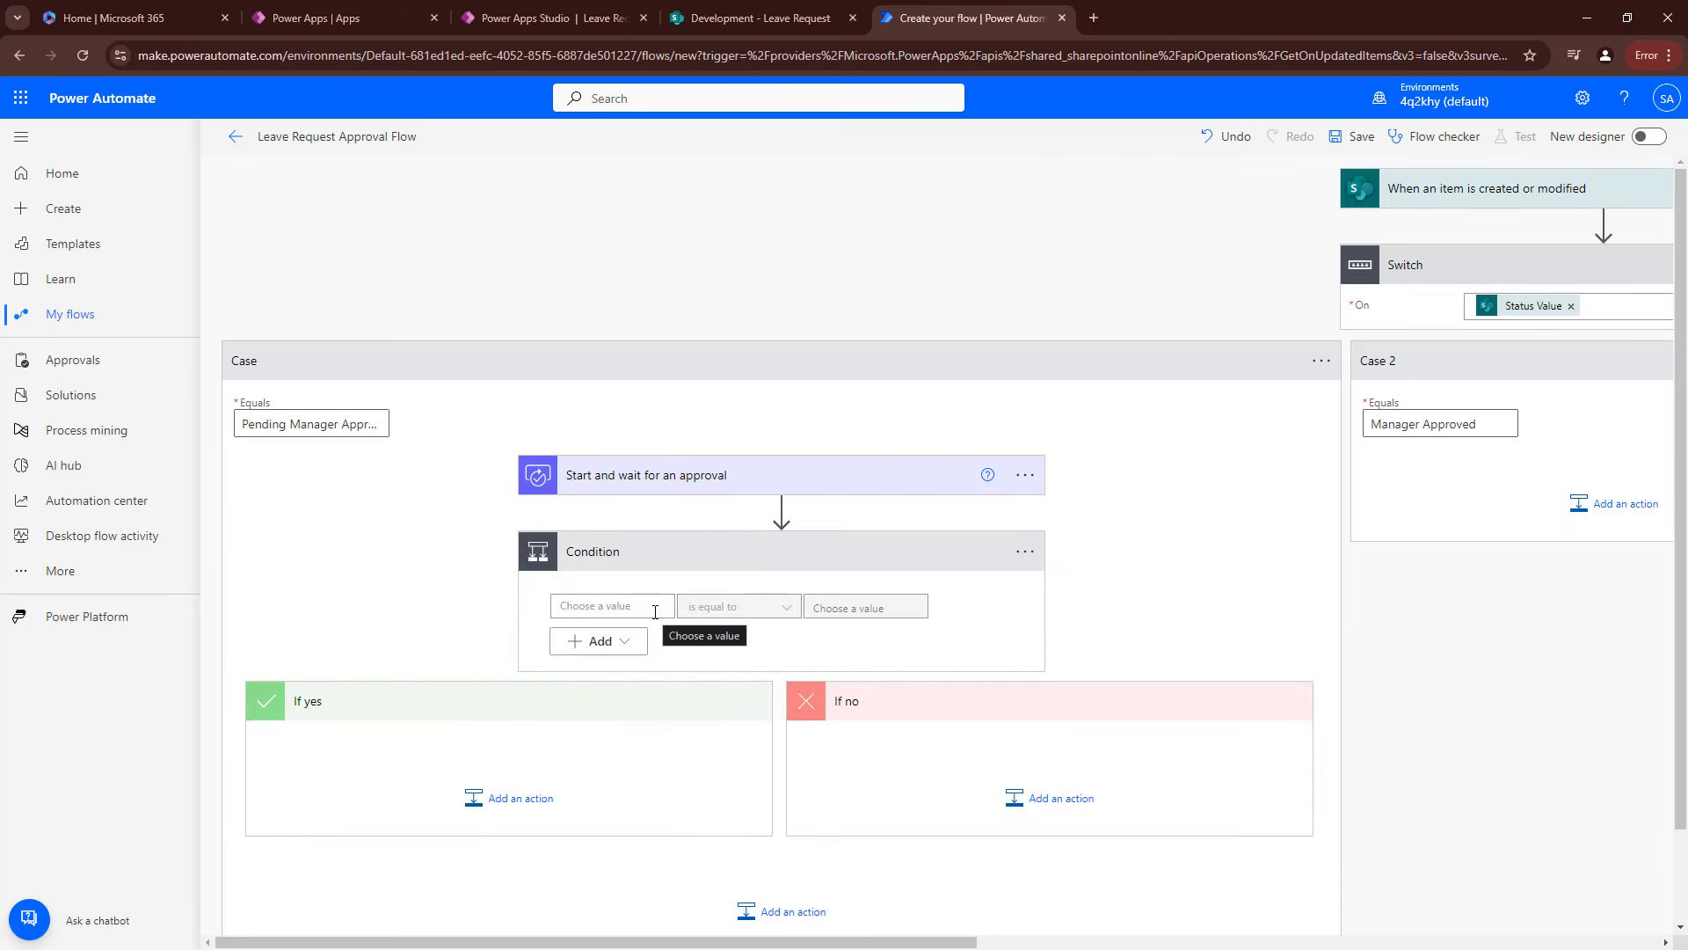
pyautogui.click(654, 608)
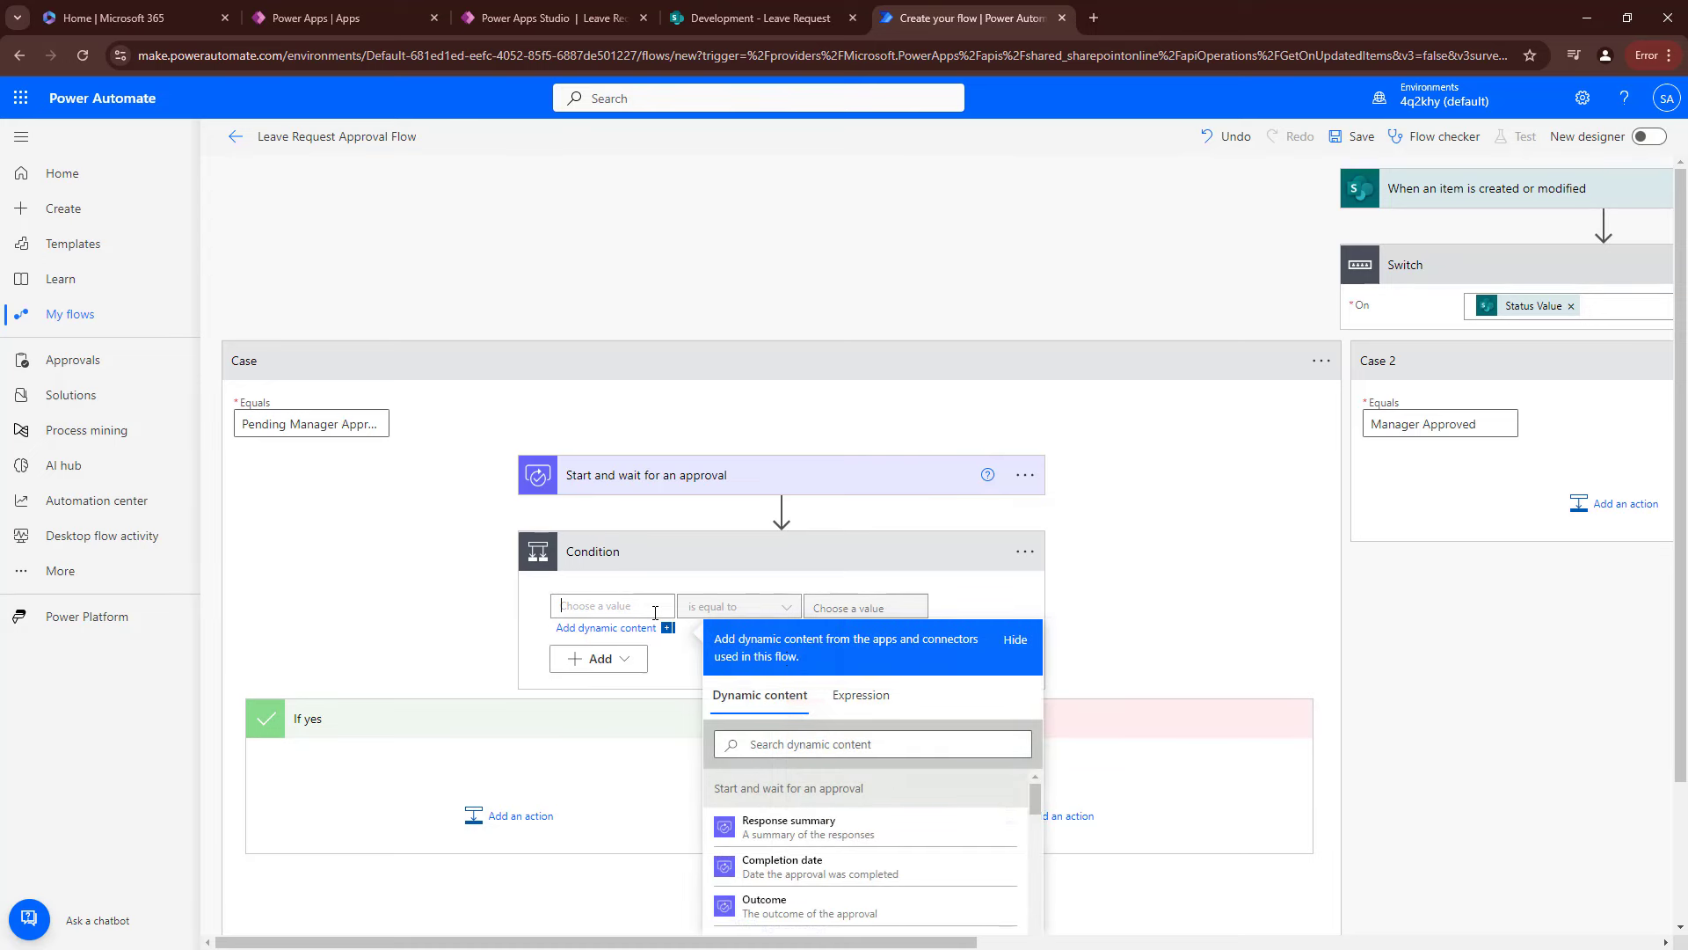
pyautogui.click(834, 744)
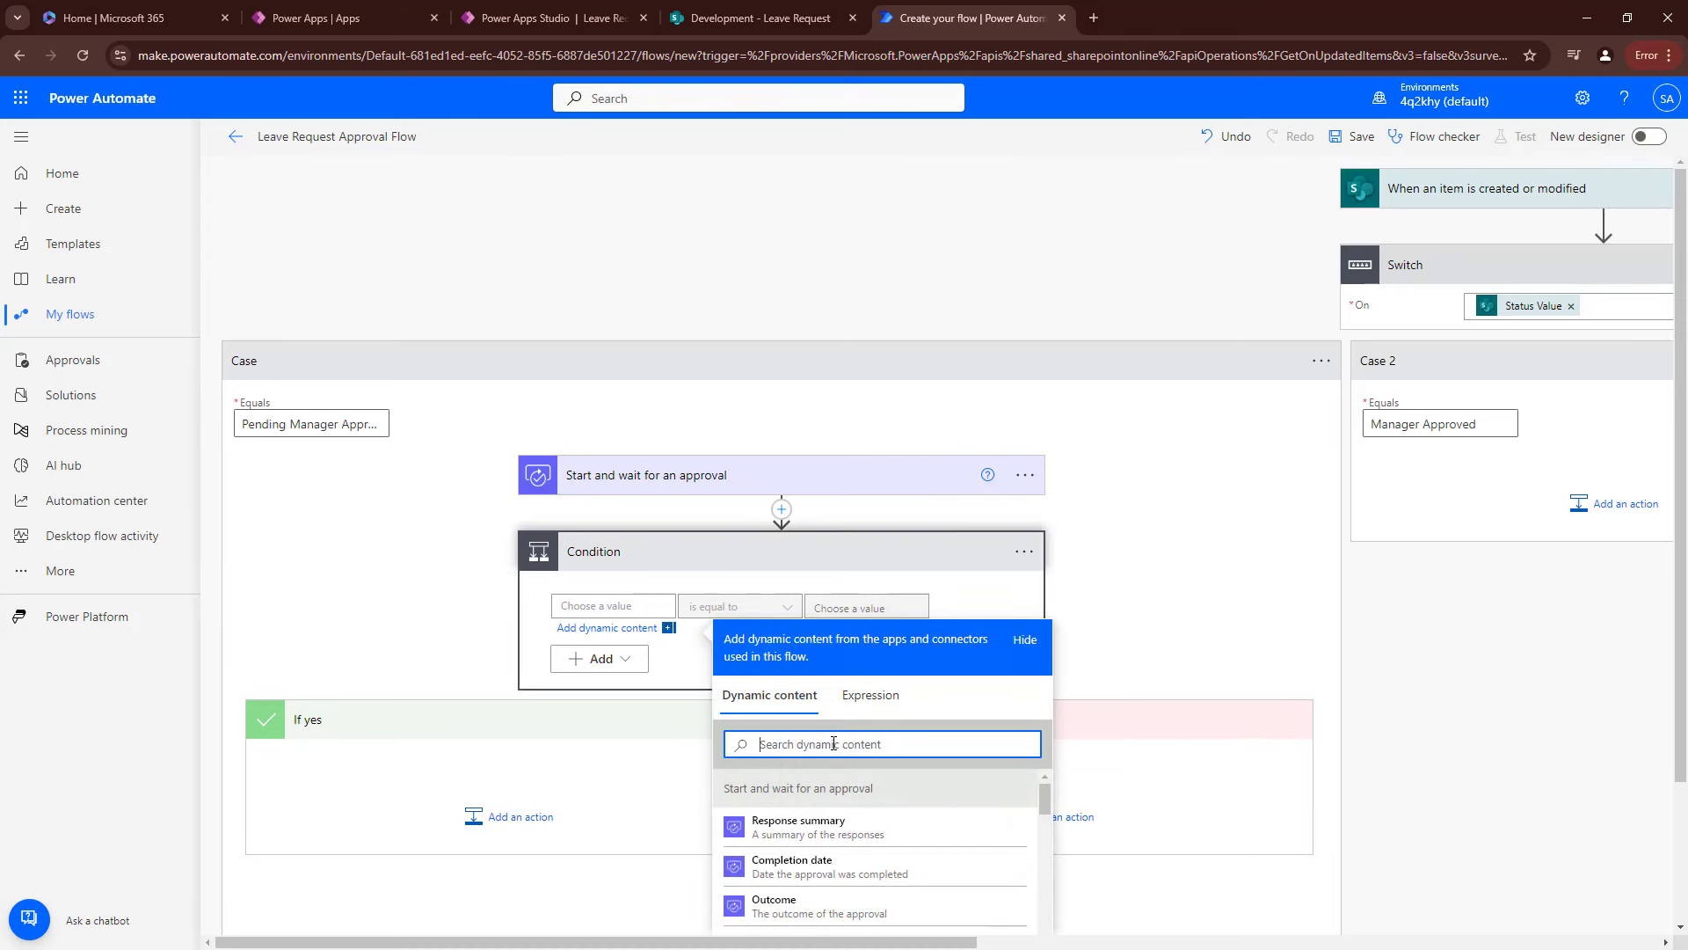
pyautogui.write('out')
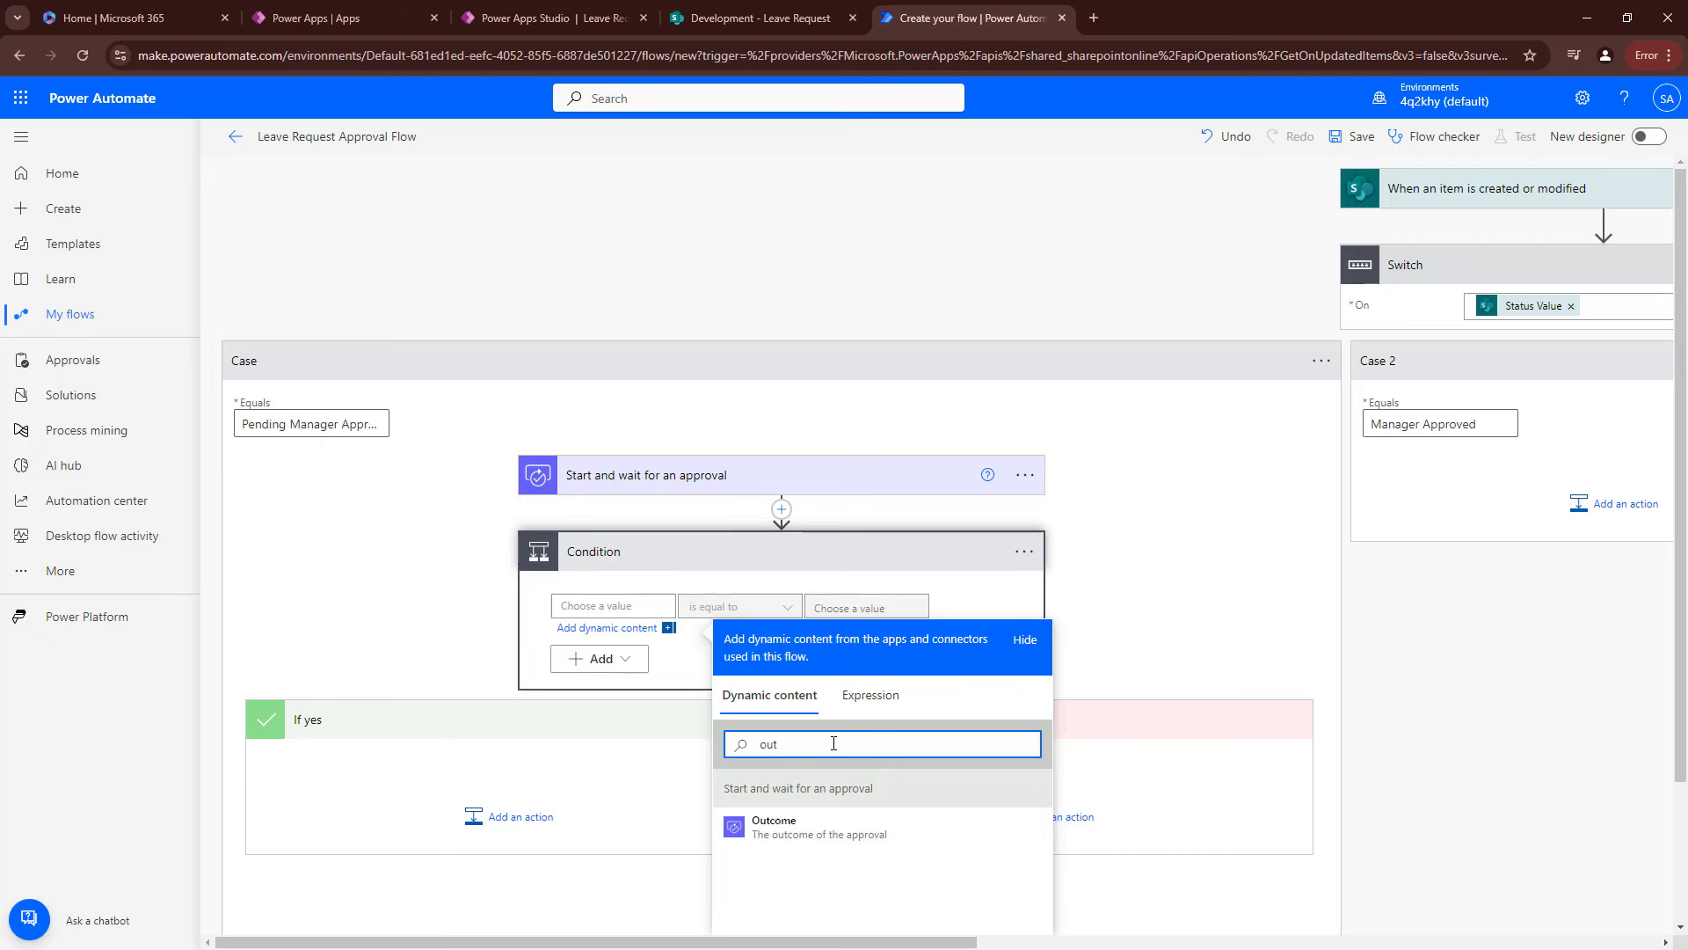
pyautogui.click(846, 836)
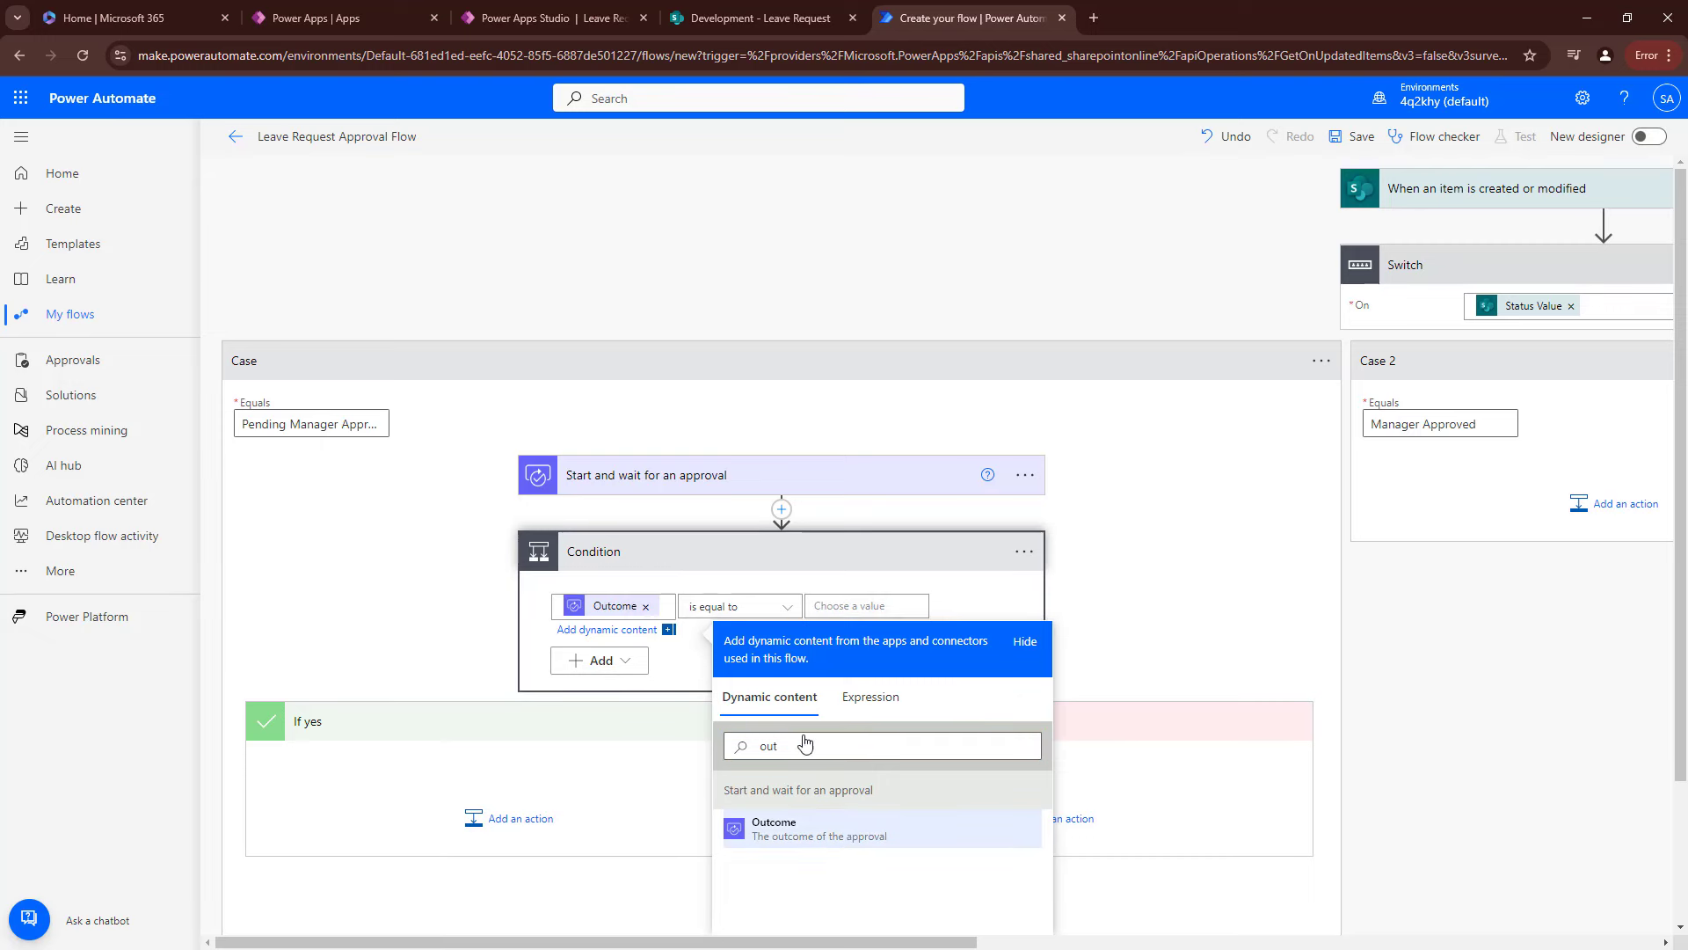
pyautogui.click(847, 606)
pyautogui.write('Approve')
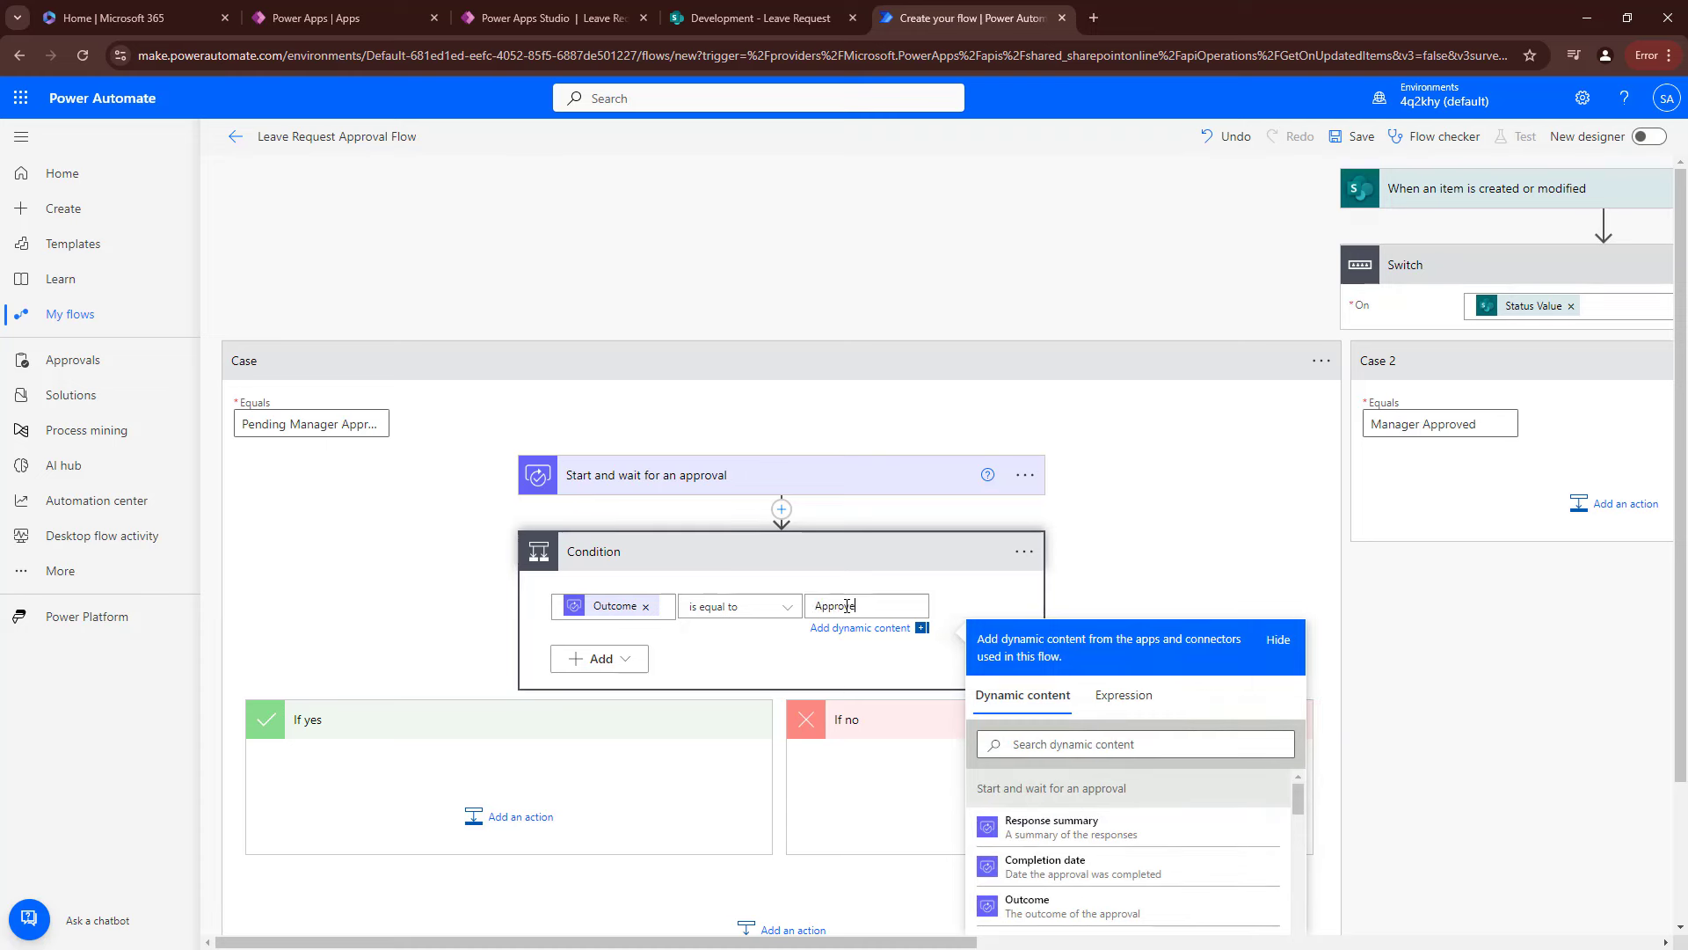
pyautogui.click(985, 616)
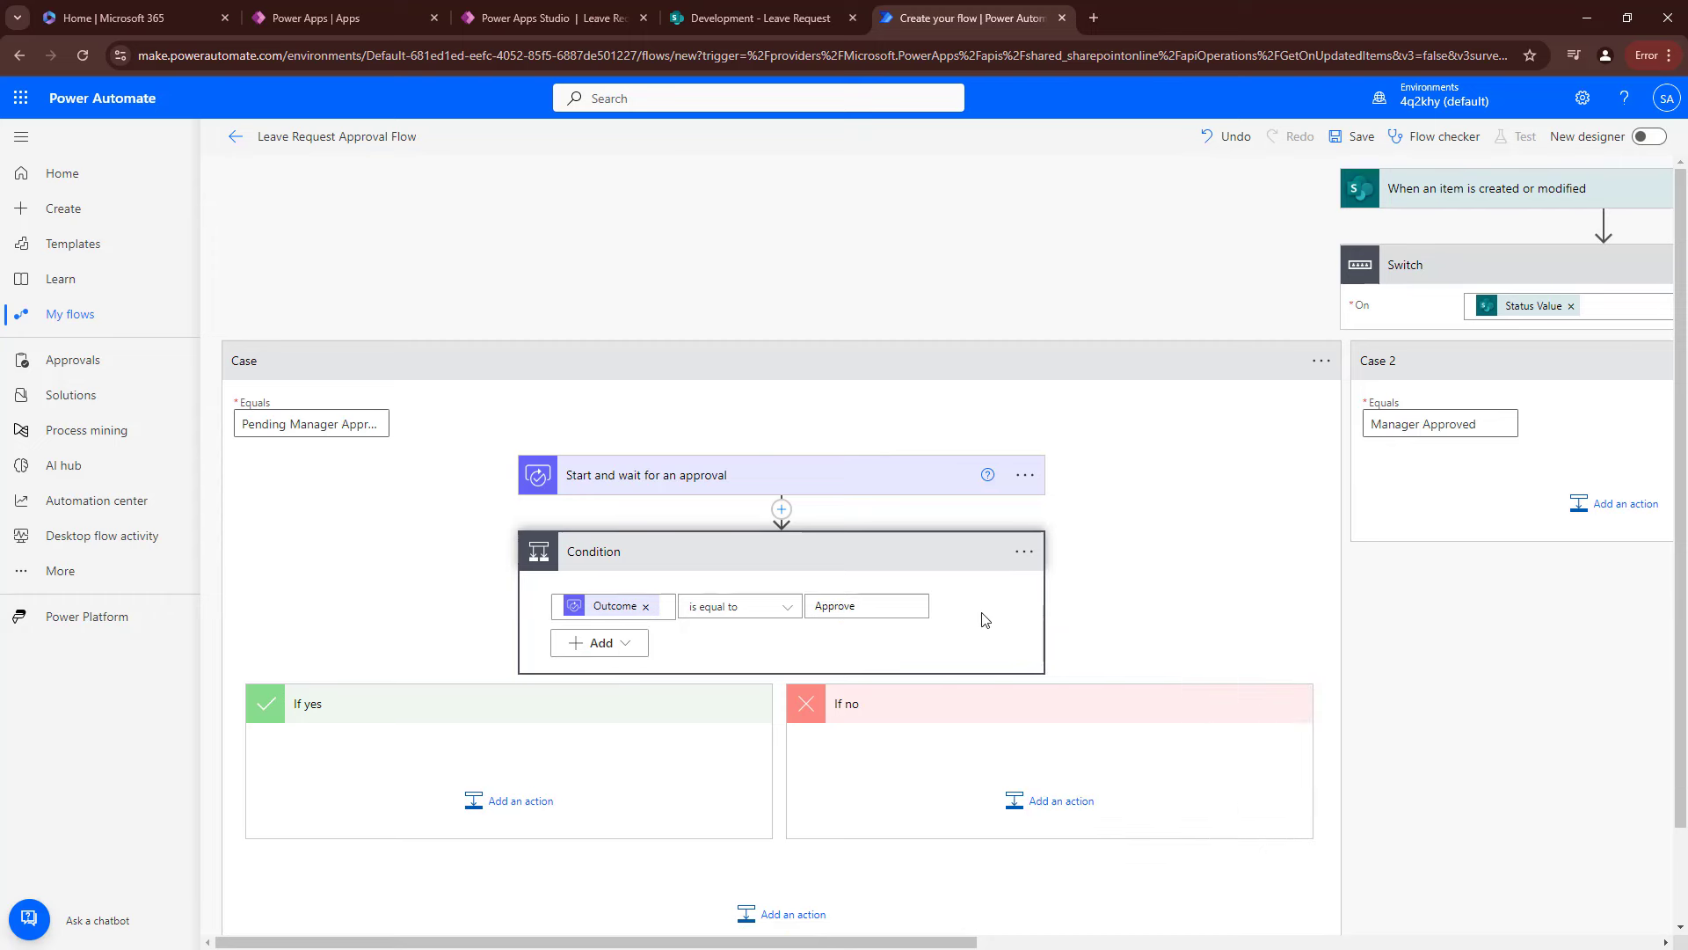
# Start a new action in the condition's If yes branch and choose the SharePoint connector for it.
pyautogui.click(494, 803)
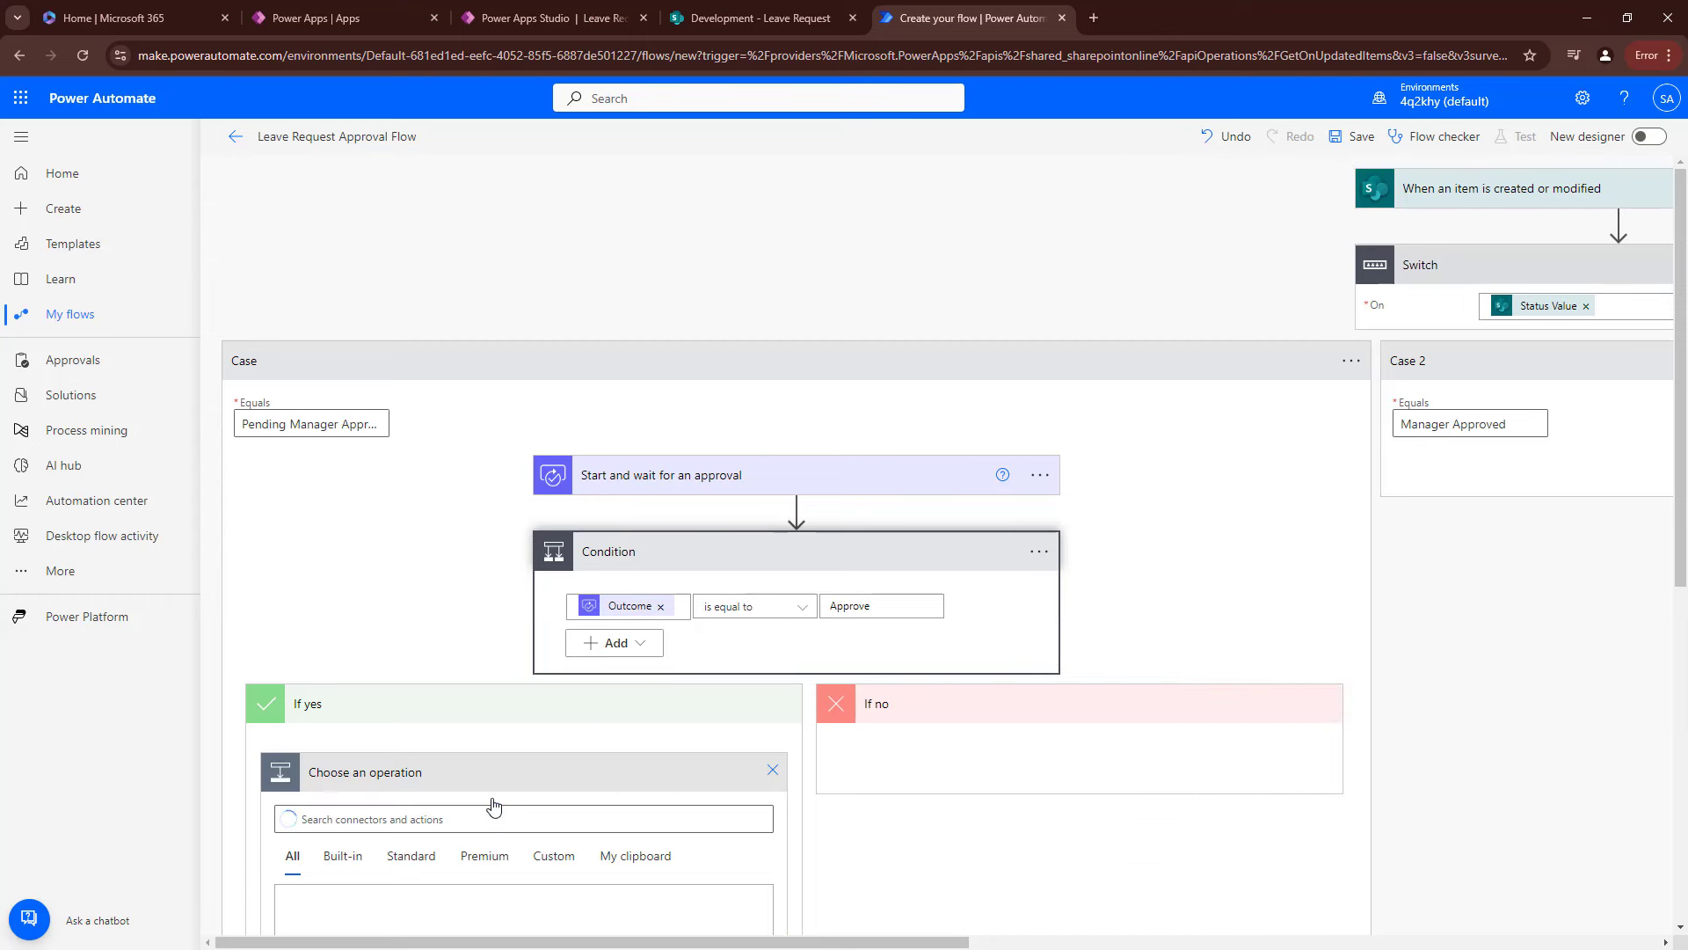
pyautogui.scroll(-4, 914, 713)
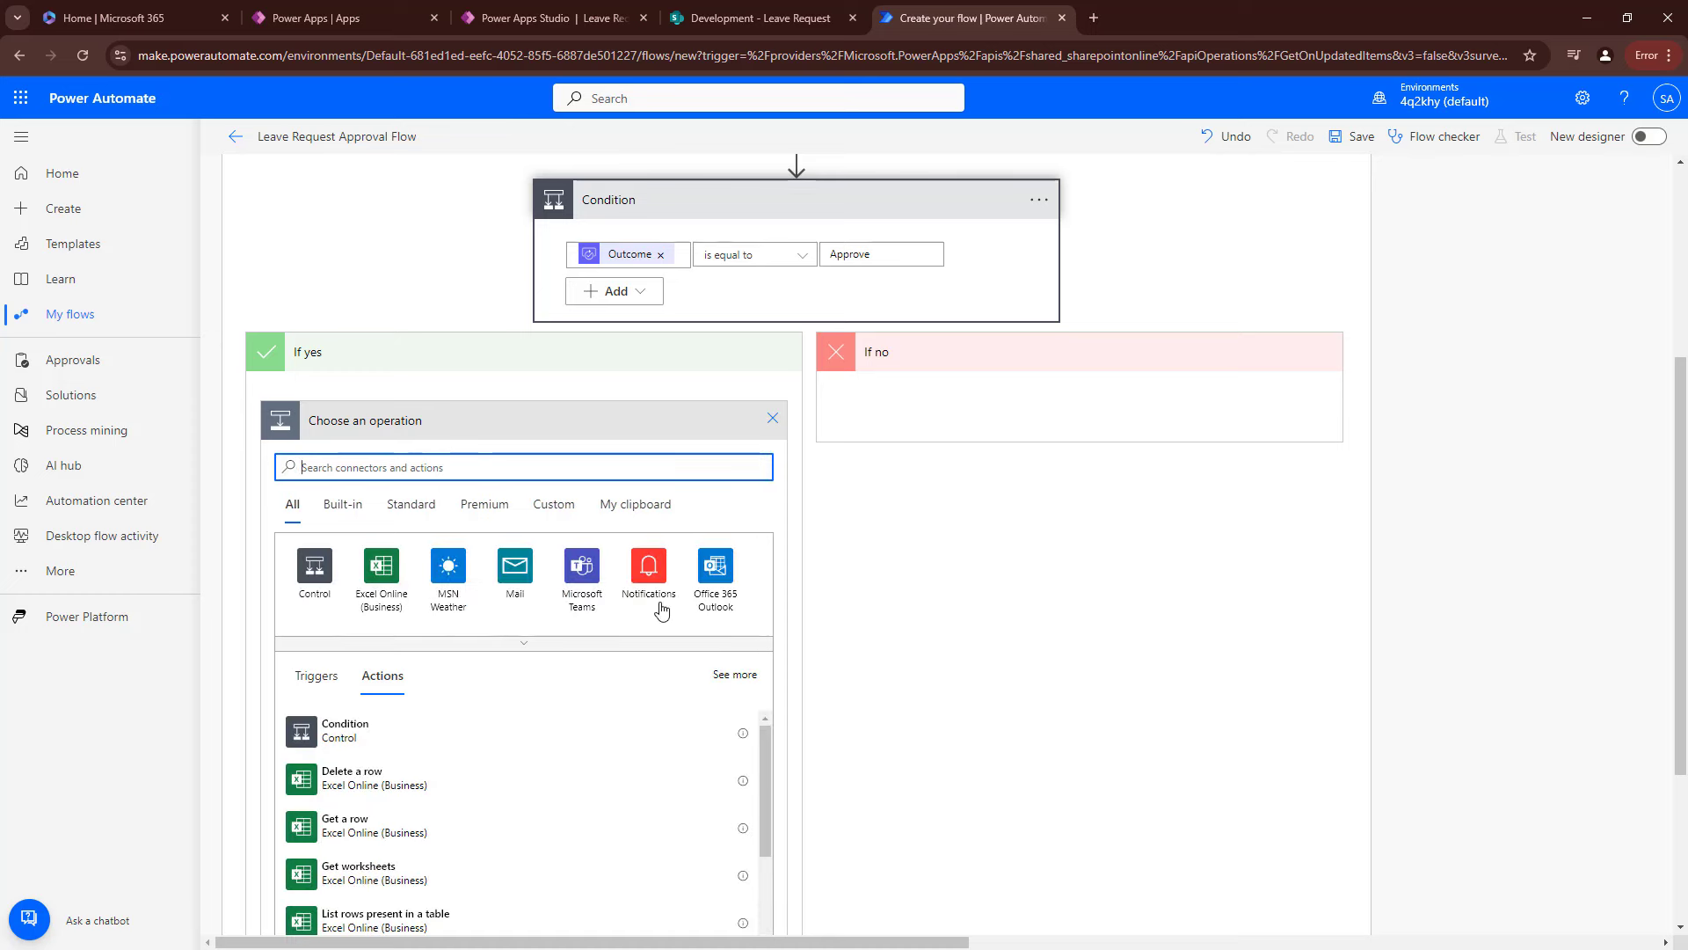
pyautogui.click(626, 654)
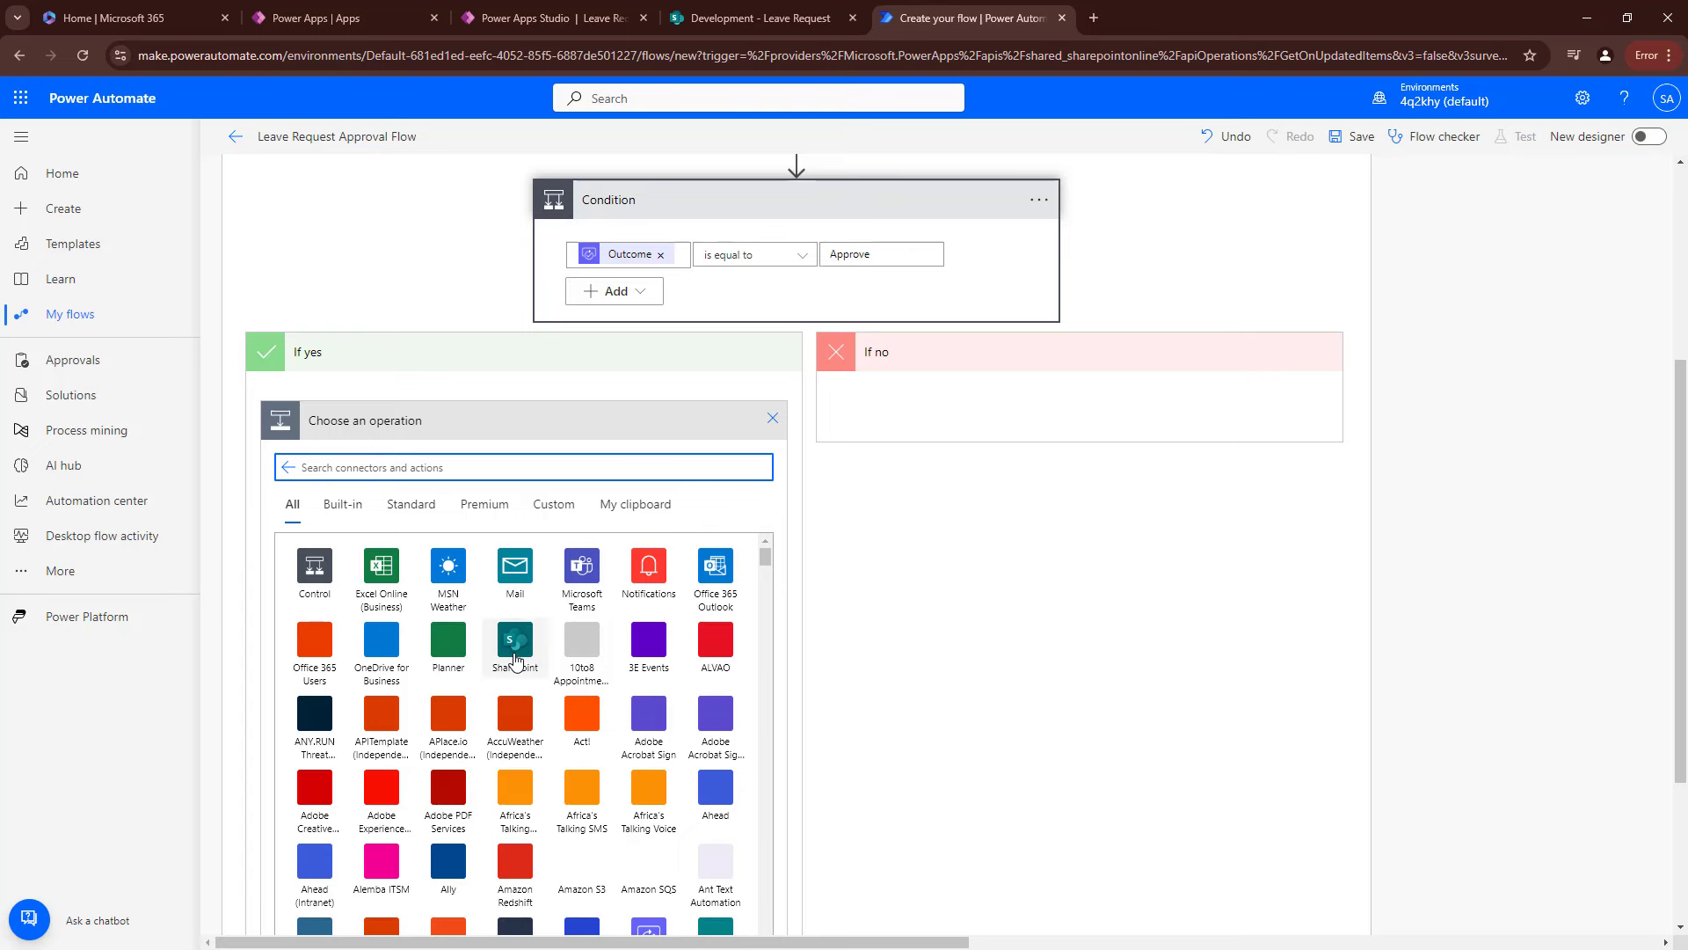
pyautogui.click(516, 658)
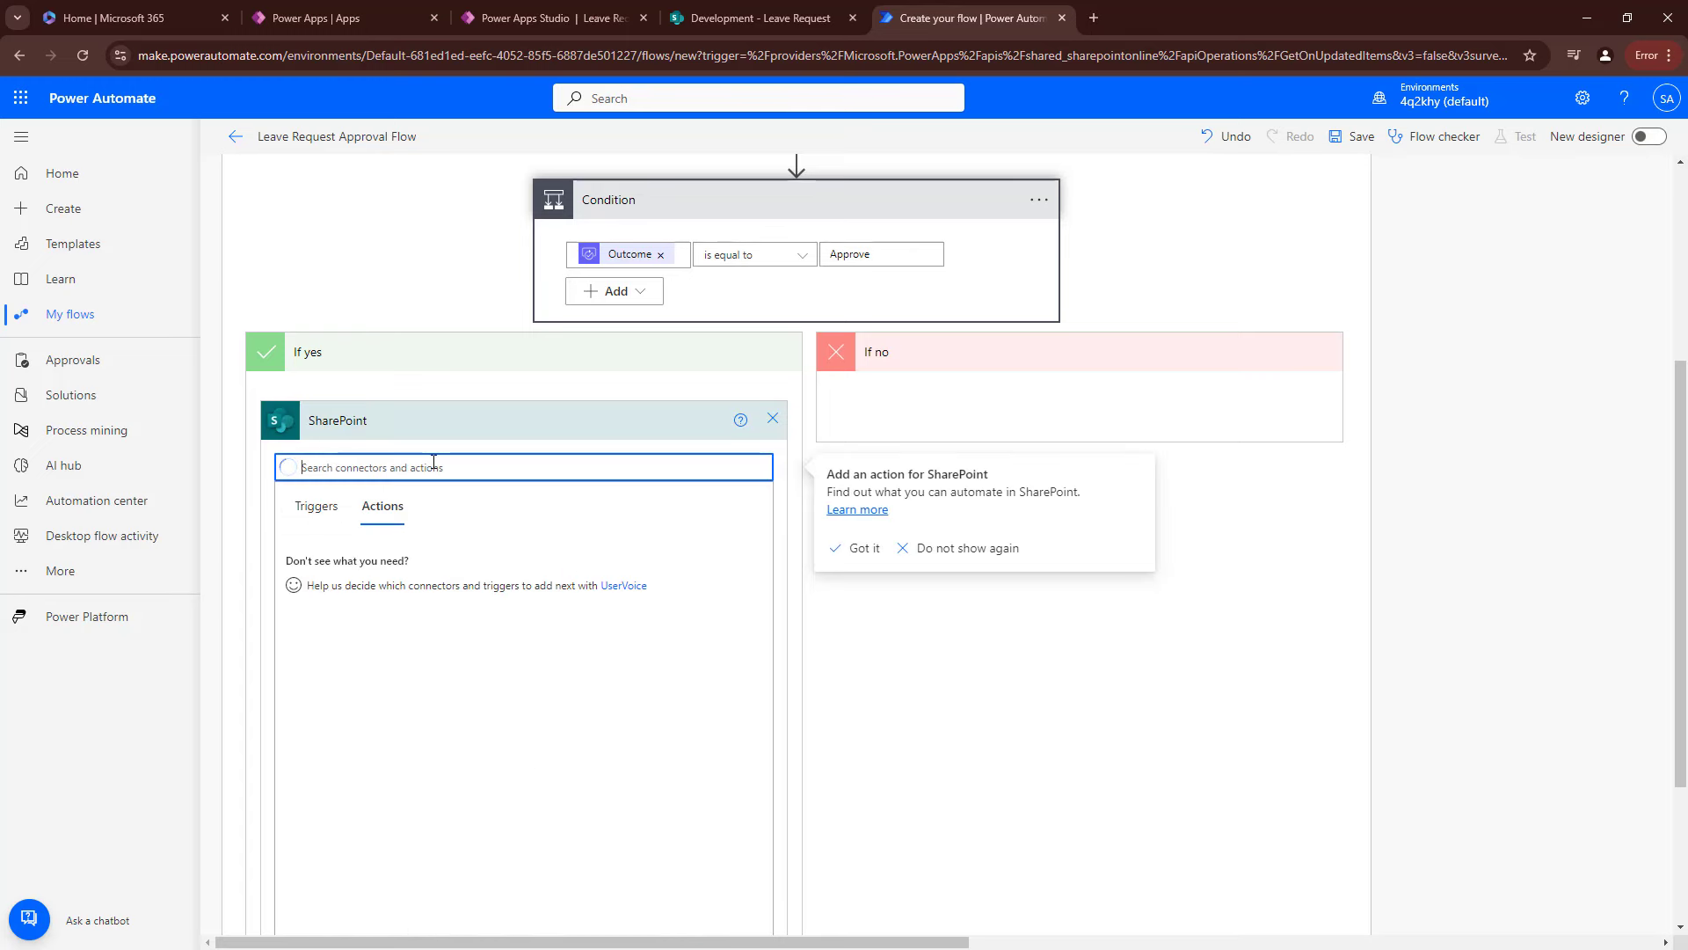
# Switch to the SharePoint Leave Request list and examine the choices defined in the Status column's settings.
pyautogui.click(723, 13)
pyautogui.click(1661, 106)
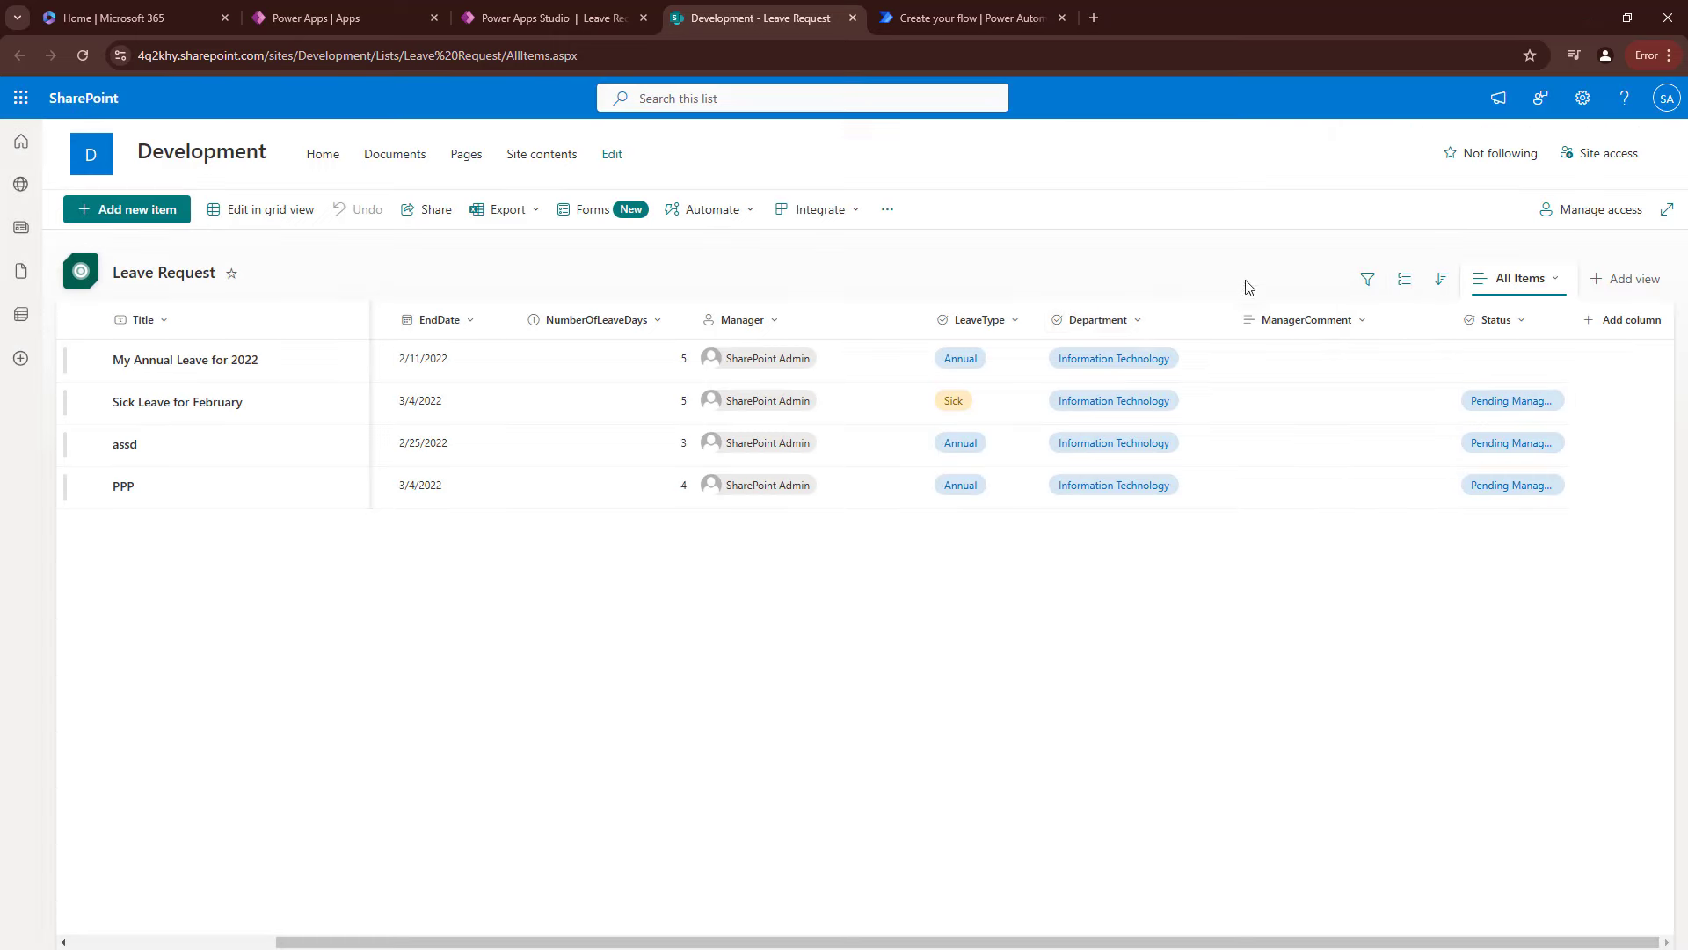
pyautogui.click(1502, 321)
pyautogui.click(1530, 479)
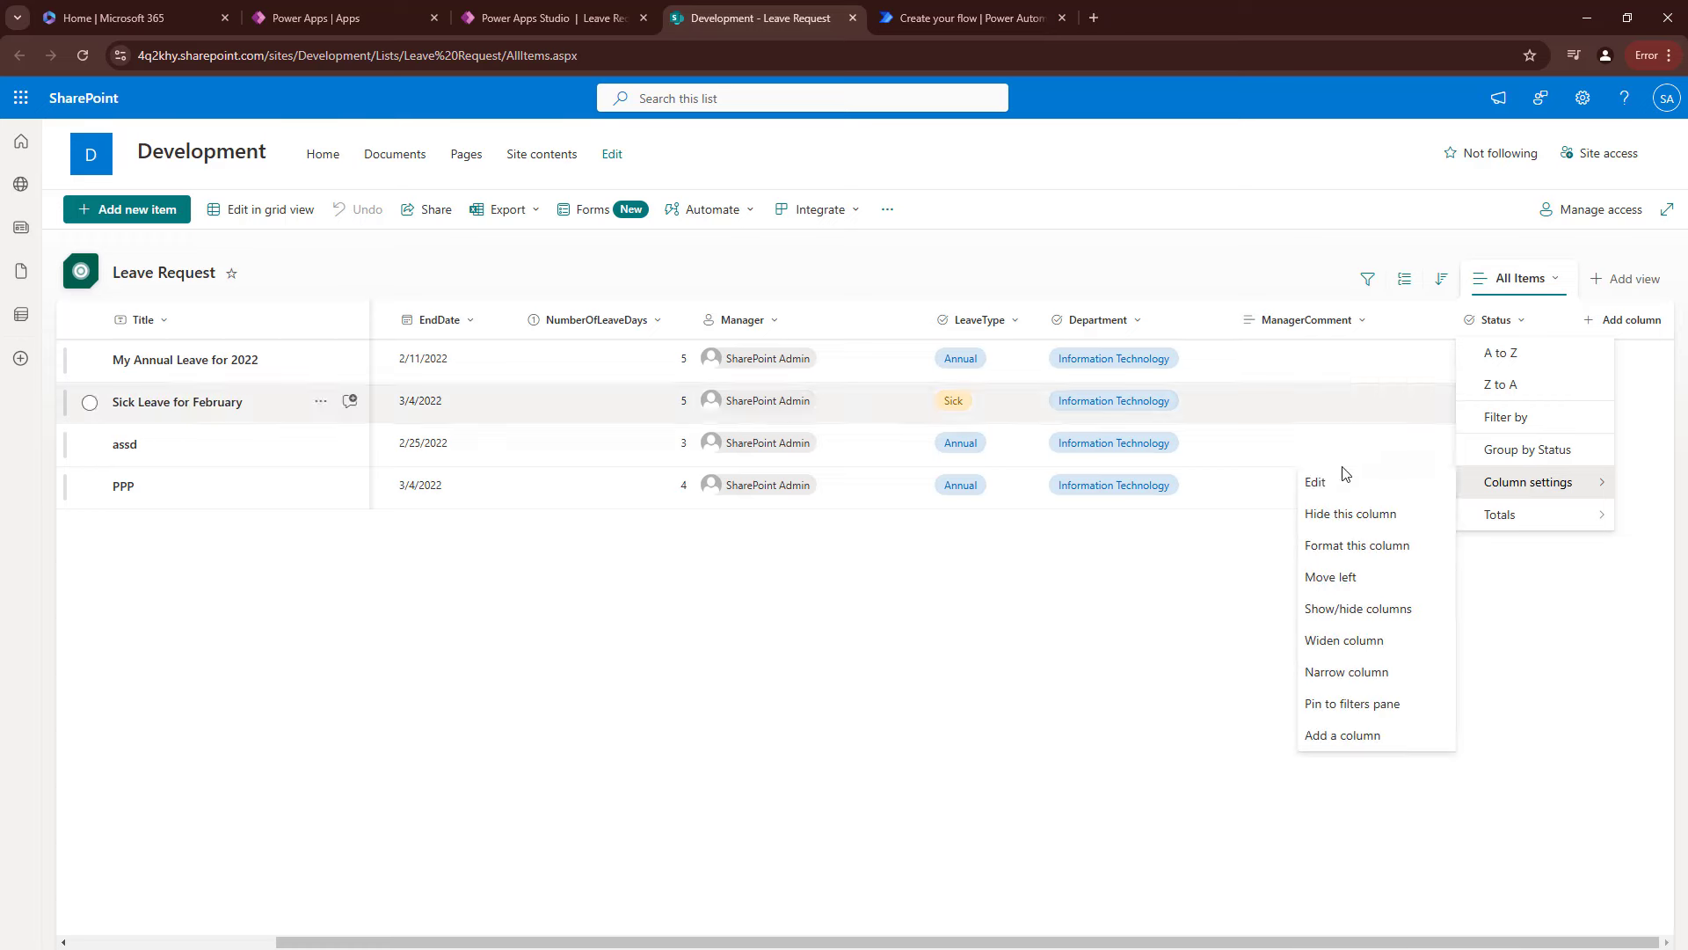
pyautogui.click(1322, 489)
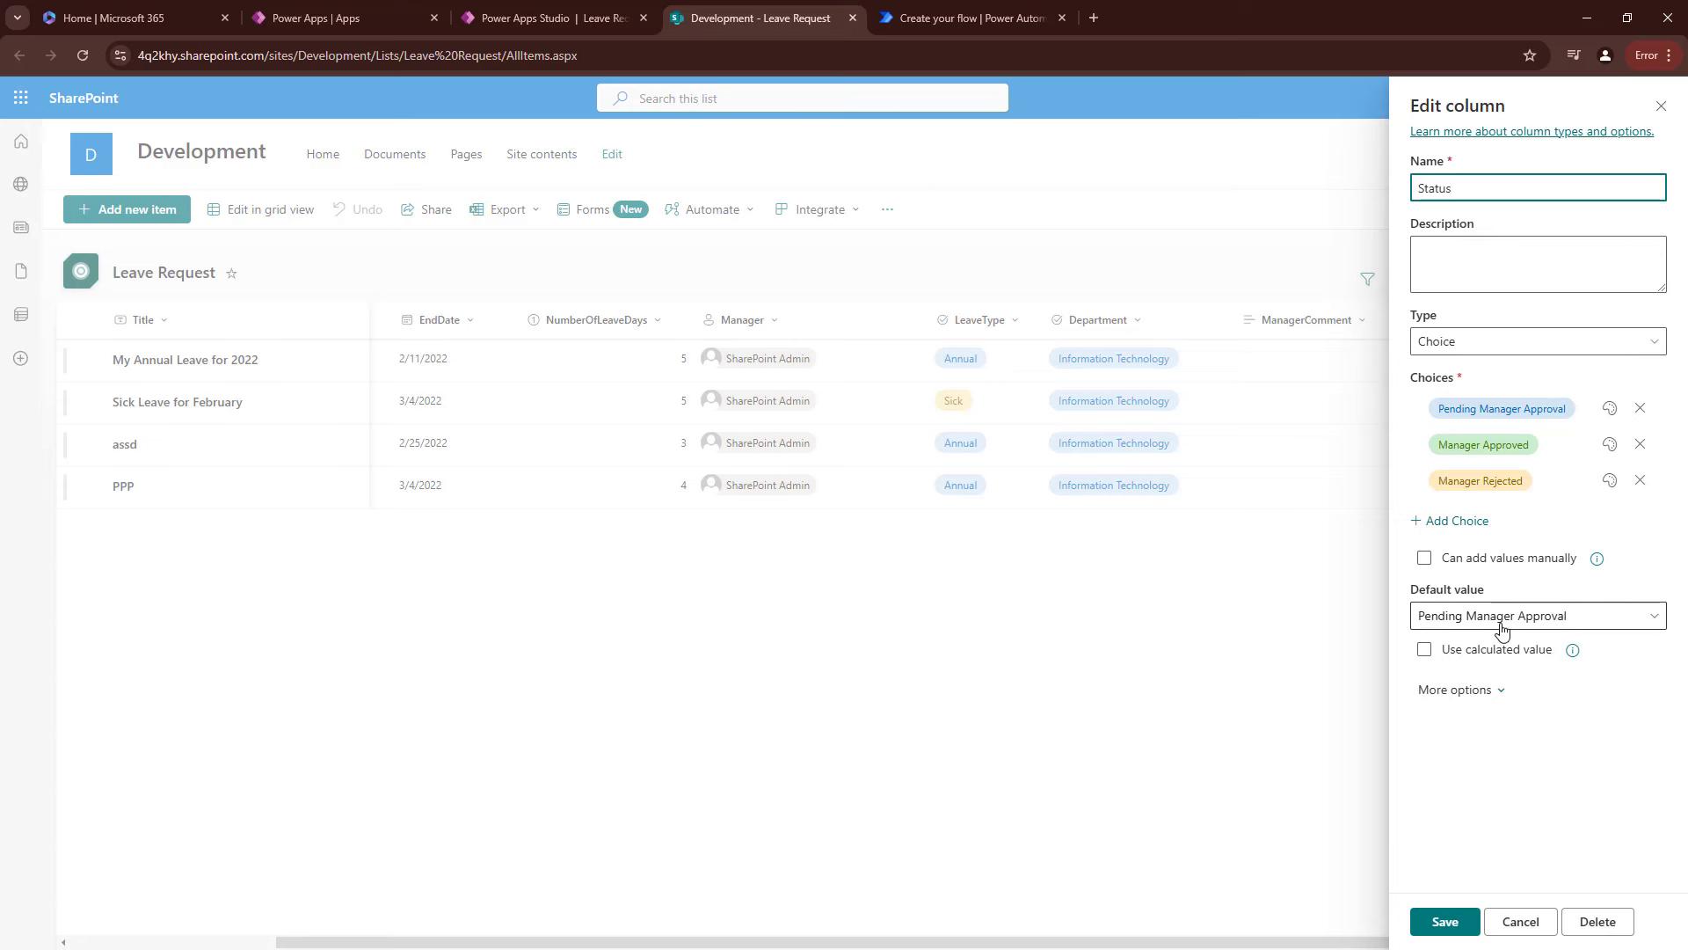
# Return to the flow in Power Automate and add the SharePoint Update item action in the condition's If yes branch.
pyautogui.click(920, 7)
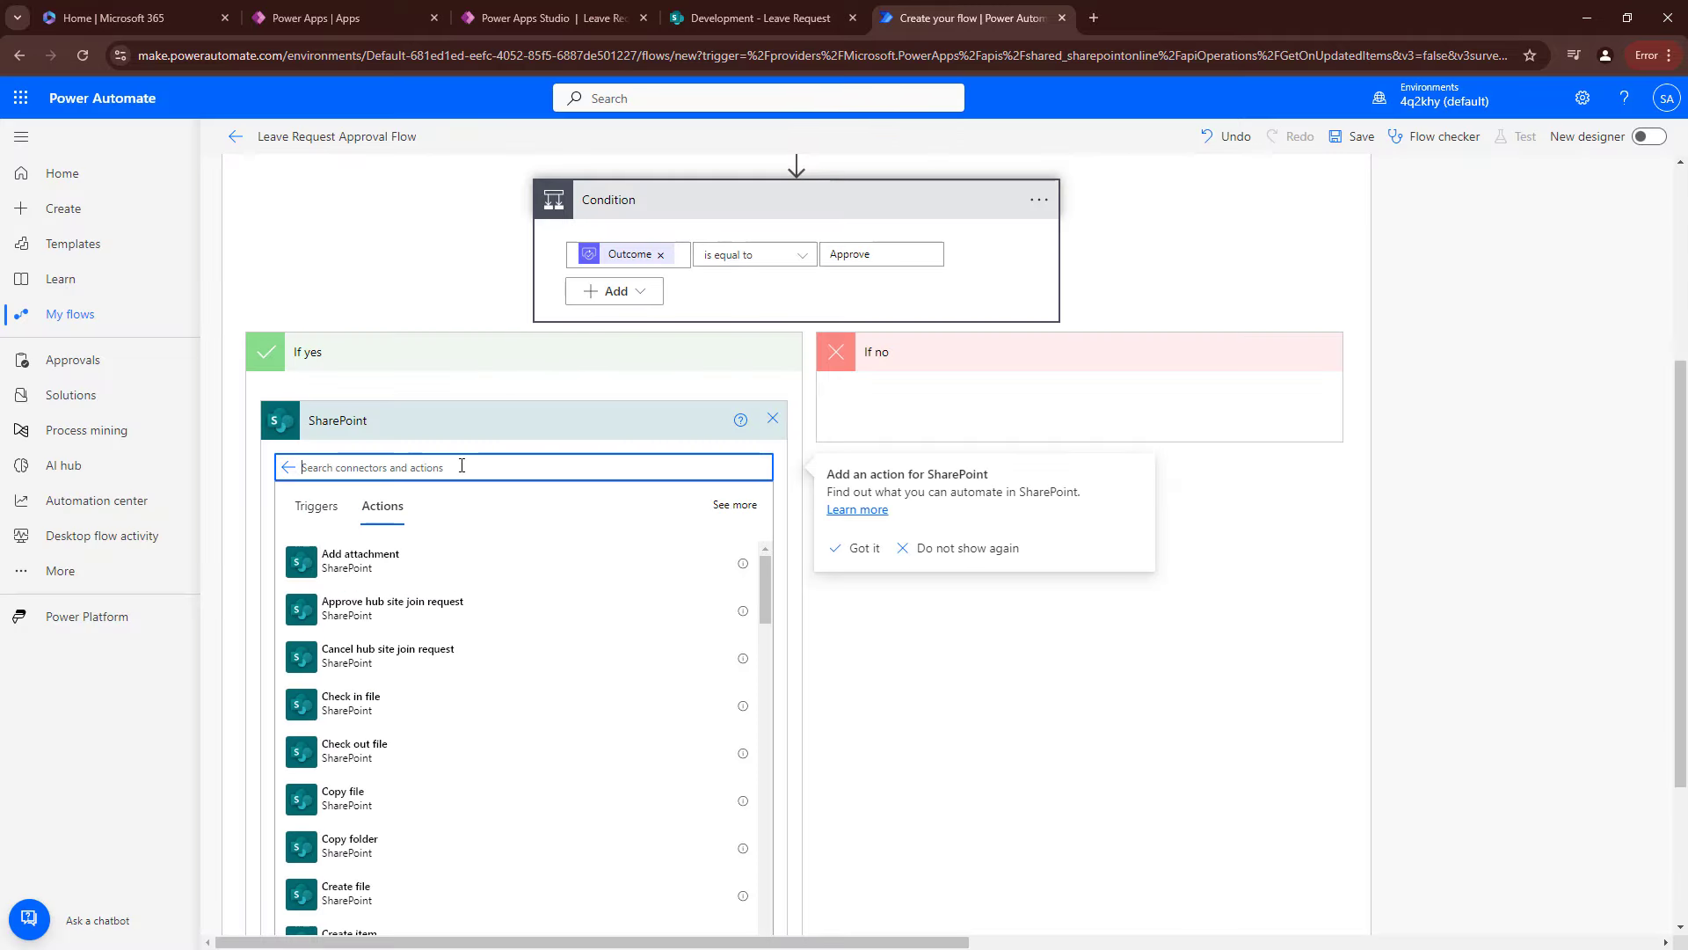
pyautogui.write('update')
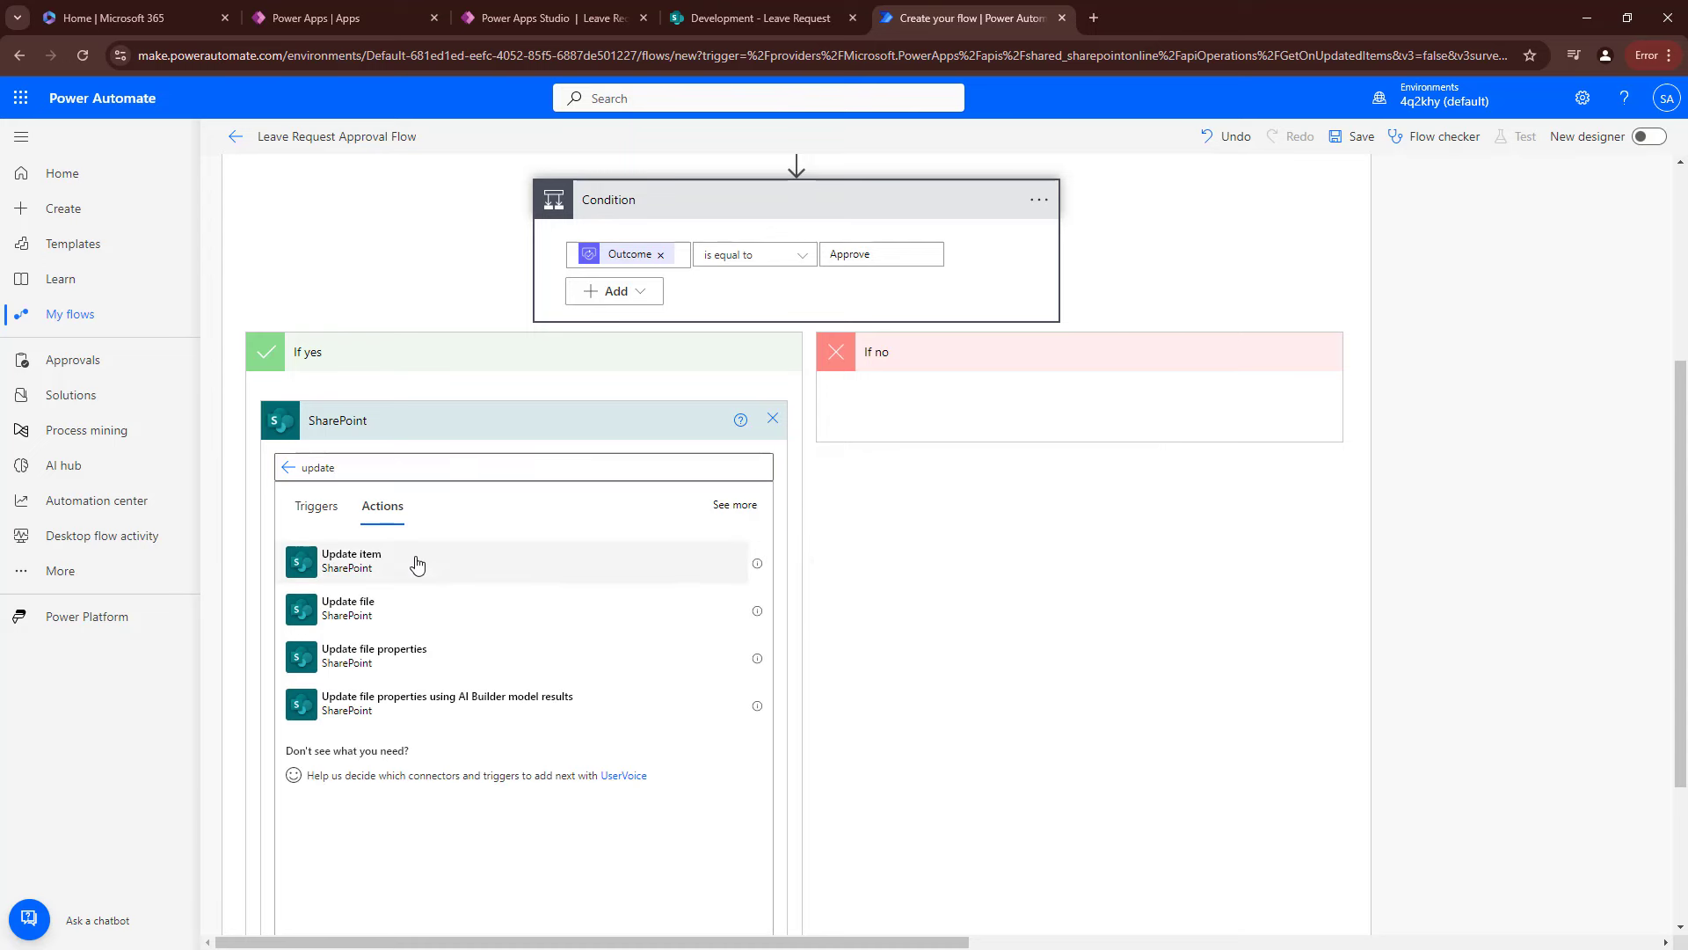
pyautogui.click(694, 5)
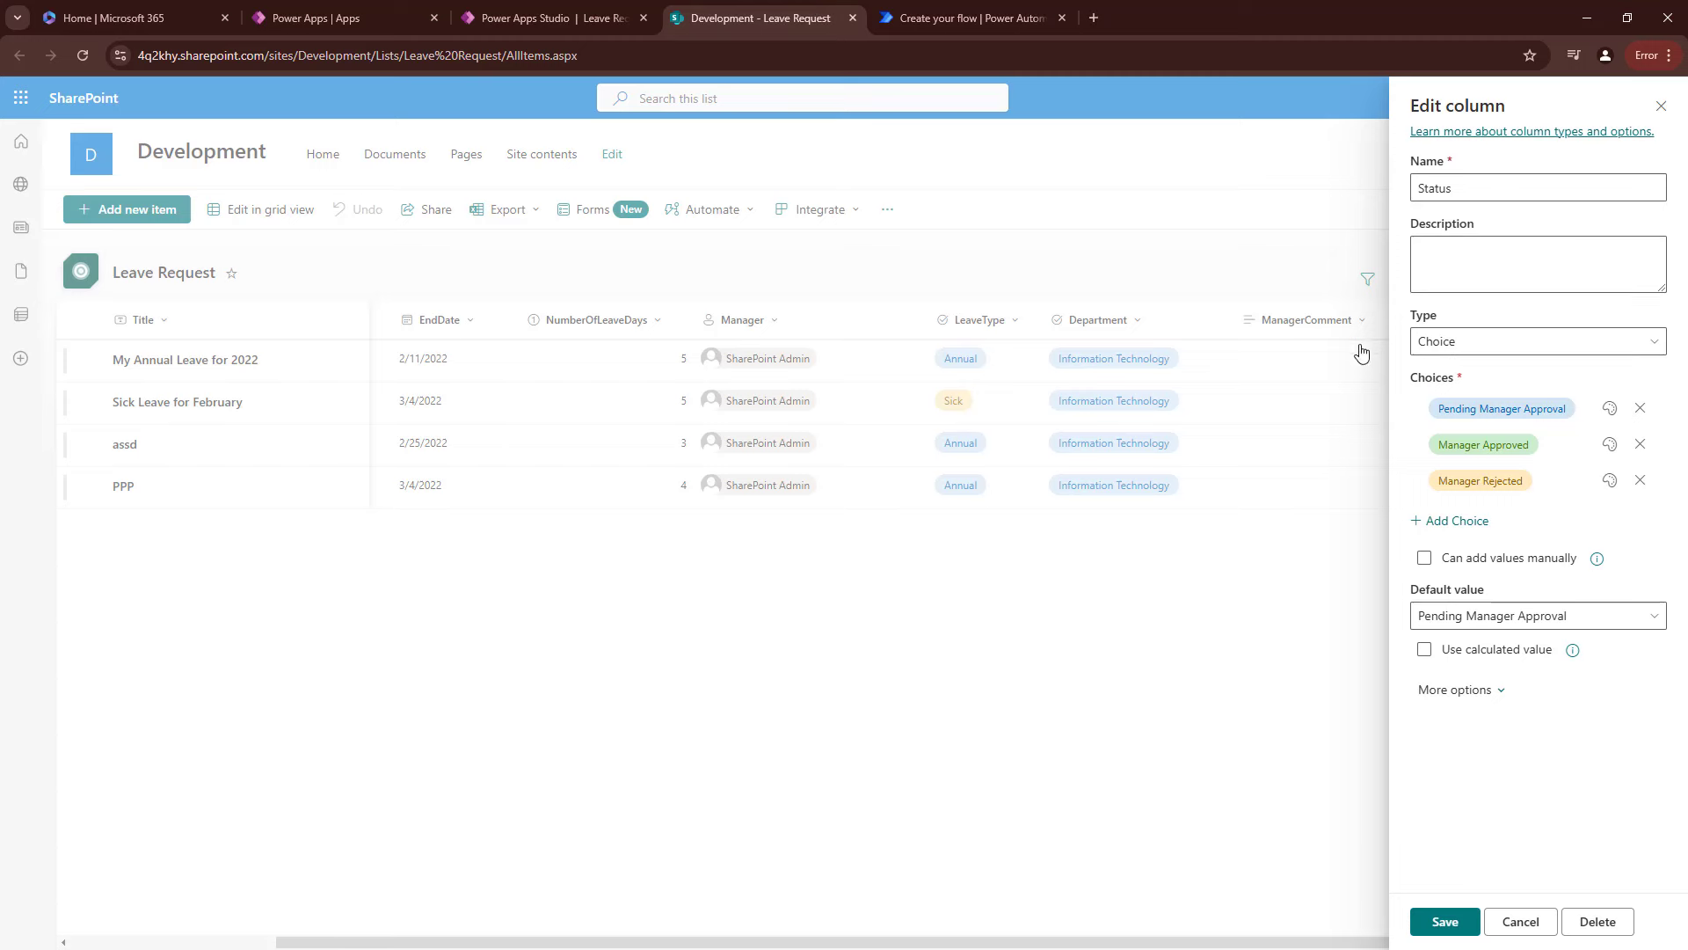
pyautogui.click(924, 9)
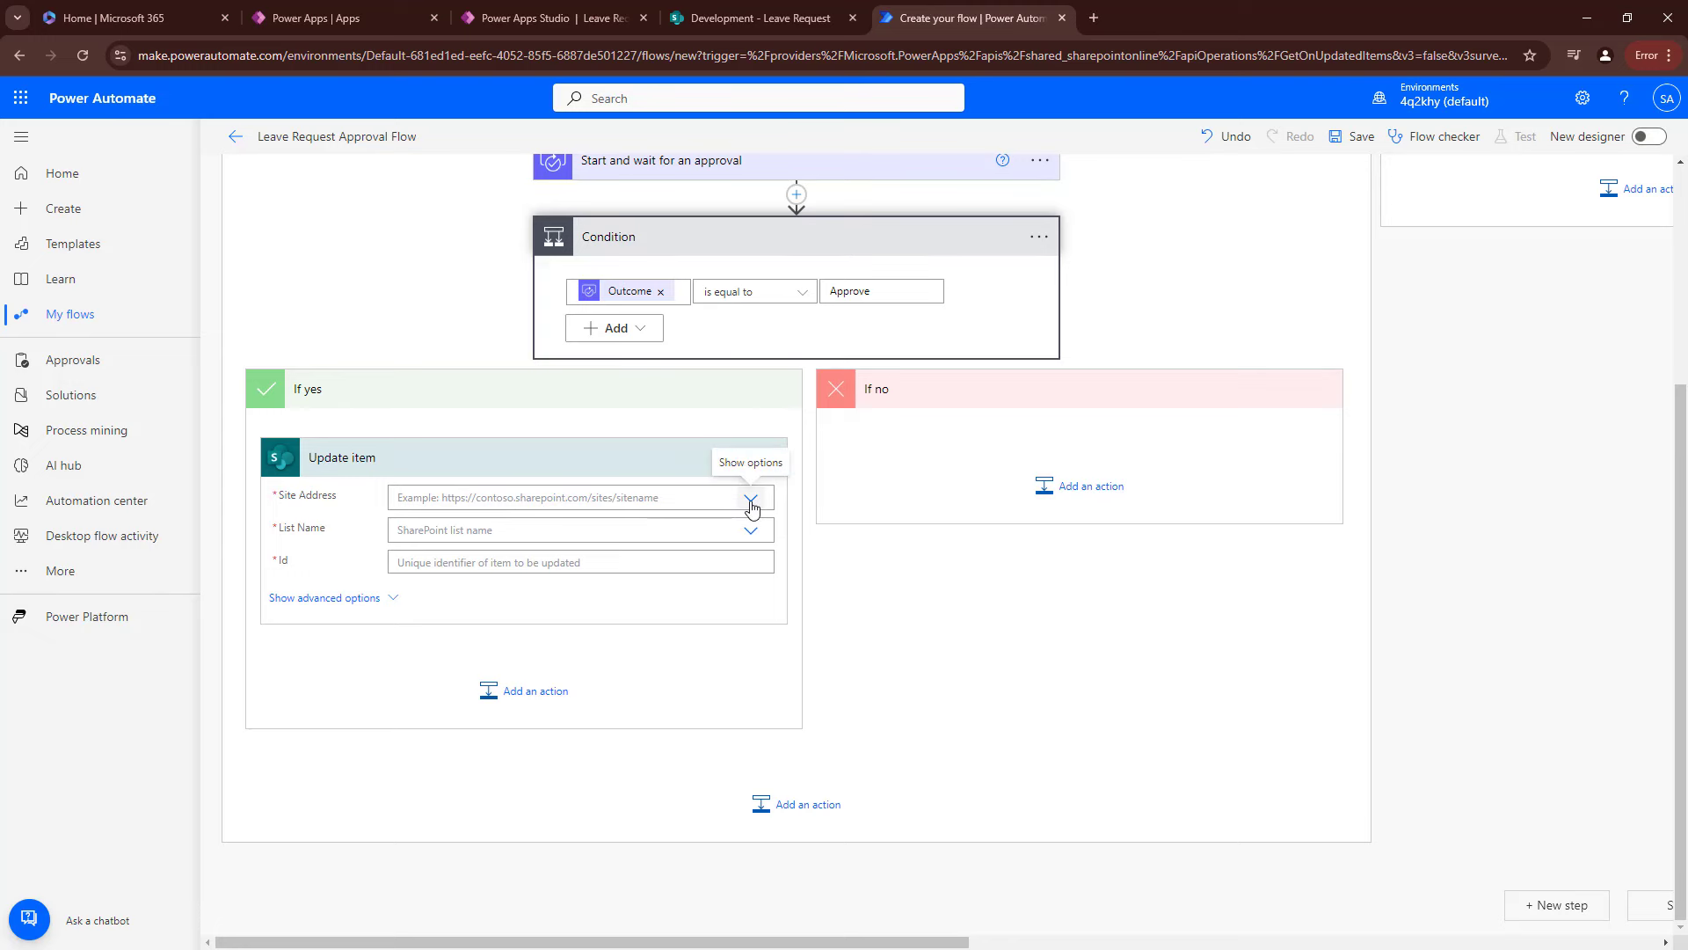
# Set the Update item action's Site Address to the Development site and its List Name to Leave Request.
pyautogui.click(751, 501)
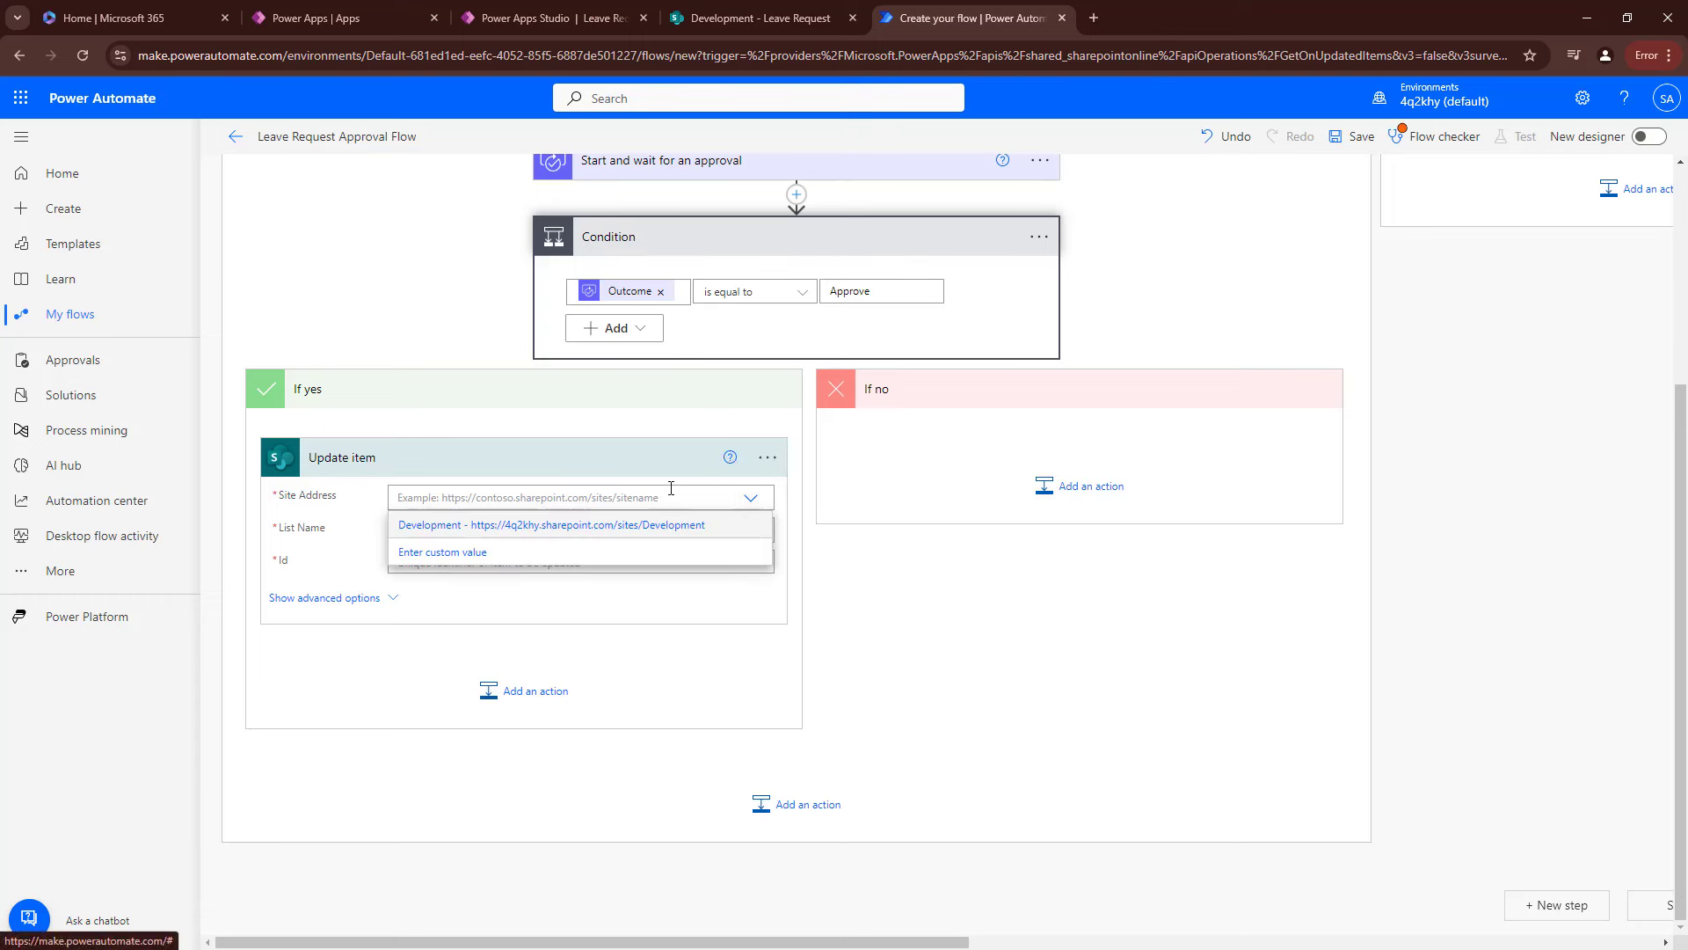
pyautogui.click(665, 522)
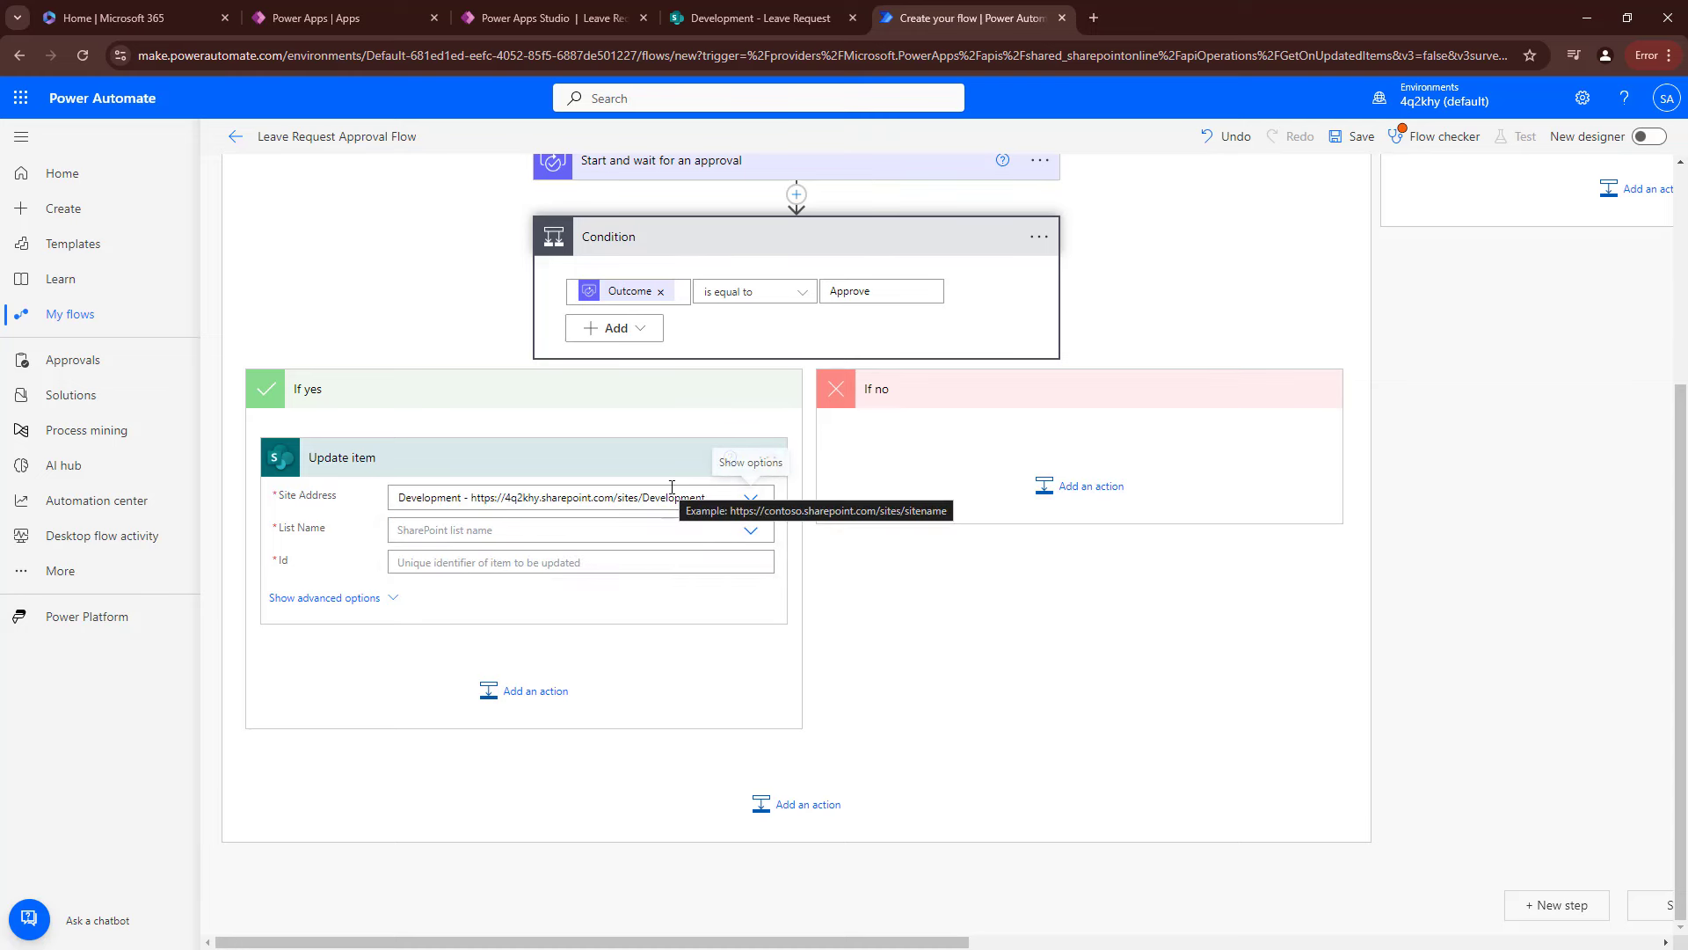
pyautogui.click(752, 532)
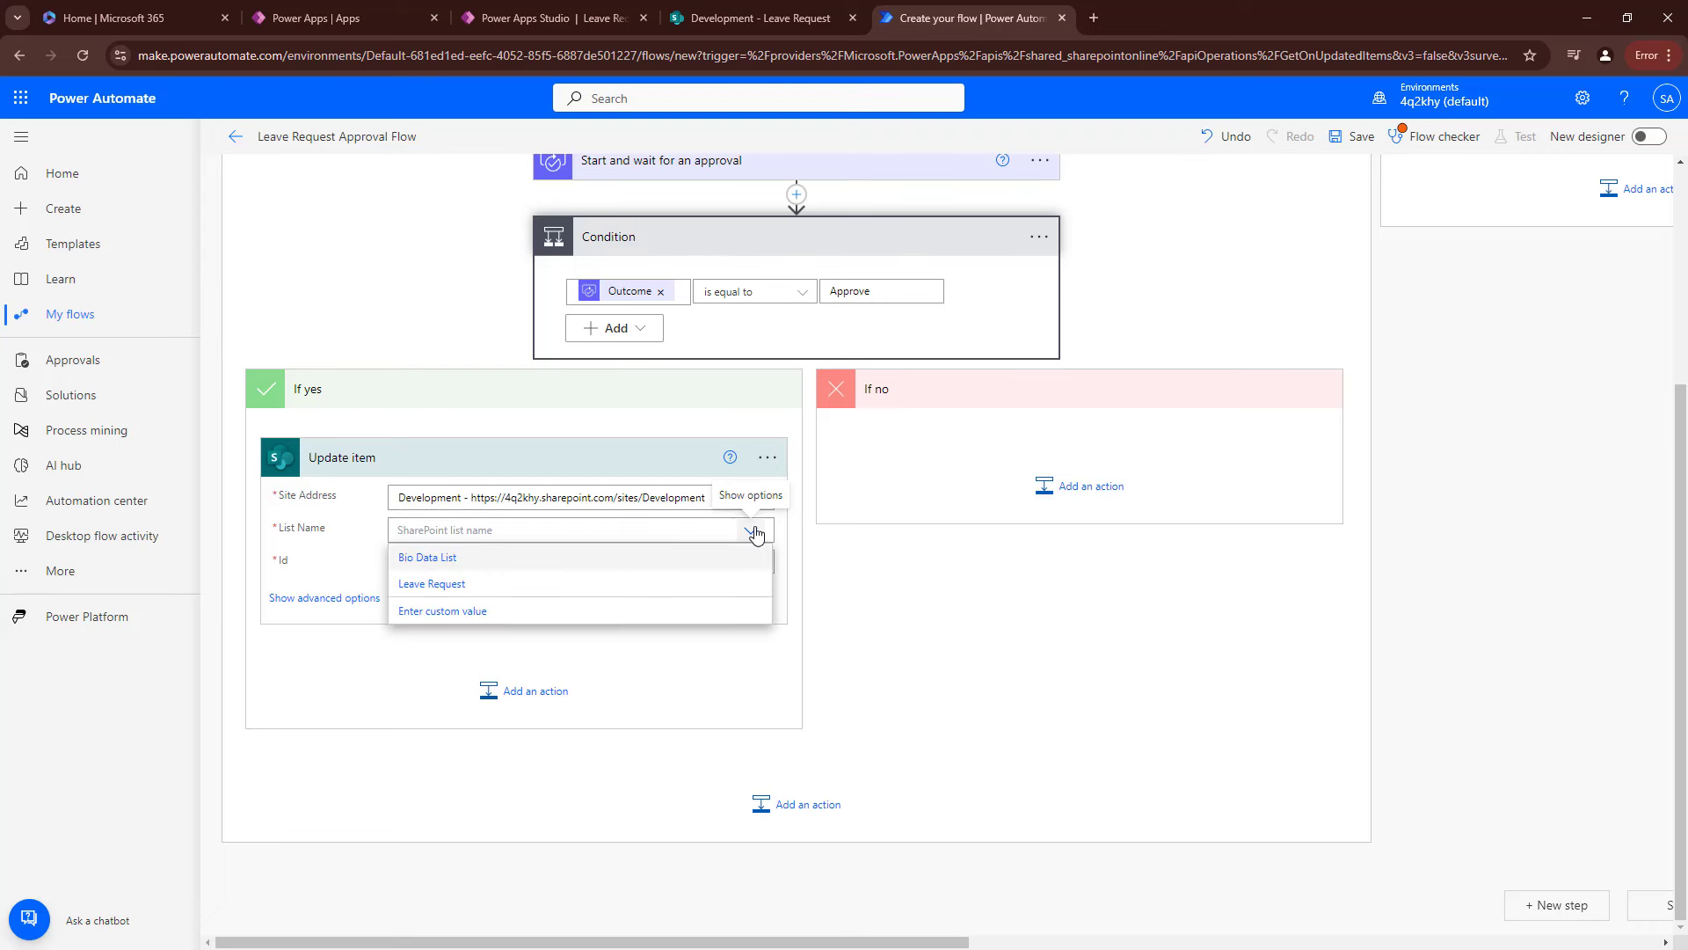
pyautogui.click(537, 584)
# Fill the Update item action's Id with the ID dynamic value from the "When an item is created or modified" trigger.
pyautogui.click(552, 562)
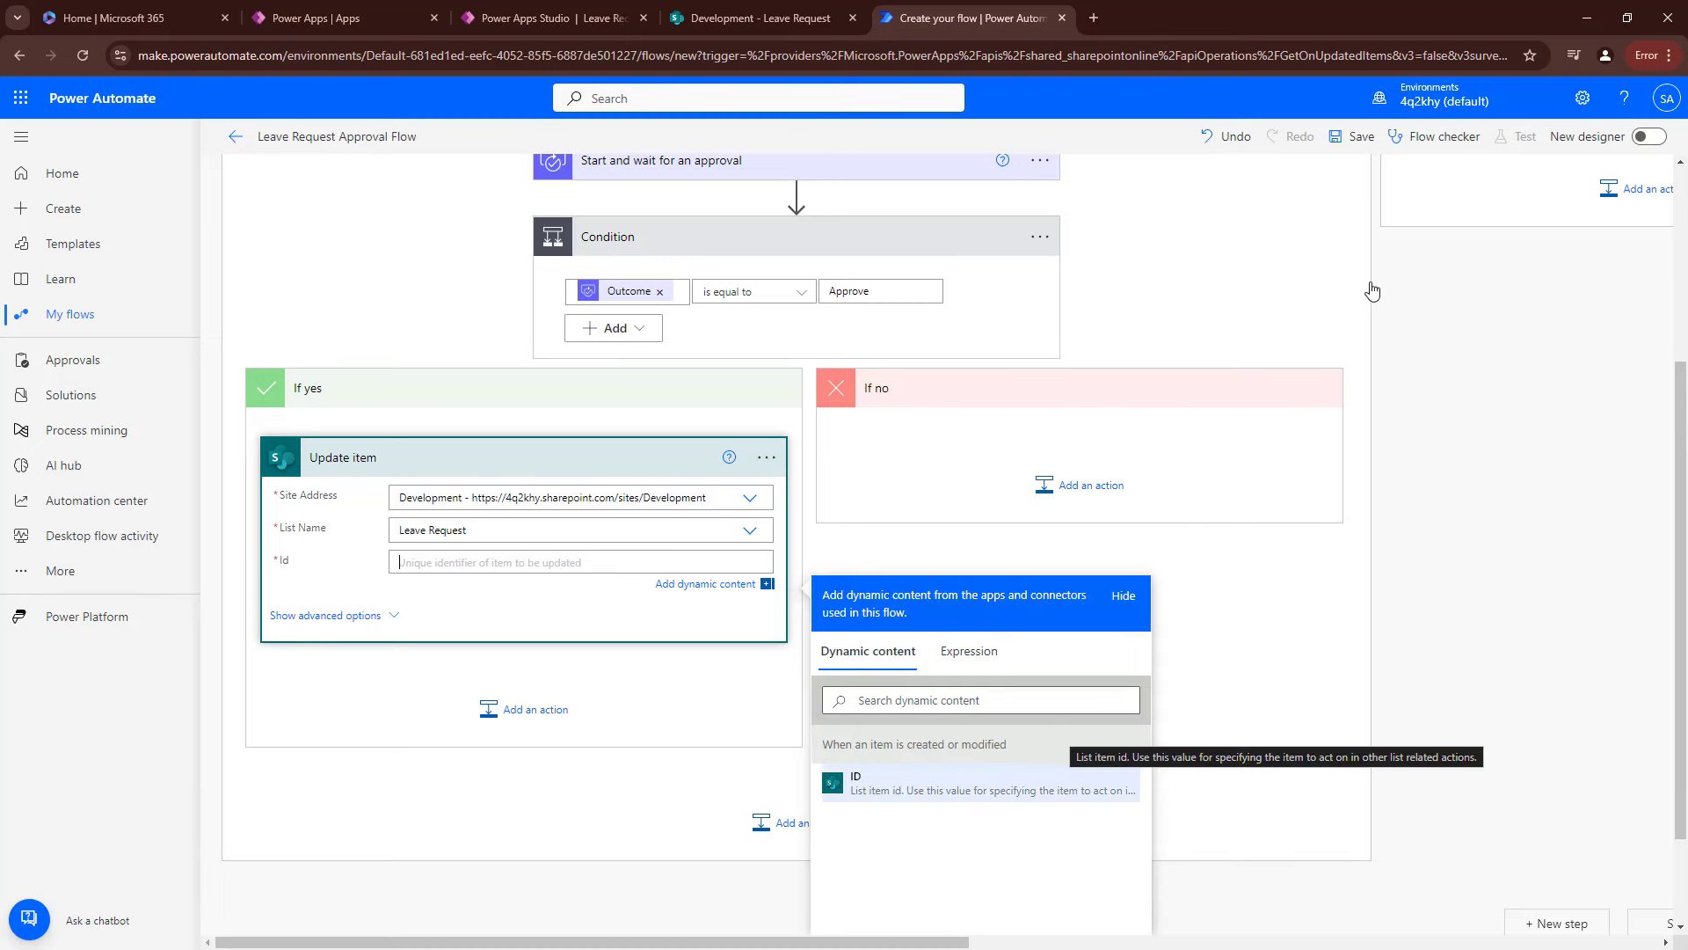
pyautogui.scroll(3, 1368, 279)
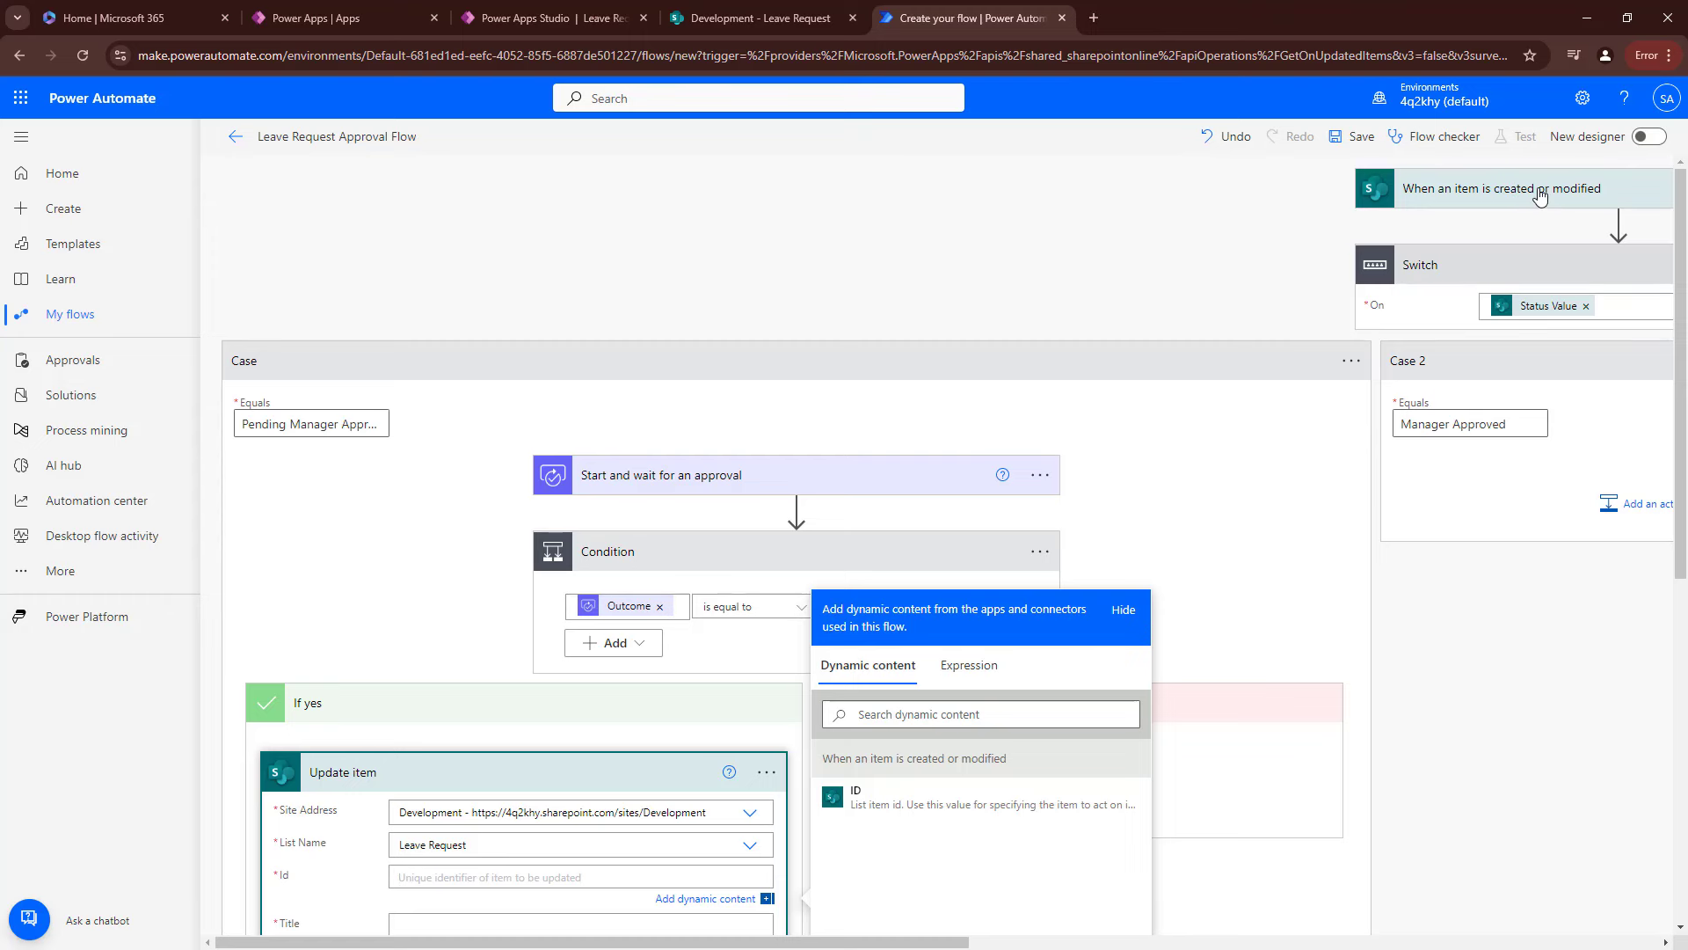
pyautogui.scroll(-4, 893, 442)
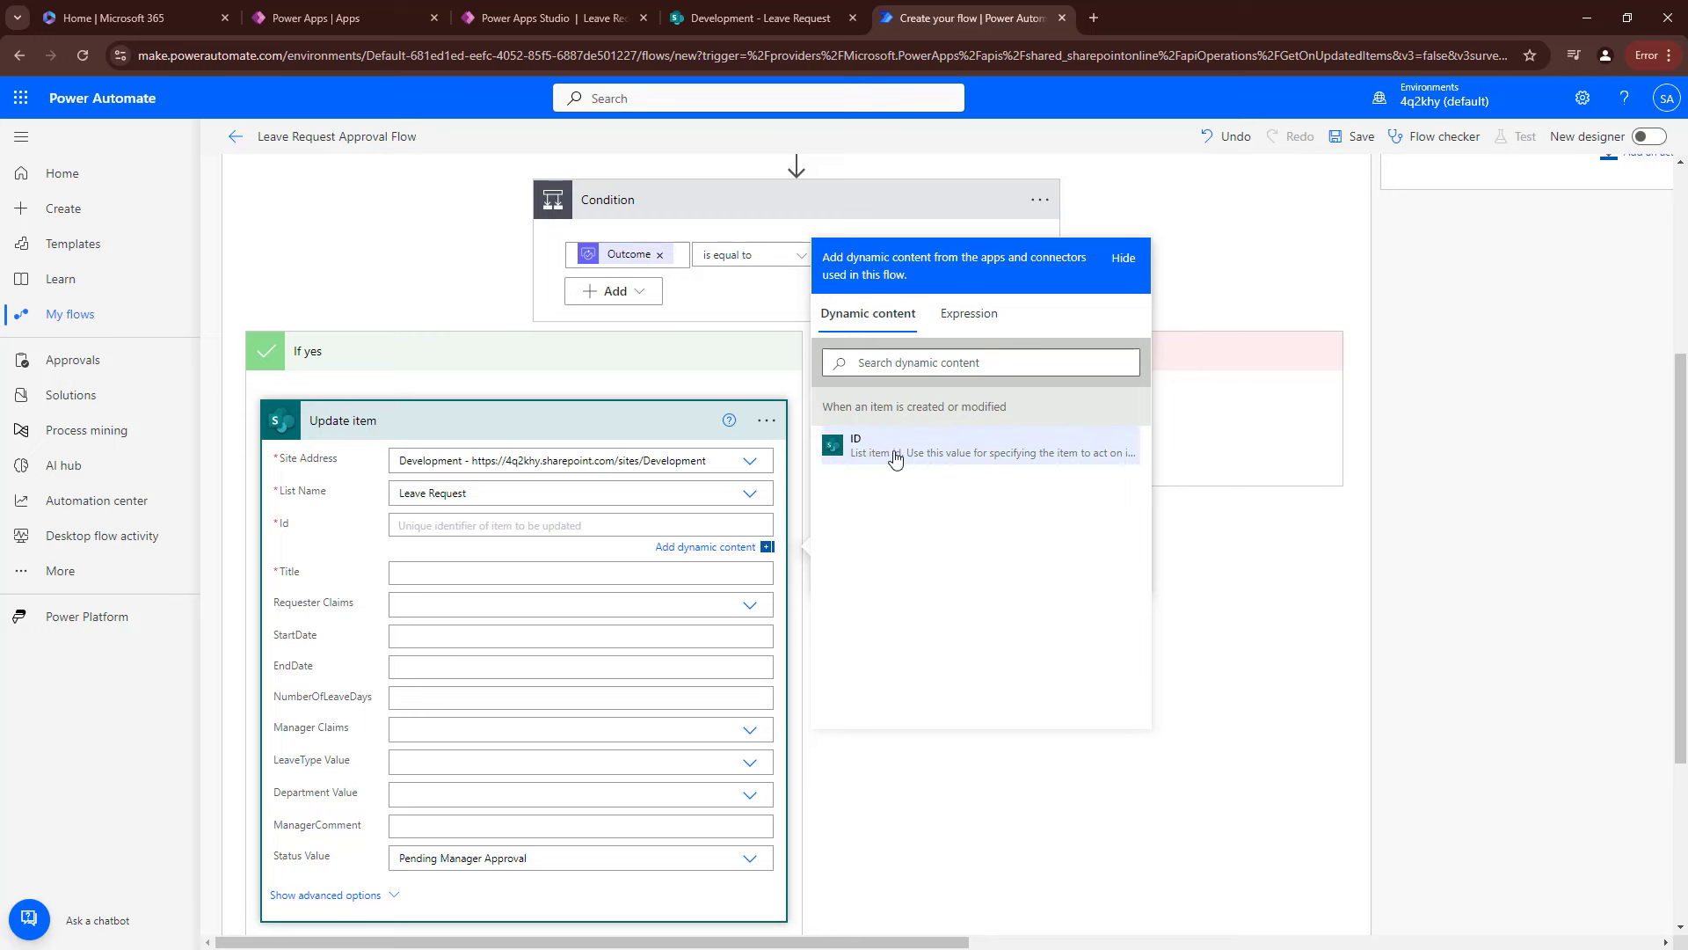
pyautogui.click(891, 444)
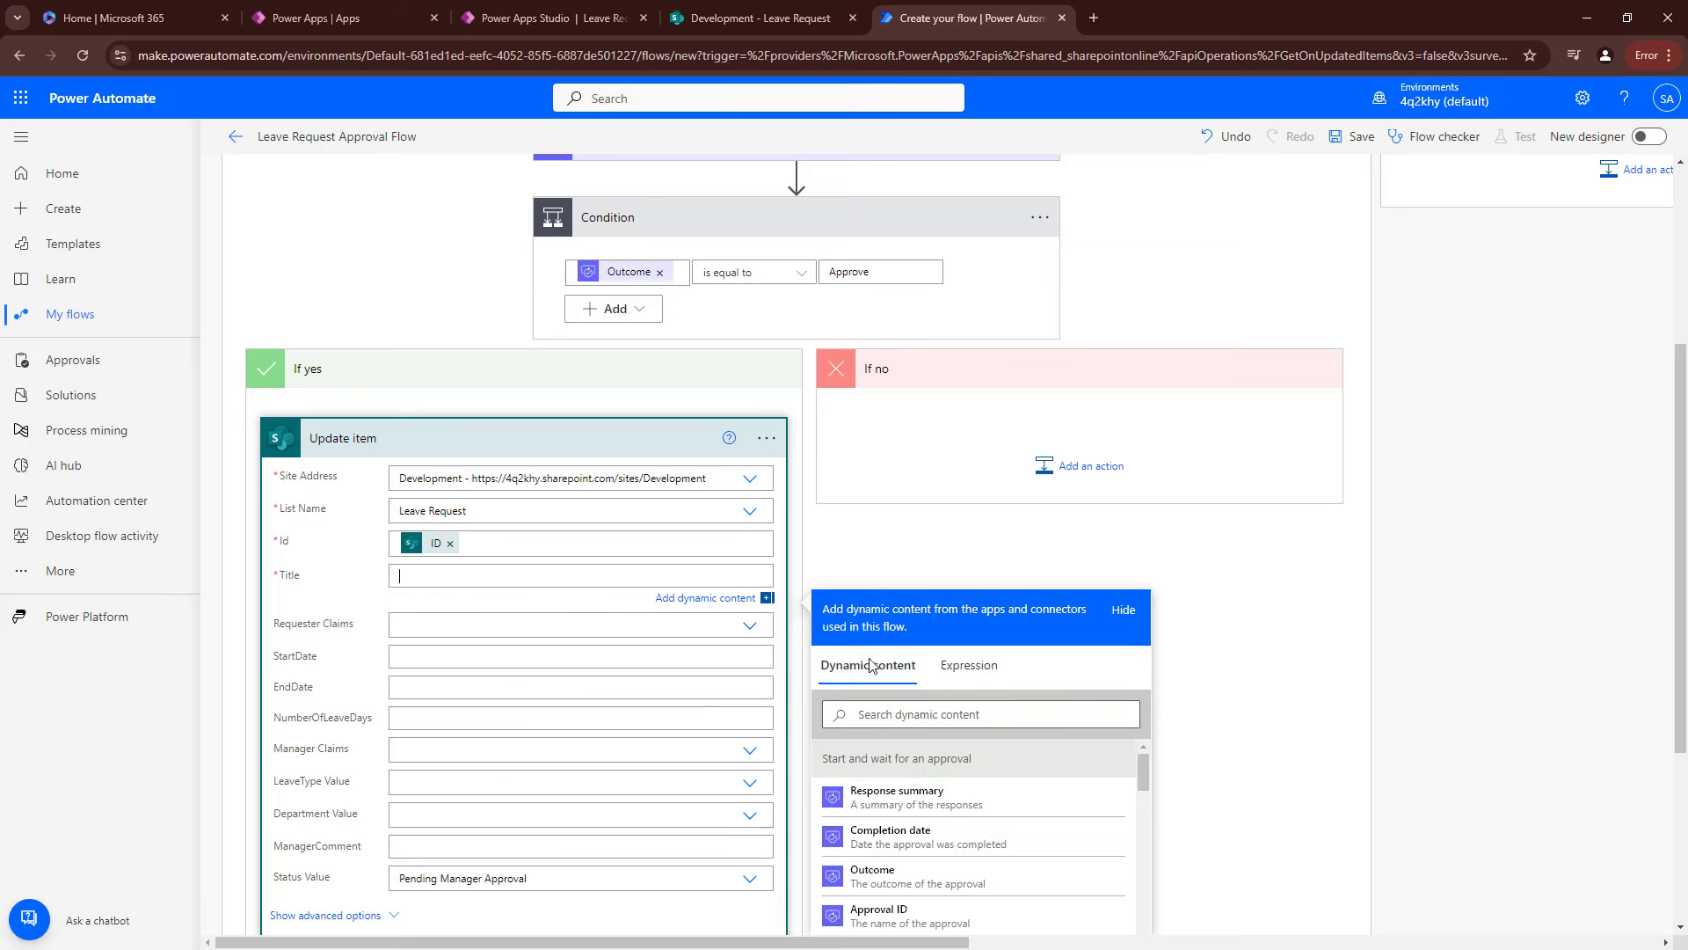
# Fill the Update item action's Title with the Title dynamic value from the "When an item is created or modified" trigger.
pyautogui.click(915, 714)
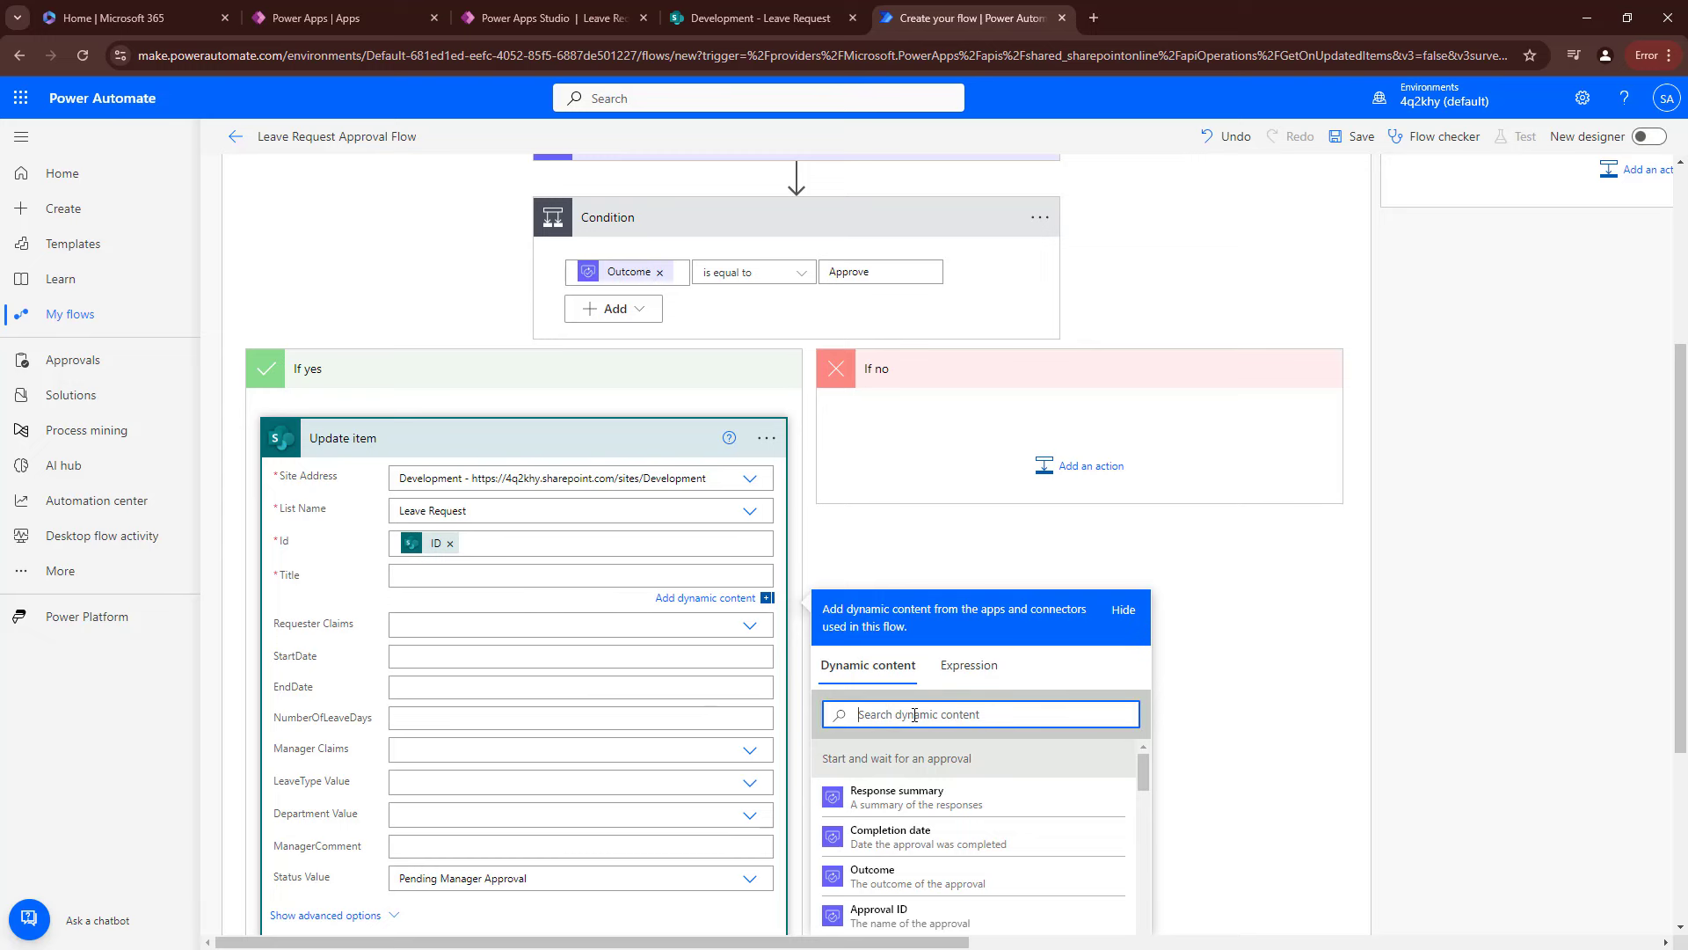
pyautogui.write('tit')
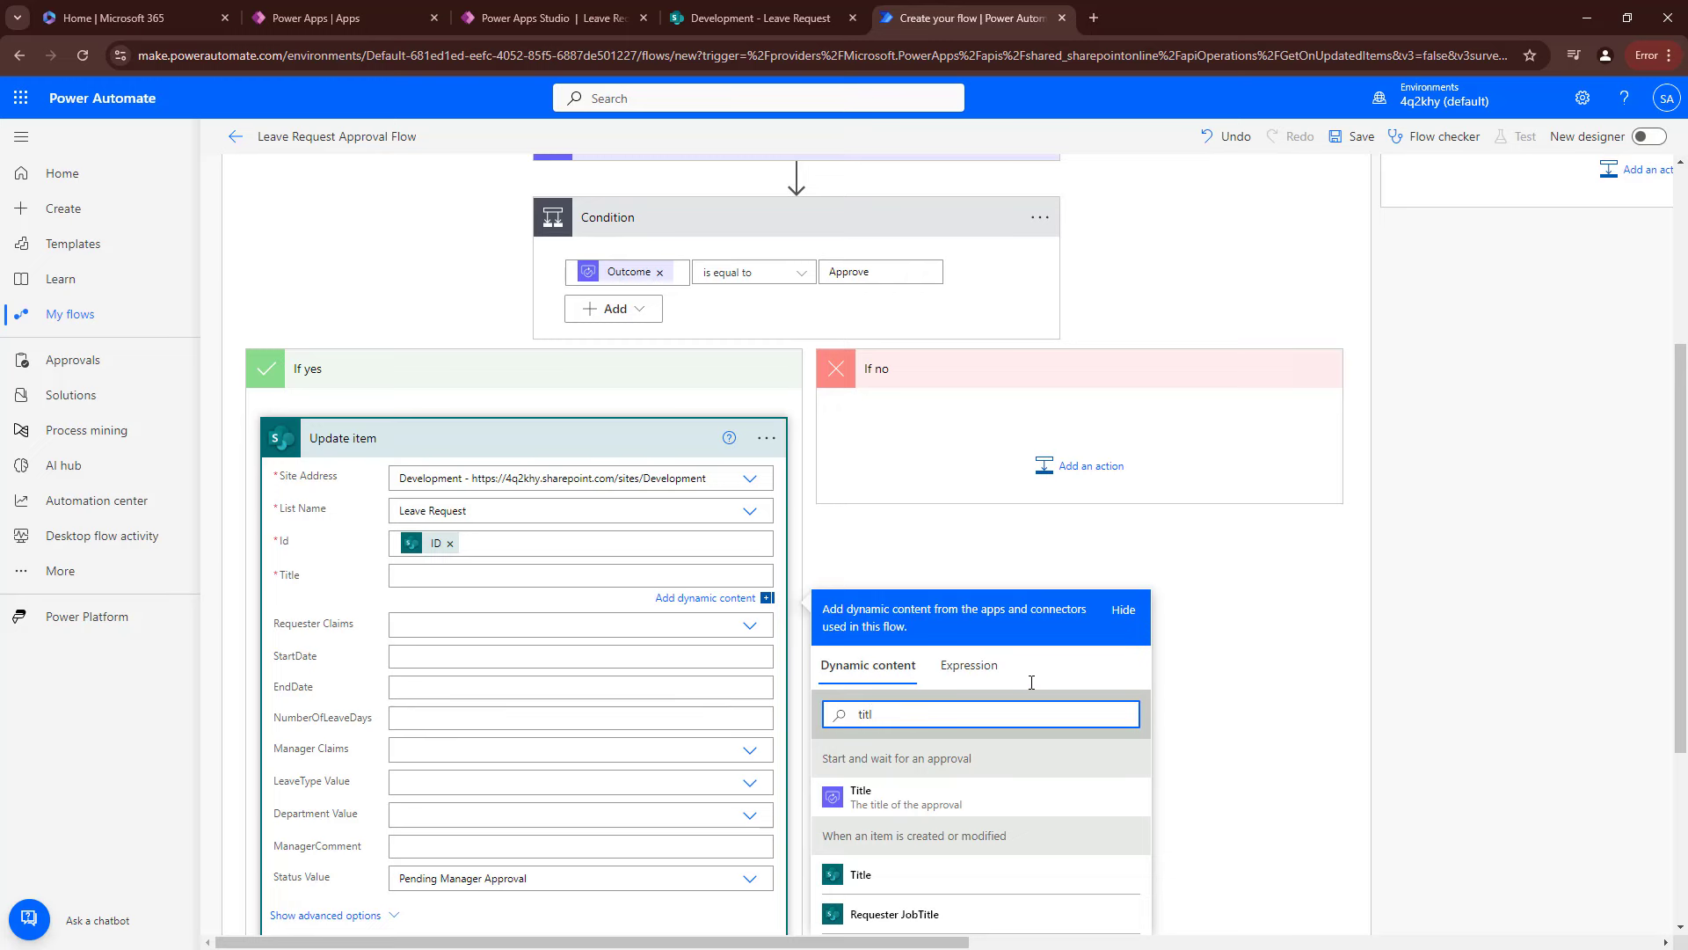
pyautogui.write('l')
pyautogui.scroll(-3, 979, 762)
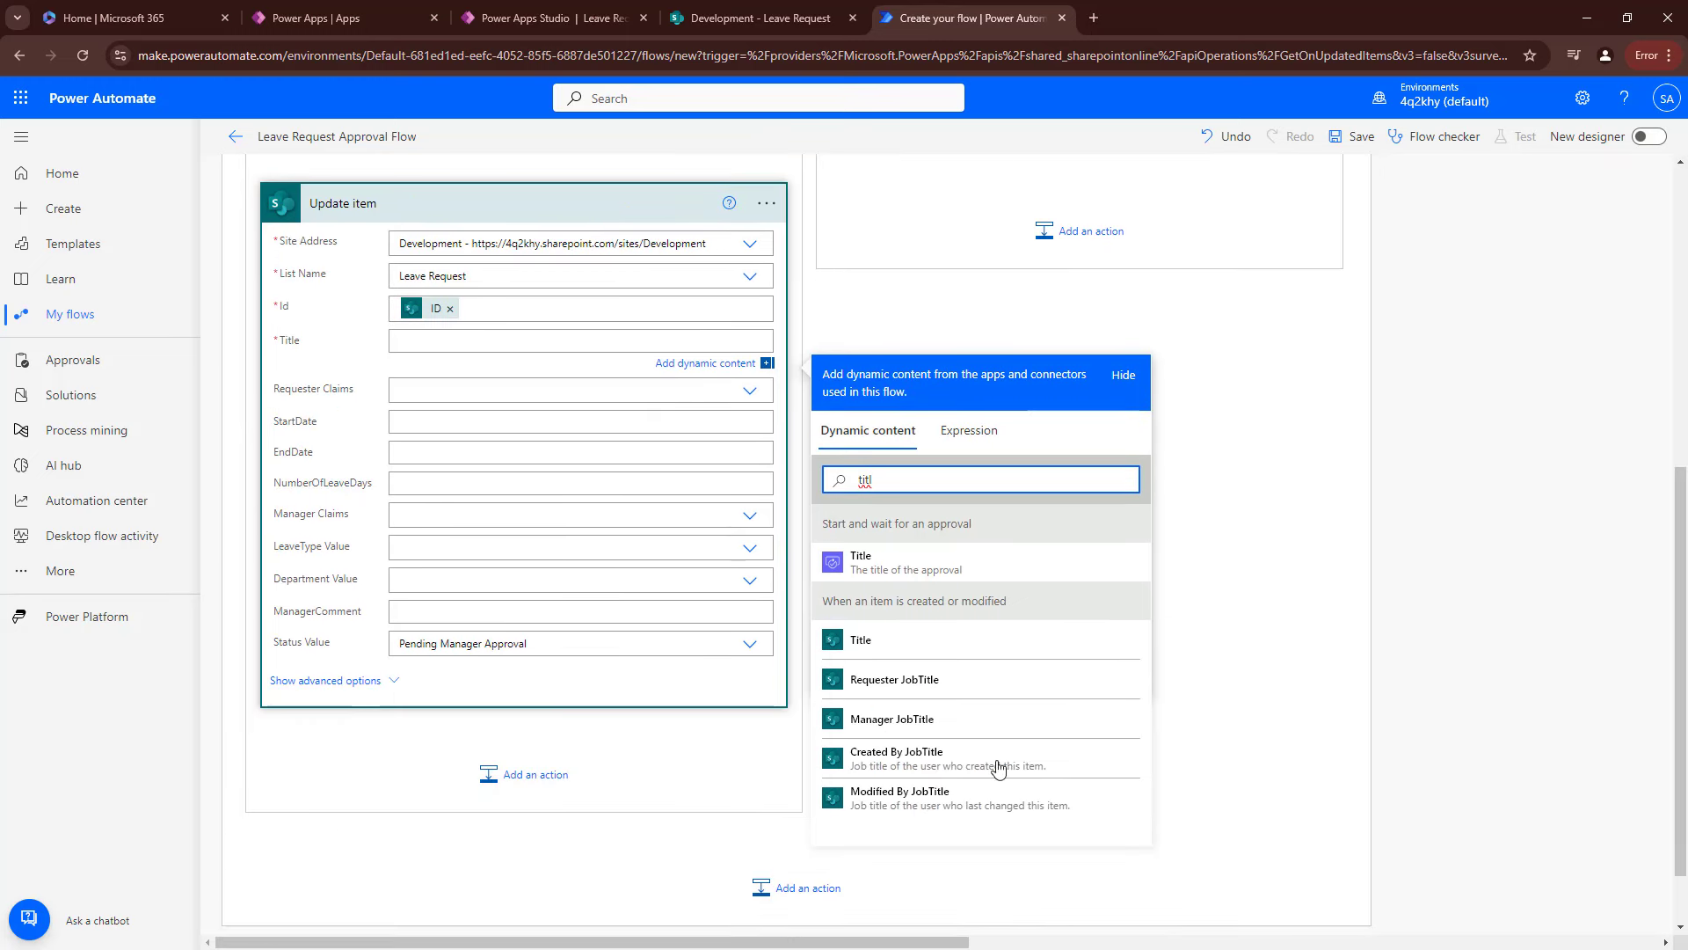
pyautogui.click(896, 648)
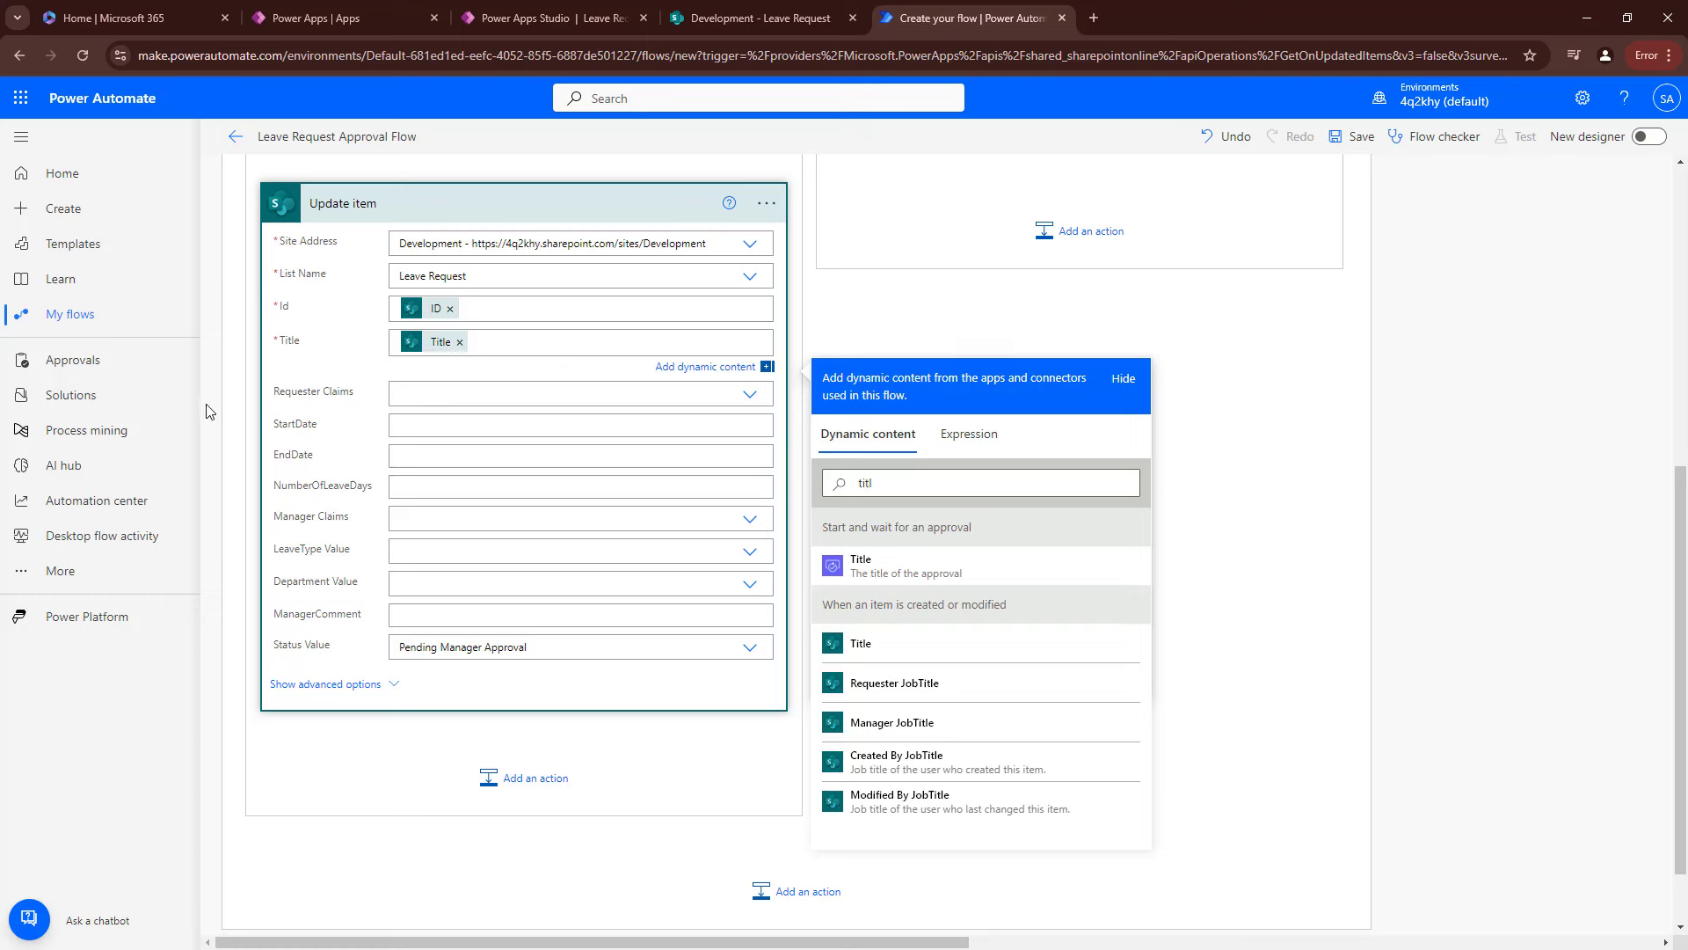
# Set the Update item action's Status Value to Manager Approved, then collapse the action and copy it to the clipboard.
pyautogui.click(563, 652)
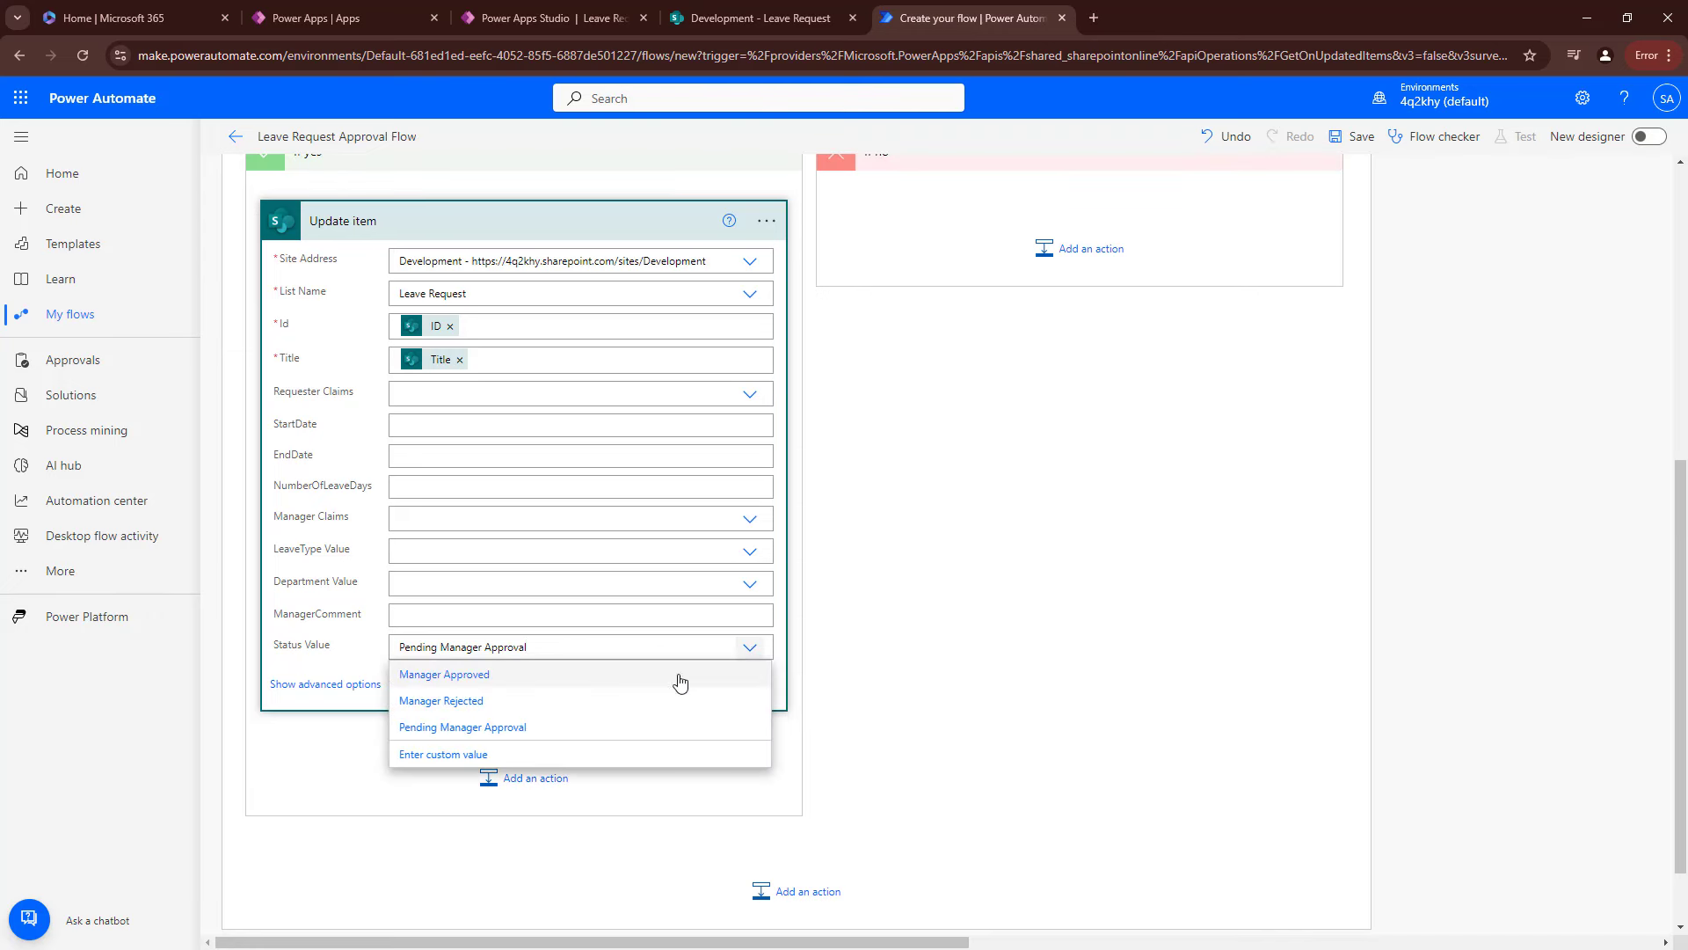
pyautogui.click(479, 676)
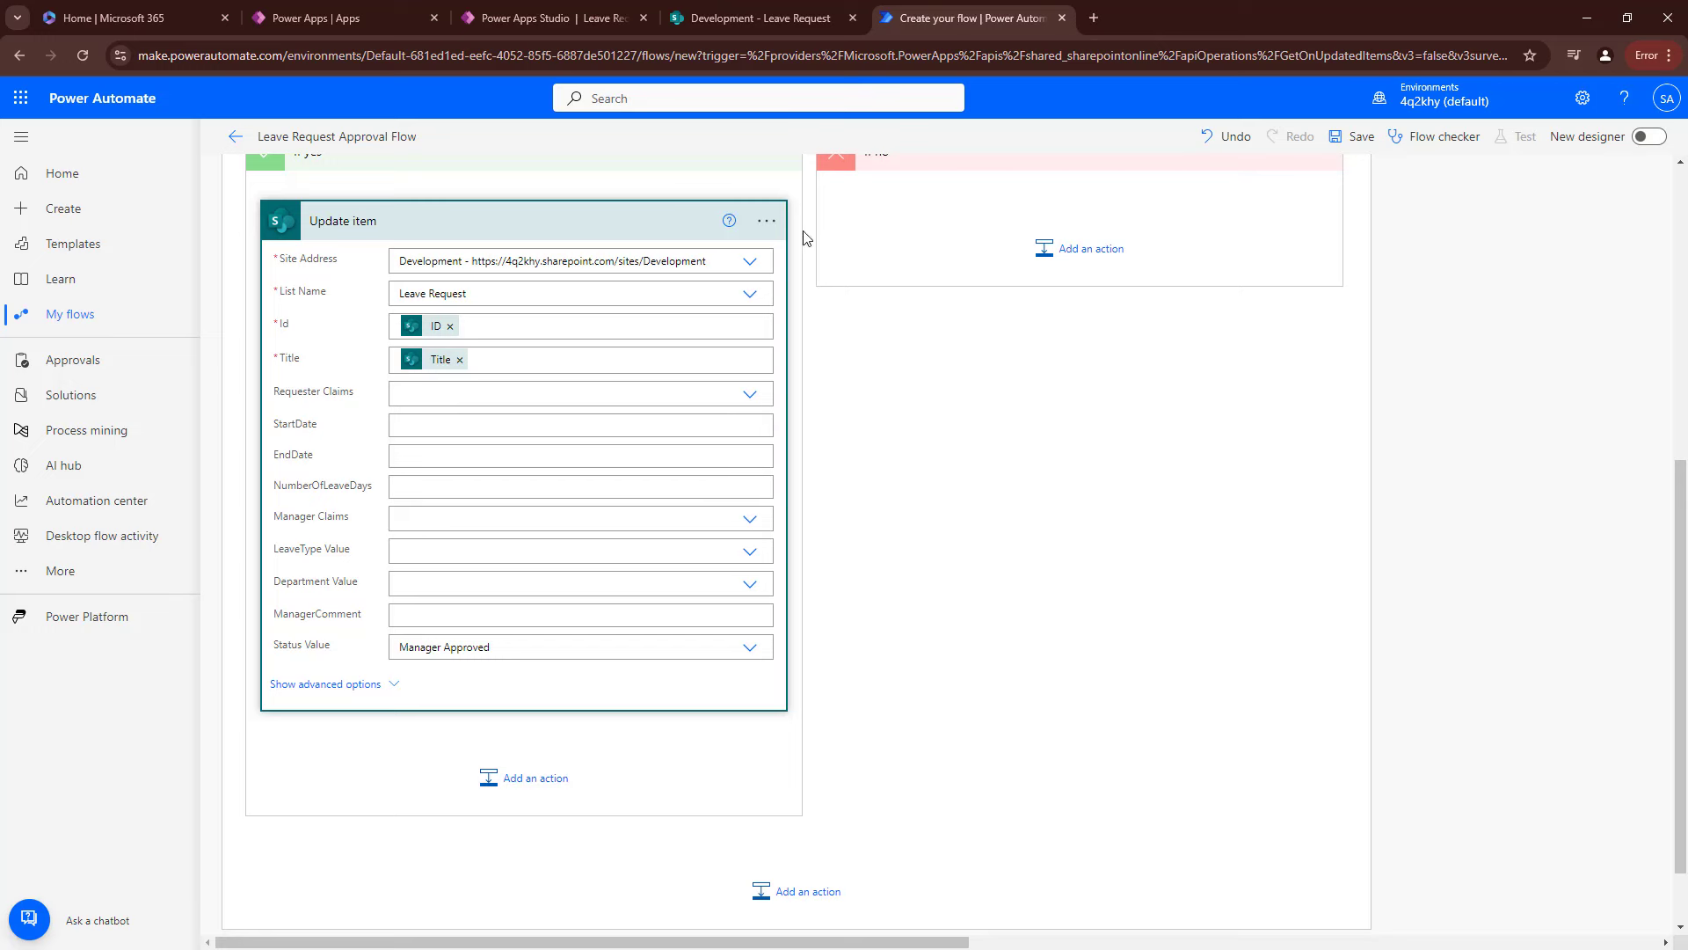
pyautogui.click(742, 235)
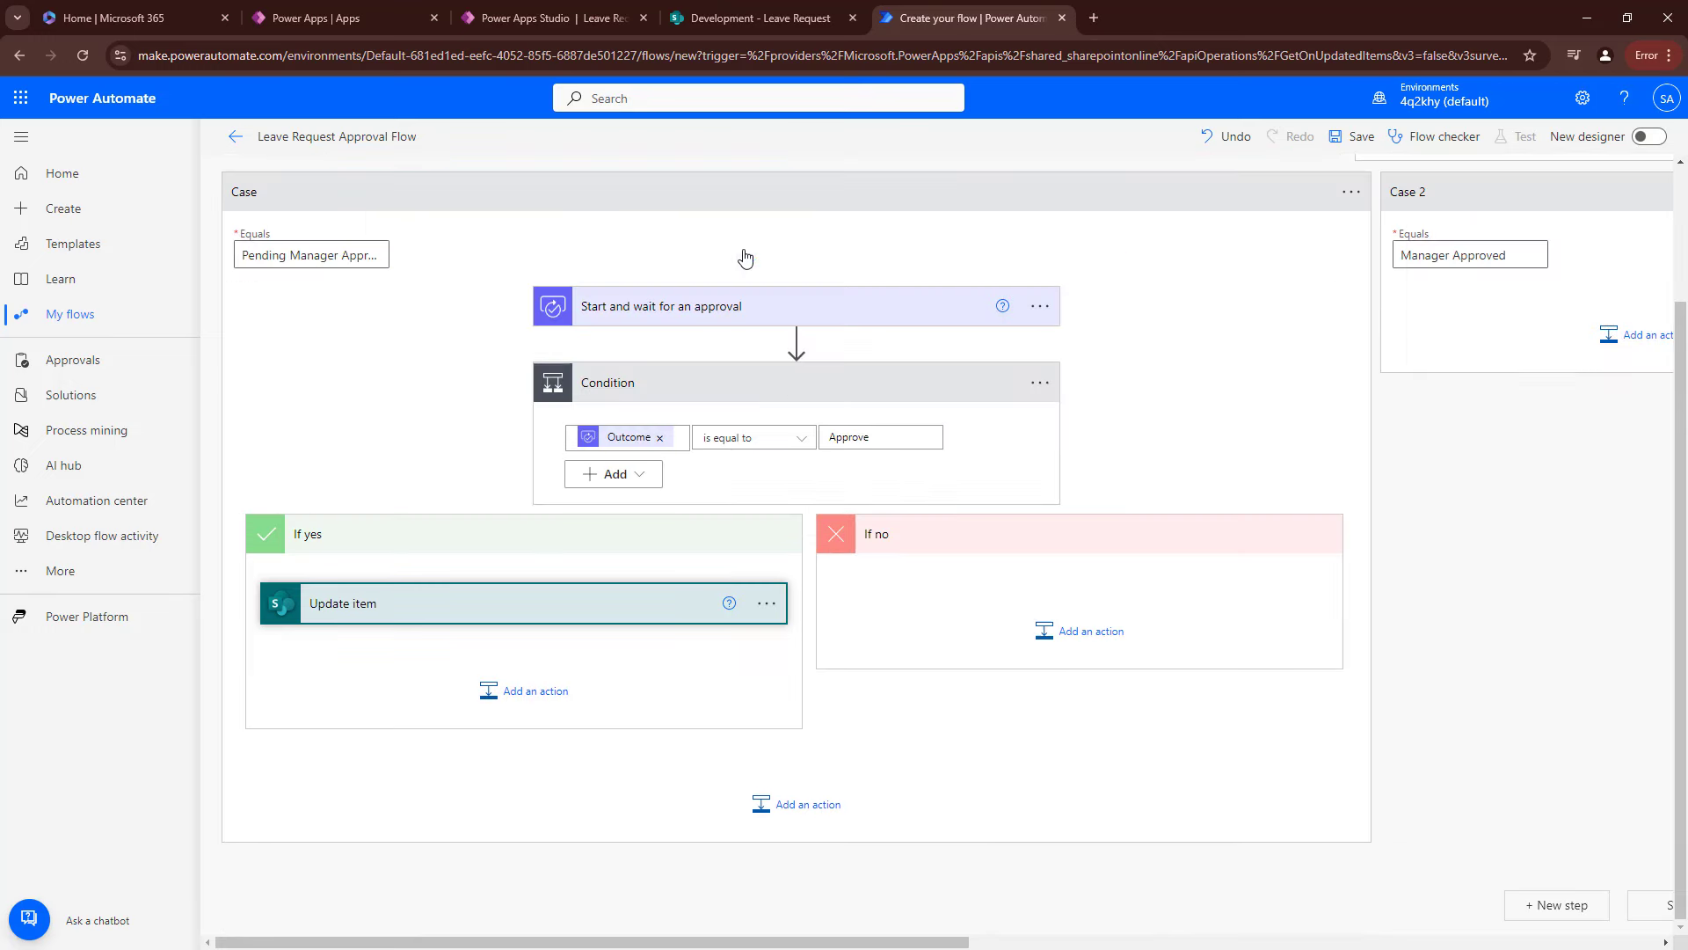
pyautogui.click(767, 603)
pyautogui.click(871, 605)
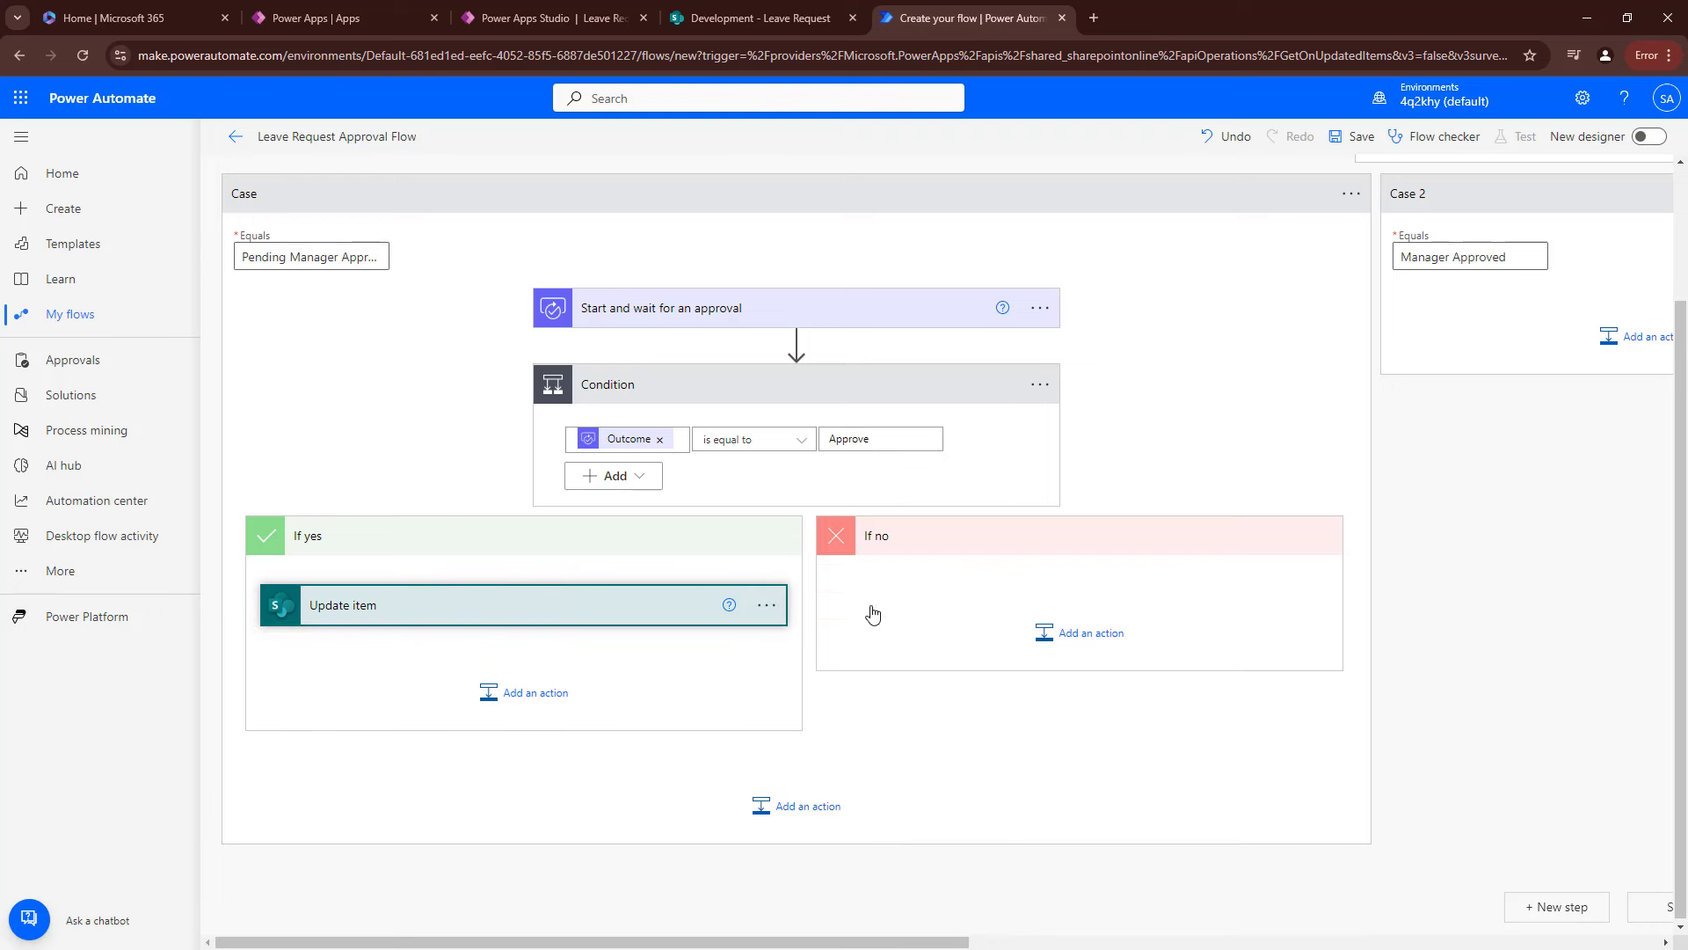
# Try to paste the copied Update item action into the condition's If no branch.
pyautogui.click(1064, 639)
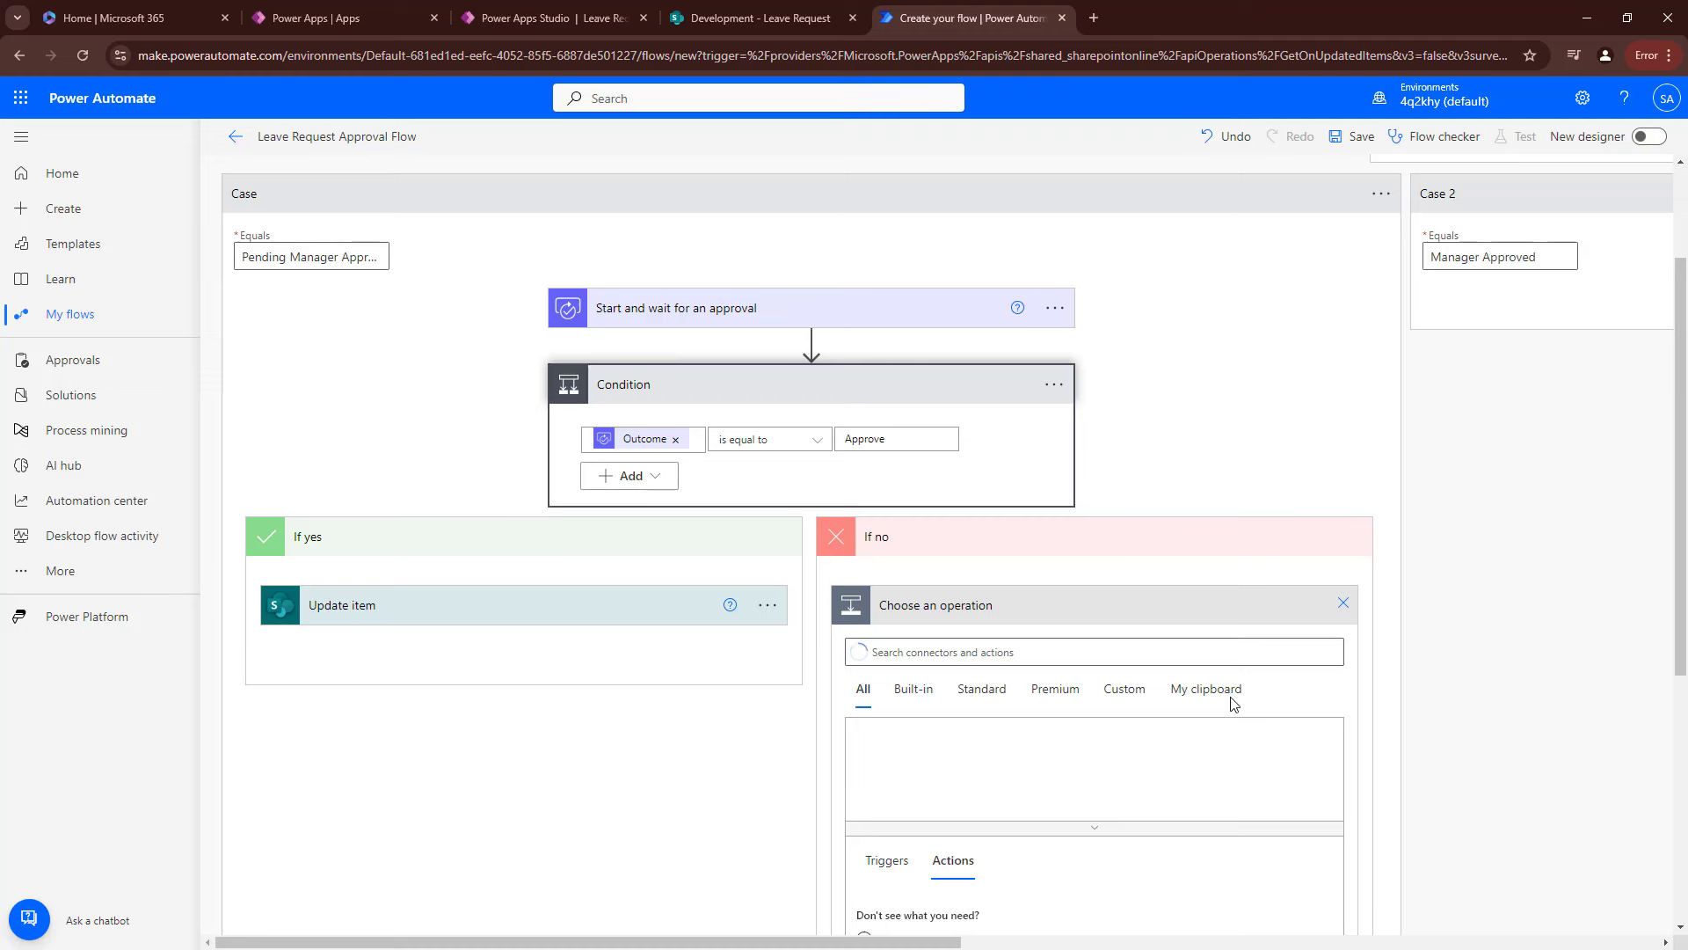
pyautogui.click(1203, 691)
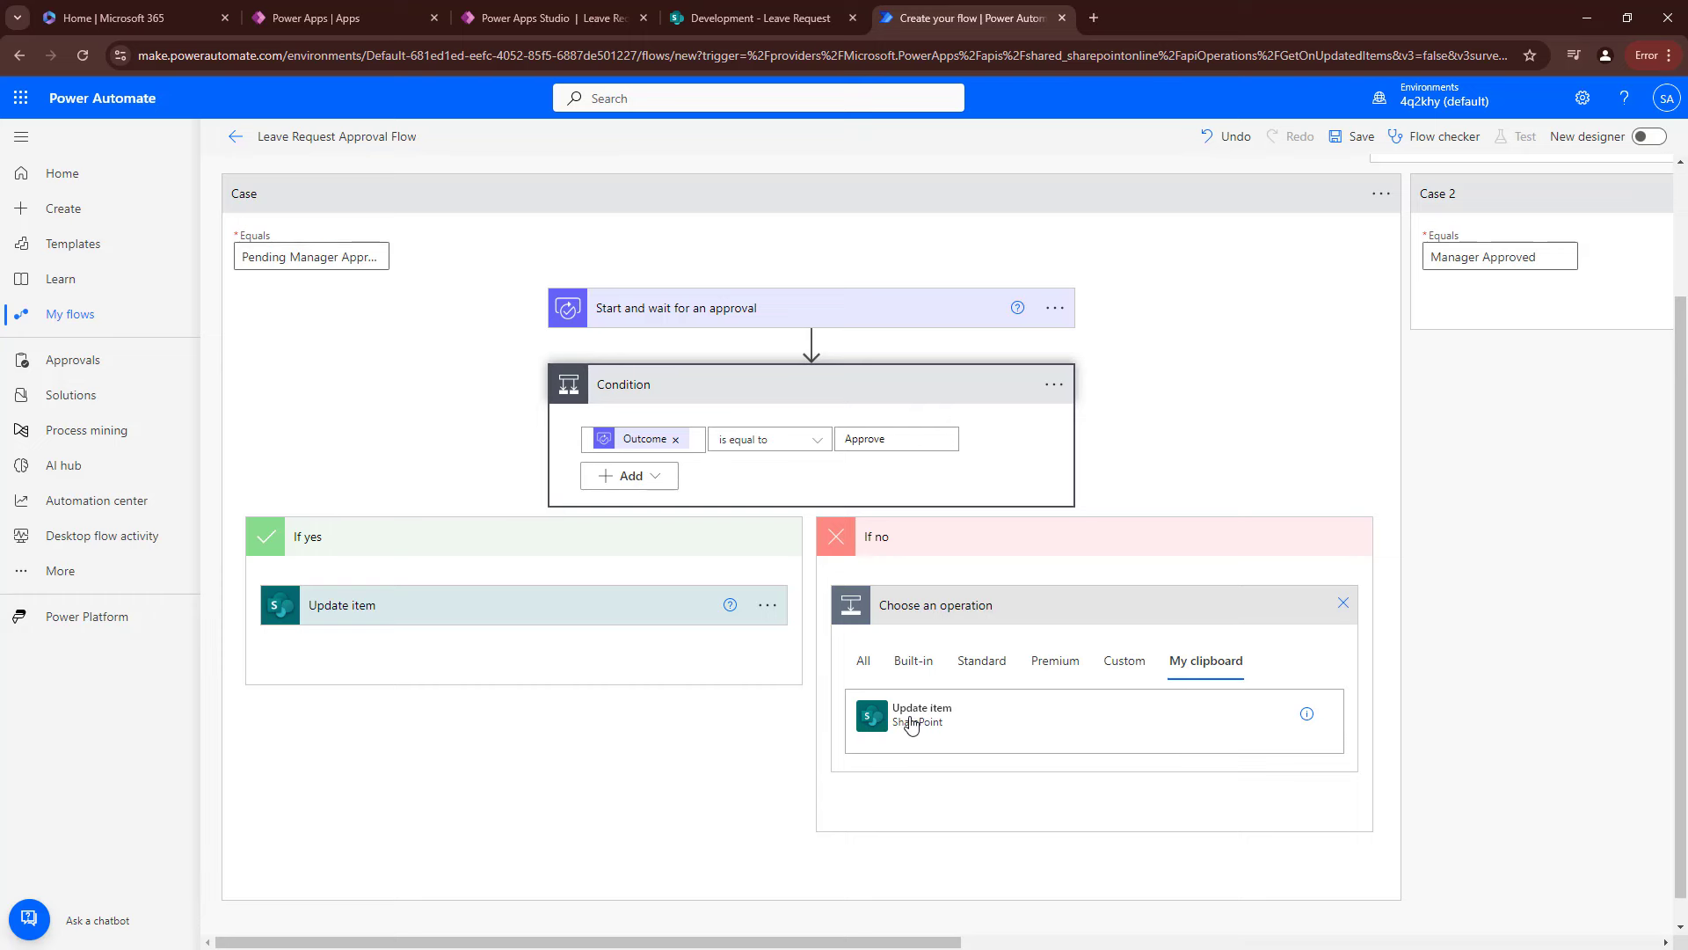
pyautogui.click(591, 615)
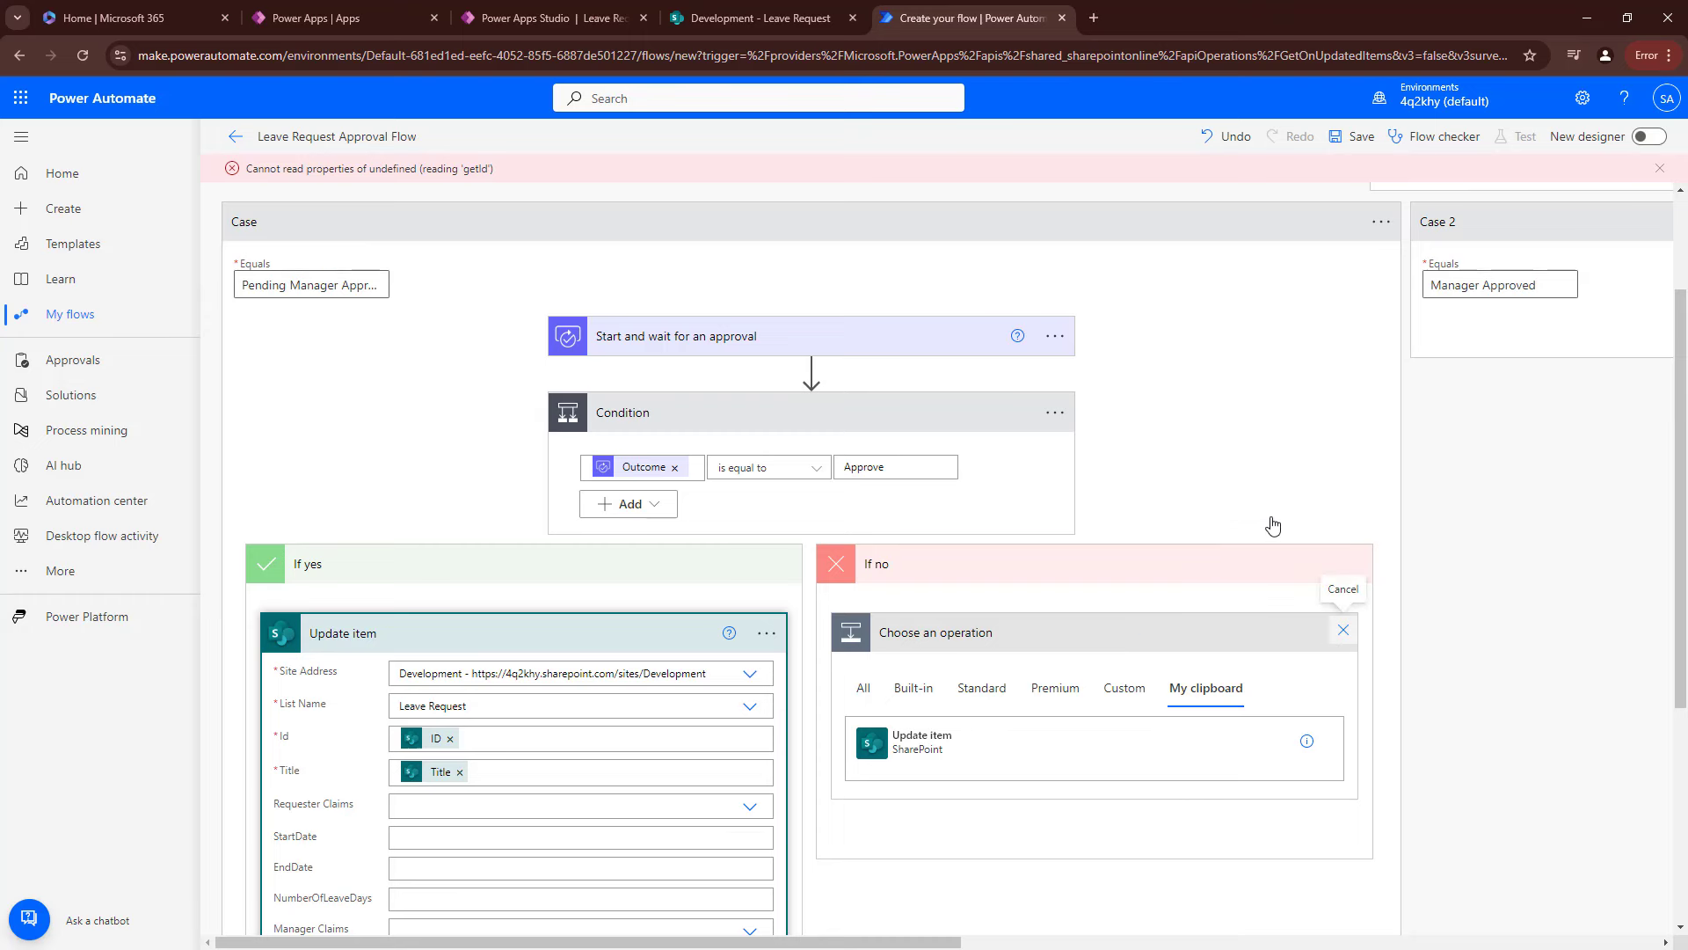
pyautogui.scroll(2, 1276, 526)
pyautogui.scroll(-6, 1409, 603)
pyautogui.click(1398, 583)
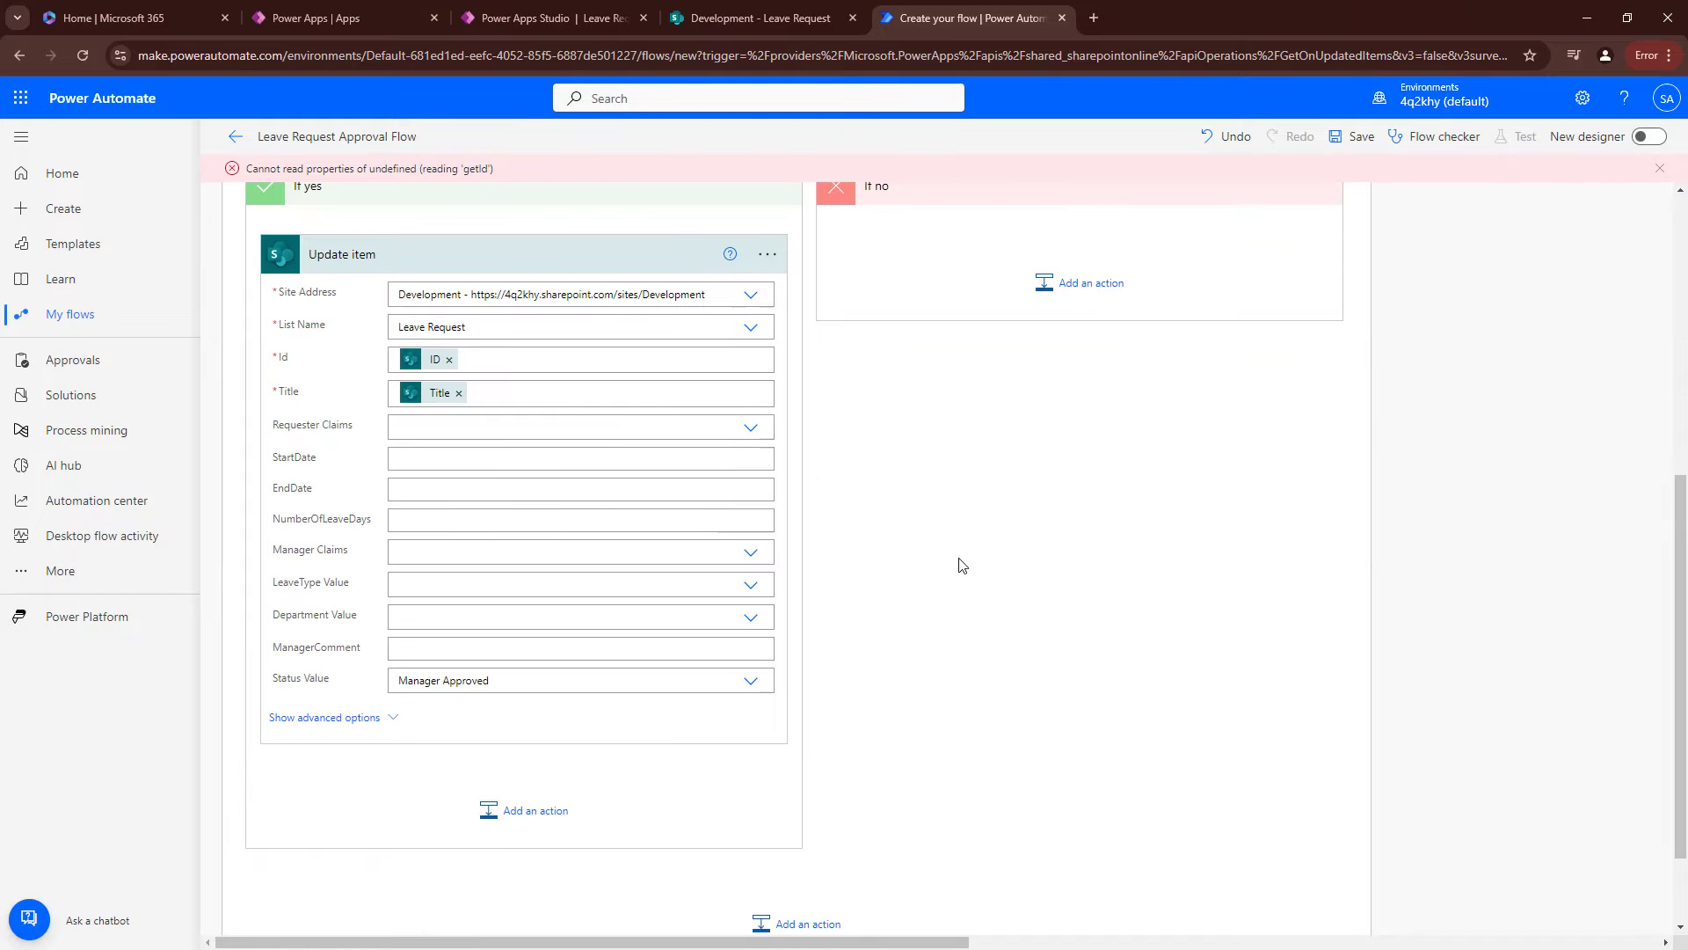
# Collapse the pending case and paste the copied Update item action as a new step below the Switch.
pyautogui.scroll(6, 1070, 682)
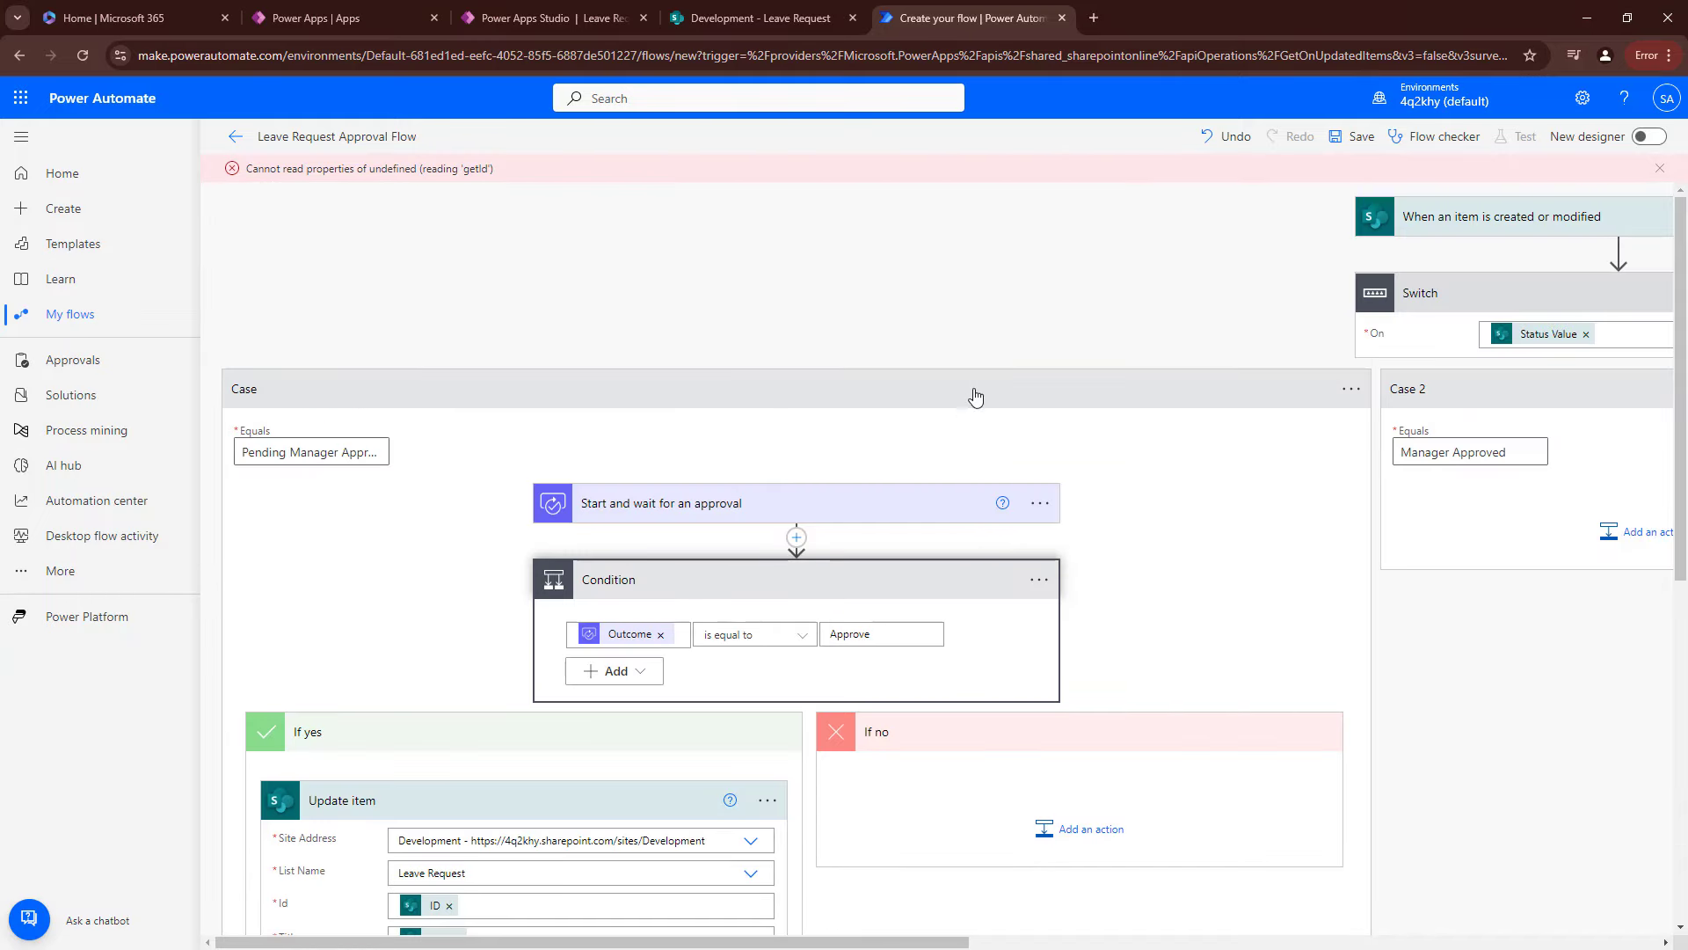
pyautogui.click(1235, 406)
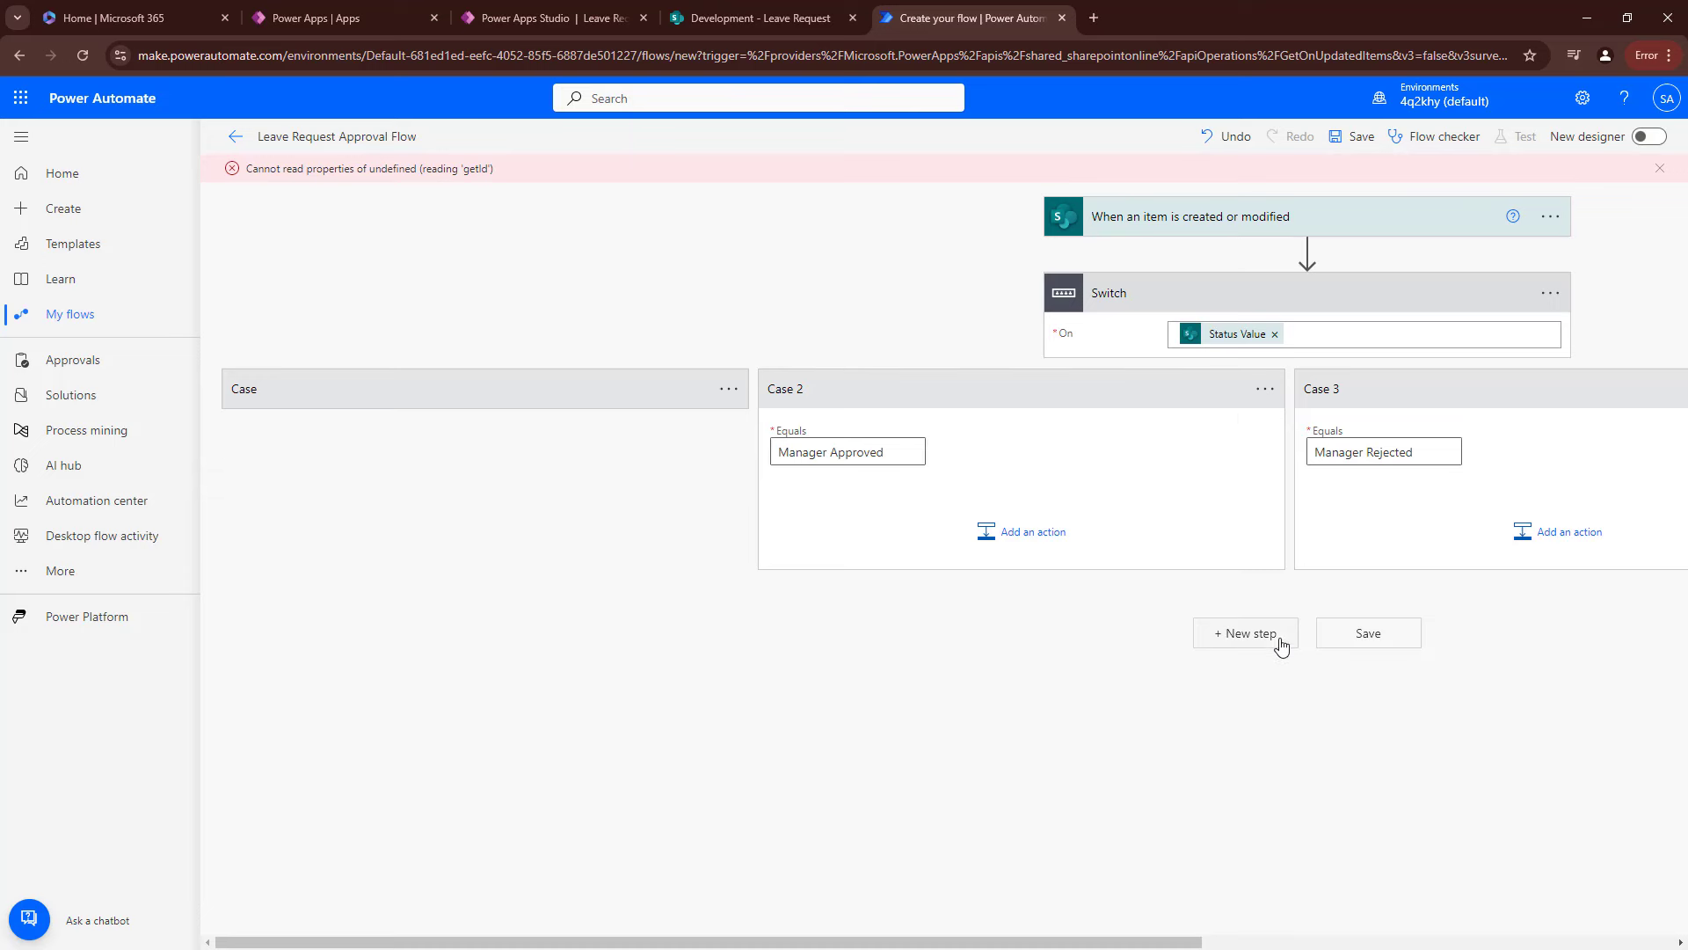
pyautogui.click(1256, 646)
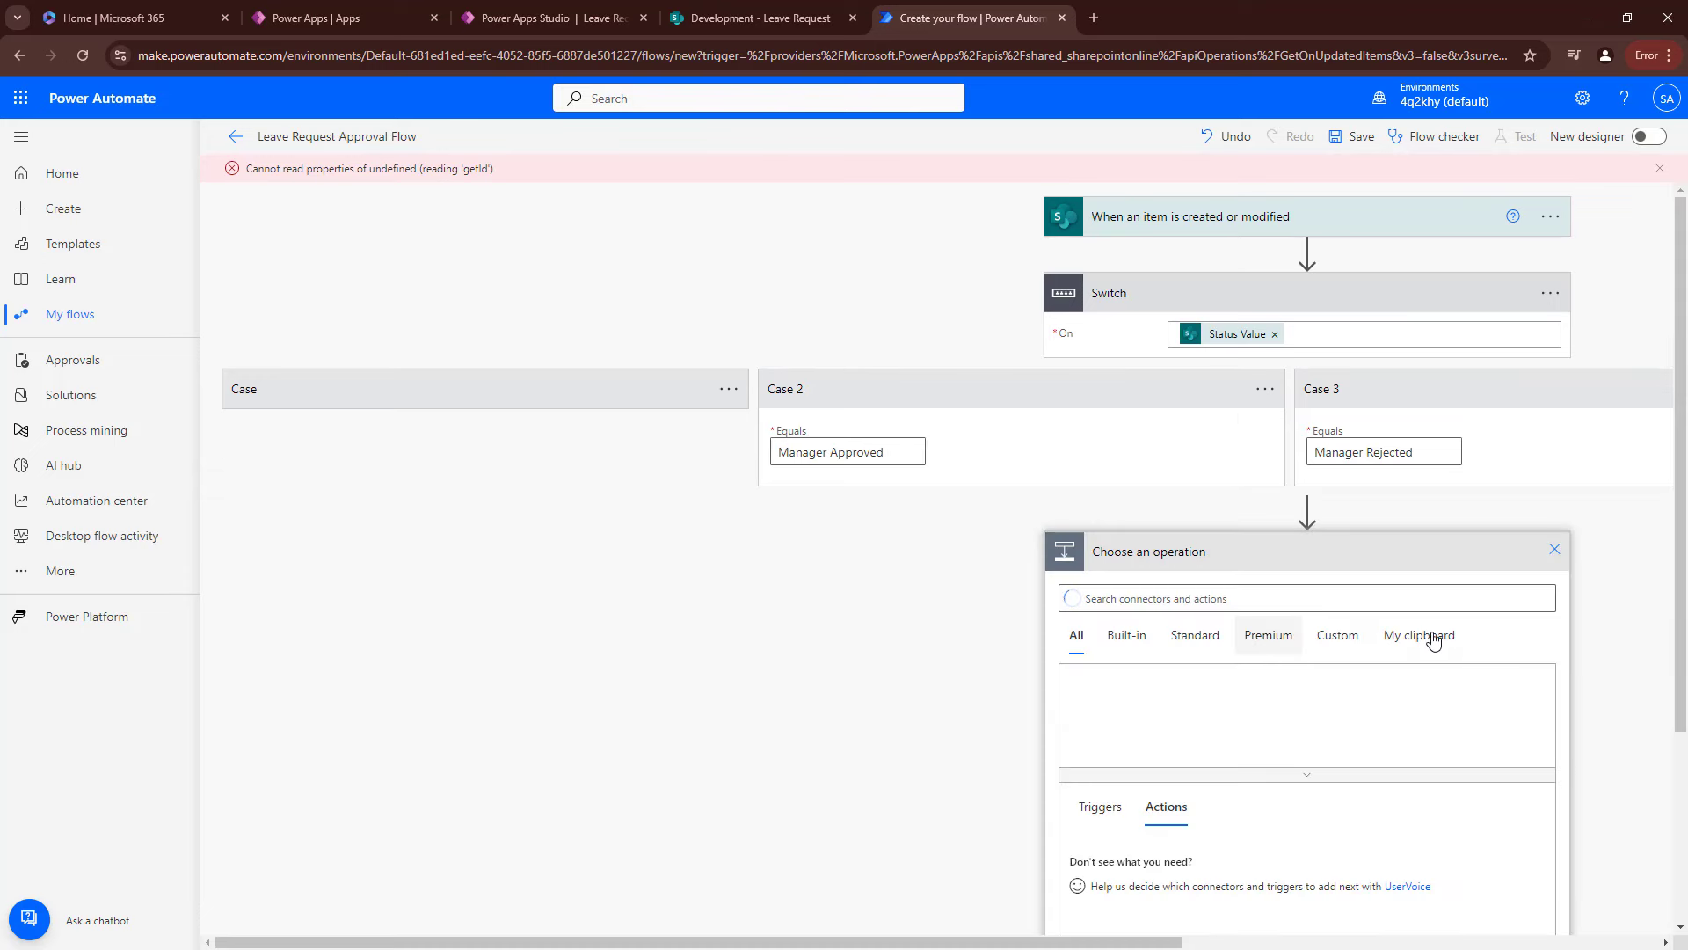
pyautogui.click(1027, 457)
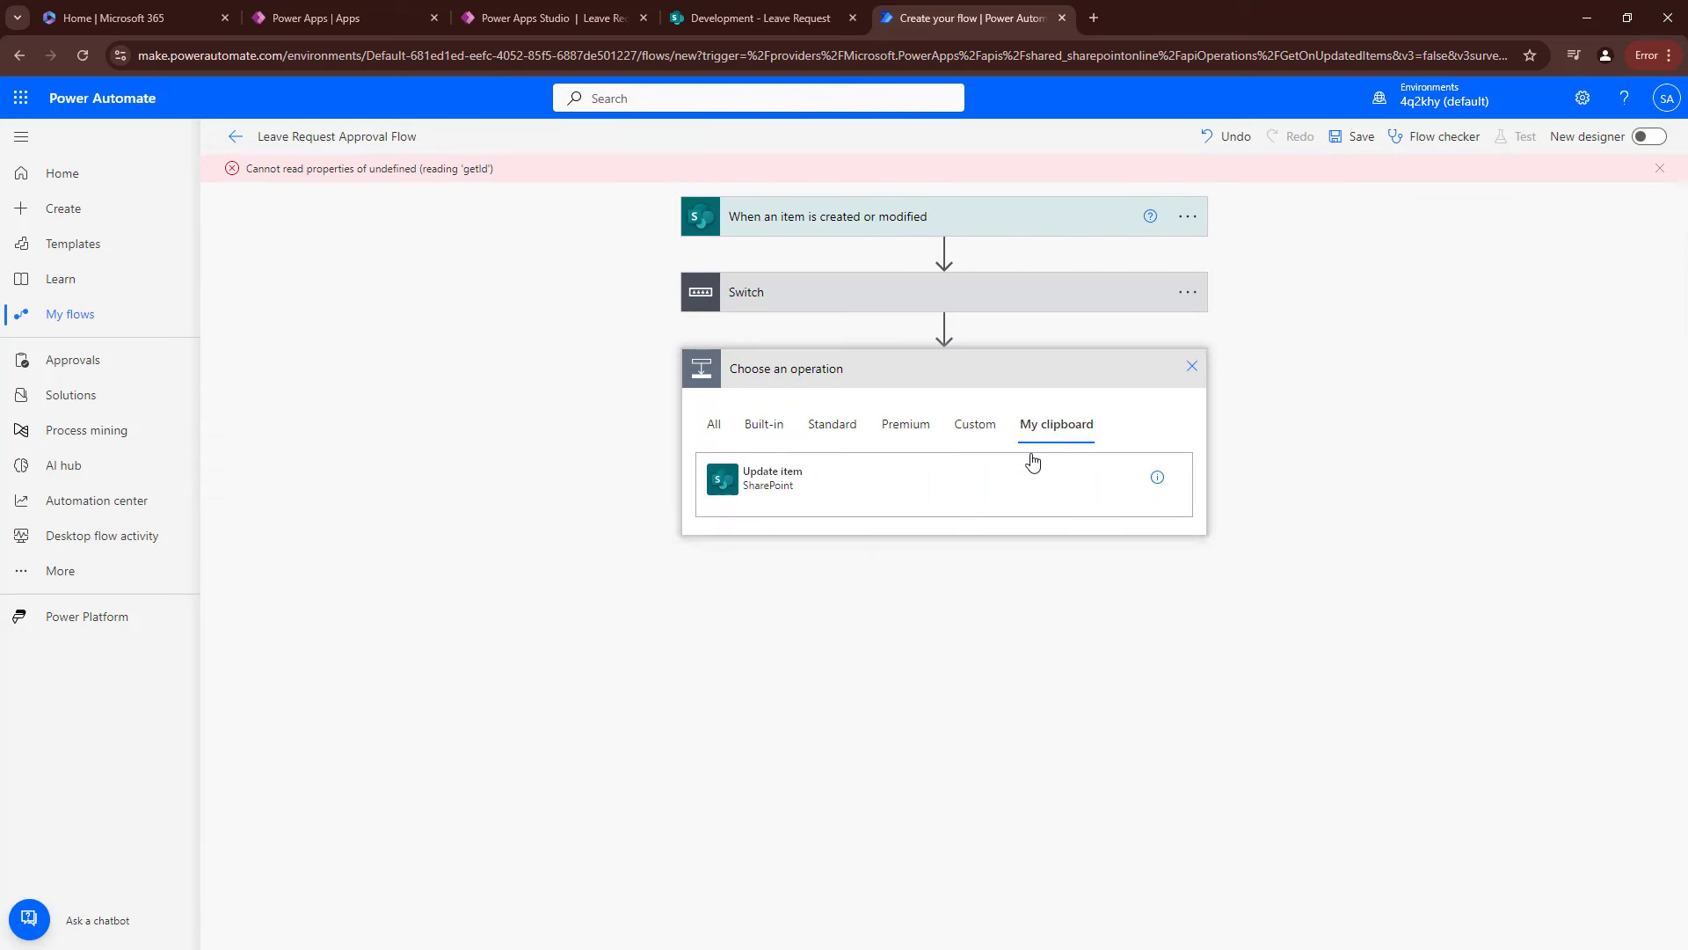
pyautogui.click(778, 489)
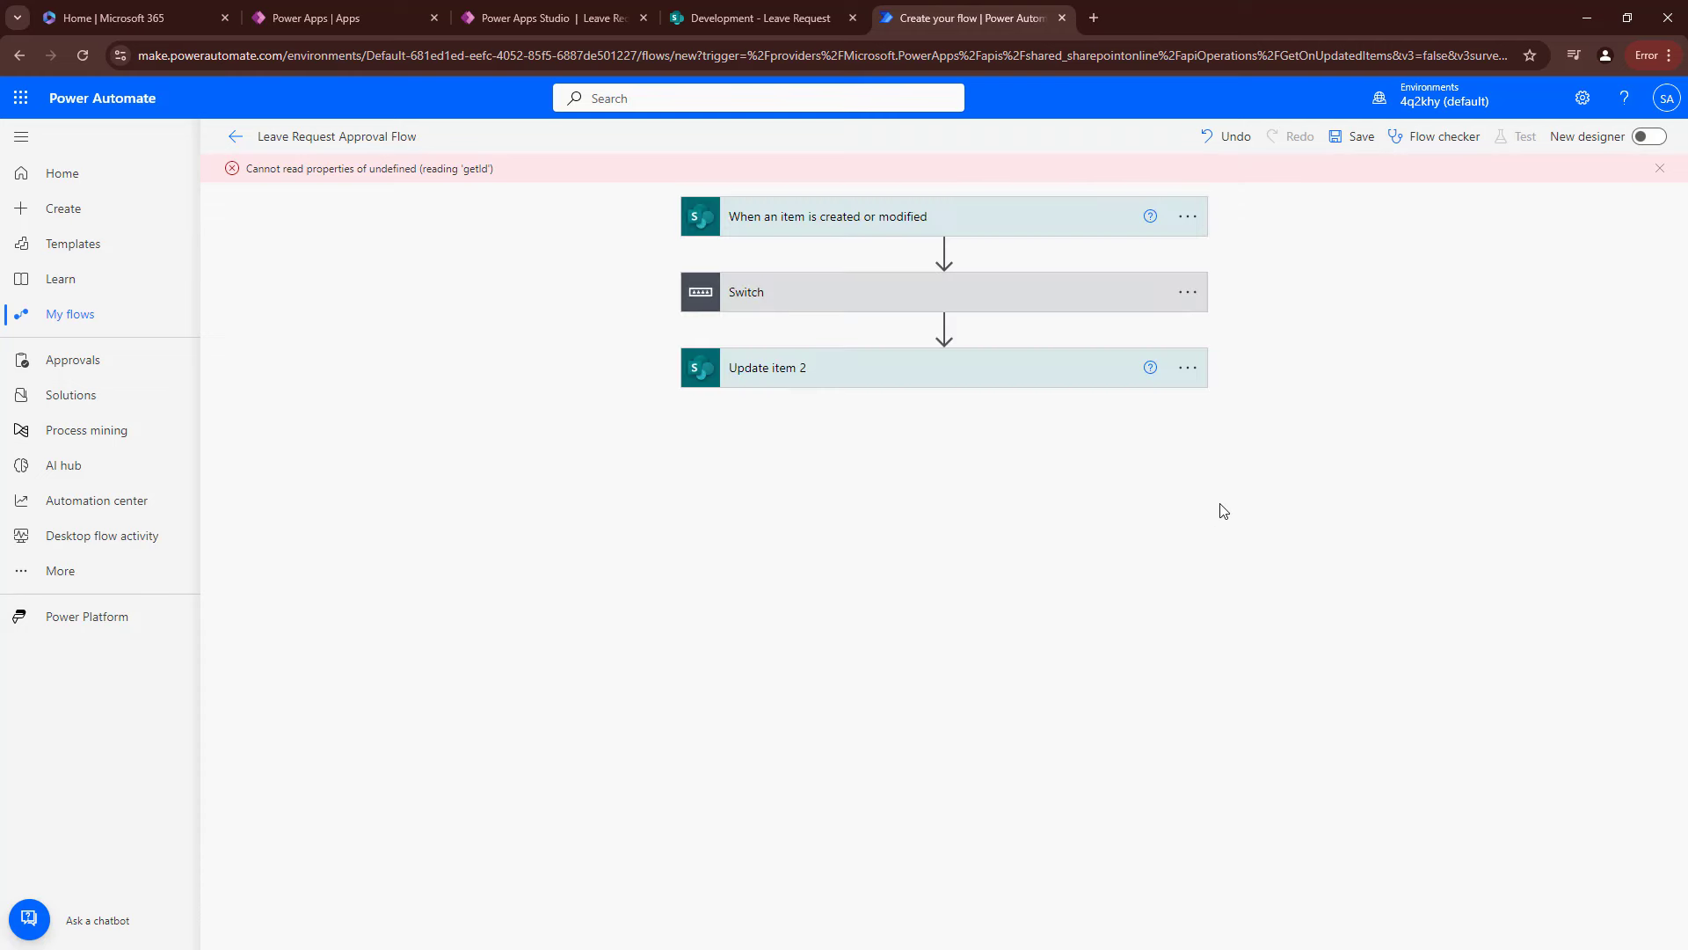
# Expand the Switch, its pending case and the Condition, and move the pasted Update item 2 action into the If no branch.
pyautogui.click(843, 310)
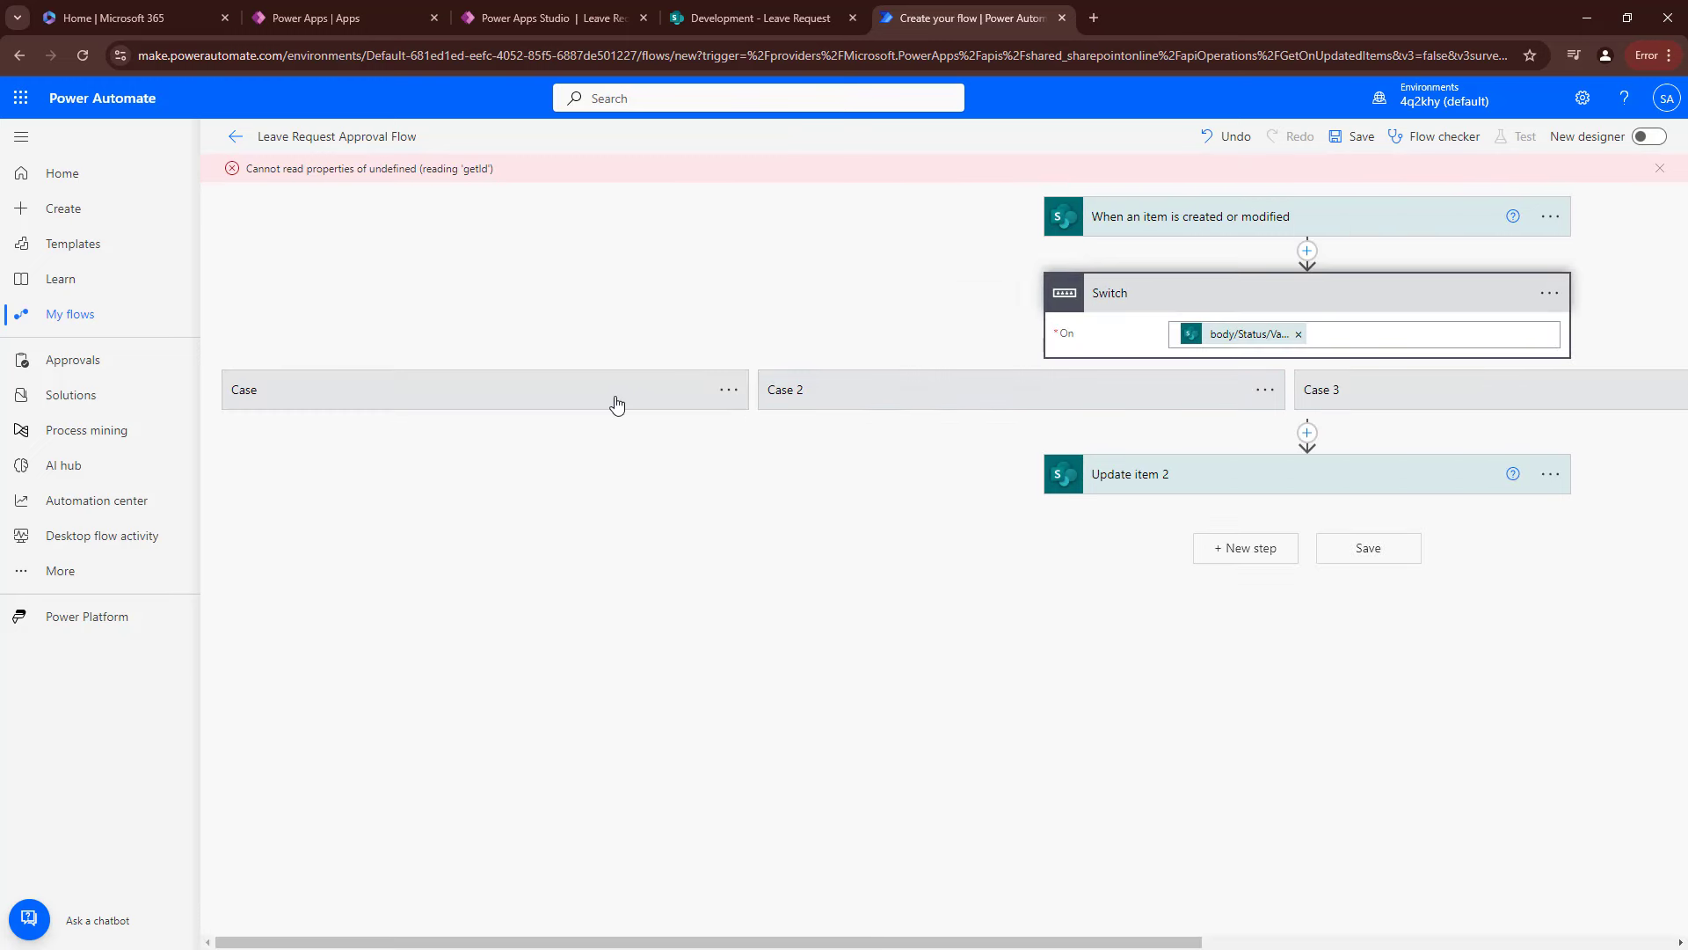
pyautogui.click(739, 407)
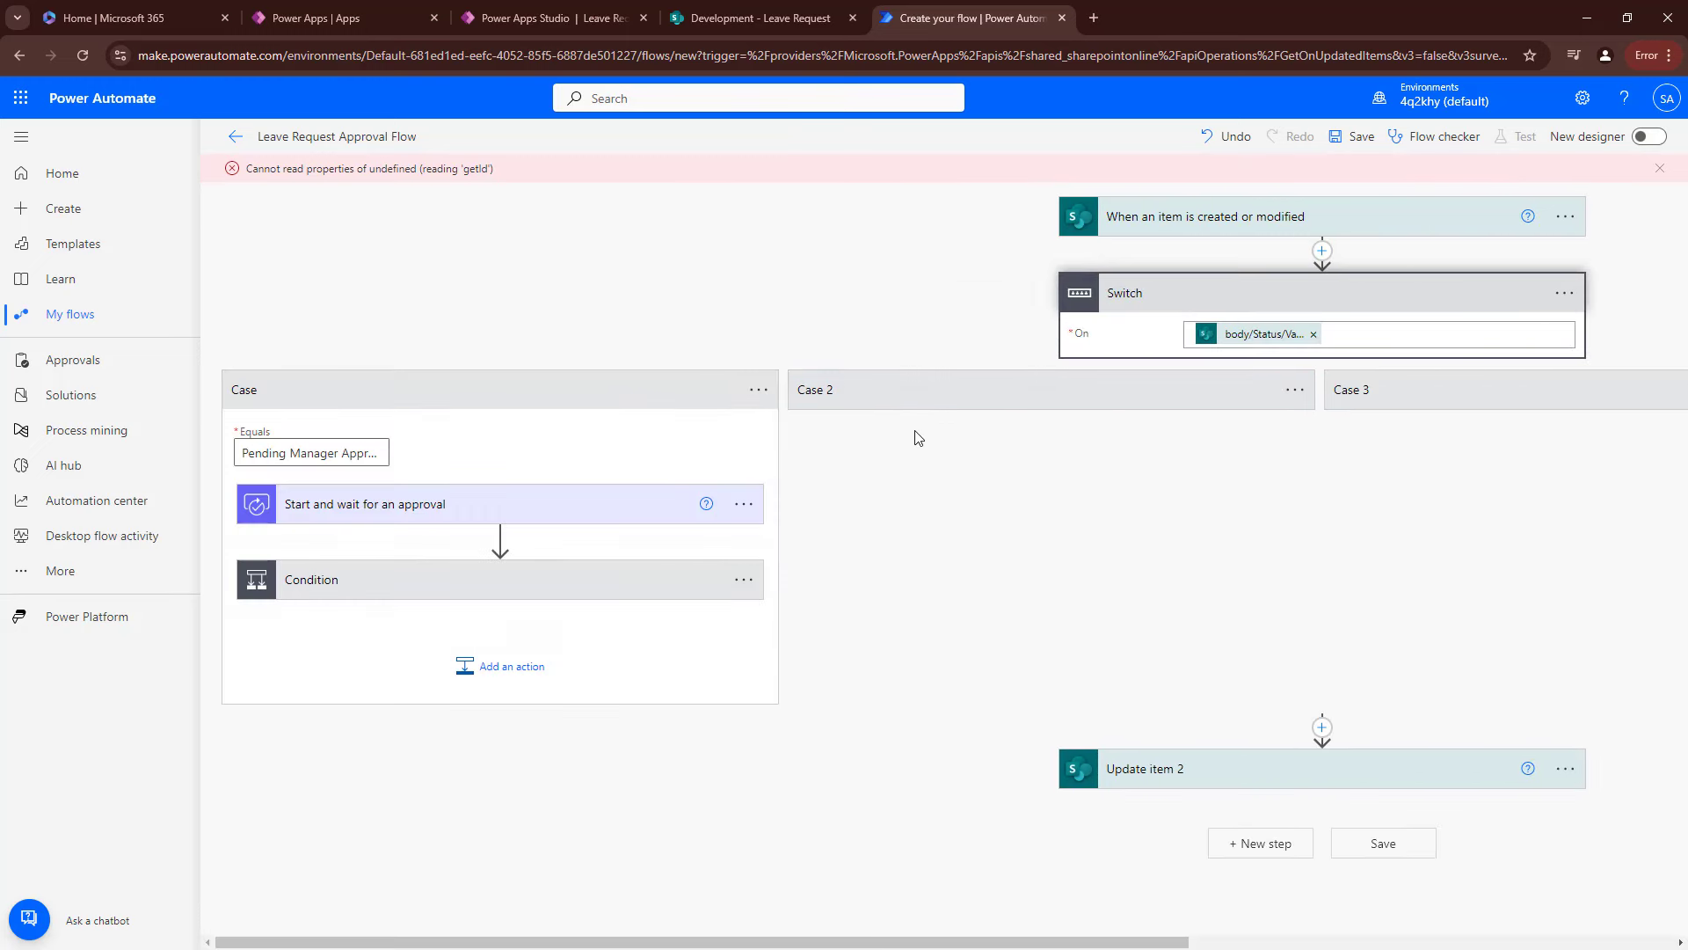
pyautogui.click(609, 584)
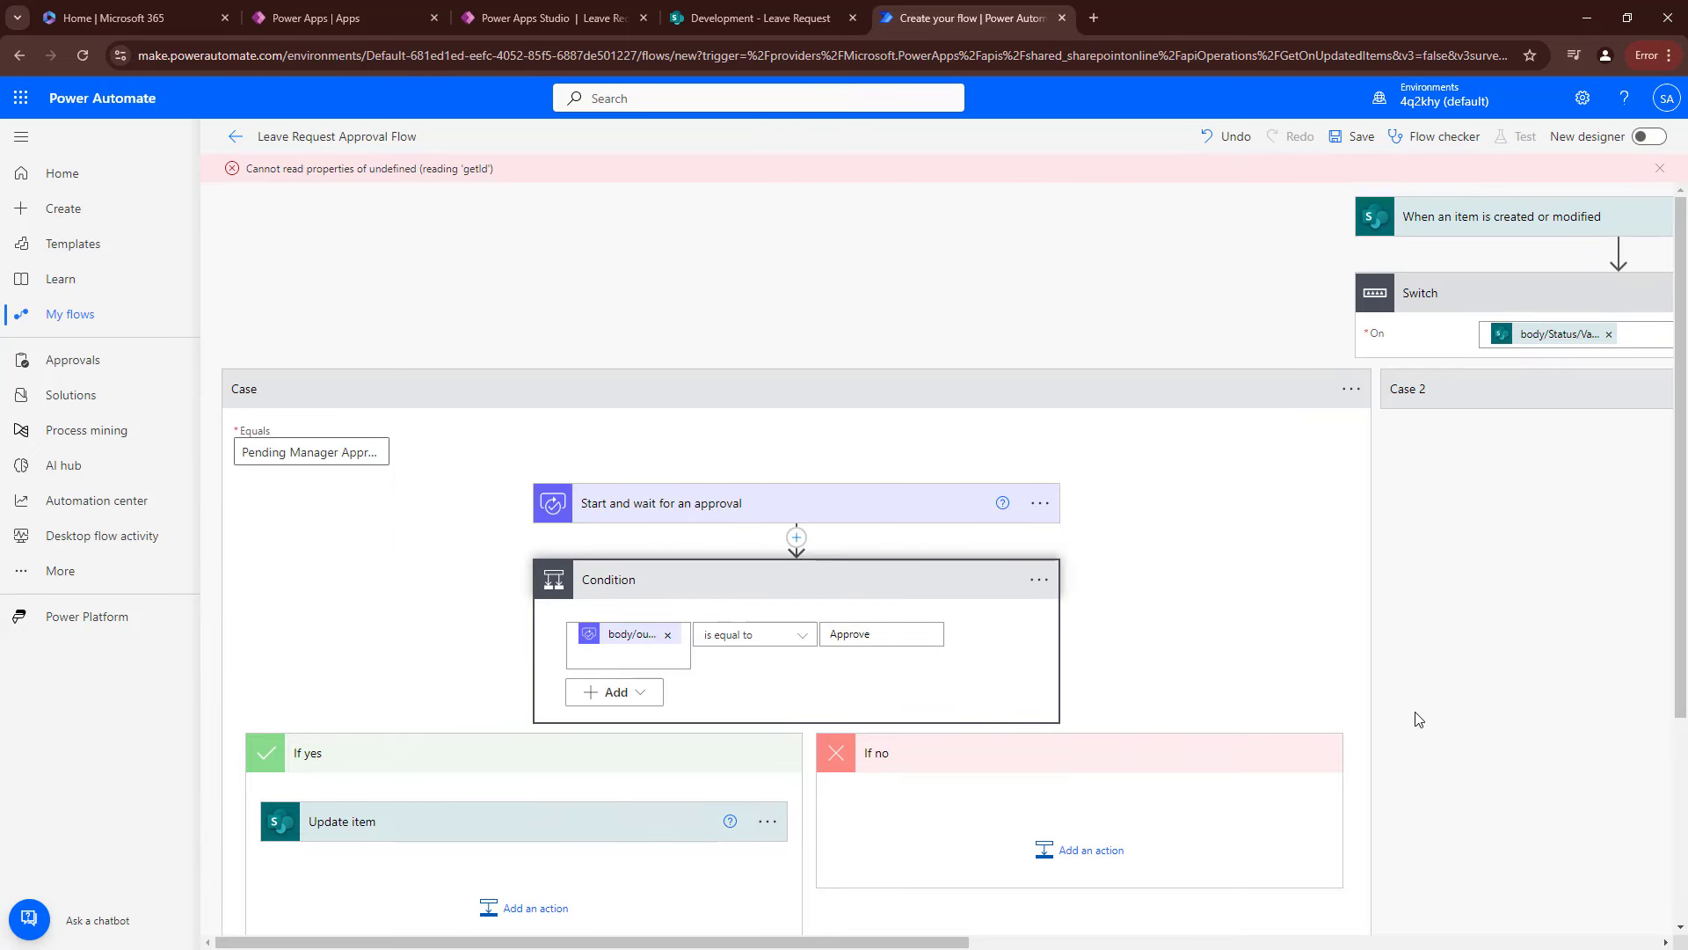
pyautogui.scroll(-3, 1492, 754)
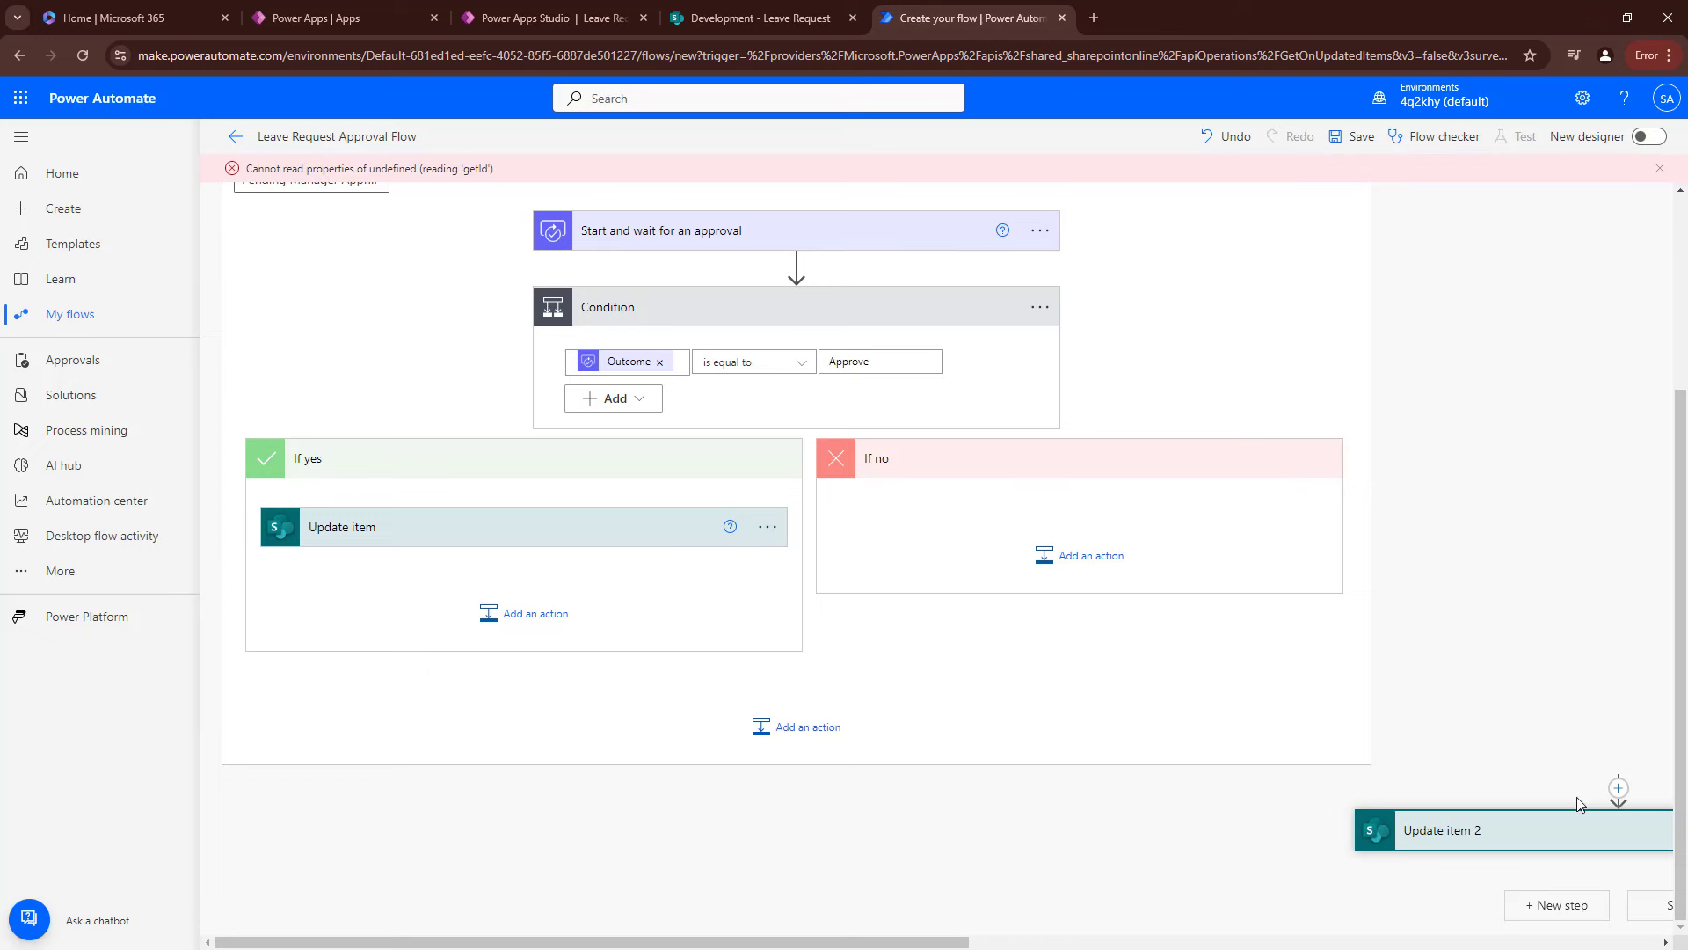
pyautogui.moveTo(1555, 838); pyautogui.dragTo(1082, 528)
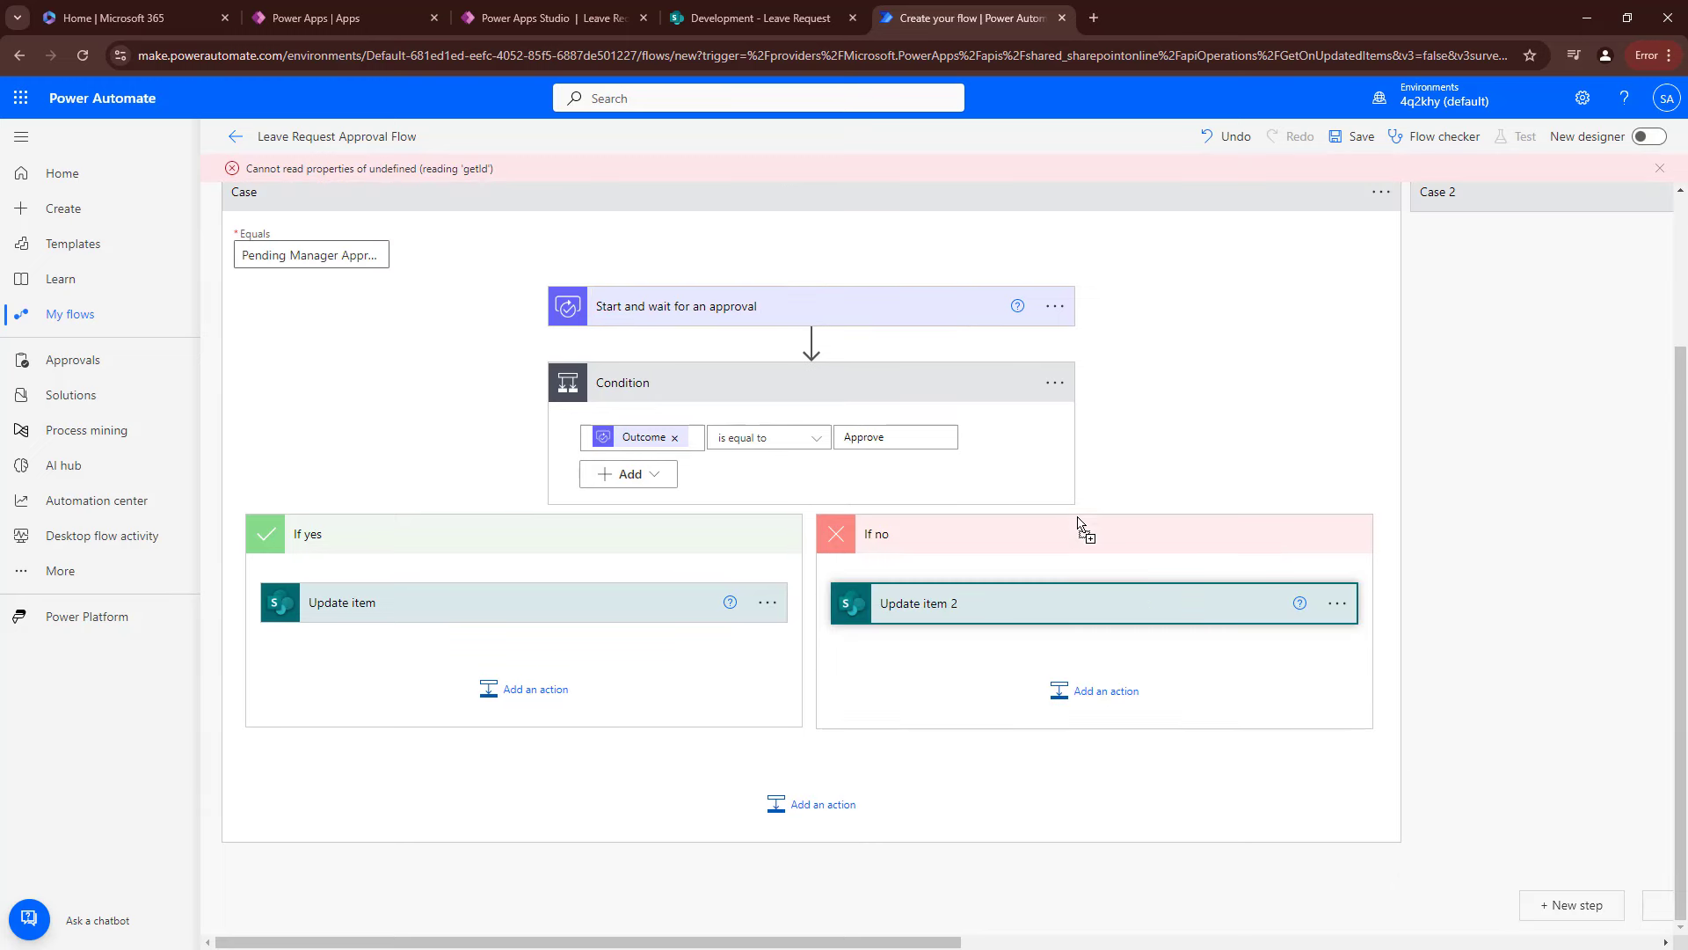
# Expand the Update item 2 action in the If no branch and set its Status Value to Manager Rejected.
pyautogui.click(1074, 613)
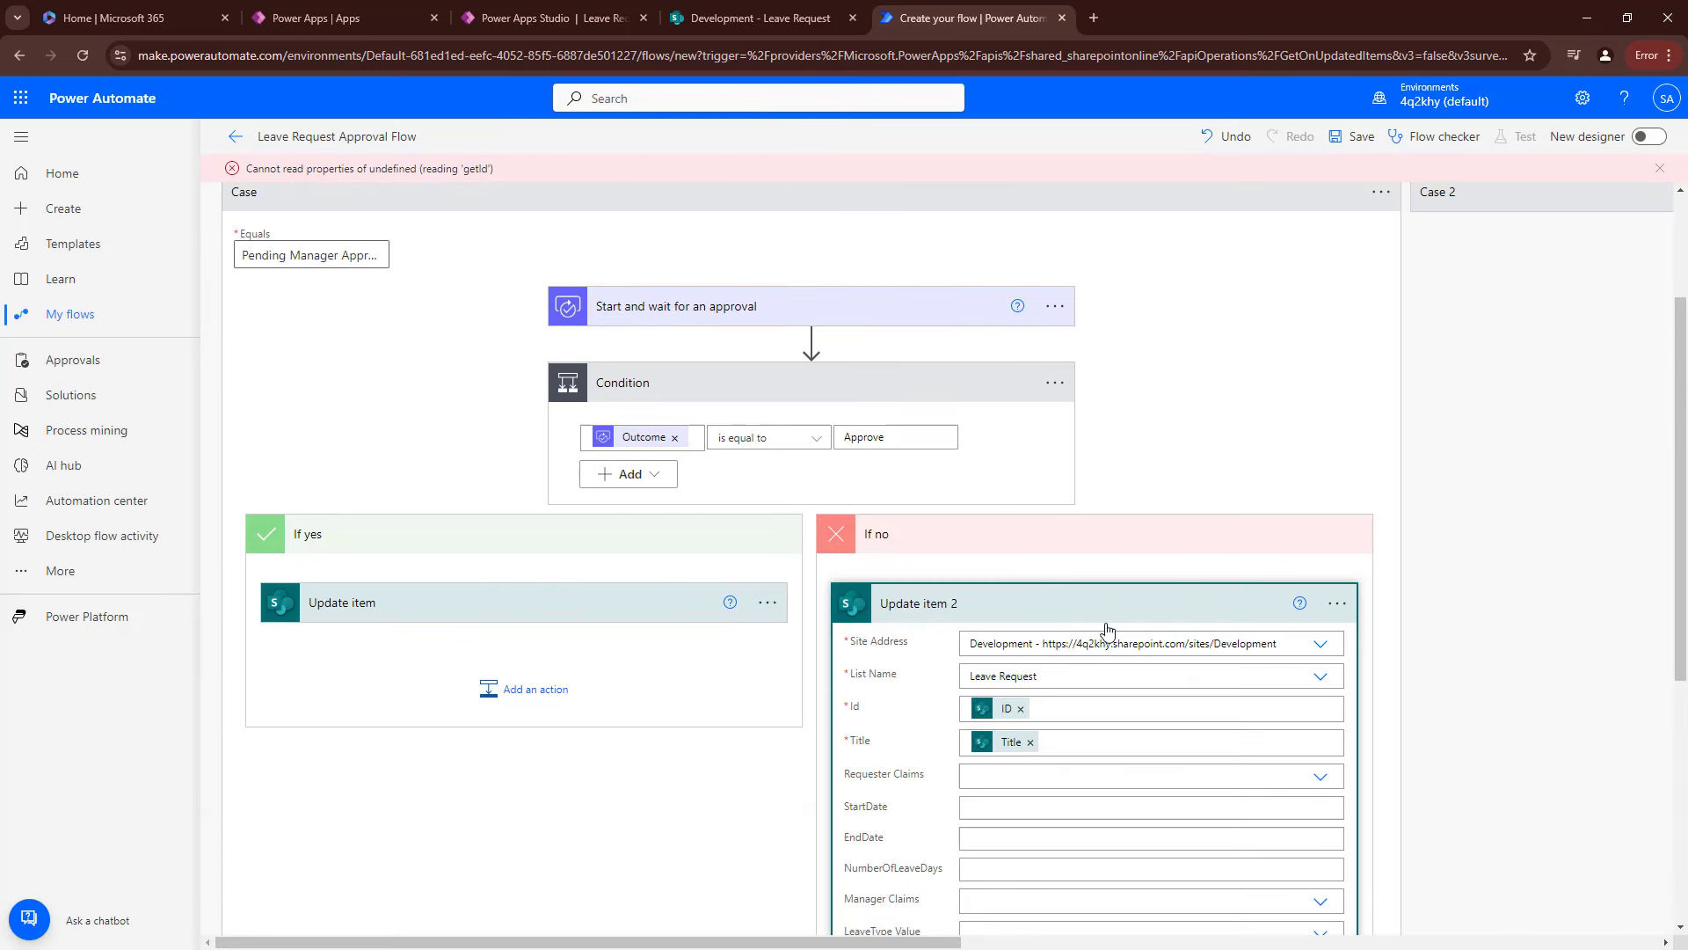
pyautogui.scroll(-5, 1143, 642)
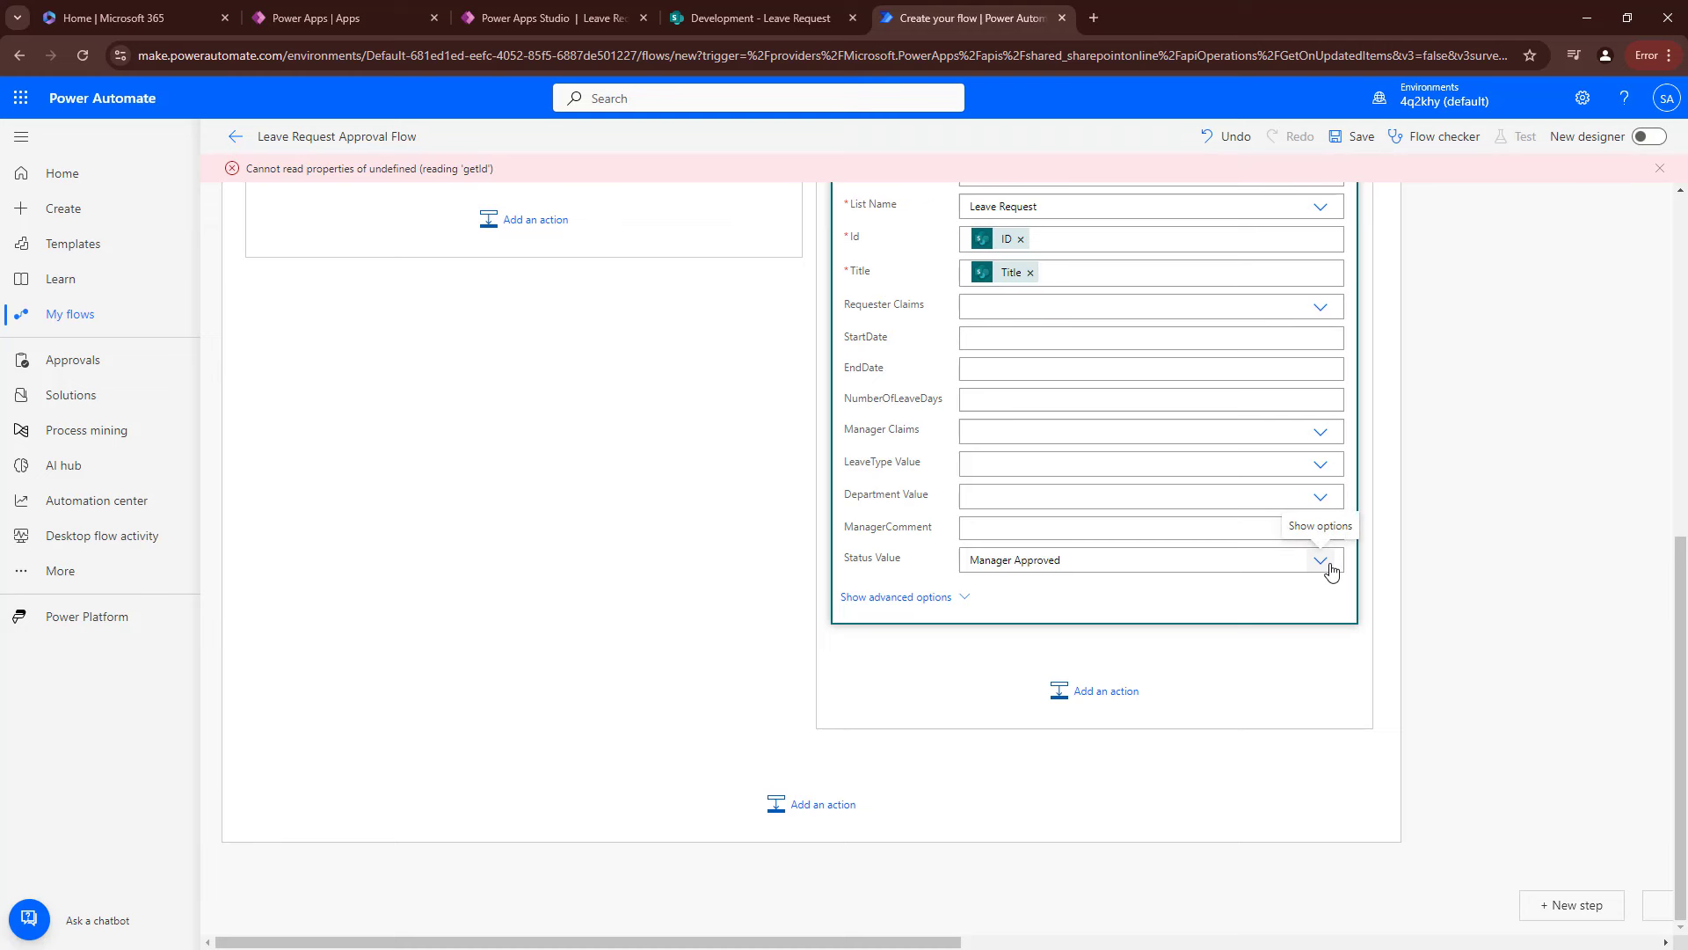
pyautogui.click(1330, 565)
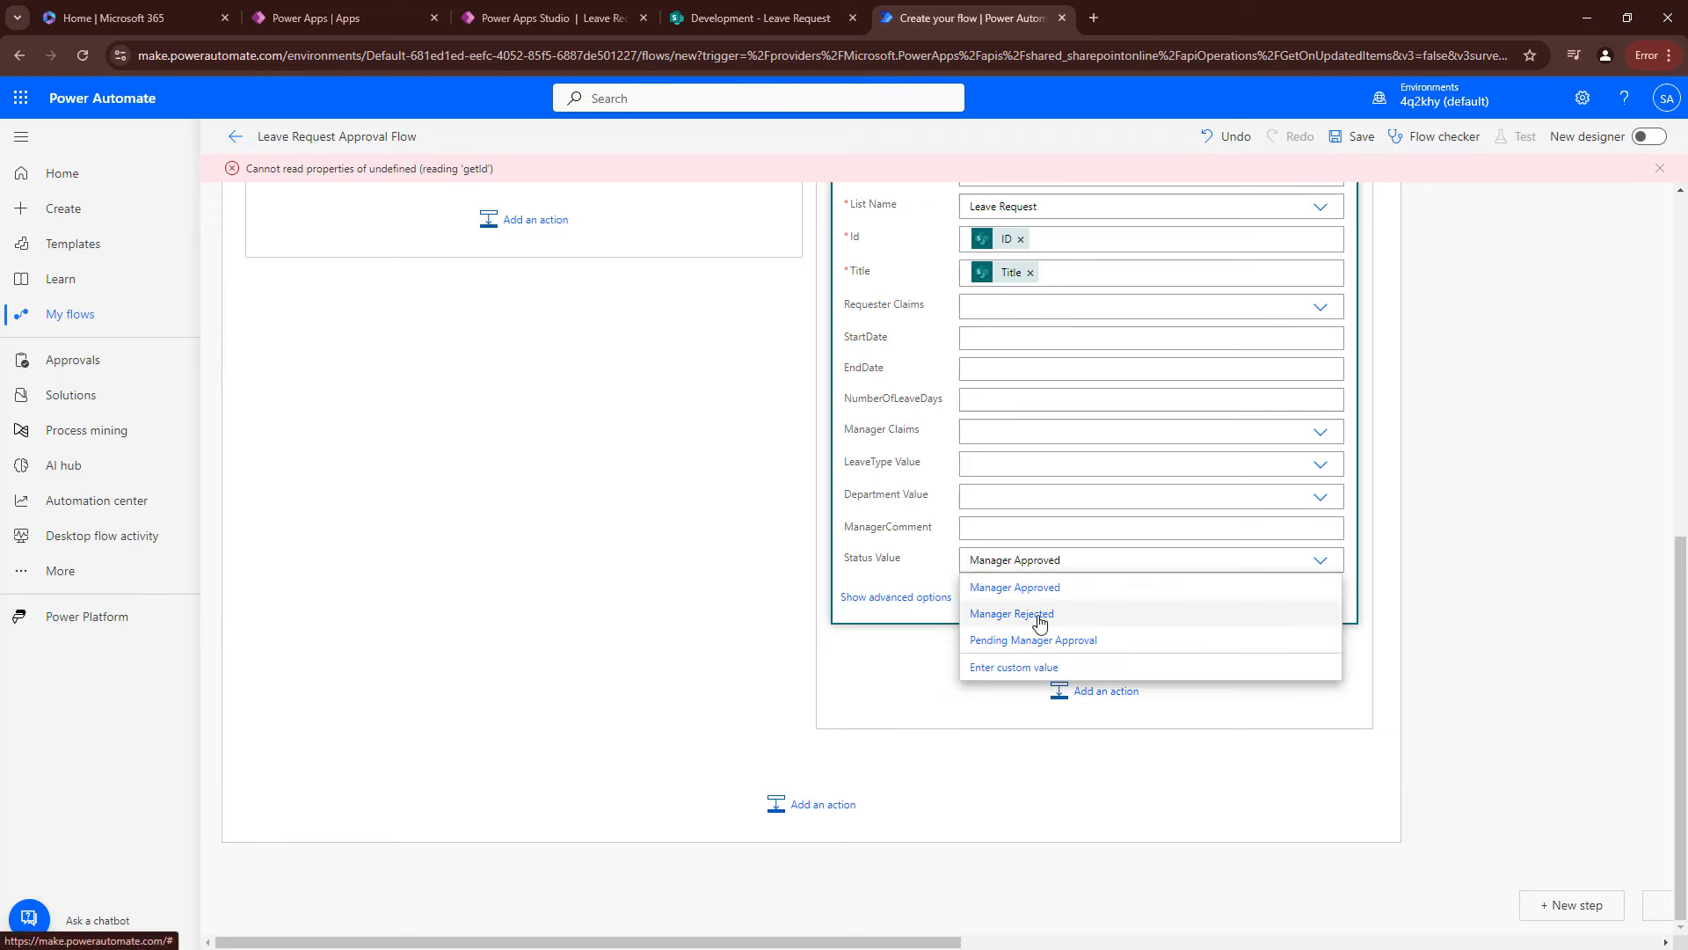
pyautogui.scroll(5, 844, 603)
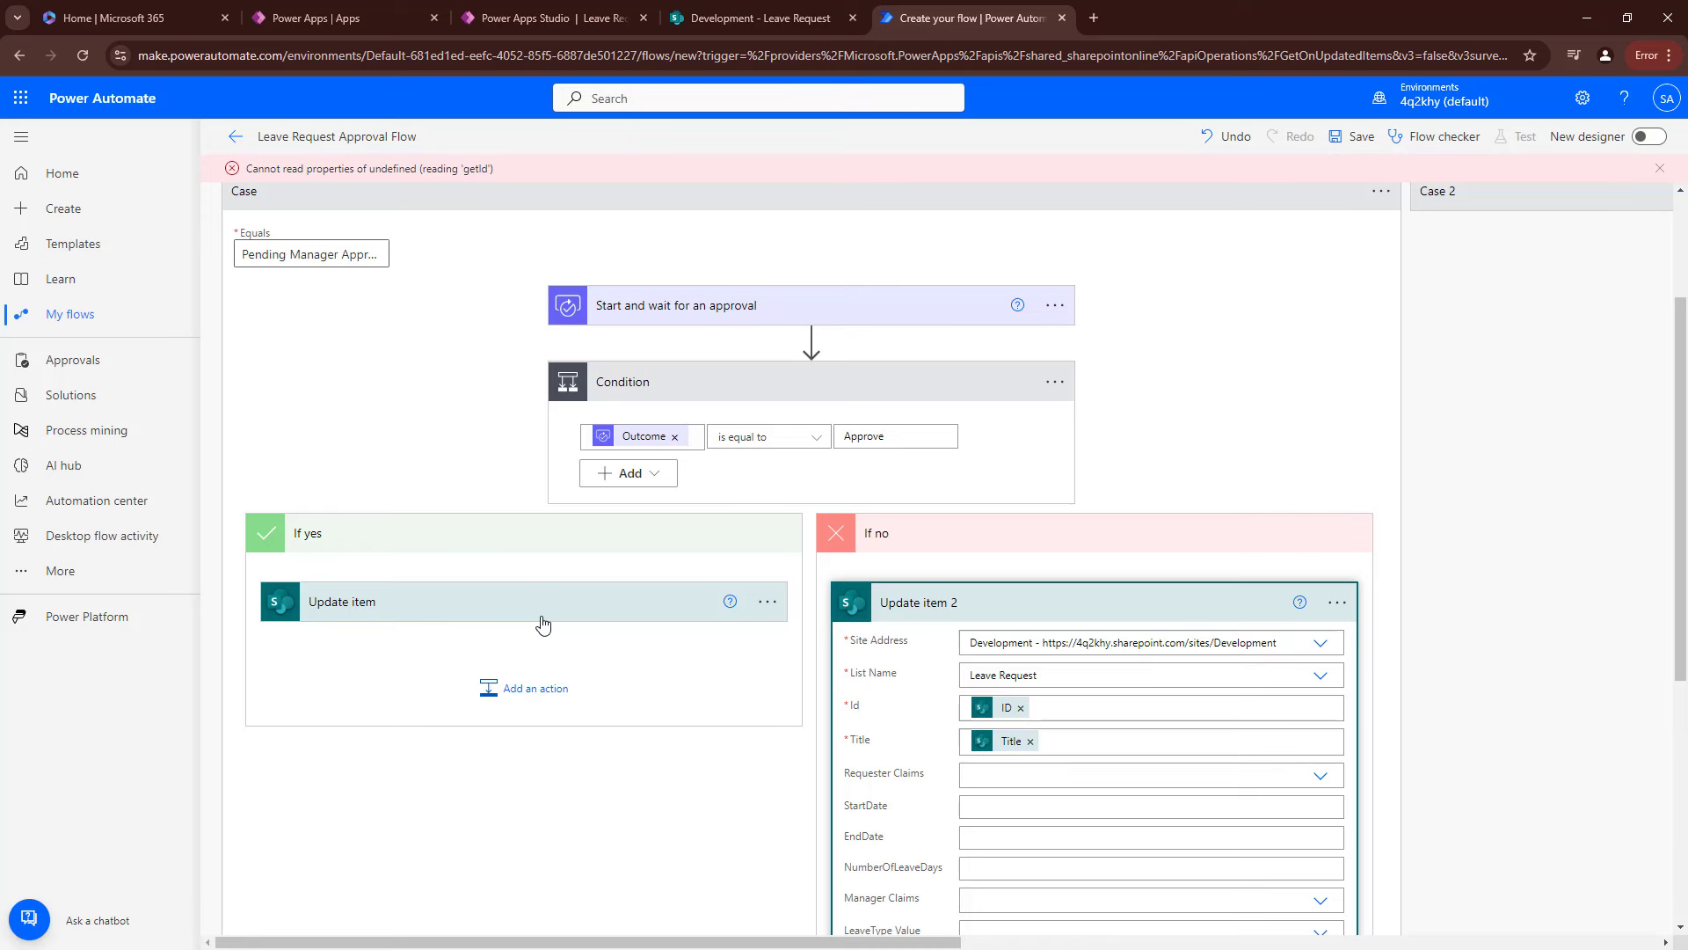
pyautogui.scroll(-5, 1198, 561)
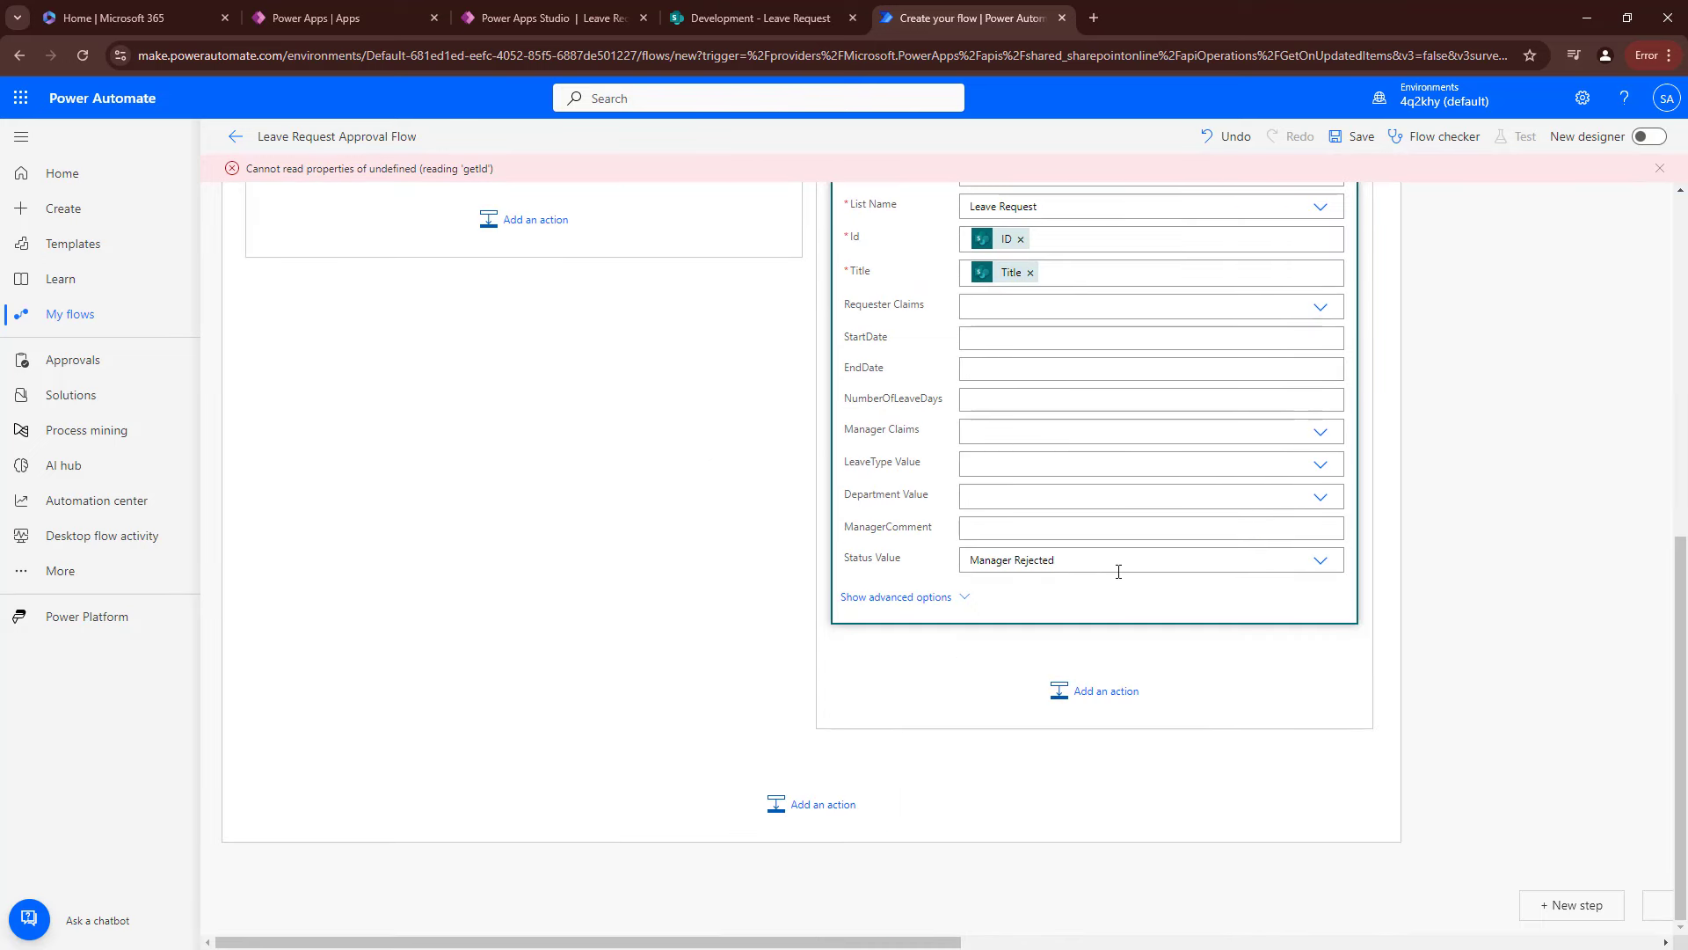
pyautogui.scroll(3, 969, 574)
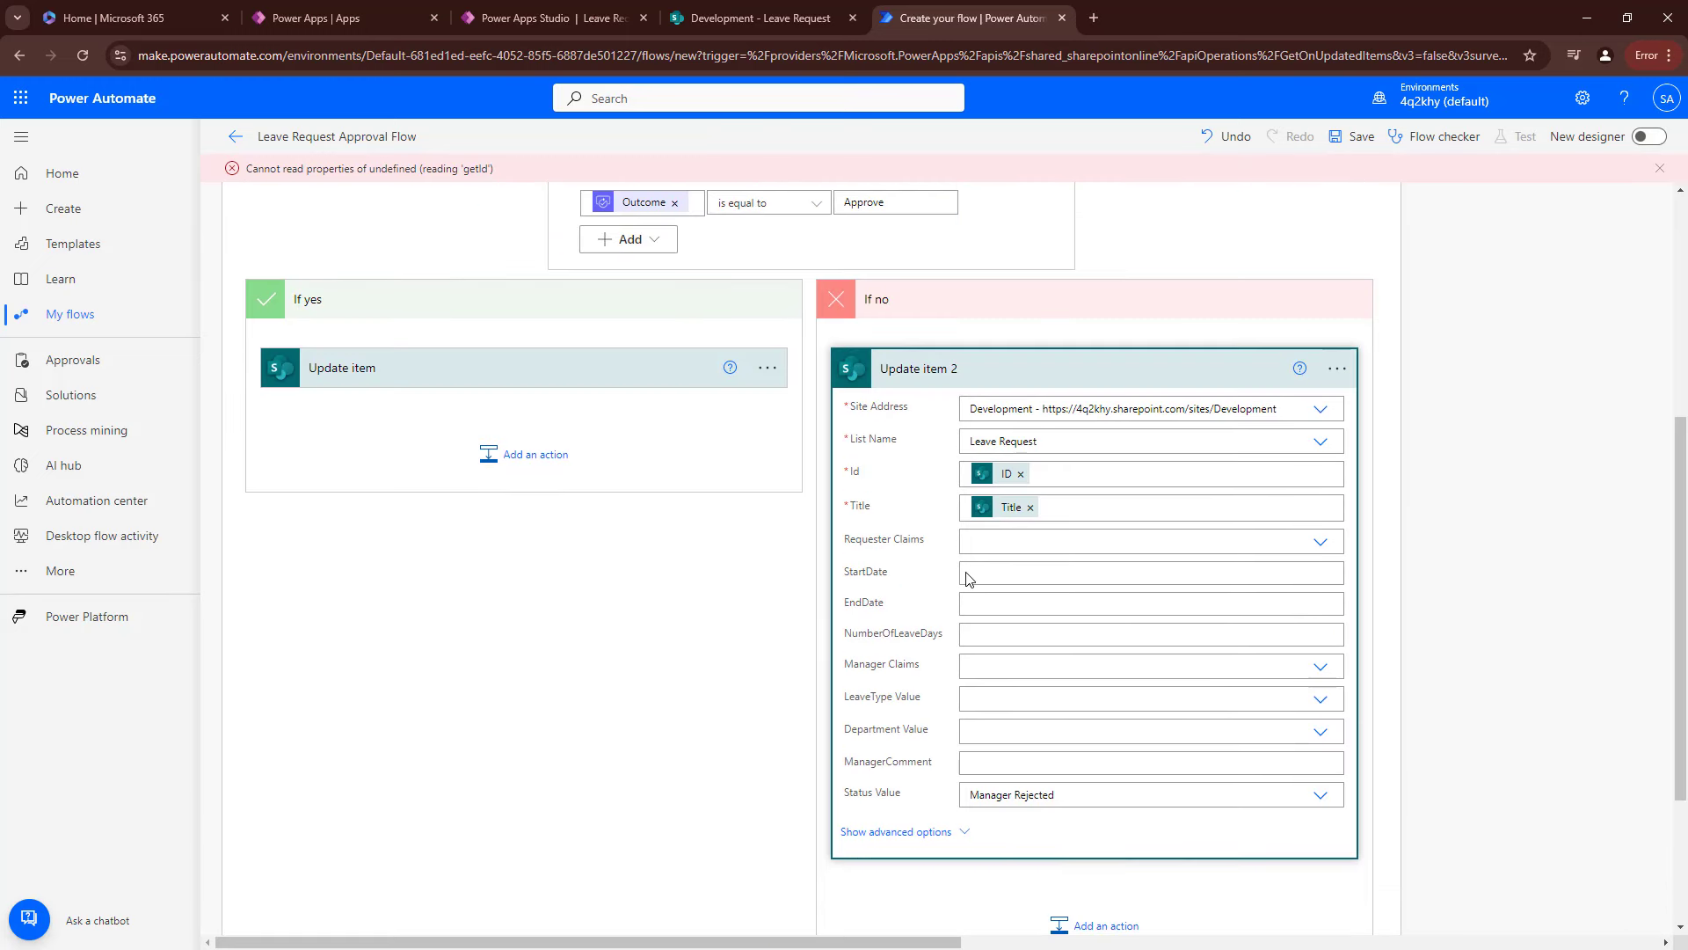
# Expand the If yes branch's Update item action to compare its fields with Update item 2, and save the flow.
pyautogui.click(573, 378)
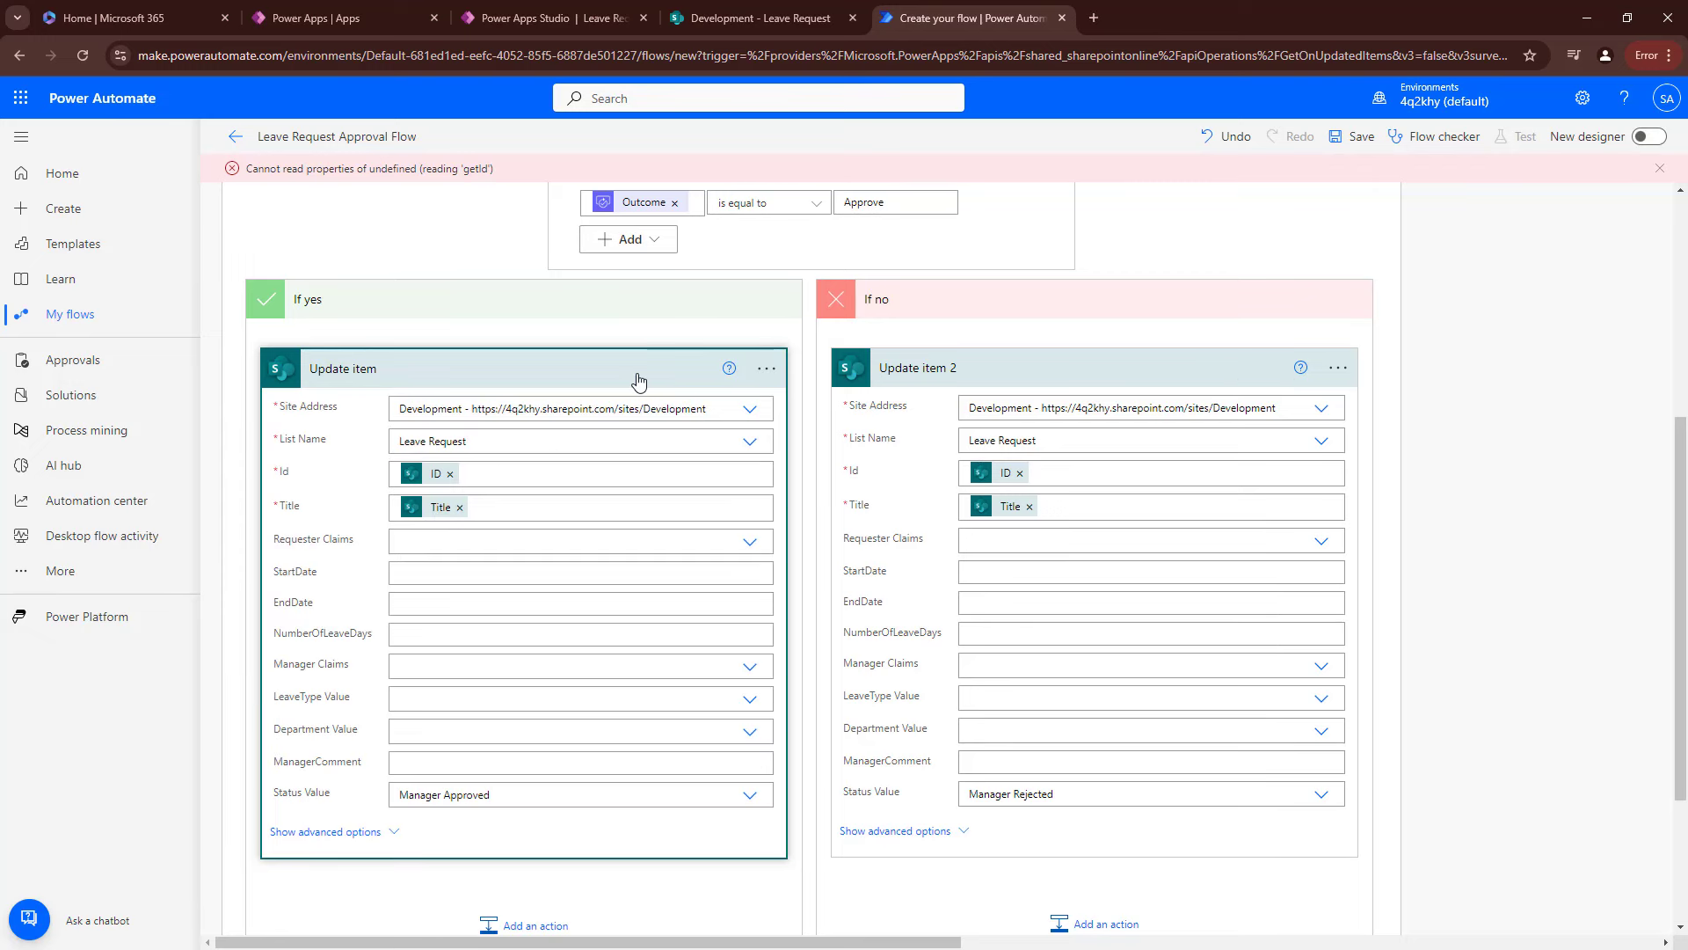
pyautogui.scroll(1, 701, 384)
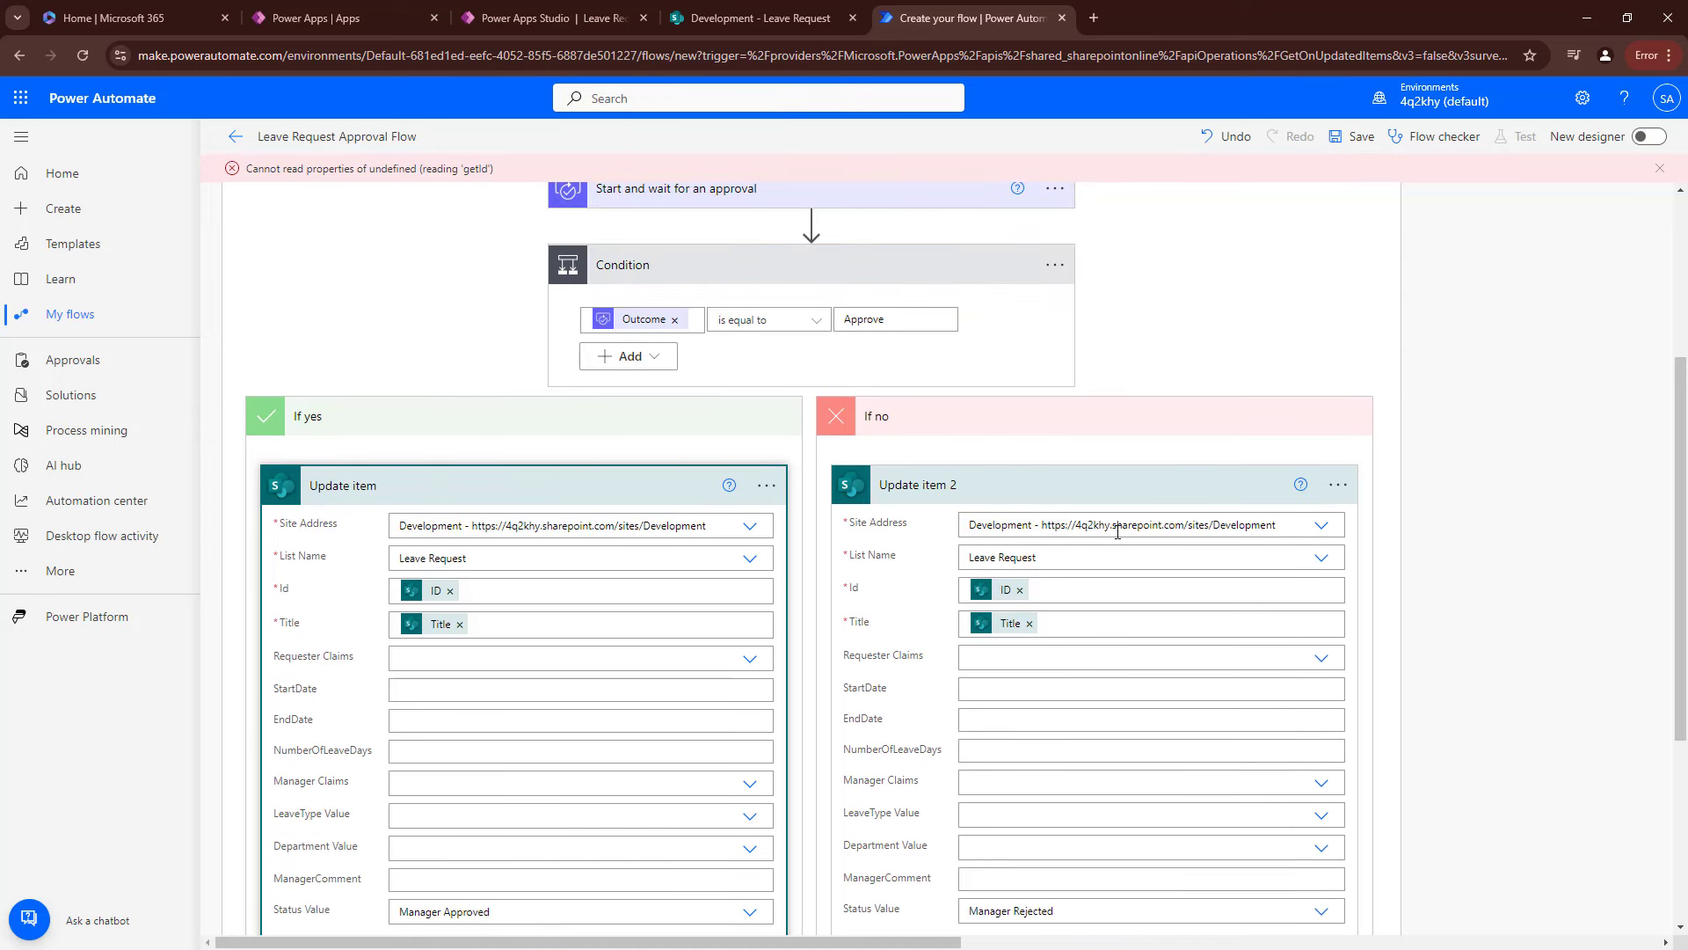
pyautogui.scroll(-3, 1136, 620)
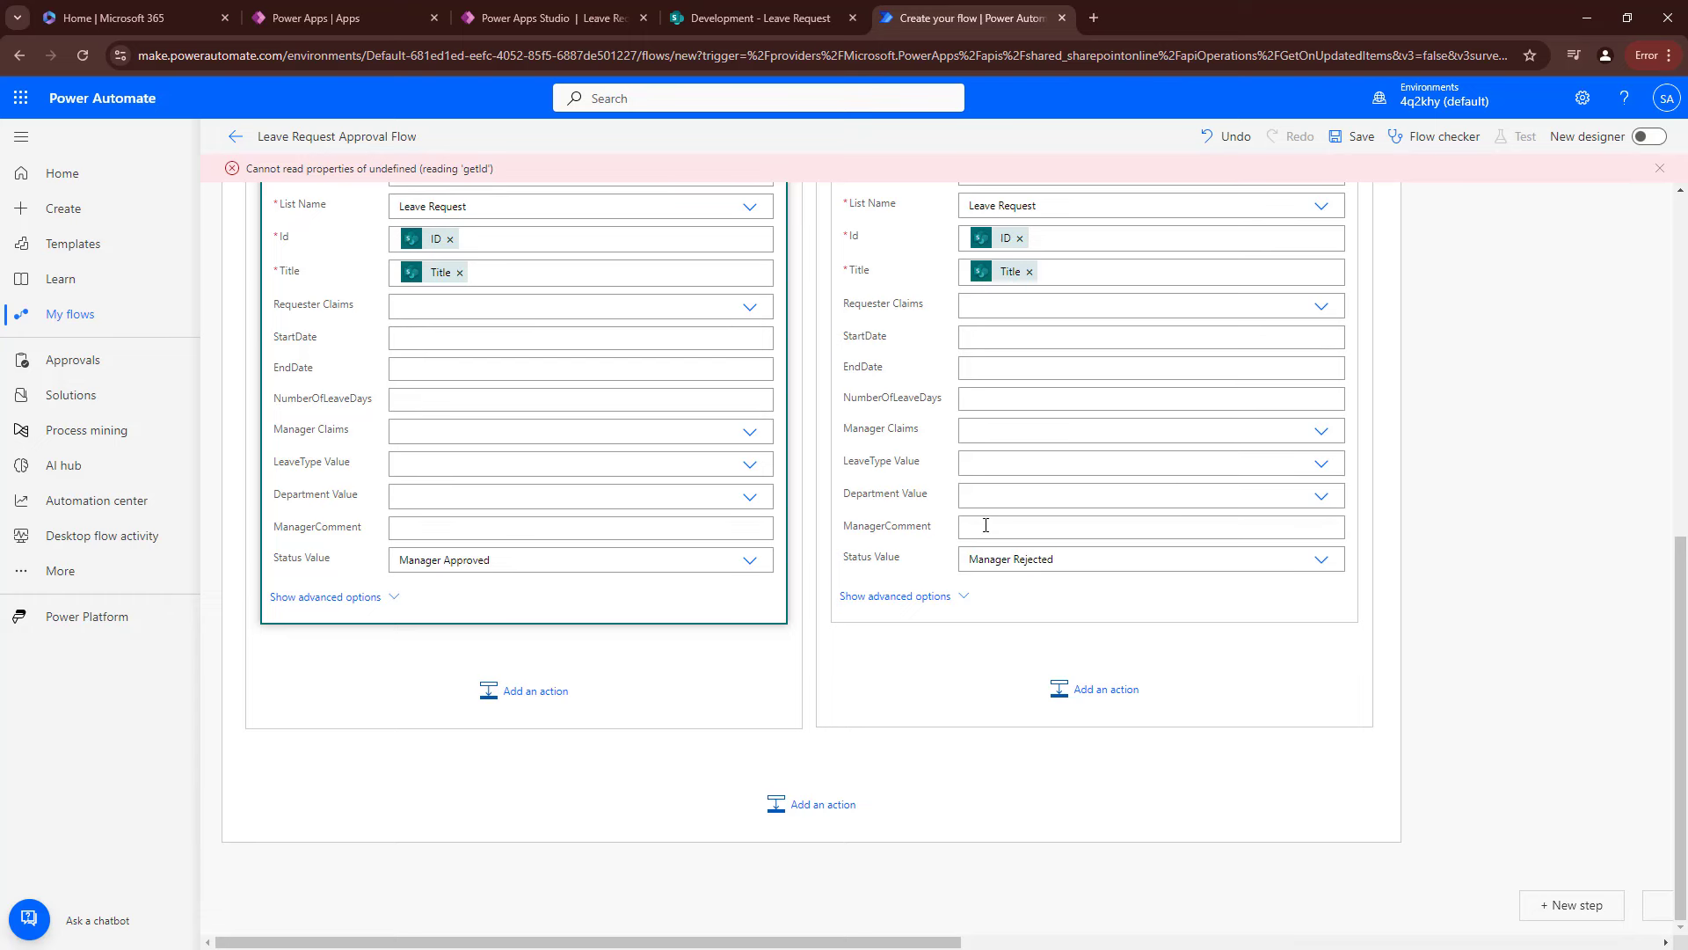
pyautogui.scroll(3, 986, 525)
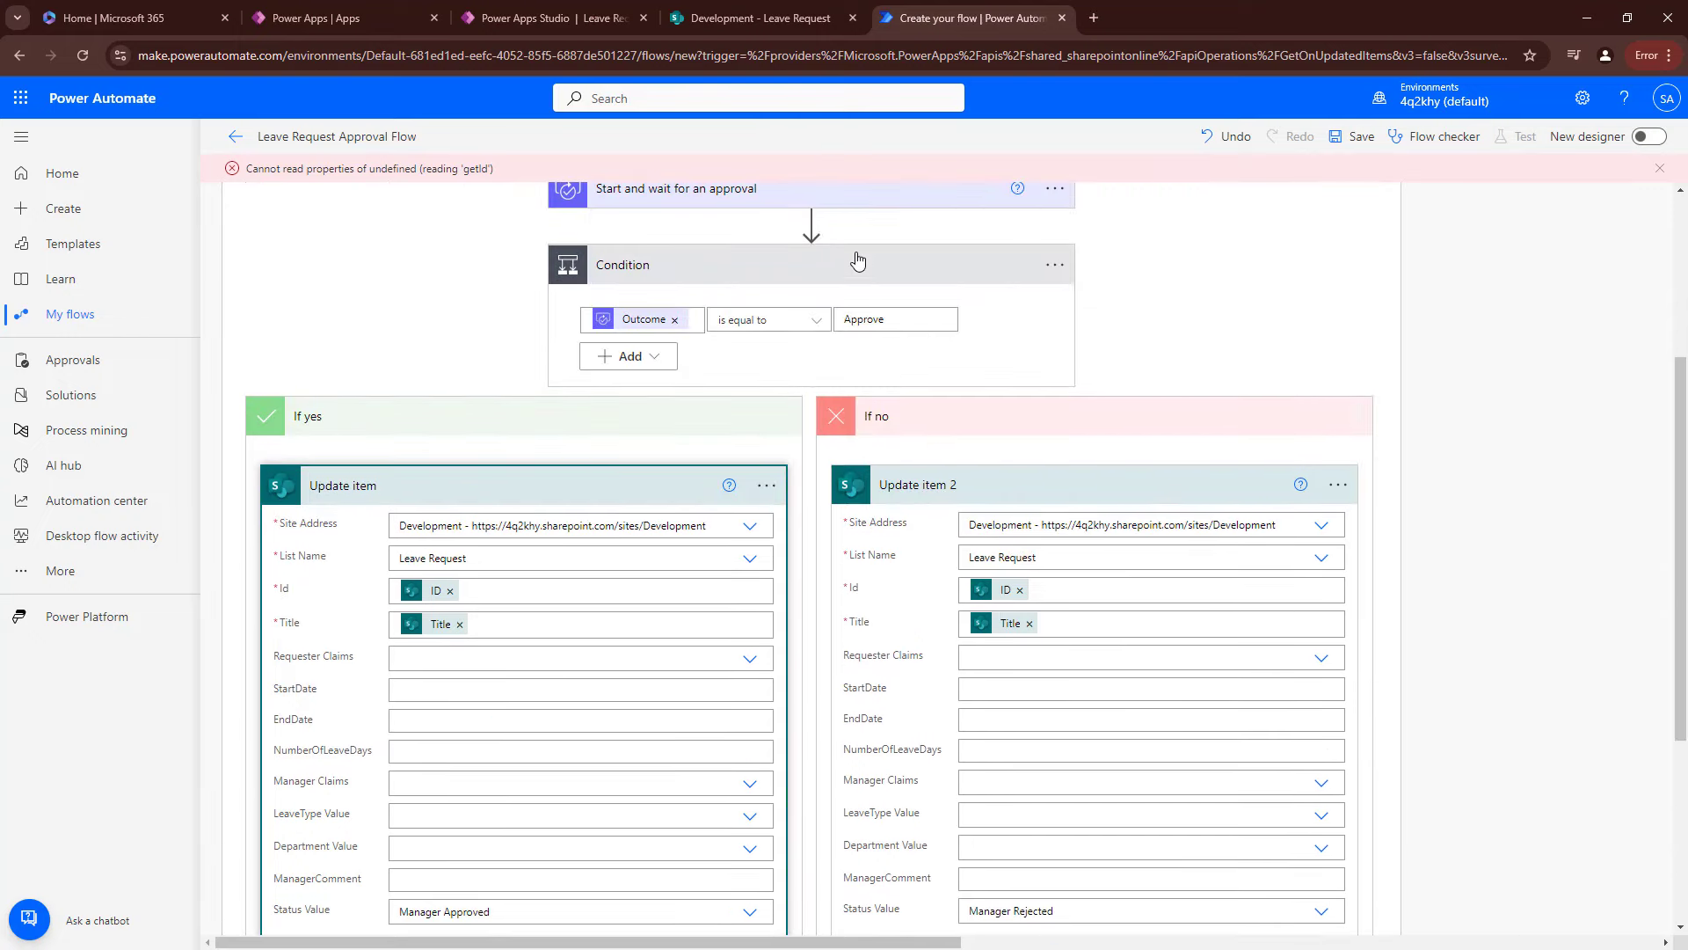
pyautogui.scroll(3, 844, 290)
pyautogui.click(811, 538)
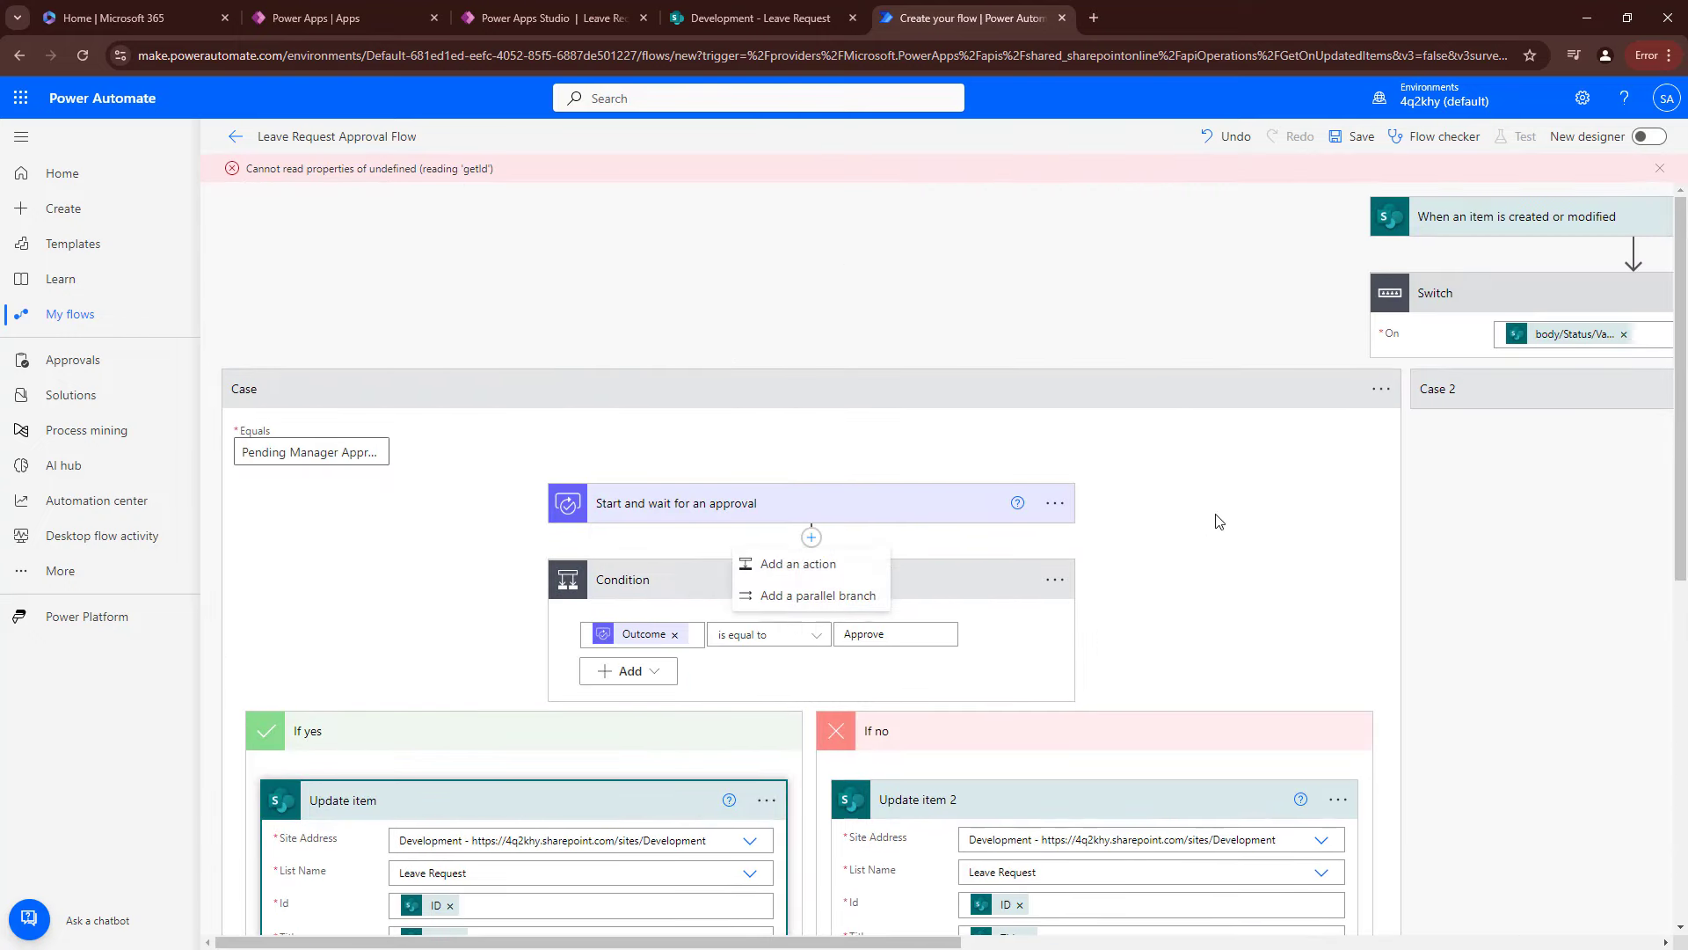
pyautogui.scroll(-6, 1279, 659)
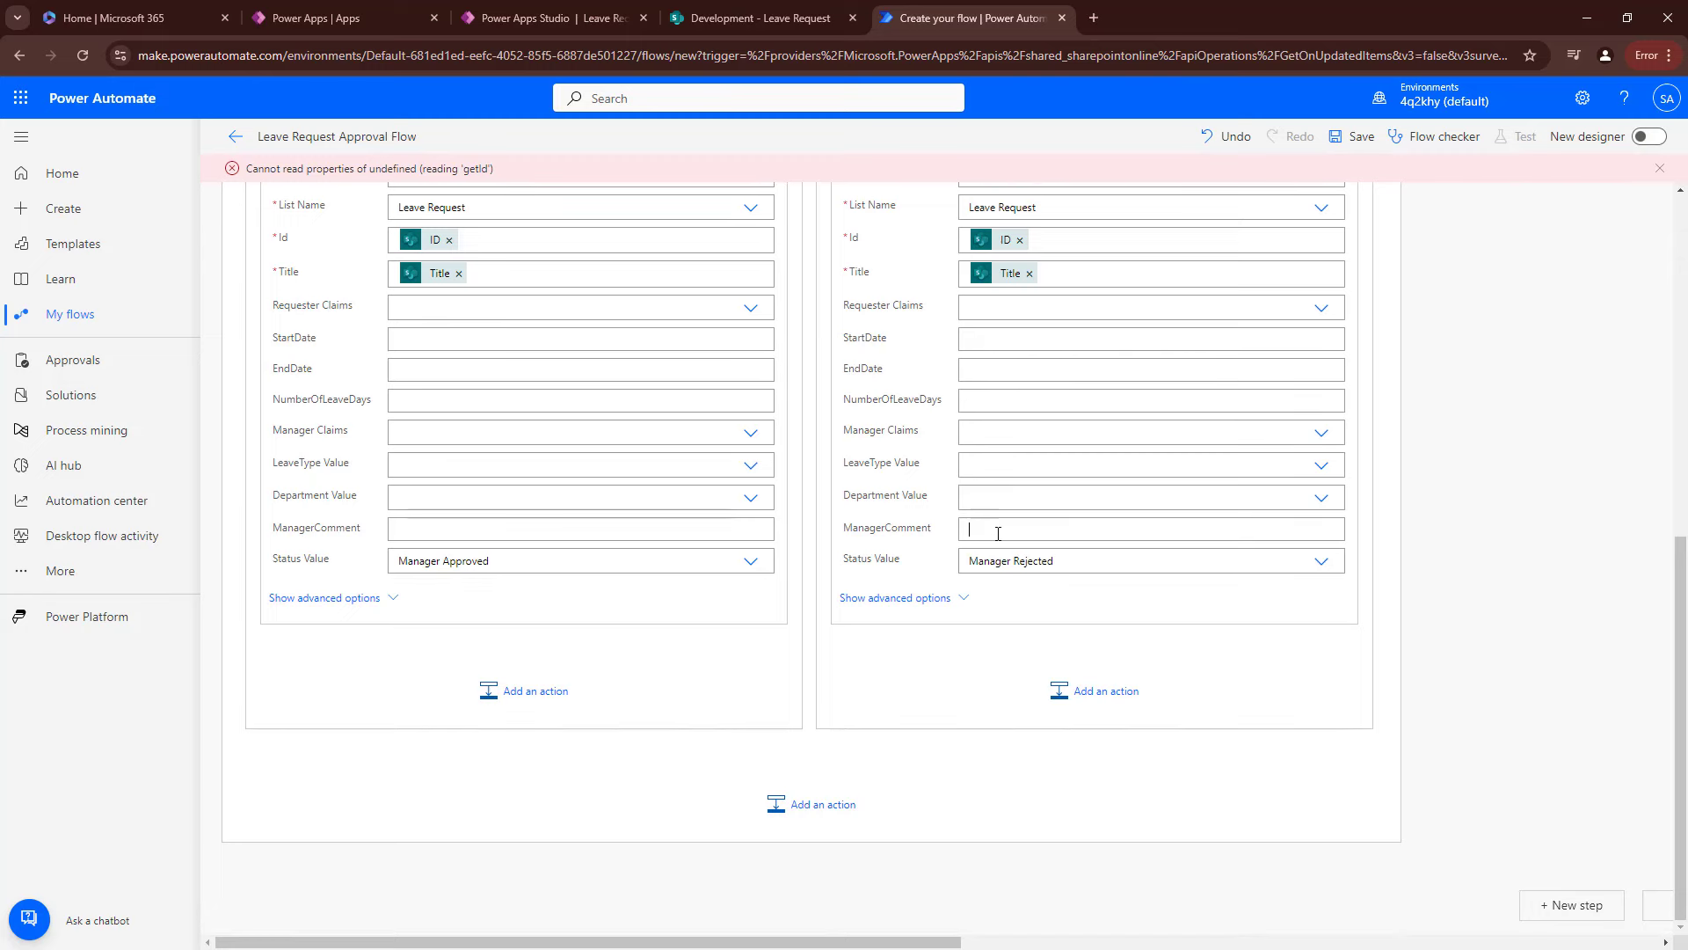
pyautogui.scroll(6, 998, 534)
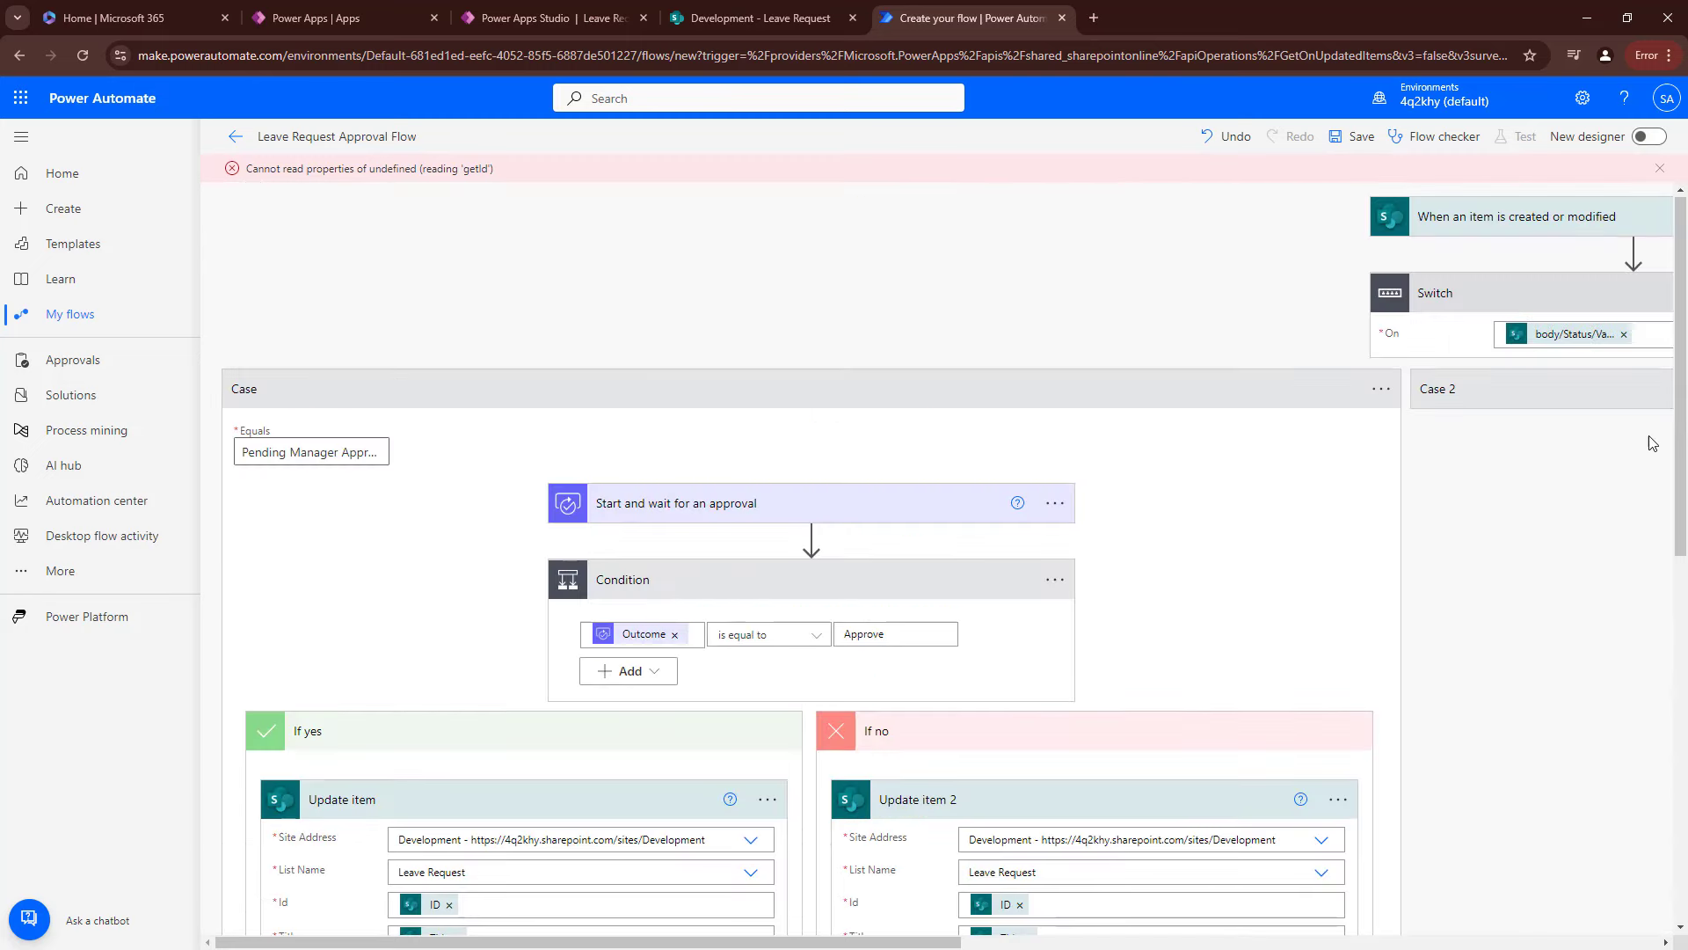
pyautogui.click(1343, 144)
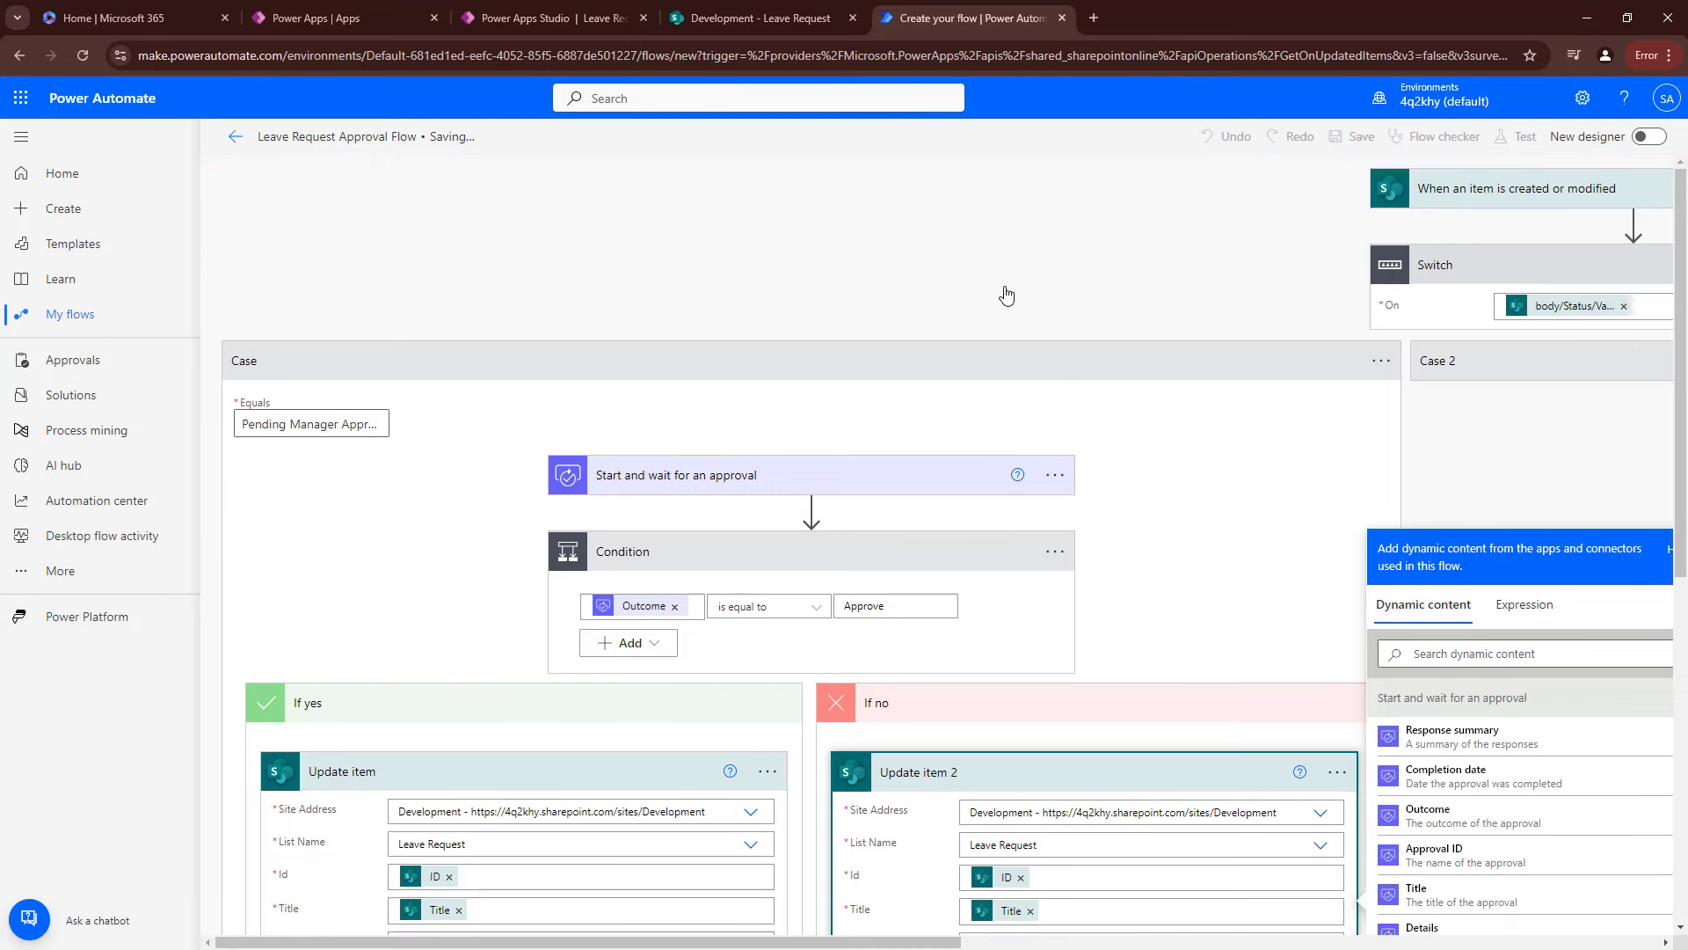
pyautogui.scroll(-6, 1042, 583)
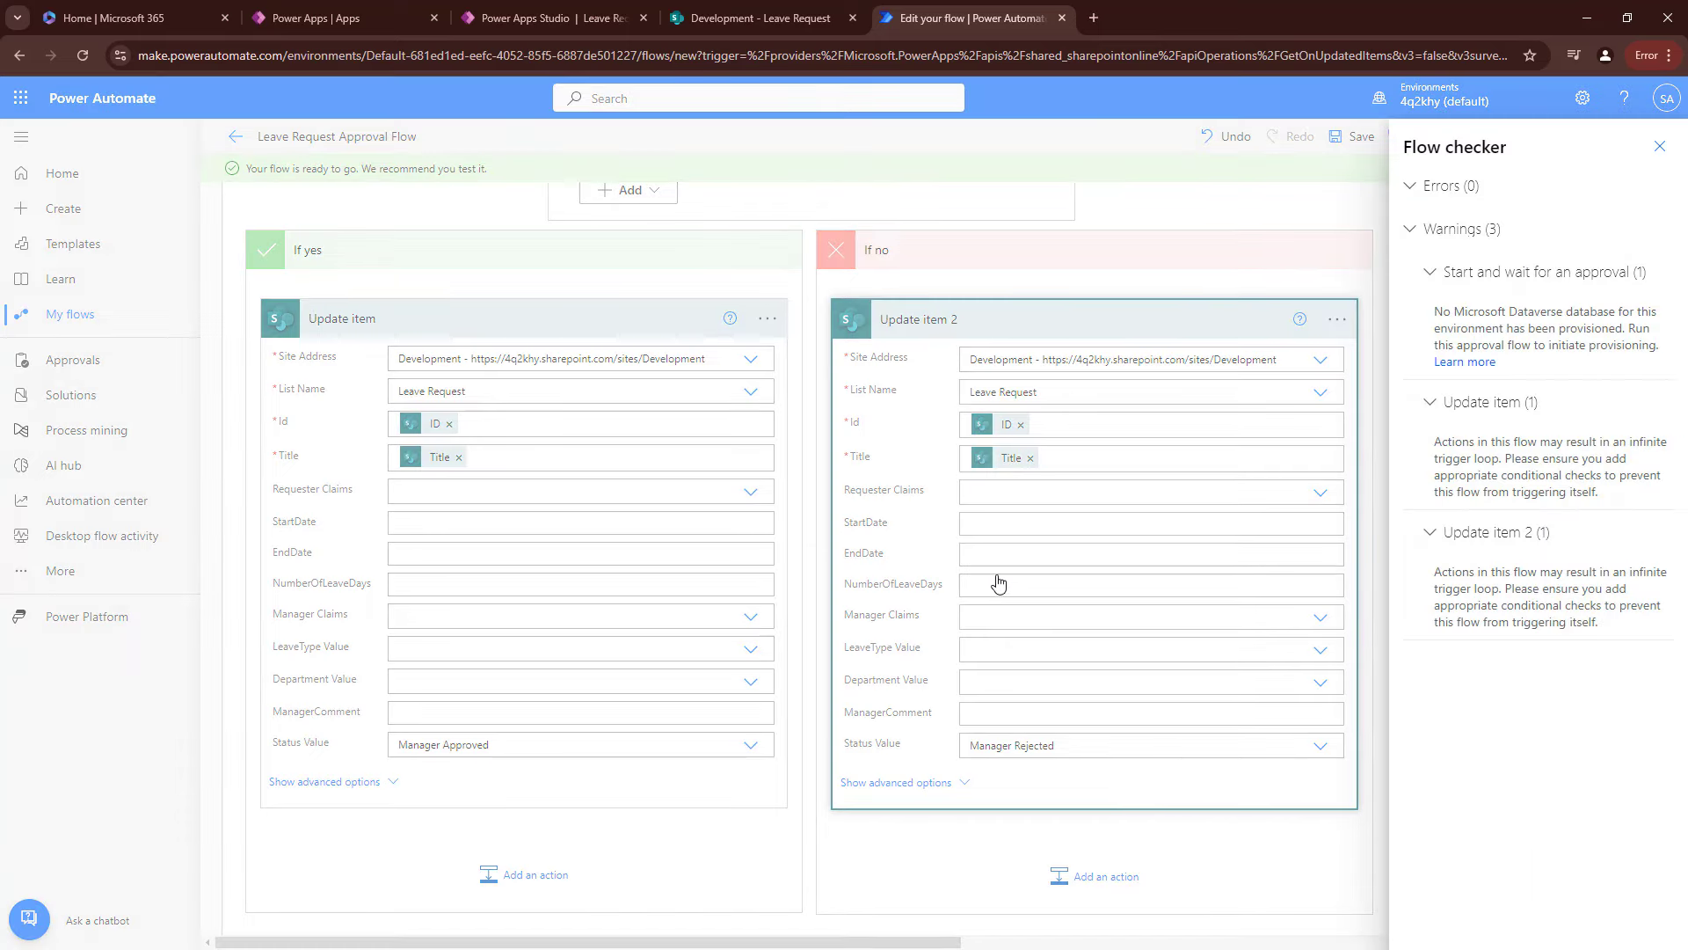
# Switch to the SharePoint Leave Request list, close the Status column editor, and create a Date and time column named "Manager Action TIme" with time included.
pyautogui.click(752, 18)
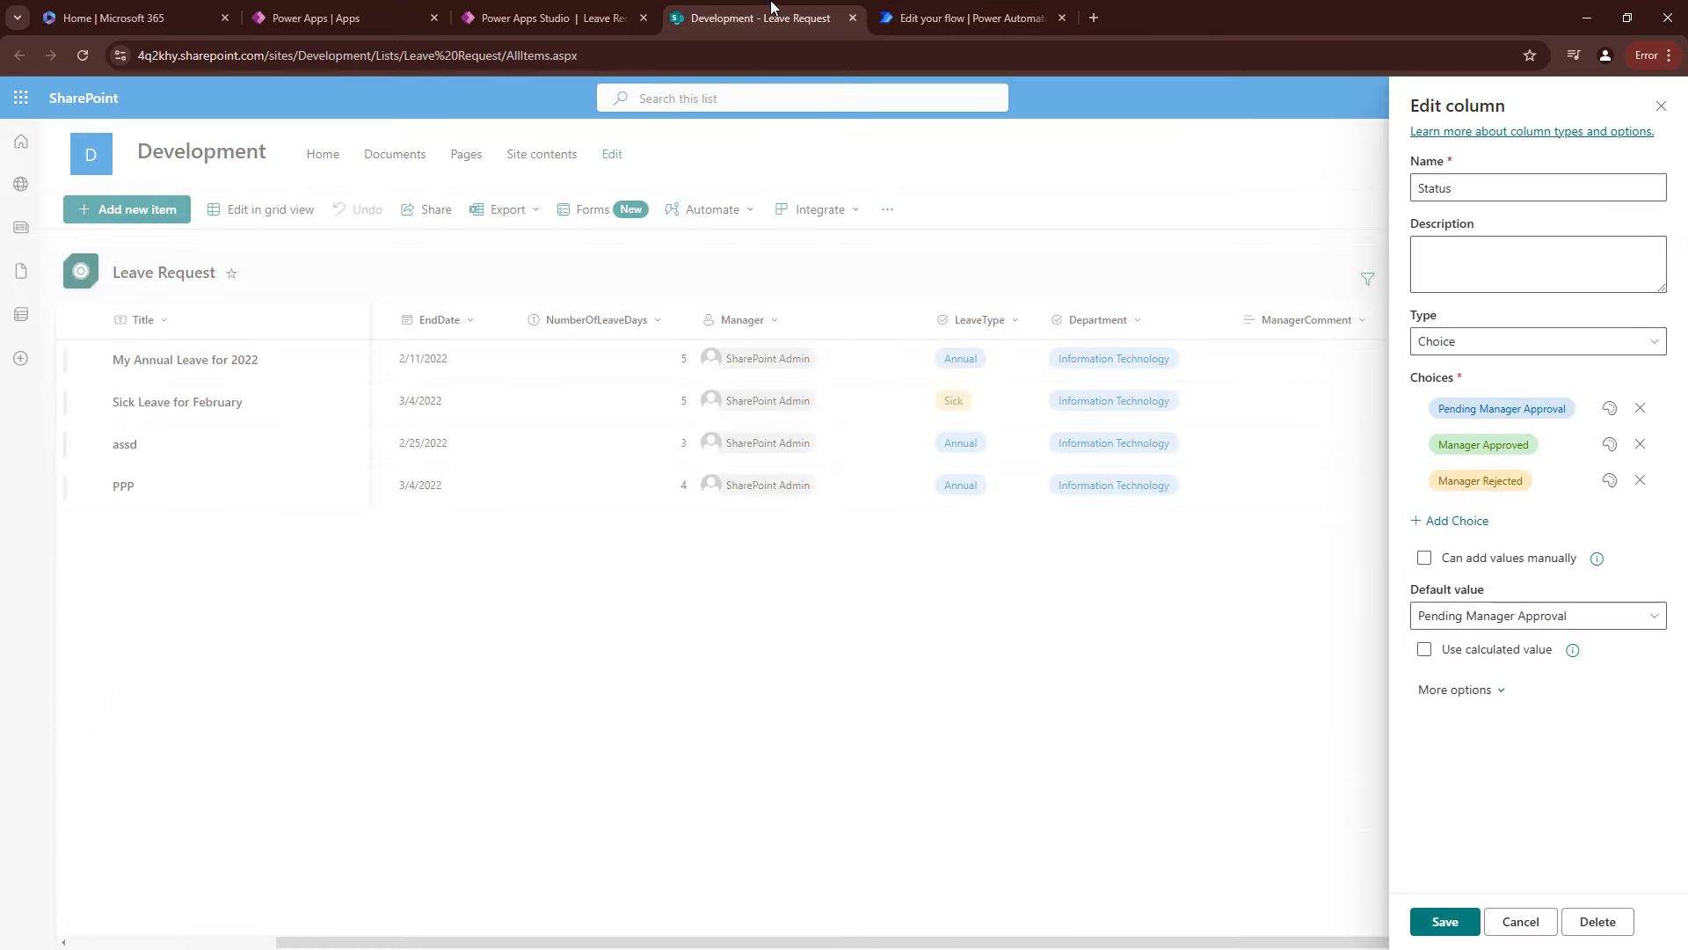
pyautogui.click(1657, 108)
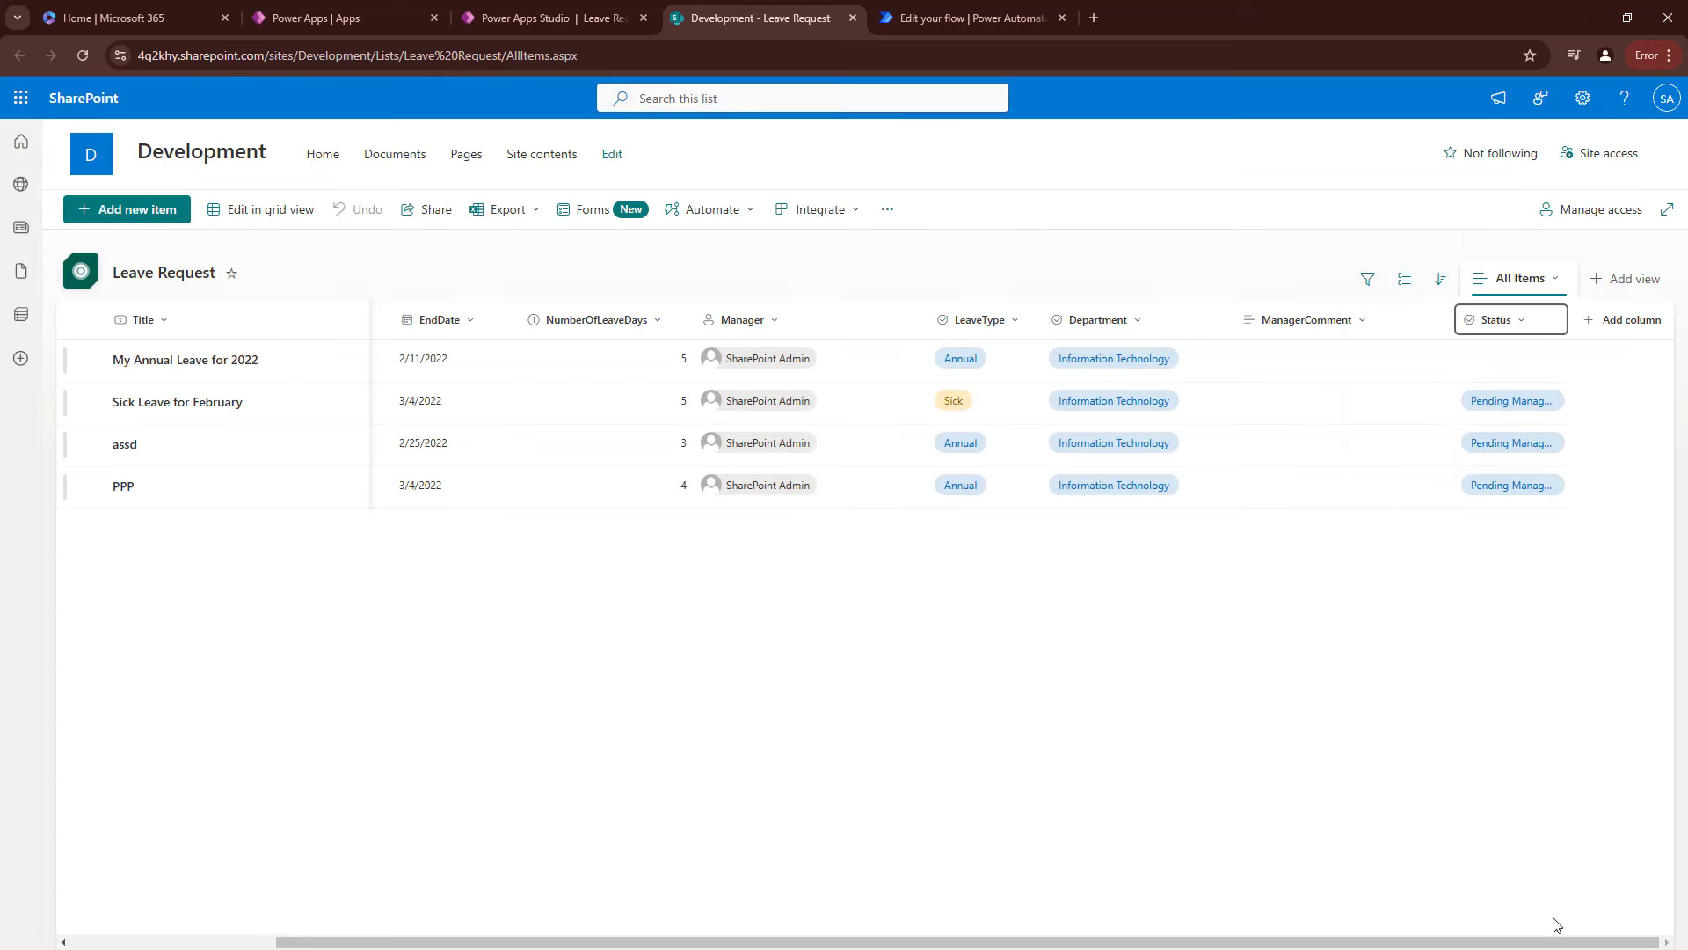
pyautogui.click(1628, 321)
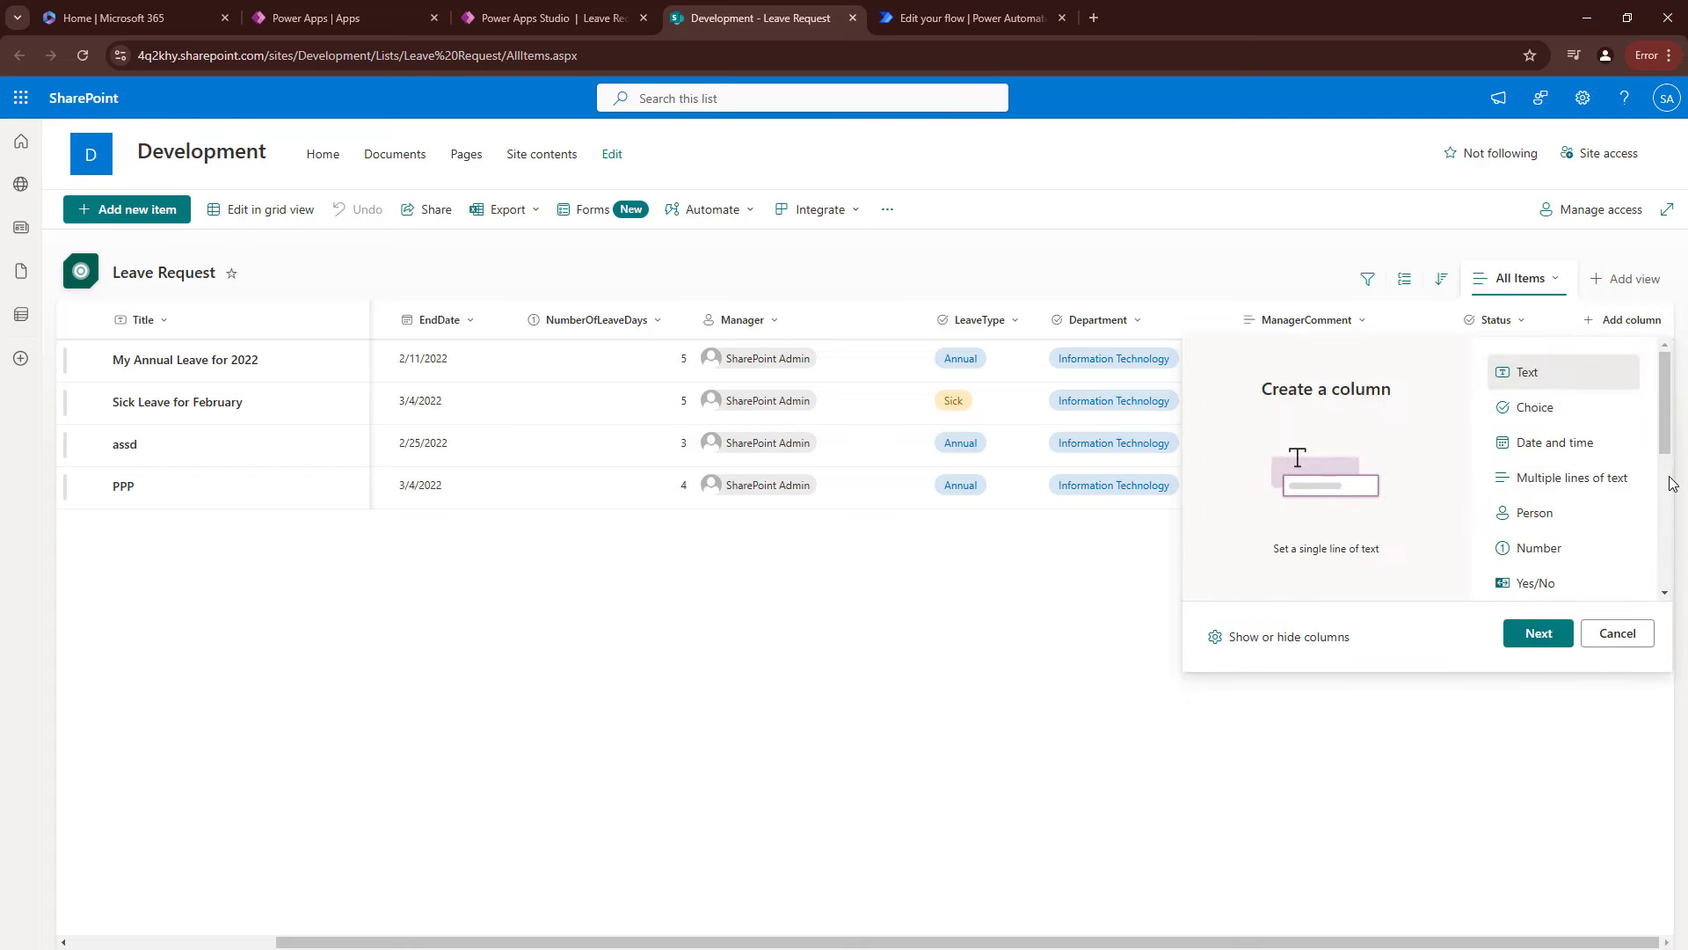
pyautogui.click(1555, 443)
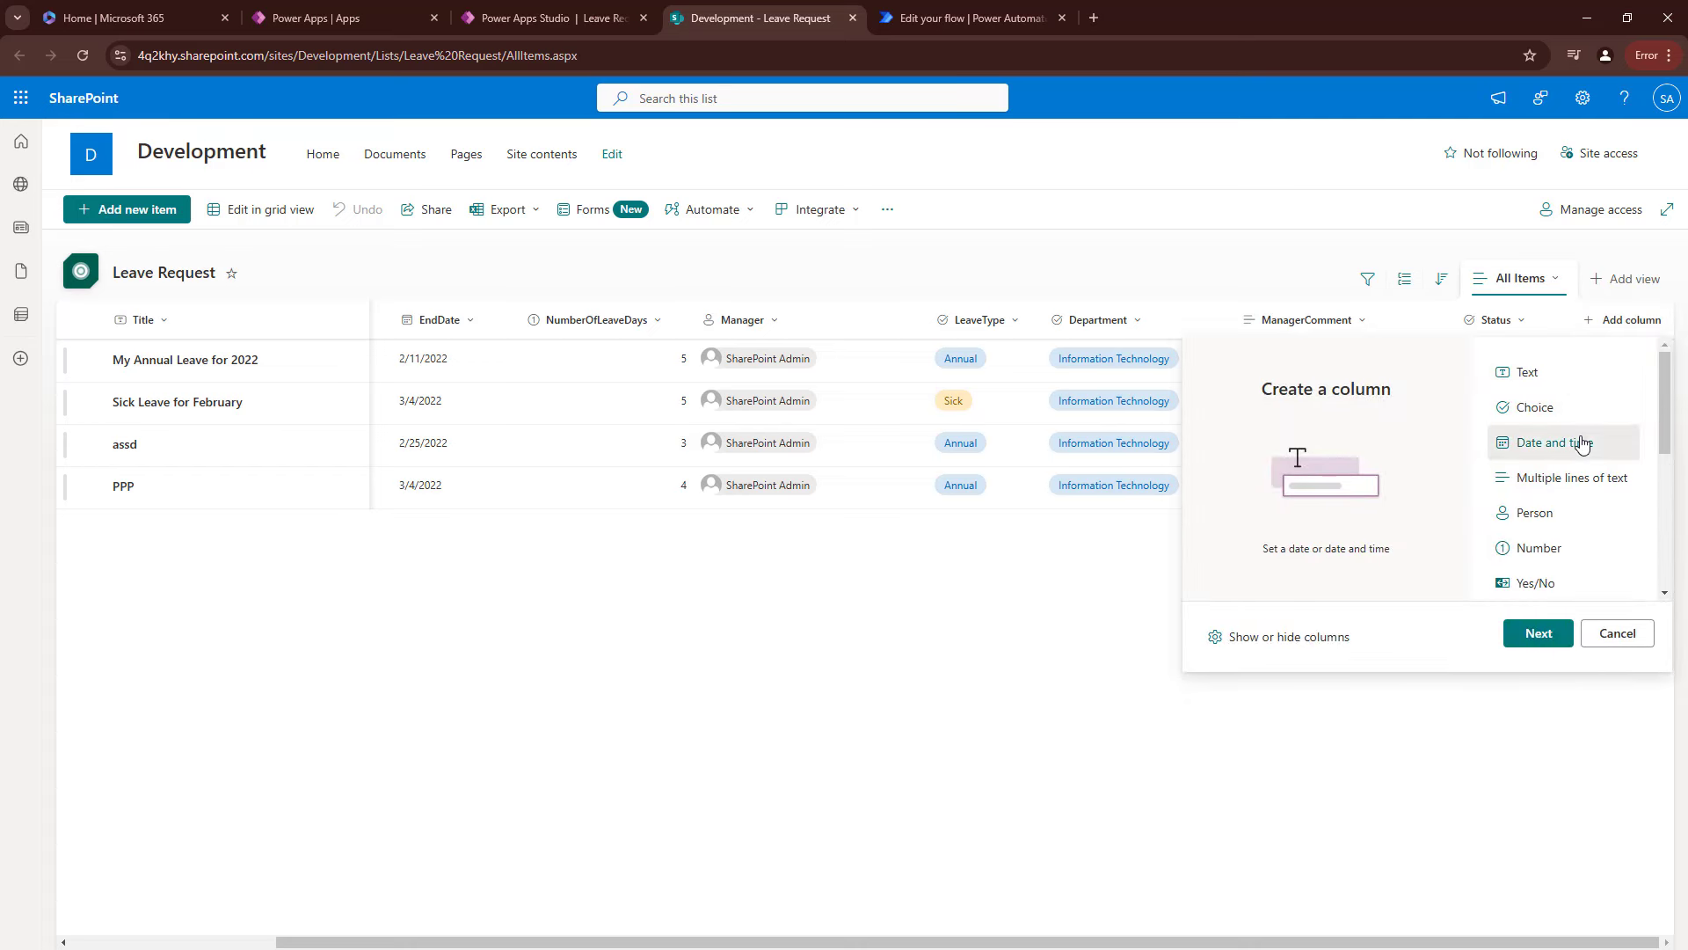
pyautogui.click(1538, 634)
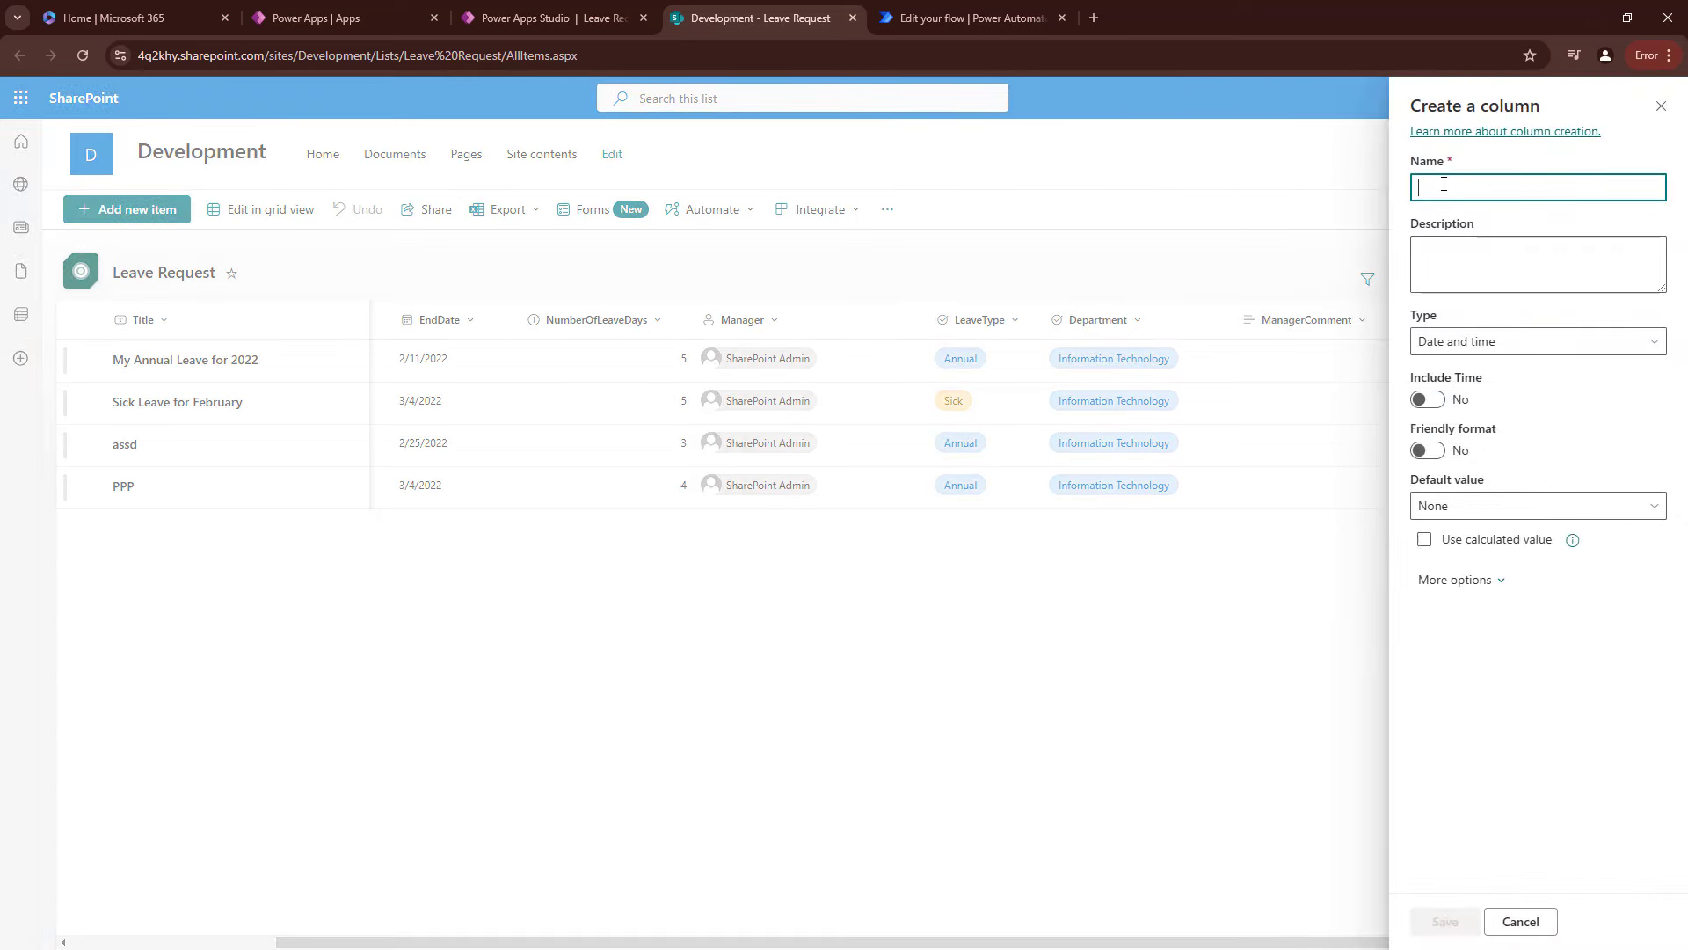
pyautogui.write('Man')
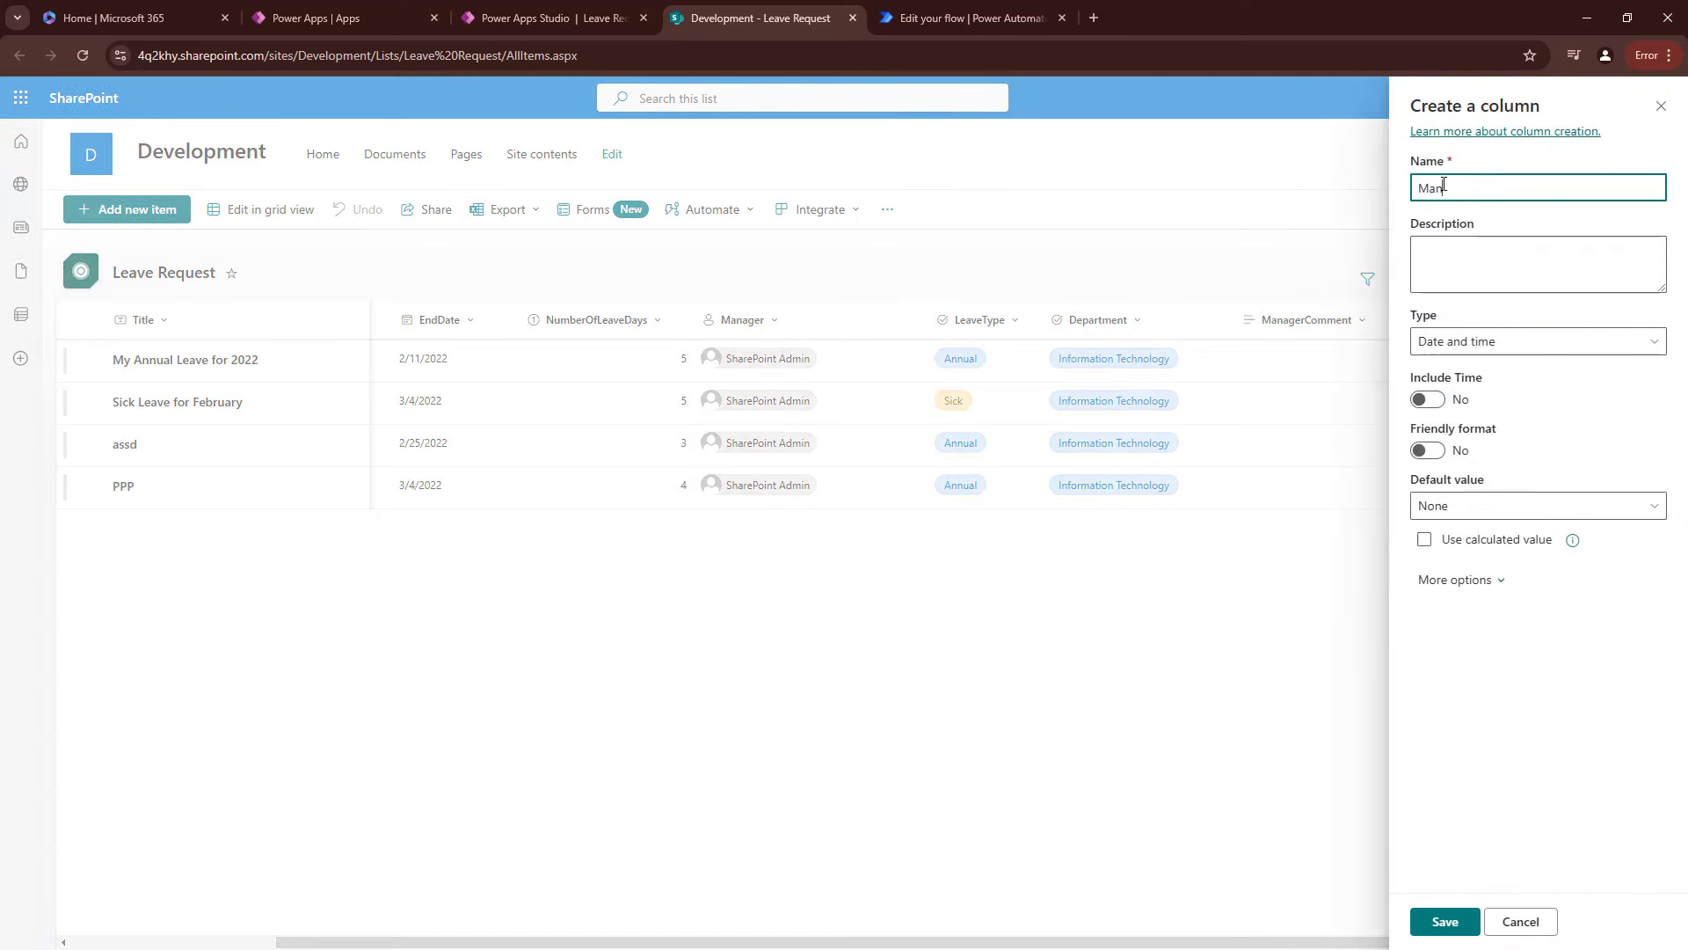
pyautogui.write('ager Action TIme')
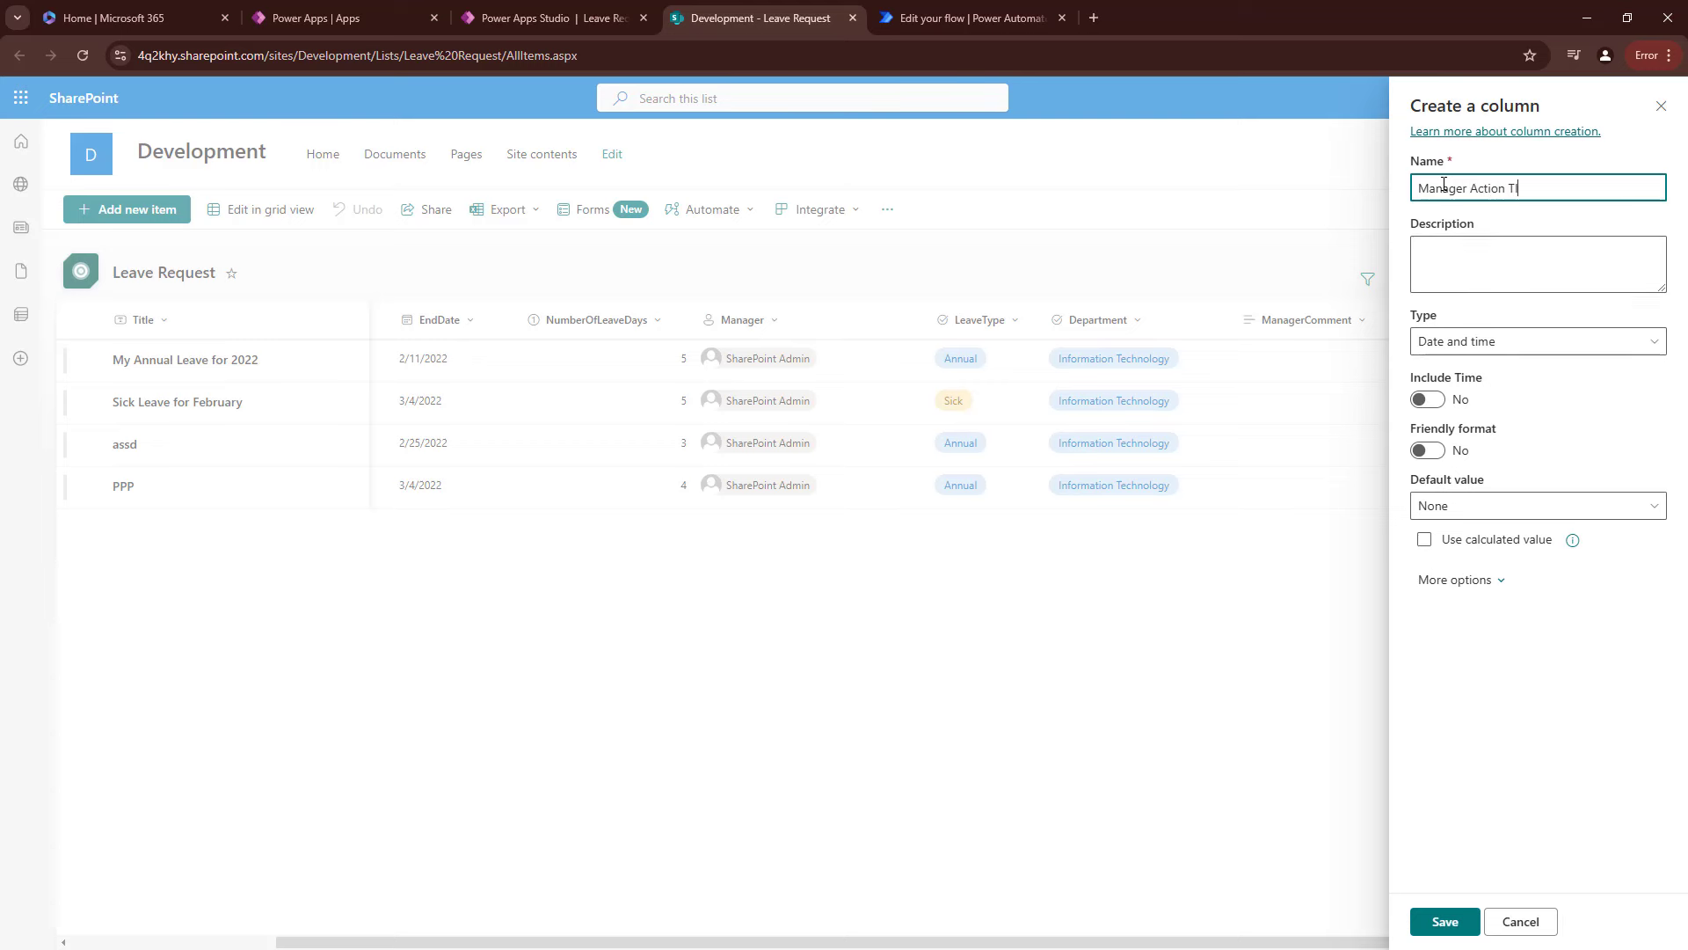
pyautogui.click(1428, 399)
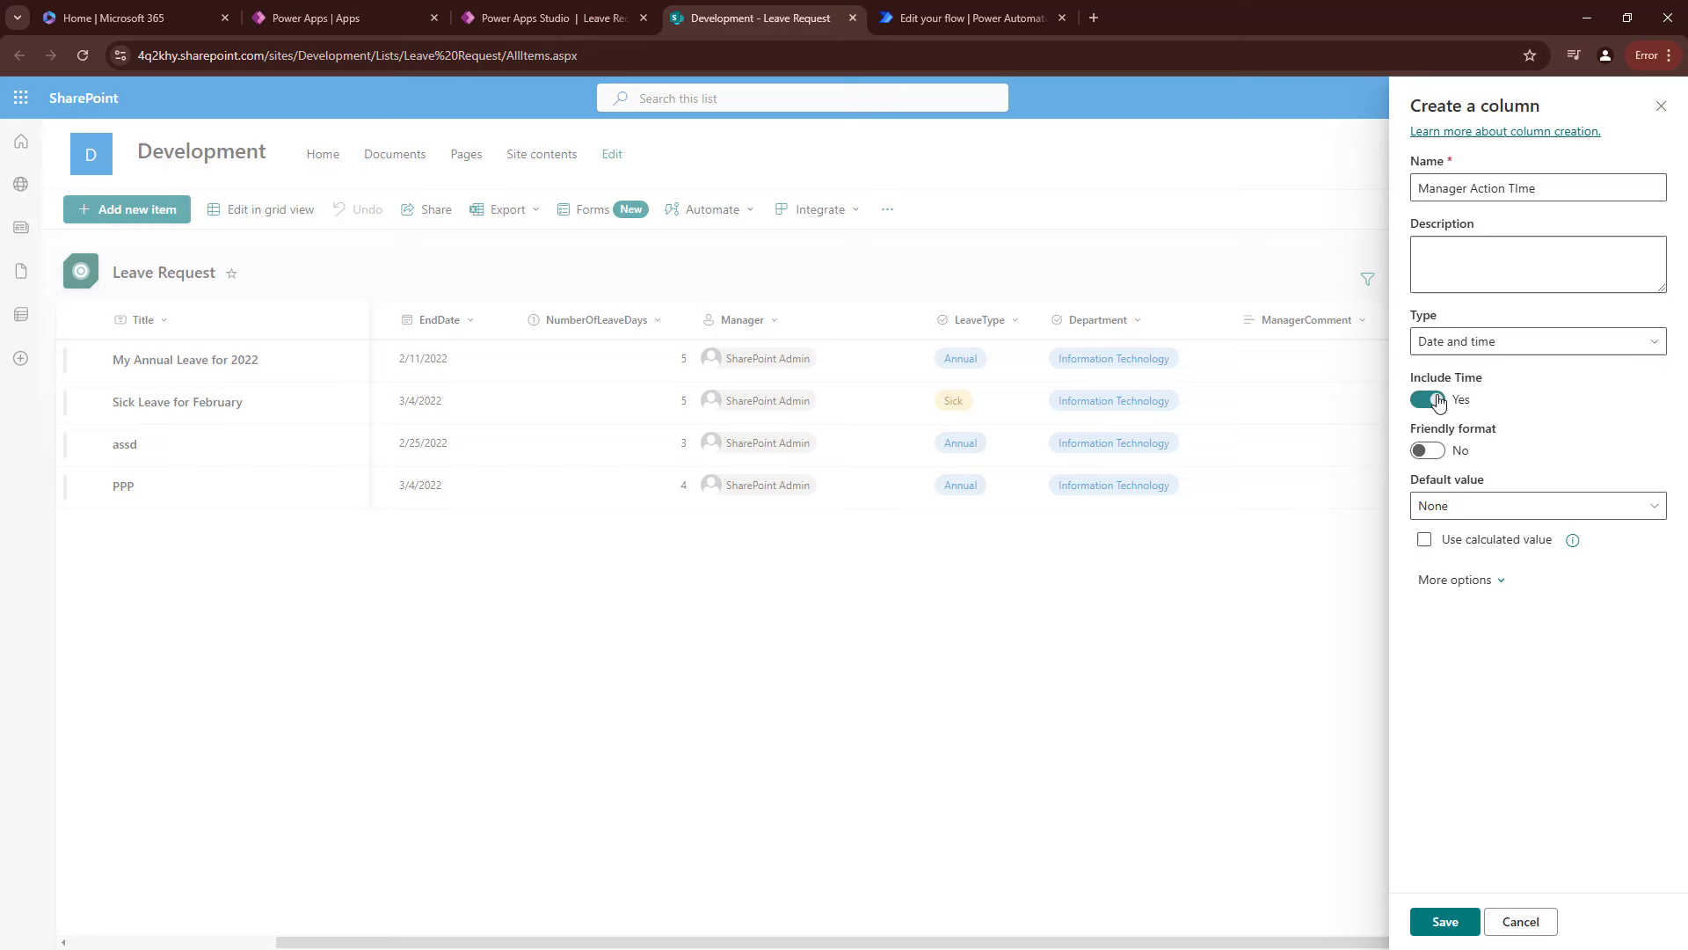
pyautogui.click(1445, 922)
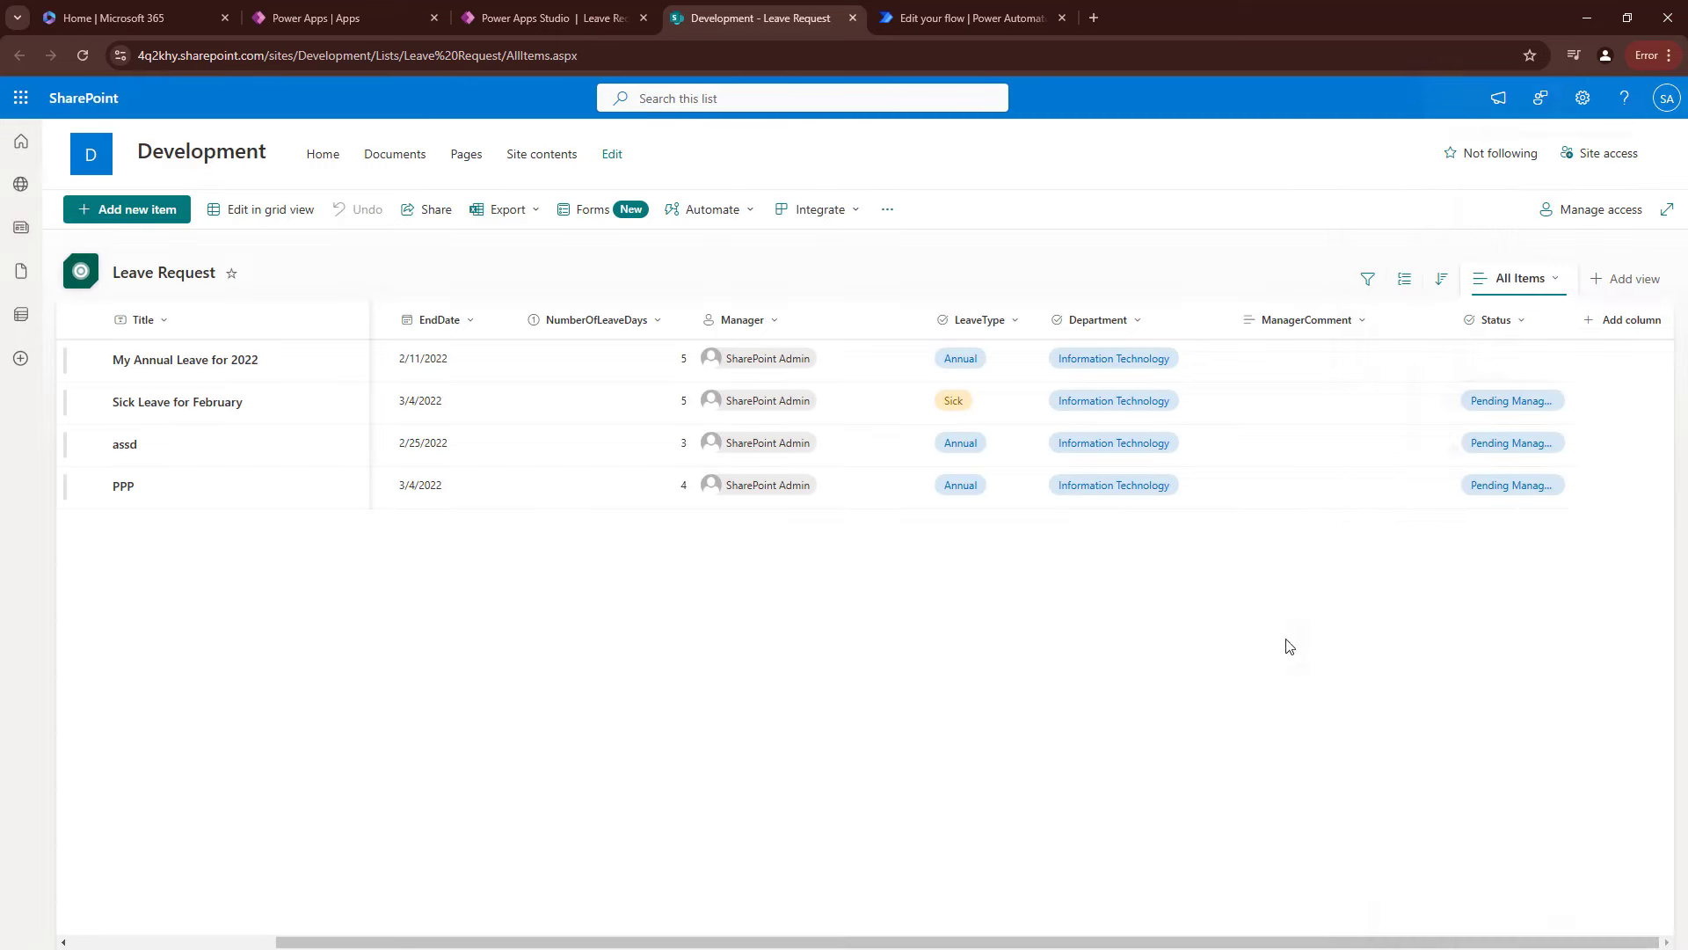
# Widen the new Manager Action TIme column in the SharePoint Leave Request list.
pyautogui.click(960, 5)
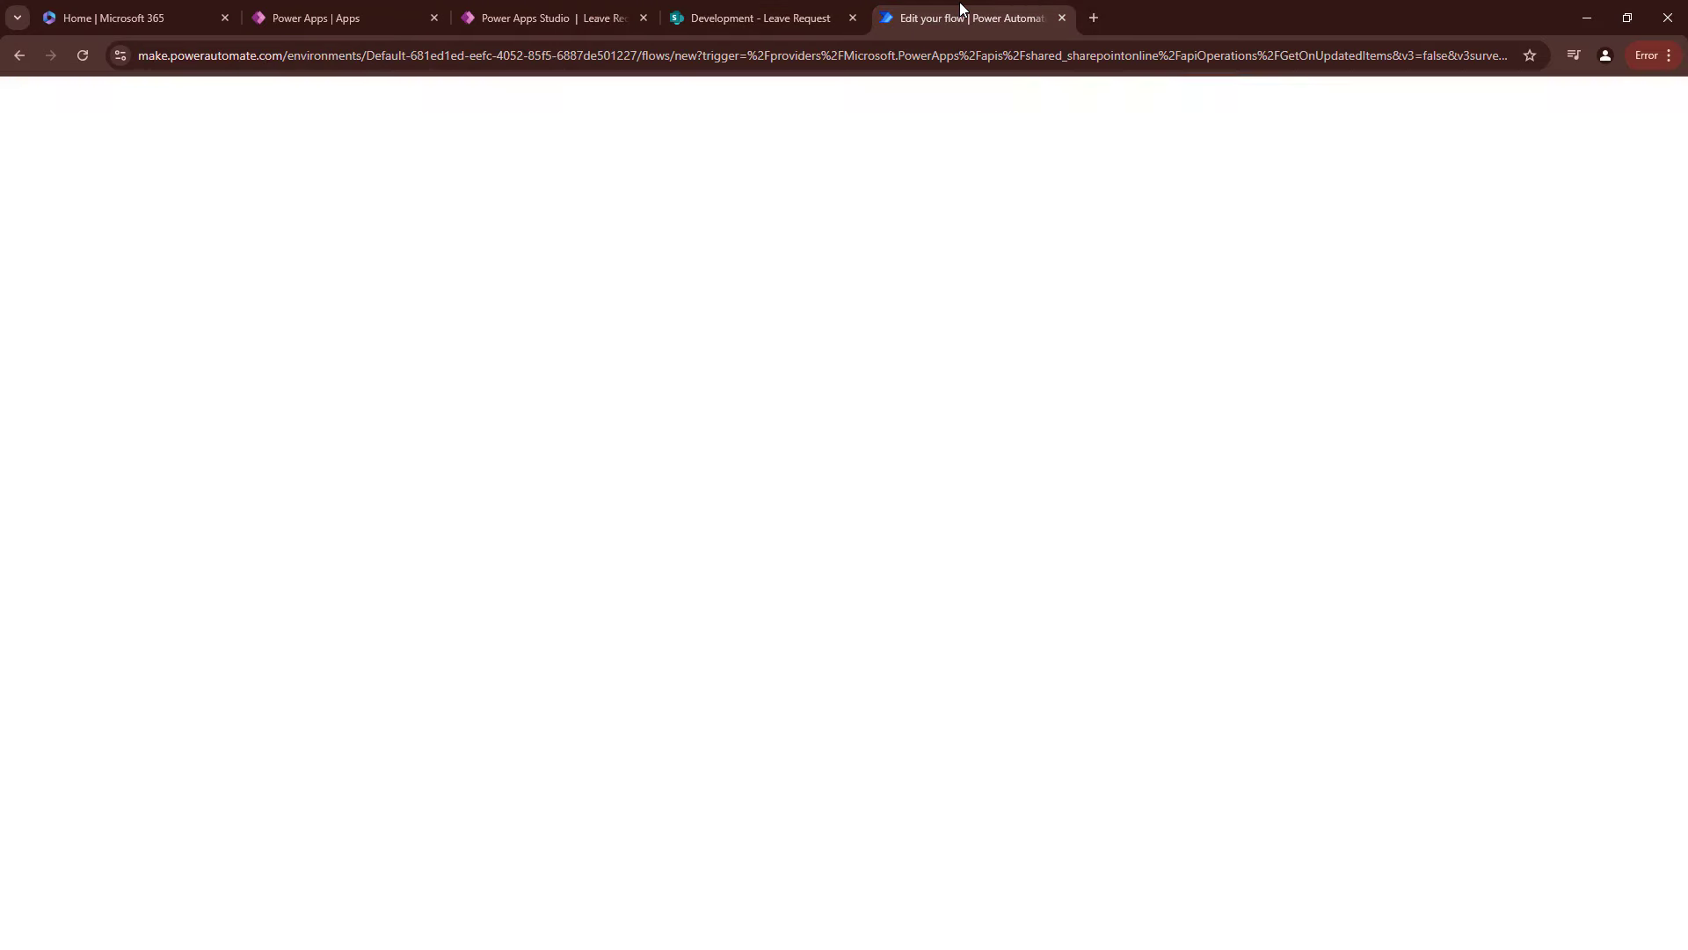
pyautogui.click(836, 7)
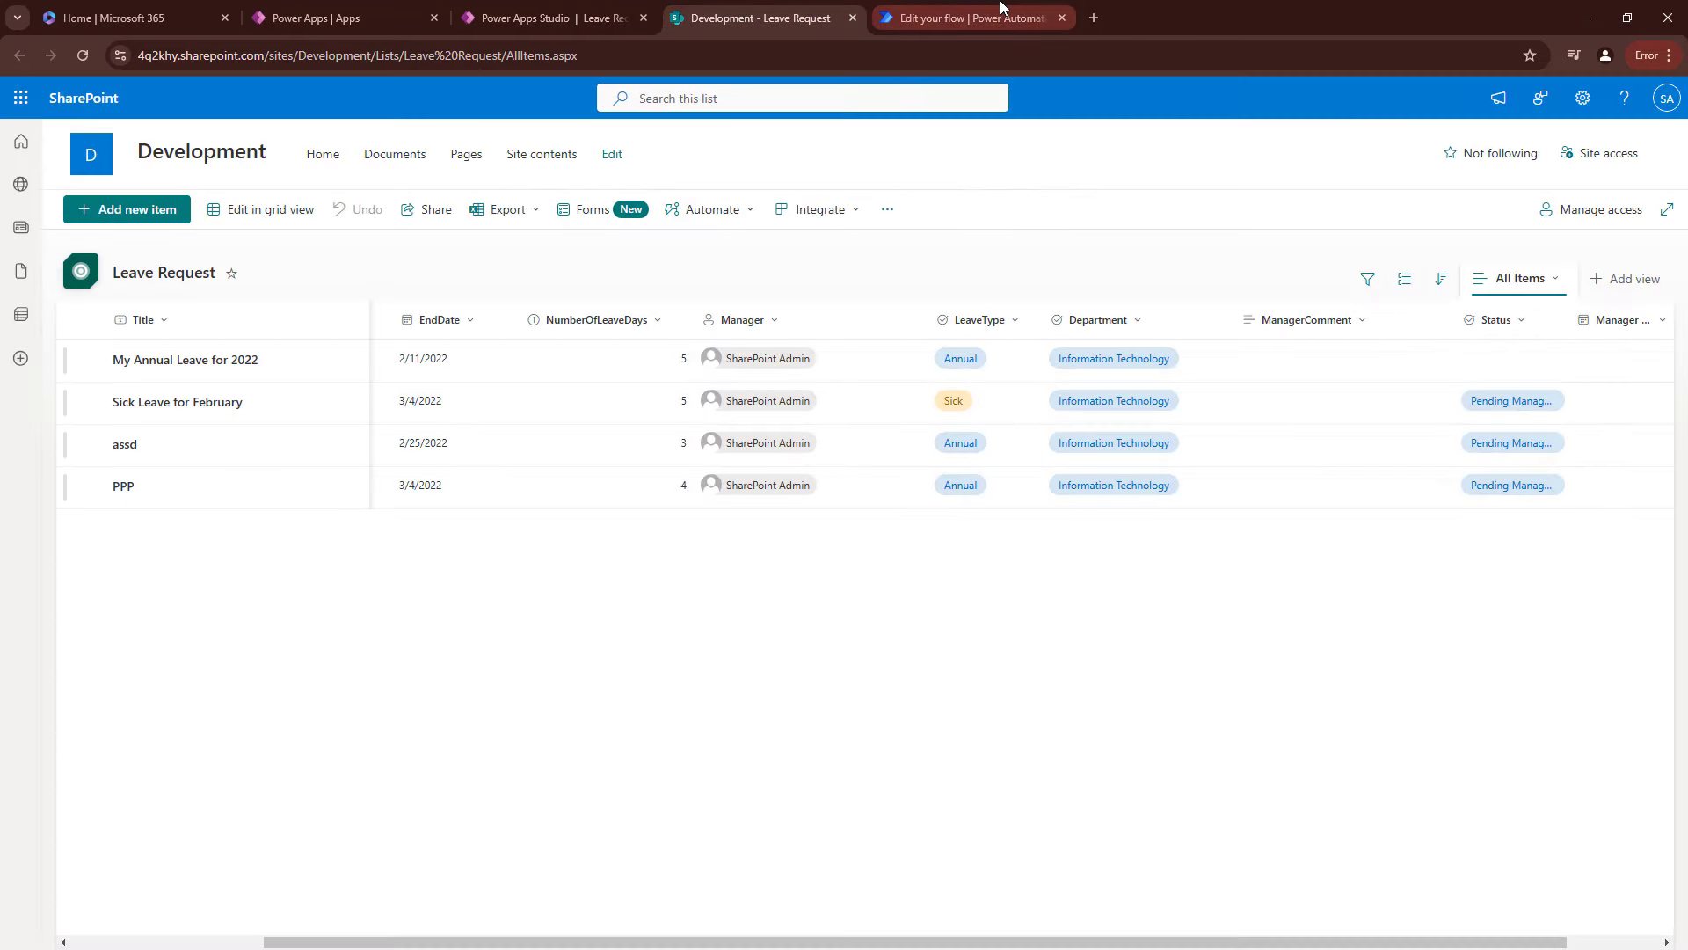
pyautogui.click(932, 16)
pyautogui.click(805, 7)
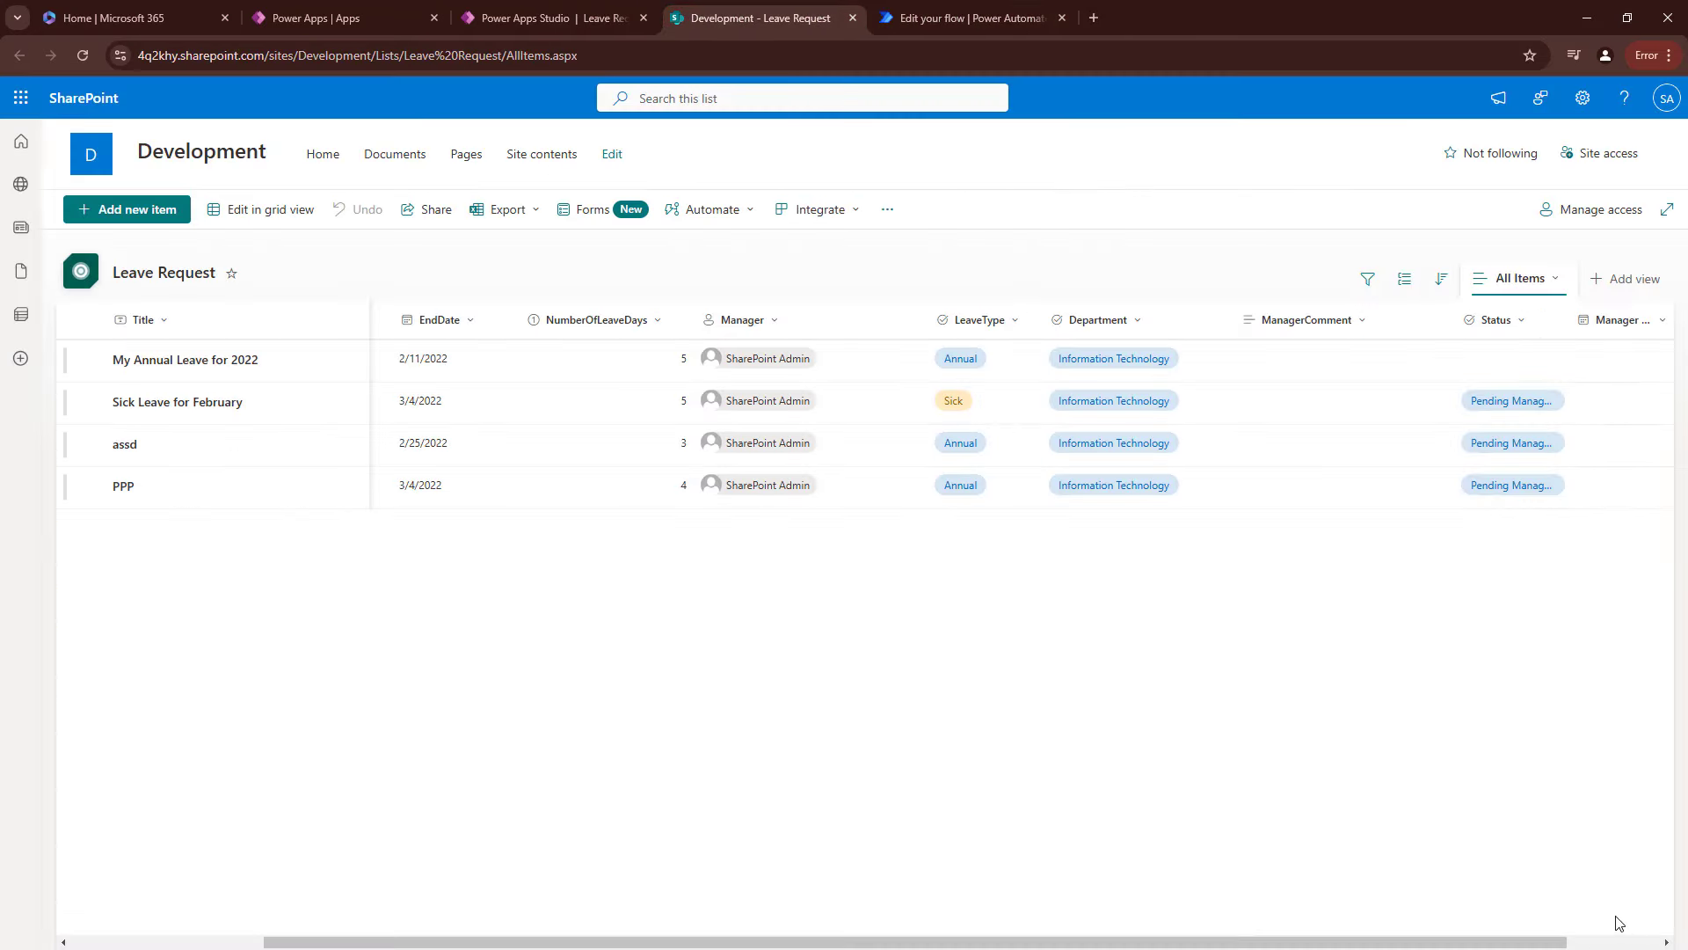
pyautogui.hscroll(3, 1596, 446)
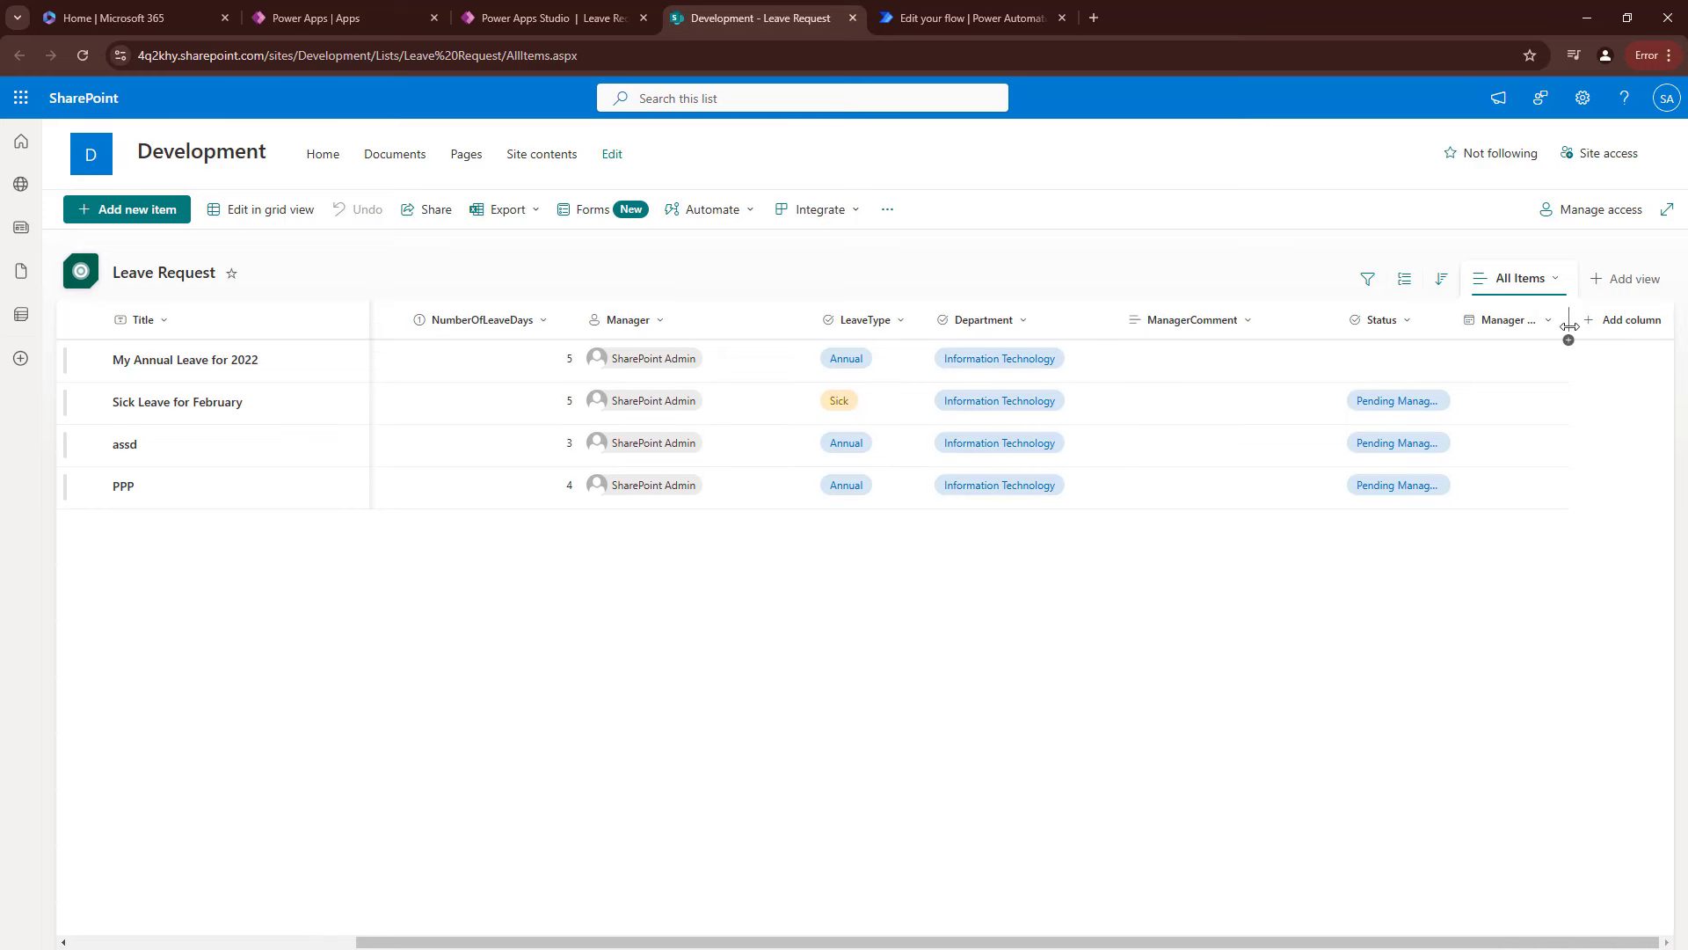
pyautogui.moveTo(1569, 324); pyautogui.dragTo(1651, 325)
# Return to Power Automate, close the flow checker, and reopen the Leave Request Approval Flow for editing with the new designer turned off.
pyautogui.click(972, 17)
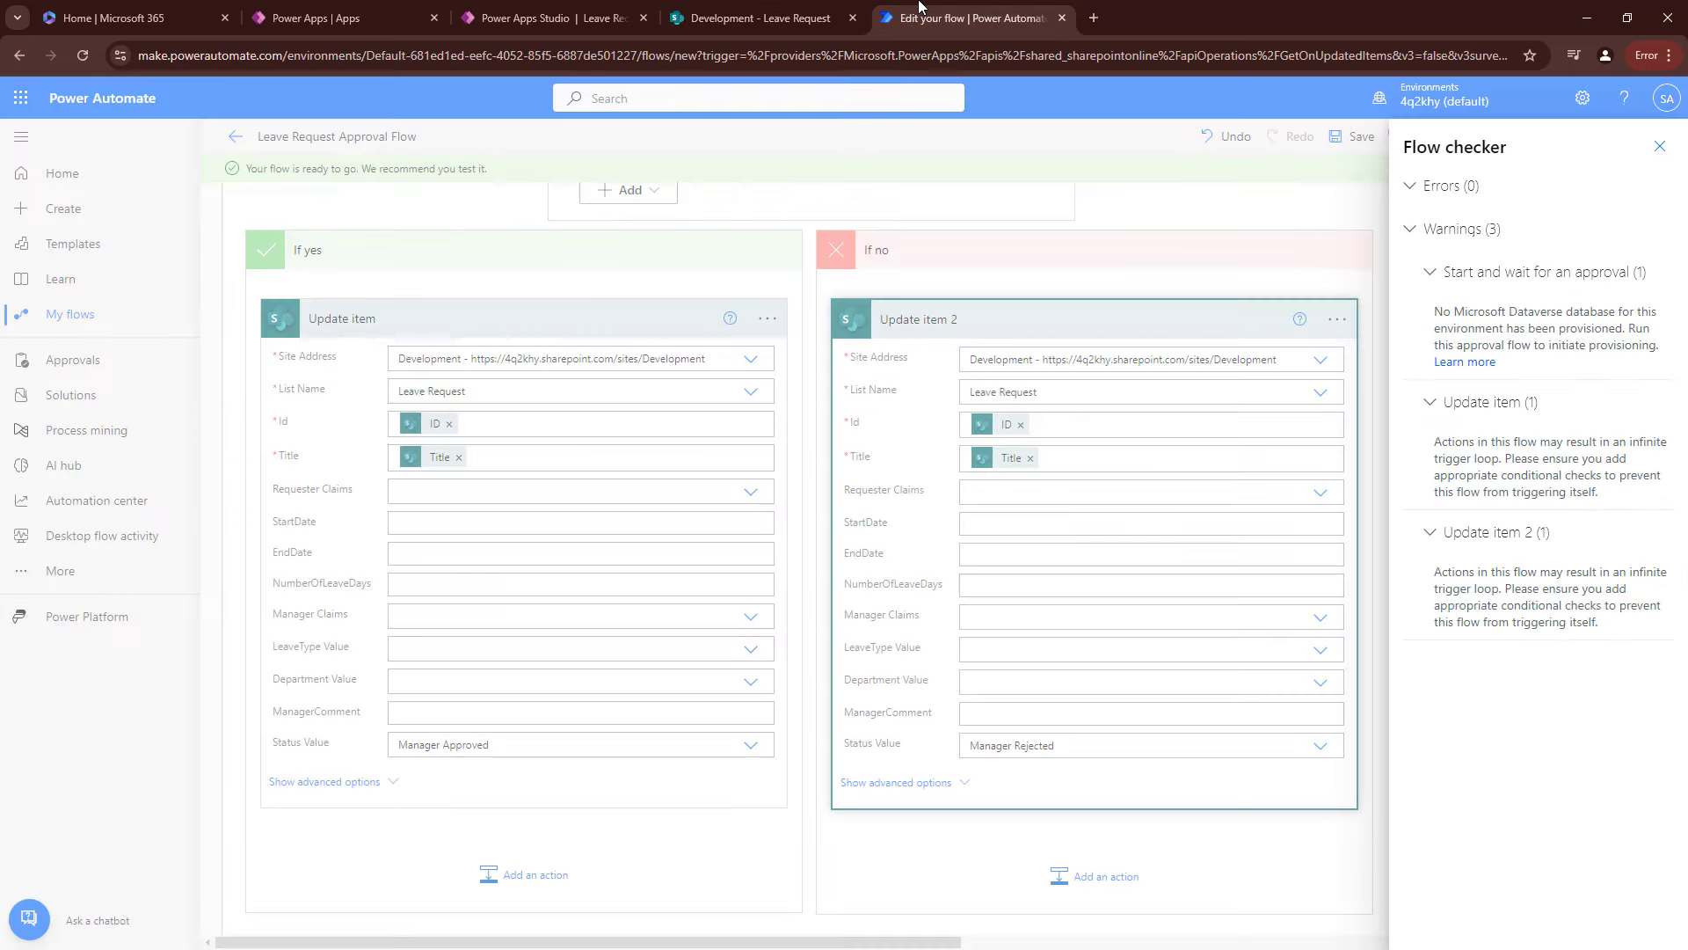
pyautogui.click(1660, 148)
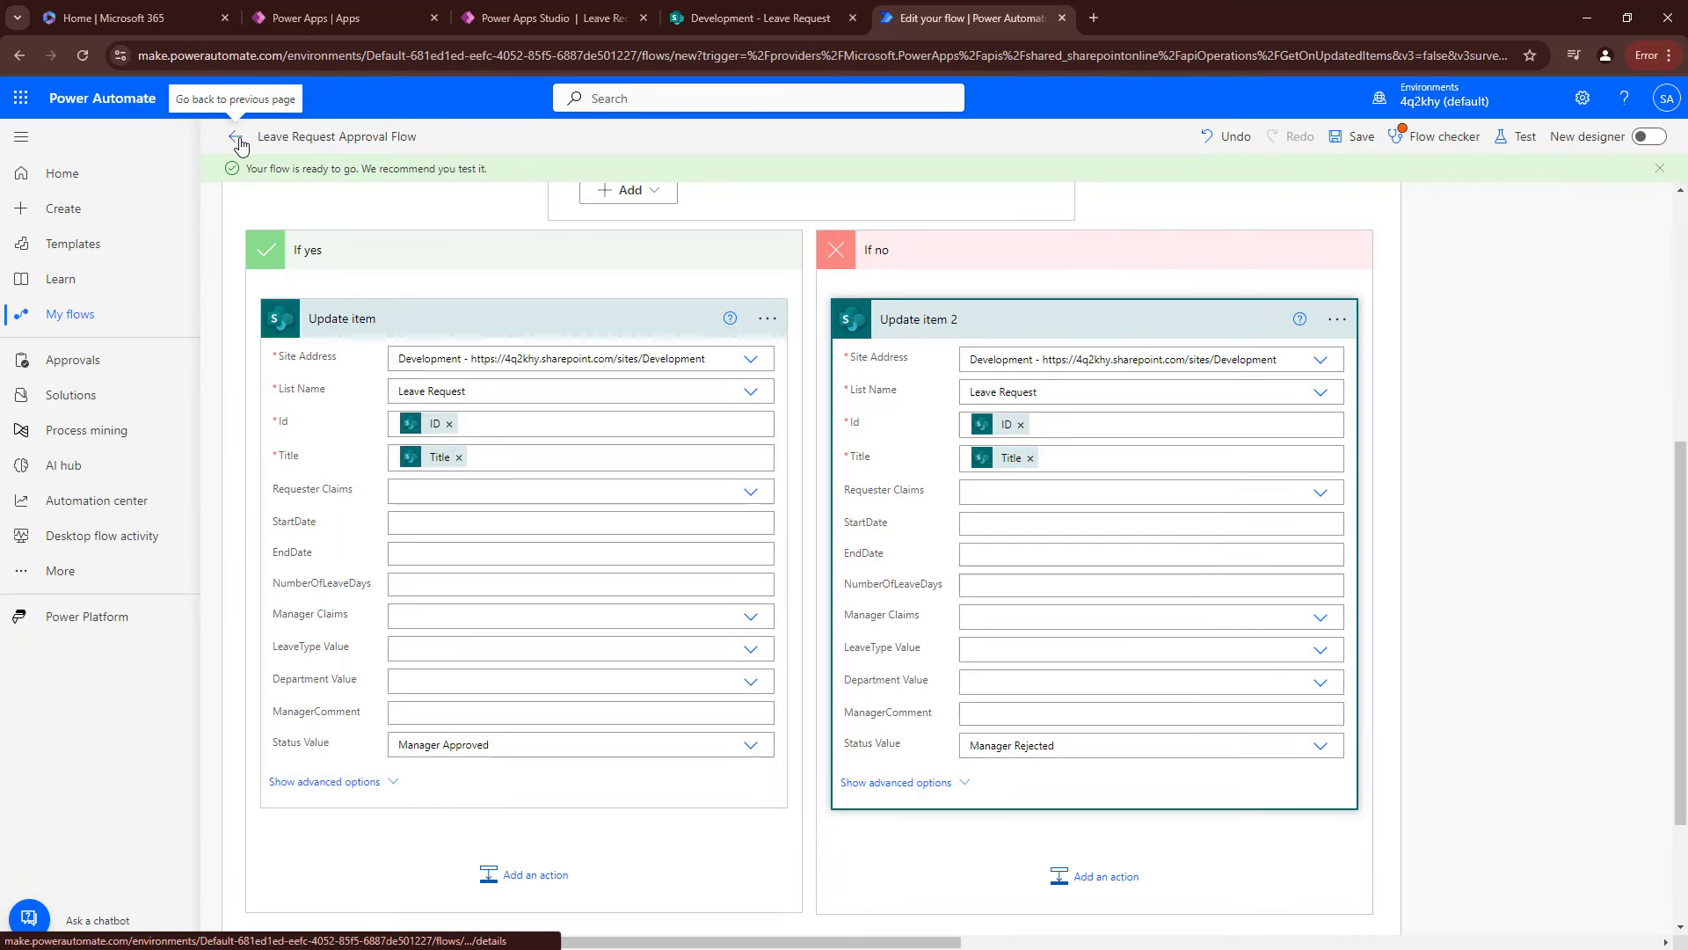
pyautogui.click(238, 141)
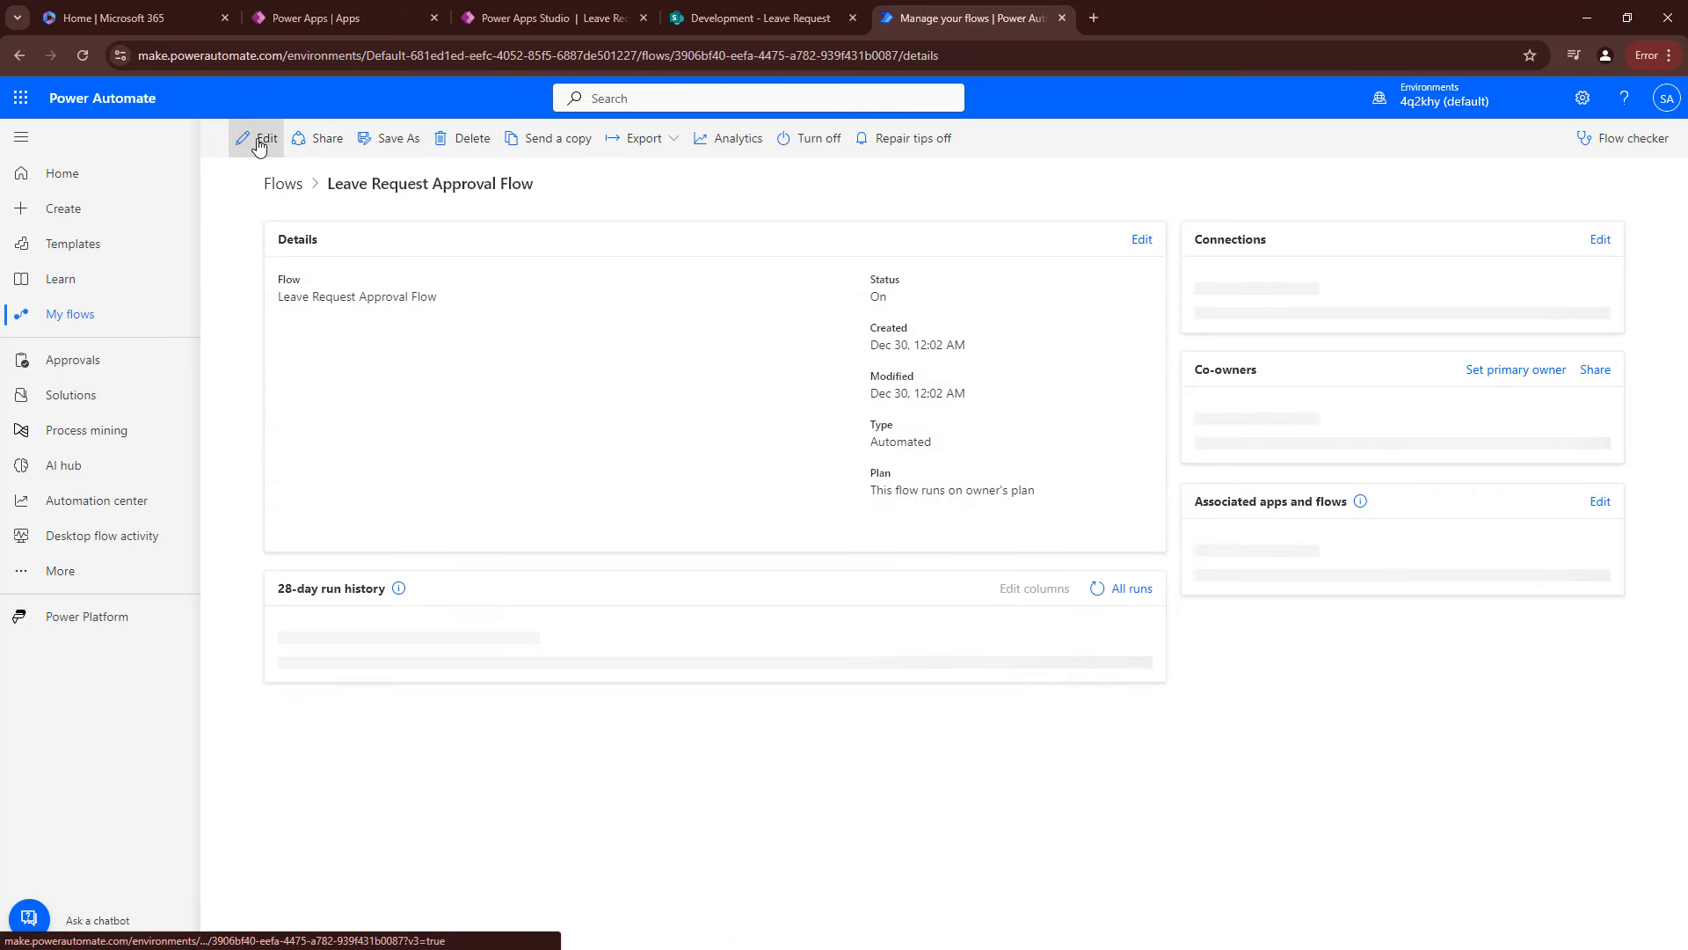
pyautogui.click(258, 142)
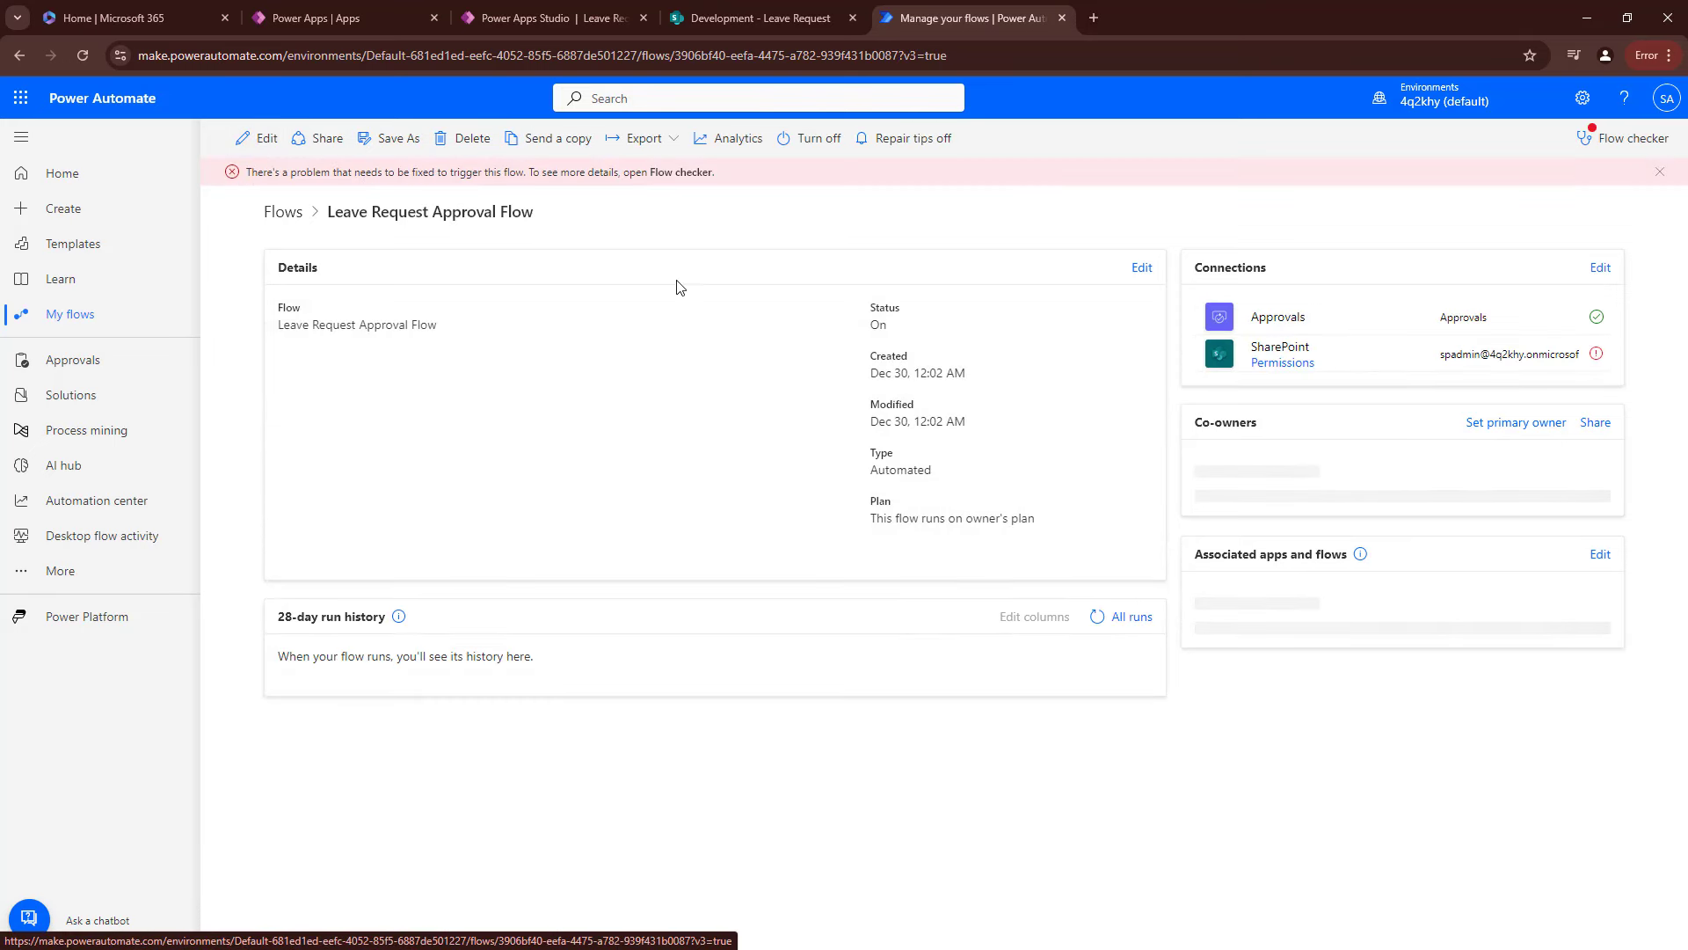
pyautogui.click(261, 140)
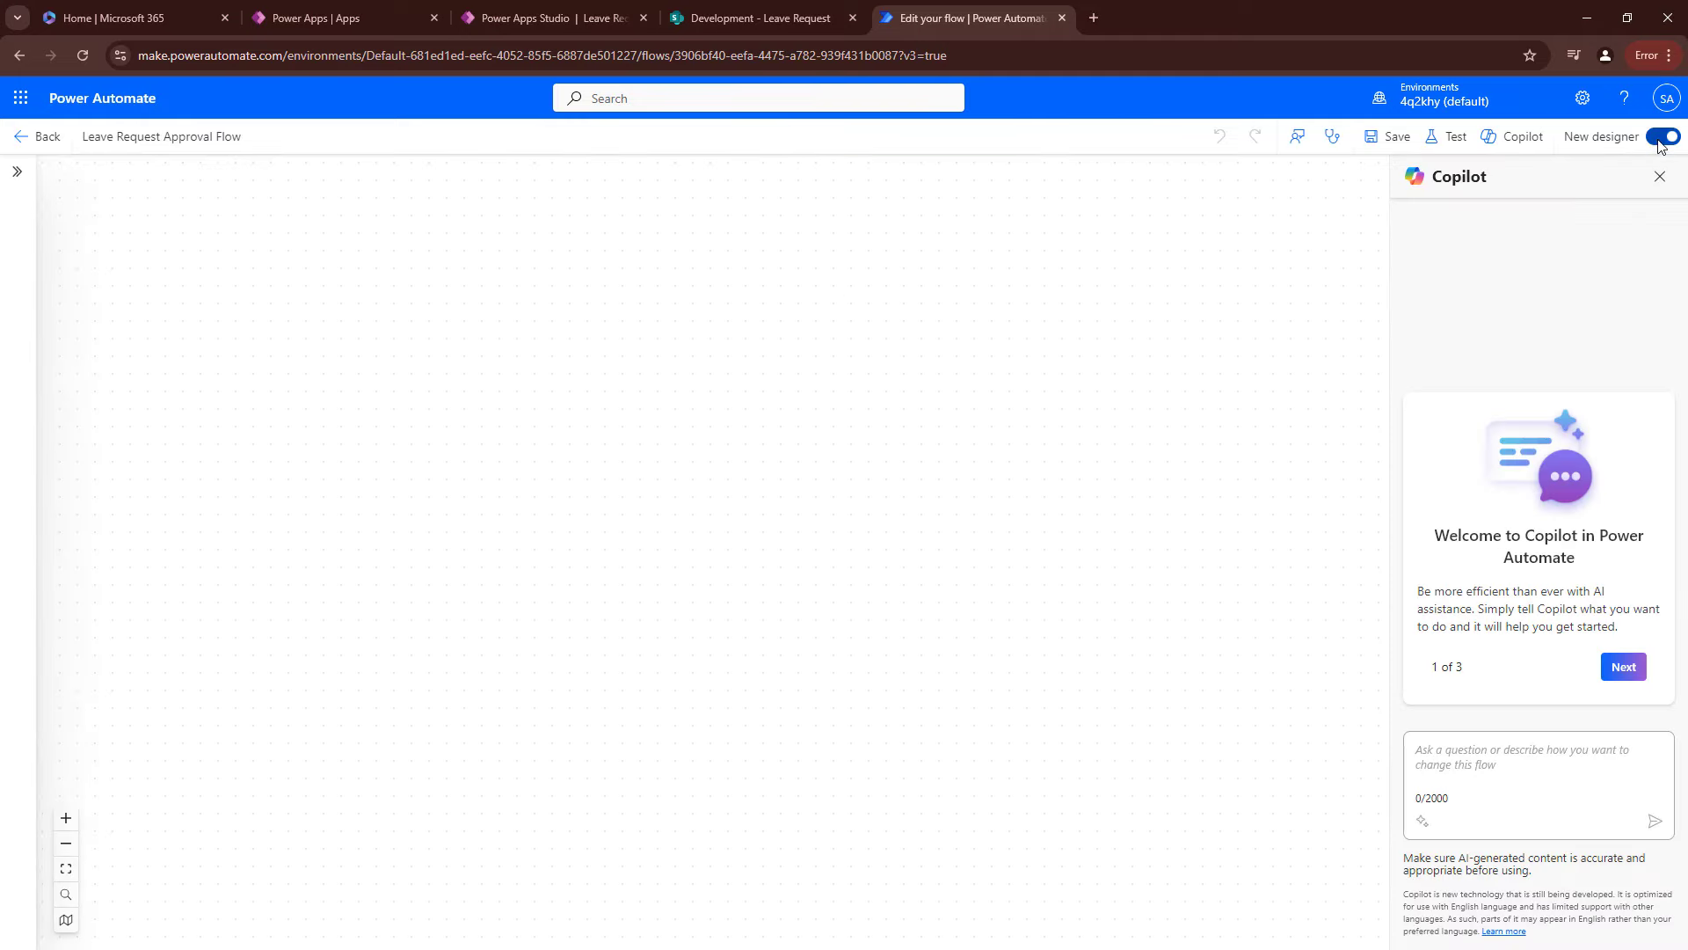
pyautogui.click(1662, 137)
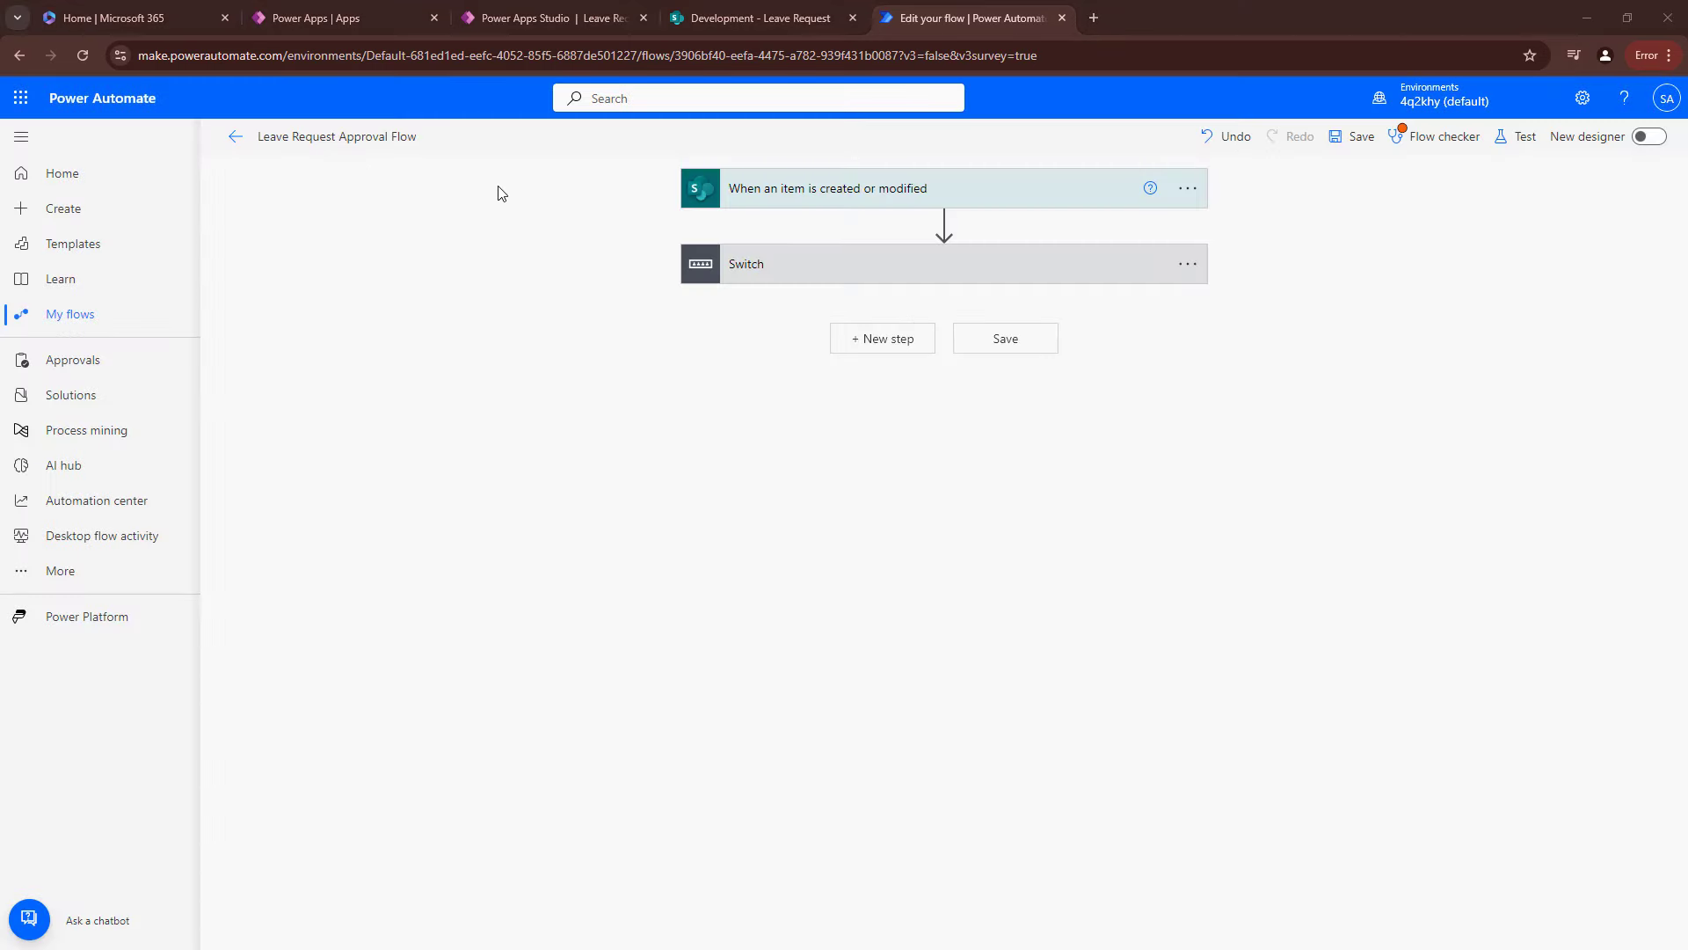
# Expand the Switch, its Pending Manager Approval case, and the Condition inside that case.
pyautogui.click(964, 274)
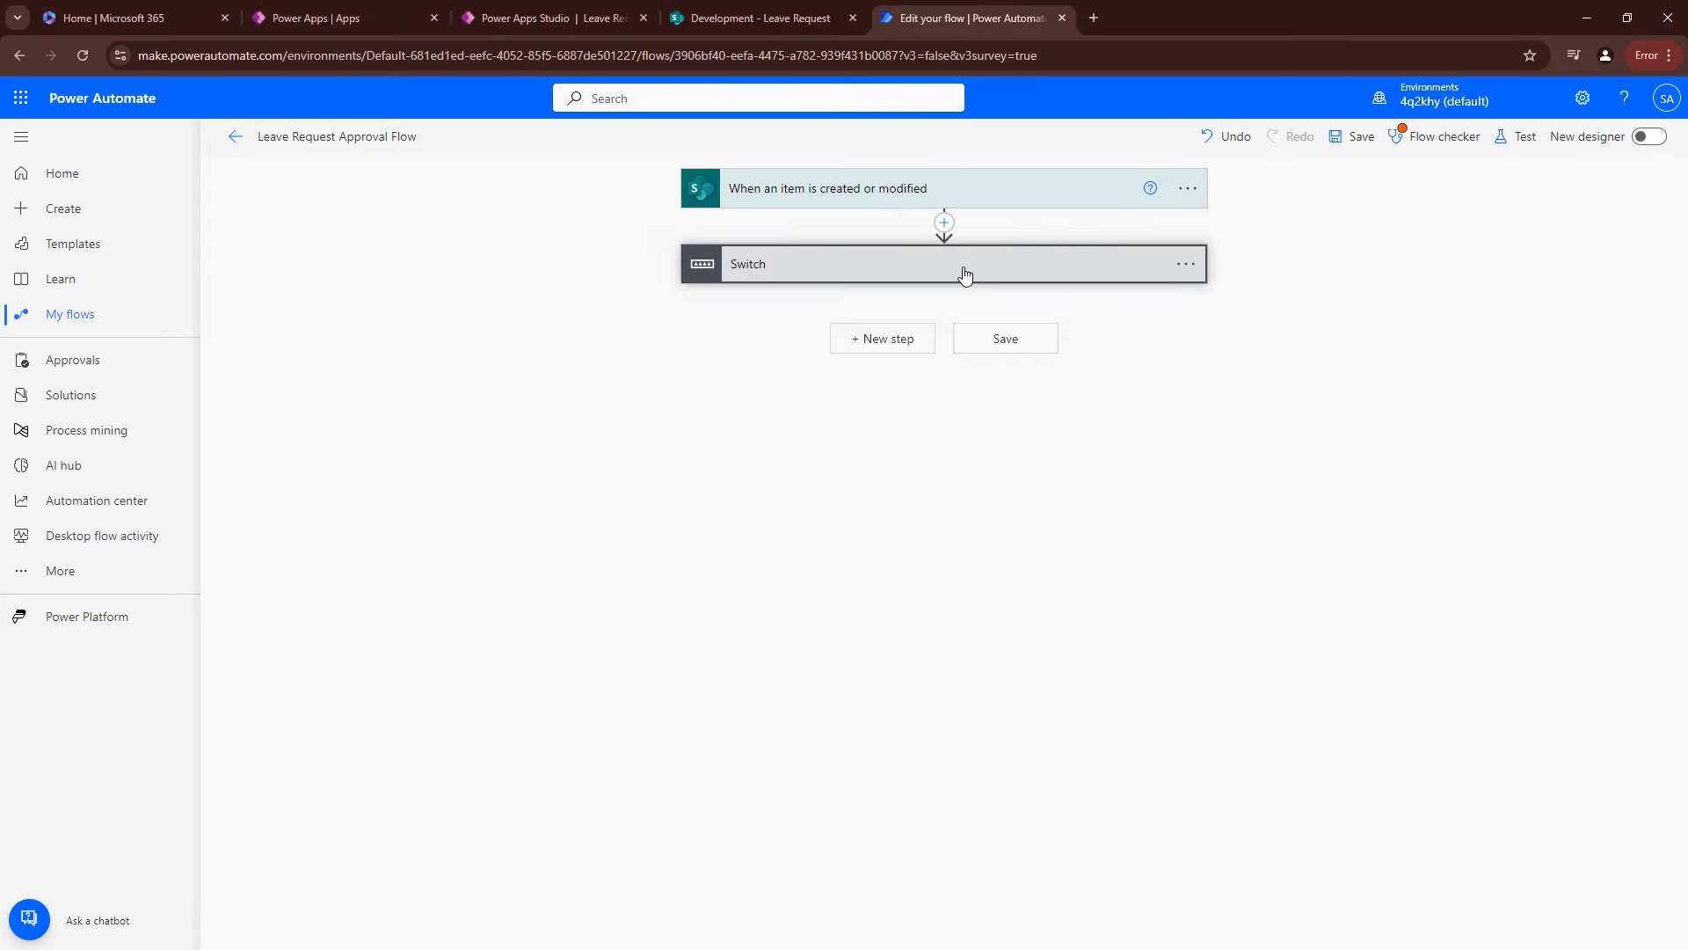
pyautogui.click(965, 274)
pyautogui.click(571, 365)
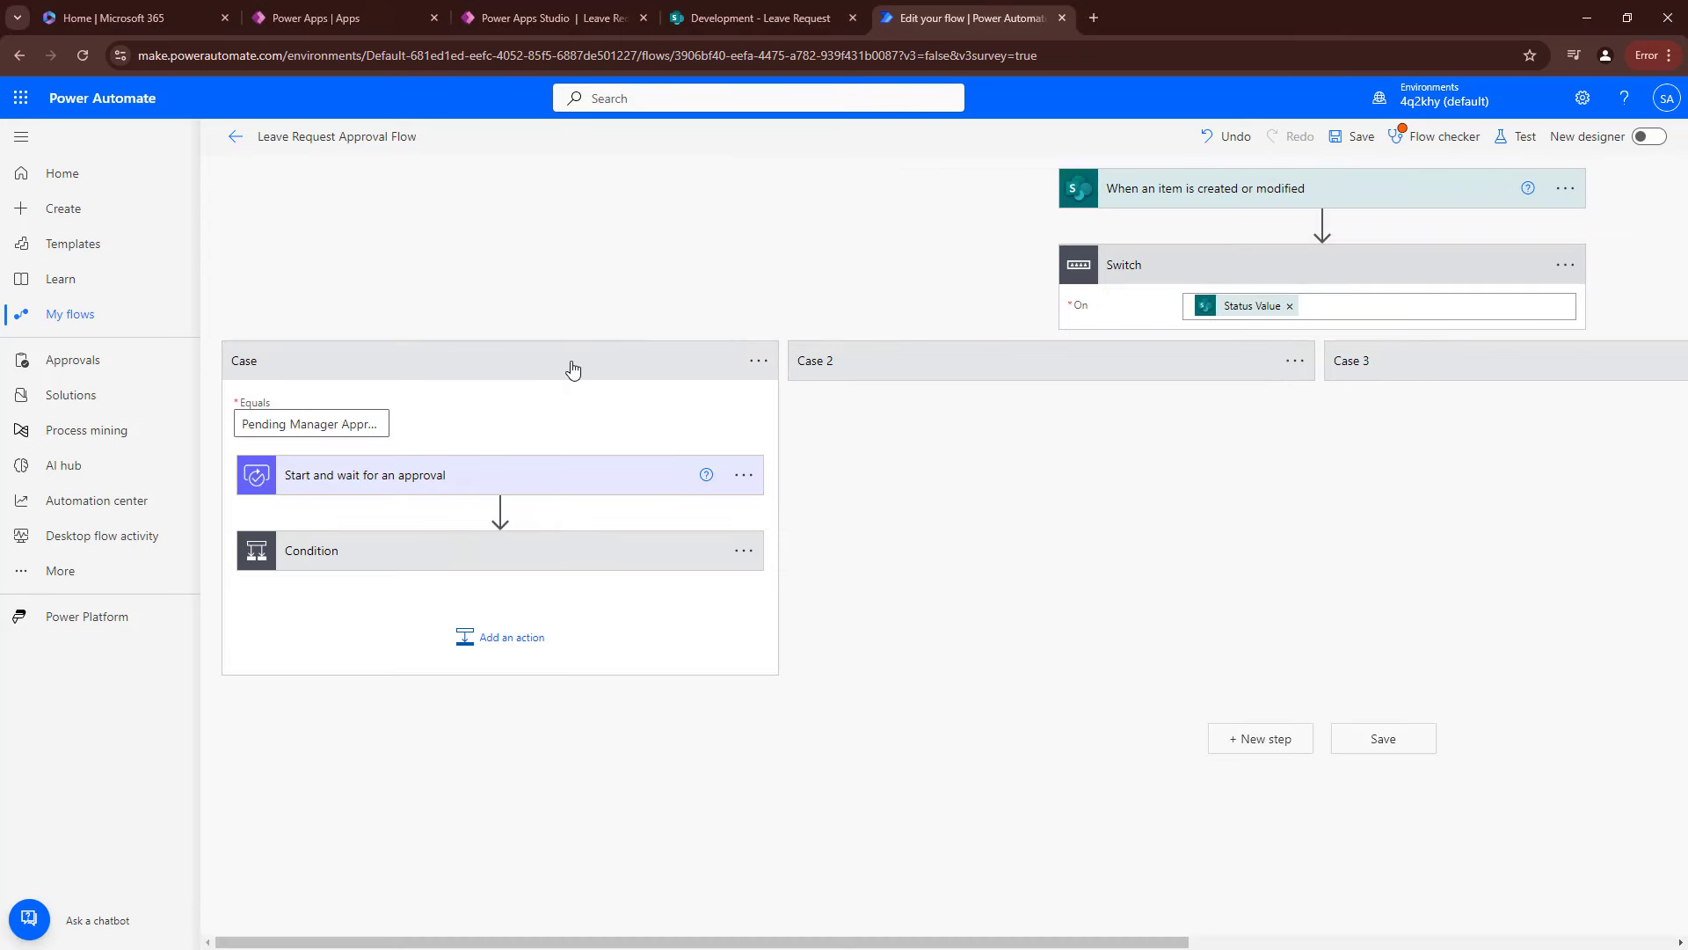
pyautogui.click(514, 559)
pyautogui.click(514, 558)
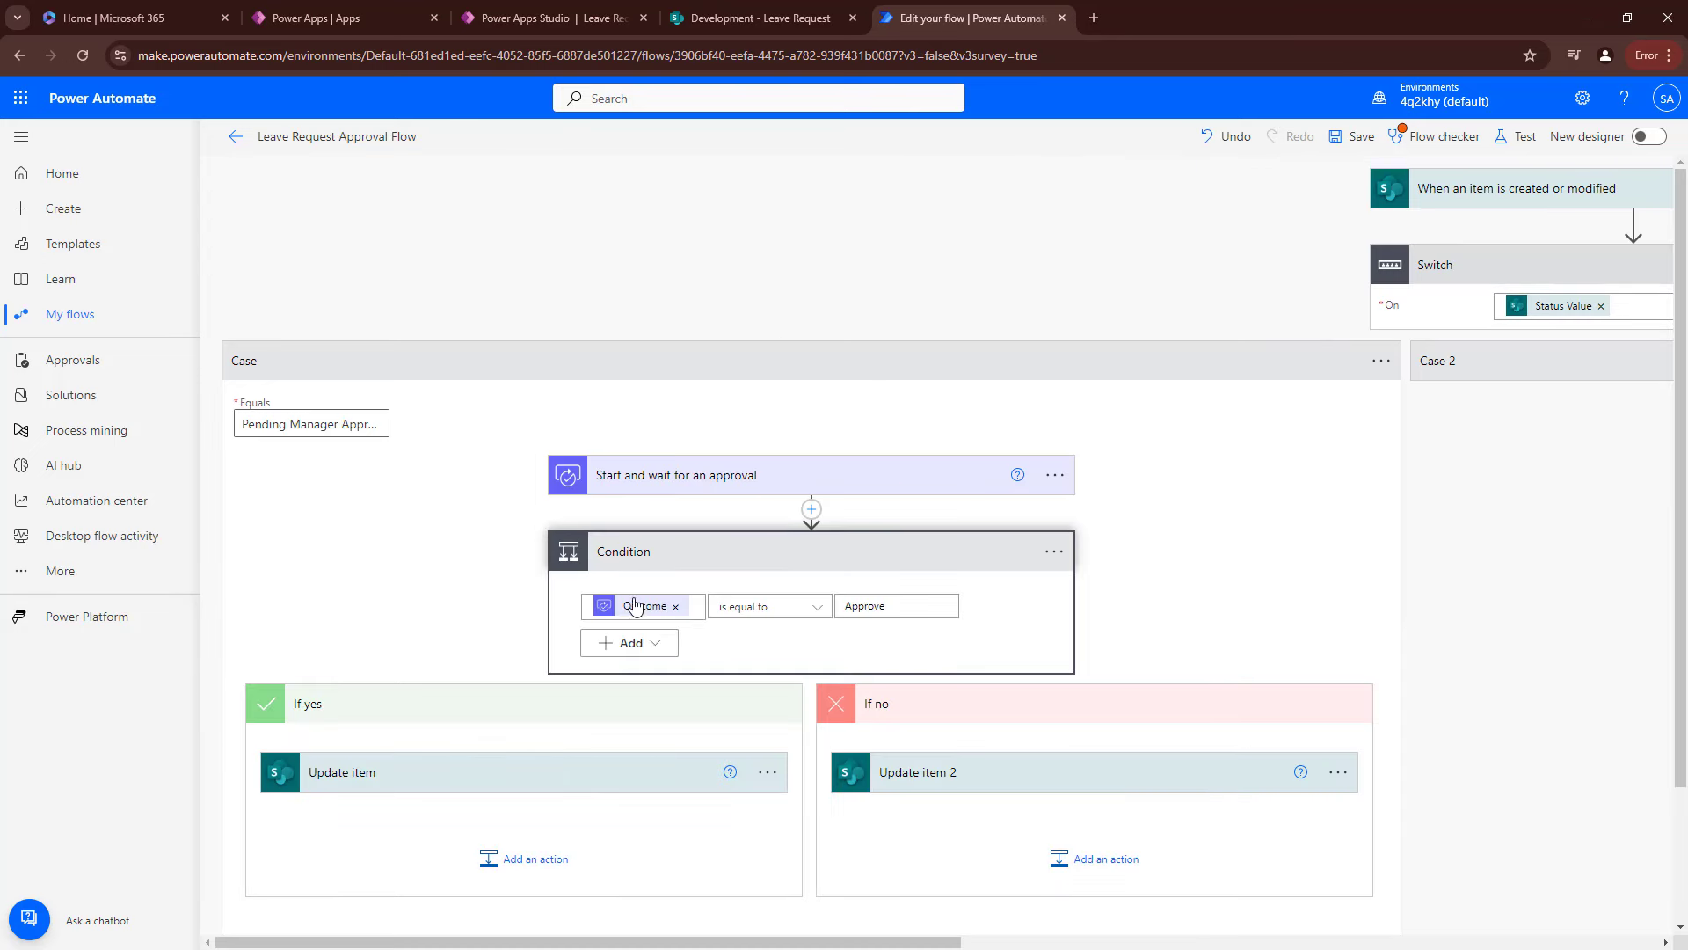
# In the If yes branch's Update item action, set Manager Action TIme to the approval's Completion date dynamic content.
pyautogui.click(607, 779)
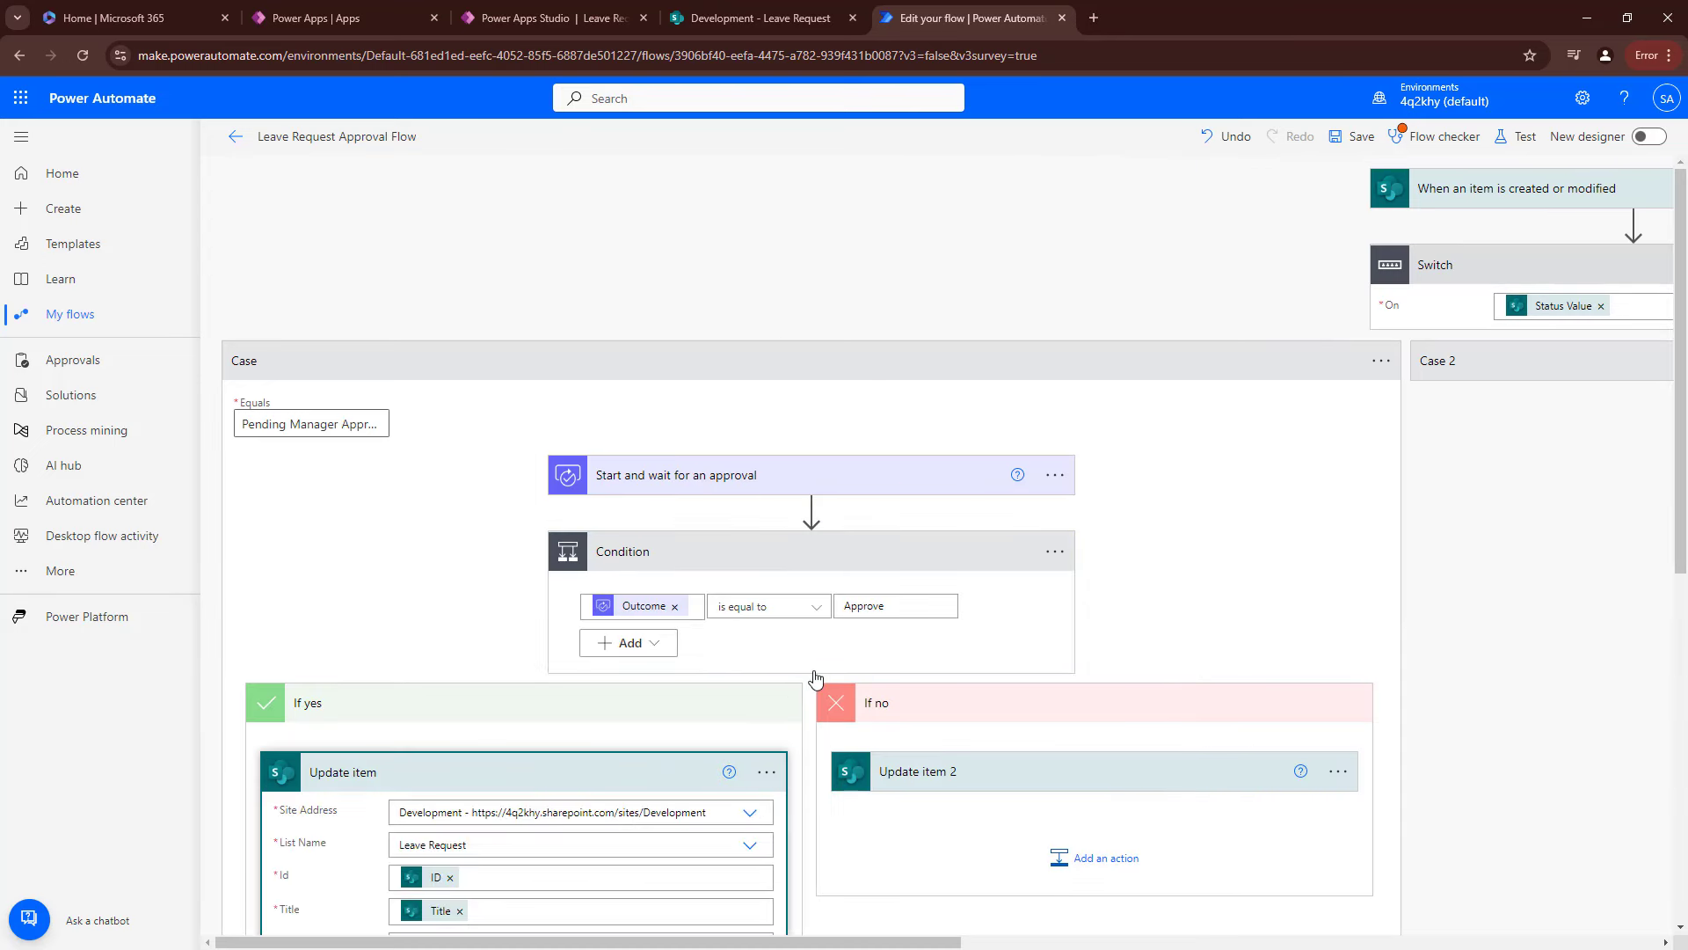
pyautogui.scroll(-6, 814, 674)
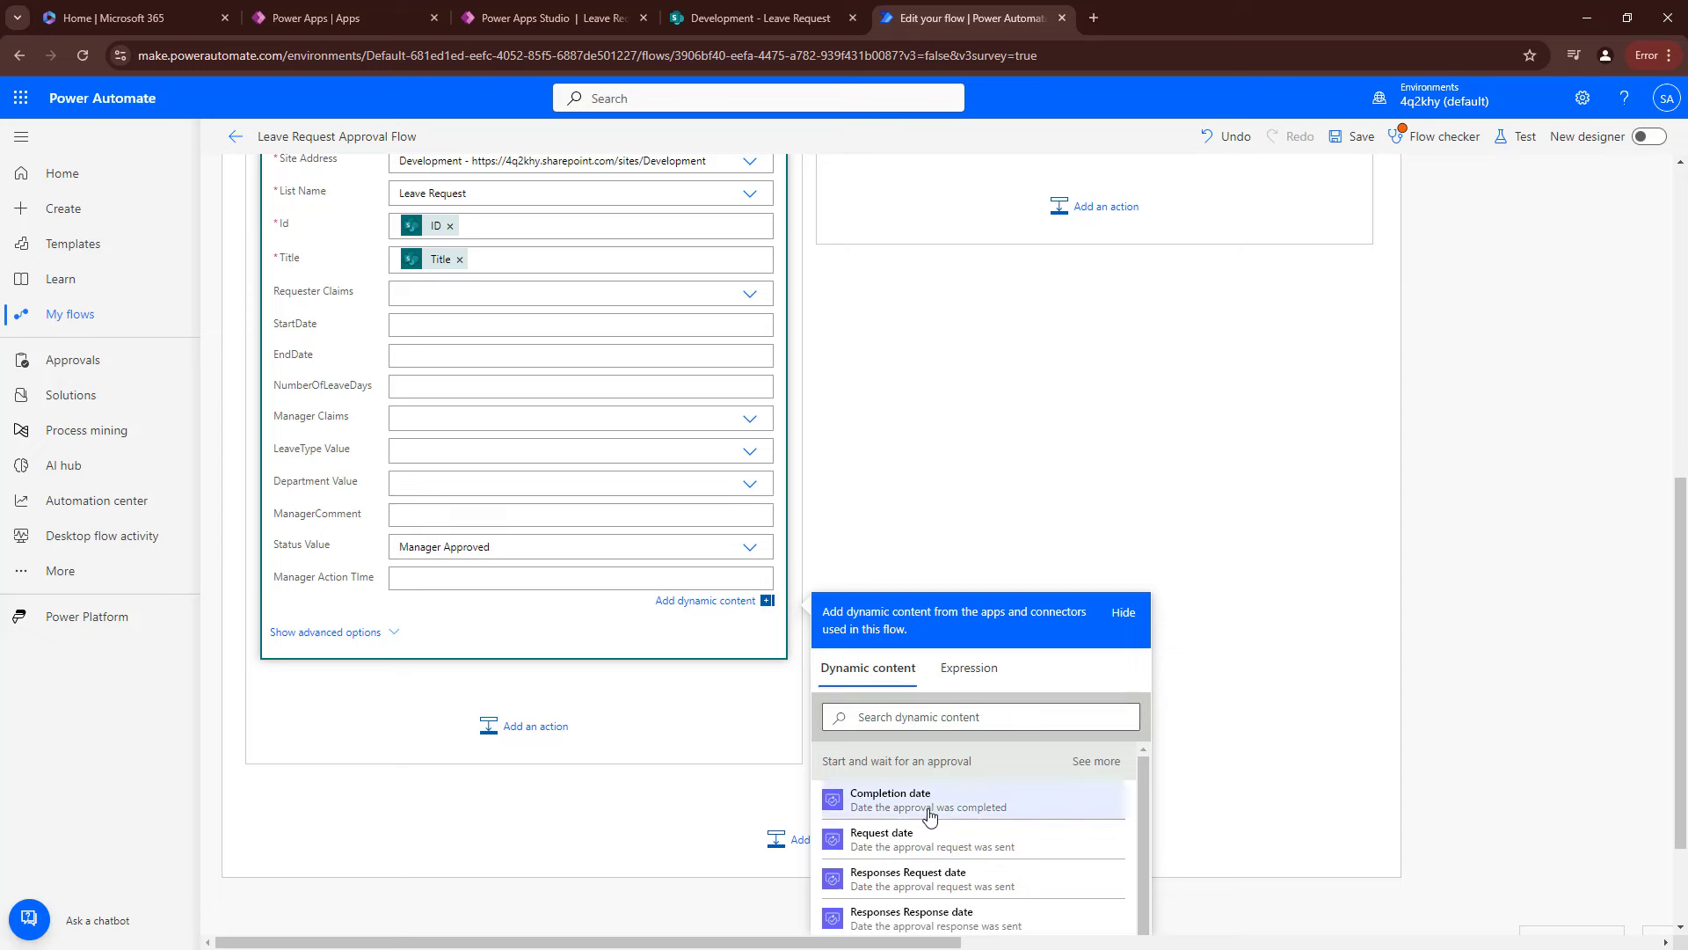
pyautogui.scroll(-1, 958, 813)
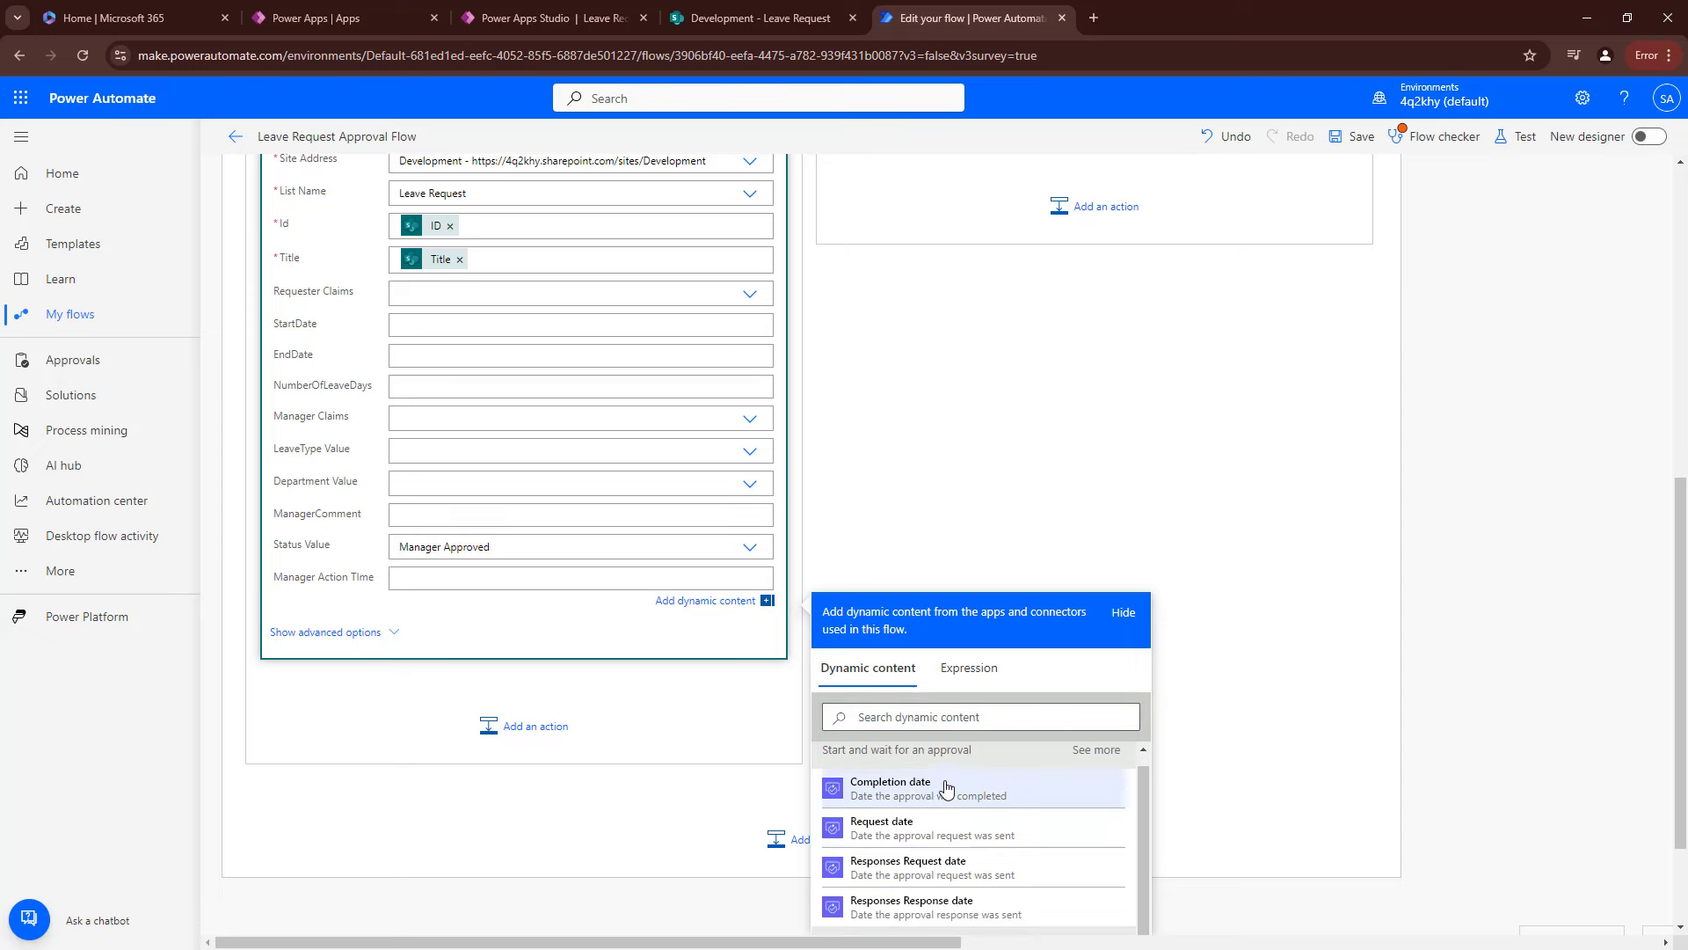
pyautogui.click(921, 790)
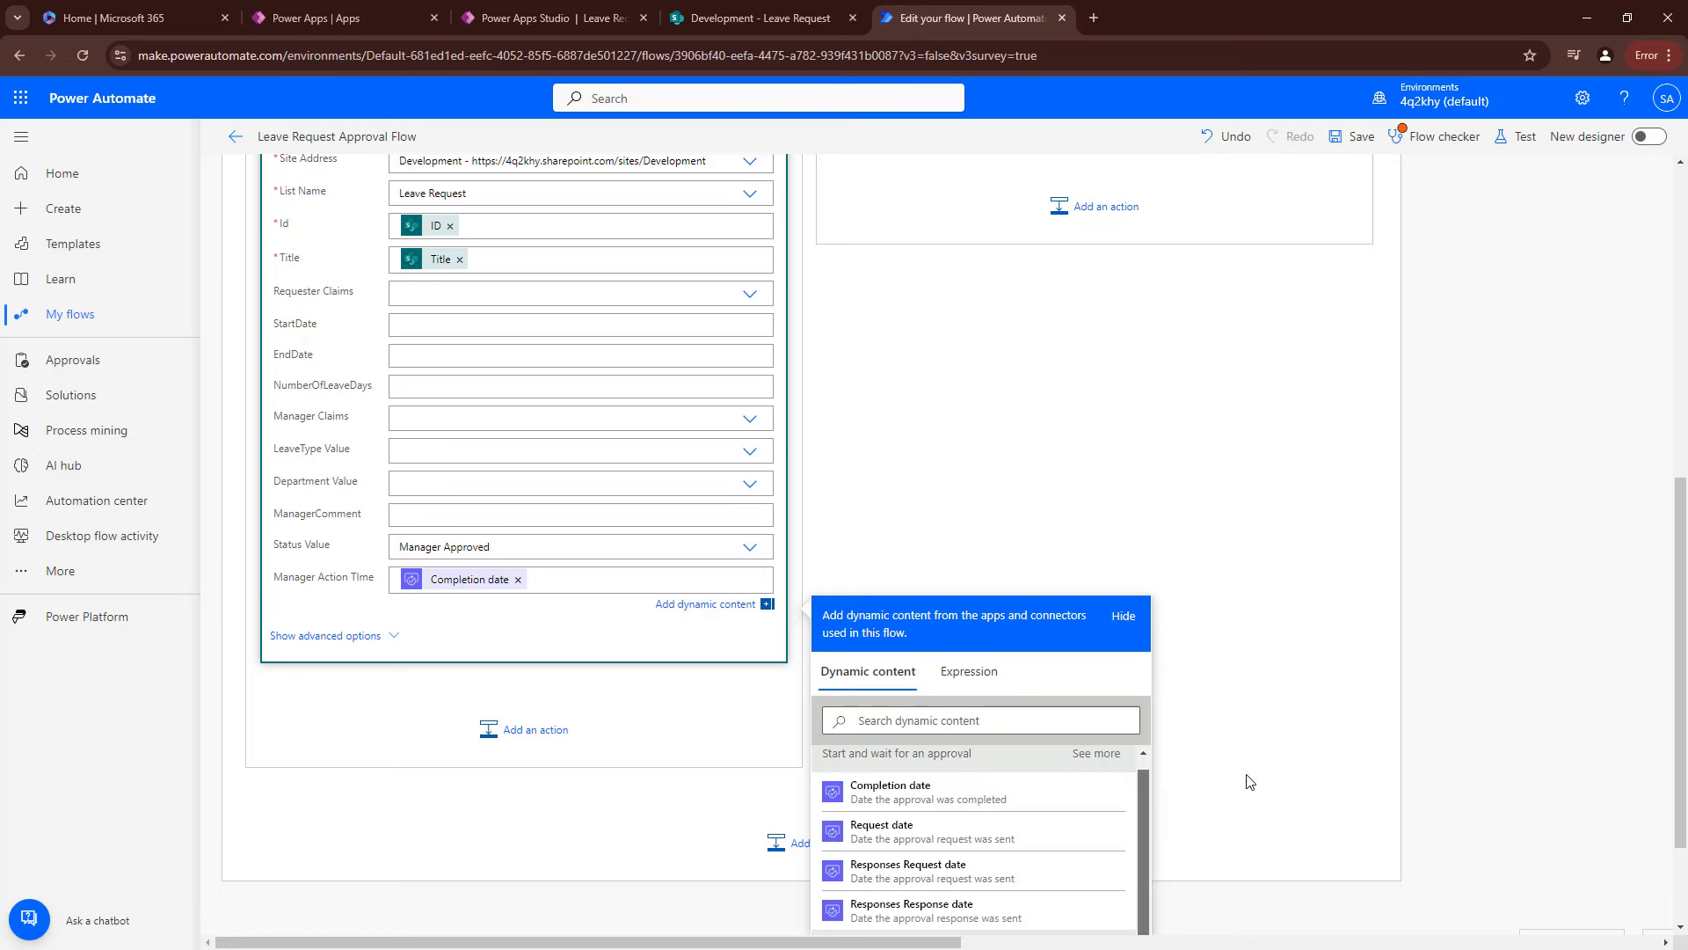
pyautogui.scroll(-2, 1367, 626)
pyautogui.click(1267, 666)
# In the If no branch's Update item 2 action, set Manager Action TIme to the approval's Completion date dynamic content.
pyautogui.scroll(7, 1067, 735)
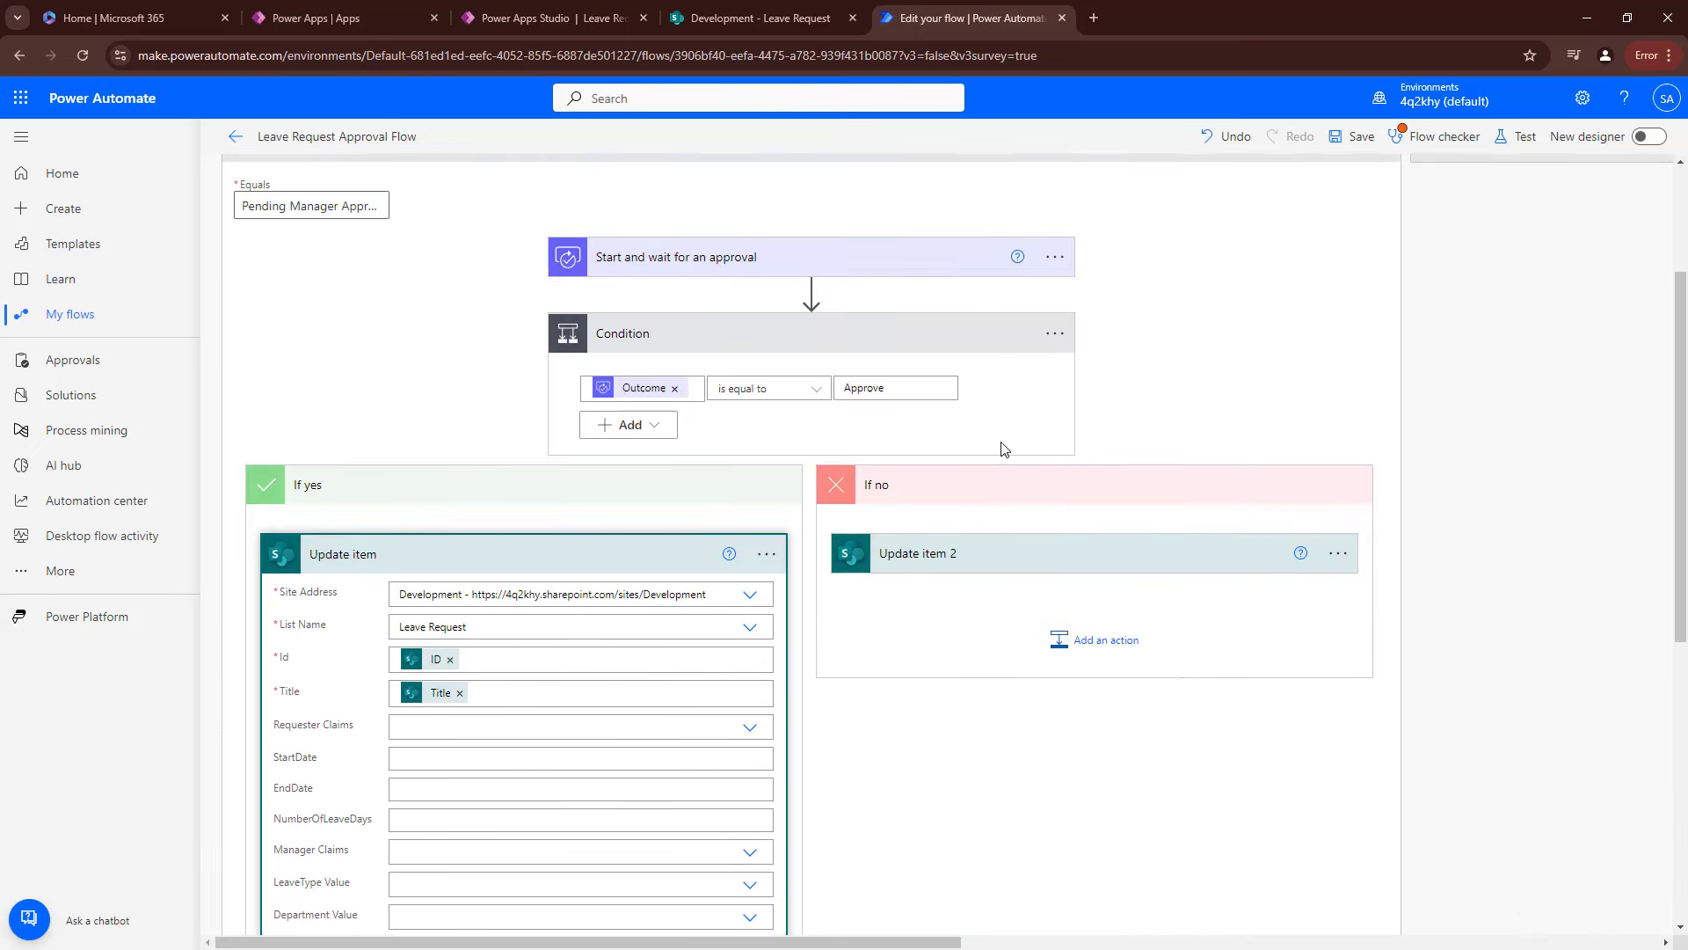
pyautogui.click(1305, 398)
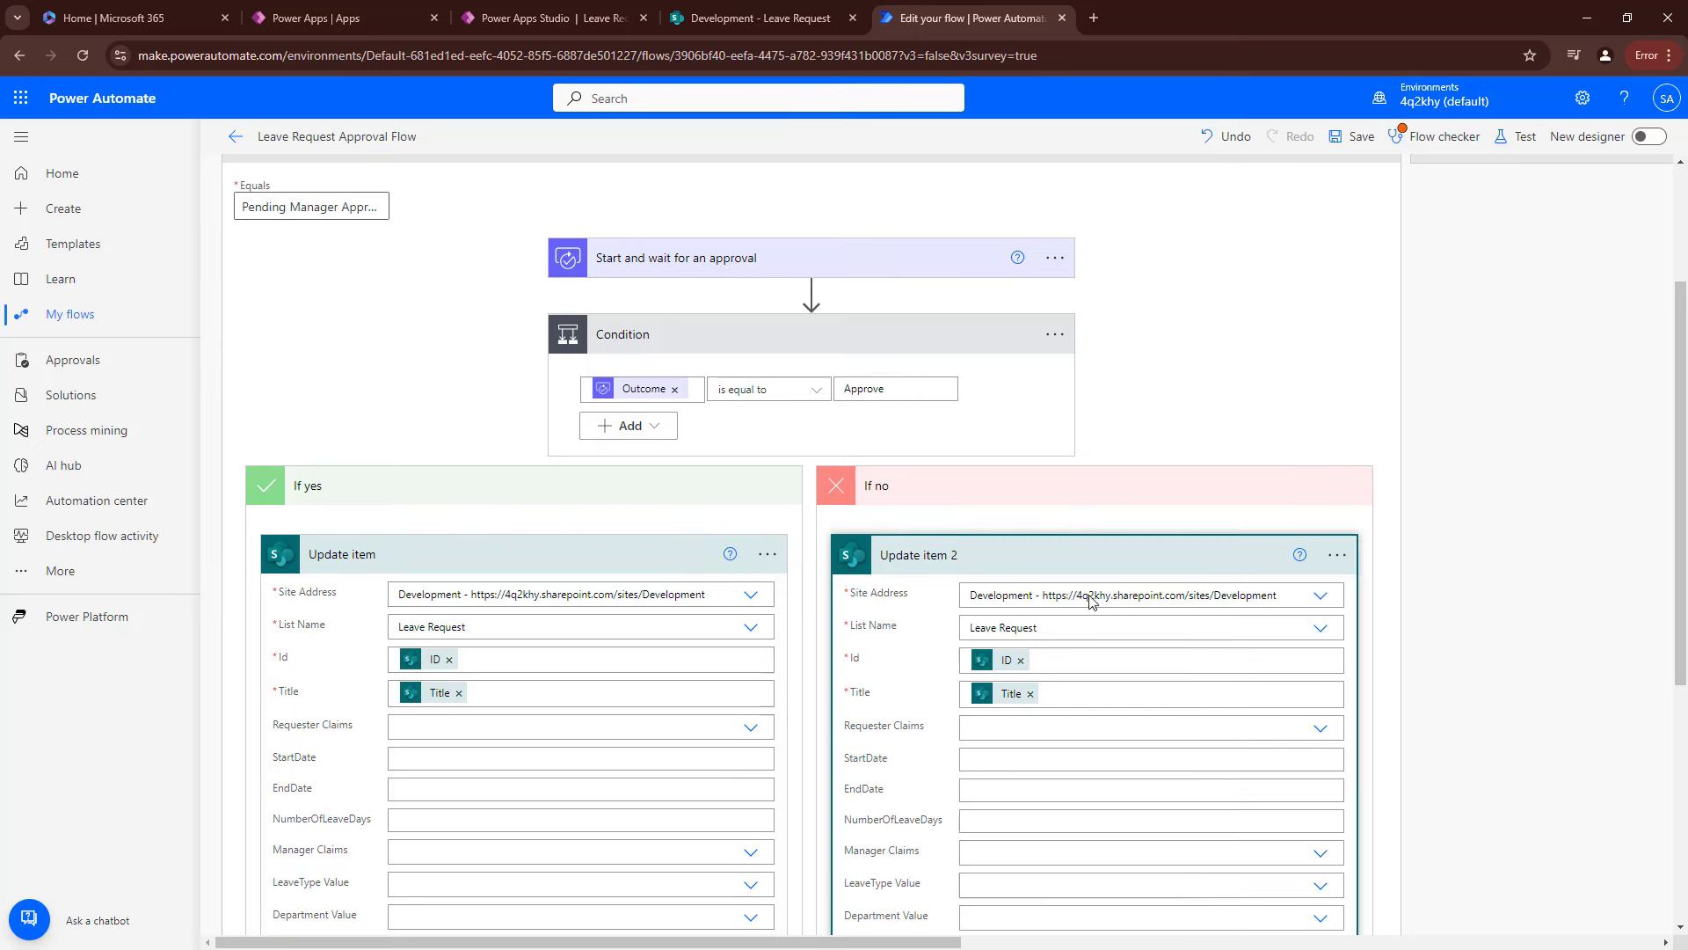
pyautogui.scroll(-5, 1216, 671)
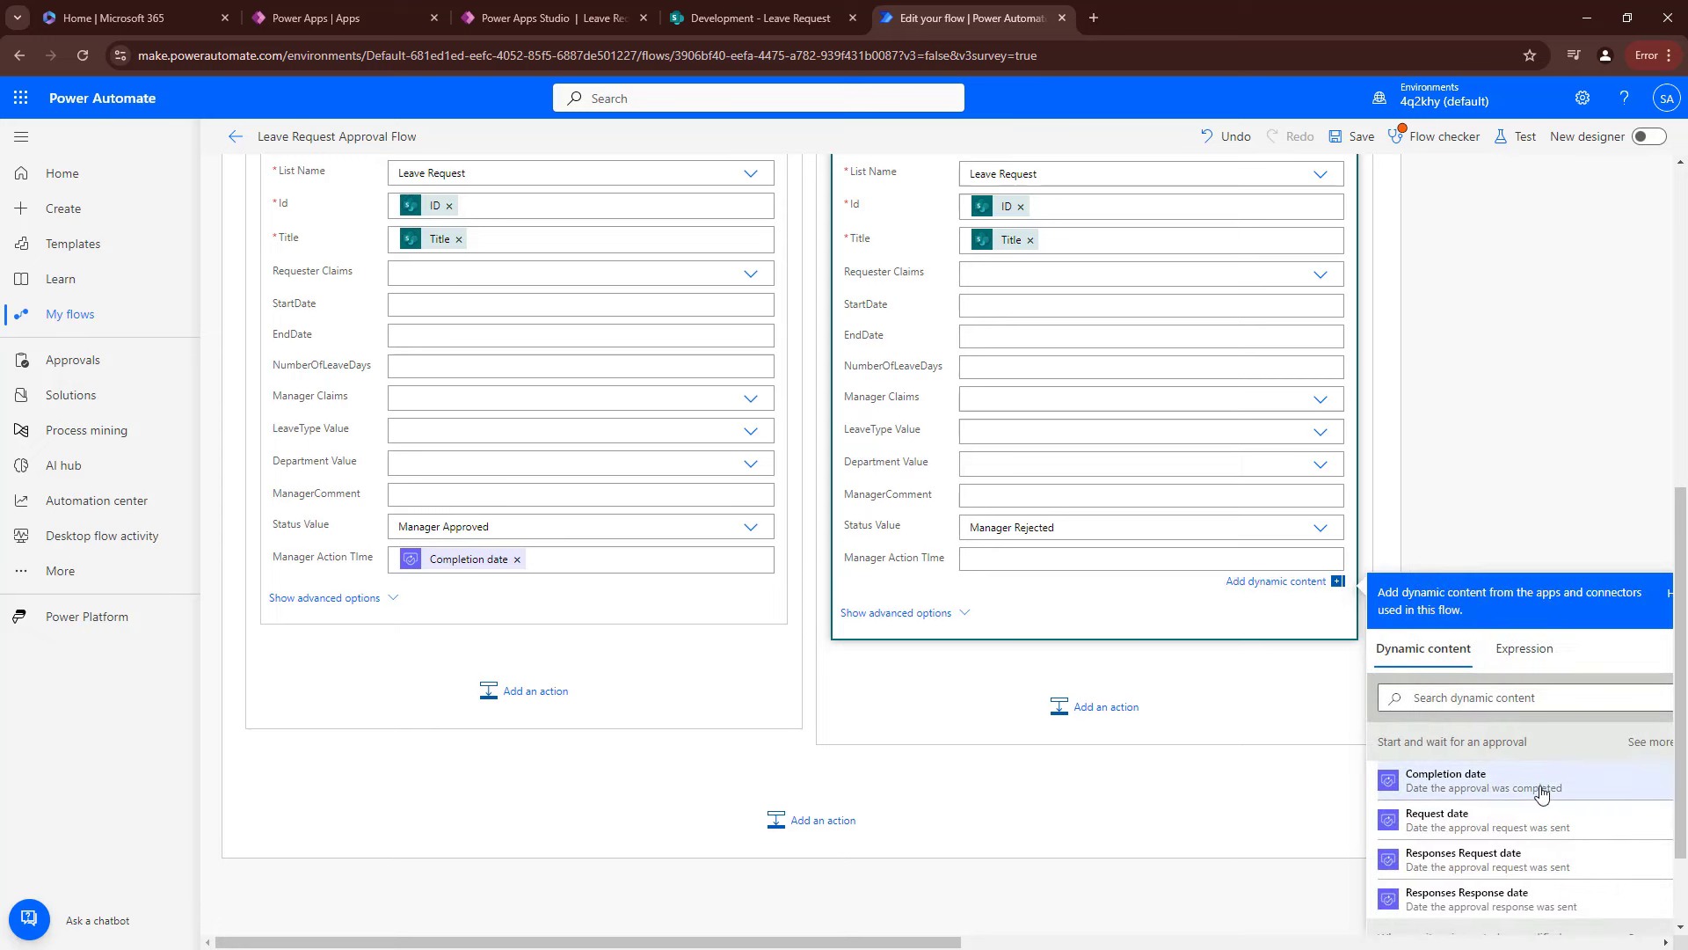
pyautogui.click(1462, 761)
pyautogui.scroll(6, 821, 441)
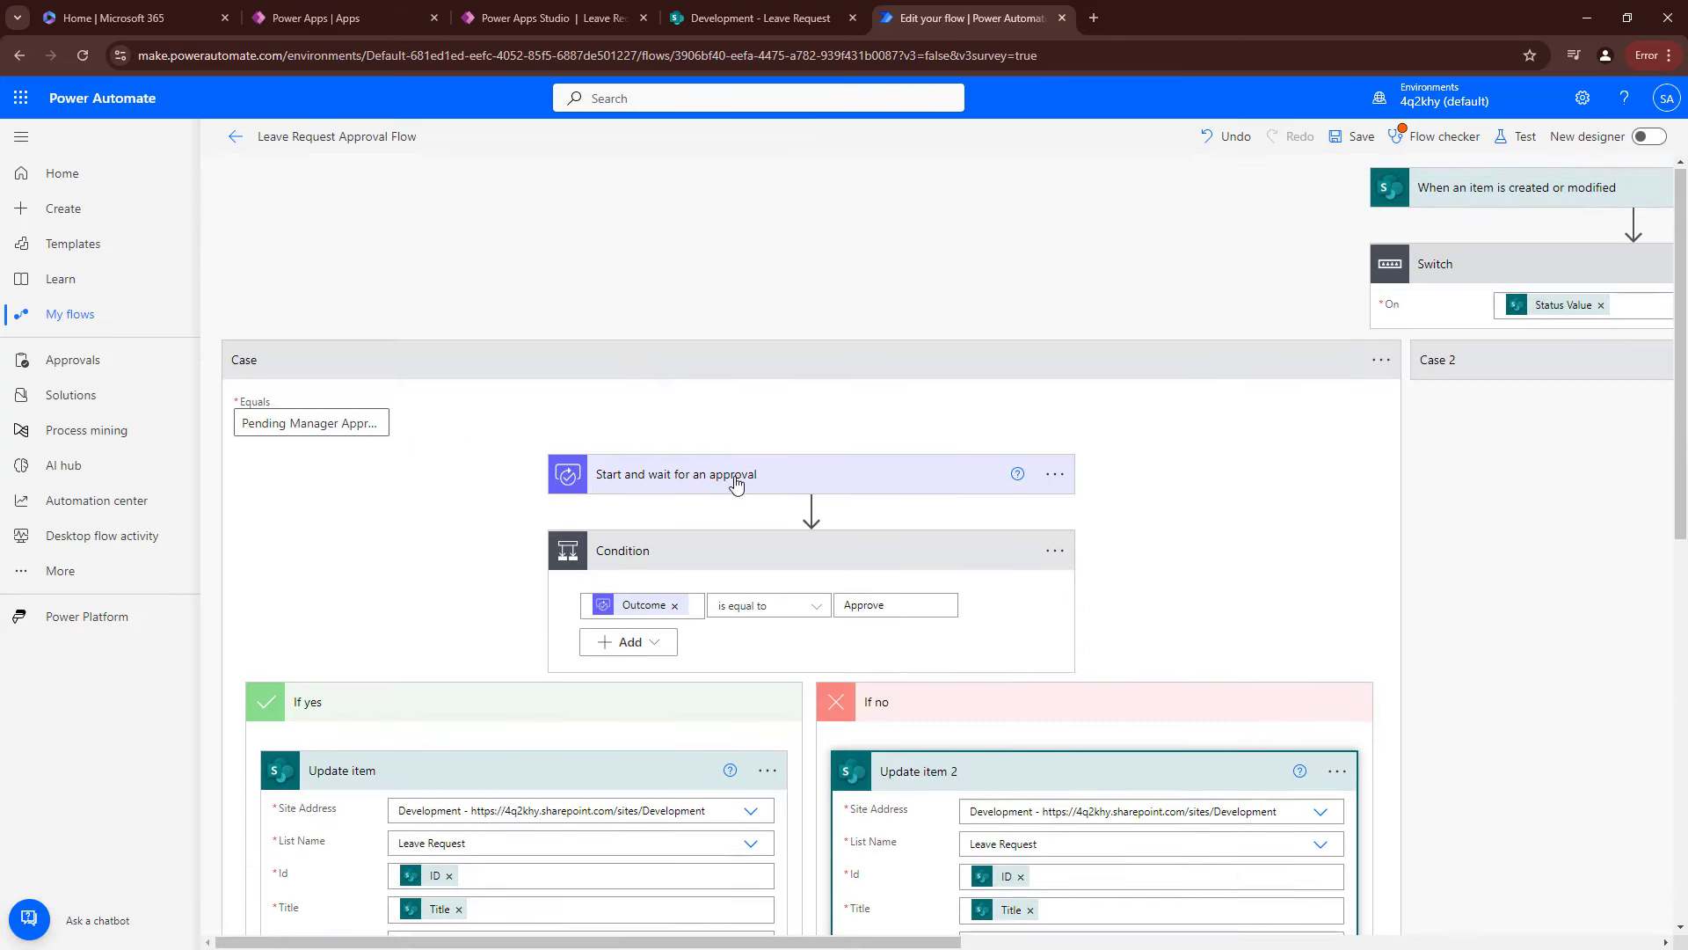
# Search the dynamic content for "com" and set the If yes Update item's ManagerComment to the approval's Responses Comments.
pyautogui.scroll(-6, 844, 474)
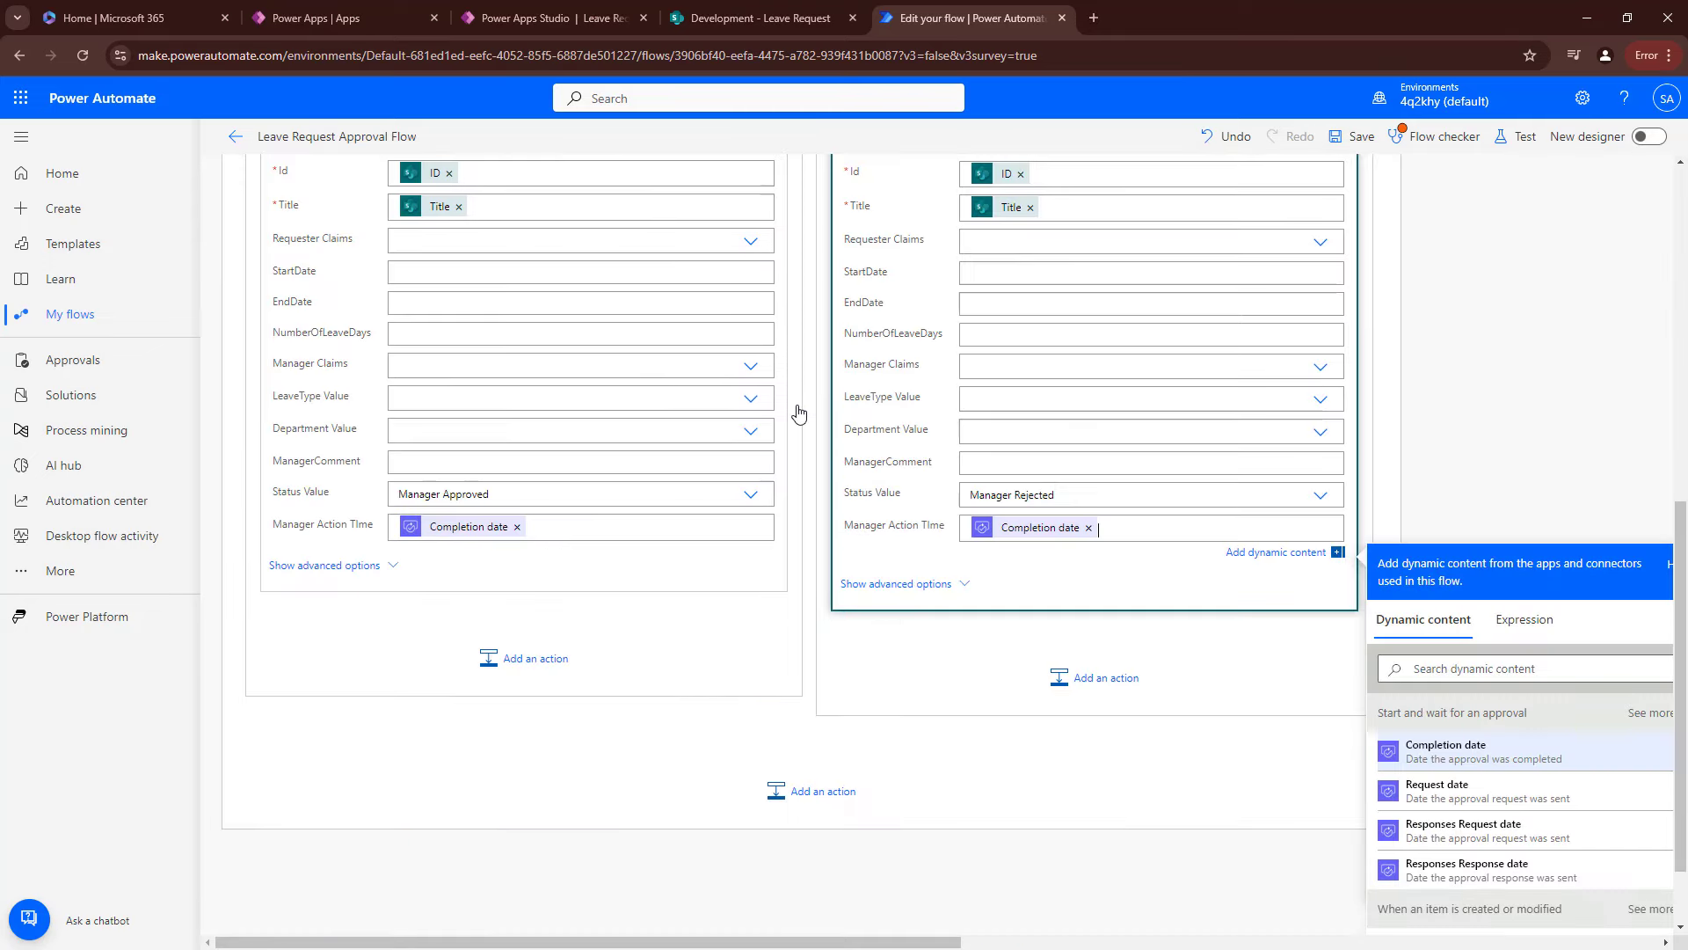
pyautogui.click(448, 460)
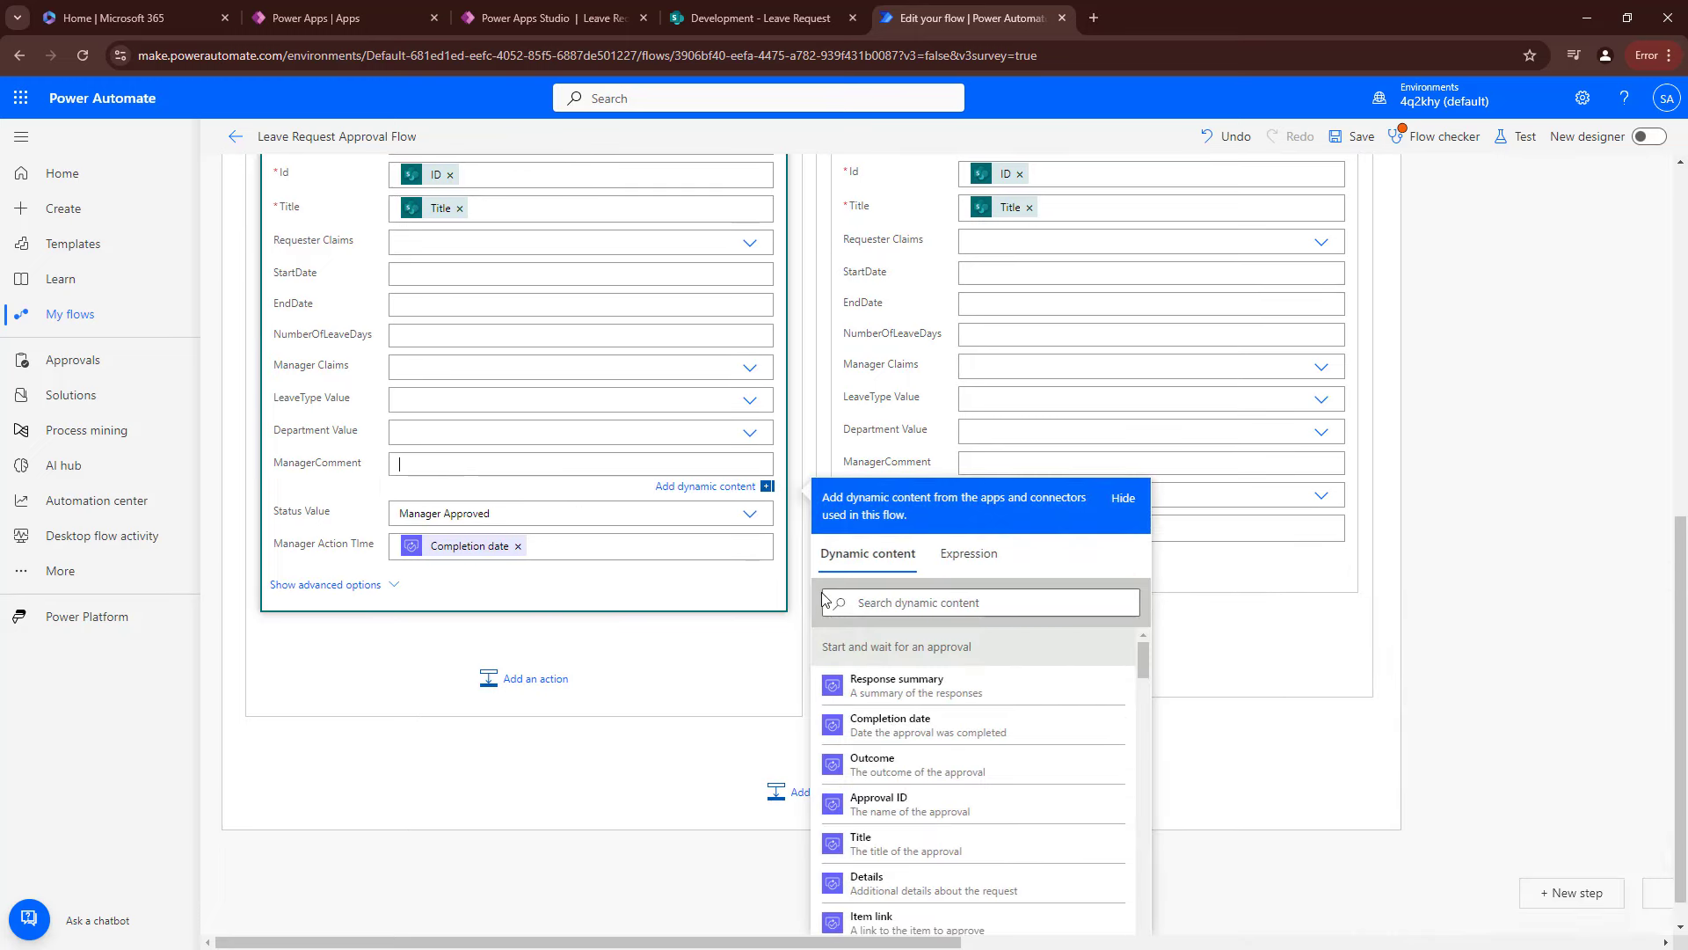
pyautogui.click(937, 603)
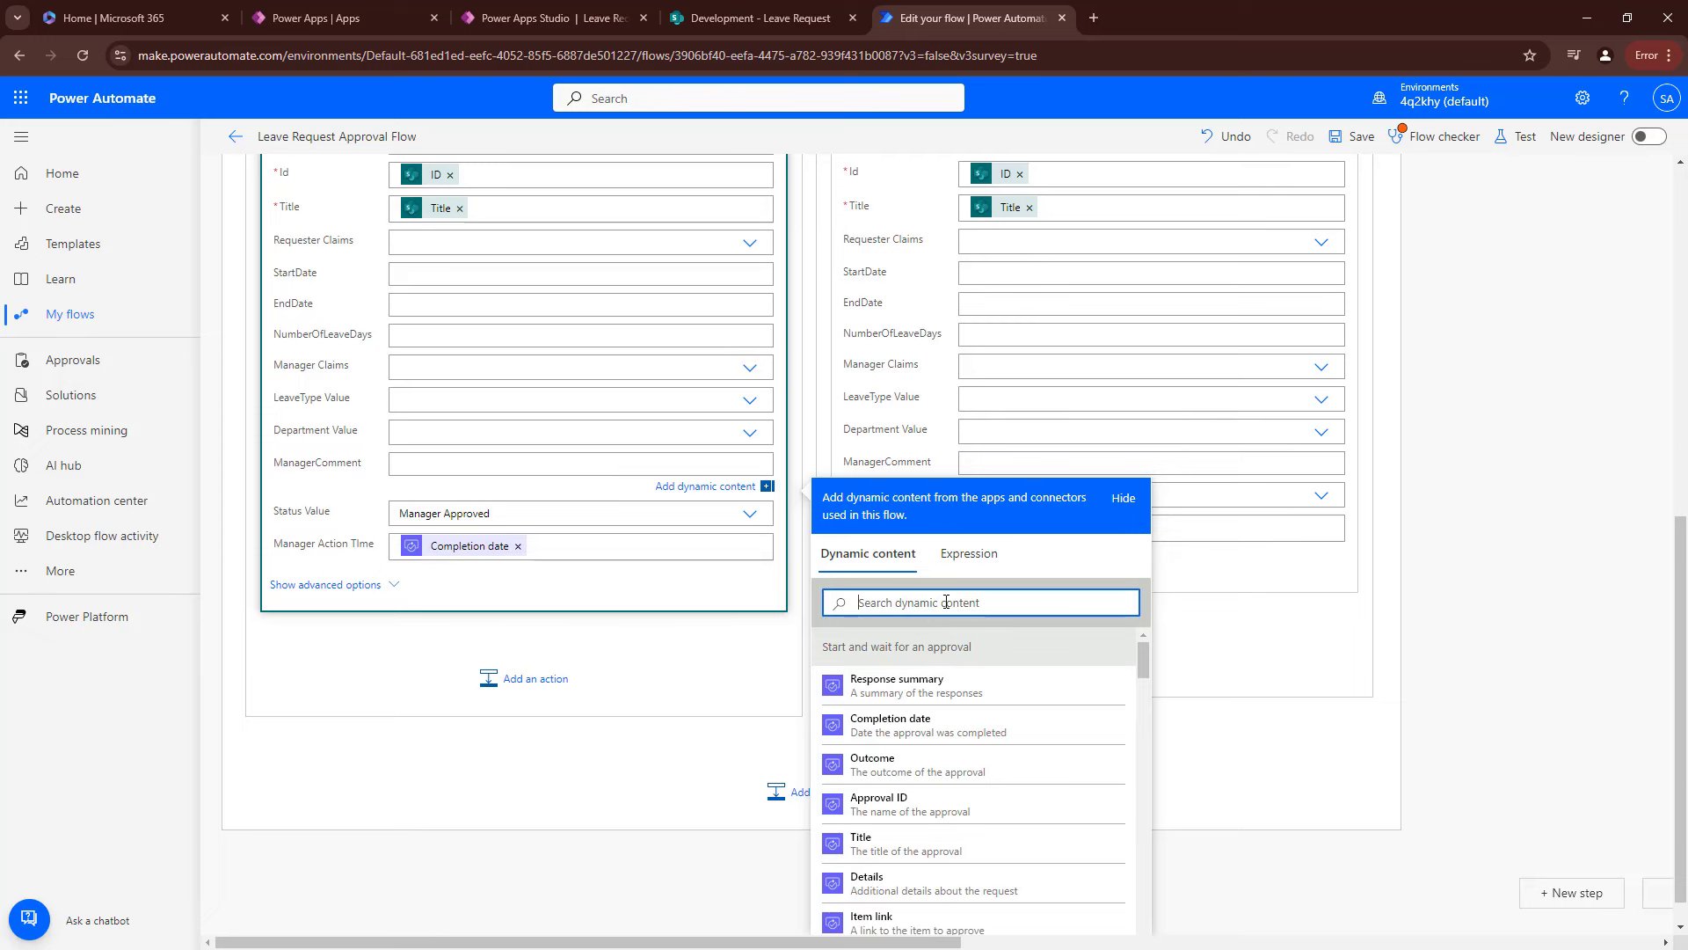
pyautogui.write('com')
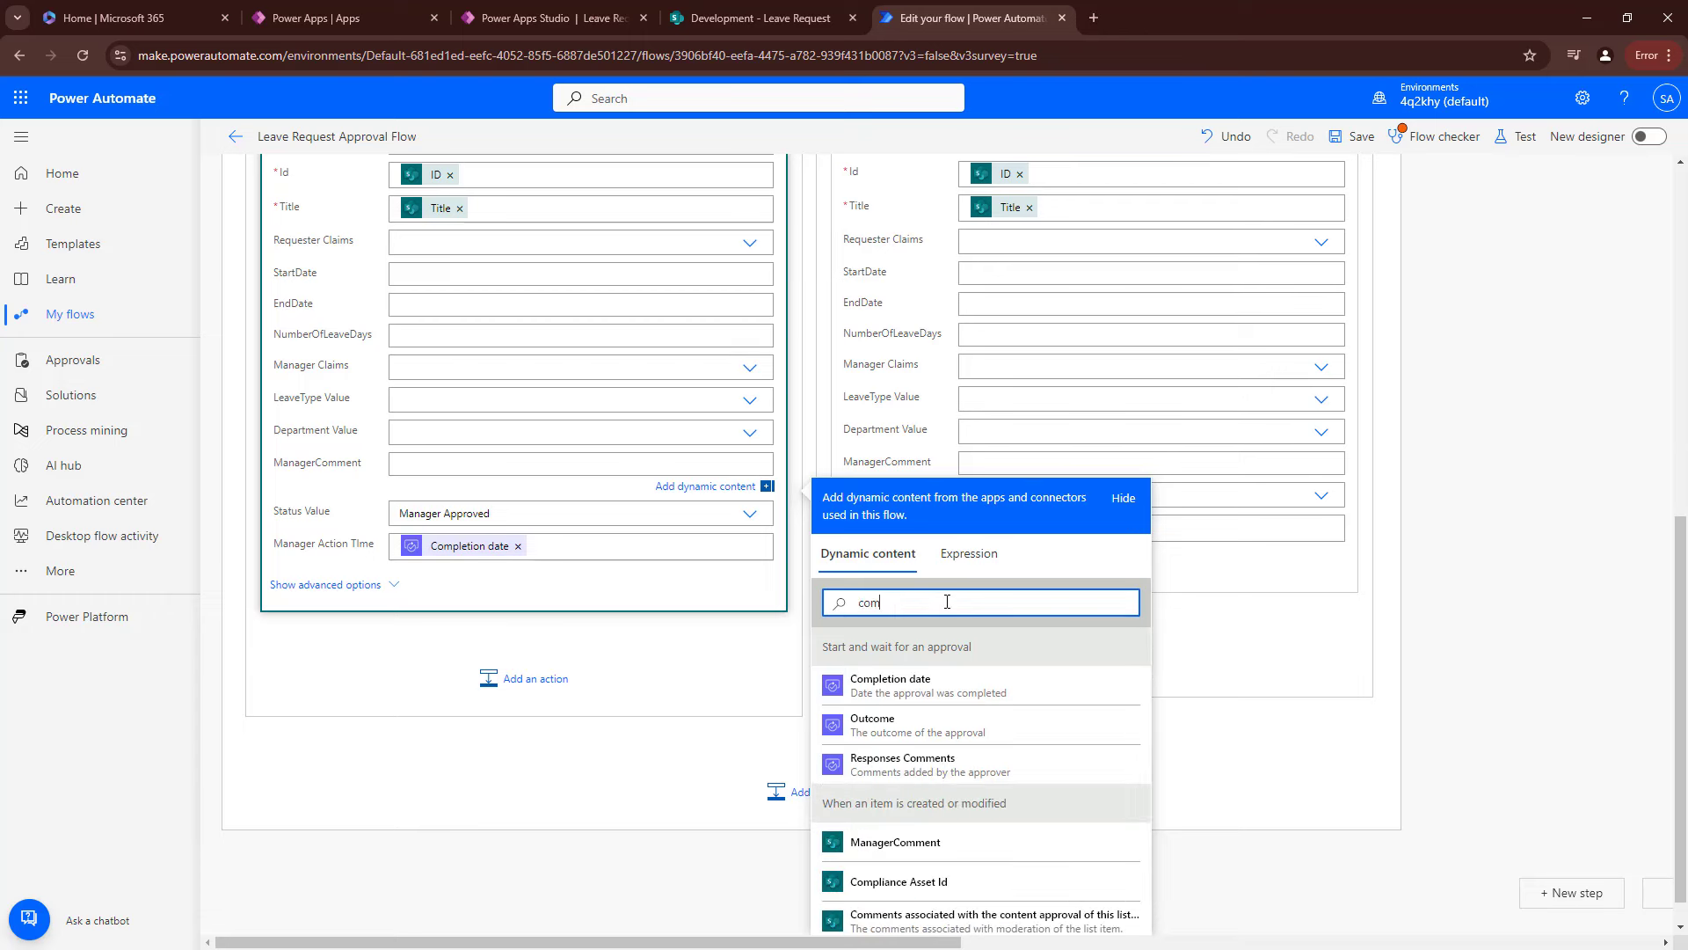
pyautogui.click(927, 767)
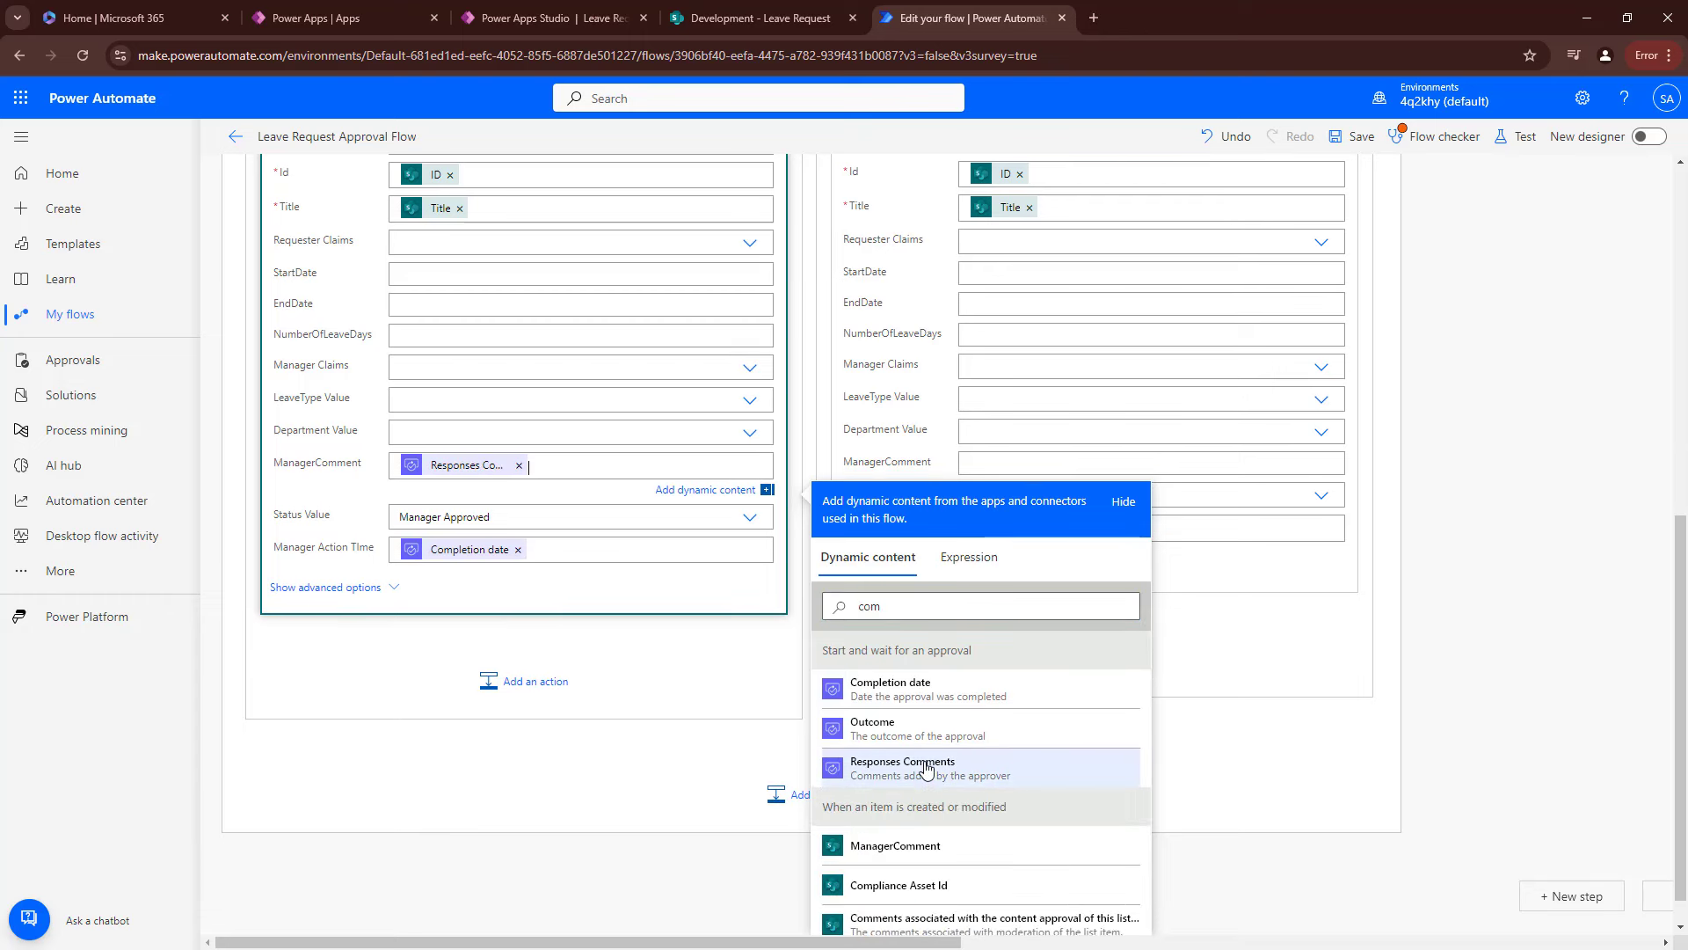
# Expand Update item inside the If yes branch's Apply to each loop and examine the loop's Responses output.
pyautogui.scroll(2, 585, 237)
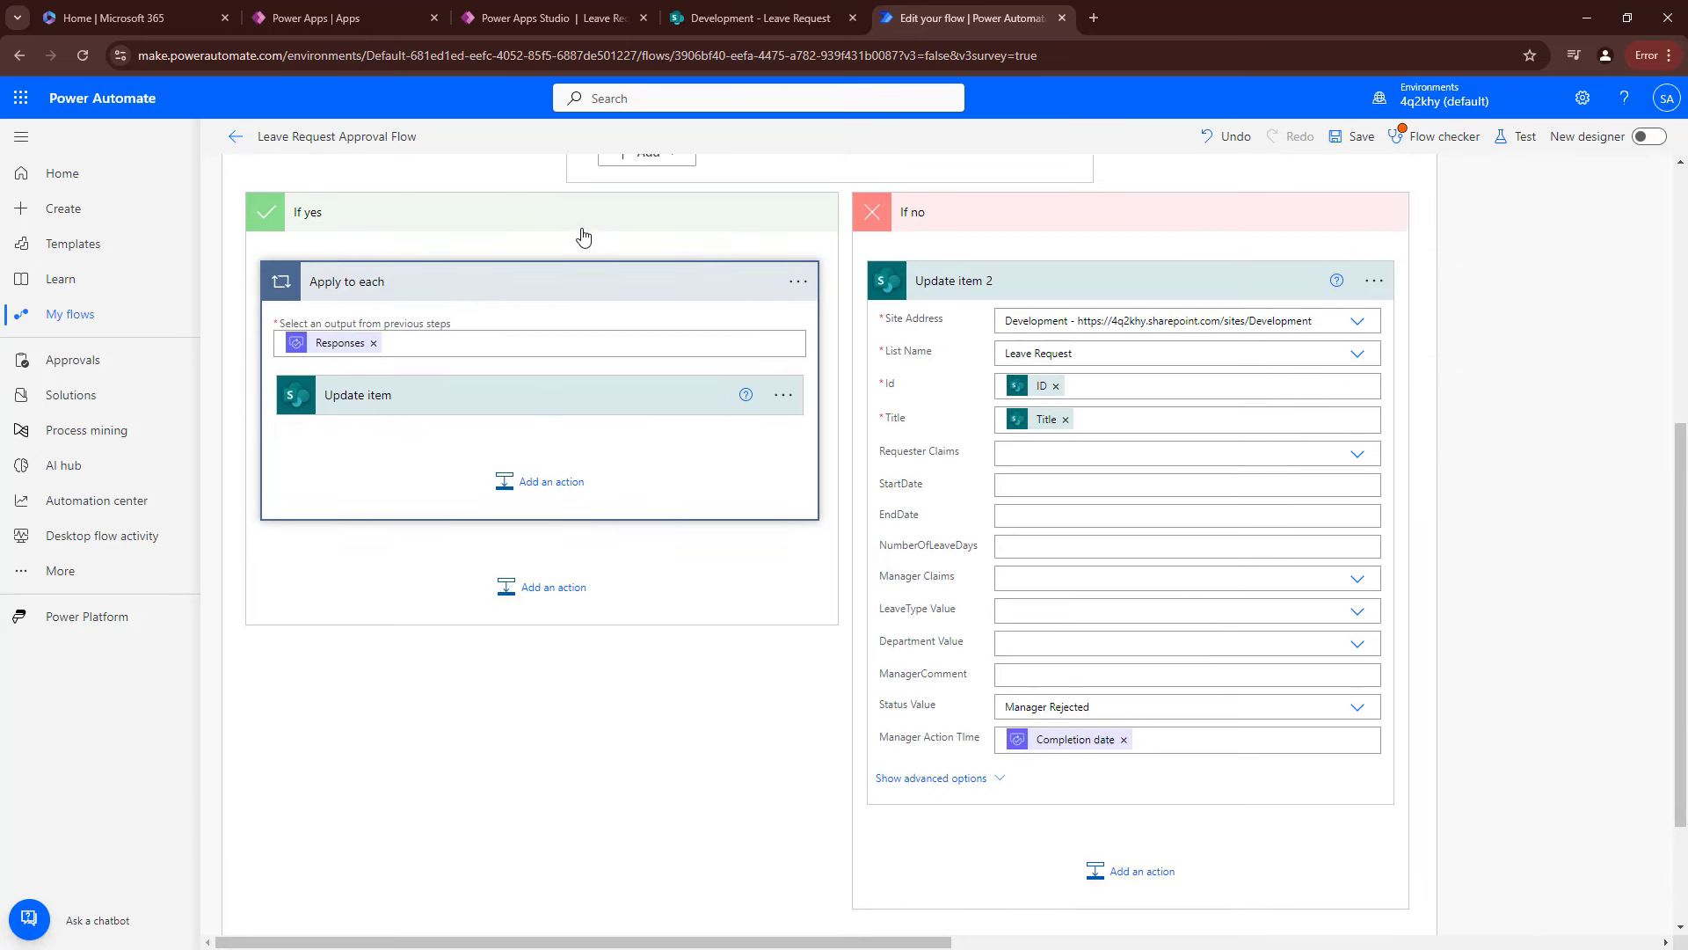
pyautogui.scroll(5, 583, 236)
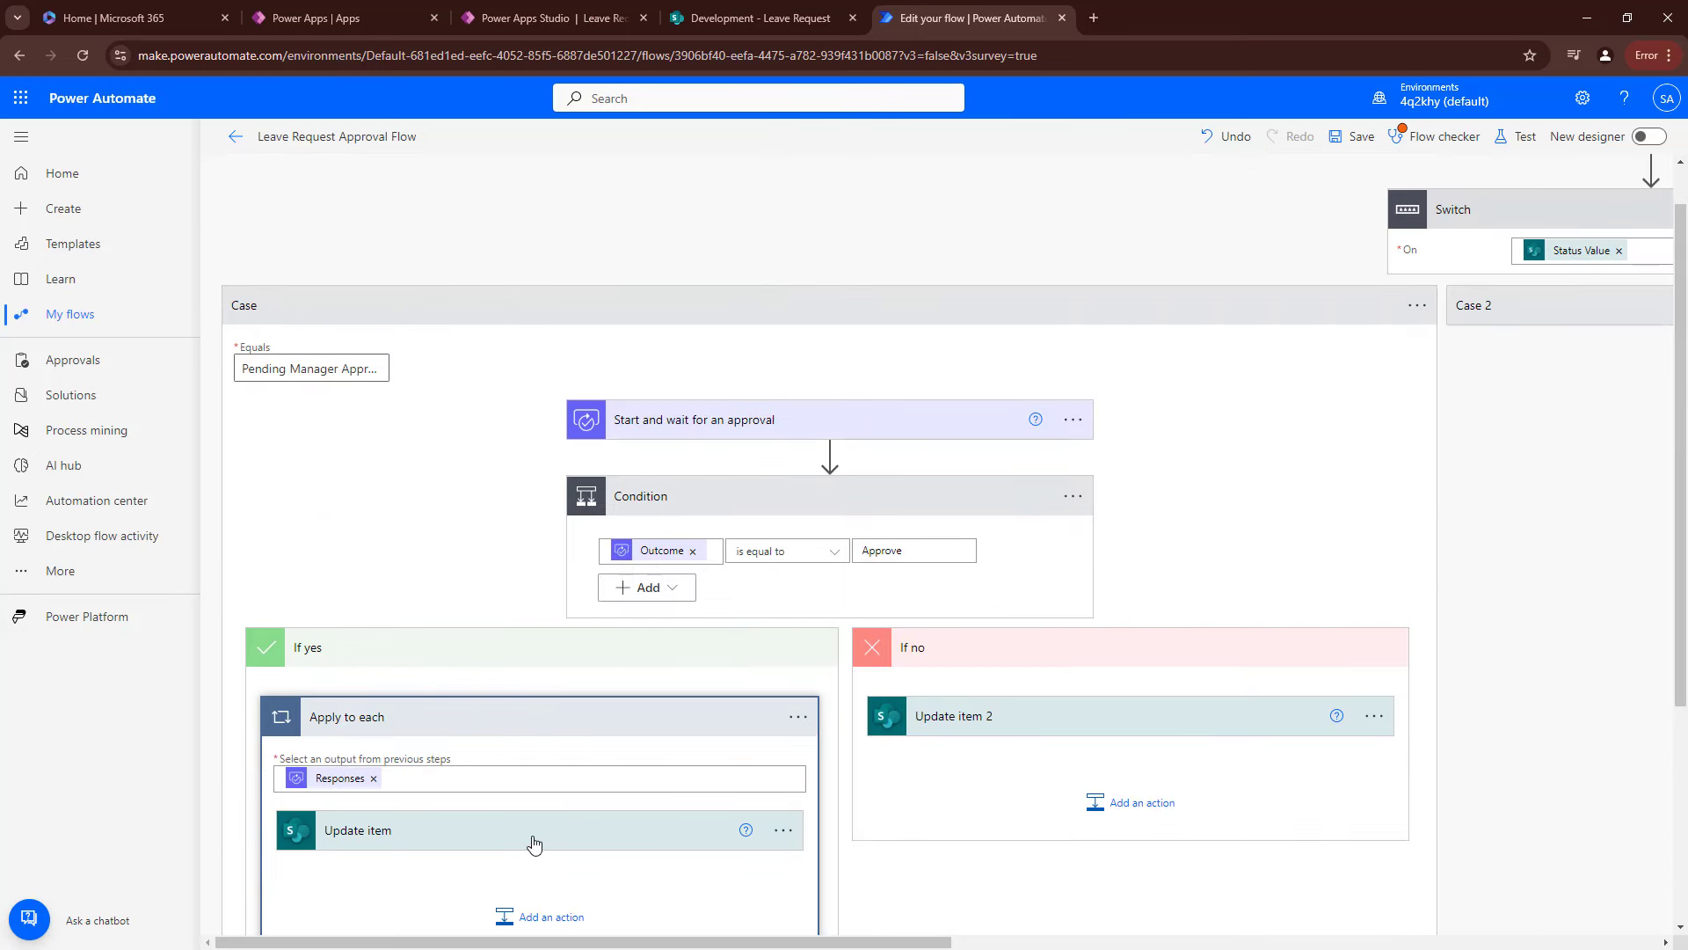
pyautogui.click(539, 843)
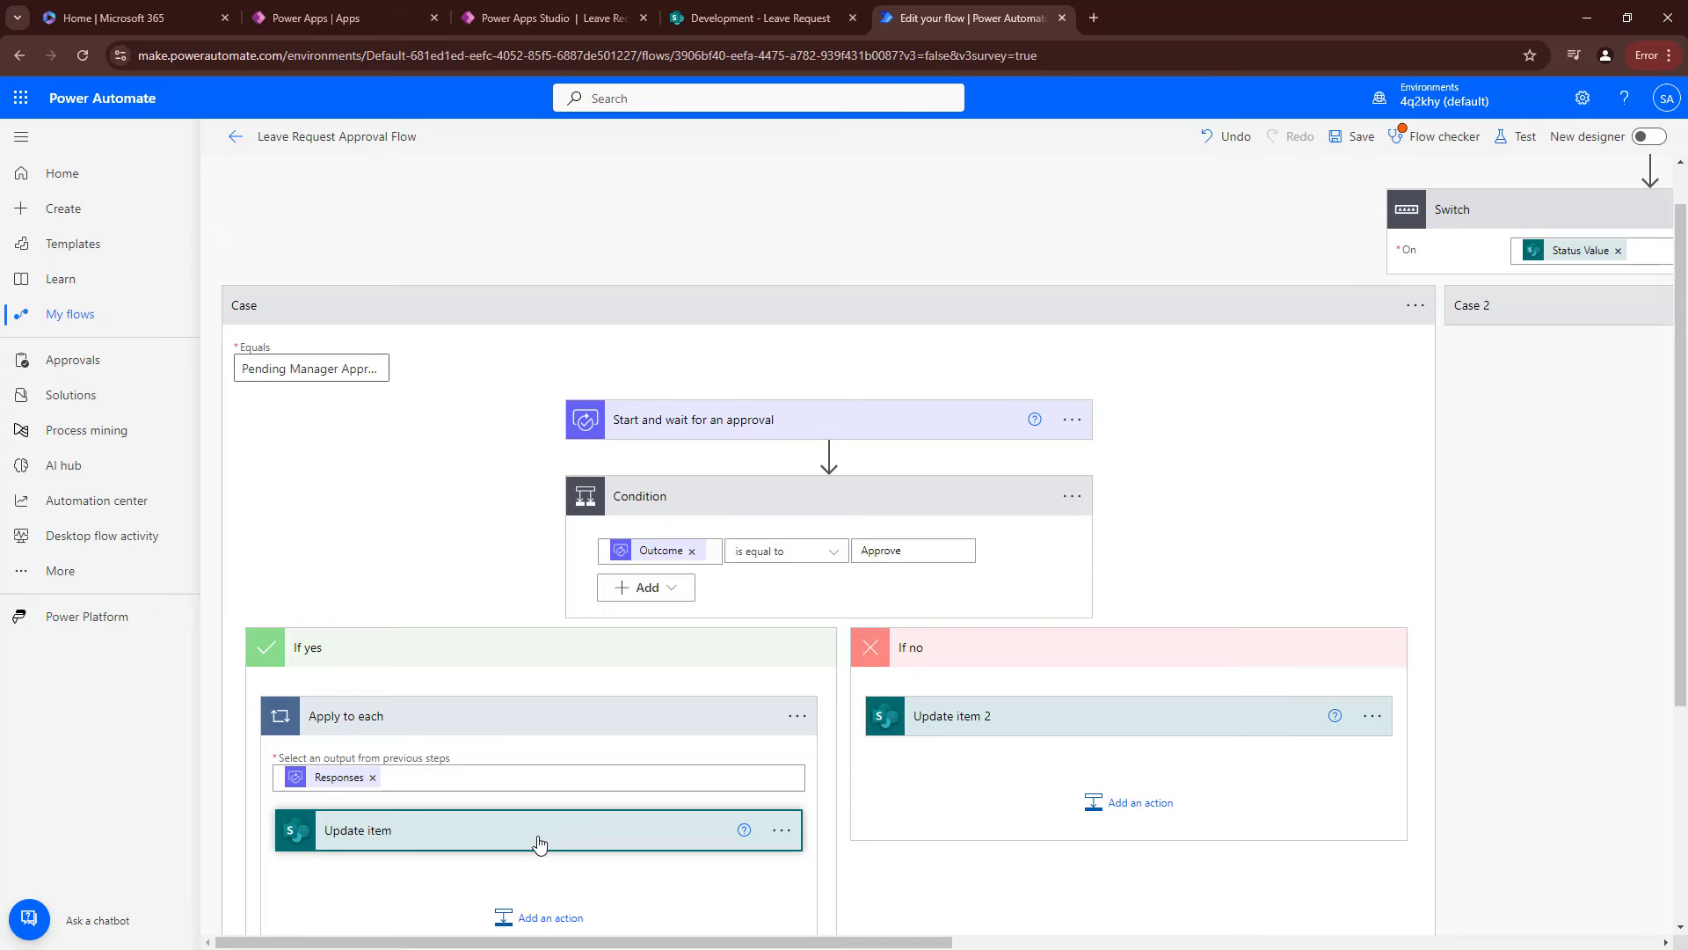
pyautogui.scroll(-5, 492, 785)
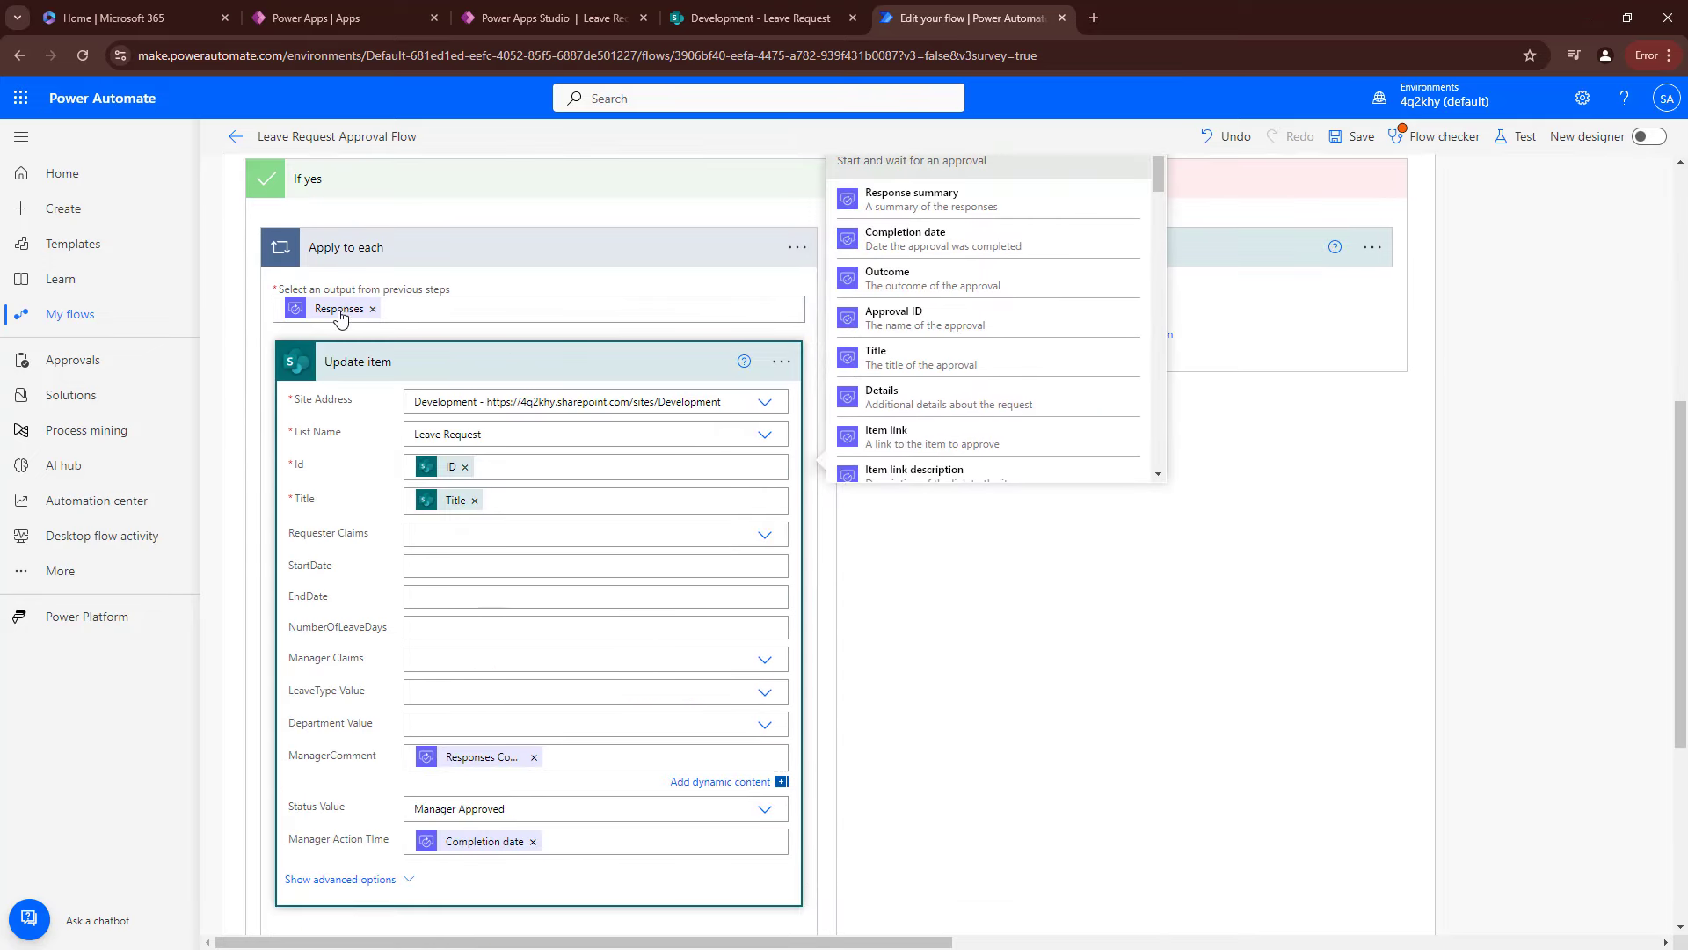
pyautogui.moveTo(341, 317)
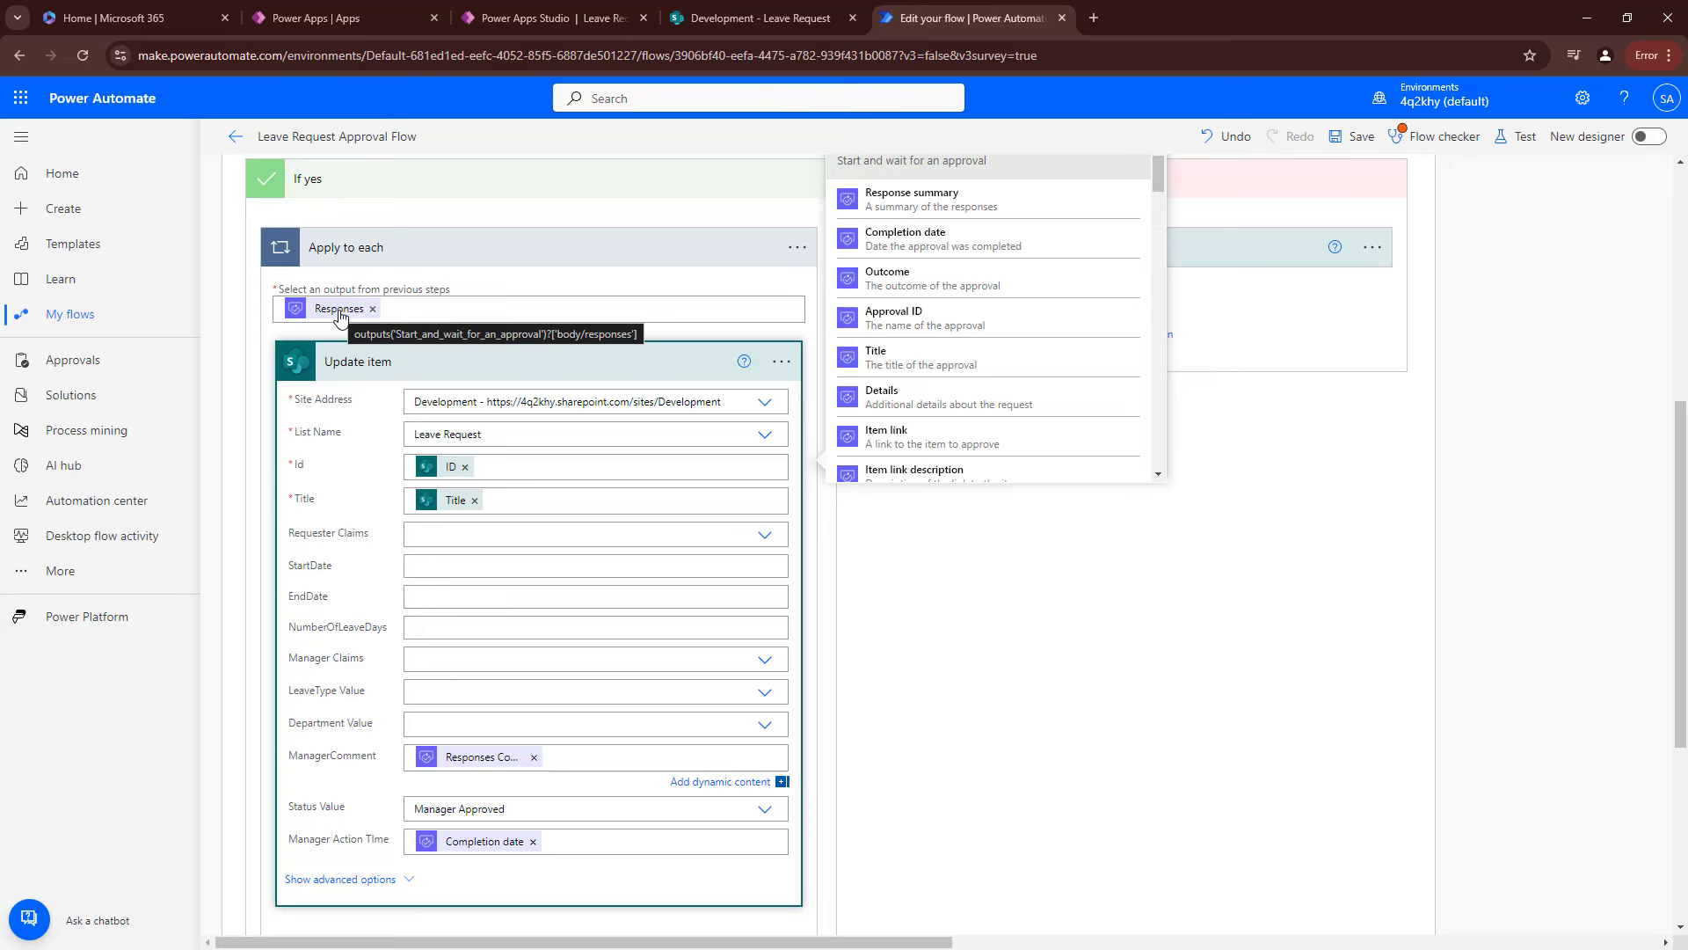
pyautogui.scroll(5, 790, 658)
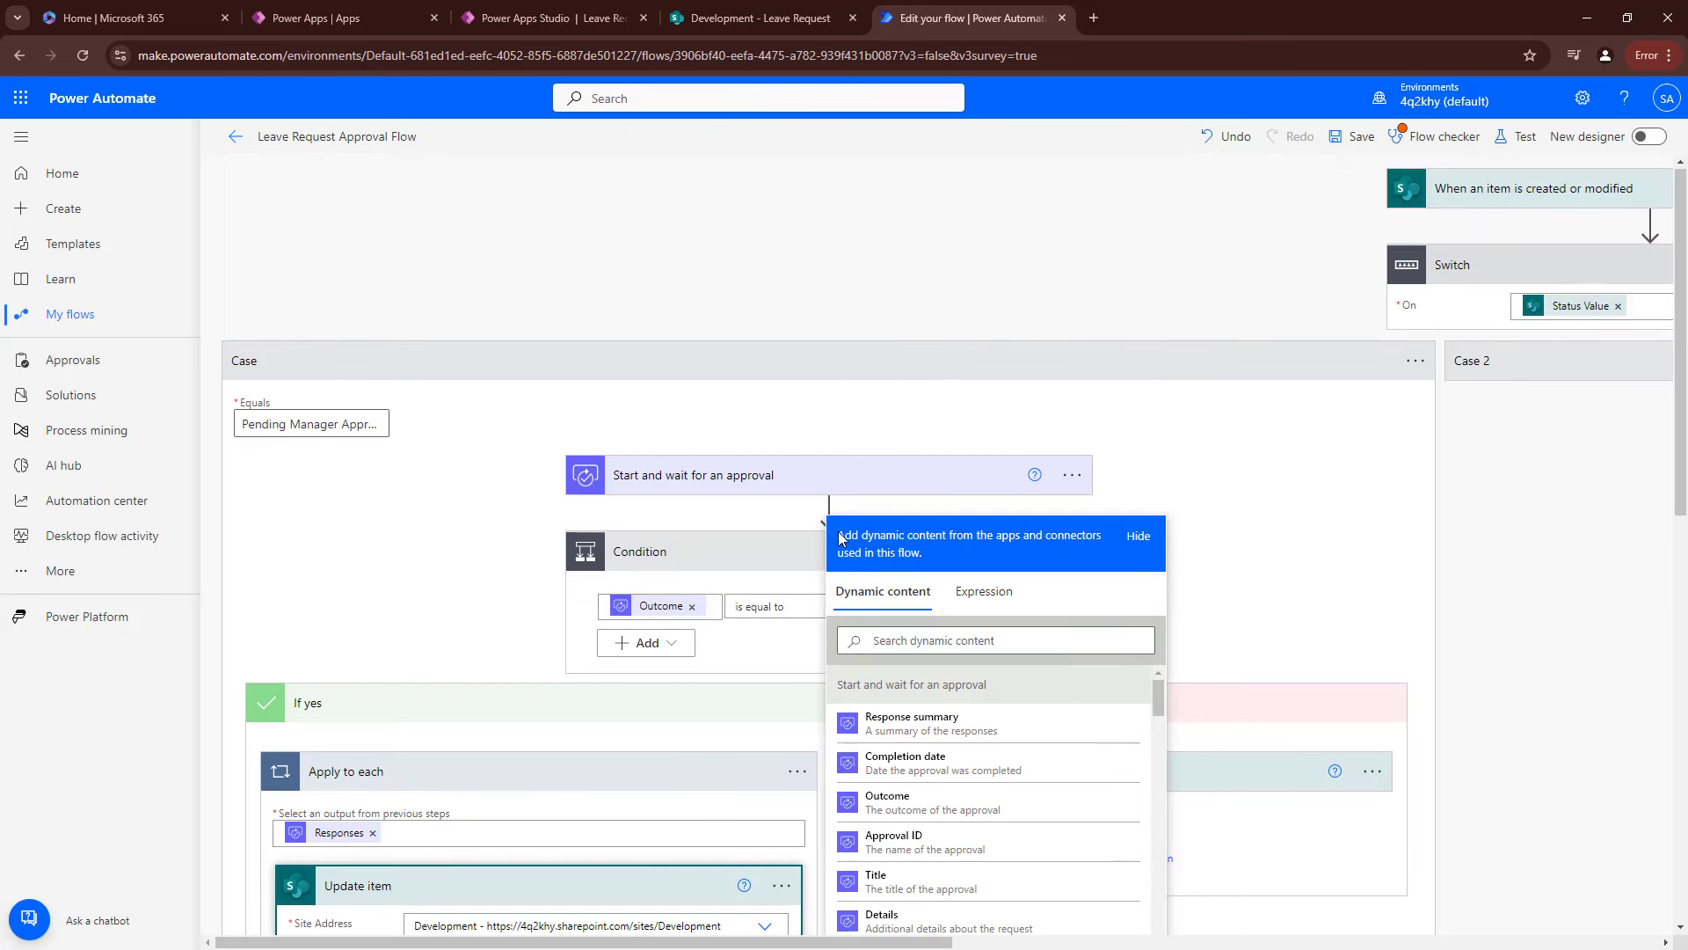
# Check the approval action's type and Assigned to field, and review how the Apply to each loop's Responses feed the Update item fields.
pyautogui.click(789, 483)
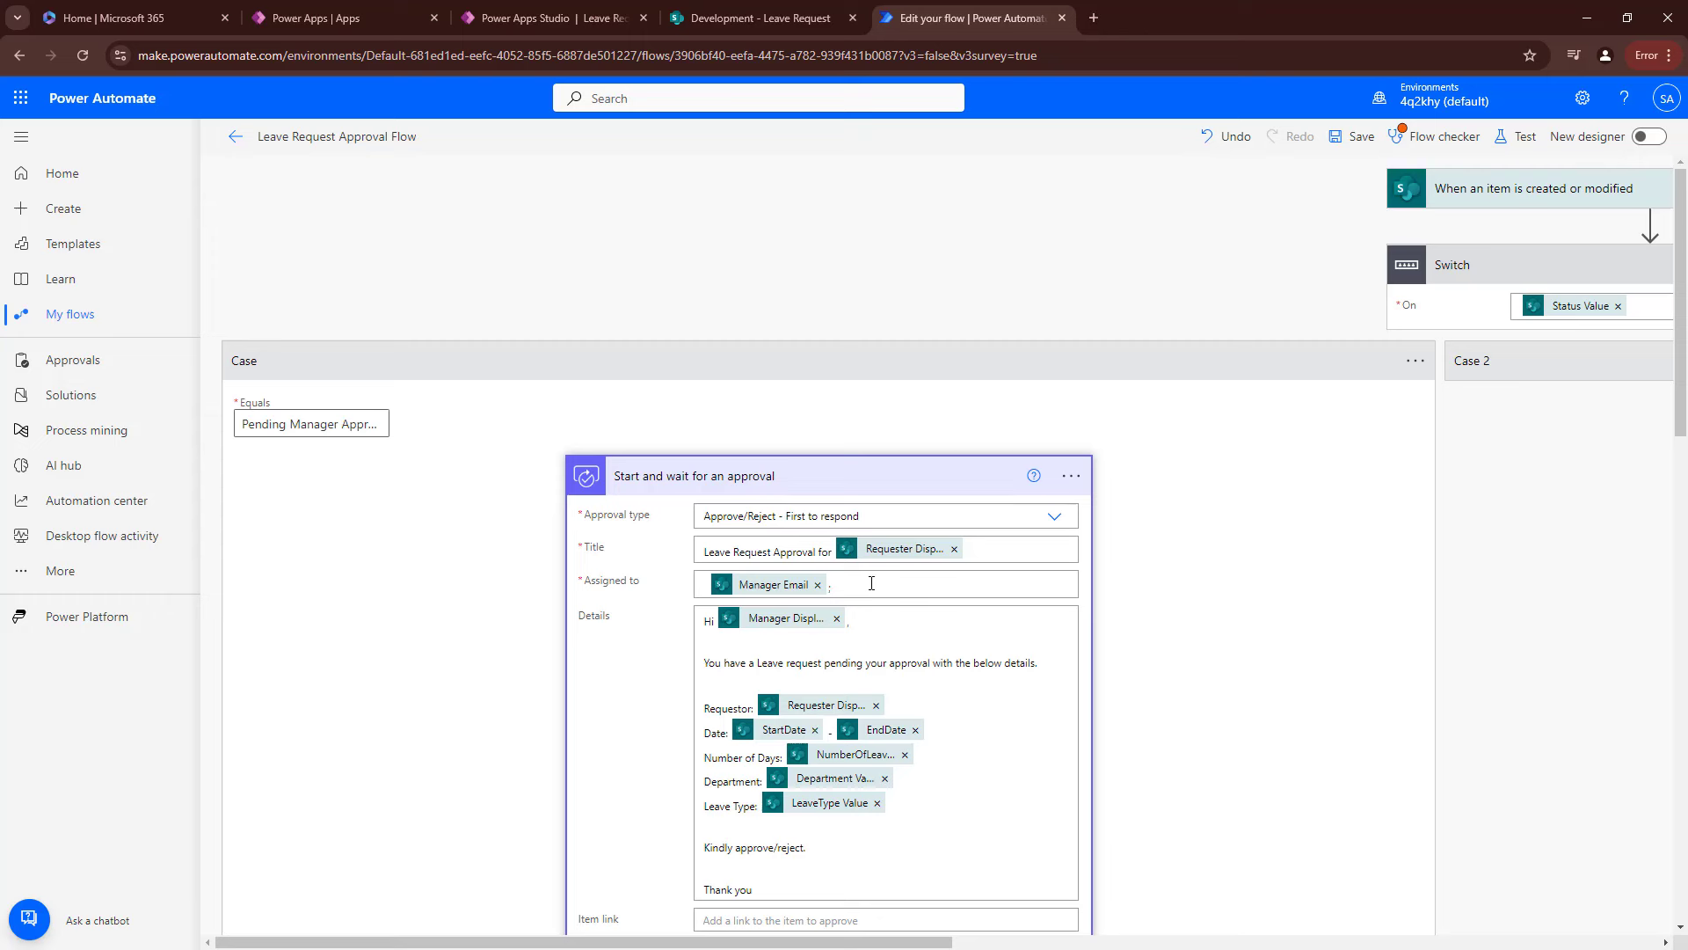
pyautogui.click(857, 479)
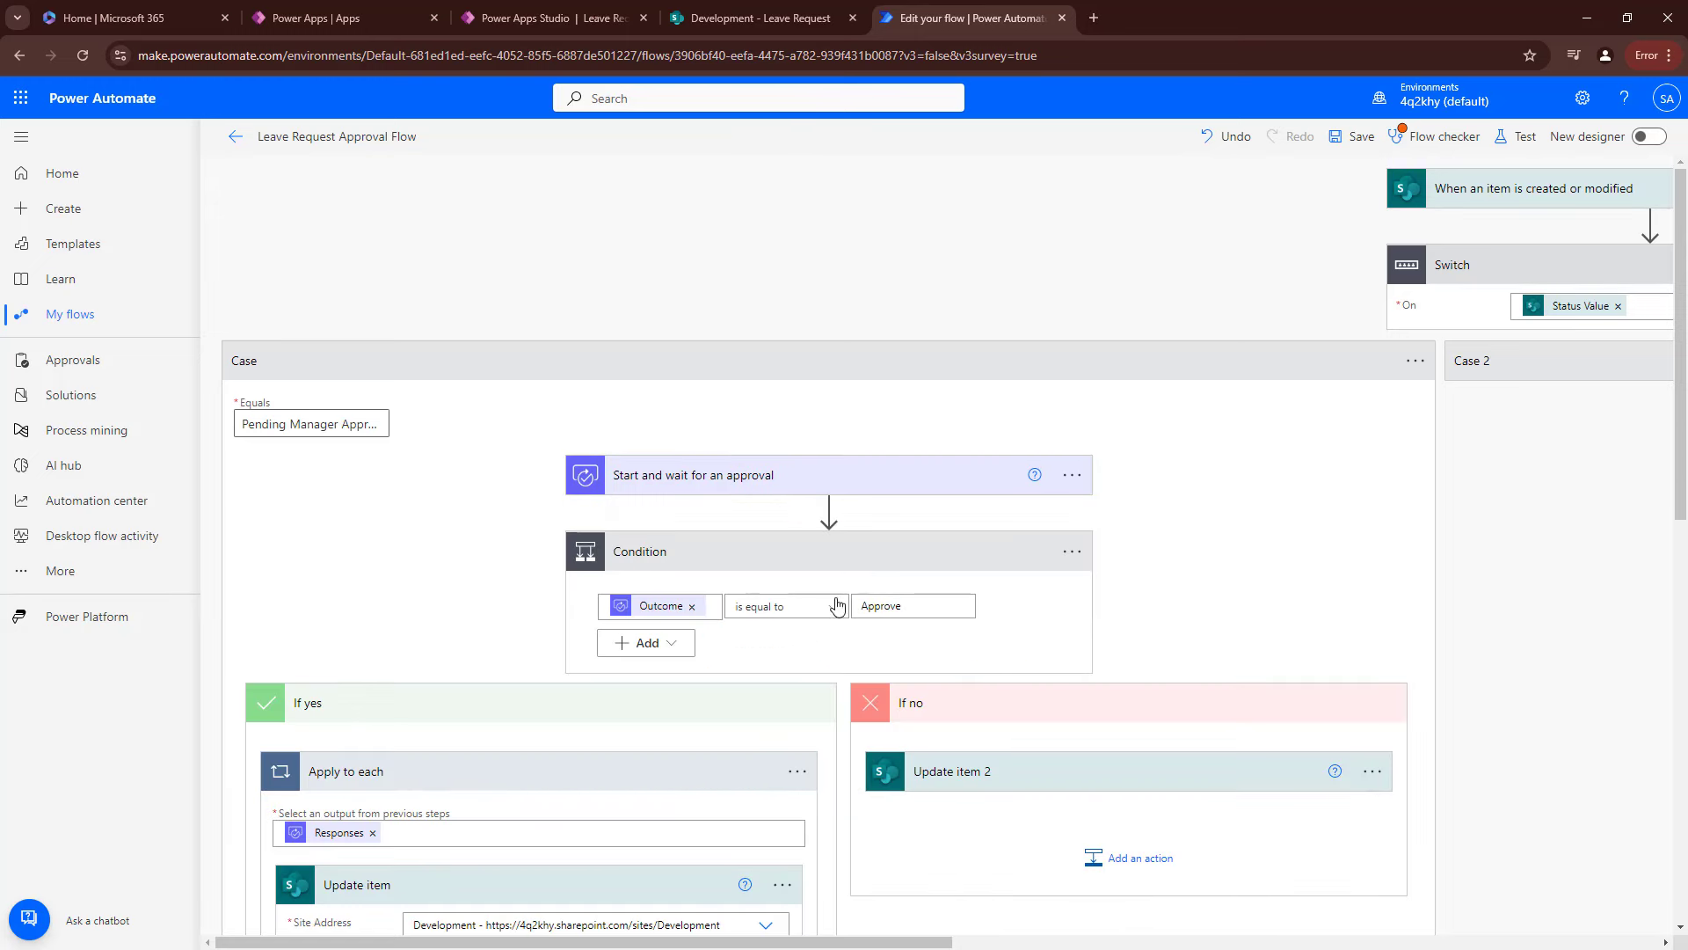
pyautogui.scroll(-4, 831, 685)
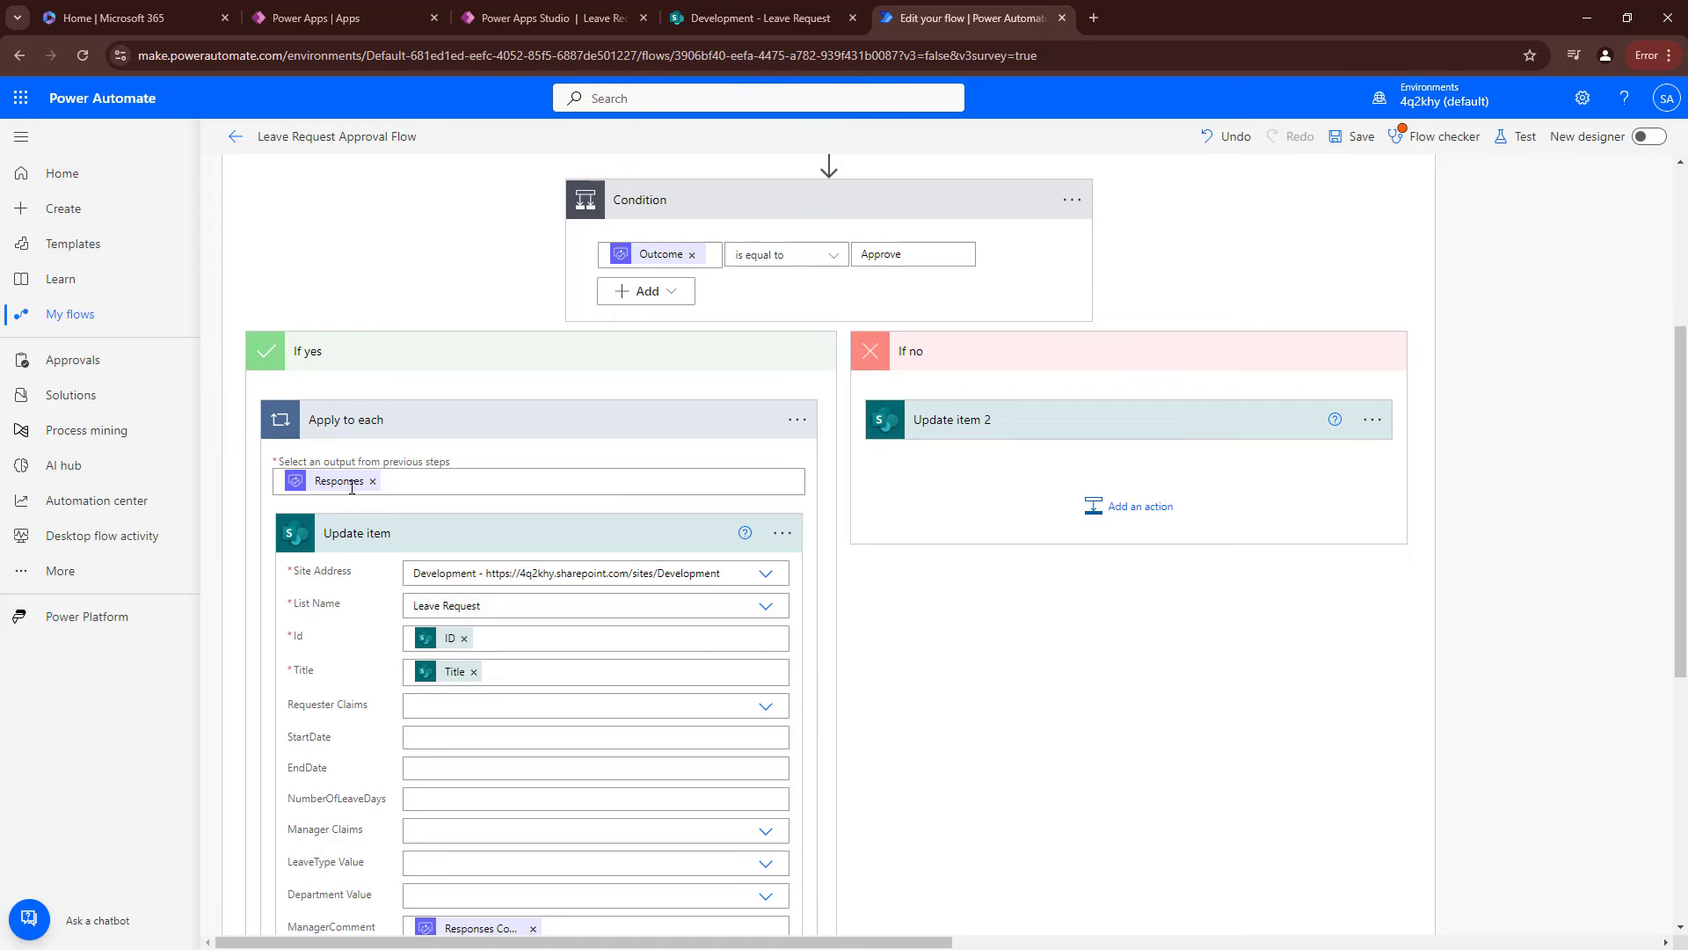
pyautogui.moveTo(350, 491)
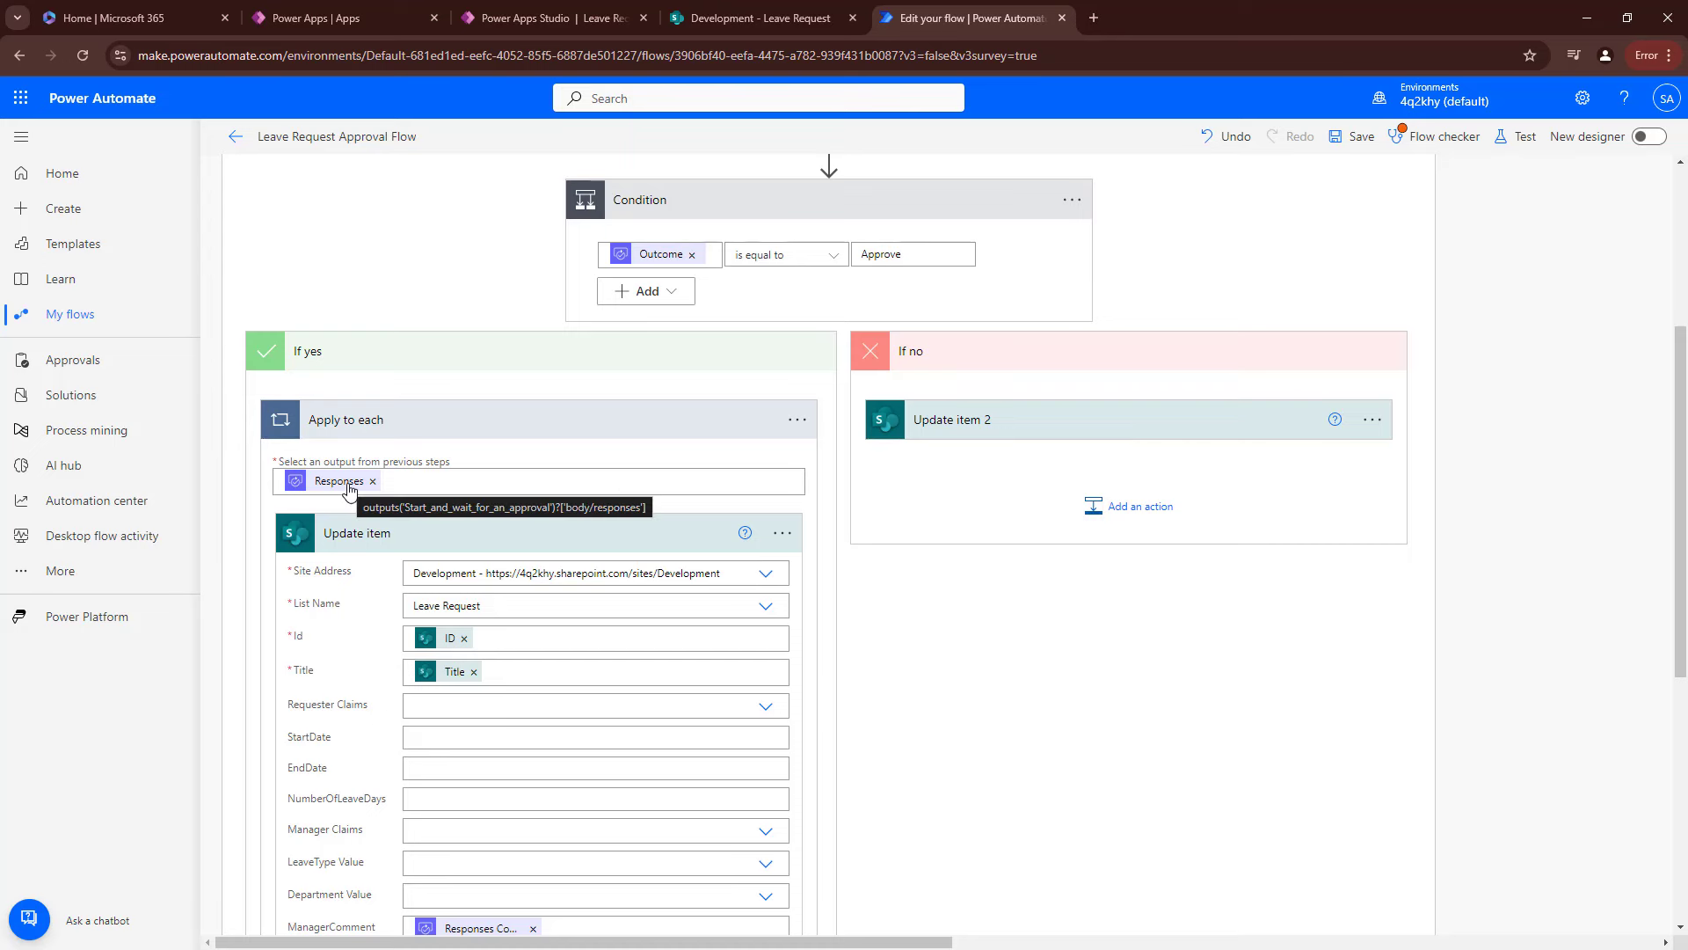
pyautogui.scroll(-4, 581, 653)
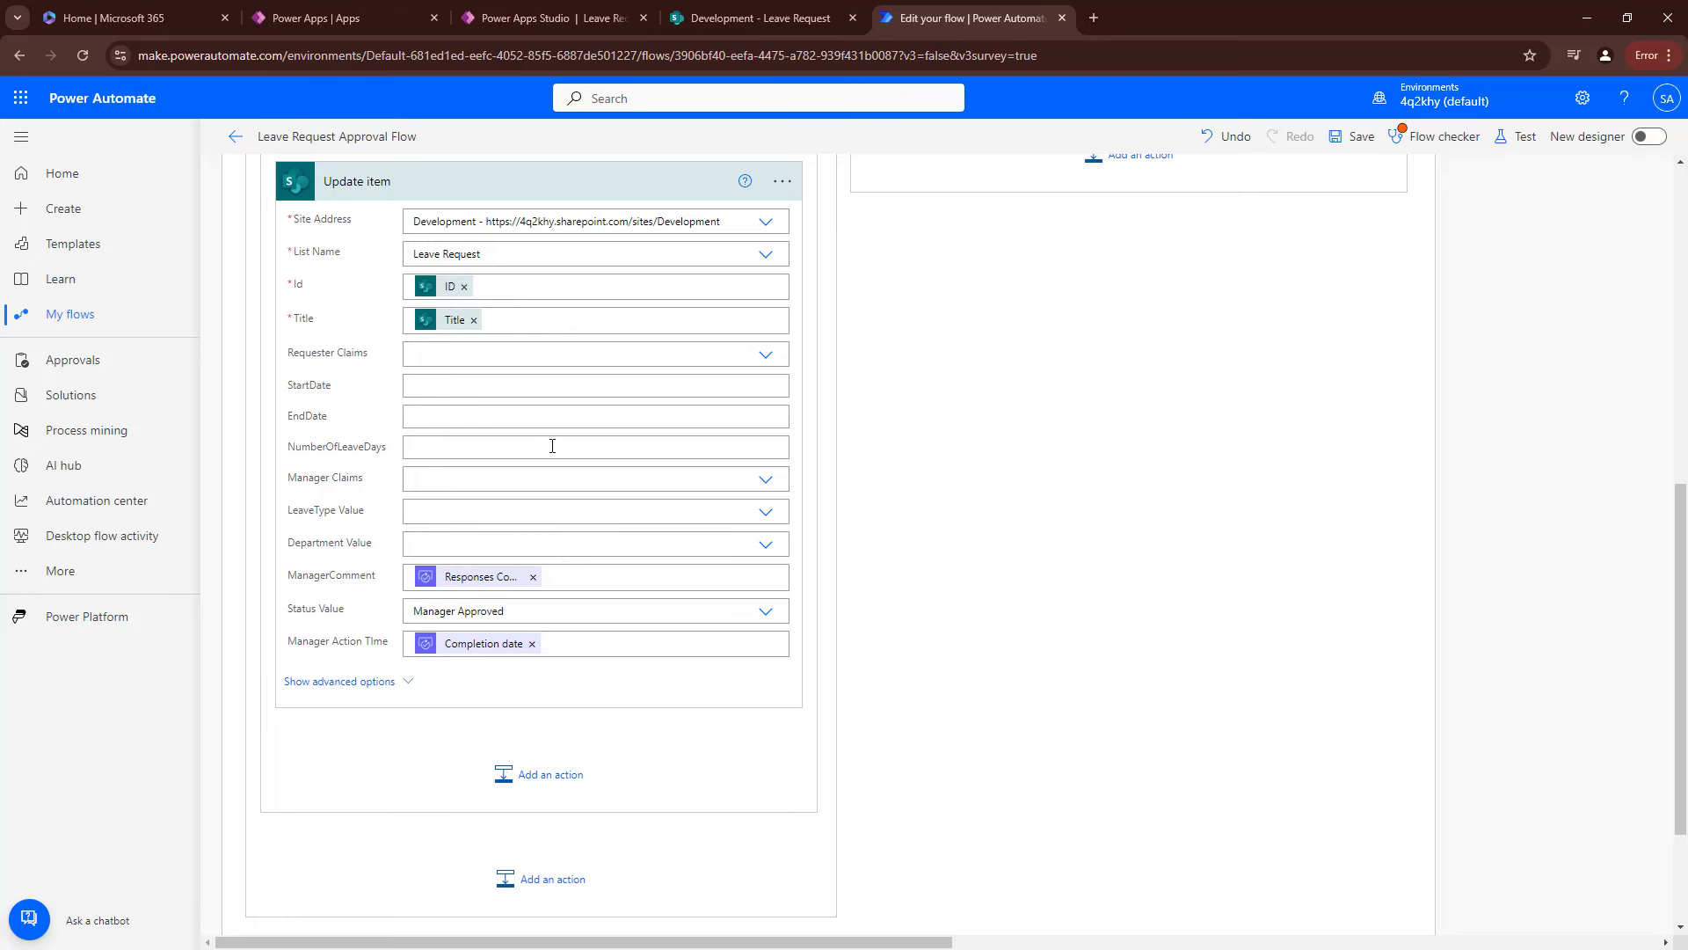
pyautogui.scroll(4, 414, 335)
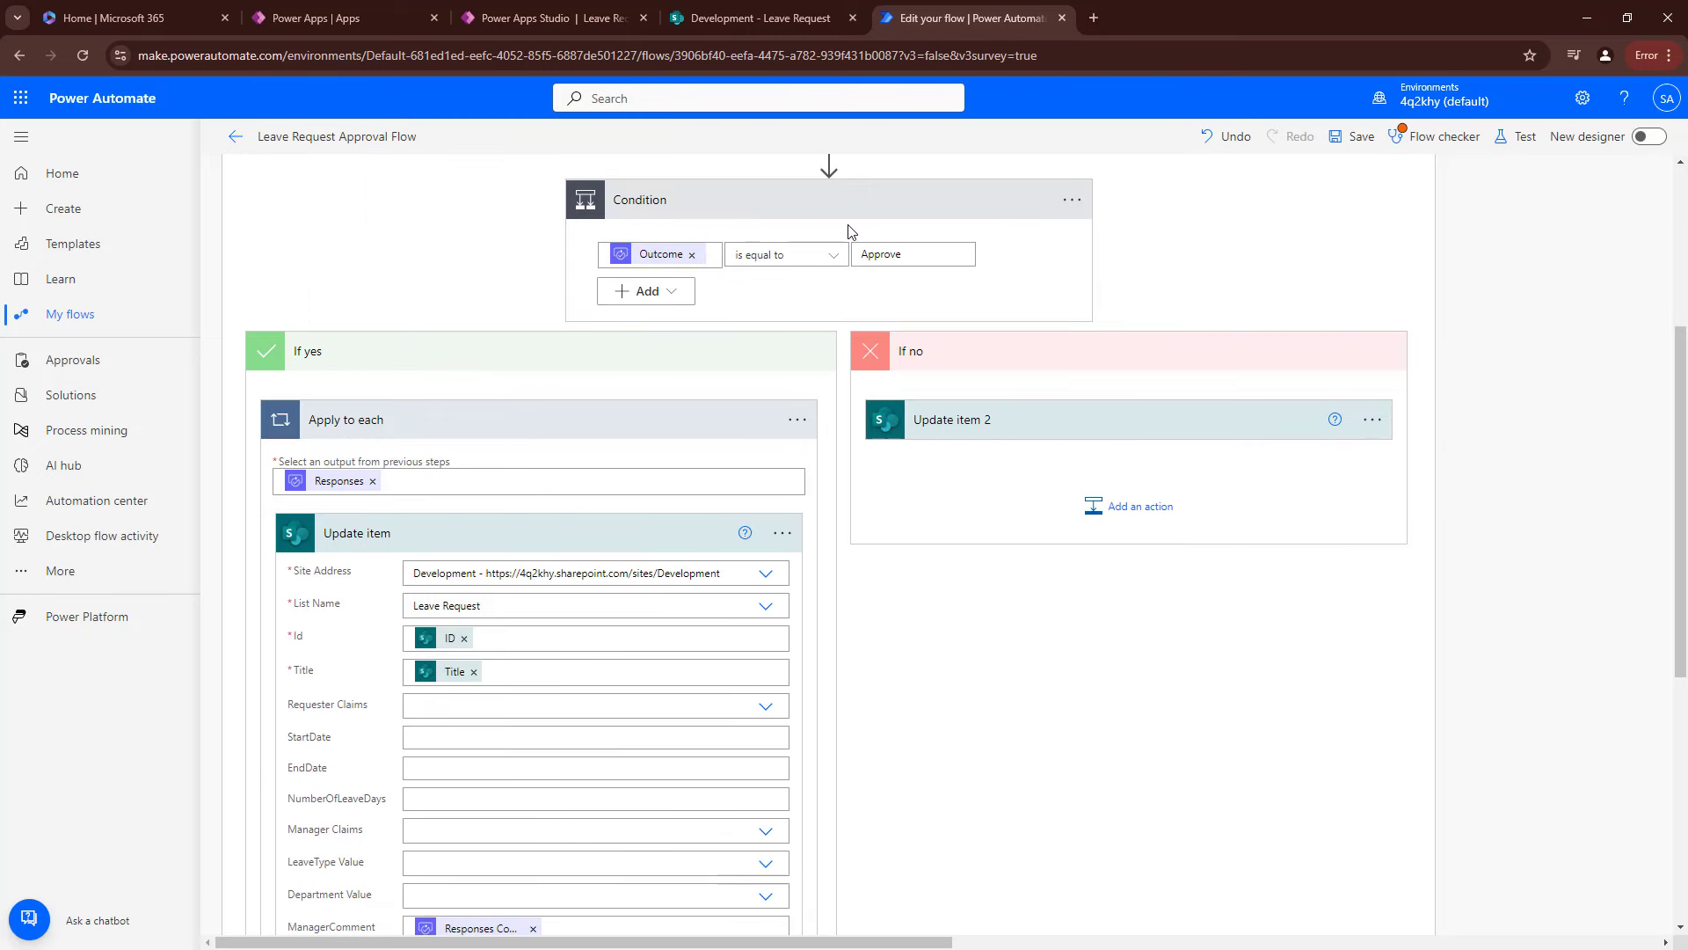
pyautogui.scroll(4, 827, 272)
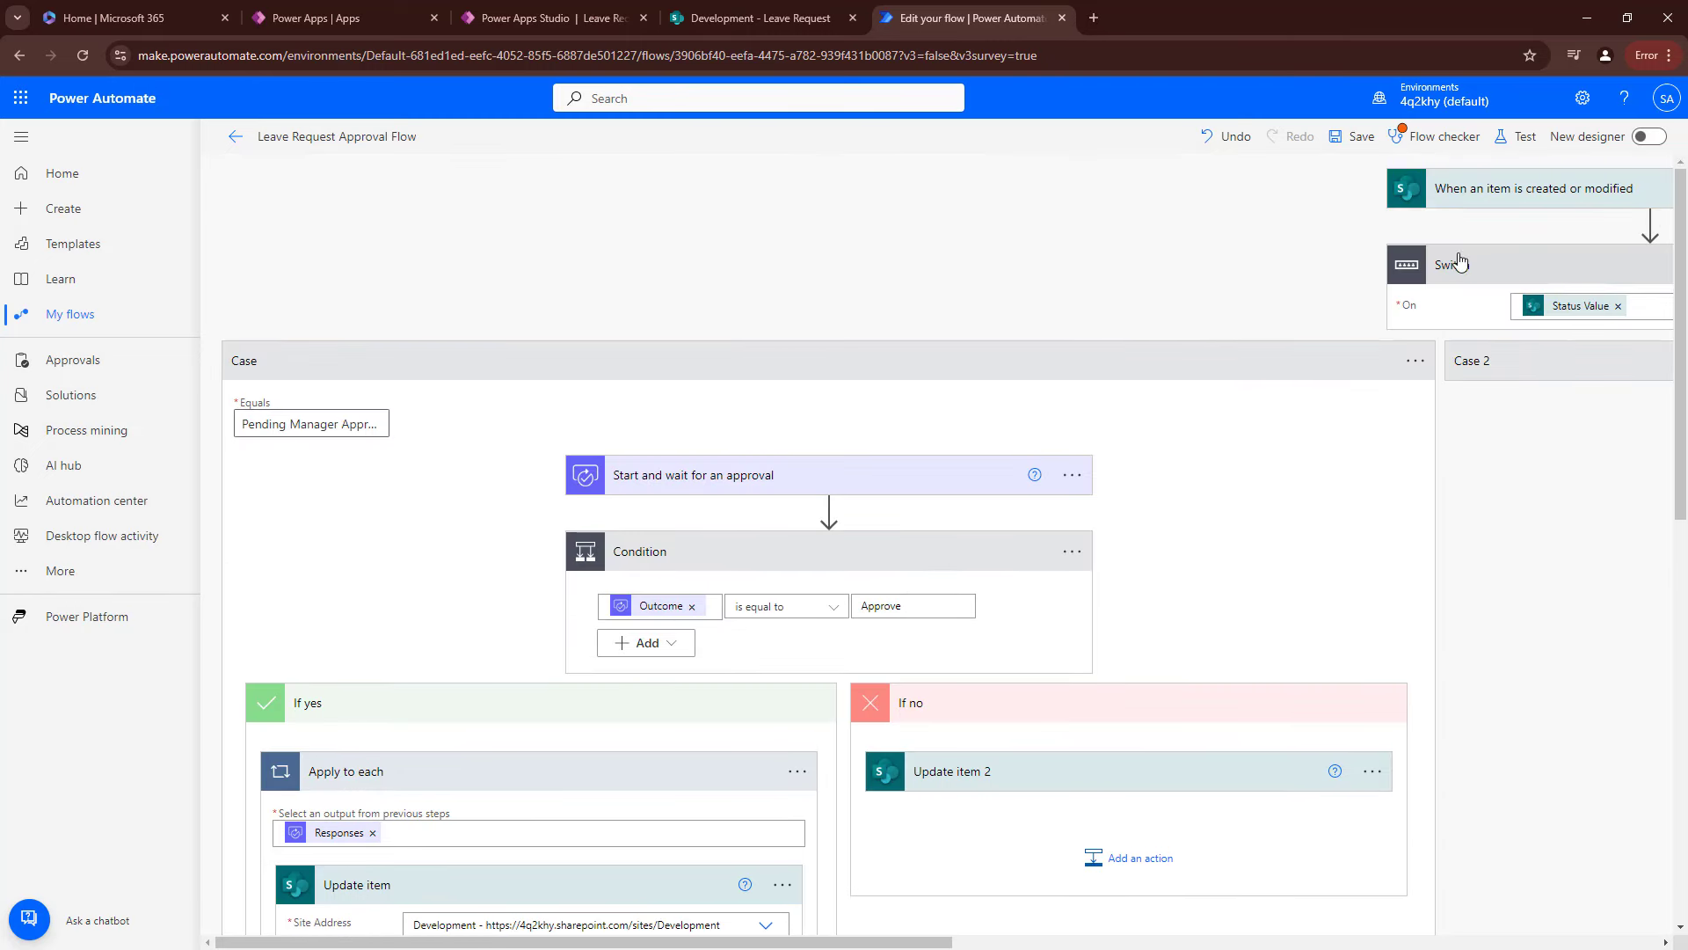
pyautogui.scroll(-5, 735, 840)
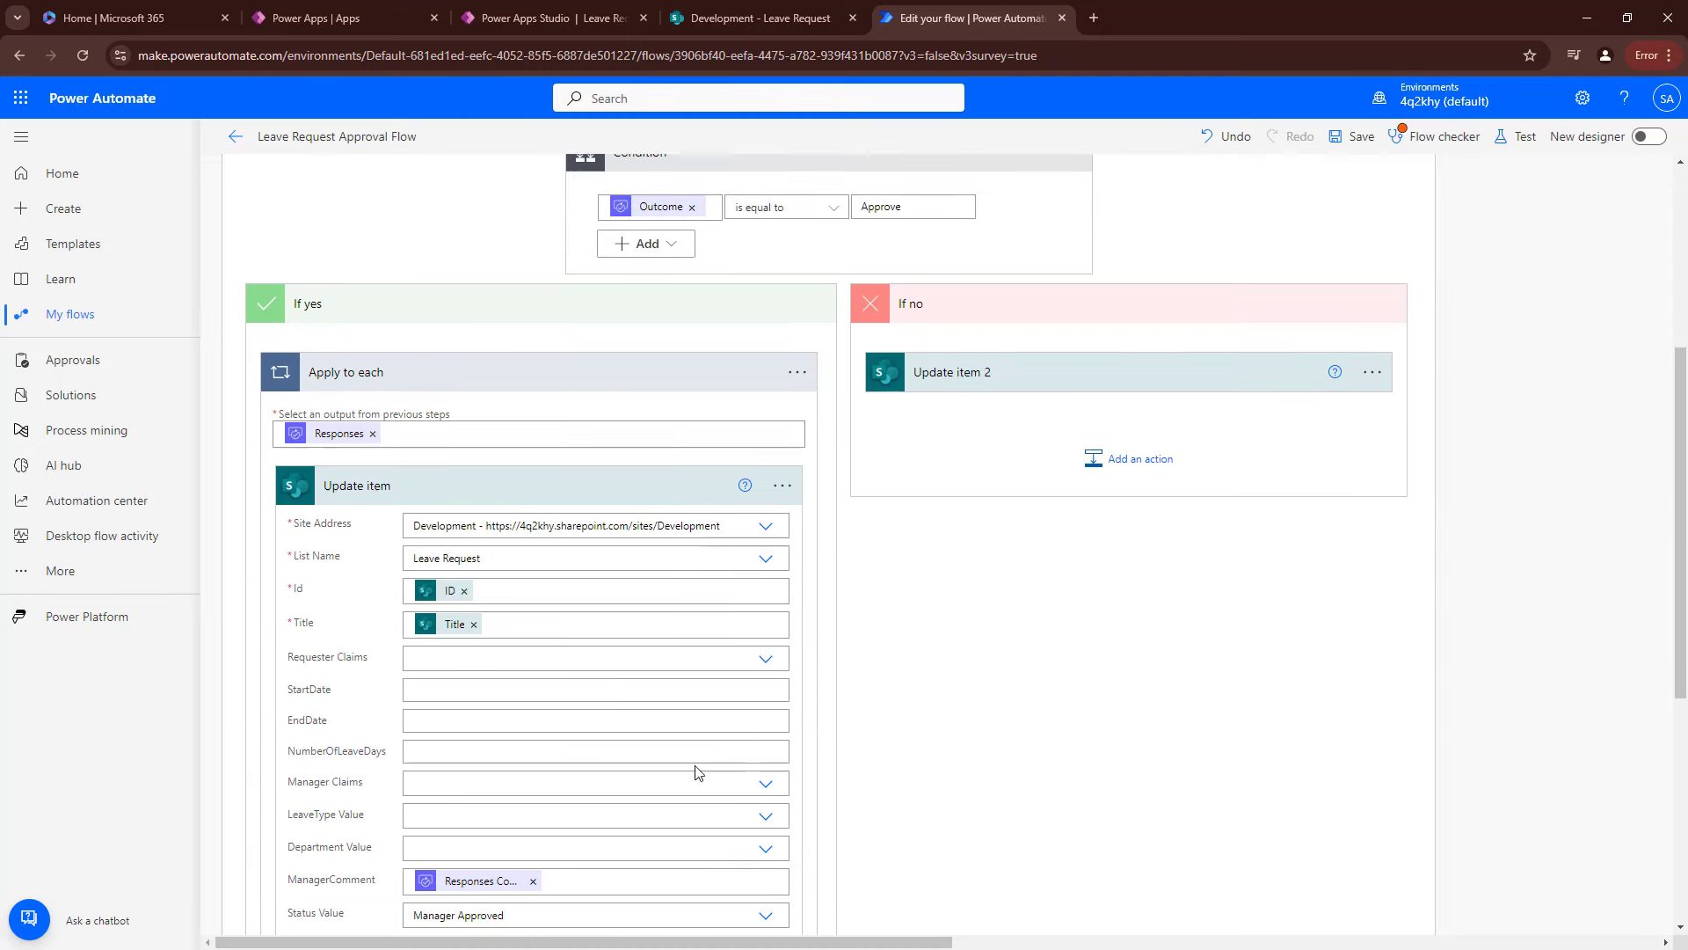
pyautogui.scroll(-1, 697, 772)
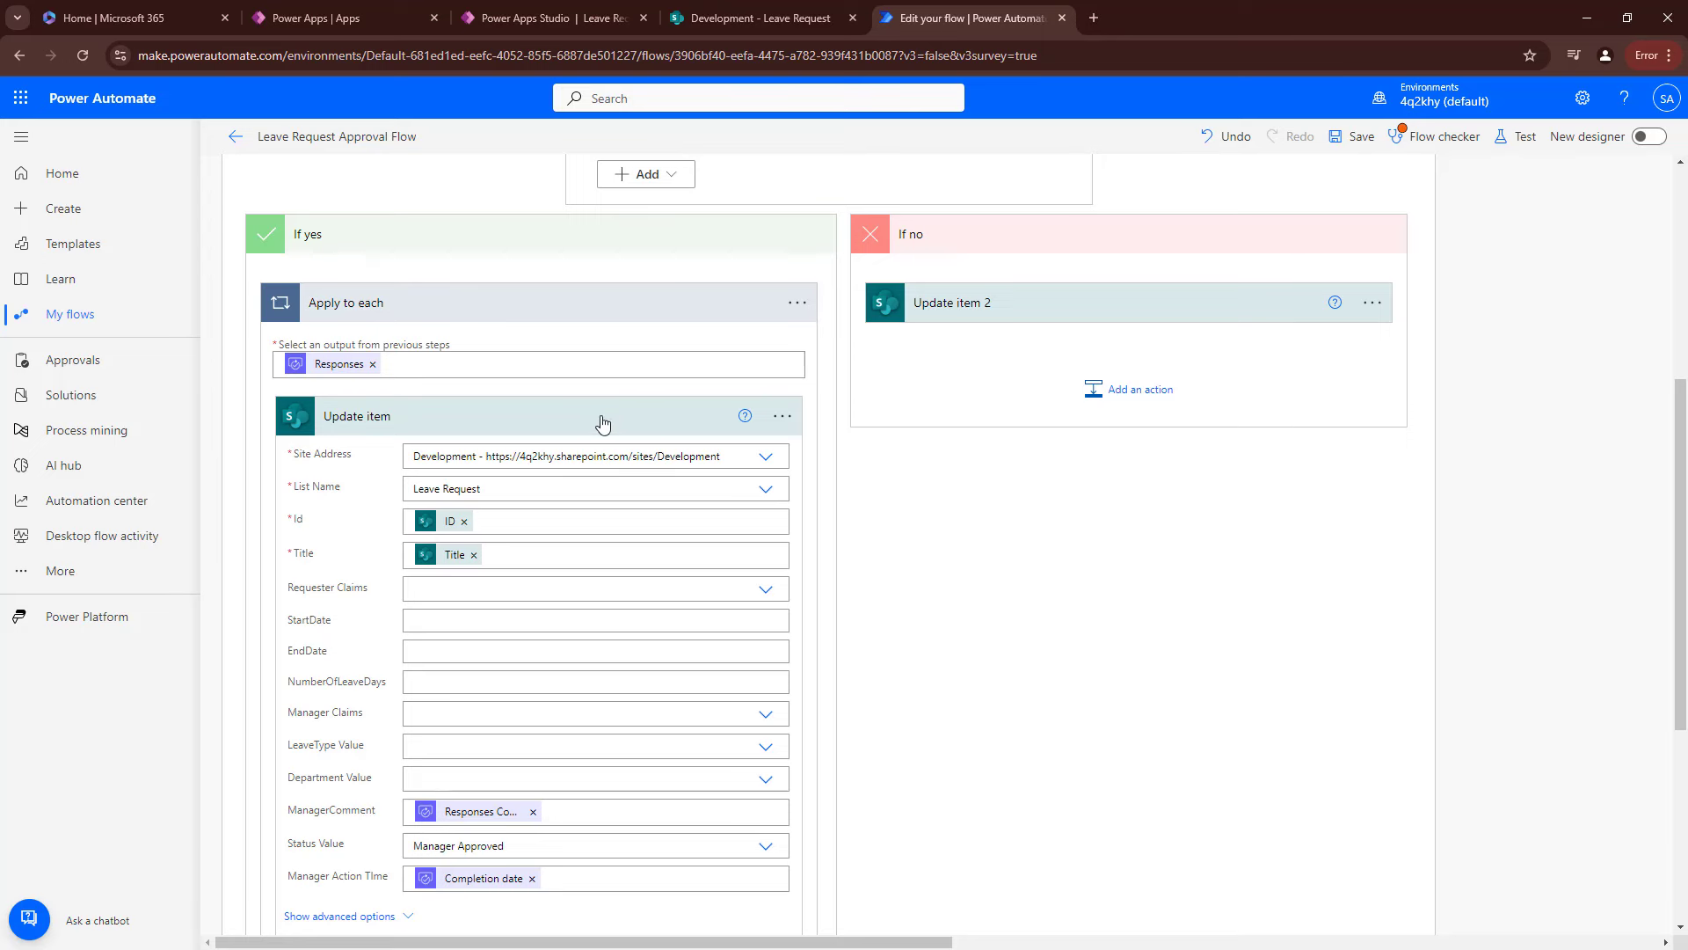
# Search the dynamic content for "comm" and set ManagerComment in the If no branch's Update item 2 to the approval's Responses Comments.
pyautogui.click(1075, 313)
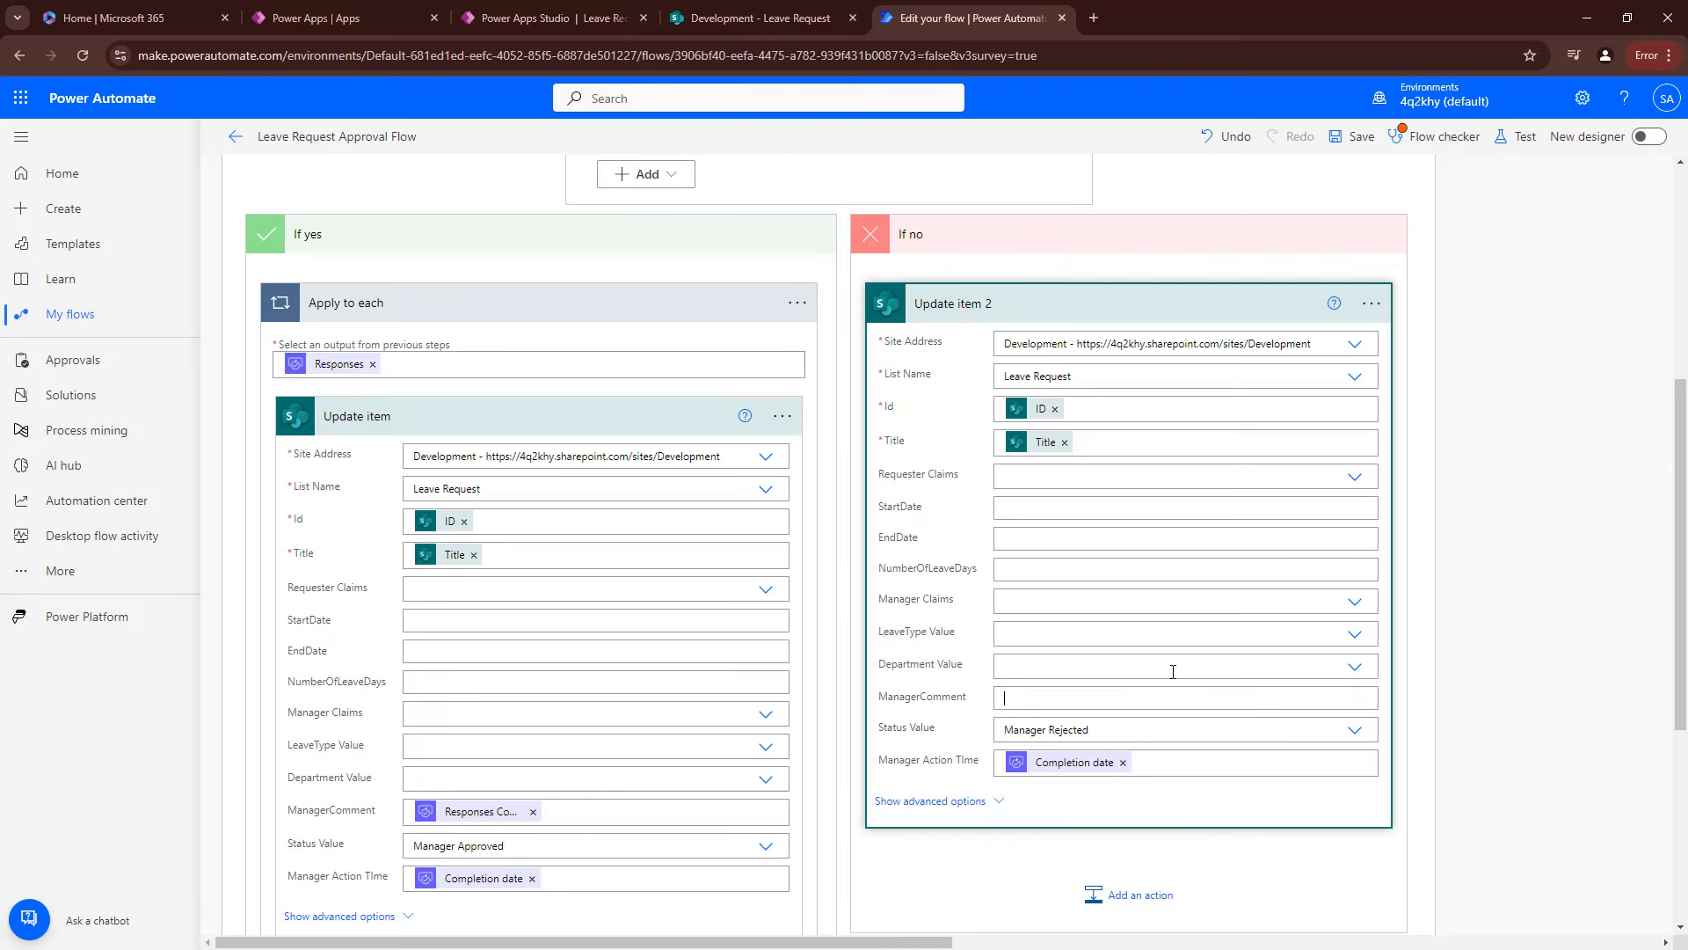
pyautogui.scroll(-5, 1175, 671)
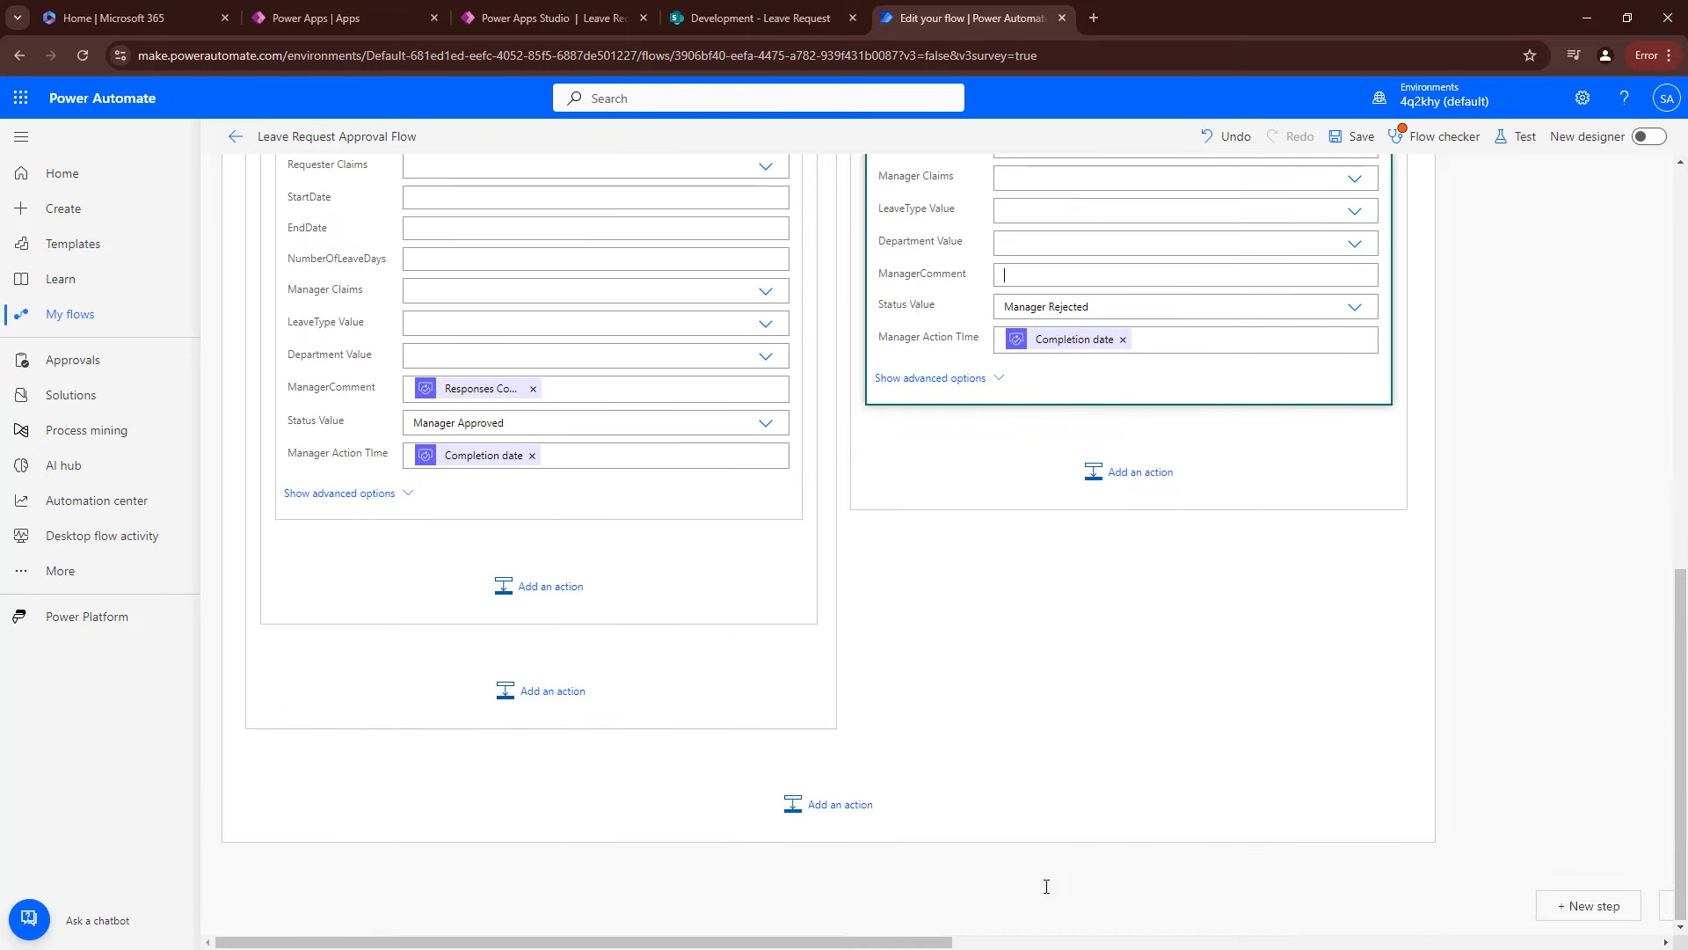
pyautogui.click(1497, 413)
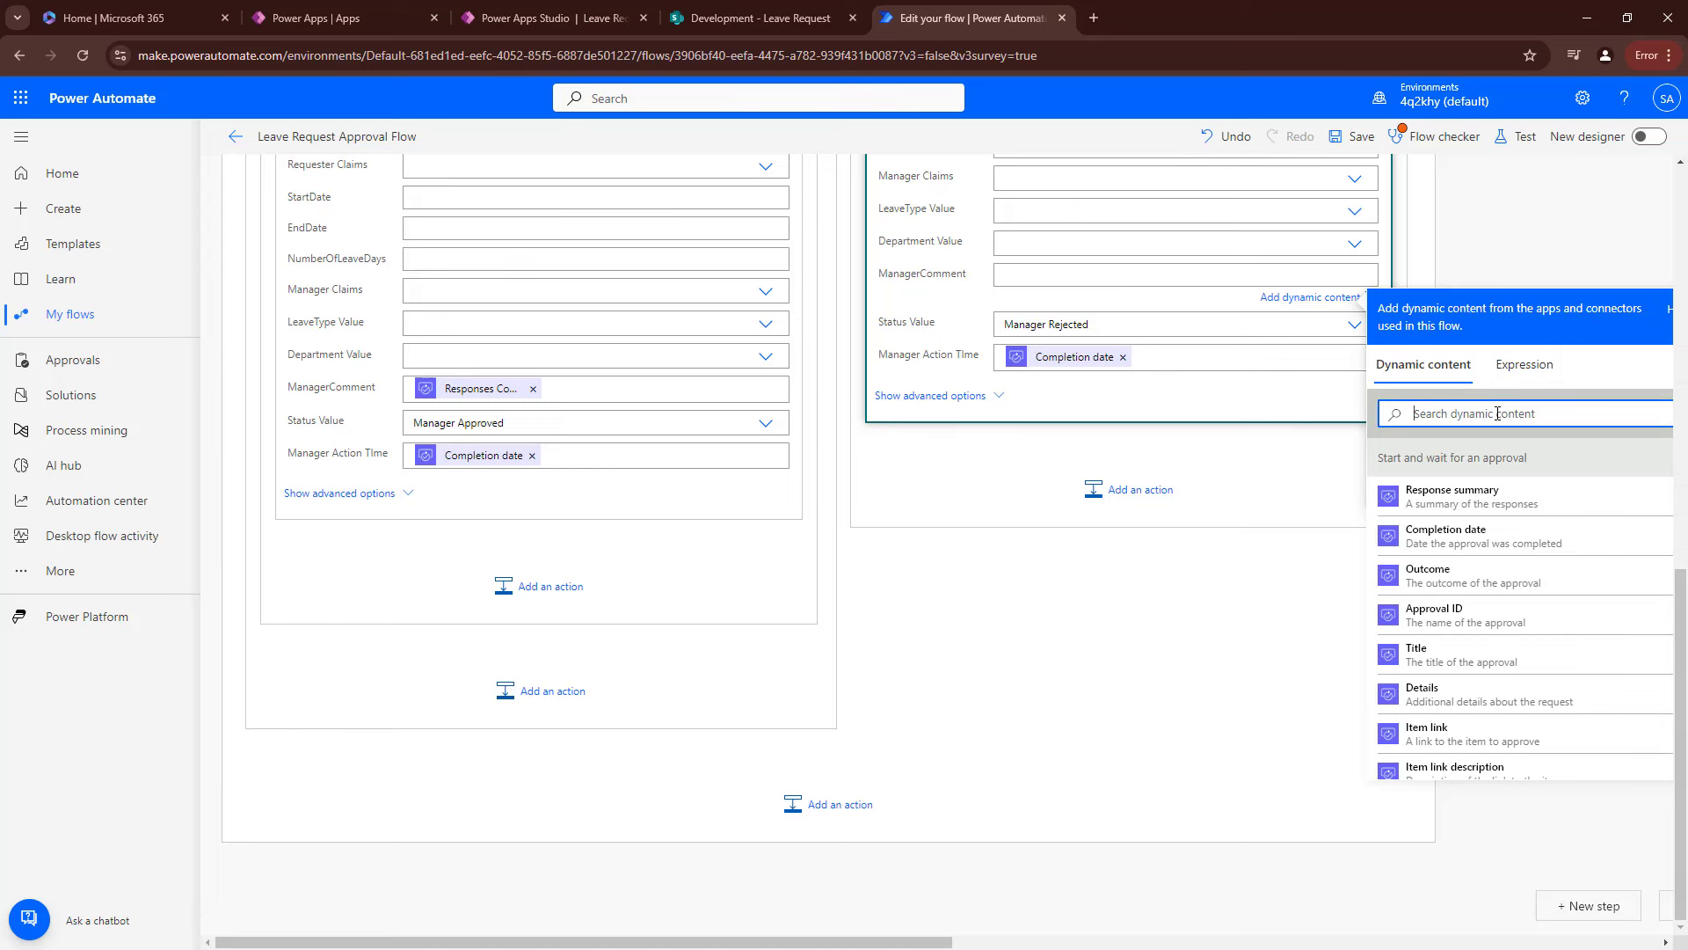
pyautogui.write('comm')
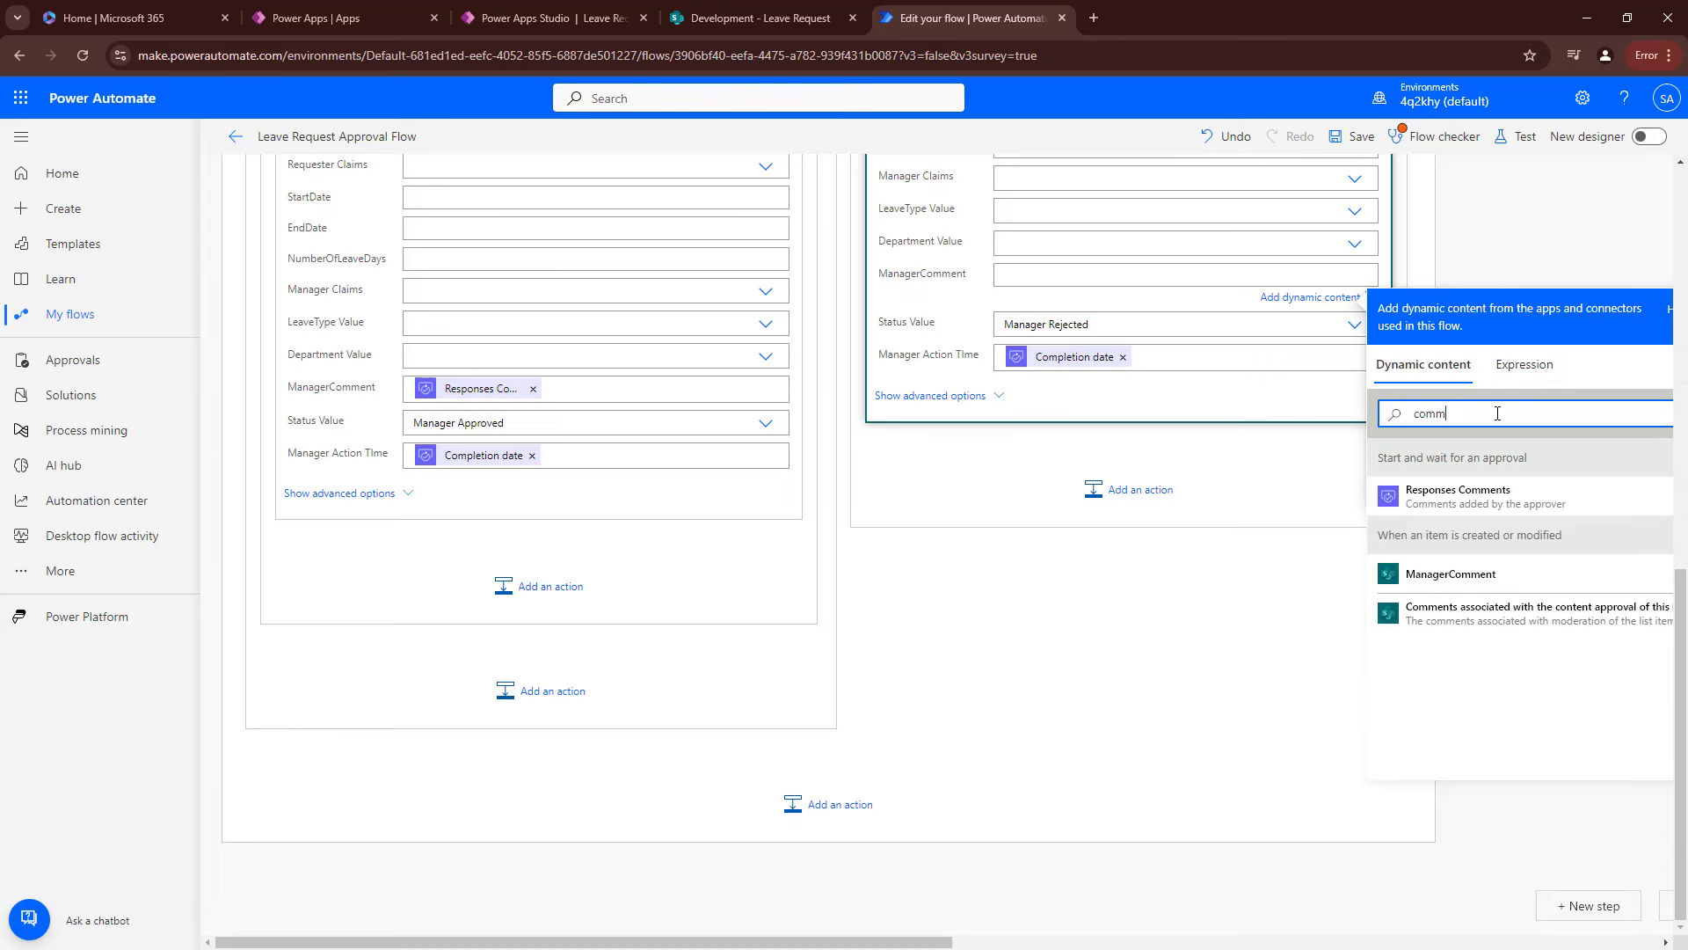
pyautogui.click(1459, 490)
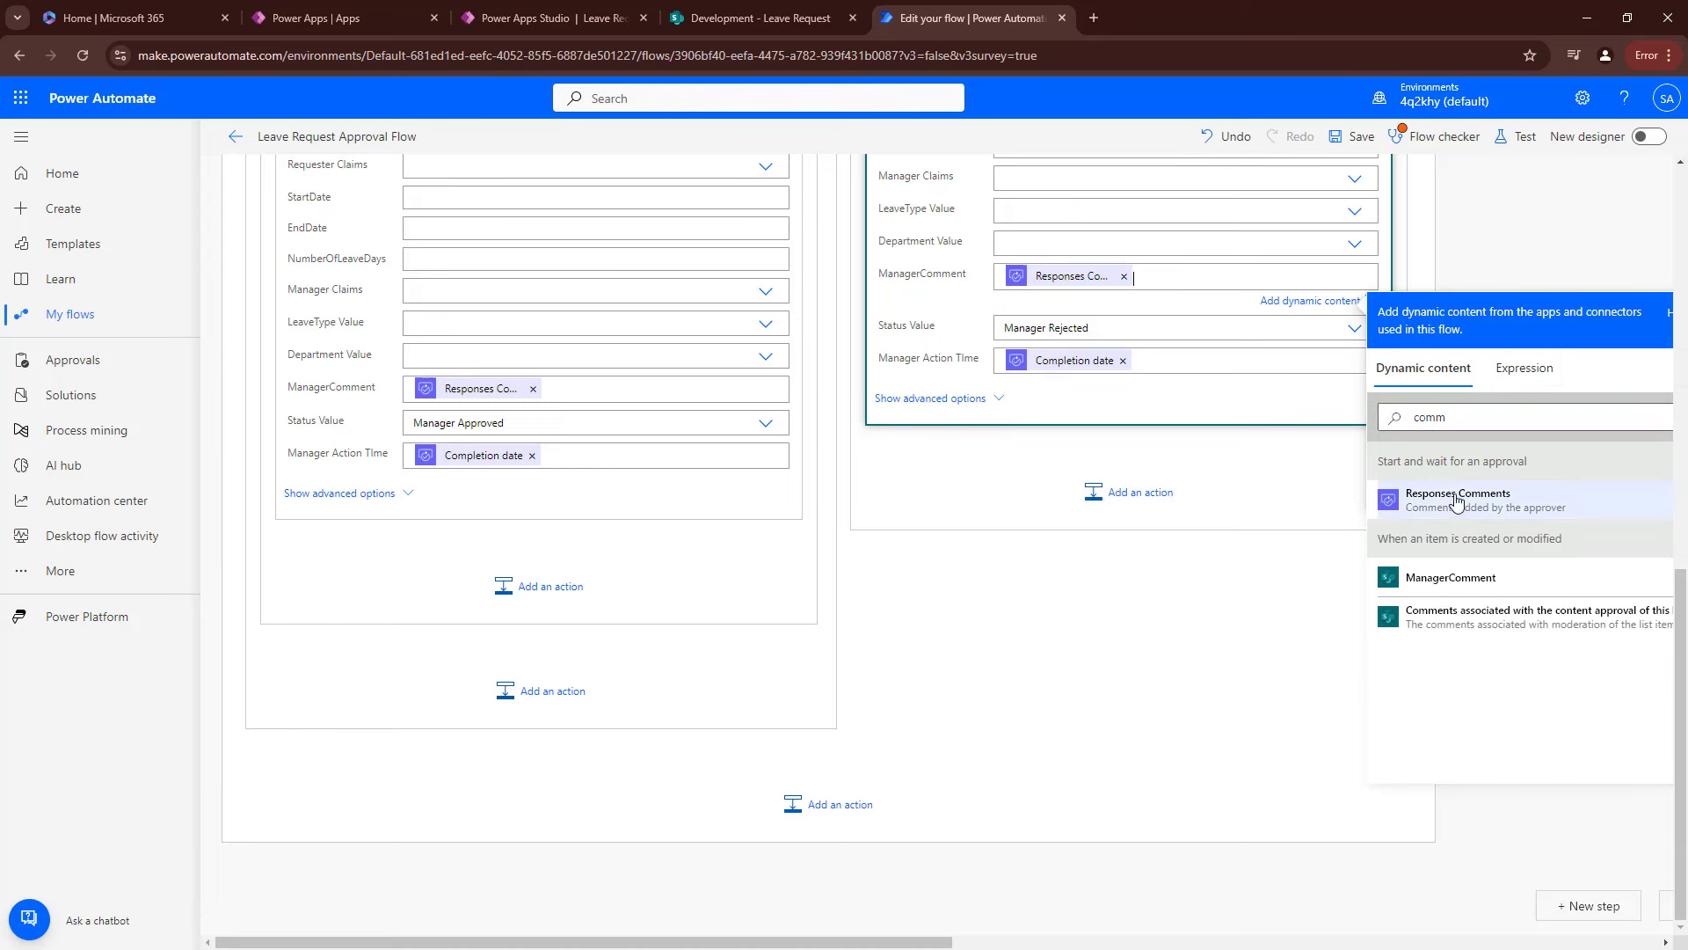
pyautogui.click(1234, 475)
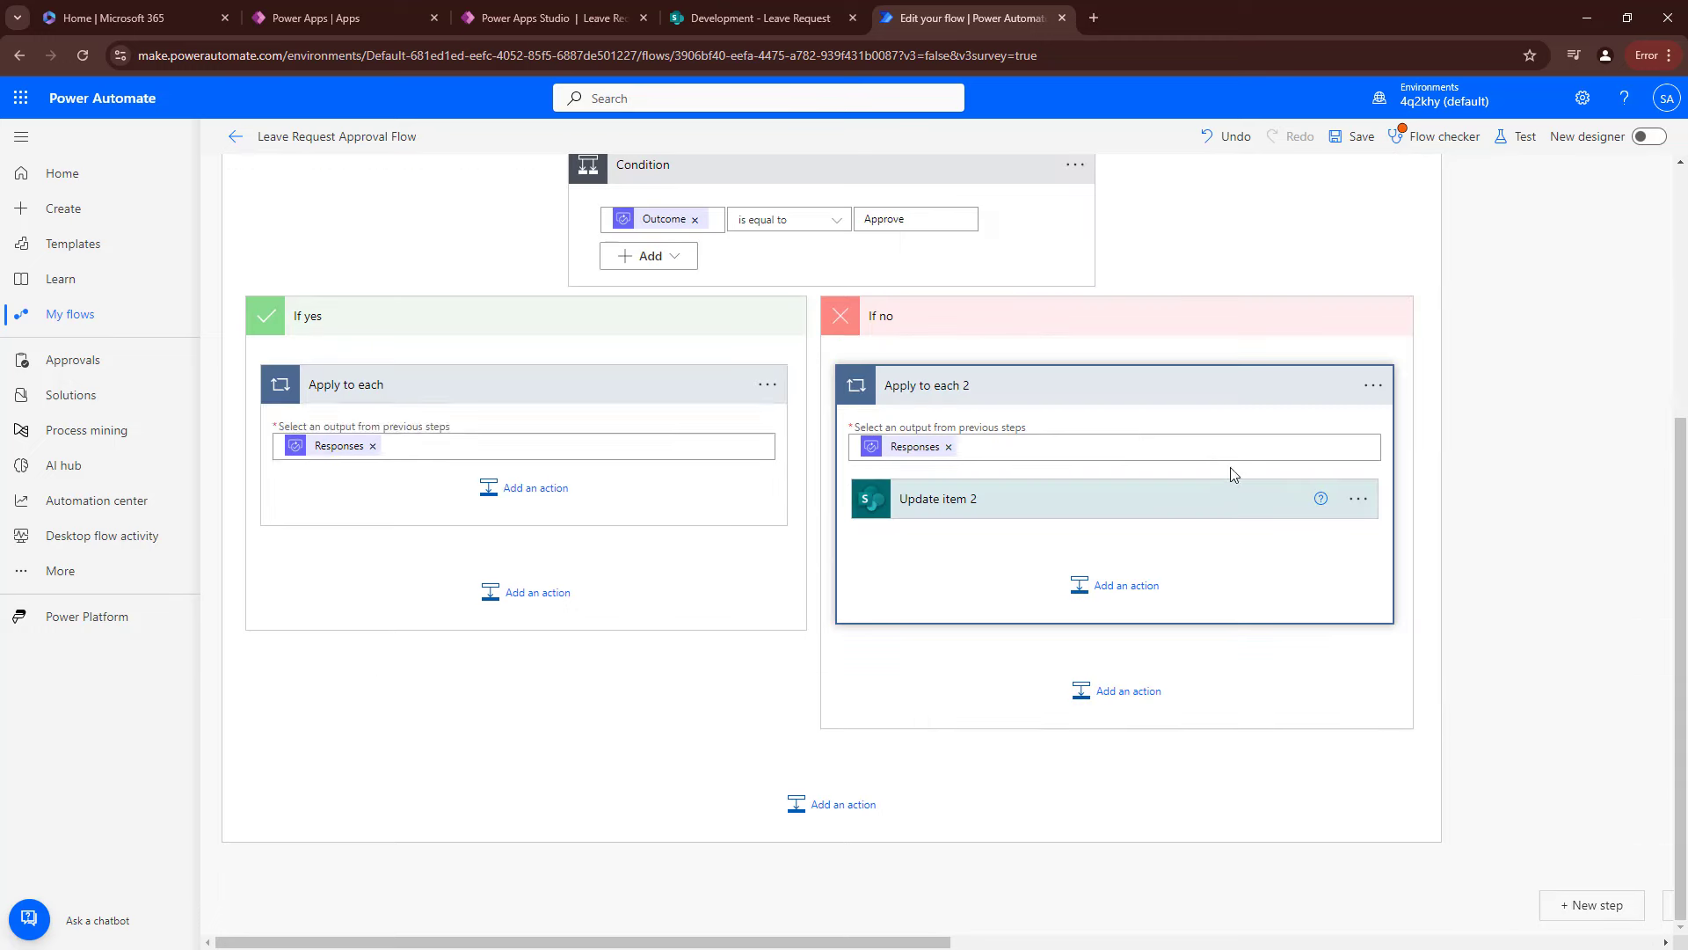
# Review Update item 2 inside the Apply to each 2 loop, and collapse the loop and the Condition.
pyautogui.click(1042, 507)
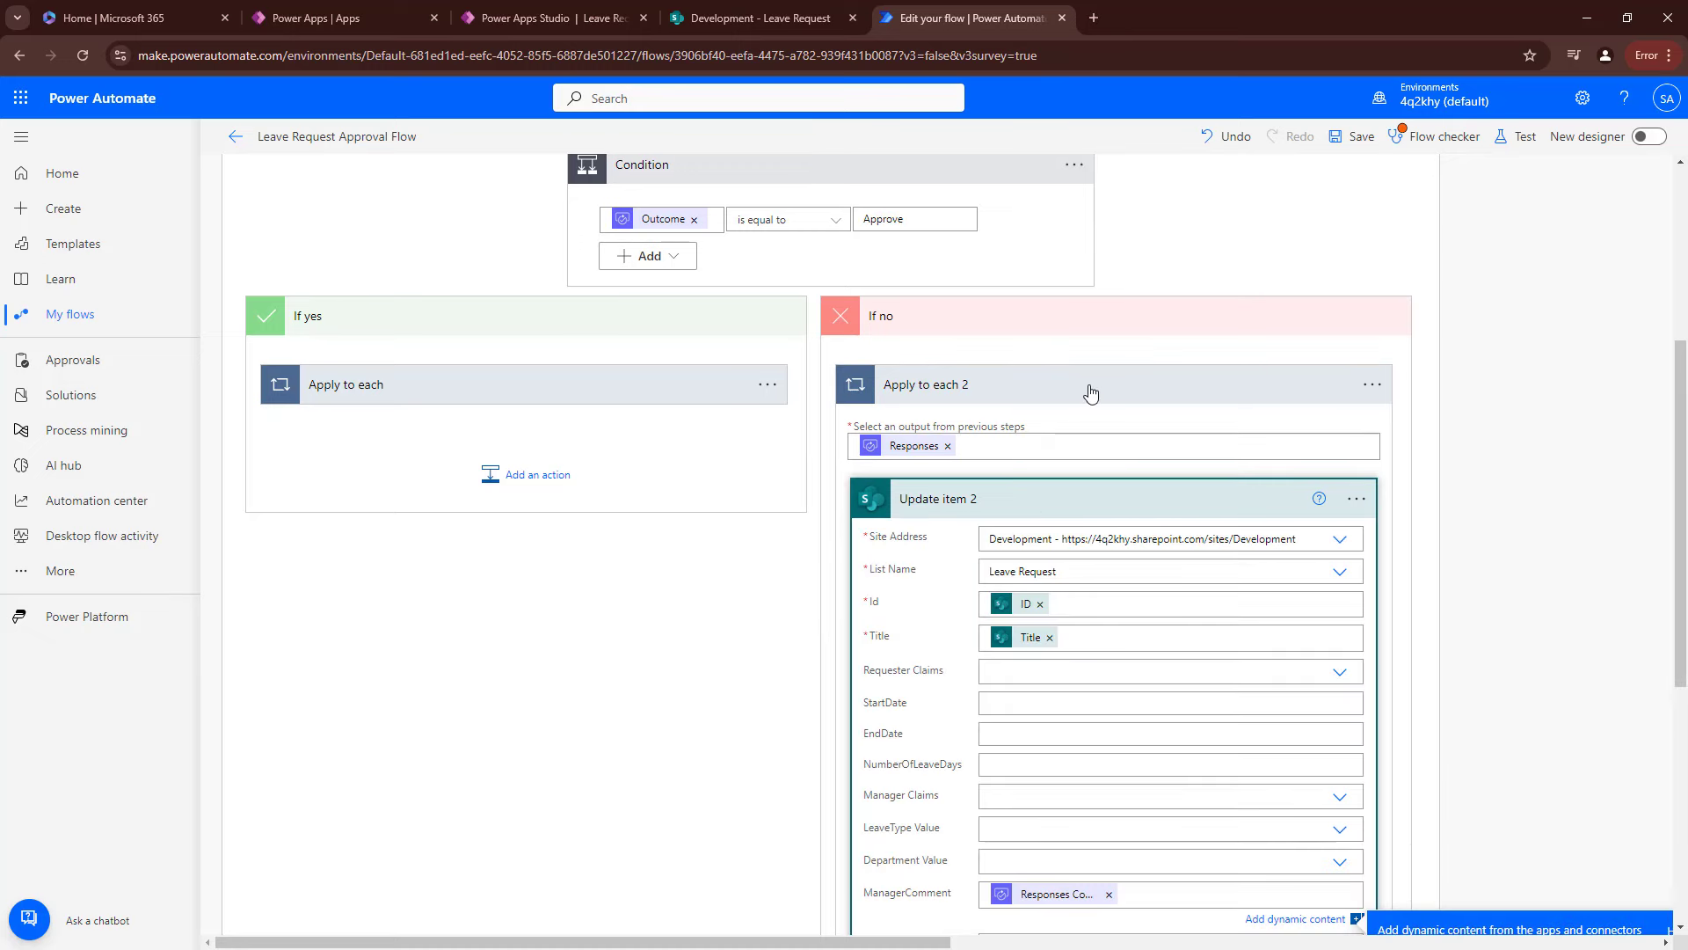
pyautogui.click(980, 389)
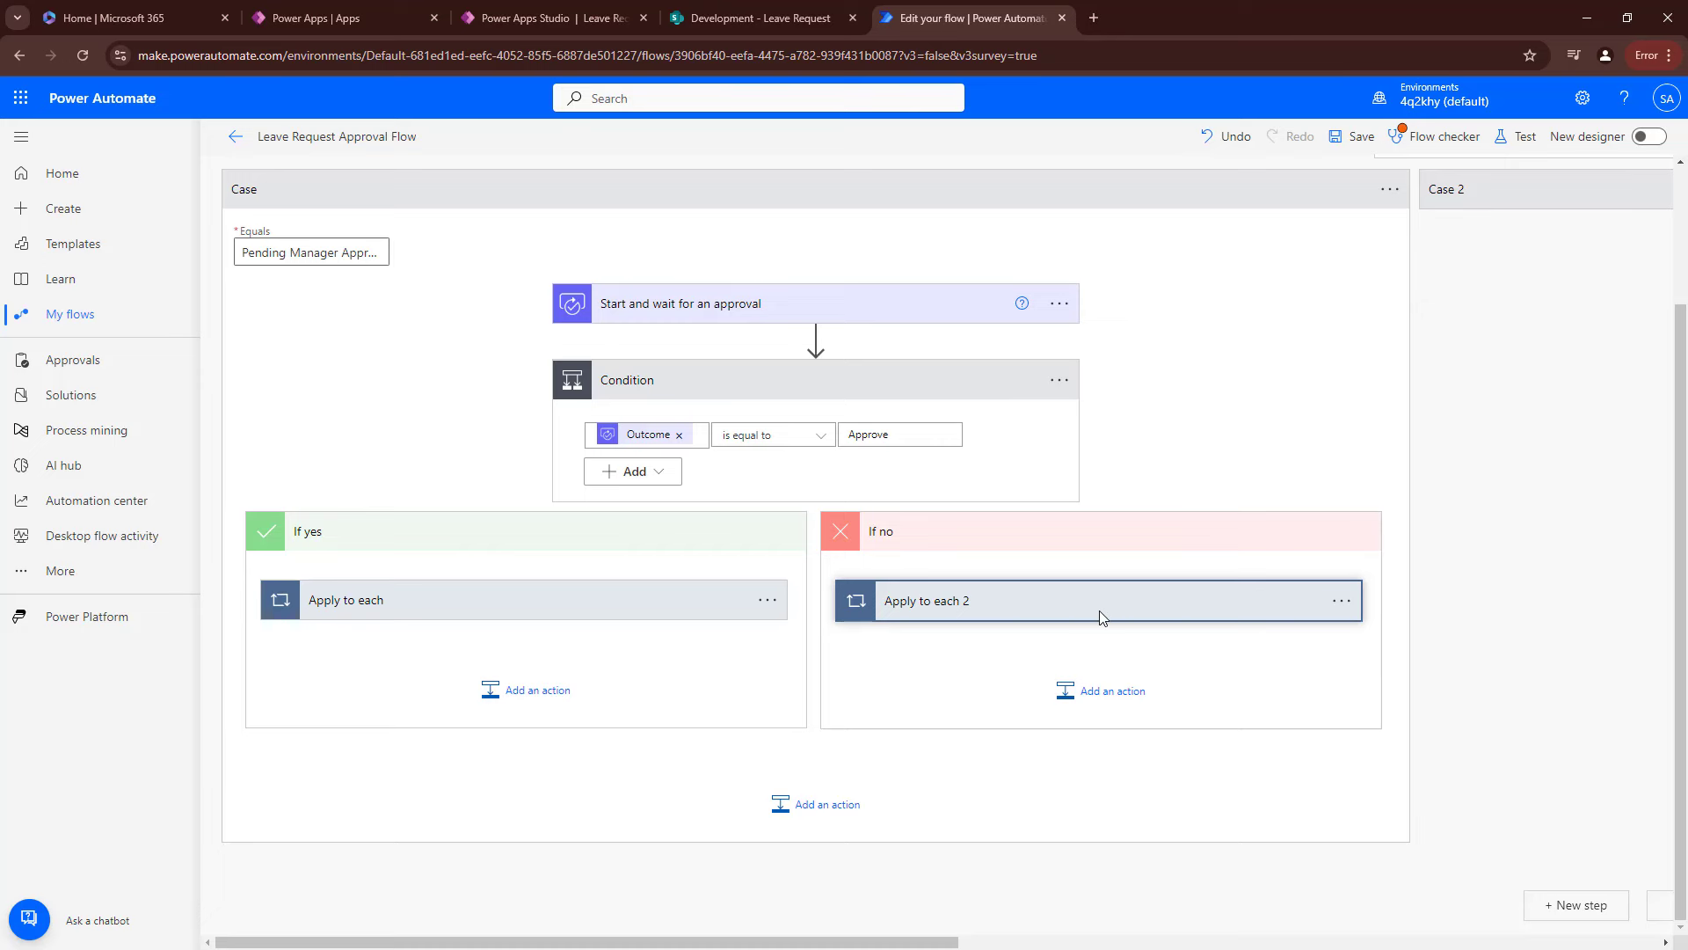
pyautogui.click(1101, 617)
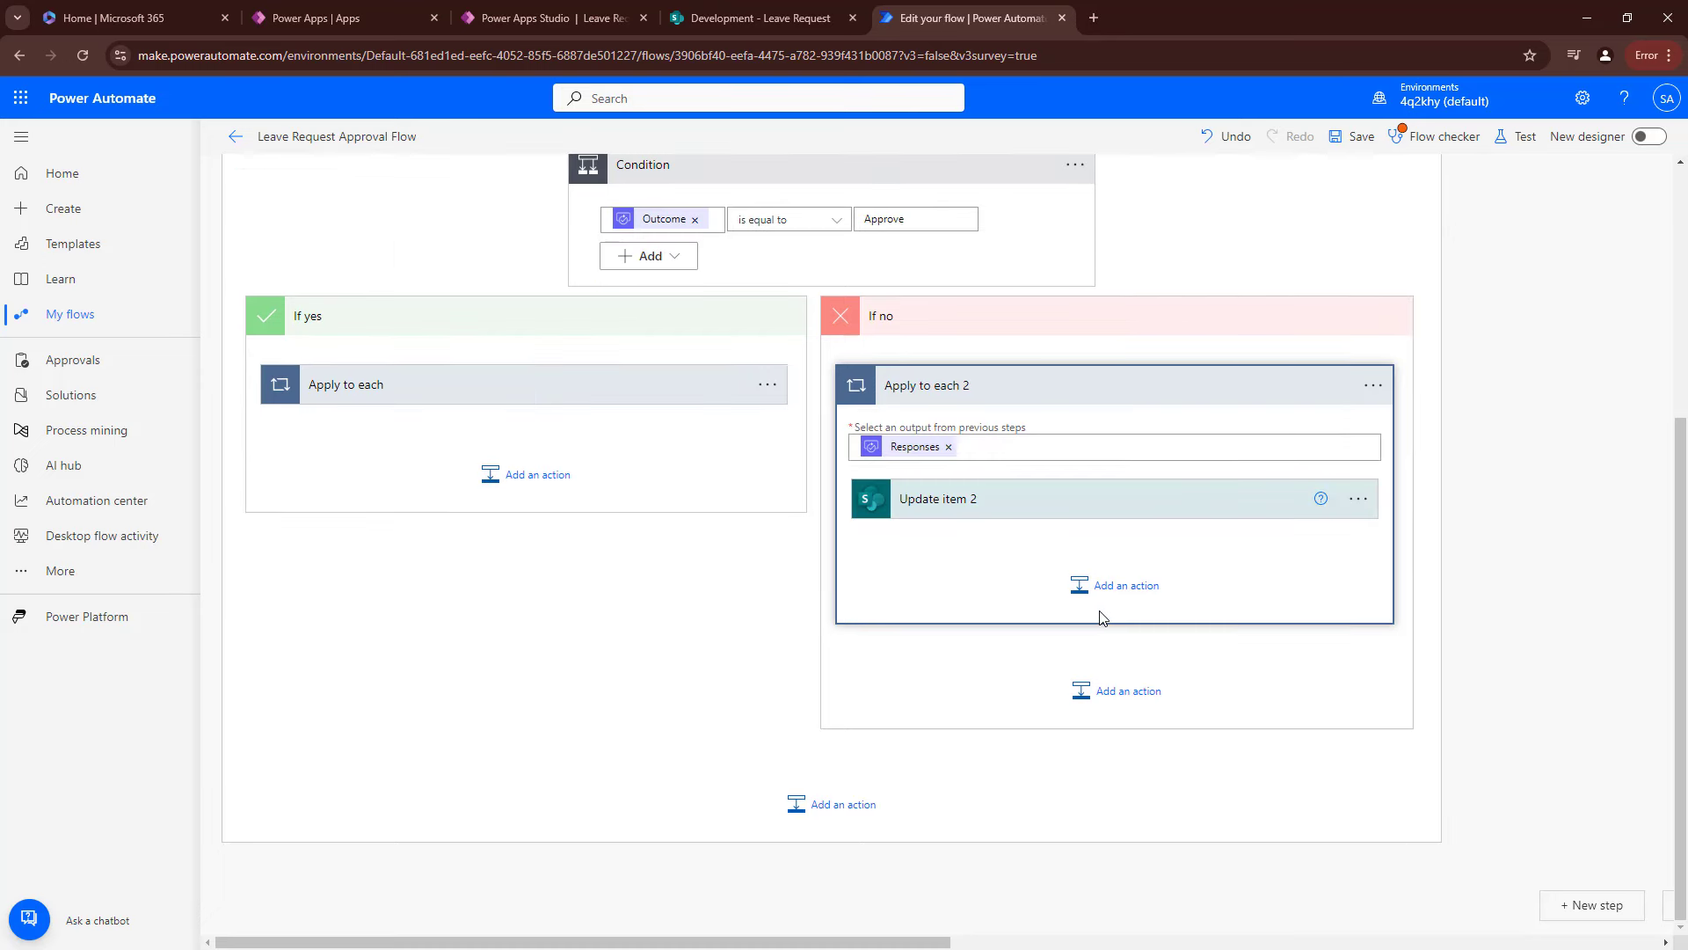
pyautogui.click(1132, 393)
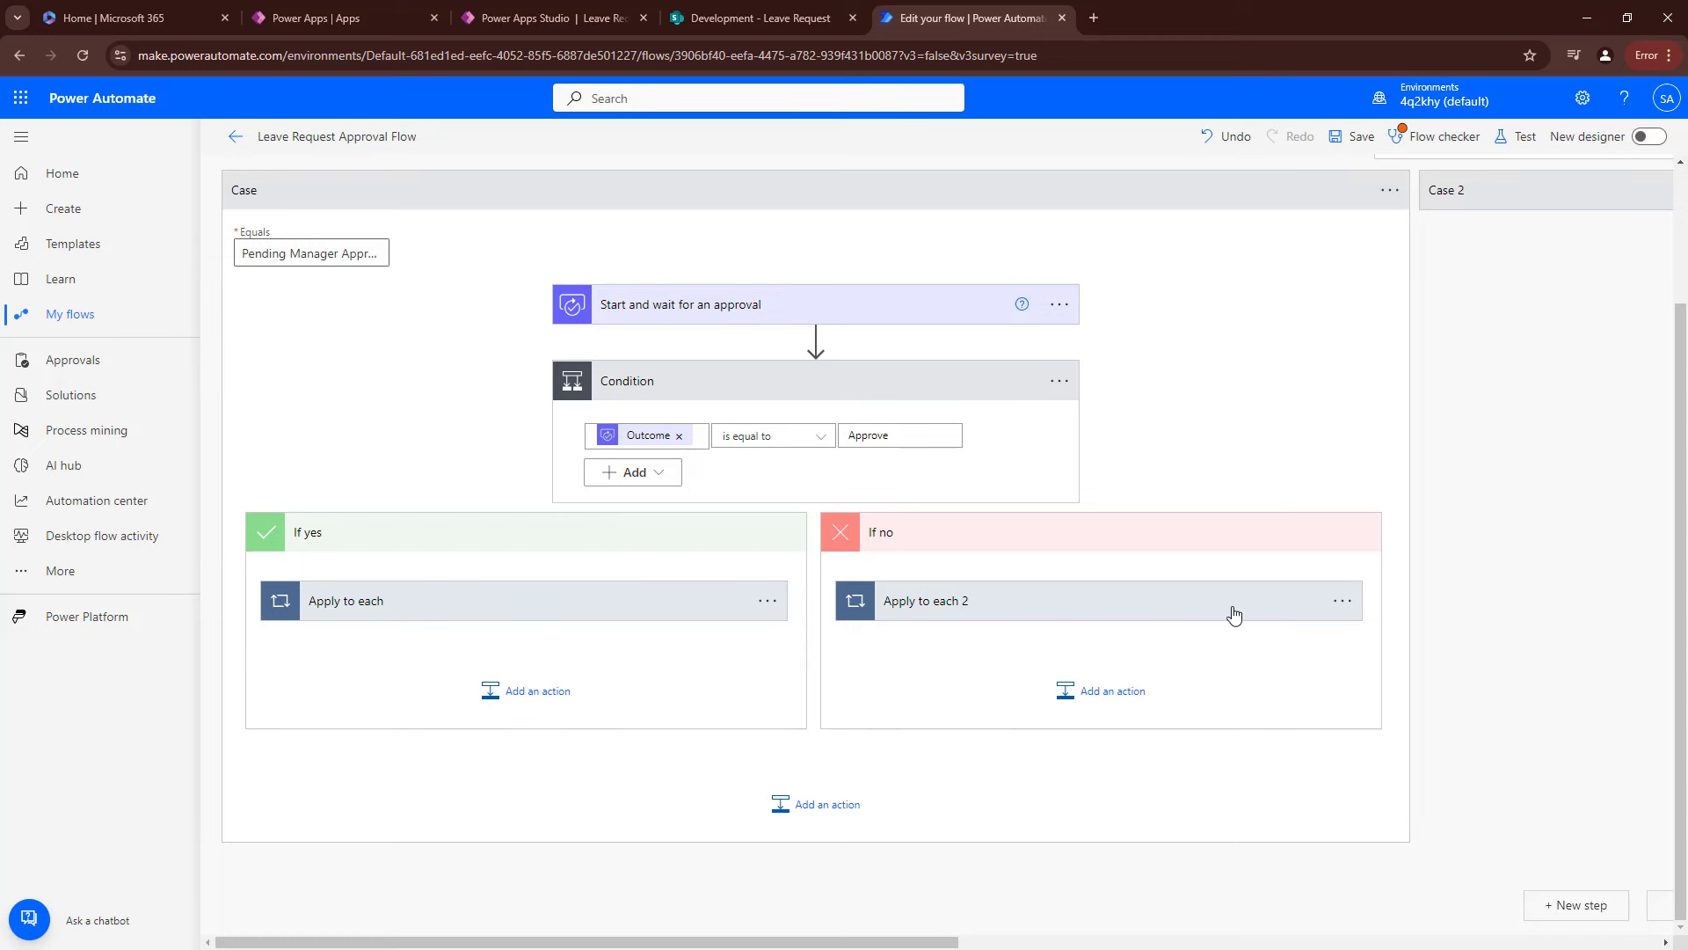
pyautogui.click(942, 384)
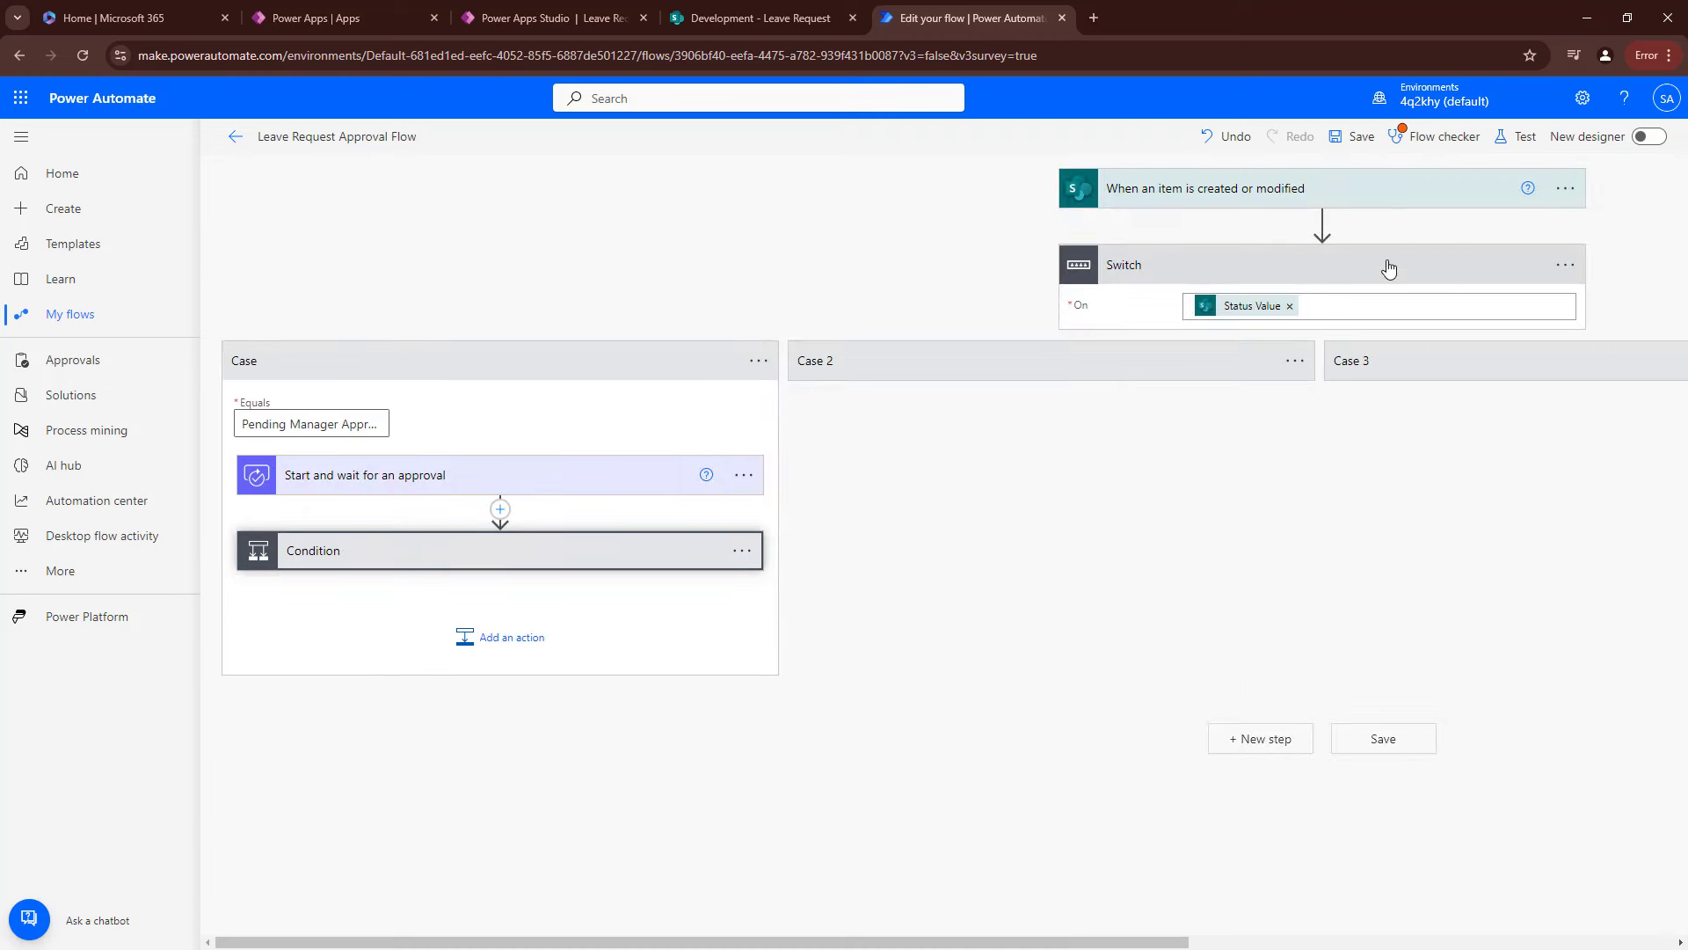
# Add an Office 365 Outlook Send an email (V2) action to Case 2, the Manager Approved case.
pyautogui.click(1119, 380)
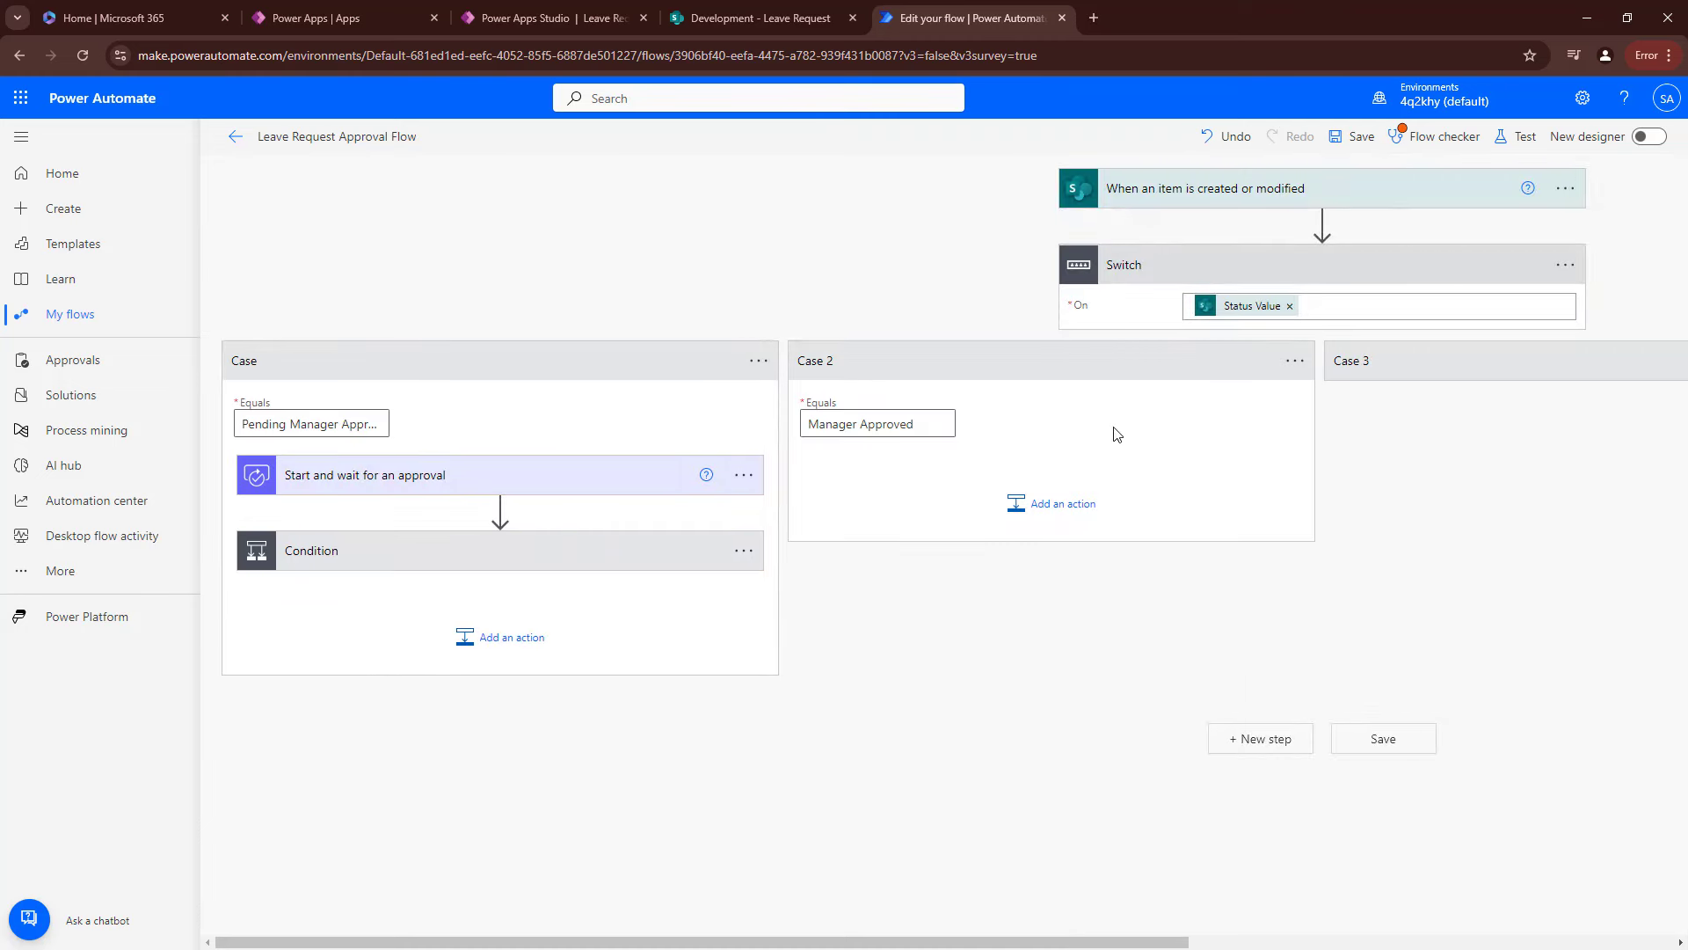
pyautogui.click(1032, 516)
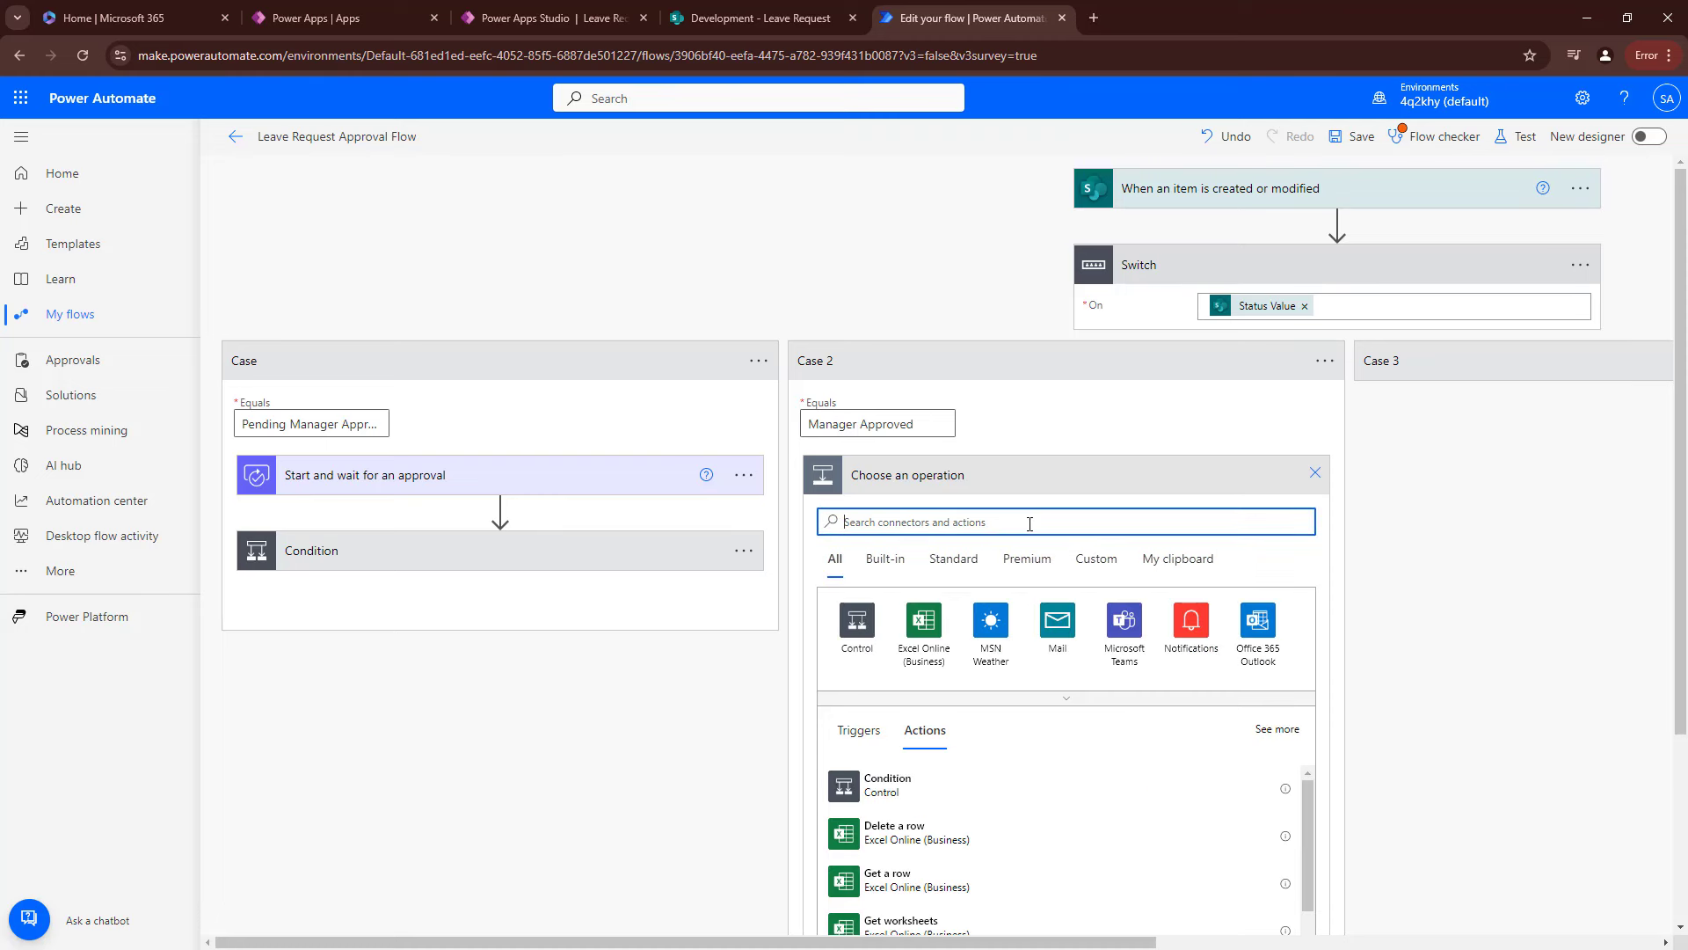
pyautogui.click(1257, 623)
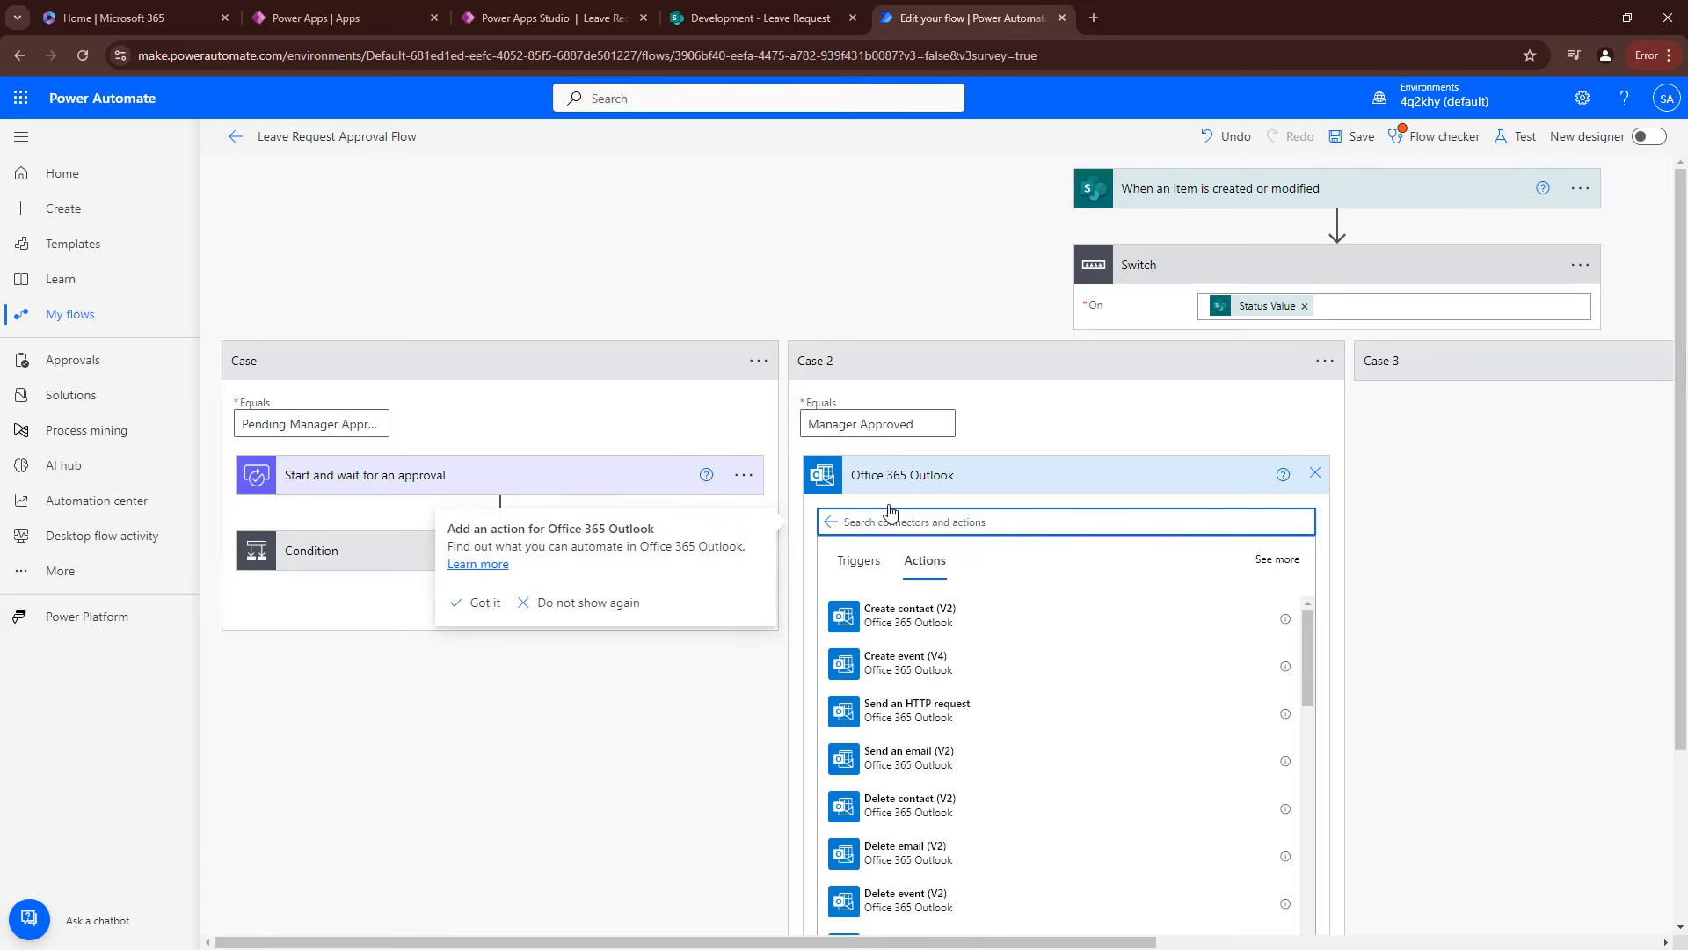
pyautogui.click(936, 767)
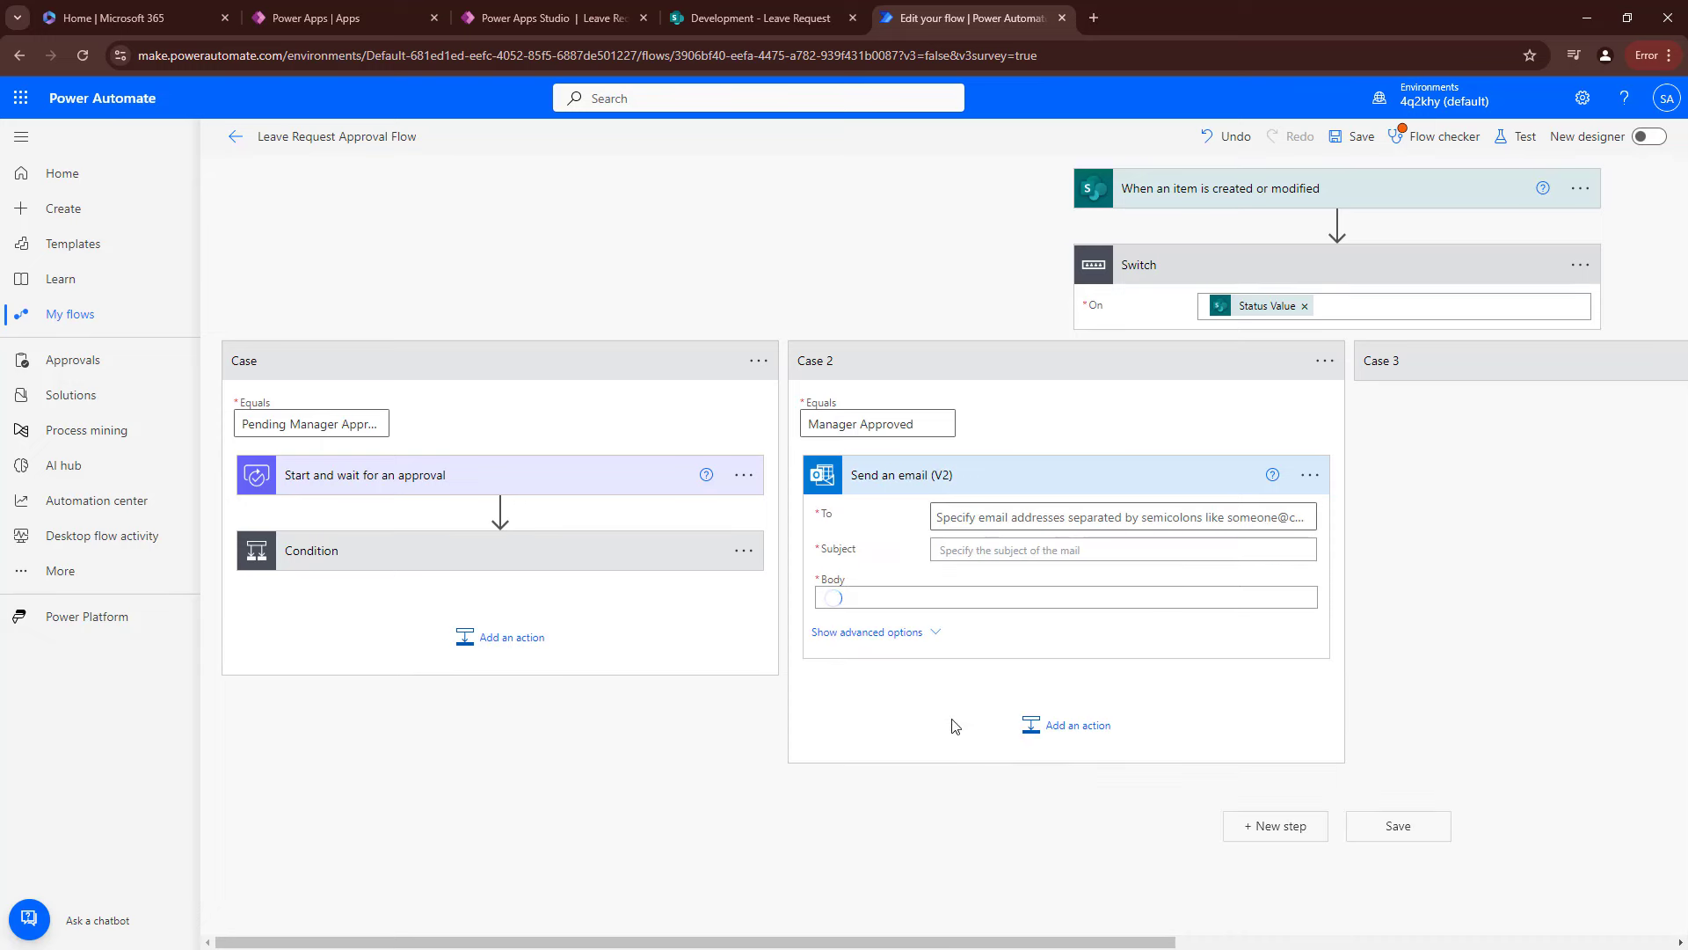
# Address the email to the Requester Email dynamic content and set its subject to "Leave Request Approved".
pyautogui.click(1047, 519)
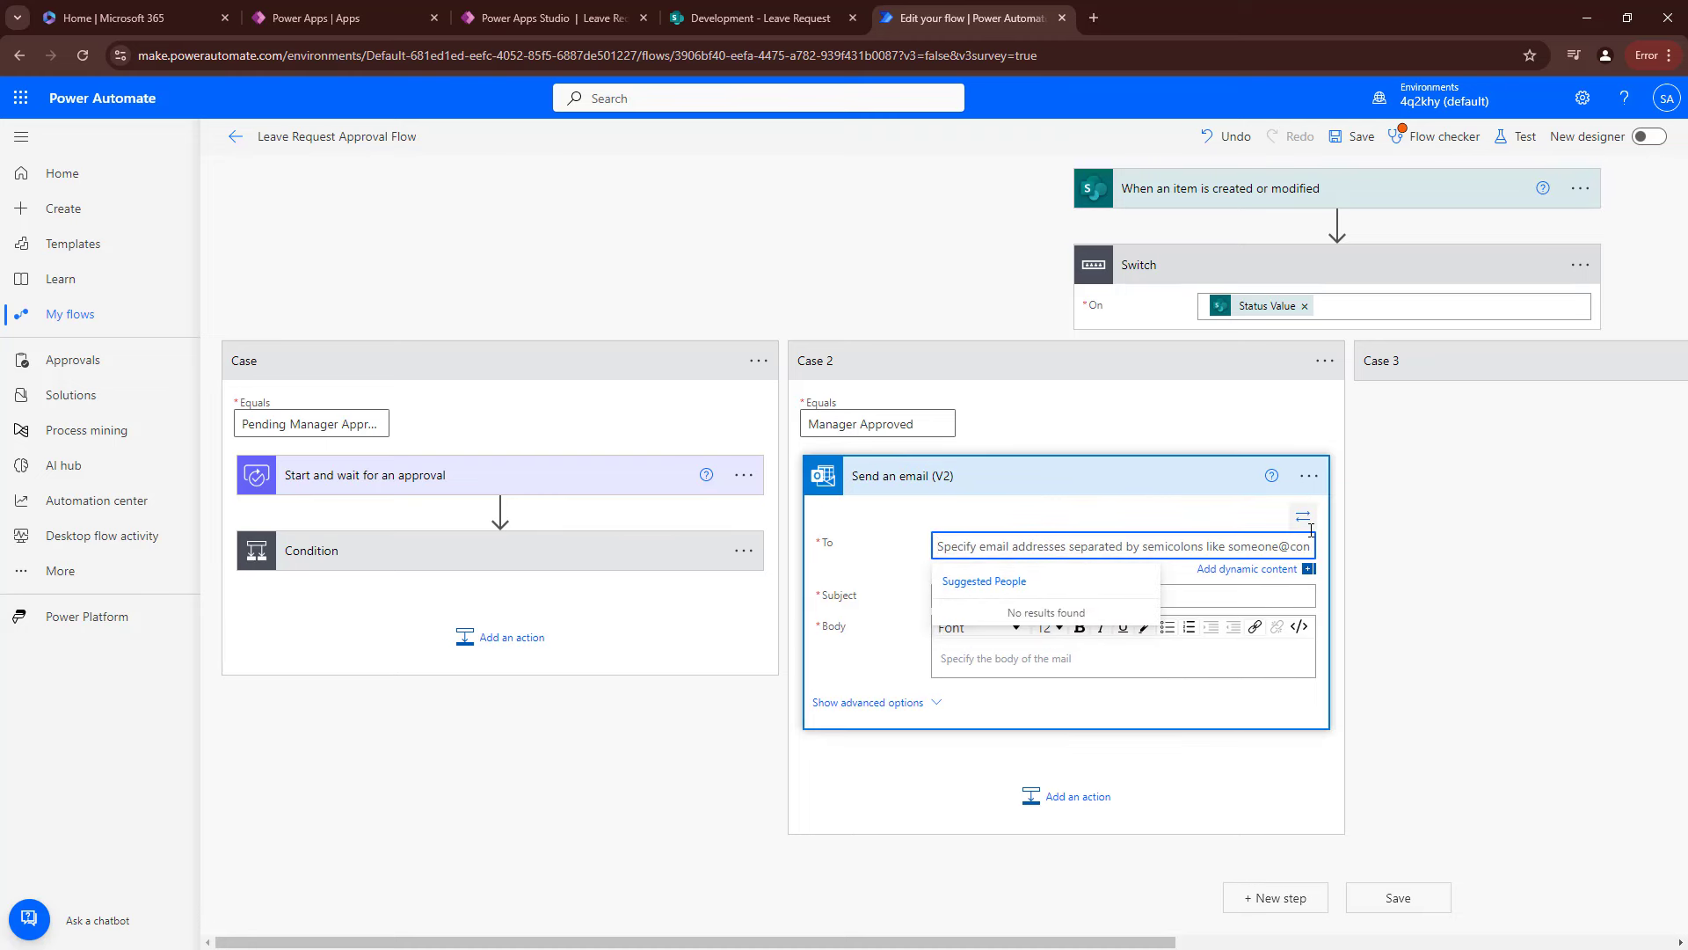
pyautogui.click(1249, 570)
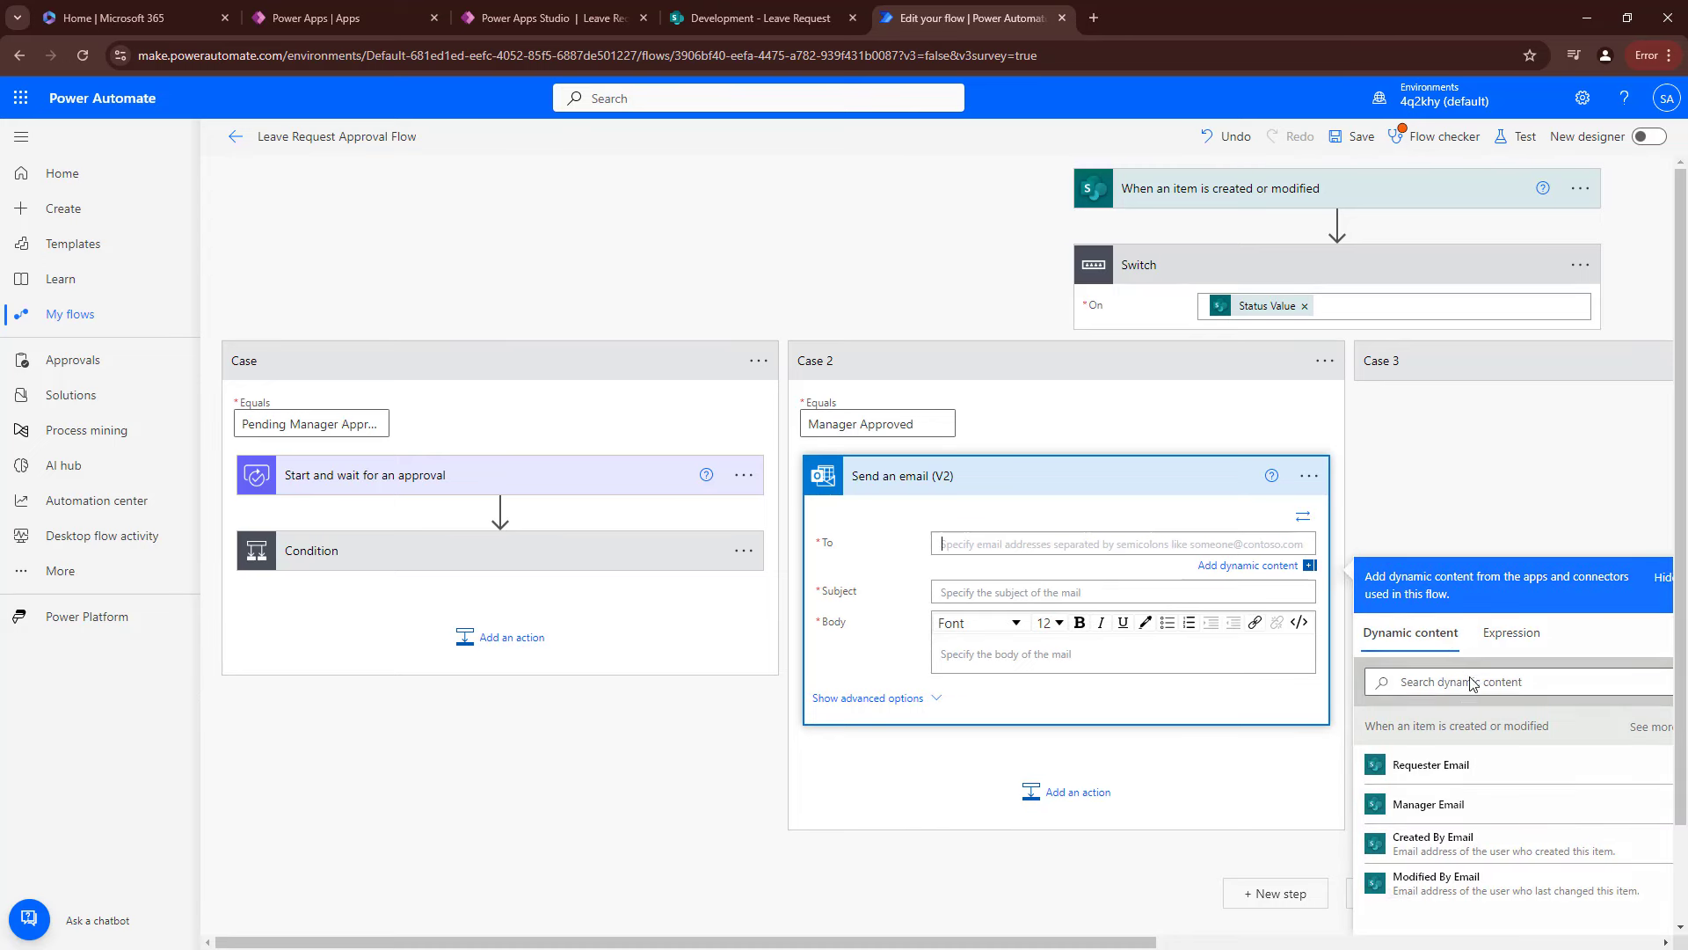
pyautogui.click(1458, 766)
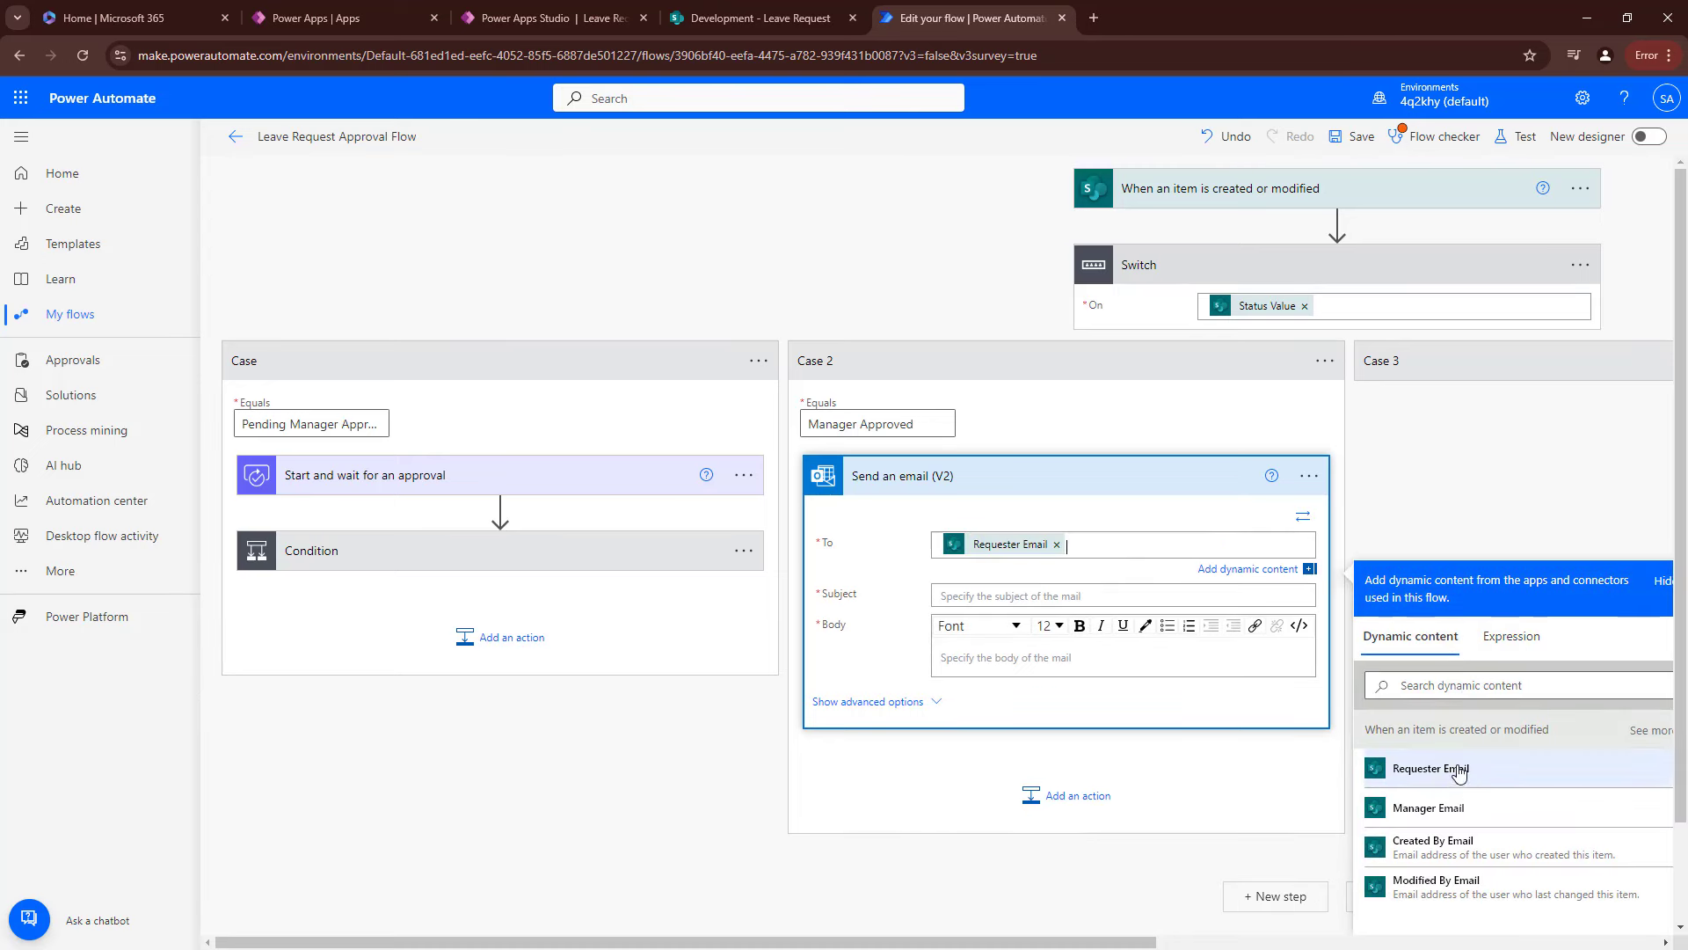
pyautogui.click(1041, 597)
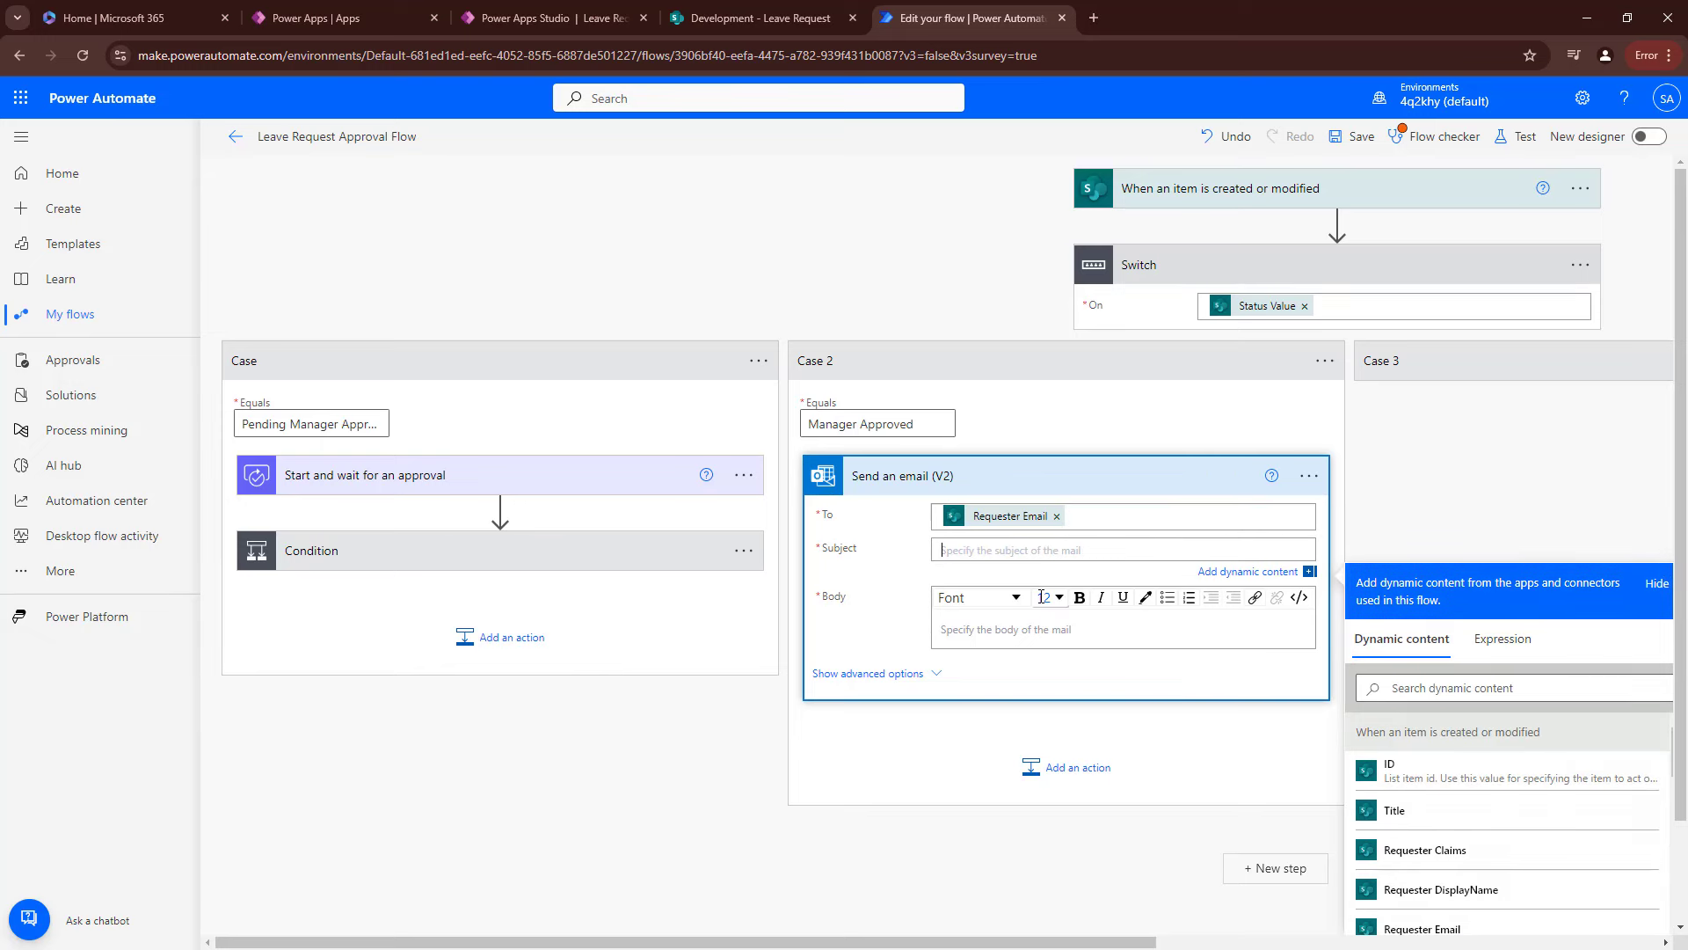
pyautogui.write('Lea')
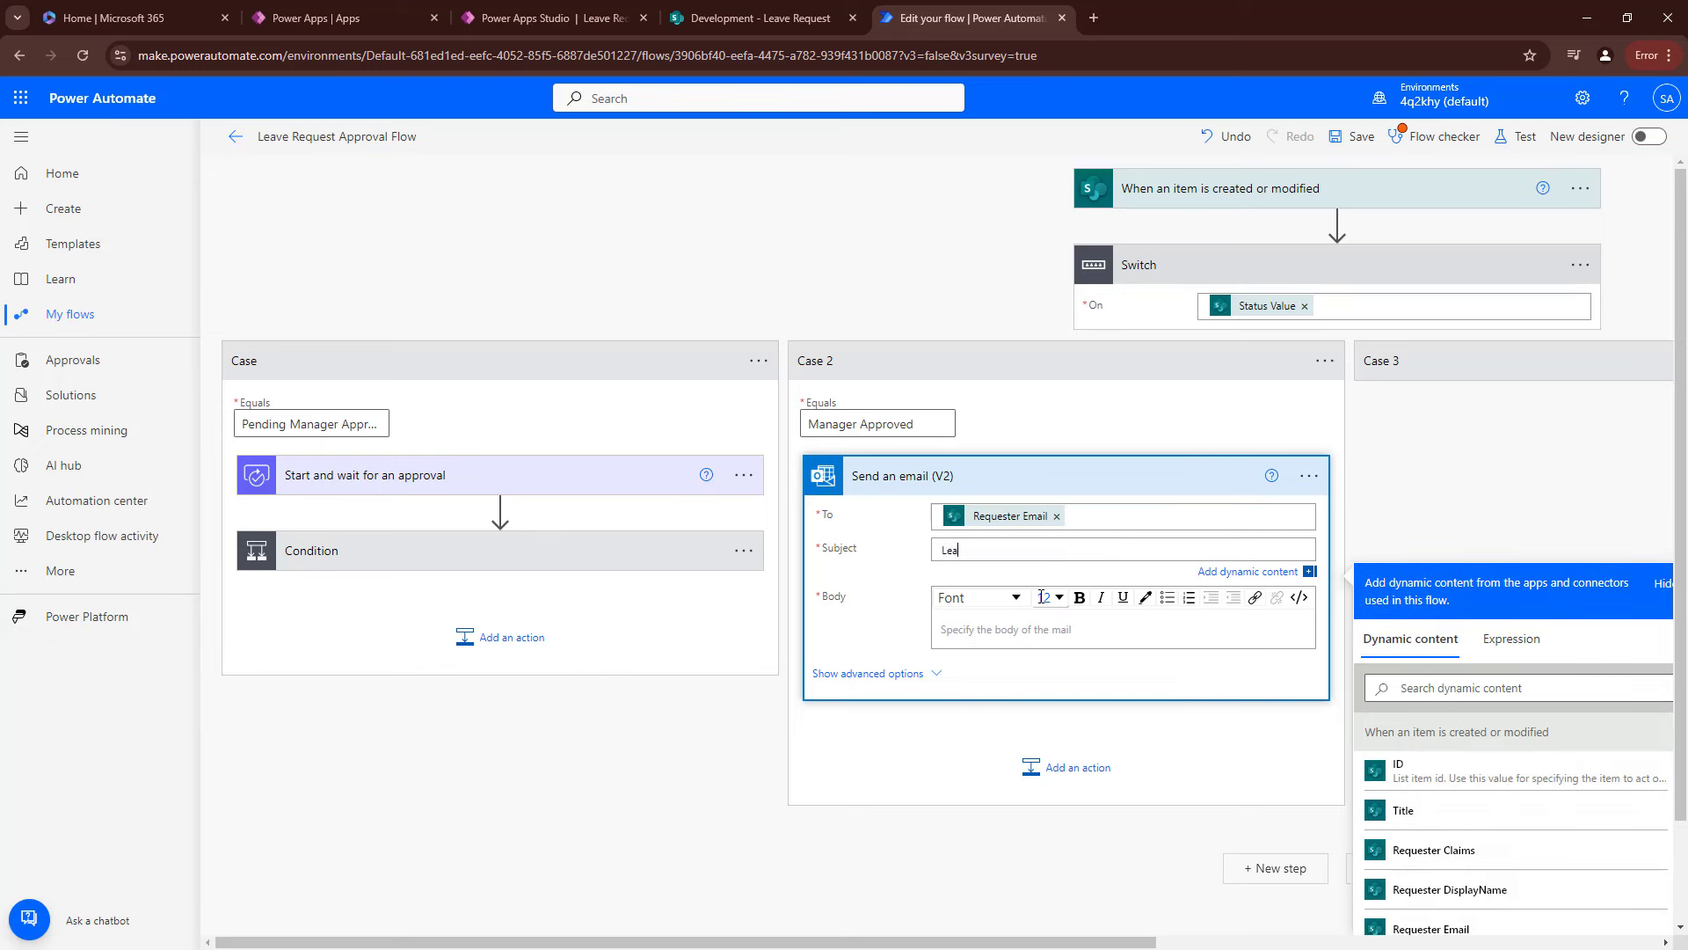
pyautogui.write('ve Request Approved')
# Start the email body with the greeting "Hi", the Requester DisplayName dynamic content and a comma, followed by a new line.
pyautogui.click(1037, 628)
pyautogui.write('Hi')
pyautogui.click(1477, 757)
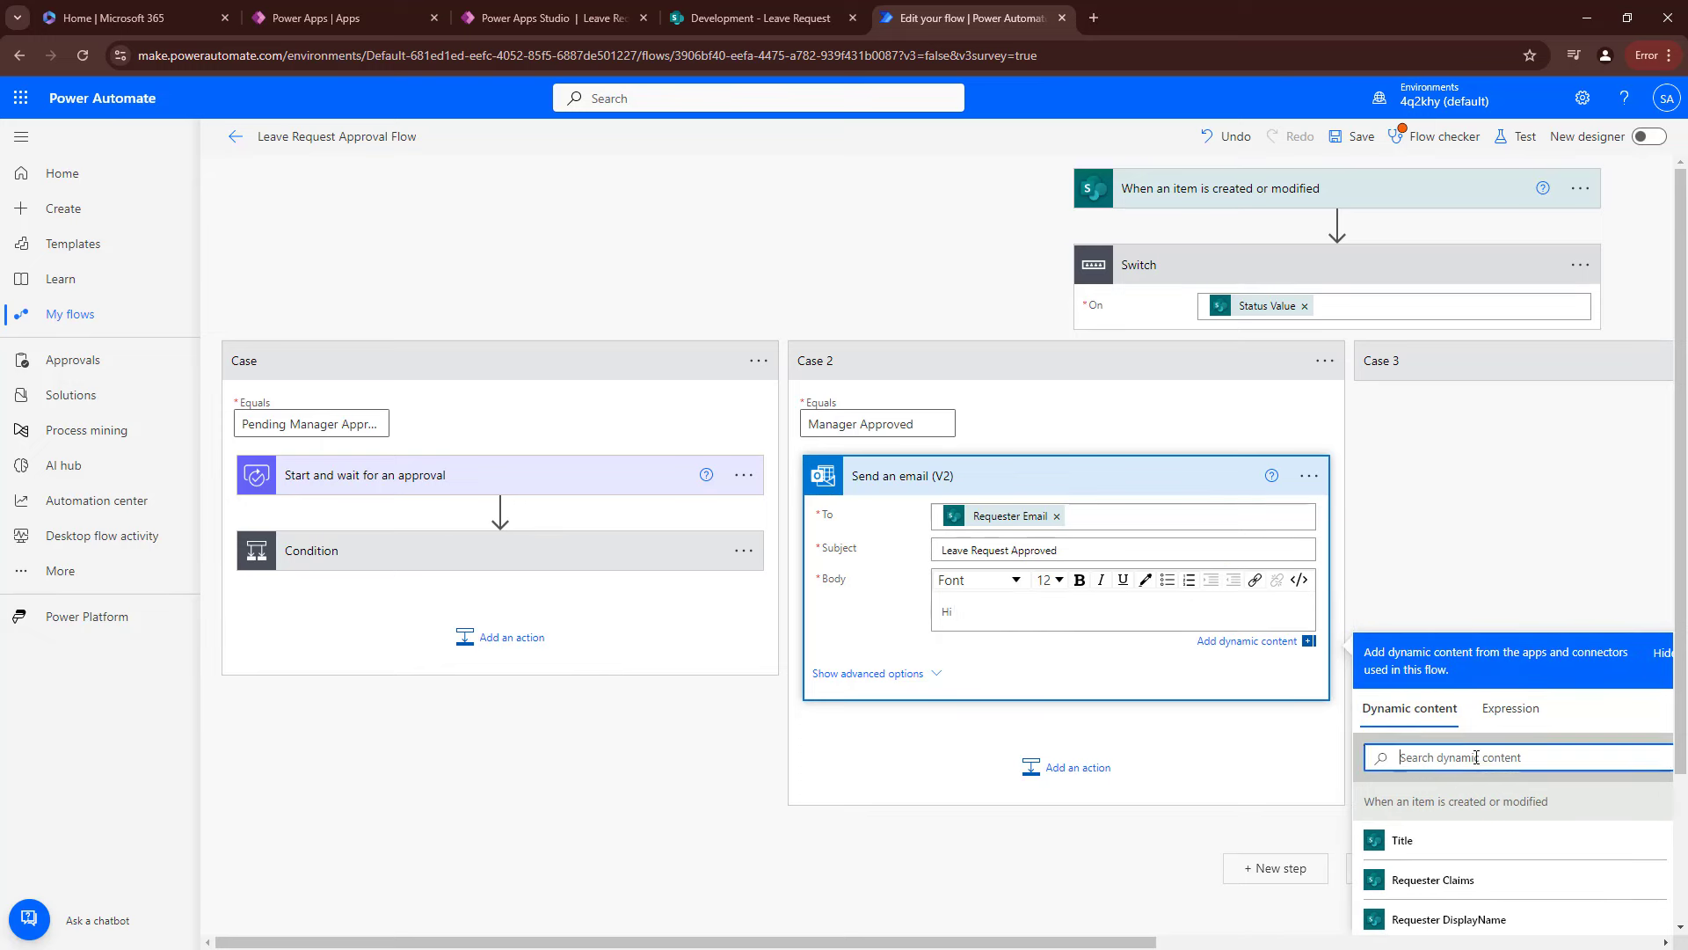
pyautogui.click(1447, 919)
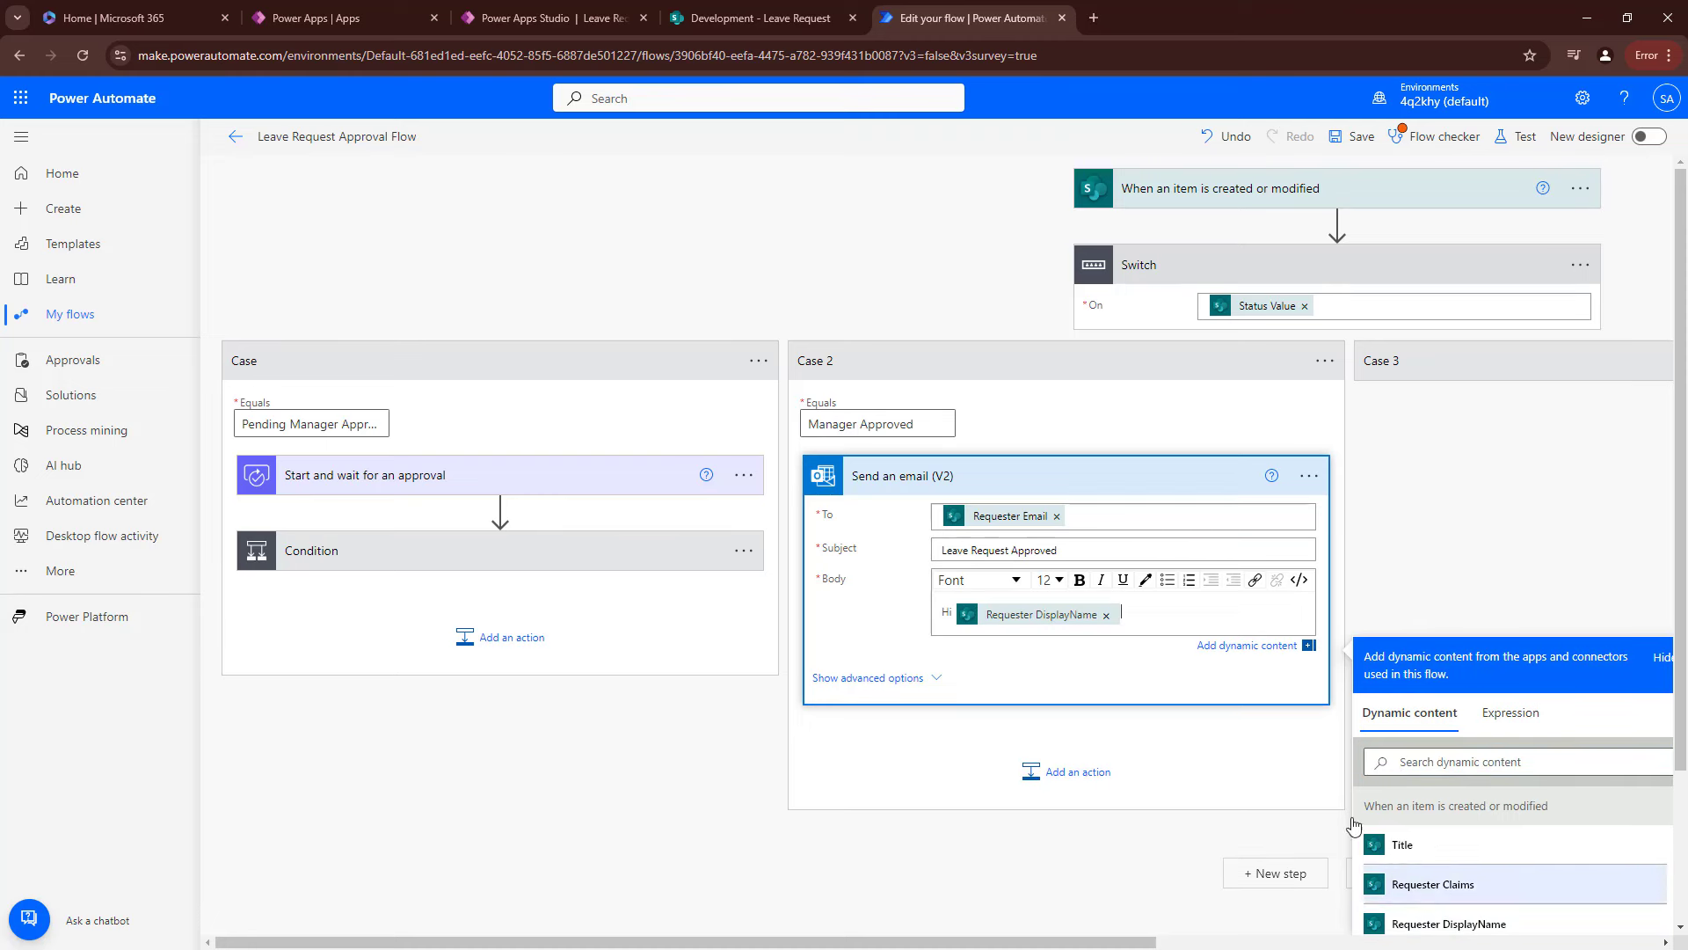
pyautogui.click(1143, 616)
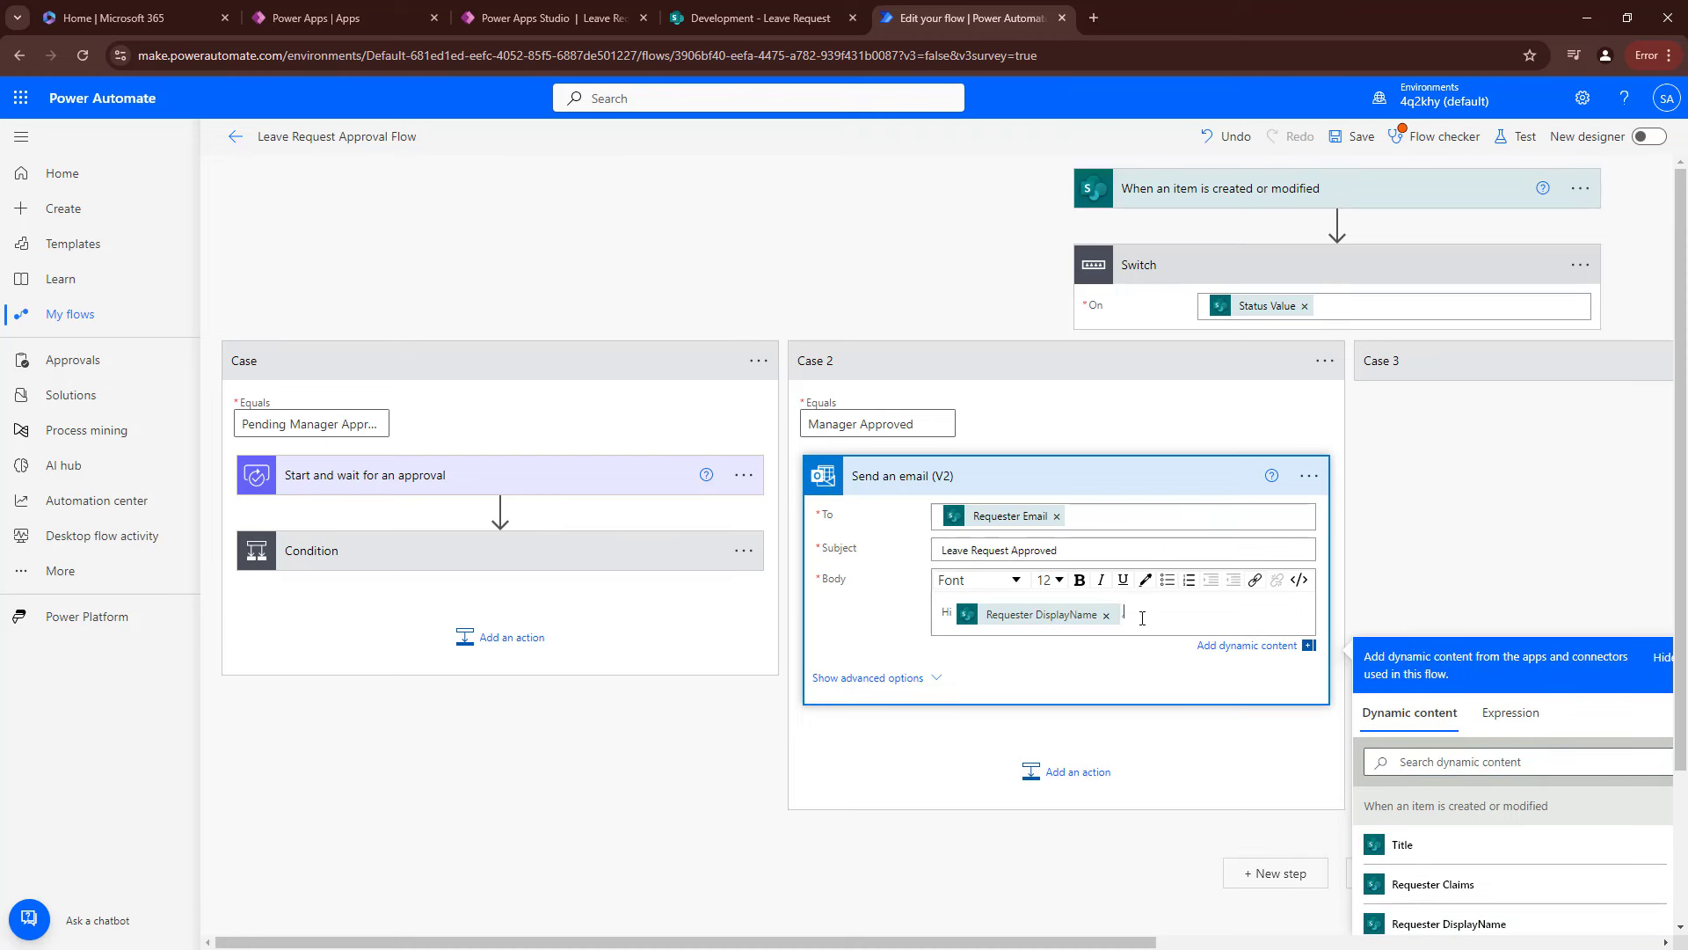
pyautogui.write(',')
pyautogui.press('Return')
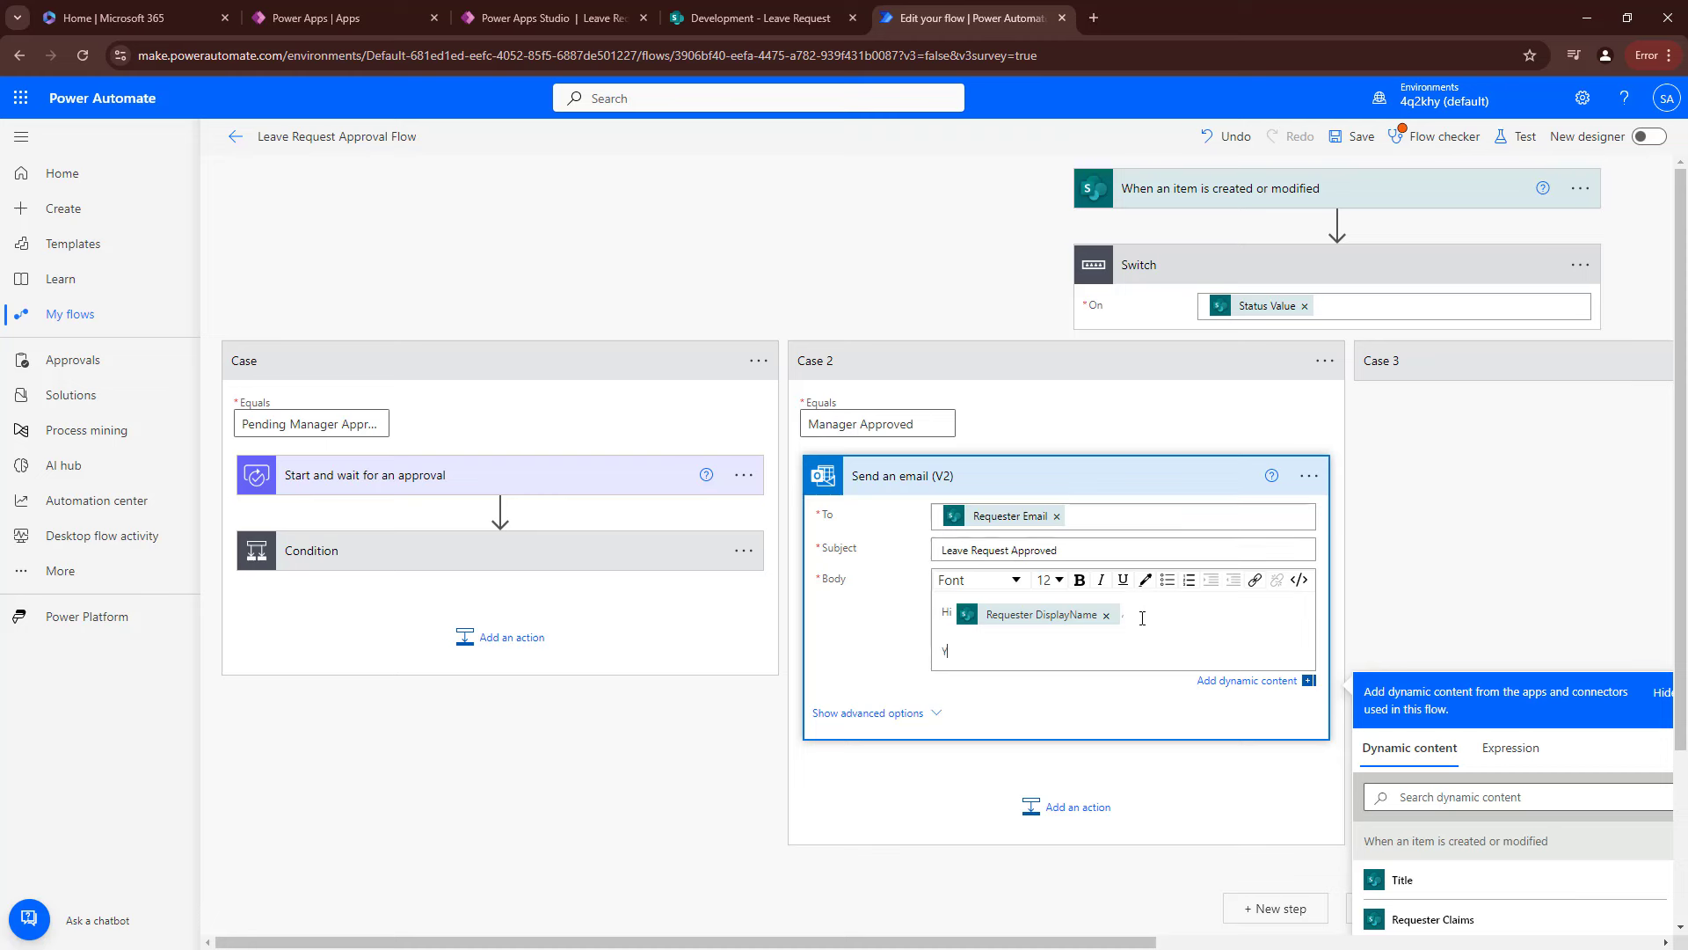
# Write "Your Leave Request for" below the greeting and search the dynamic content for "sta".
pyautogui.write('Your Leave Request for')
pyautogui.click(1486, 800)
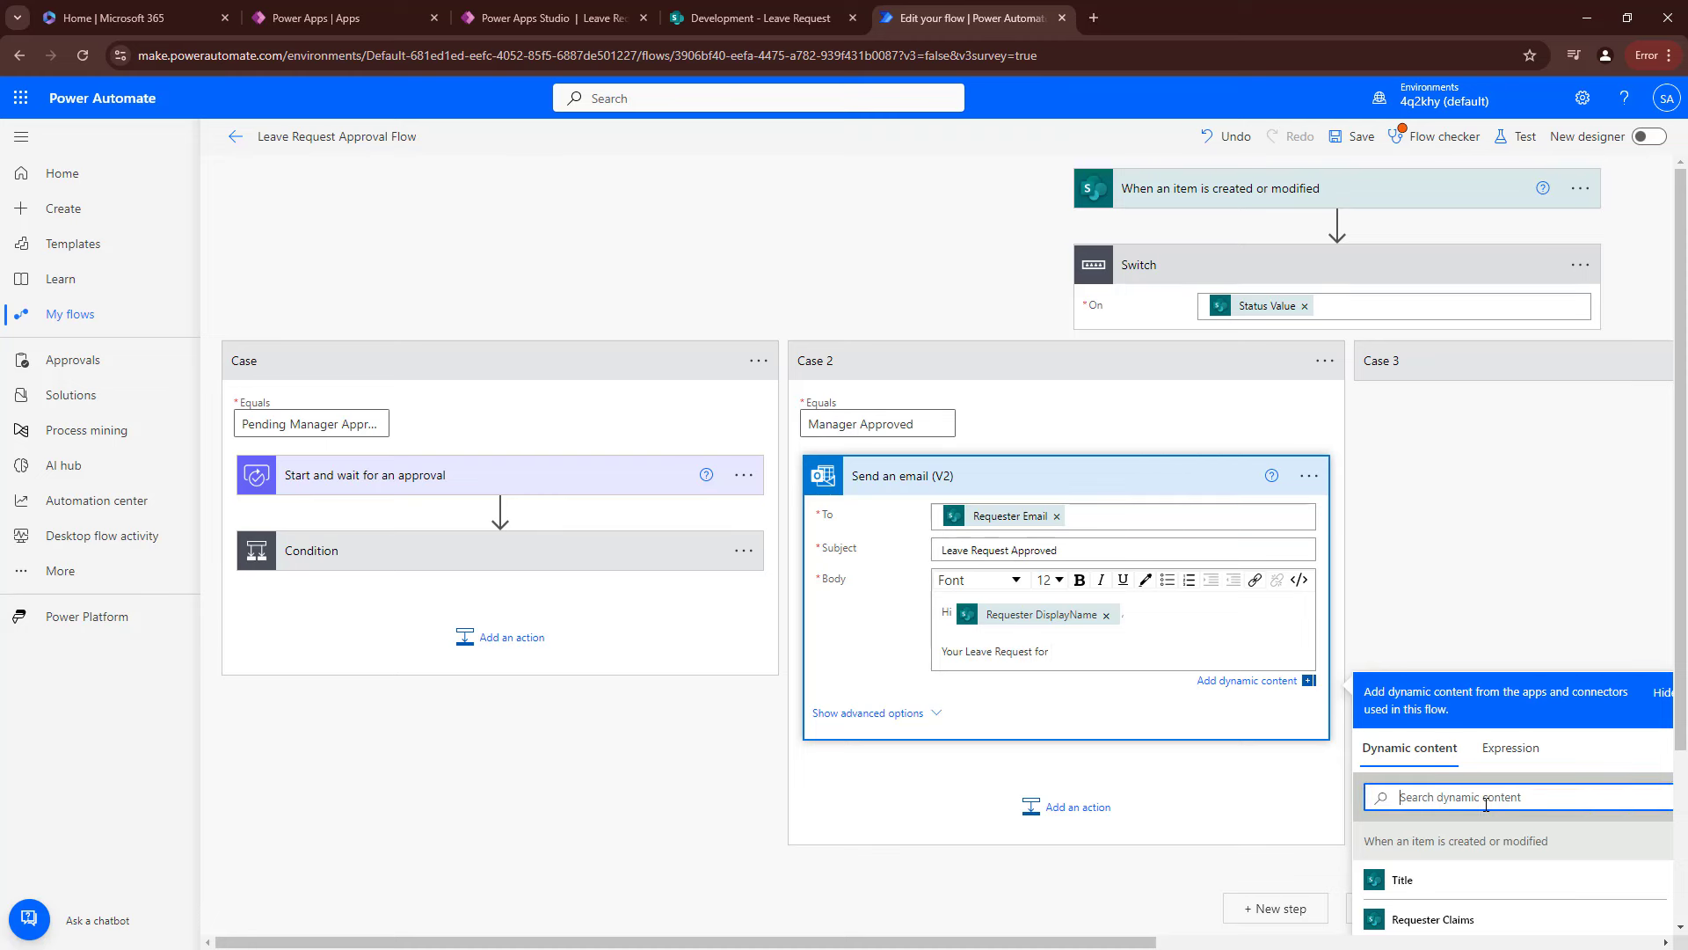
pyautogui.write('sta')
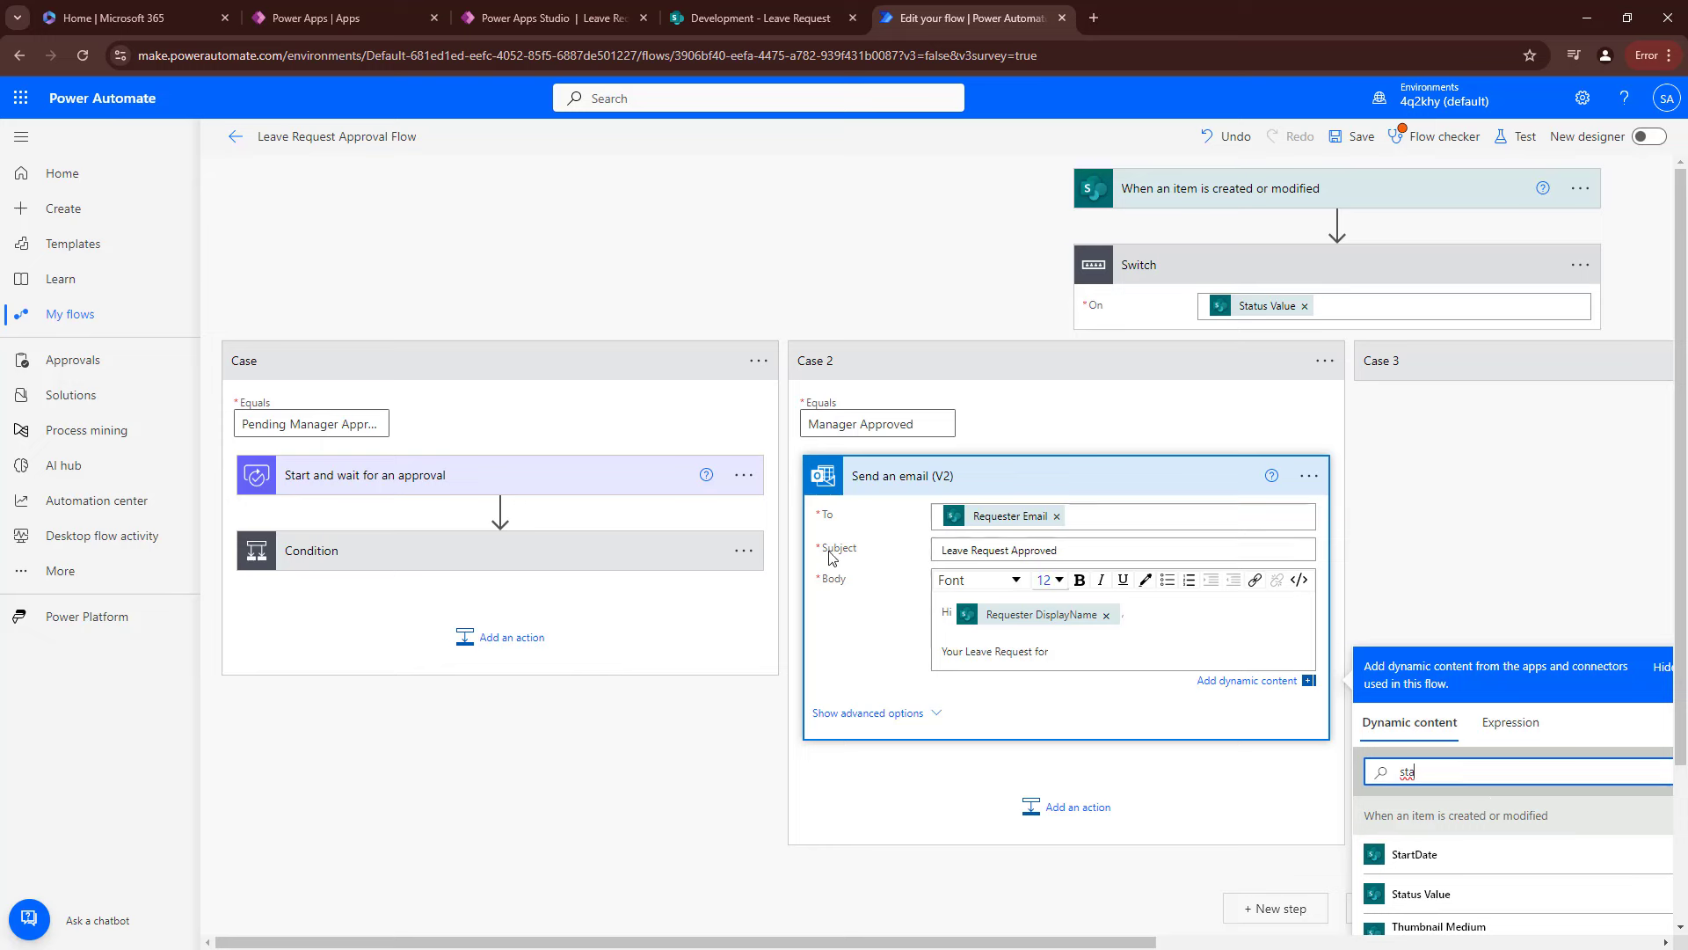
# Insert the Title dynamic content and a hyphen before "Leave Request Approved" in the email subject.
pyautogui.click(945, 551)
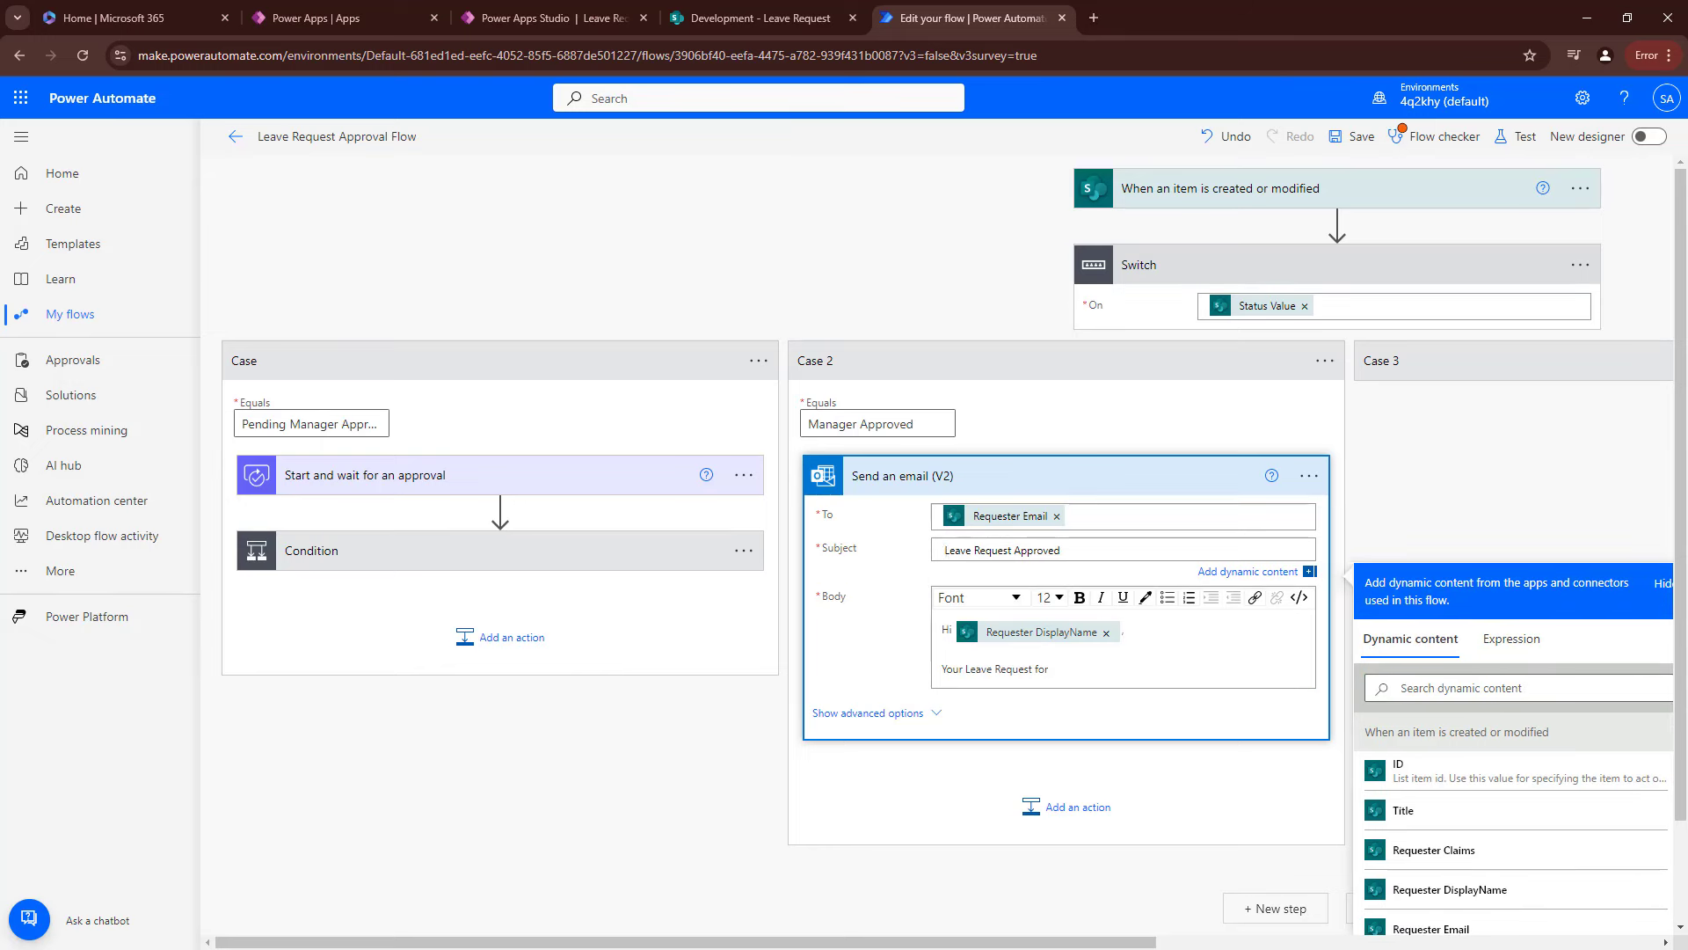
pyautogui.click(1460, 690)
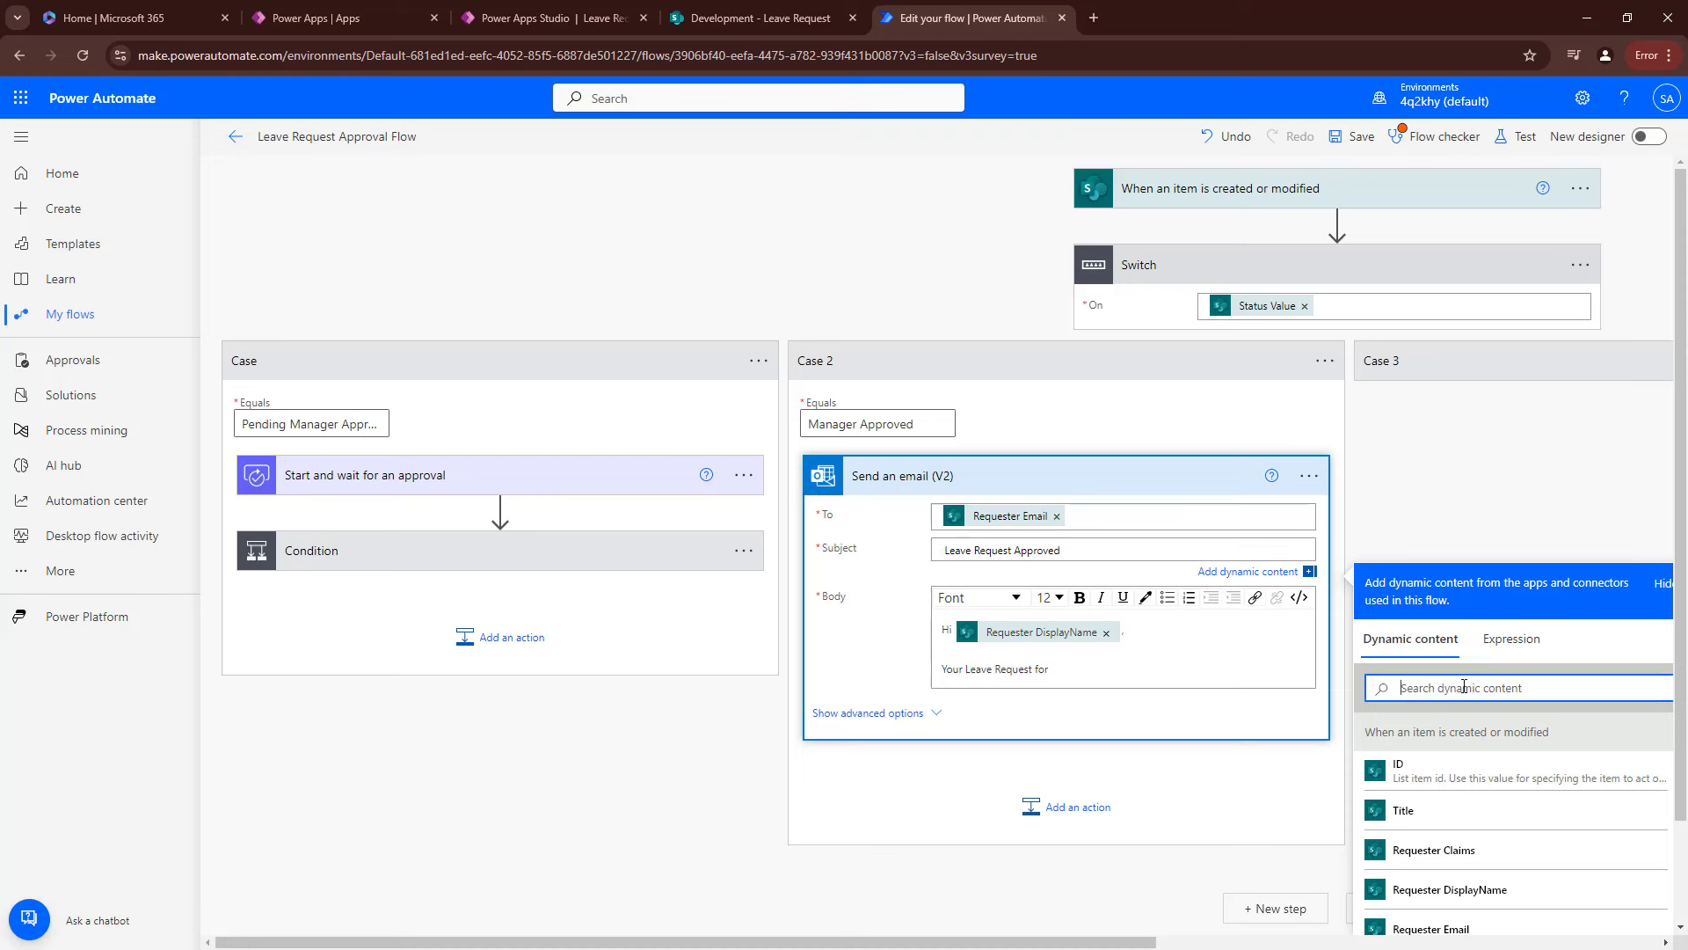
pyautogui.write('tit')
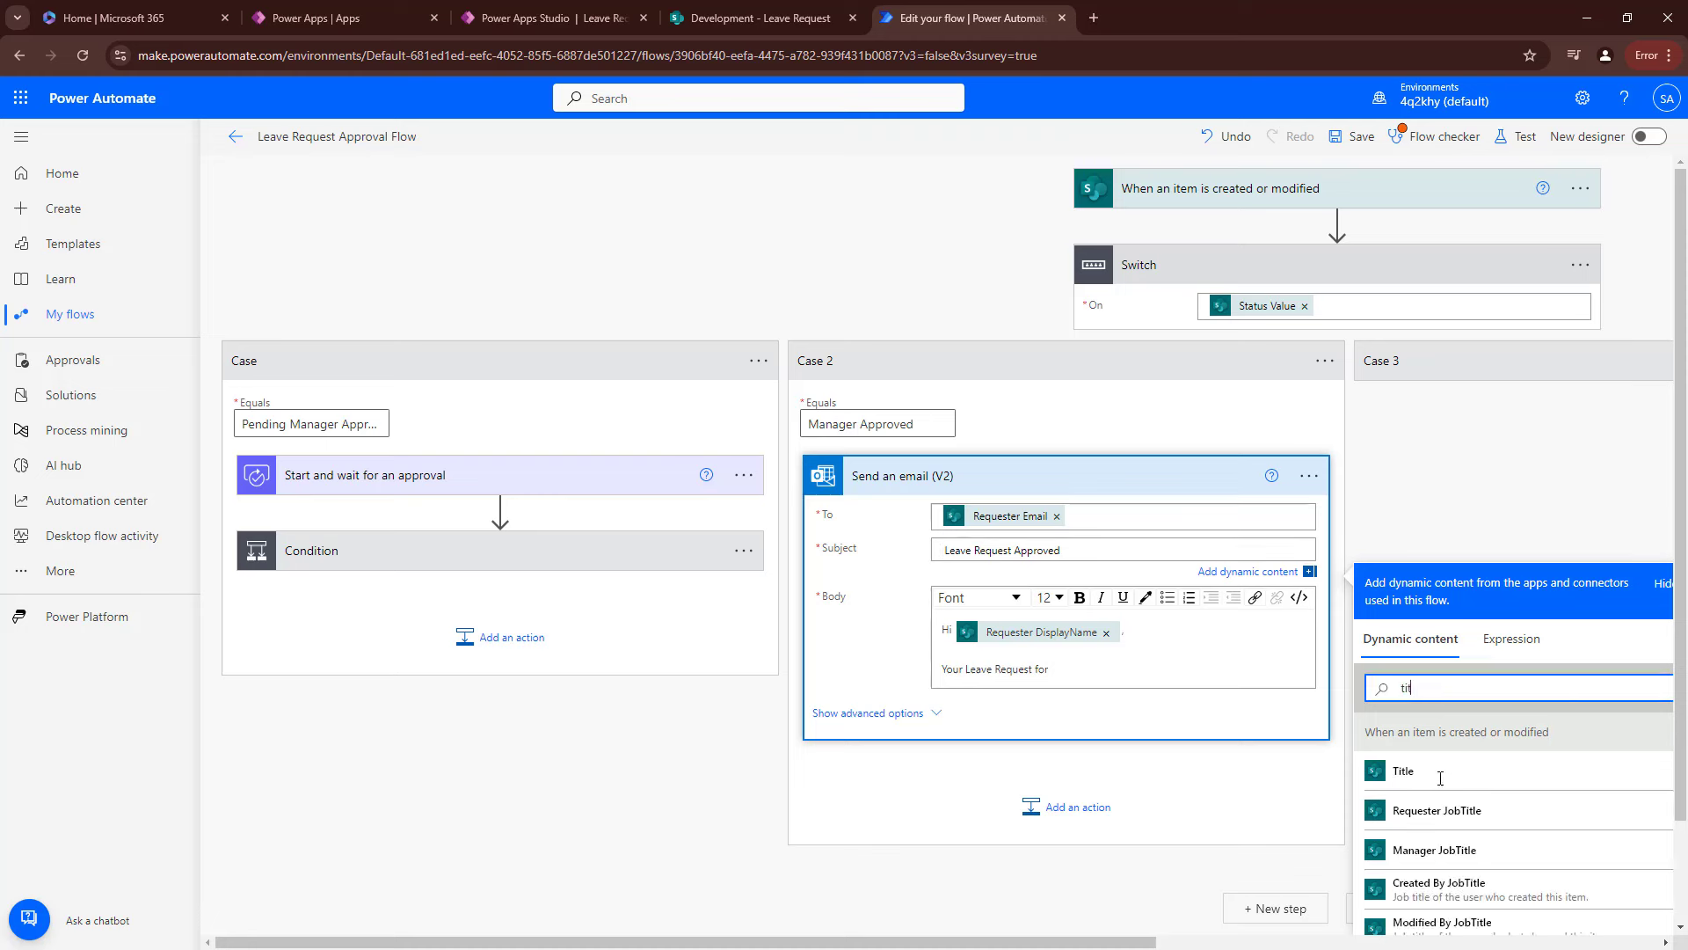
pyautogui.click(1434, 778)
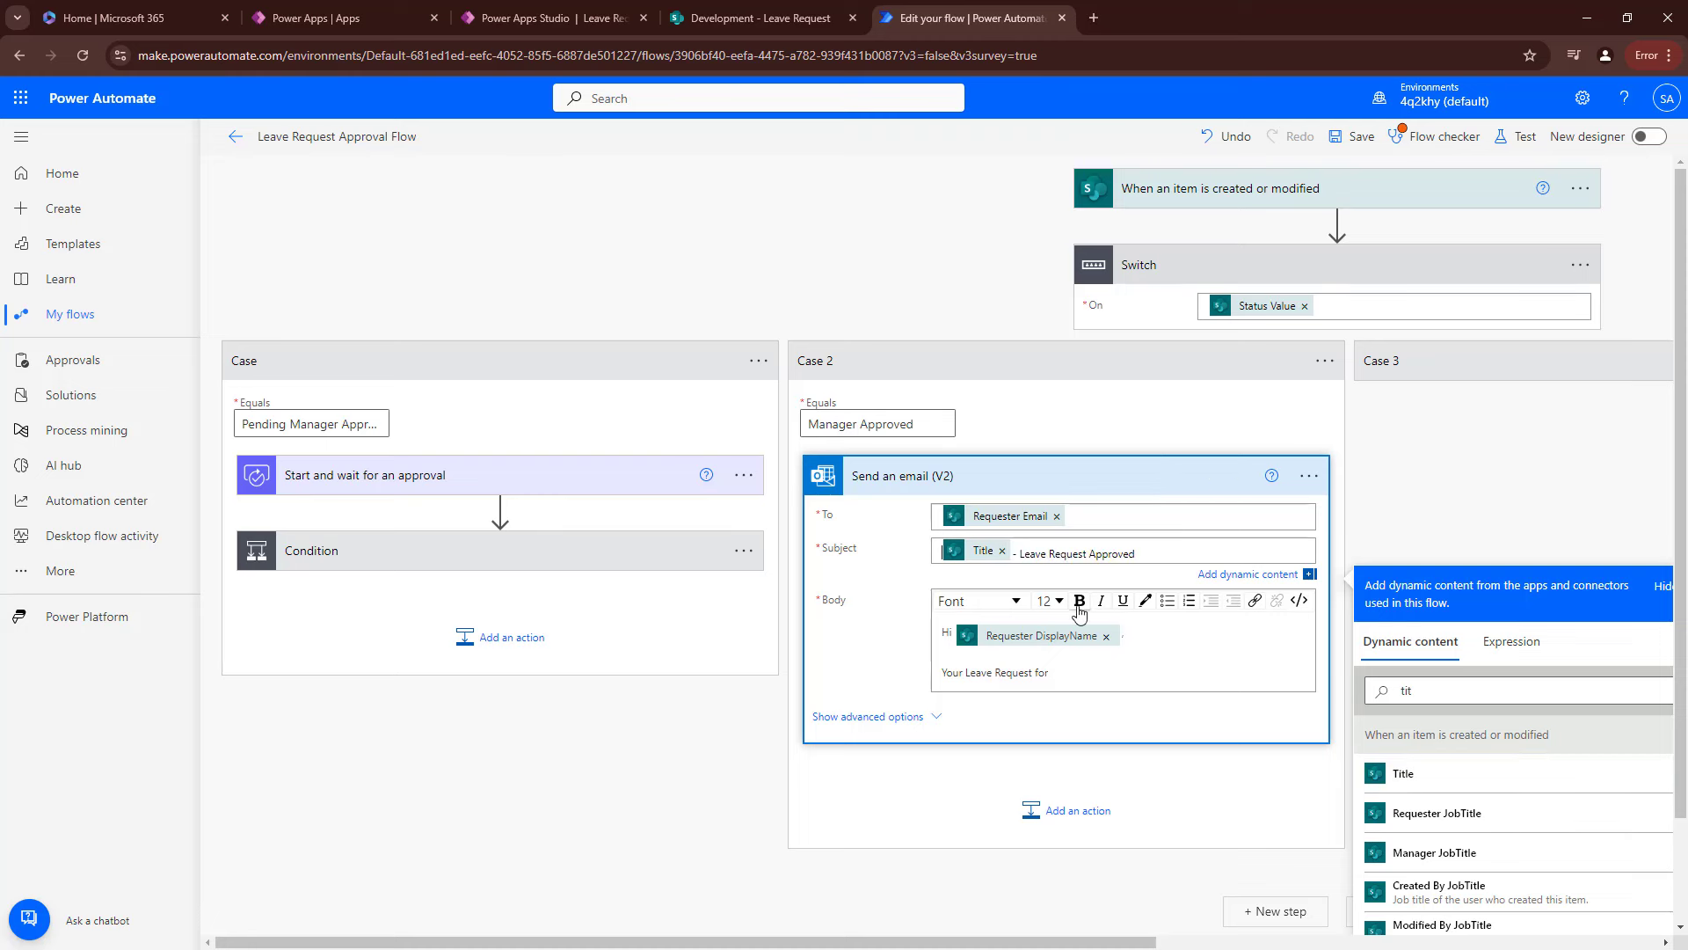
# Search the dynamic content for "start" and insert StartDate after "Your Leave Request for" in the email body.
pyautogui.click(1065, 676)
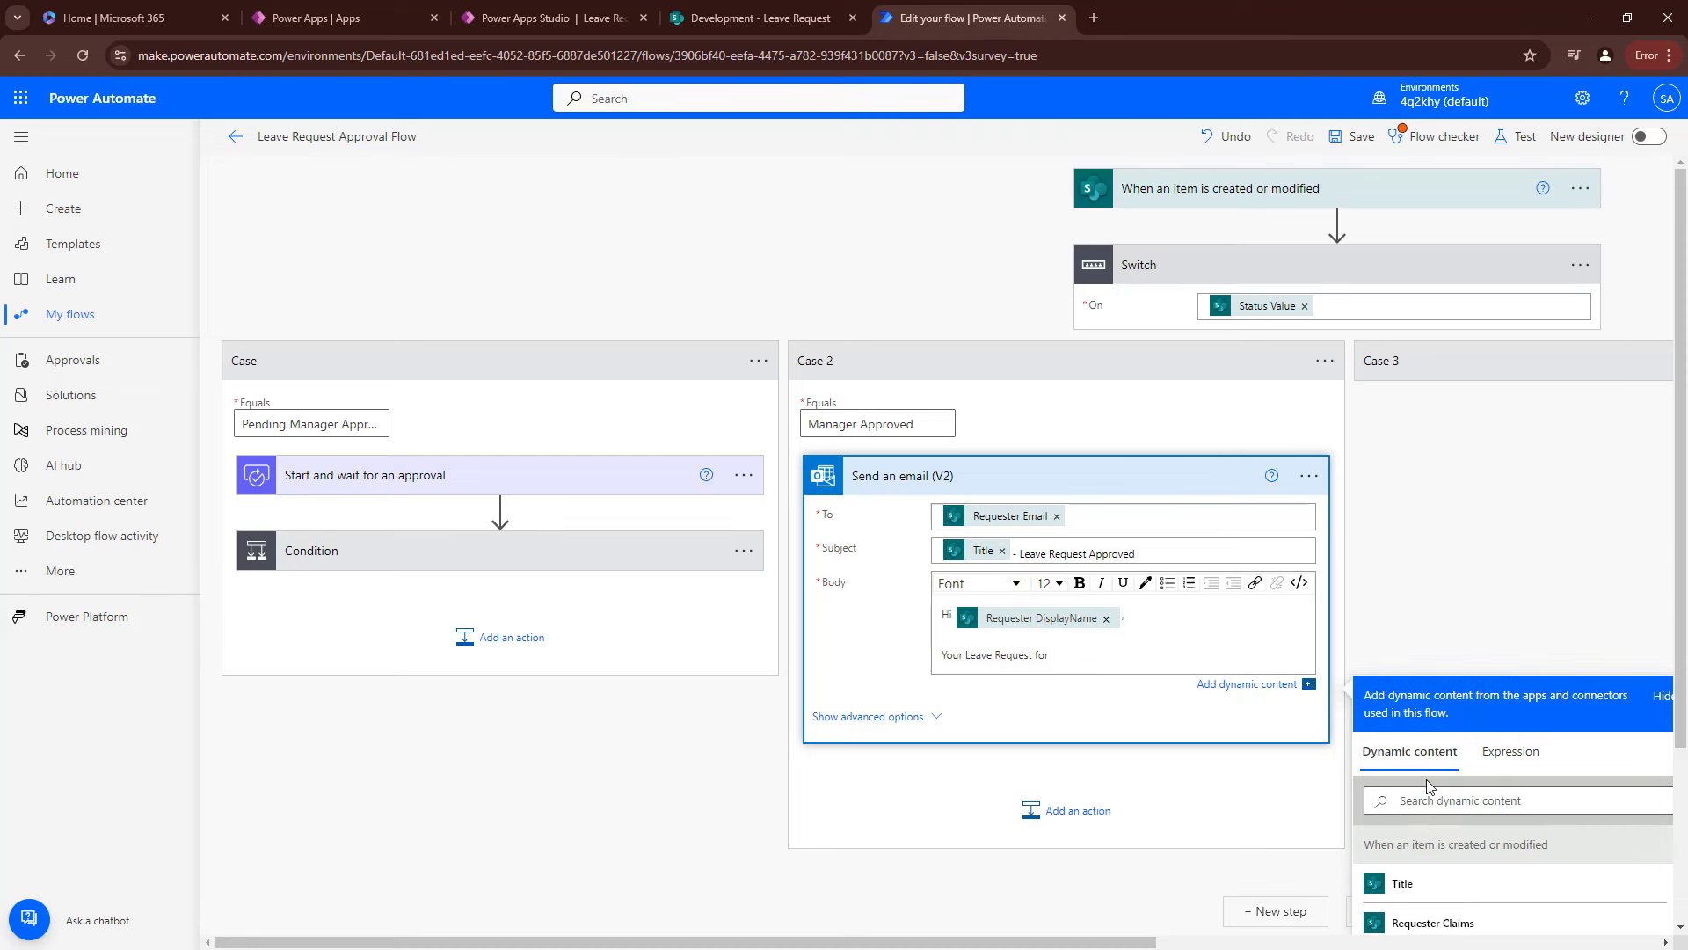
pyautogui.click(1444, 799)
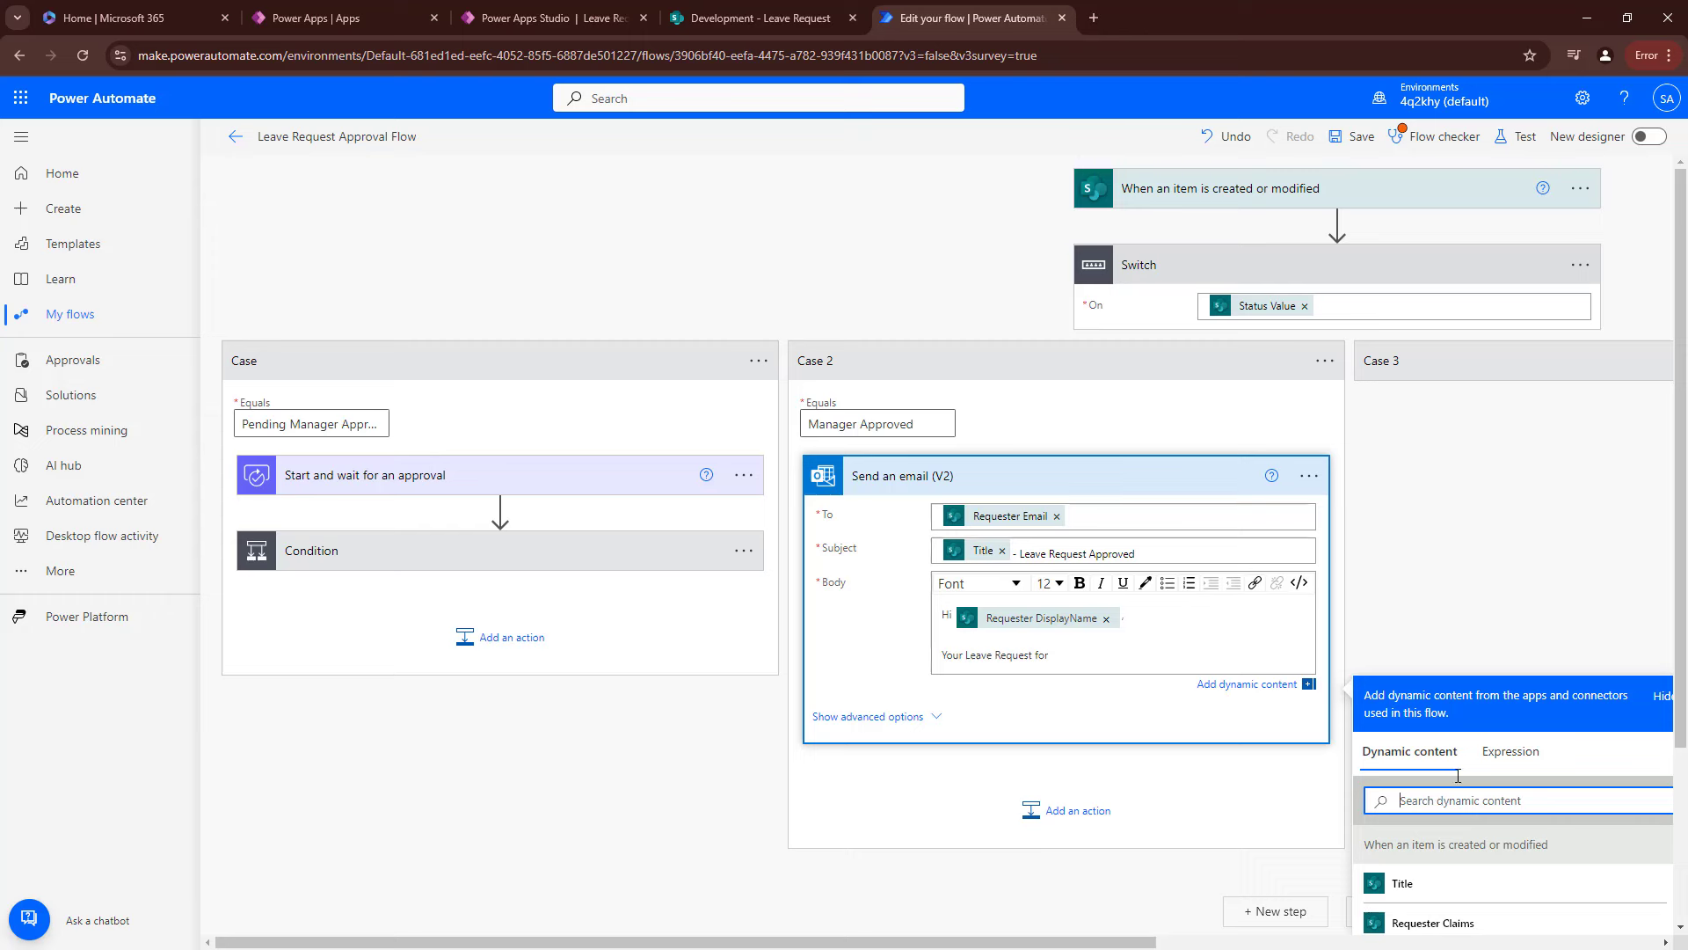
pyautogui.write('t')
pyautogui.moveTo(1409, 802); pyautogui.dragTo(1371, 807)
pyautogui.write('start')
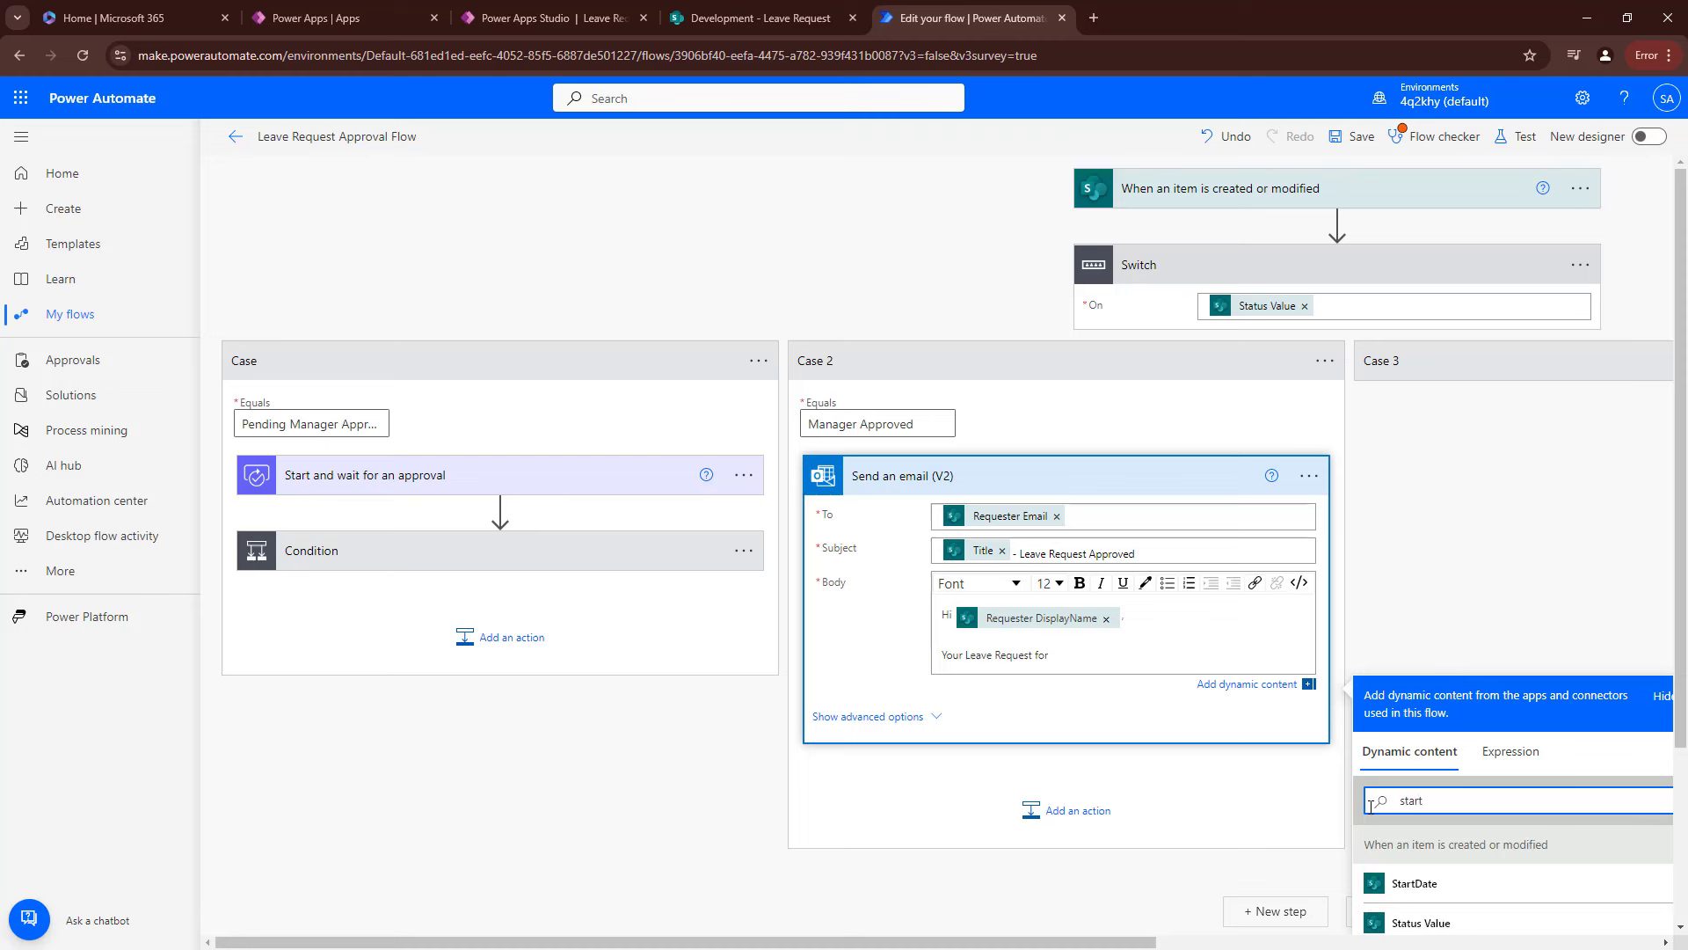
pyautogui.click(1443, 884)
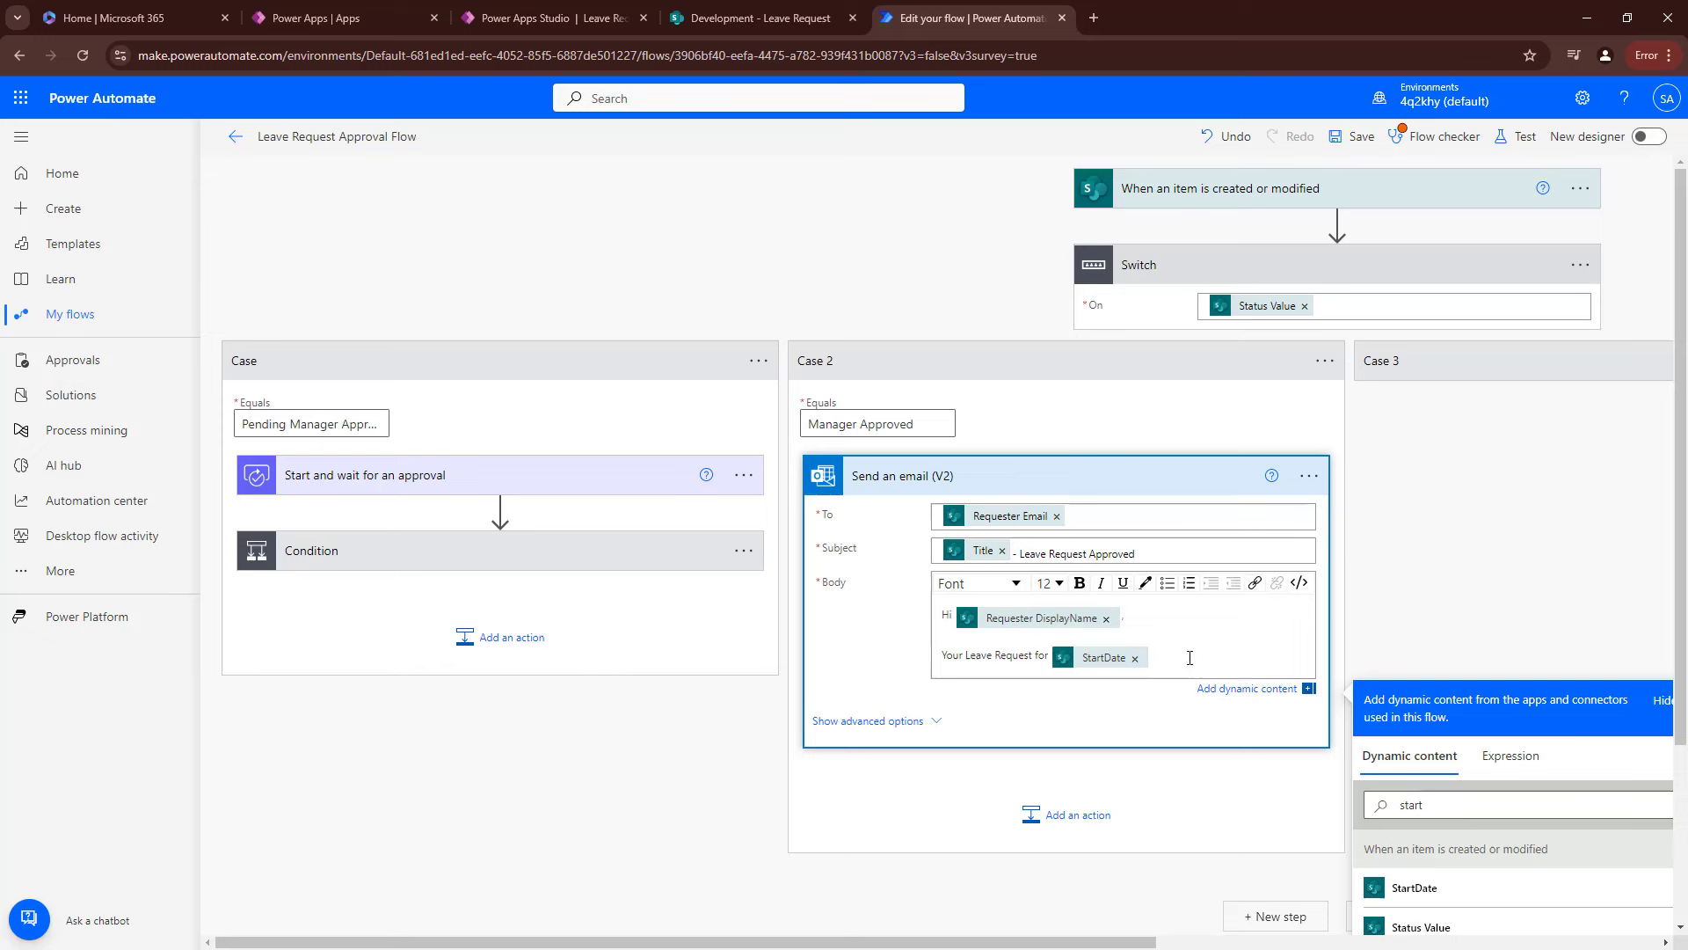
# Add a hyphen after StartDate in the email body, search the dynamic content for "end" and insert EndDate.
pyautogui.write('-')
pyautogui.moveTo(1437, 810); pyautogui.dragTo(1339, 796)
pyautogui.write('end')
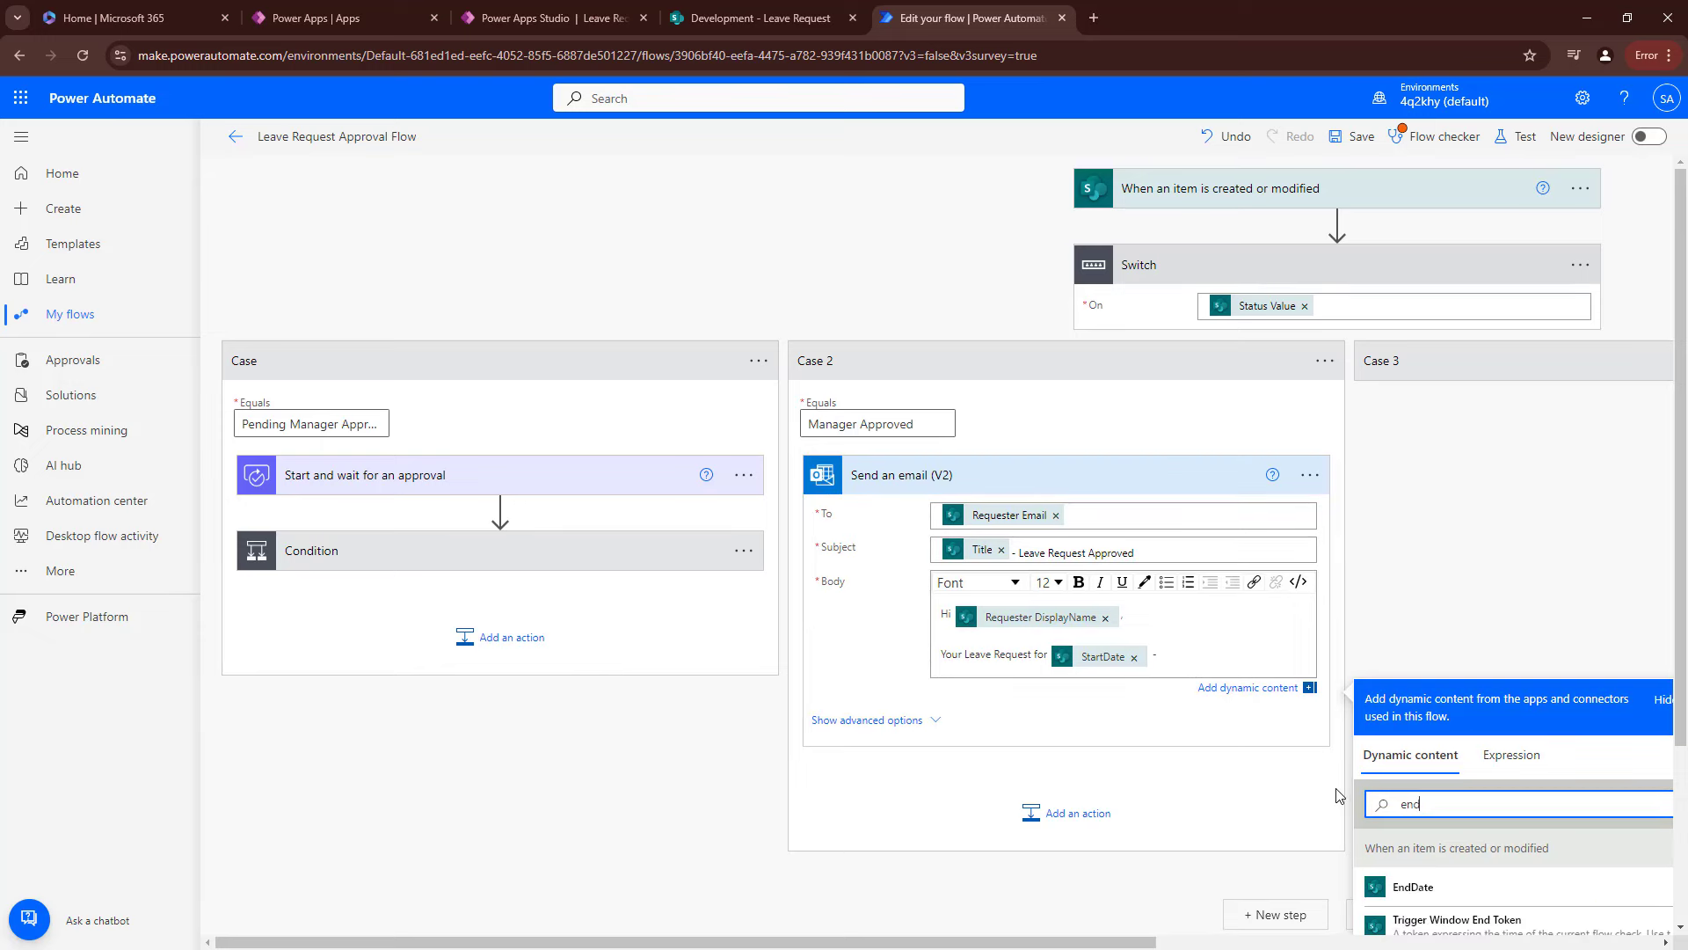
pyautogui.click(1502, 884)
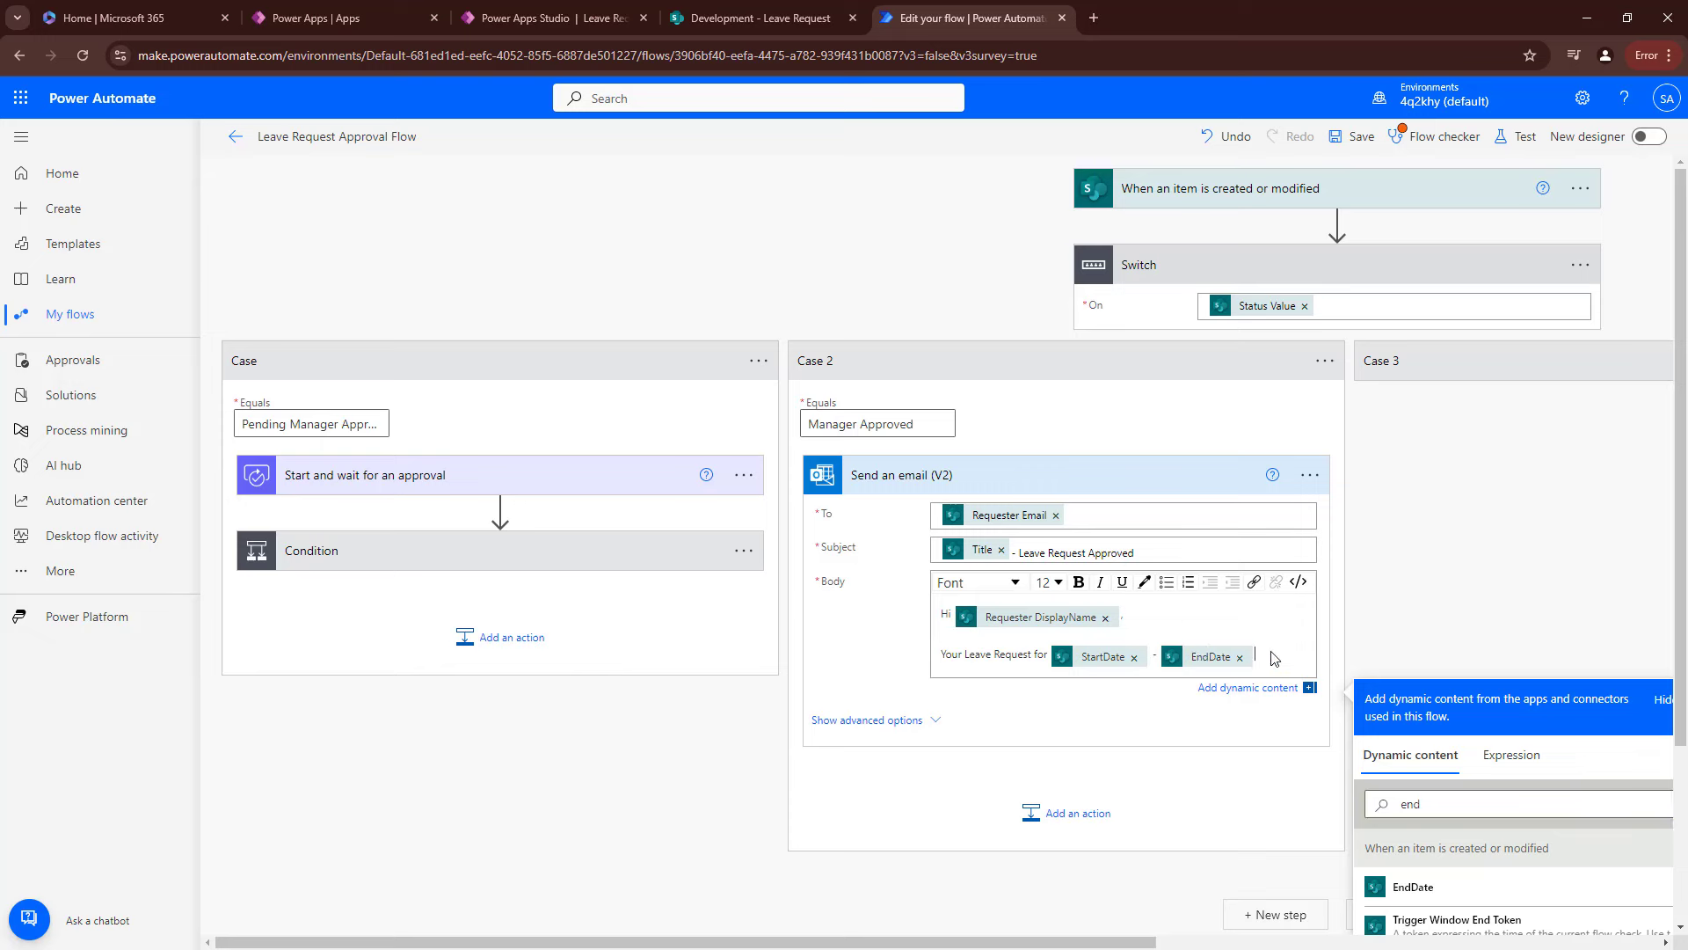
# Complete the body sentence with "has been approved by your manager." and add "Thank you" on a new line.
pyautogui.write('has bee')
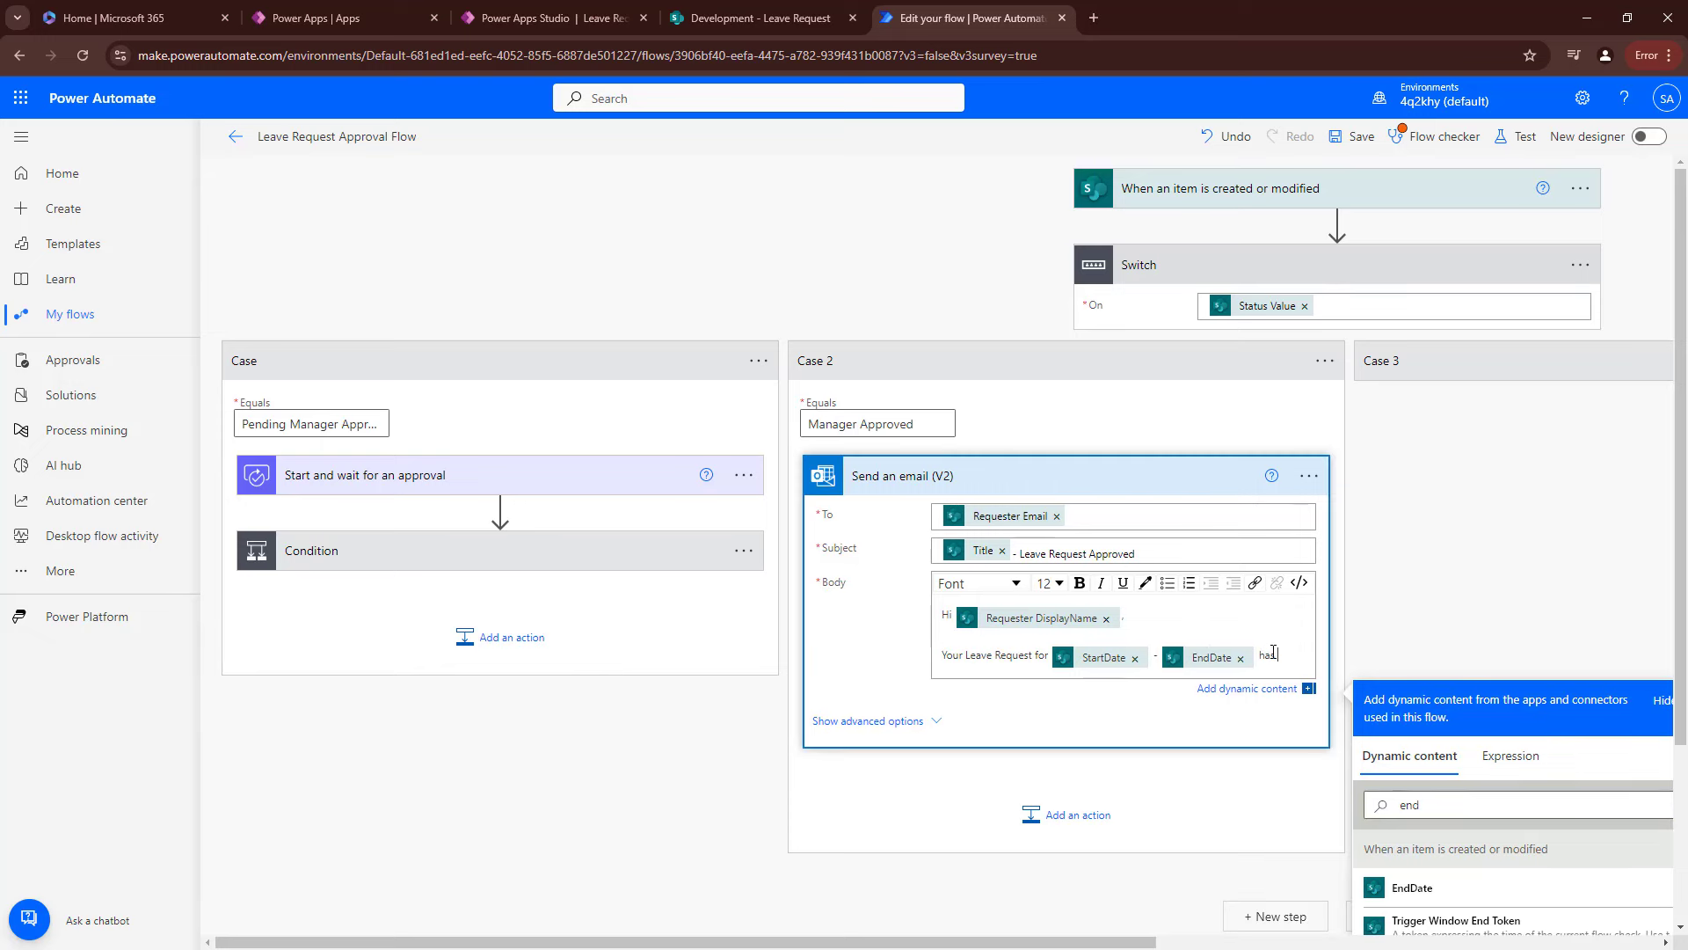
pyautogui.write('n')
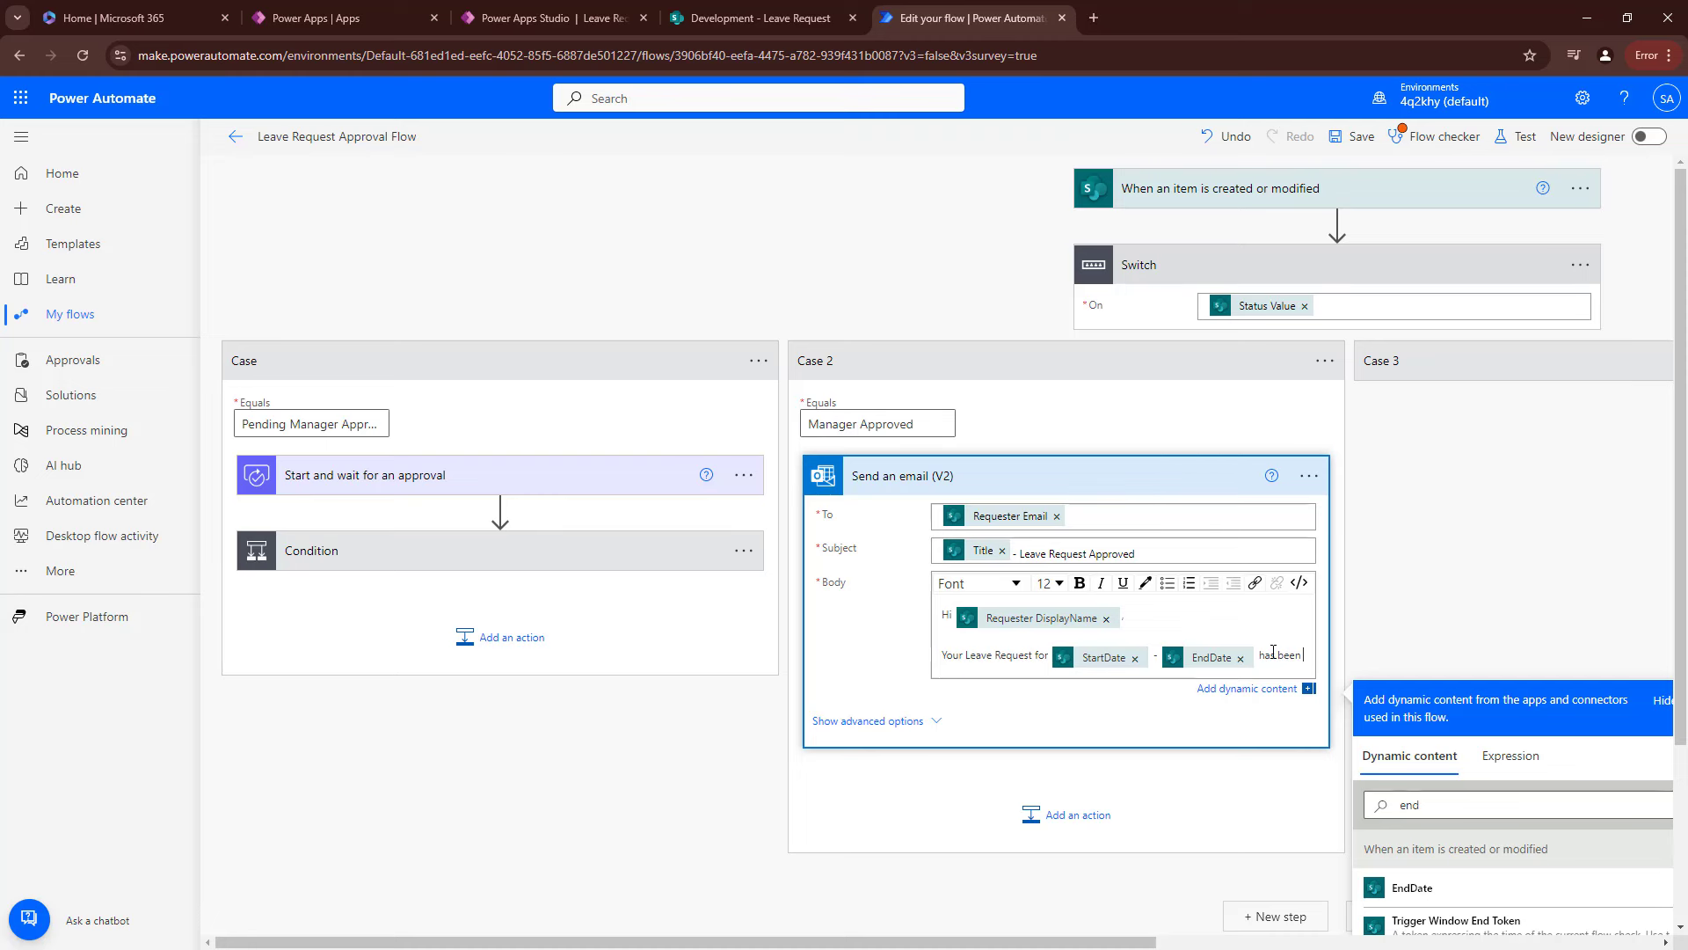
pyautogui.write(' approved by y')
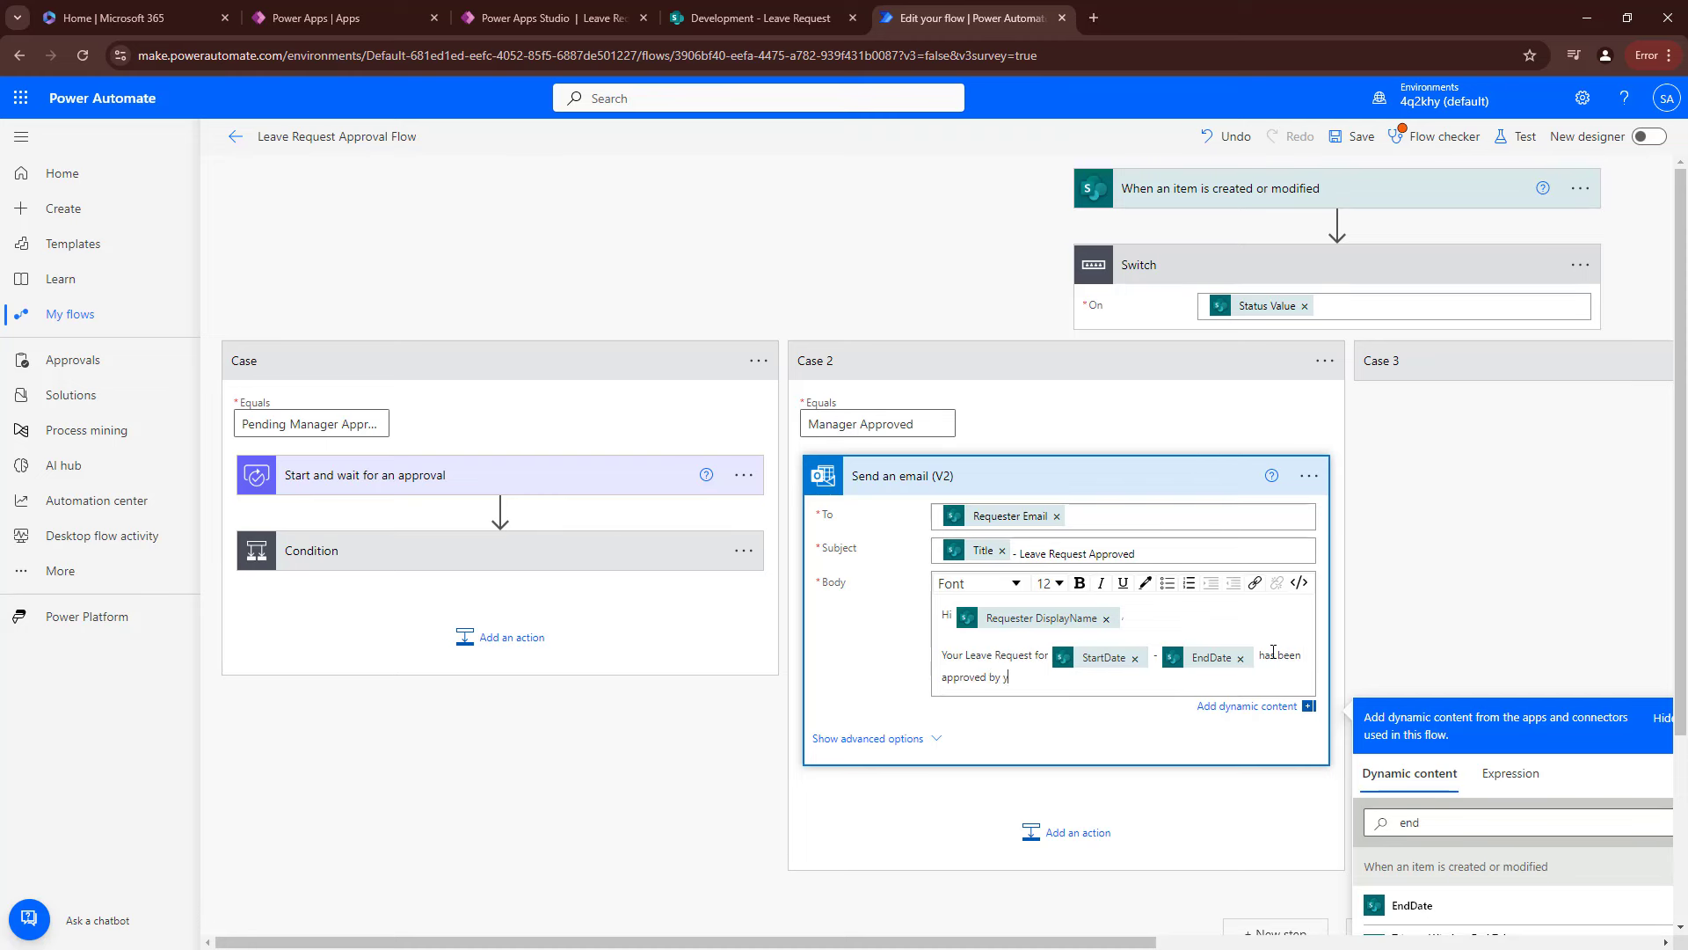
pyautogui.write('our manager.')
pyautogui.press('Return')
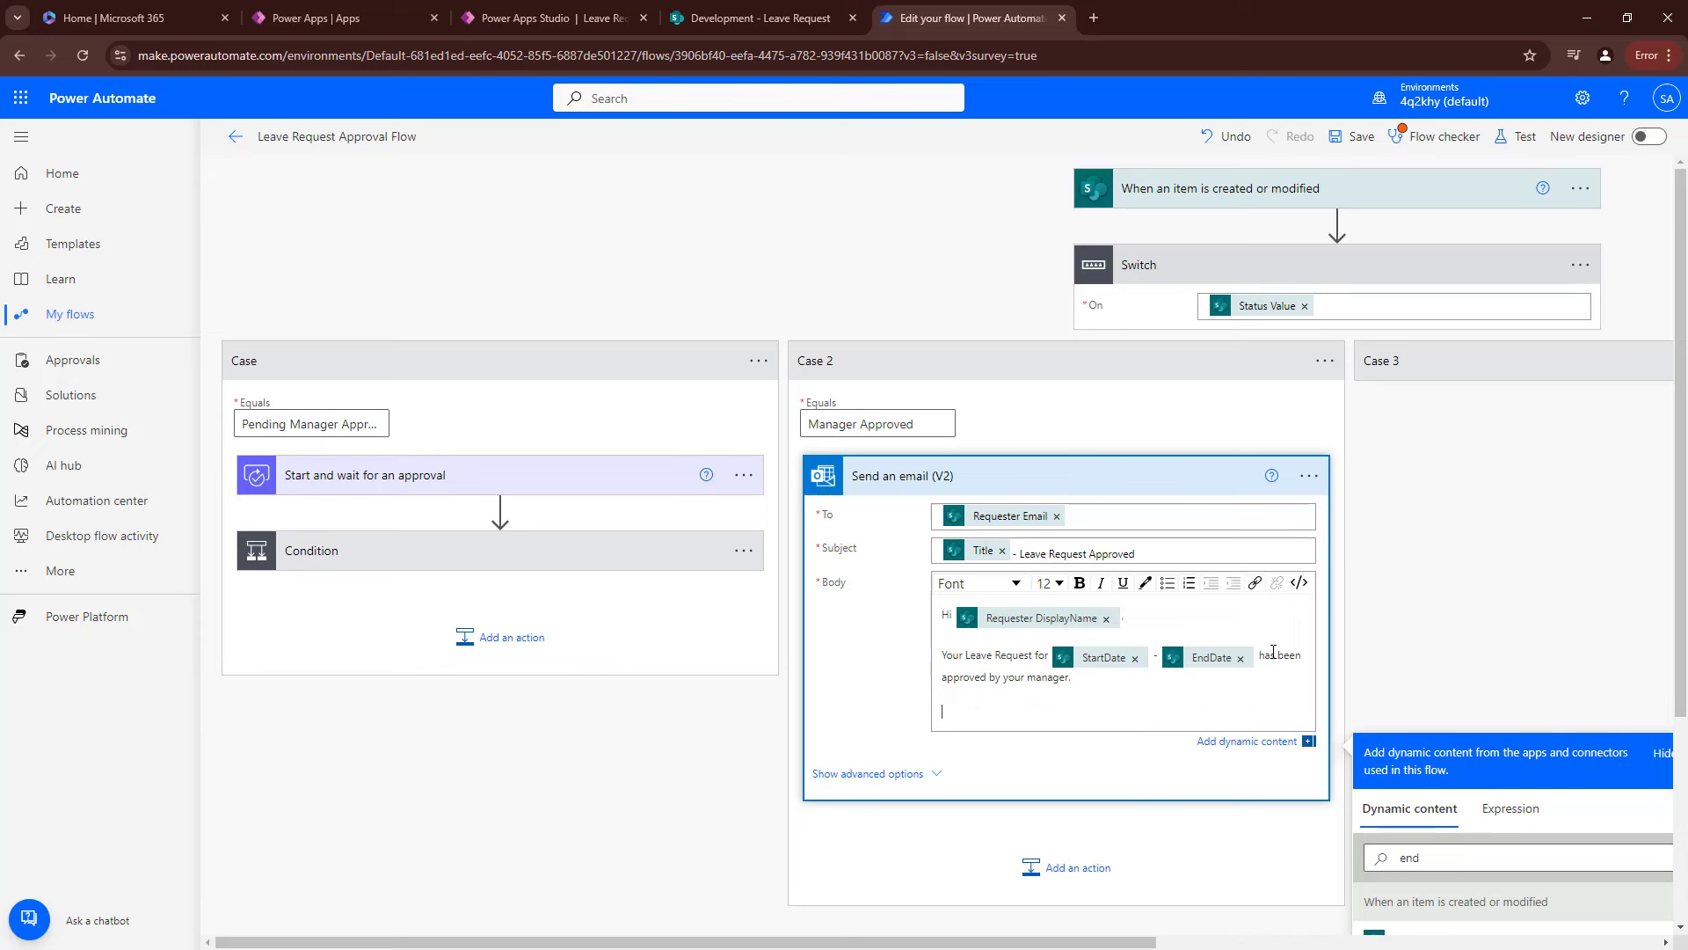
pyautogui.write('Thank you')
# Collapse the Case 2 email action, expand Case 3, and copy the email action to the flow clipboard.
pyautogui.click(1244, 471)
pyautogui.click(1457, 374)
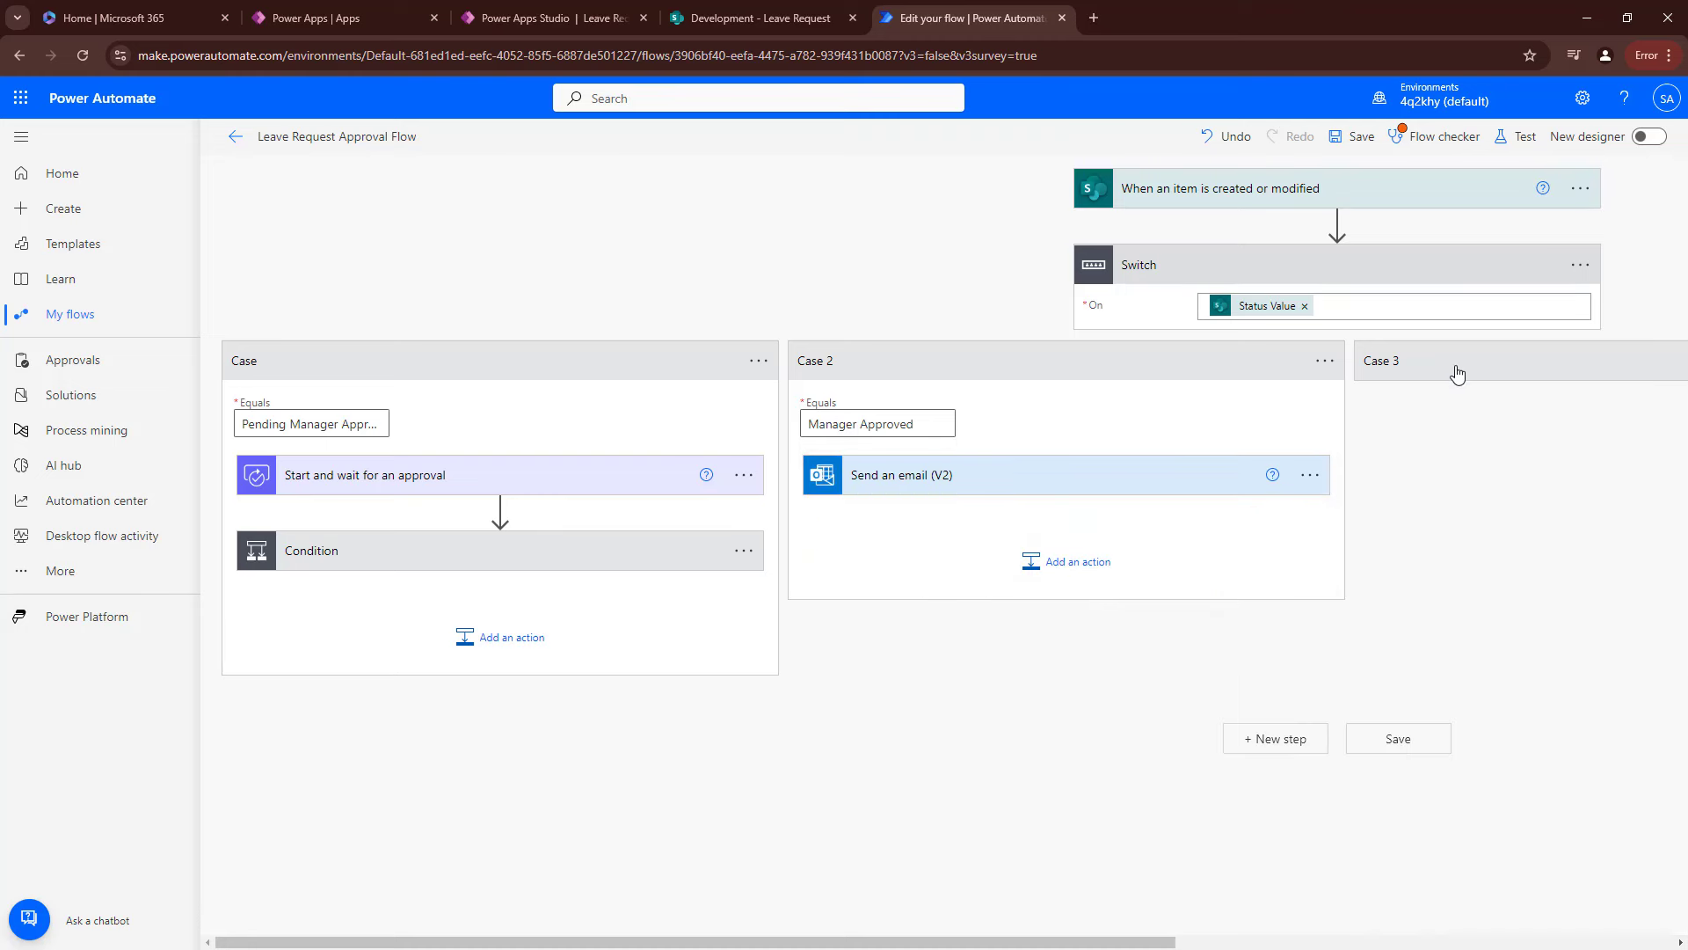
pyautogui.click(1306, 478)
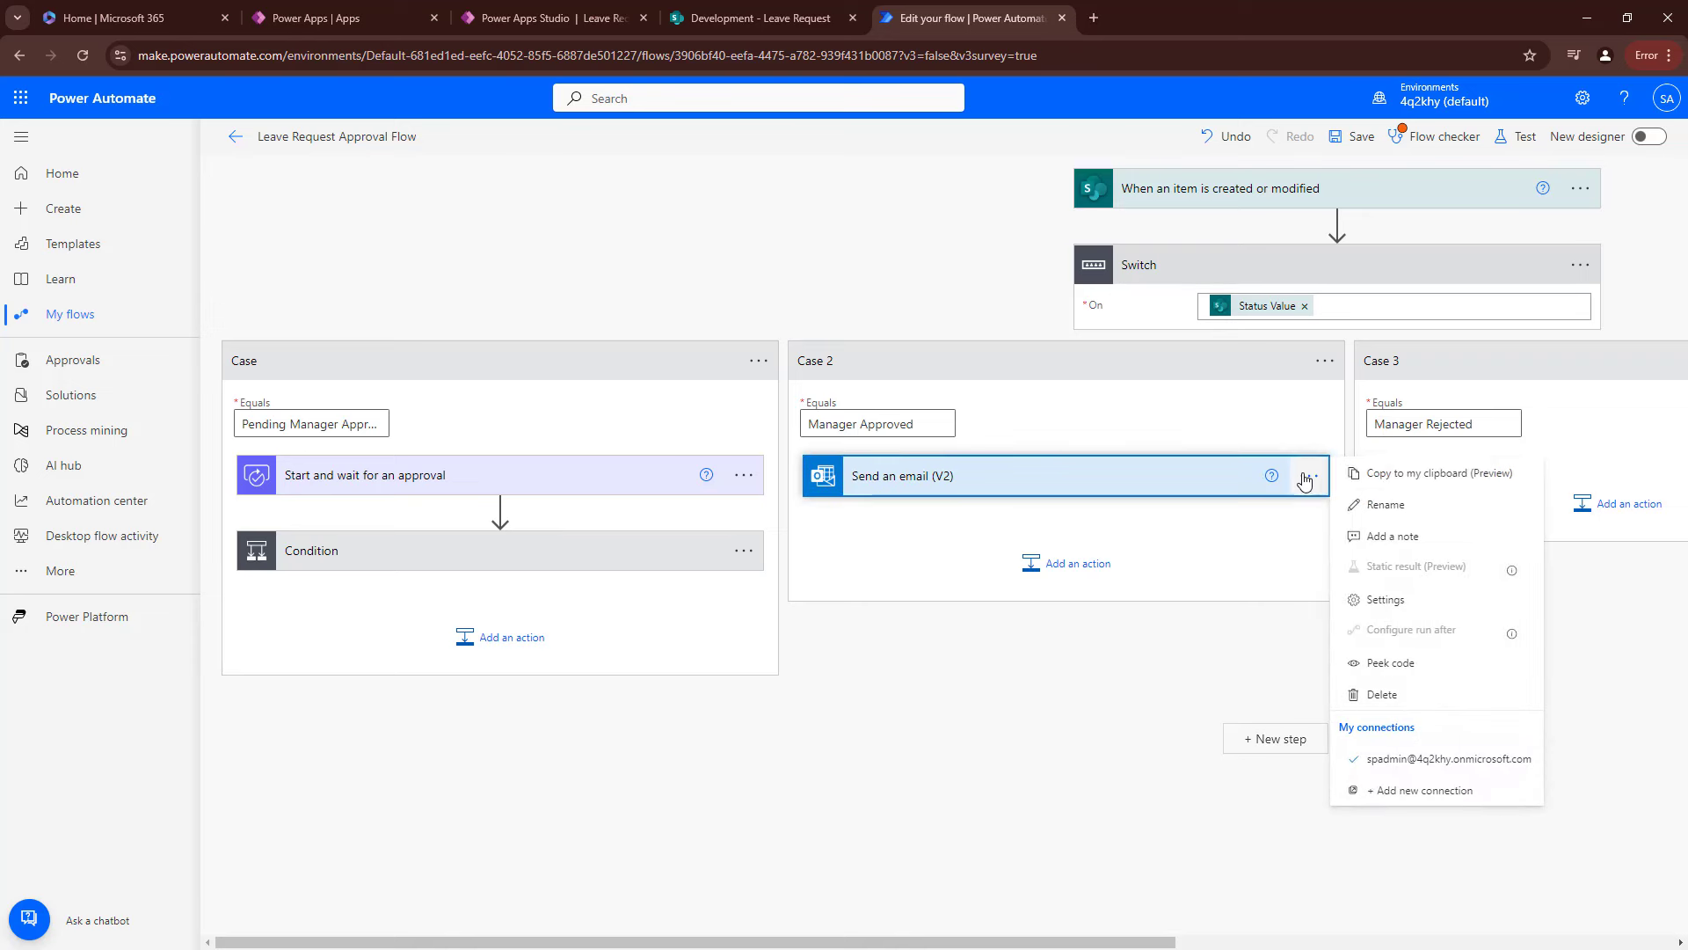
pyautogui.click(1405, 479)
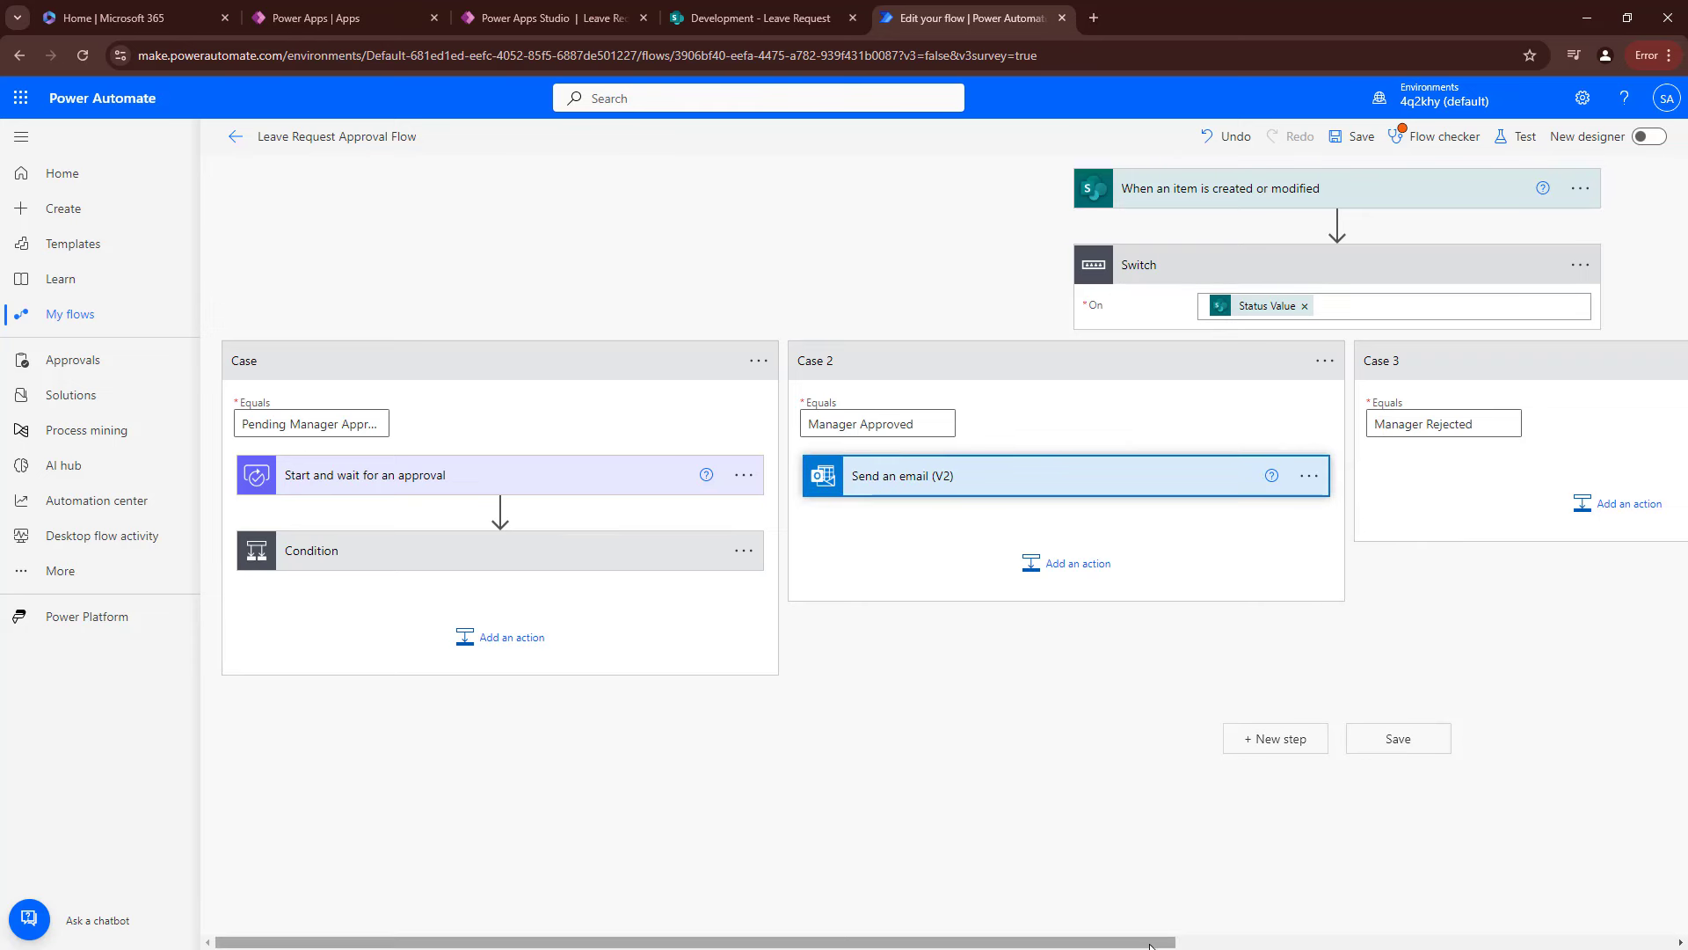
# Add the copied Send an email (V2) action from the clipboard as a new step after the Switch.
pyautogui.moveTo(1157, 941); pyautogui.dragTo(1387, 941)
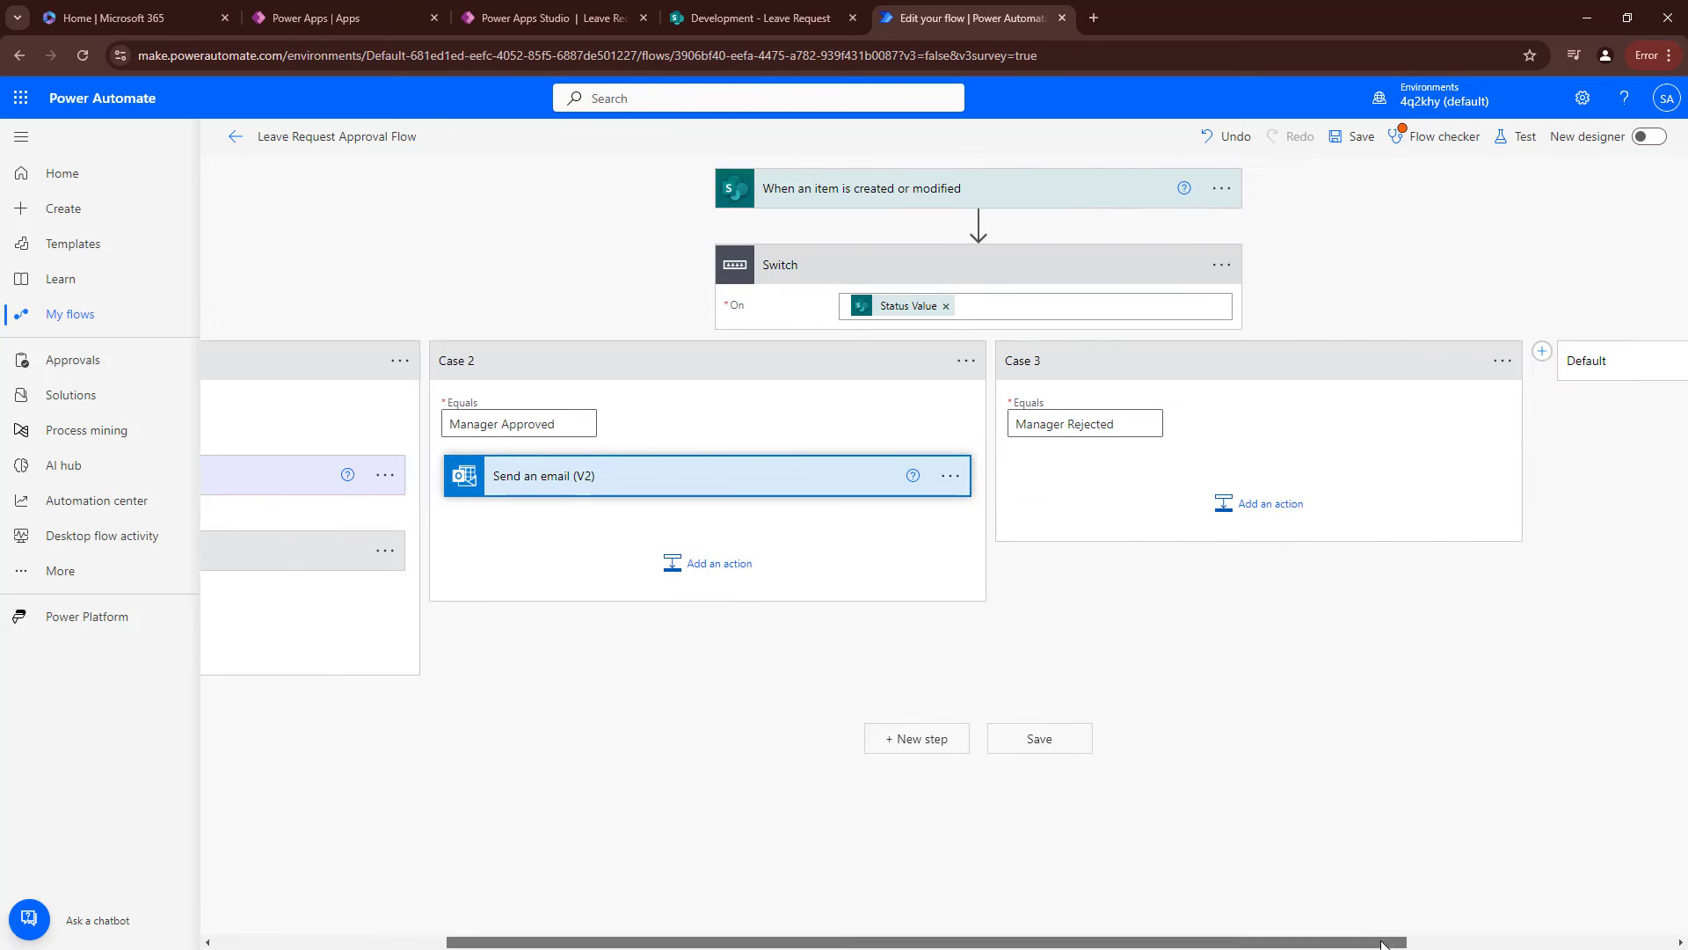
pyautogui.click(914, 743)
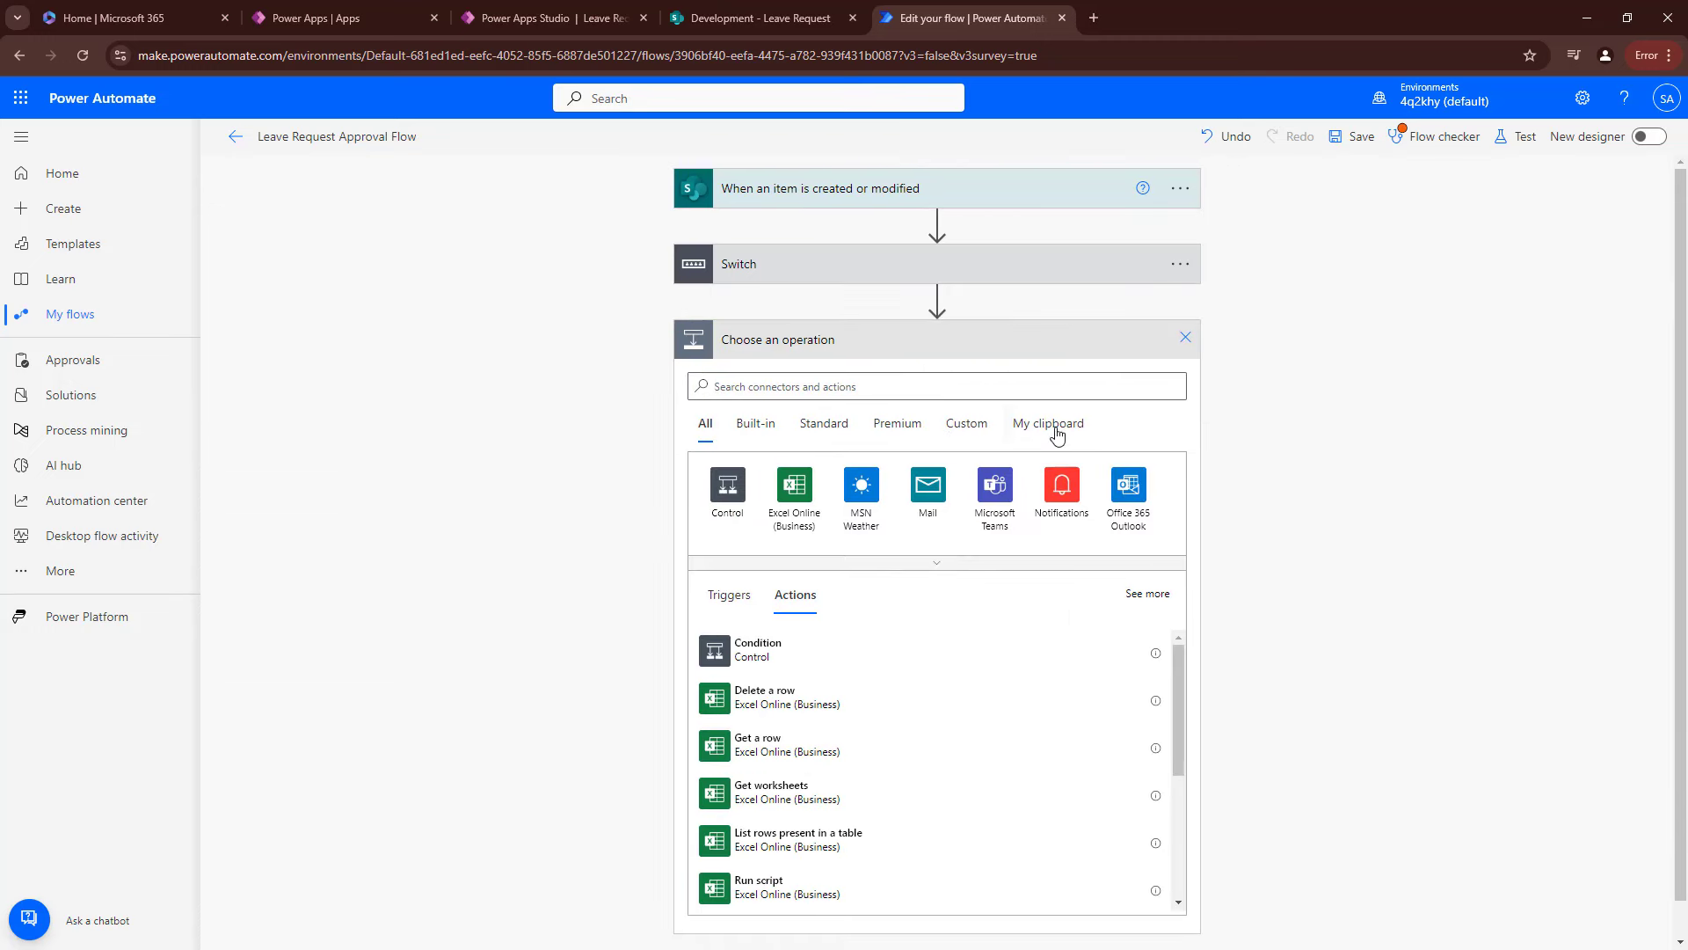
pyautogui.click(1049, 425)
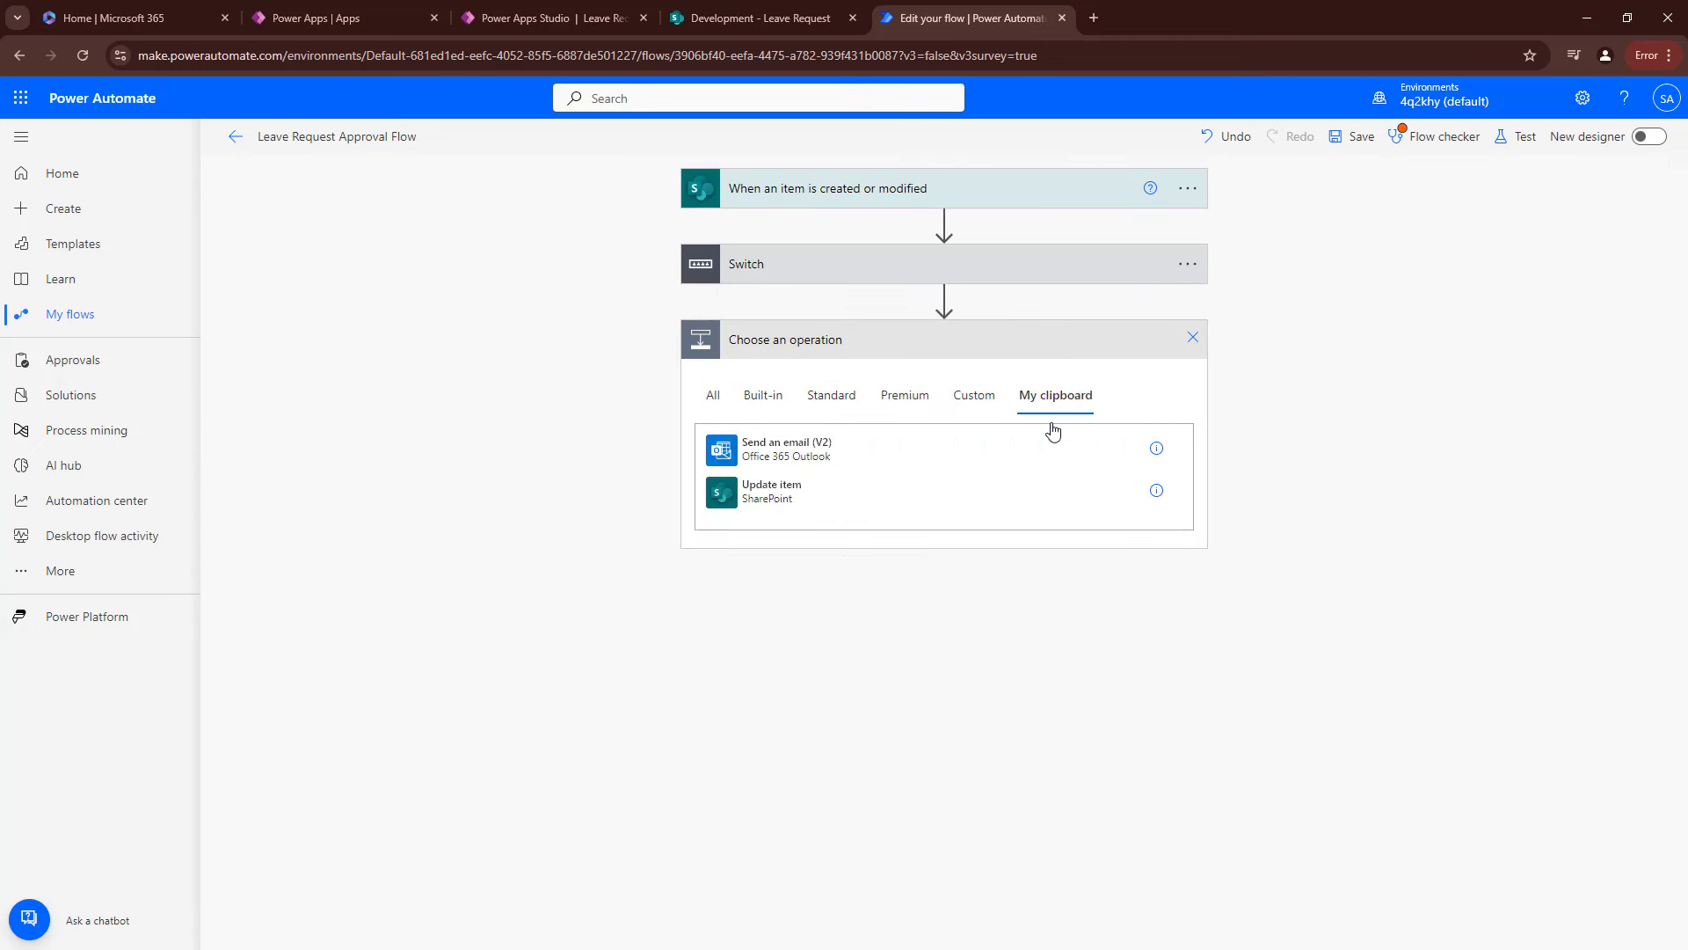
pyautogui.click(842, 446)
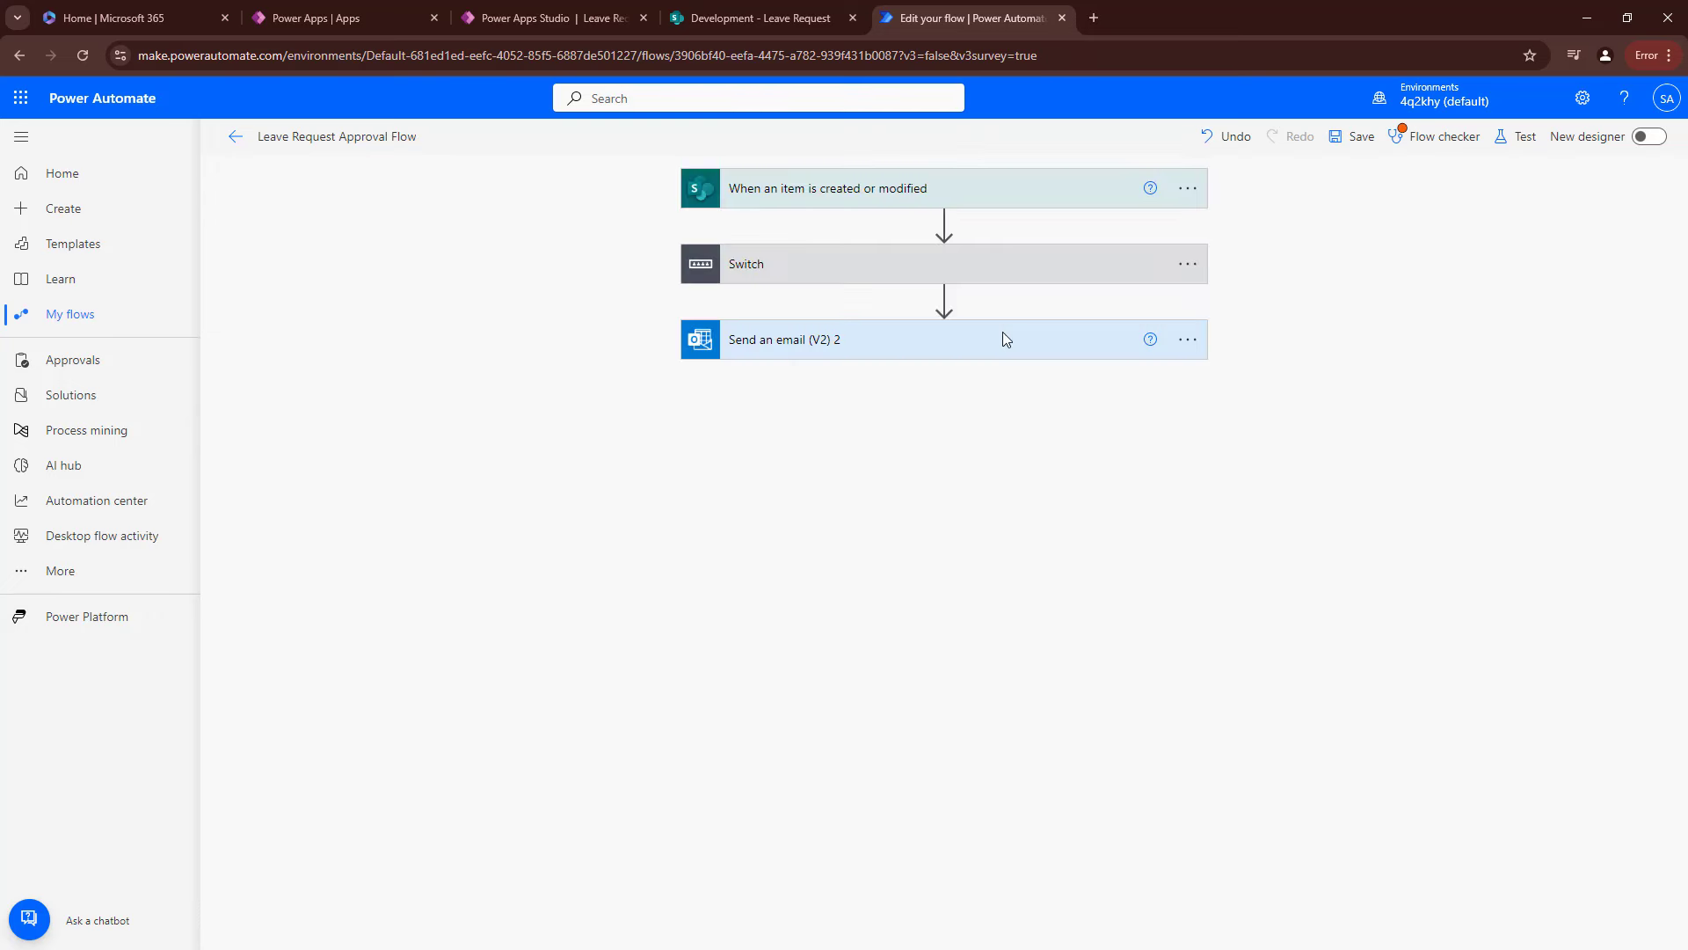
# Expand the Switch and Case 3, and move the pasted email action into the Manager Rejected case.
pyautogui.click(979, 281)
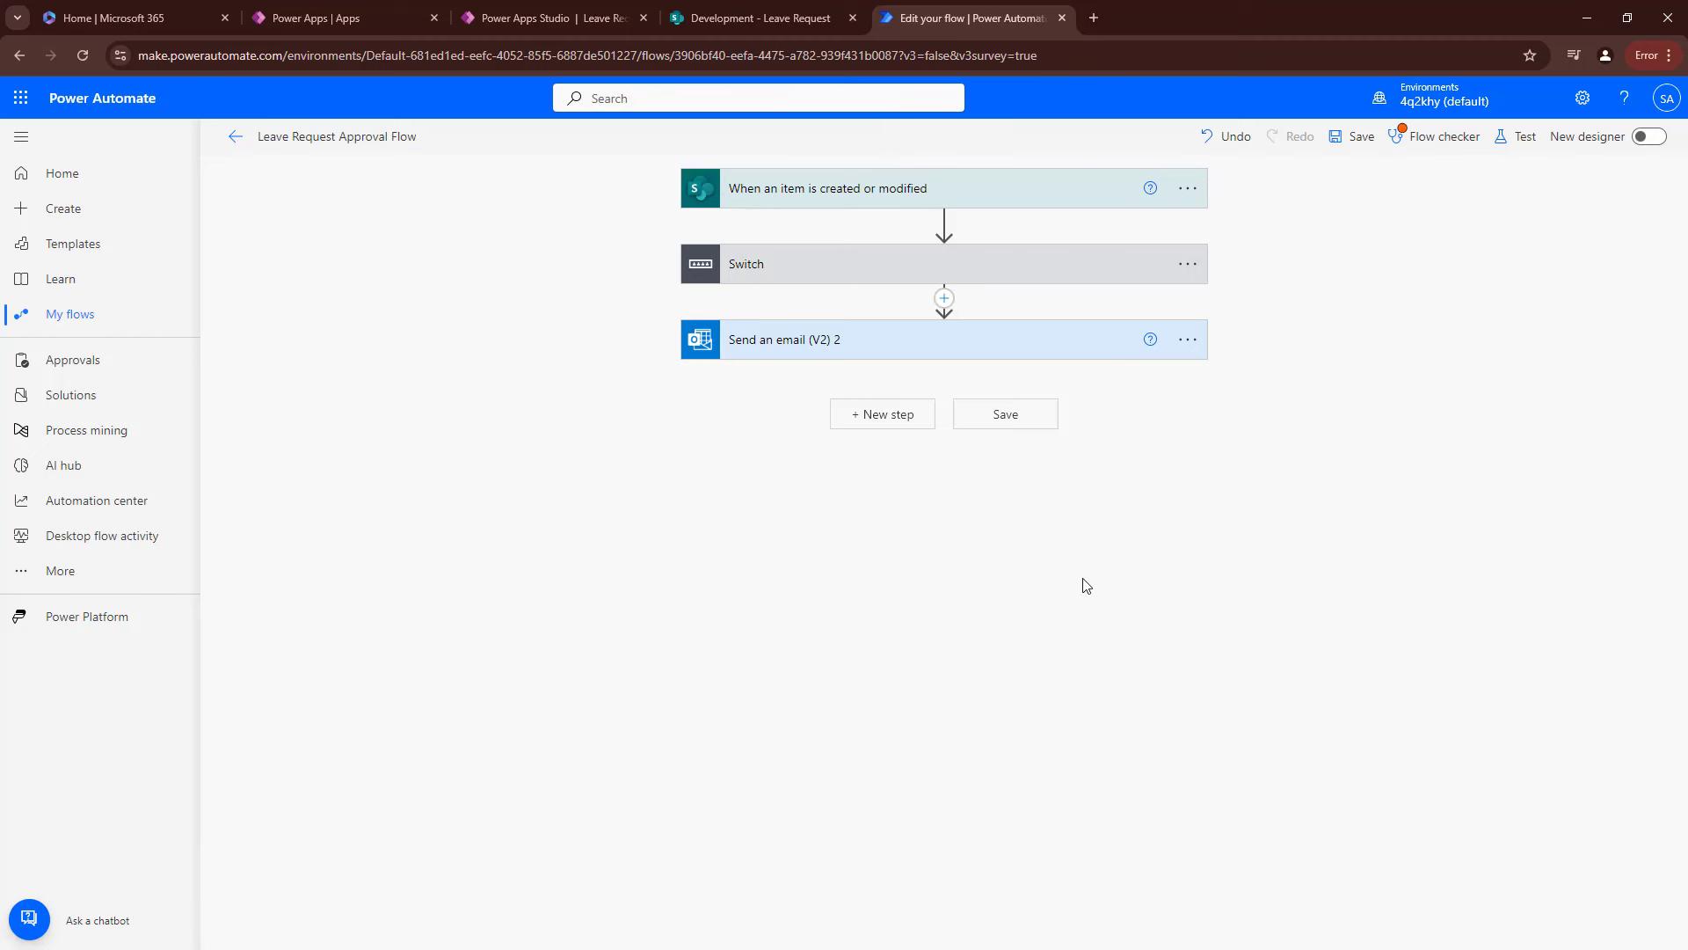
pyautogui.click(1413, 372)
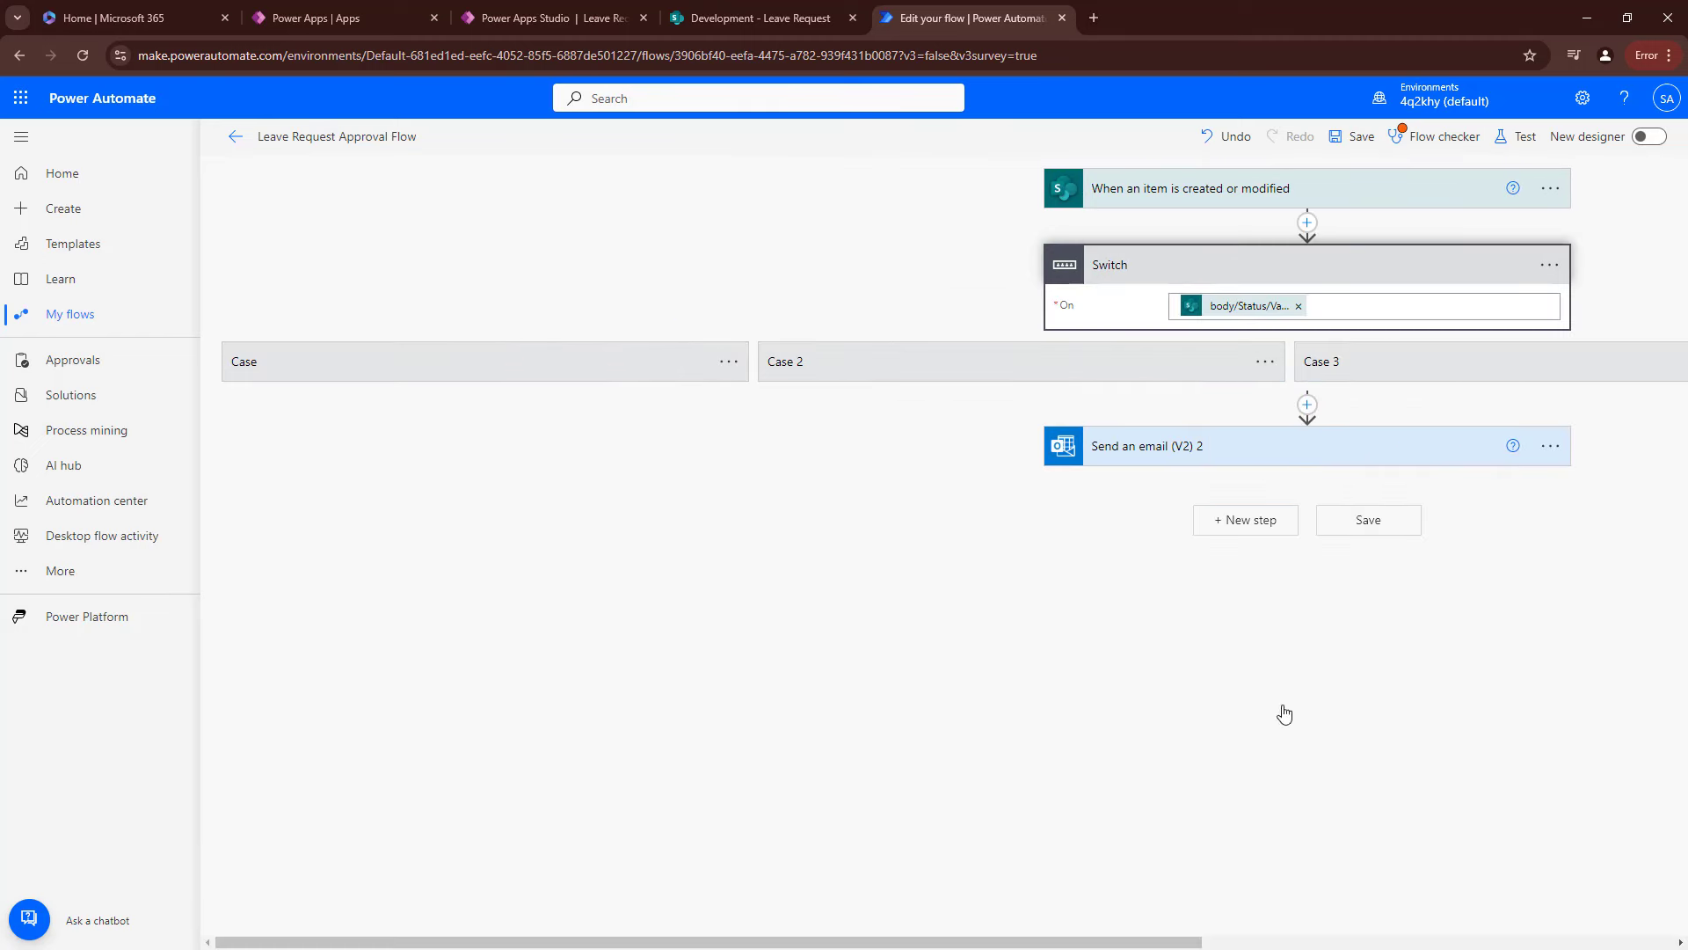
pyautogui.hscroll(7, 1180, 937)
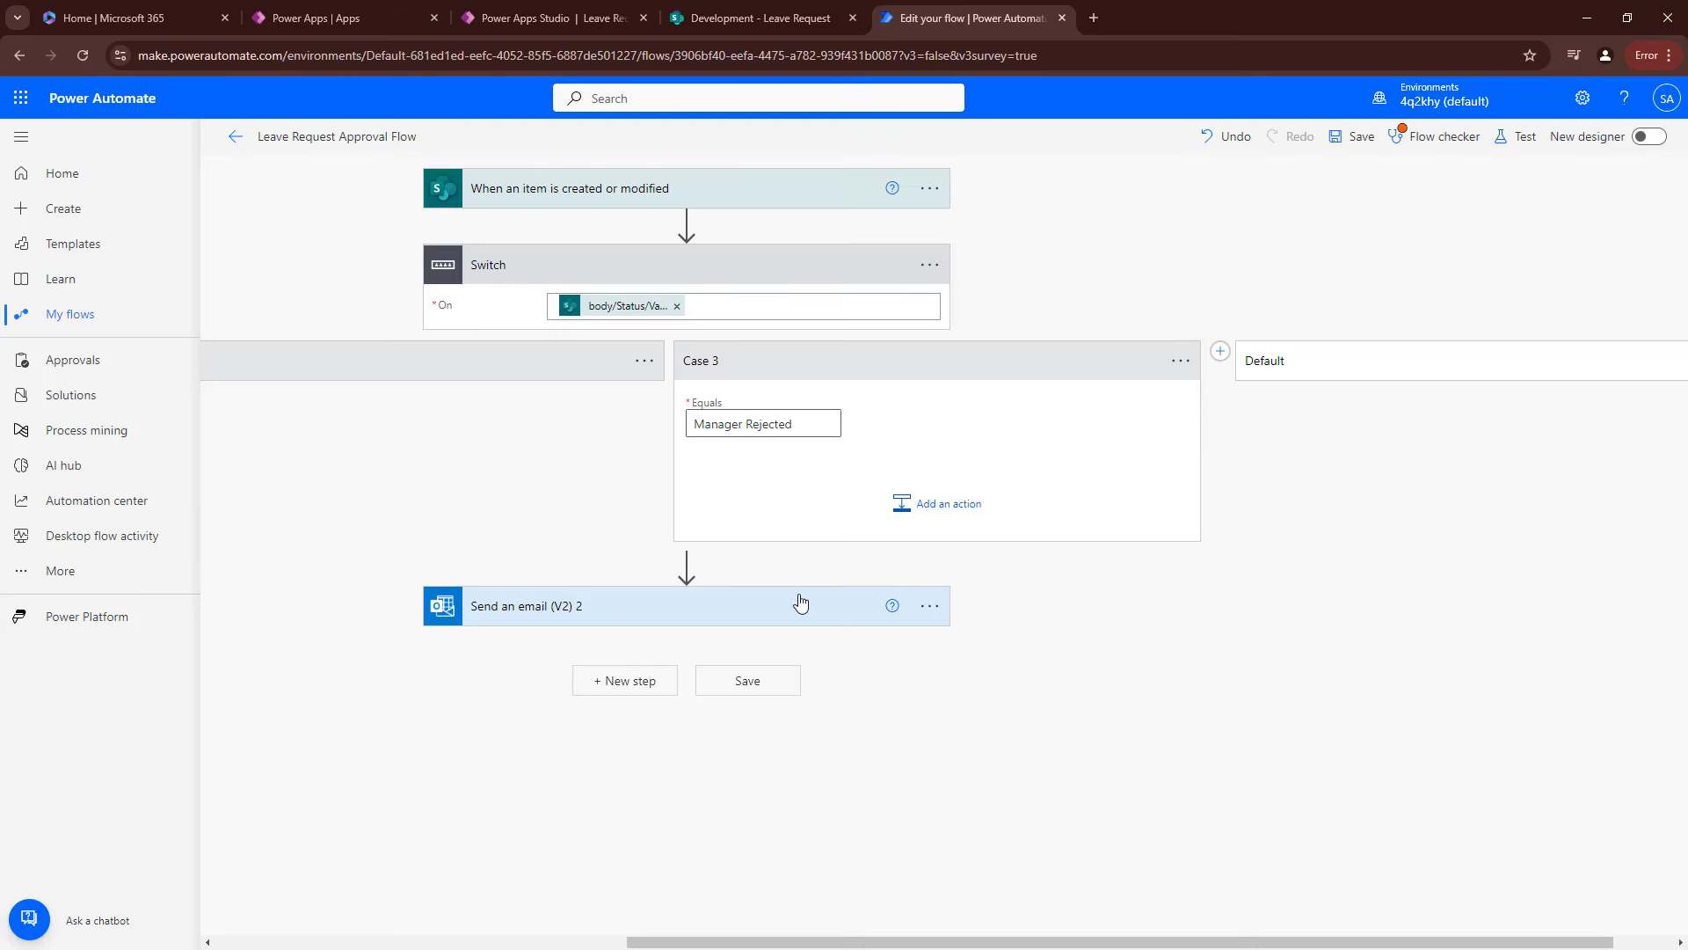
pyautogui.moveTo(799, 595); pyautogui.dragTo(1024, 467)
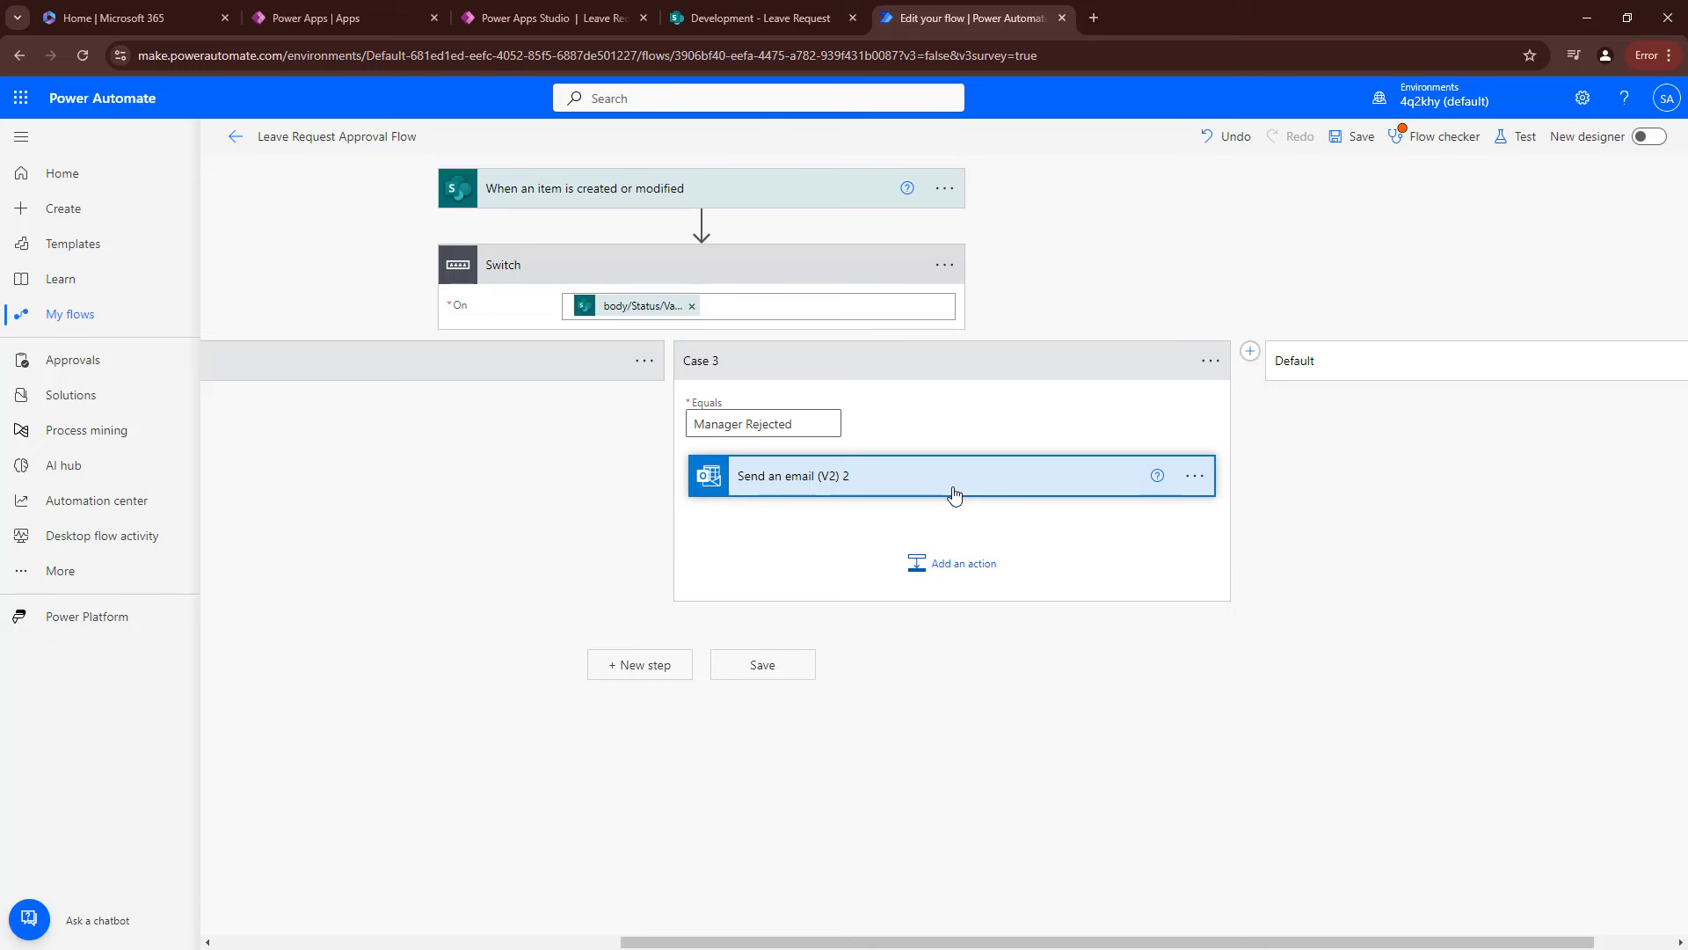
# Open the Case 3 email action and reword its subject ending to "Leave Request Rejected".
pyautogui.click(955, 493)
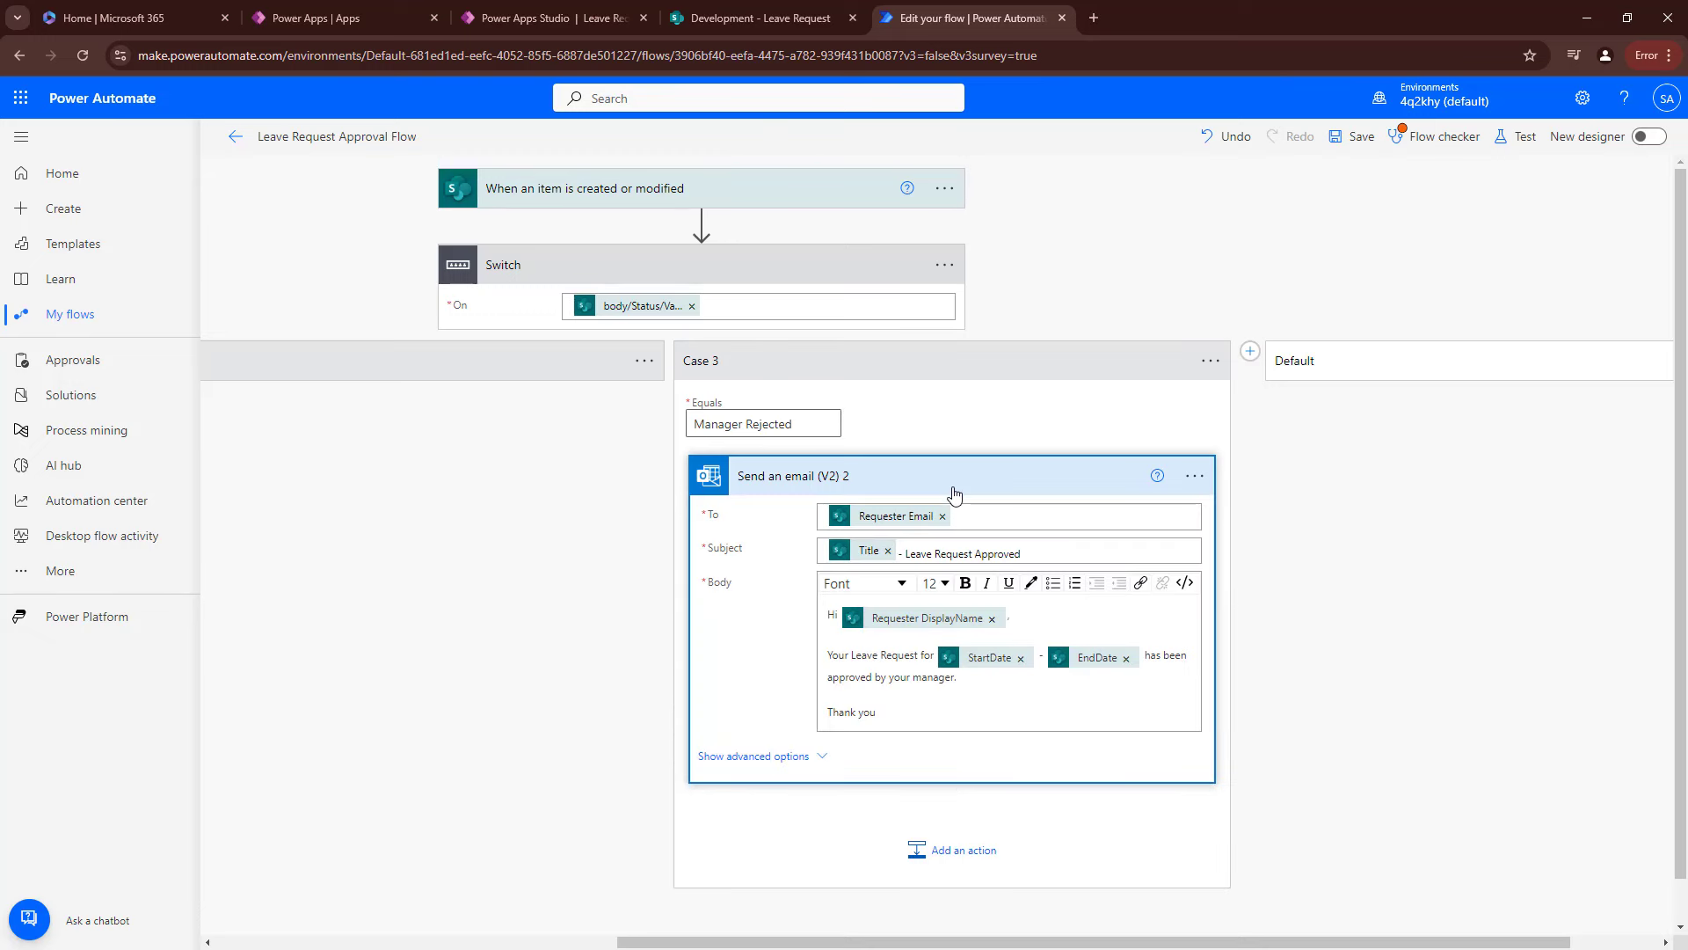
pyautogui.doubleClick(1005, 552)
pyautogui.write('Reje')
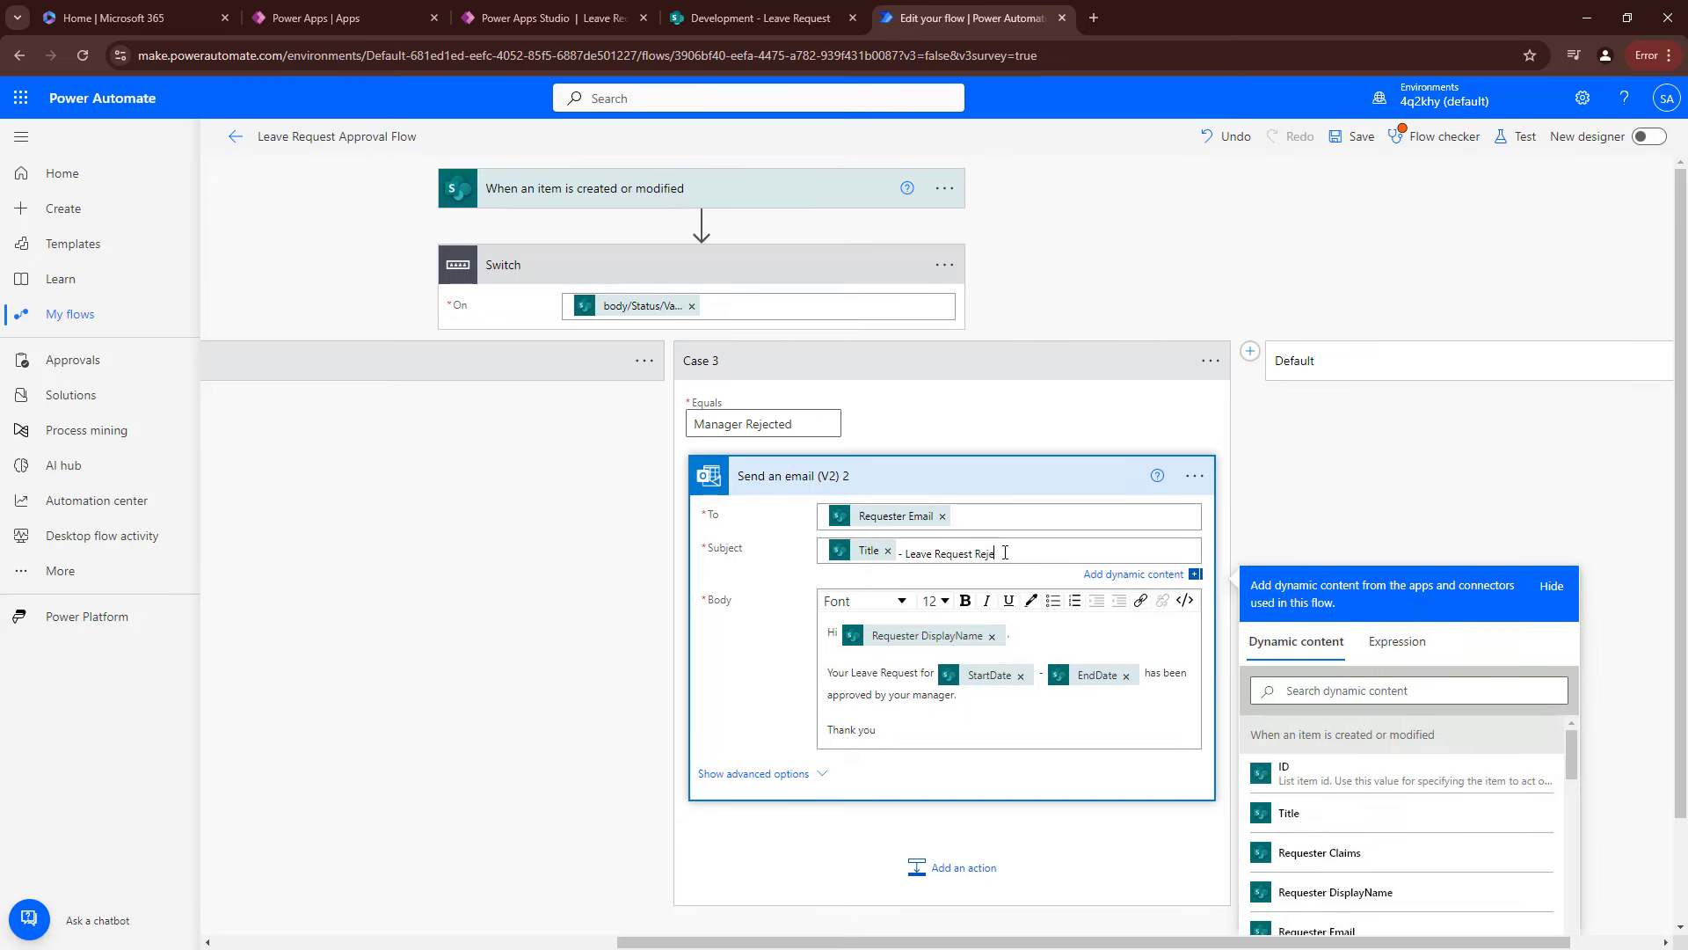
pyautogui.write('cted')
# Replace "approved" with "rejected" in the Case 3 email body and save the flow.
pyautogui.scroll(-2, 914, 606)
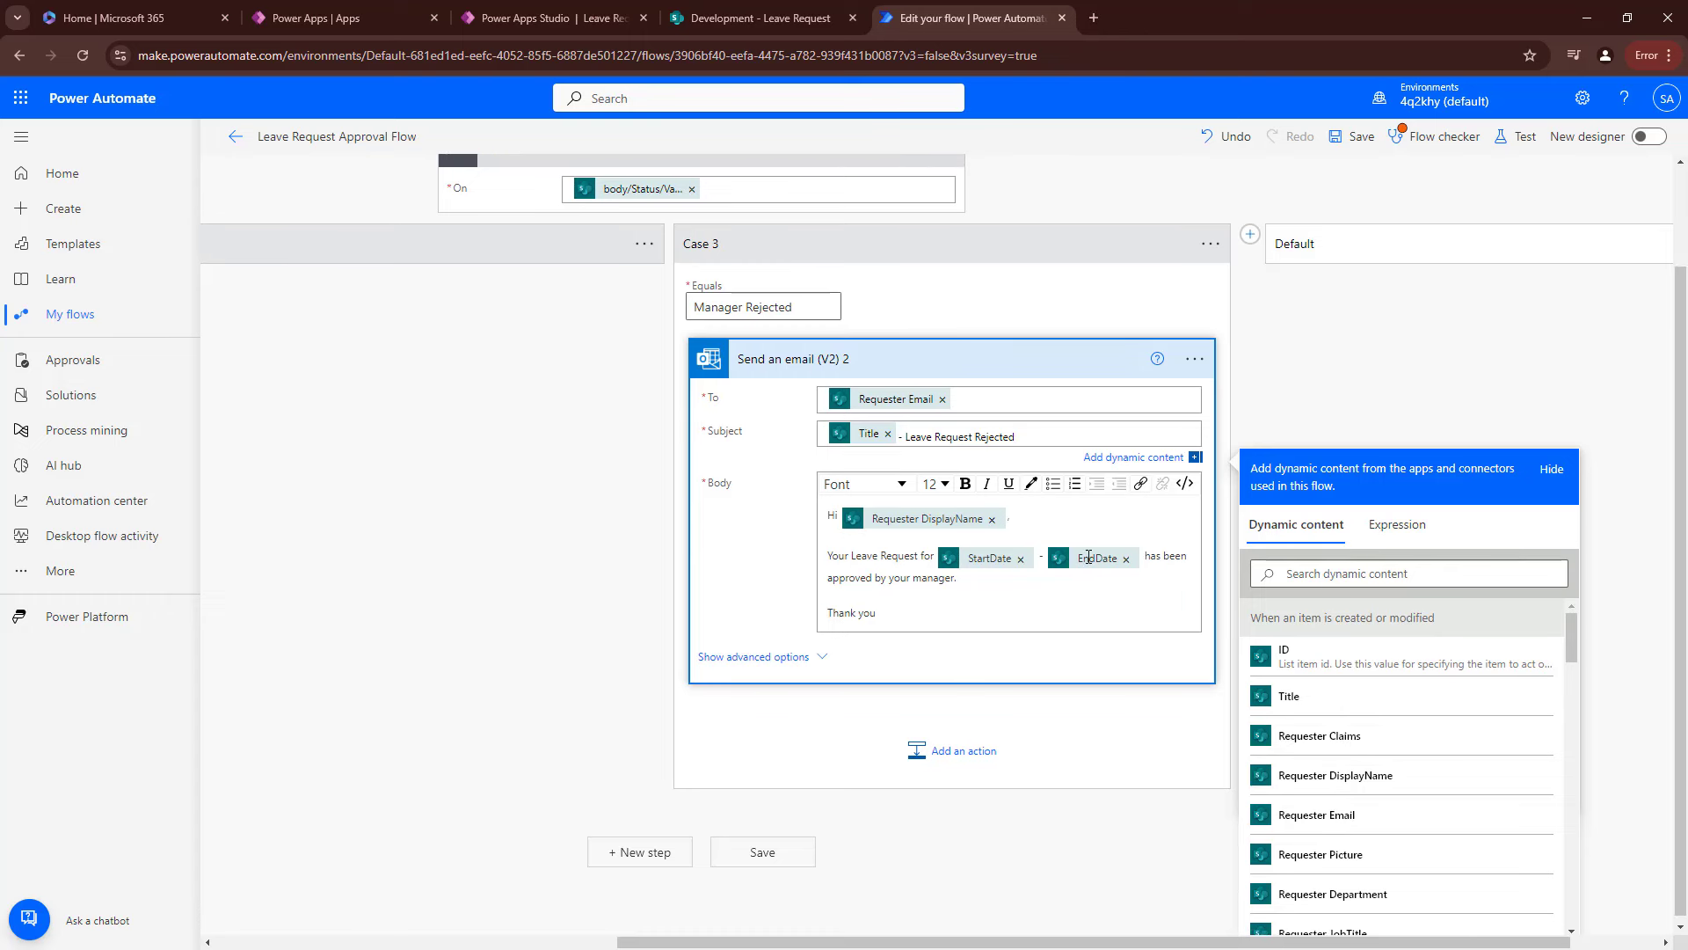
pyautogui.doubleClick(855, 582)
pyautogui.write('reje')
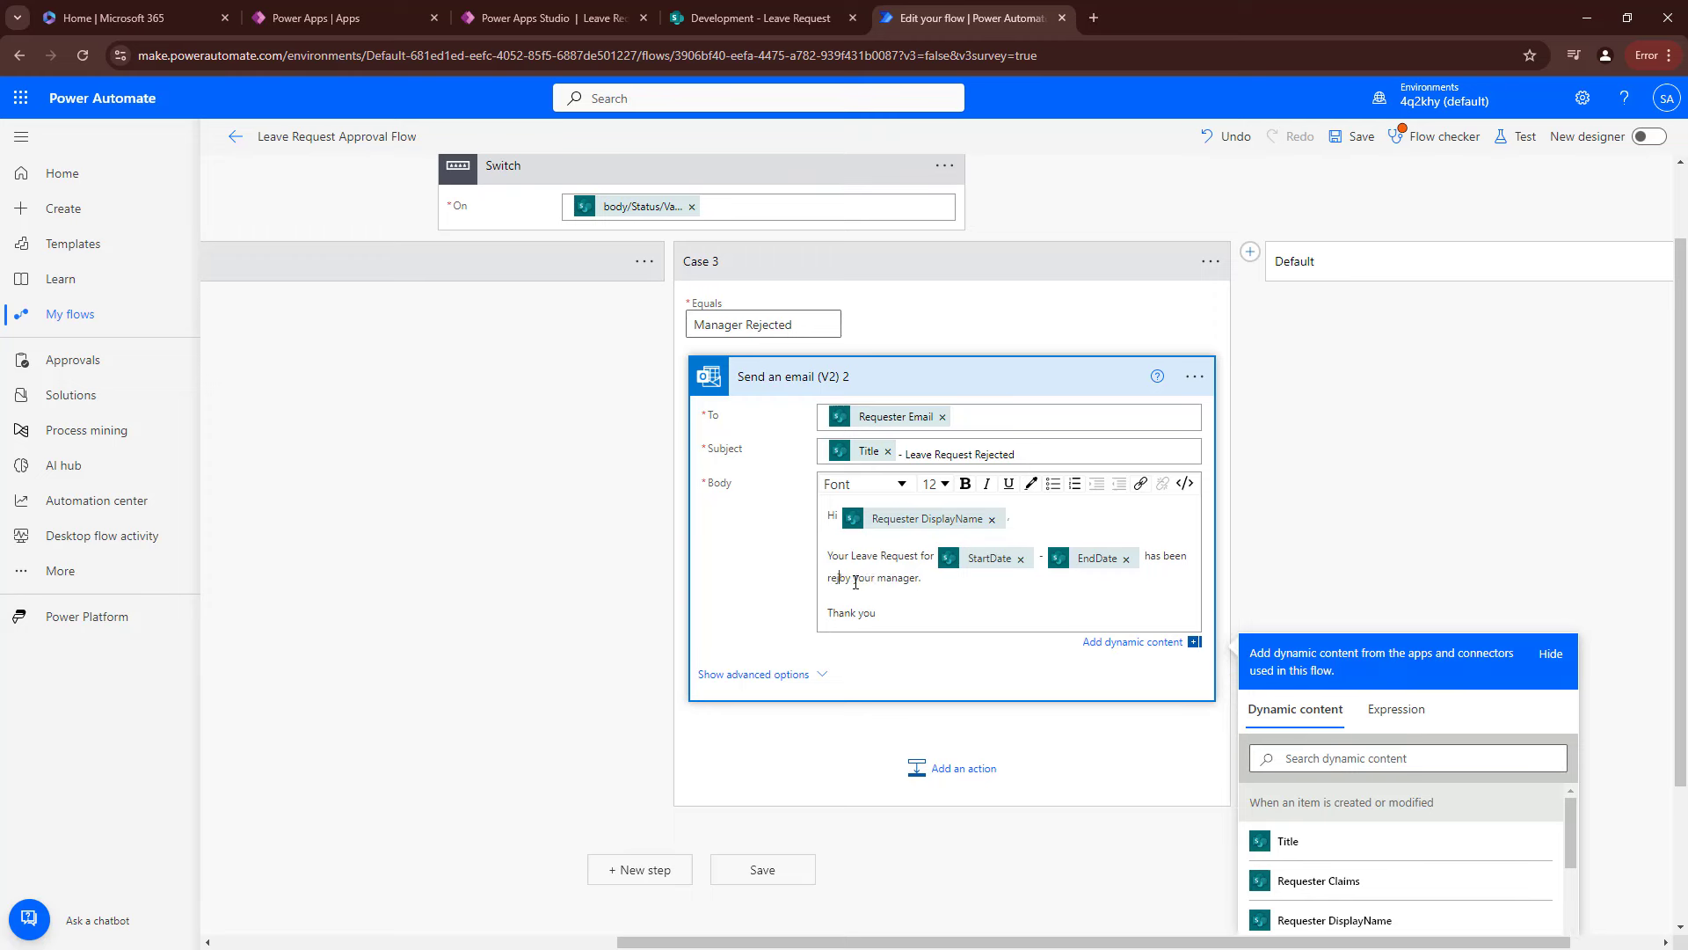
pyautogui.write('cted')
pyautogui.click(1386, 414)
pyautogui.scroll(2, 1389, 369)
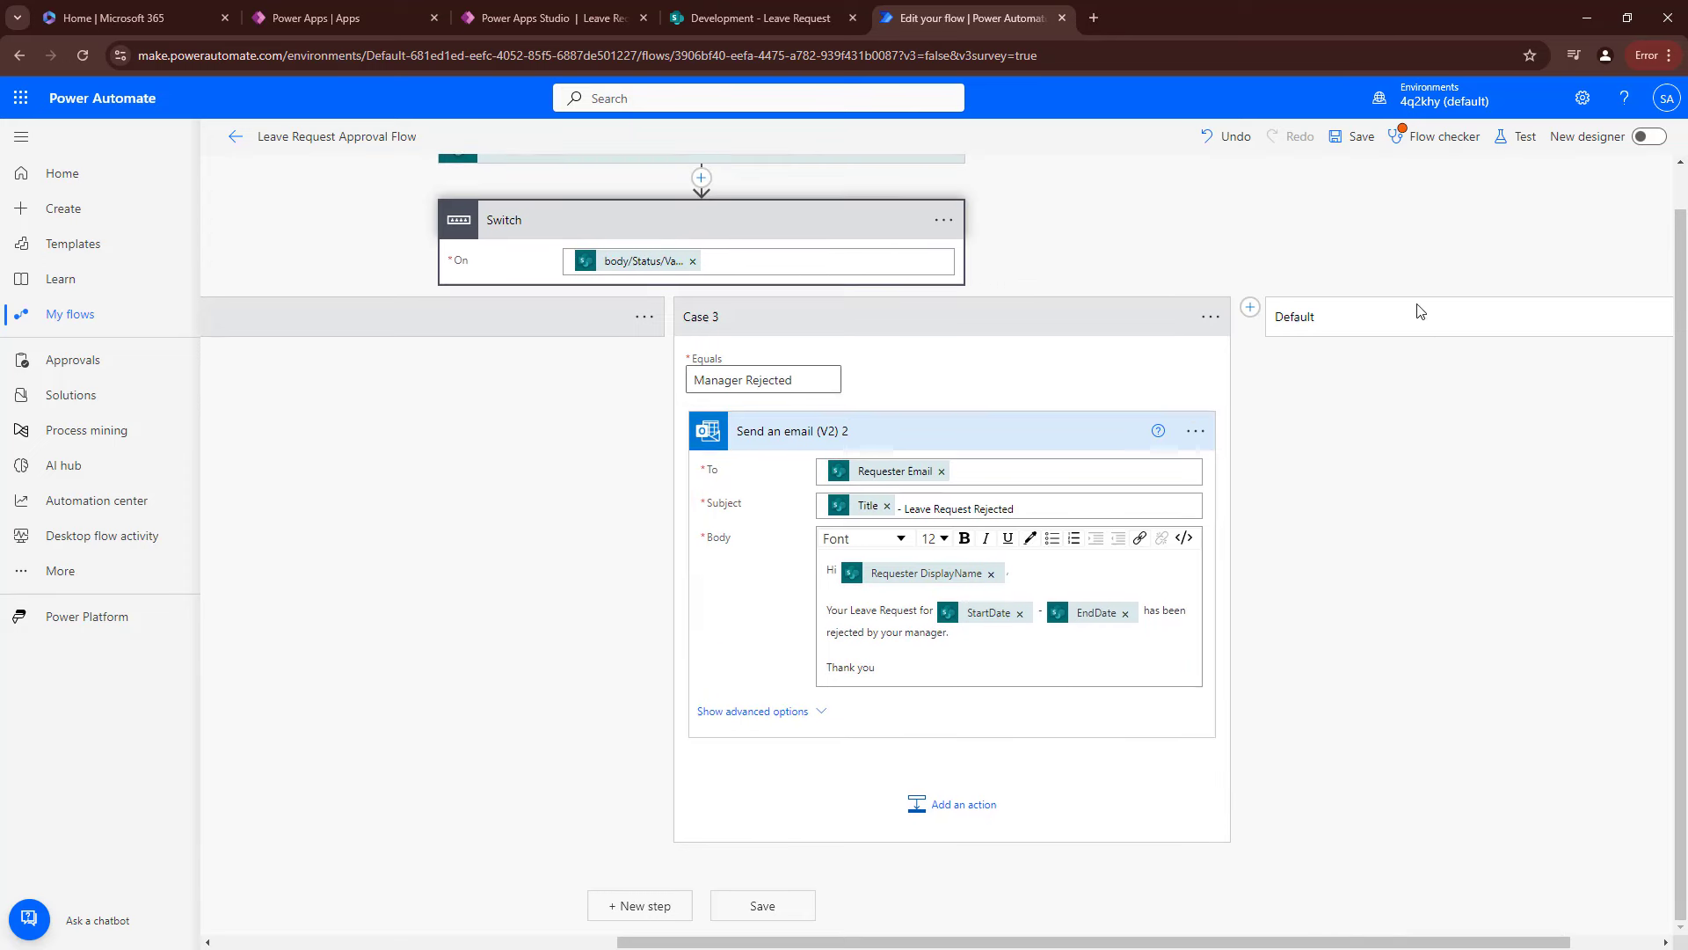
pyautogui.click(1358, 141)
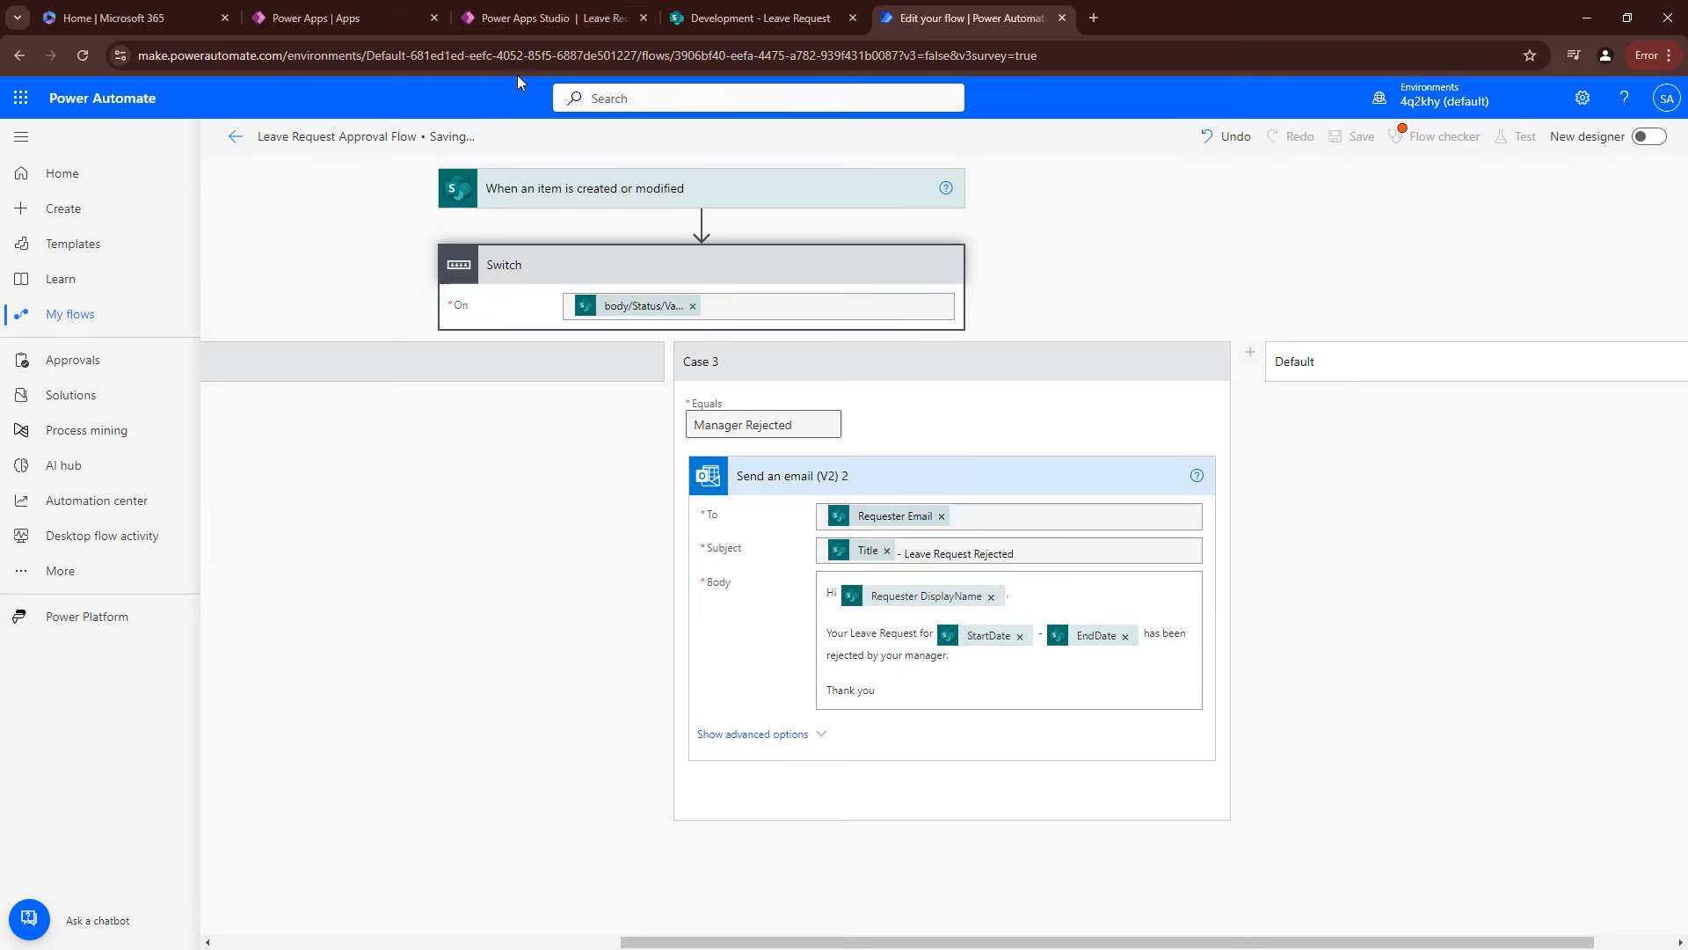
# Switch to Power Apps Studio, preview the app from HomeScreen and open the New Request form.
pyautogui.click(556, 17)
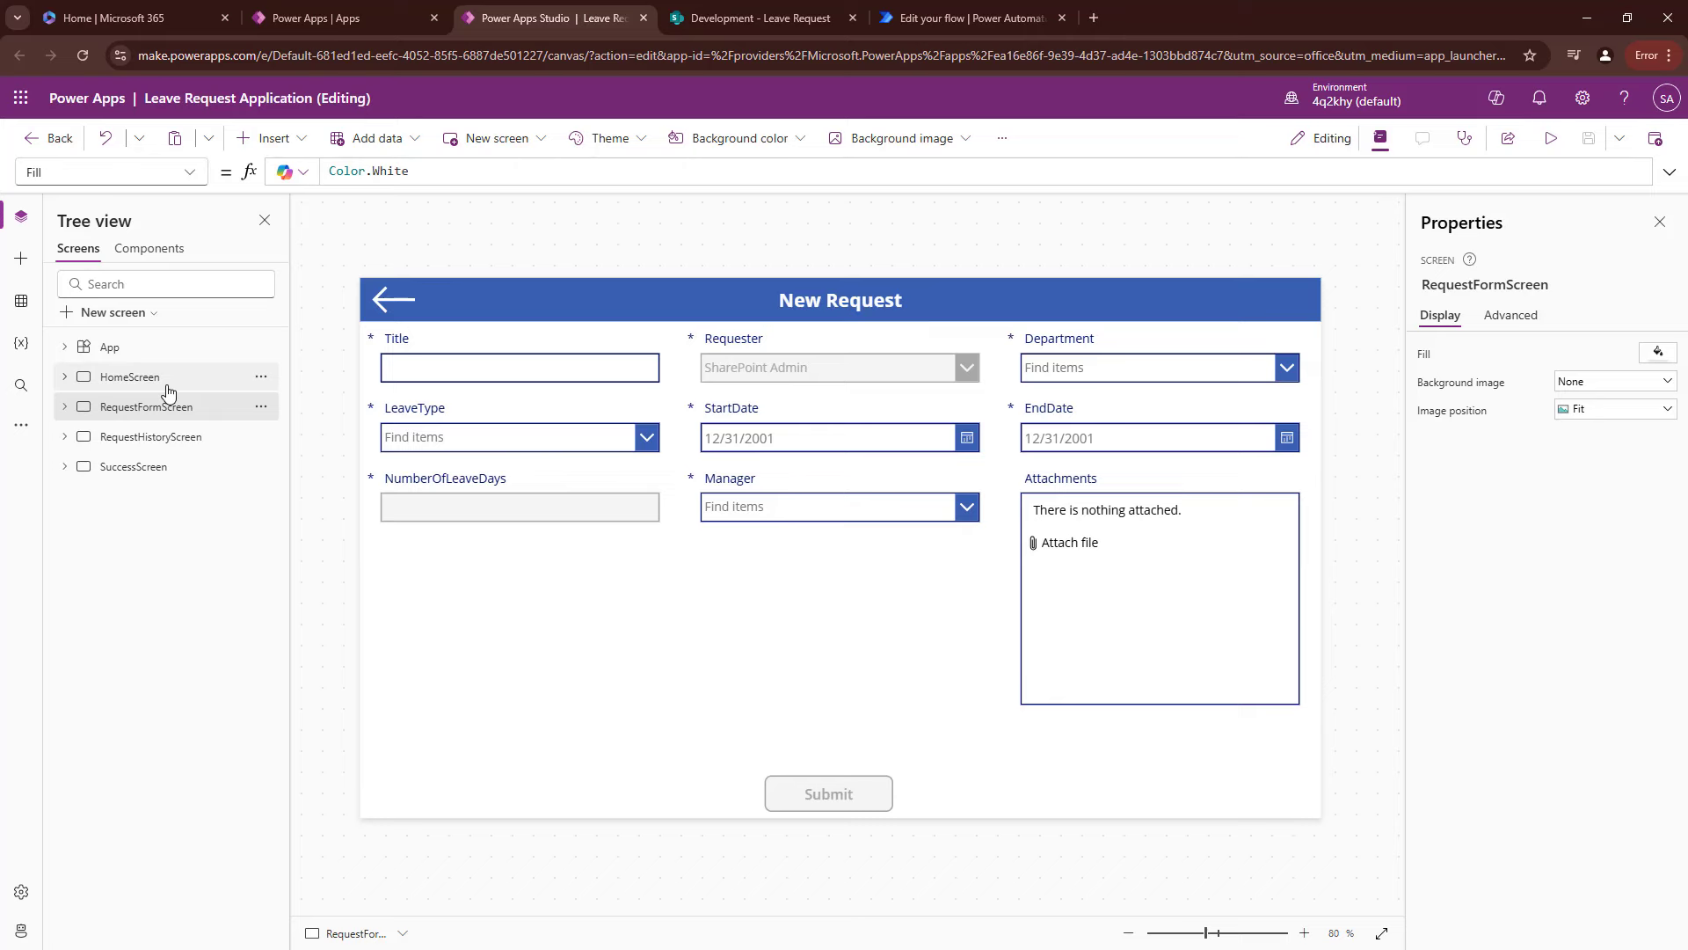
pyautogui.click(132, 377)
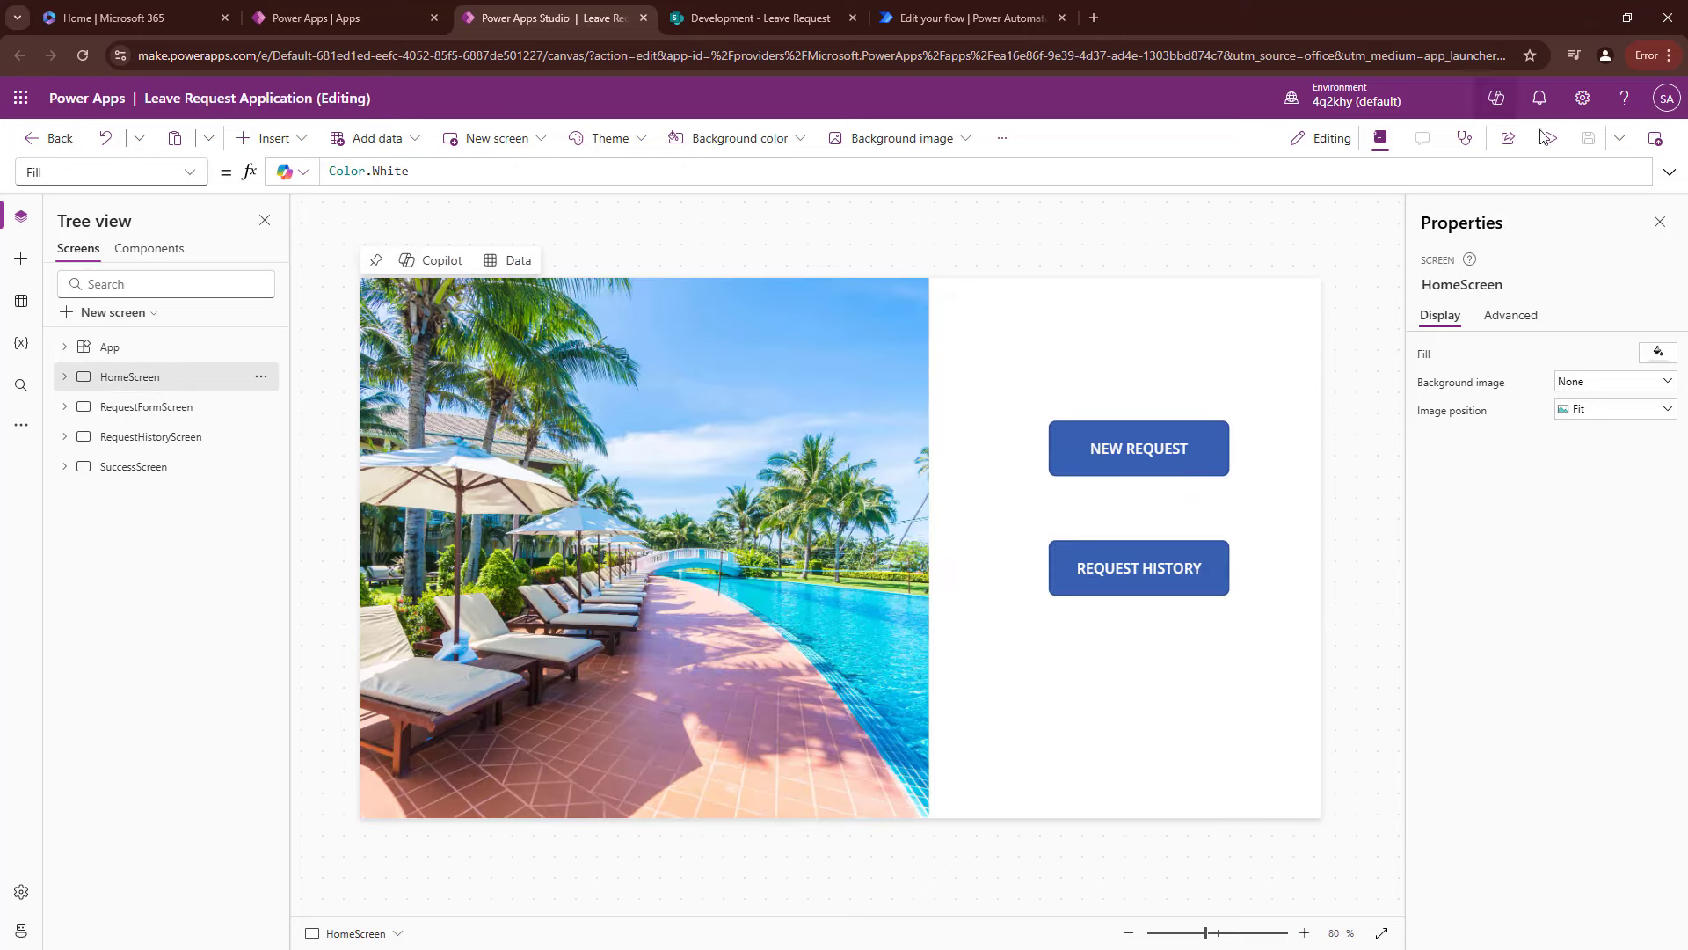
pyautogui.click(1548, 138)
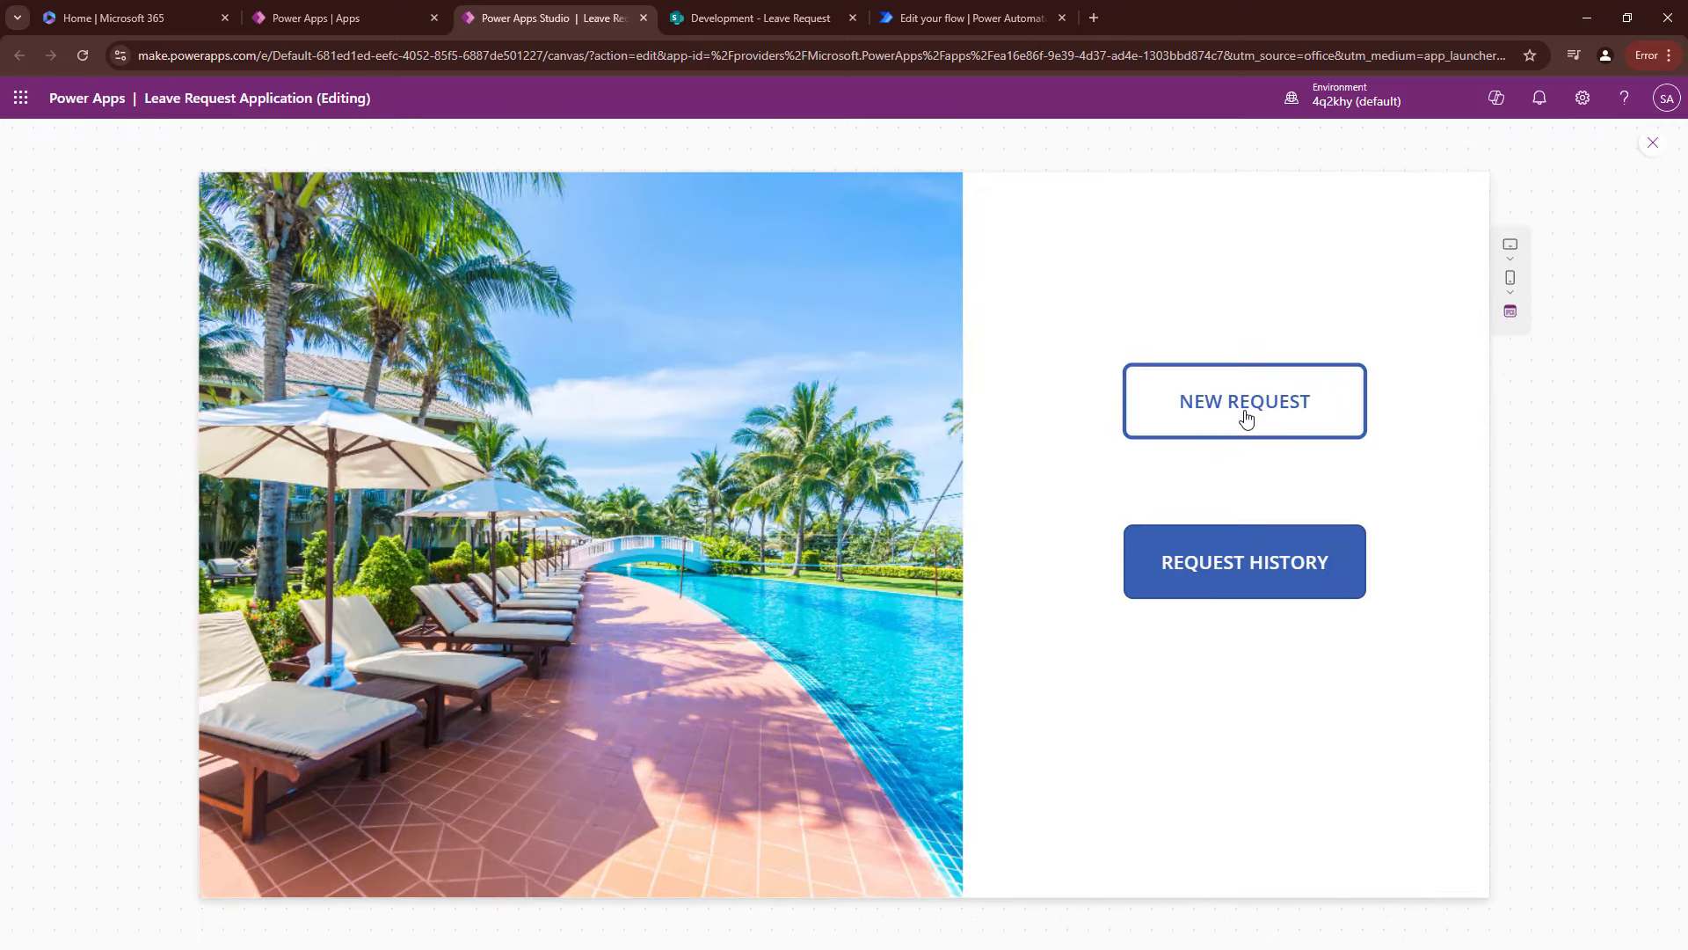
pyautogui.click(1247, 418)
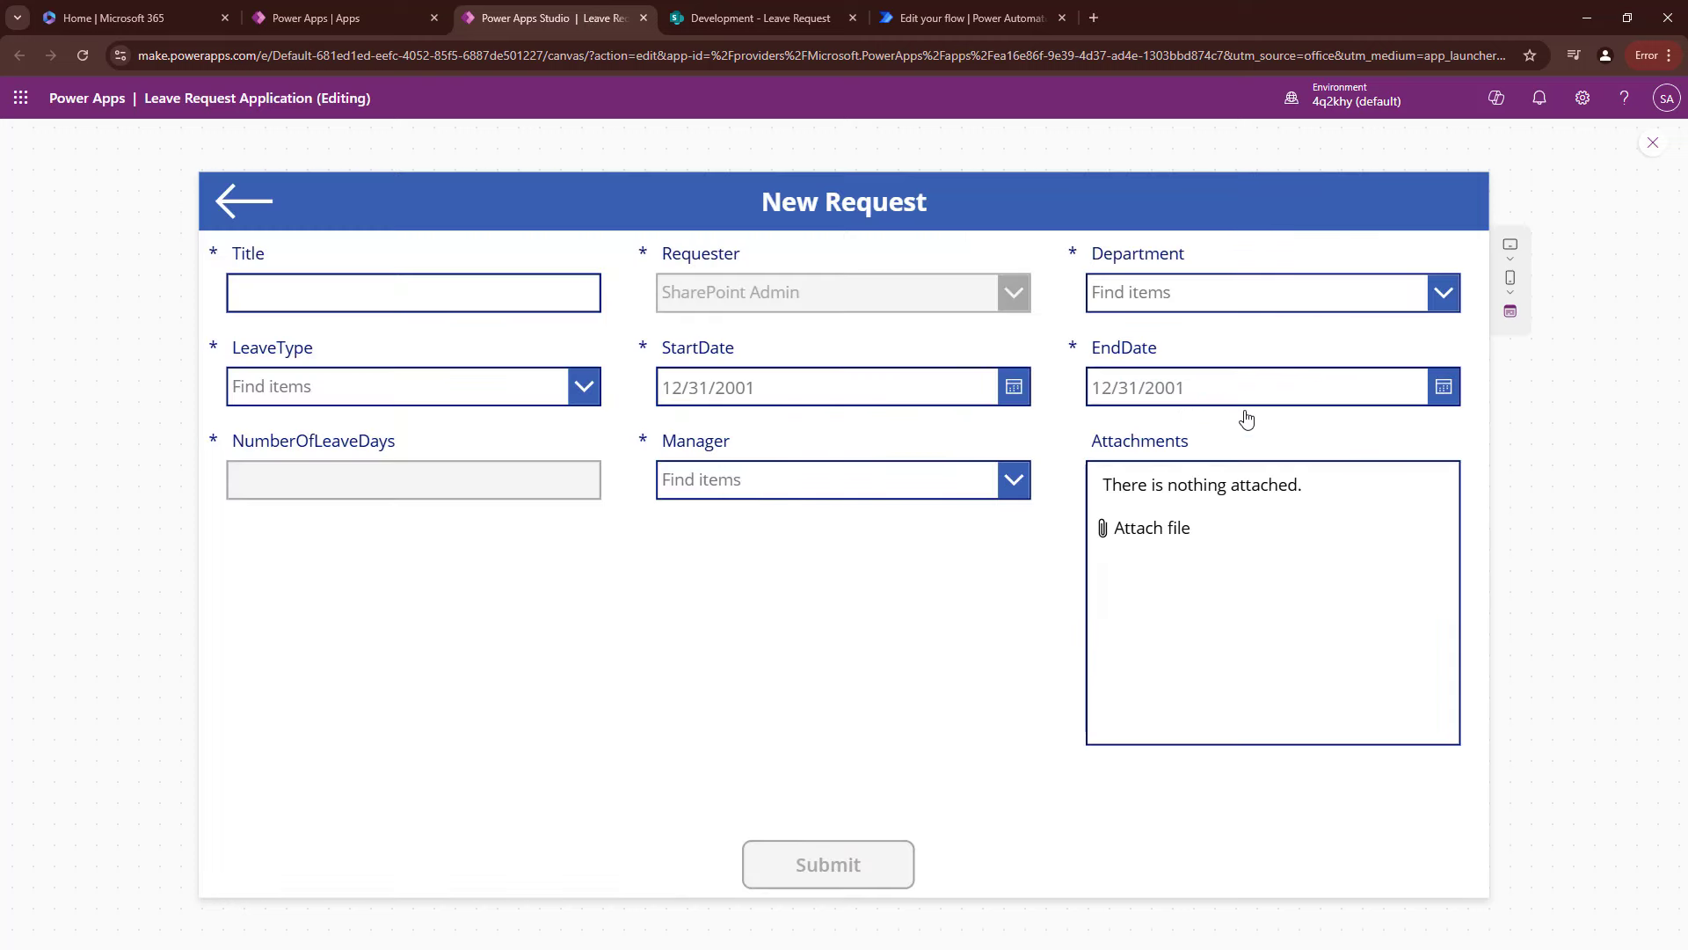
# Enter "My Annual Leave for Jan 2025" as the request title.
pyautogui.click(431, 293)
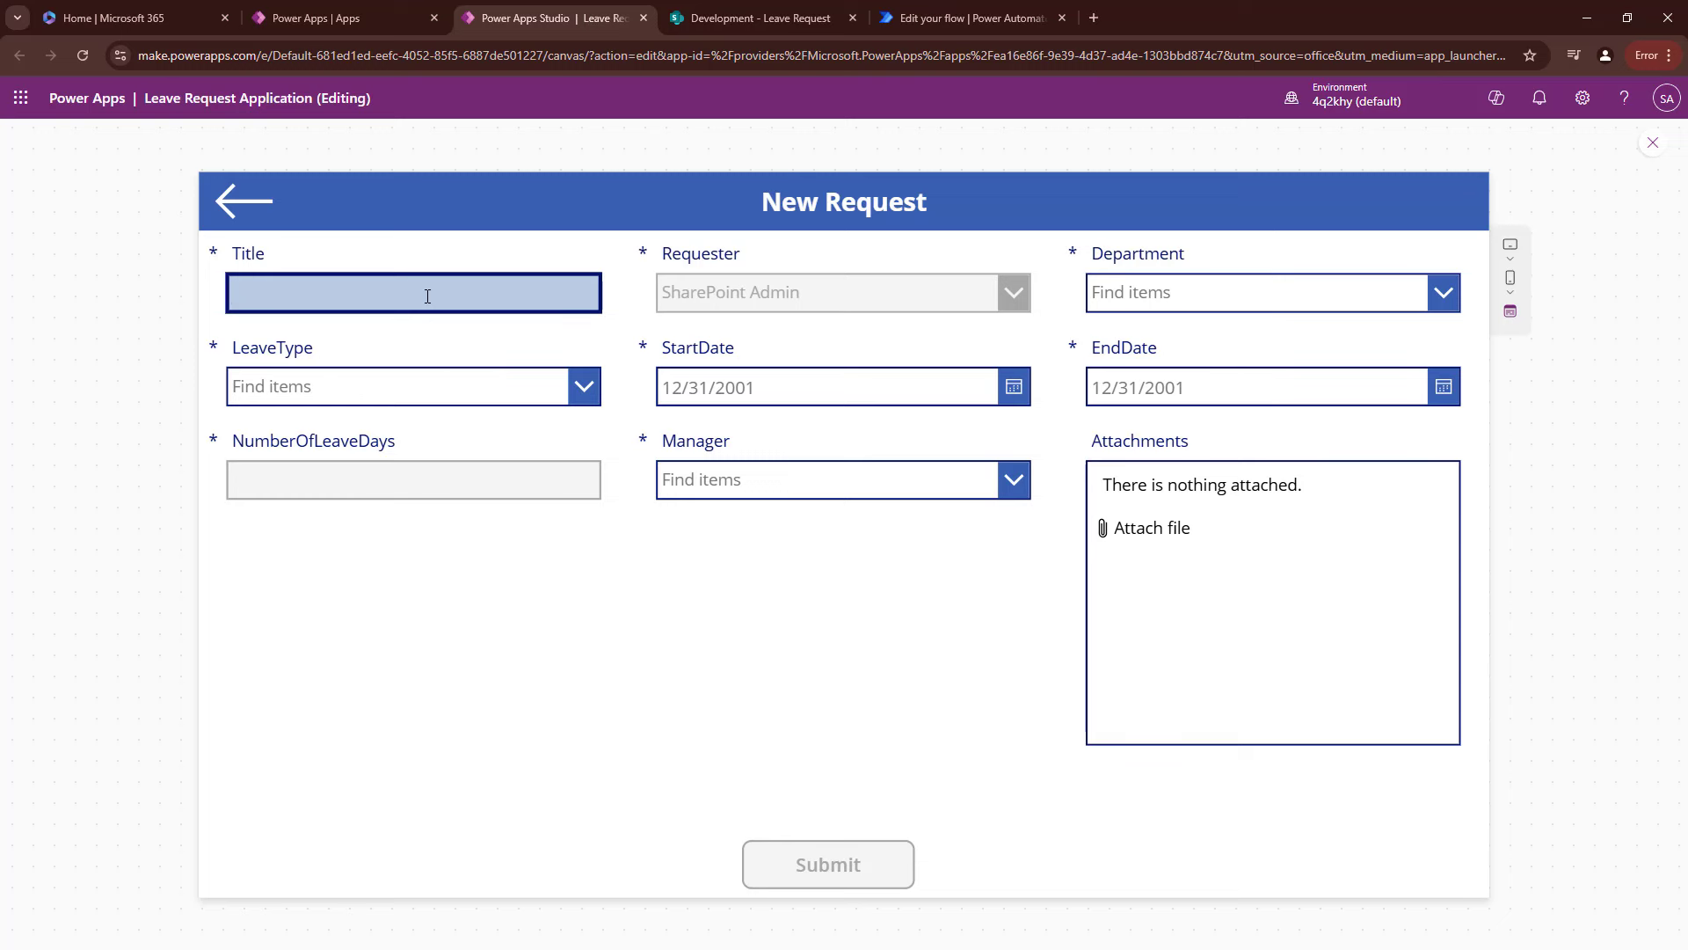
pyautogui.write('Leave ')
pyautogui.write('M')
pyautogui.write('y Ann')
pyautogui.write('ual ')
pyautogui.write(' for Ja')
pyautogui.write('n 2025')
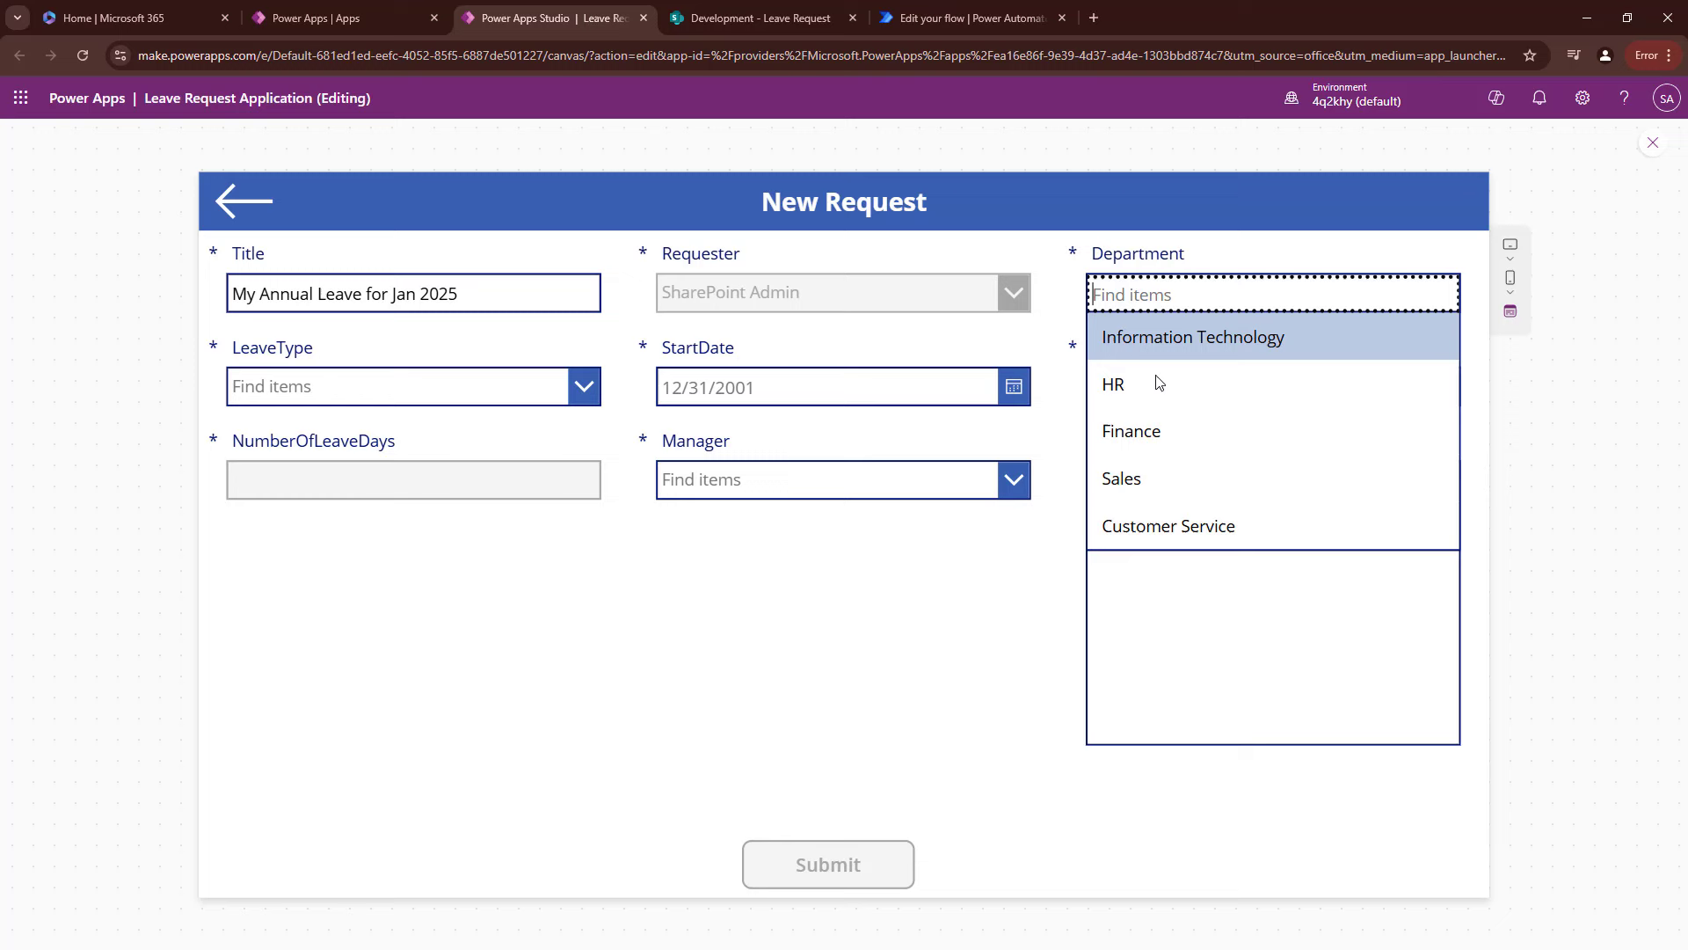
# Set the Department to Information Technology and the LeaveType to Annual.
pyautogui.click(1214, 332)
pyautogui.click(476, 394)
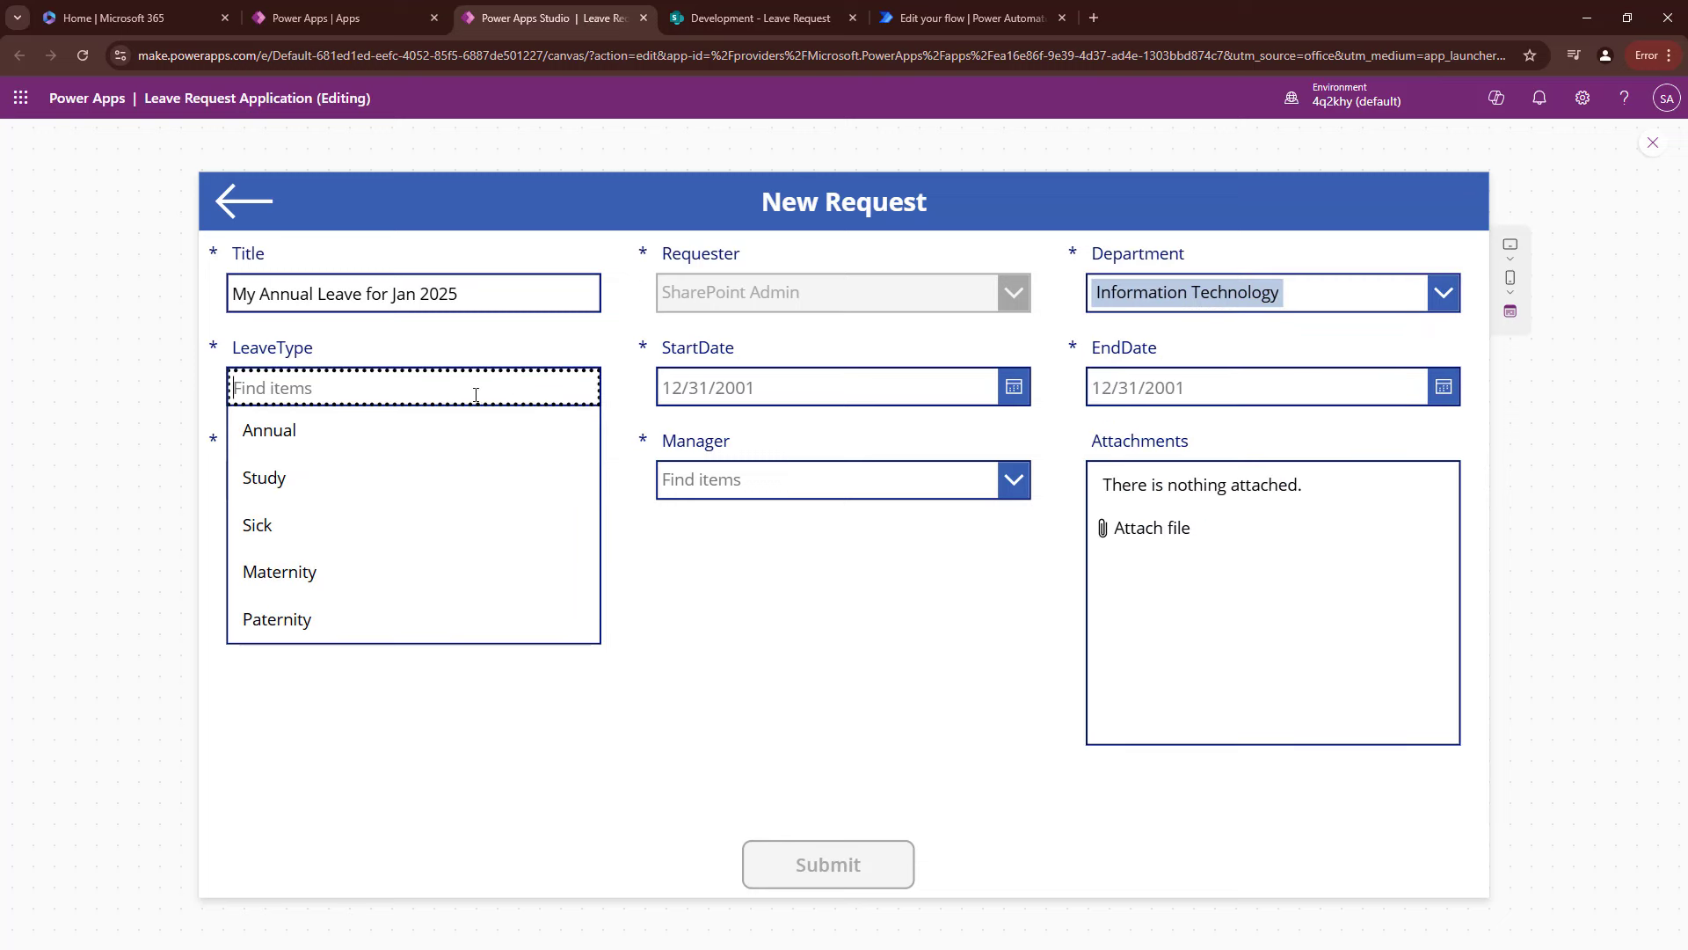
pyautogui.click(346, 435)
# Set the request's StartDate to January 13, 2025.
pyautogui.click(1010, 402)
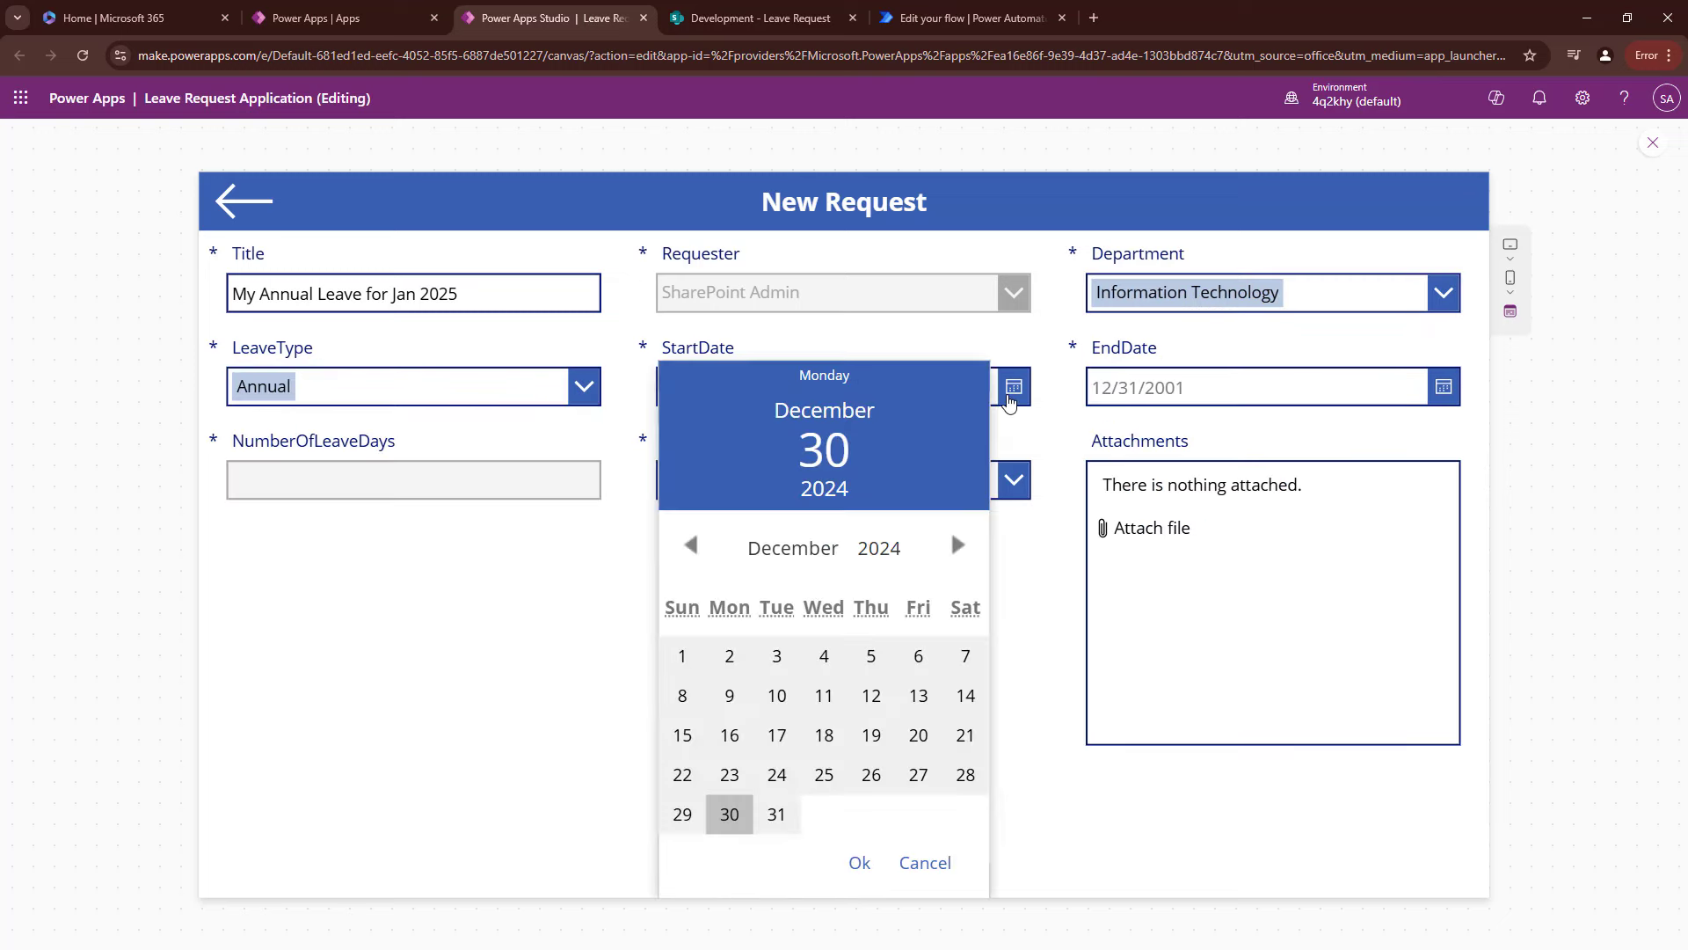
pyautogui.click(955, 546)
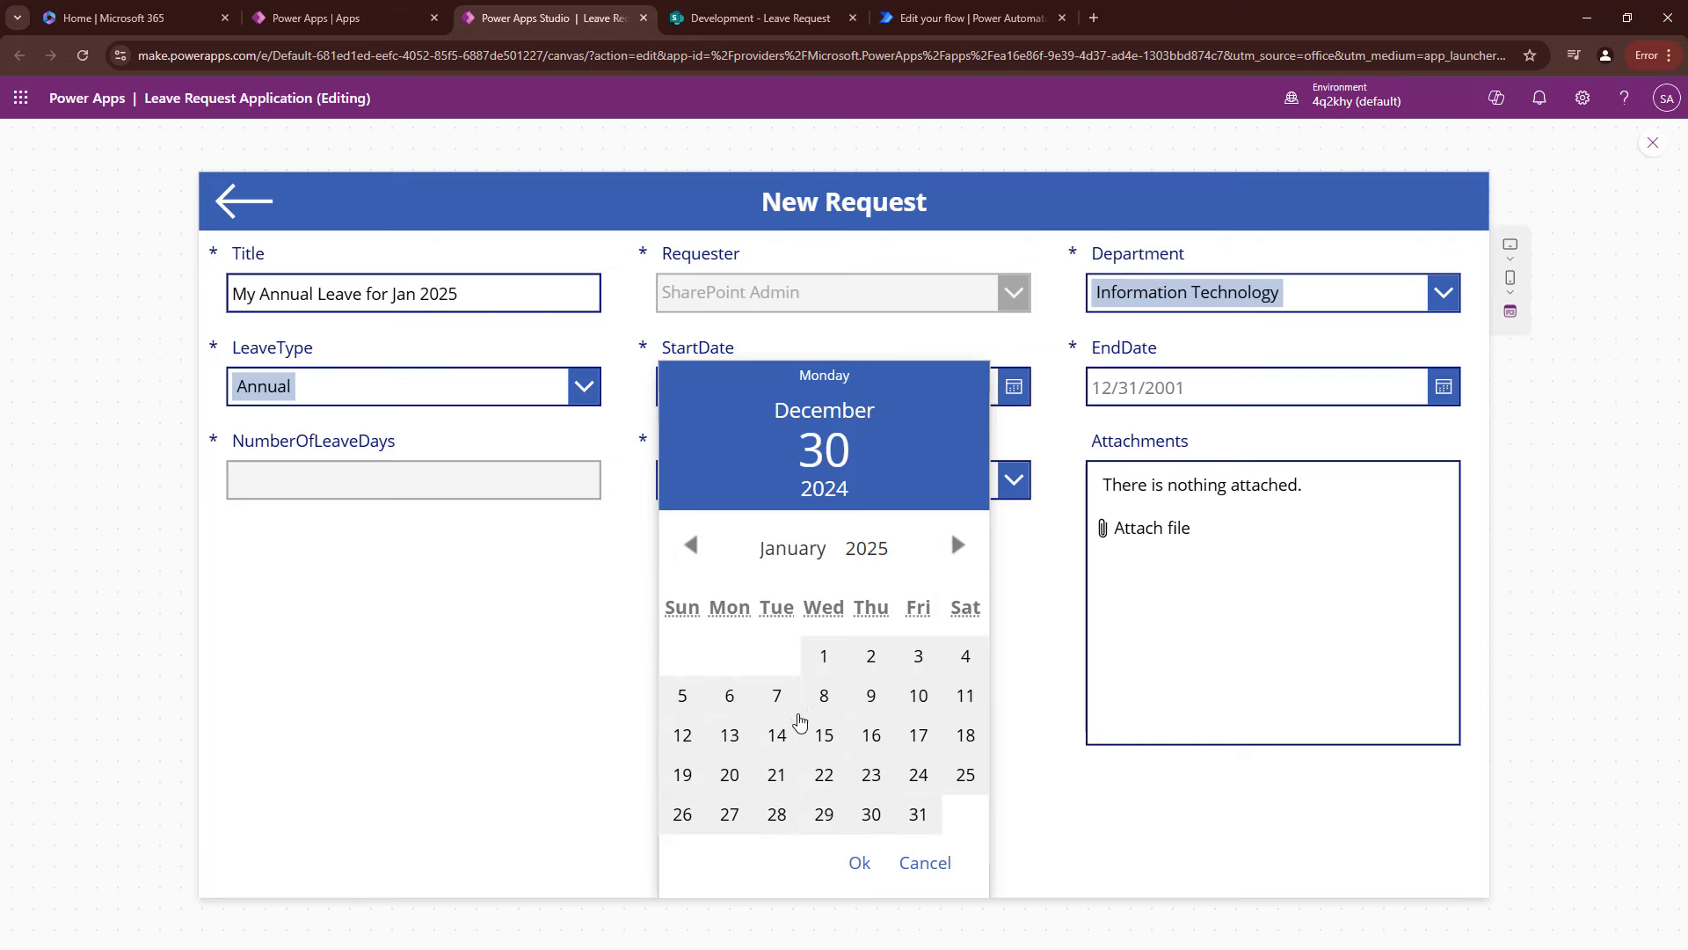
pyautogui.click(733, 738)
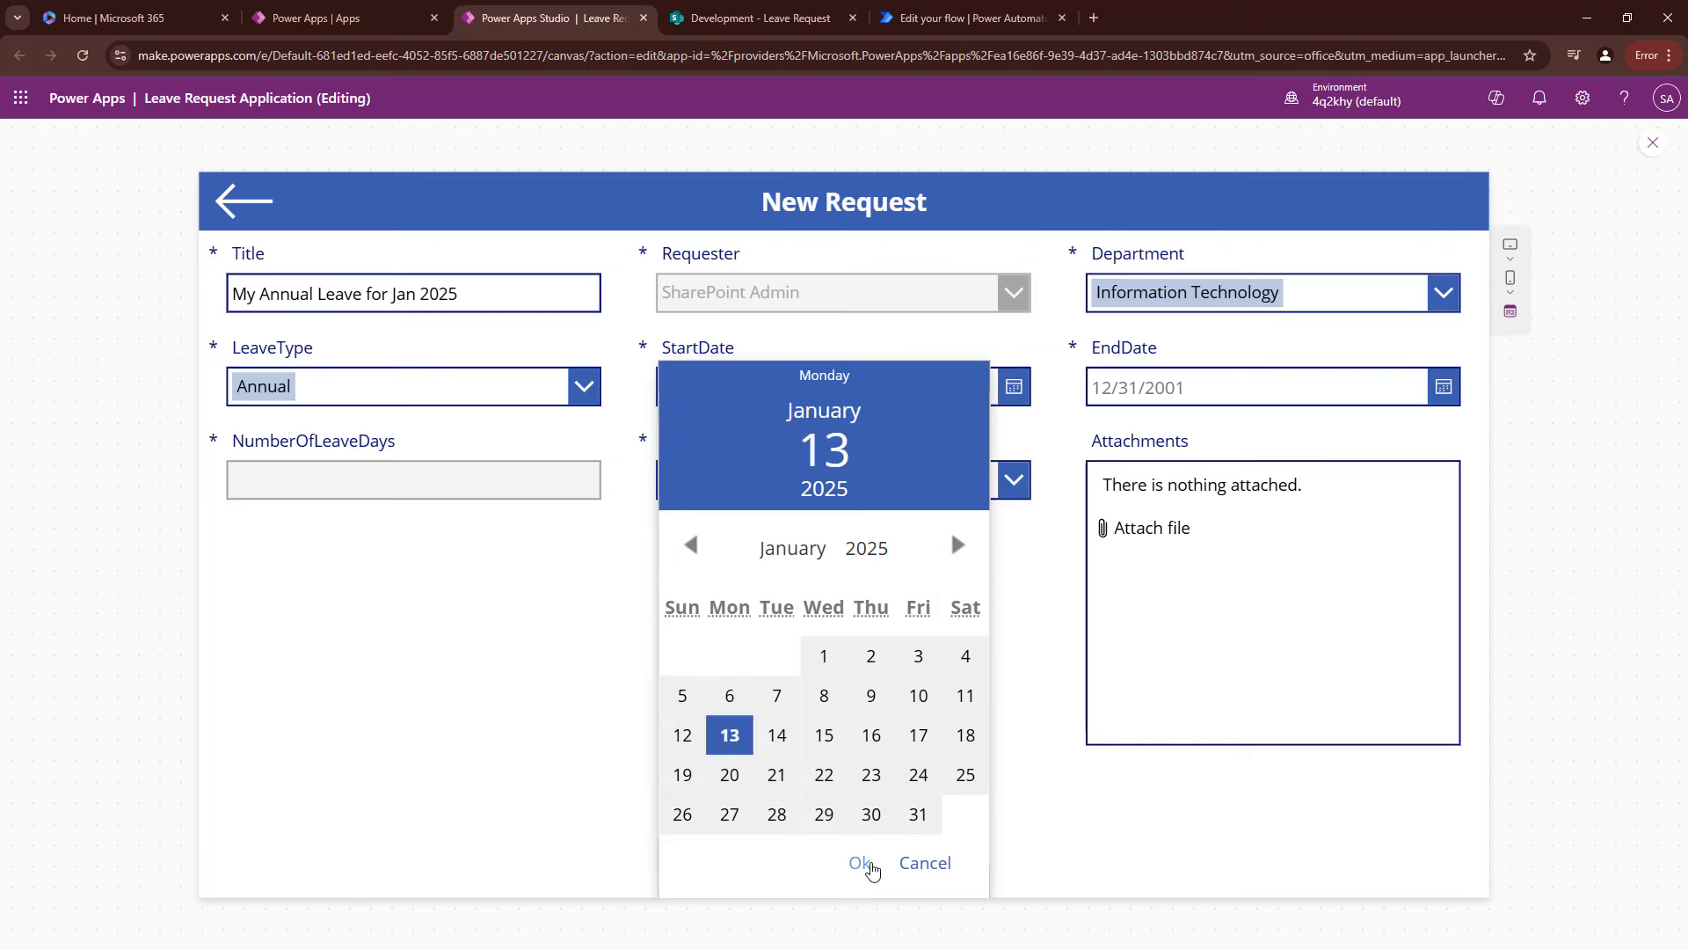
pyautogui.click(860, 863)
# Set the request's EndDate to January 17, 2025.
pyautogui.click(1439, 400)
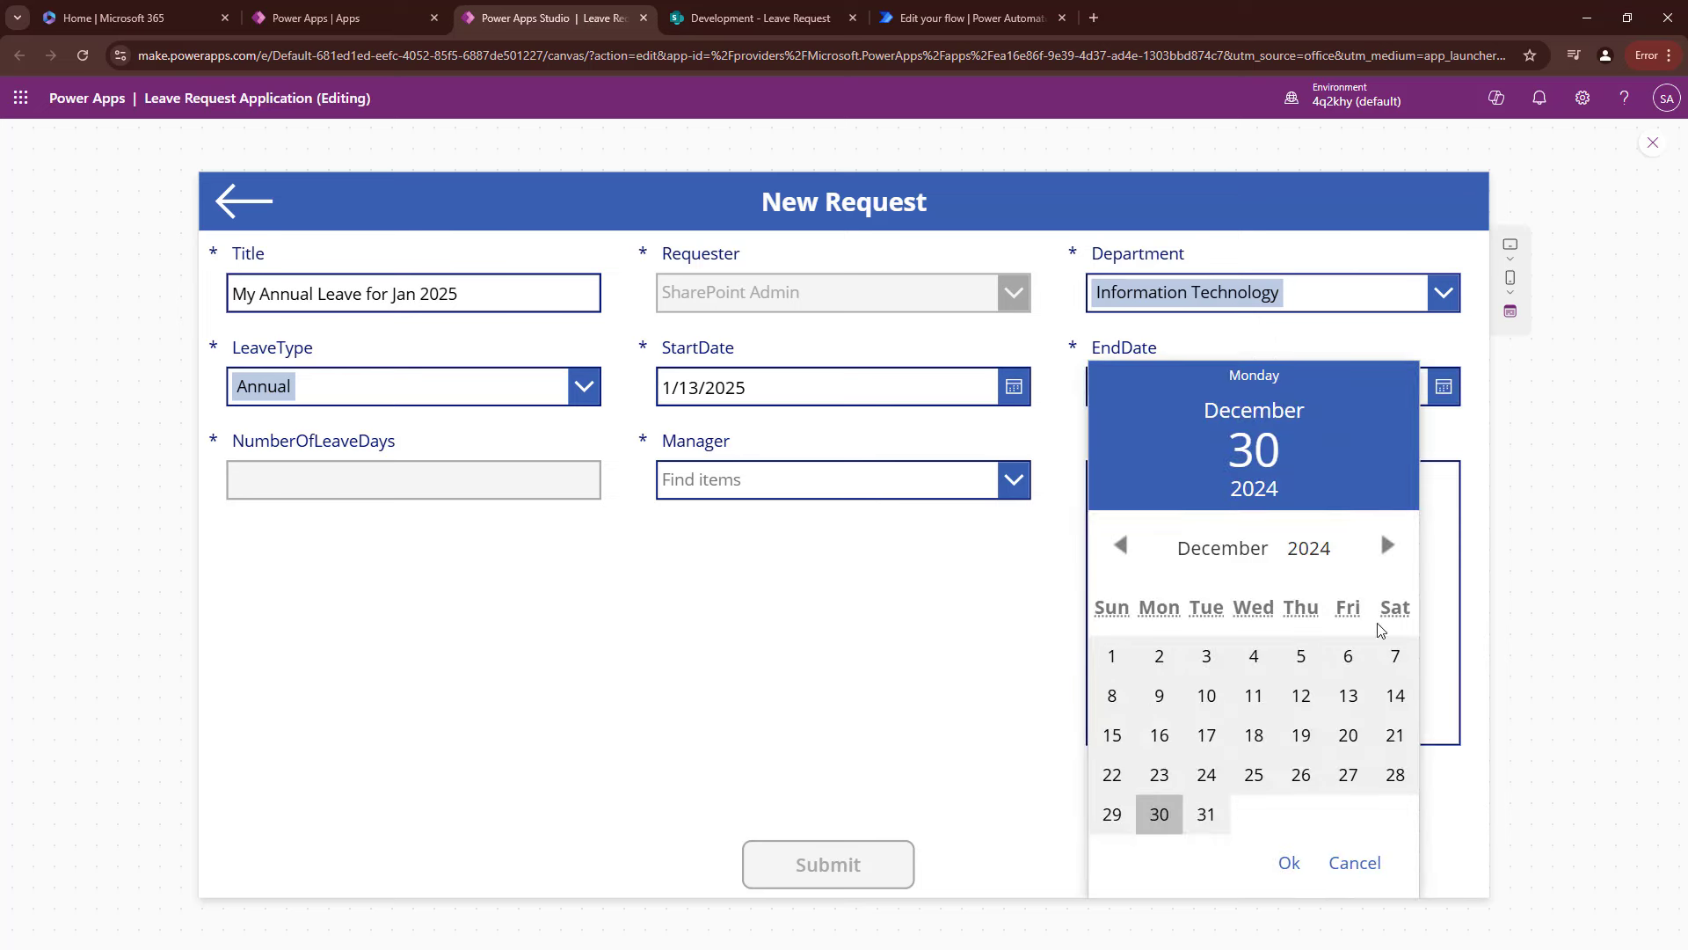
pyautogui.click(1386, 545)
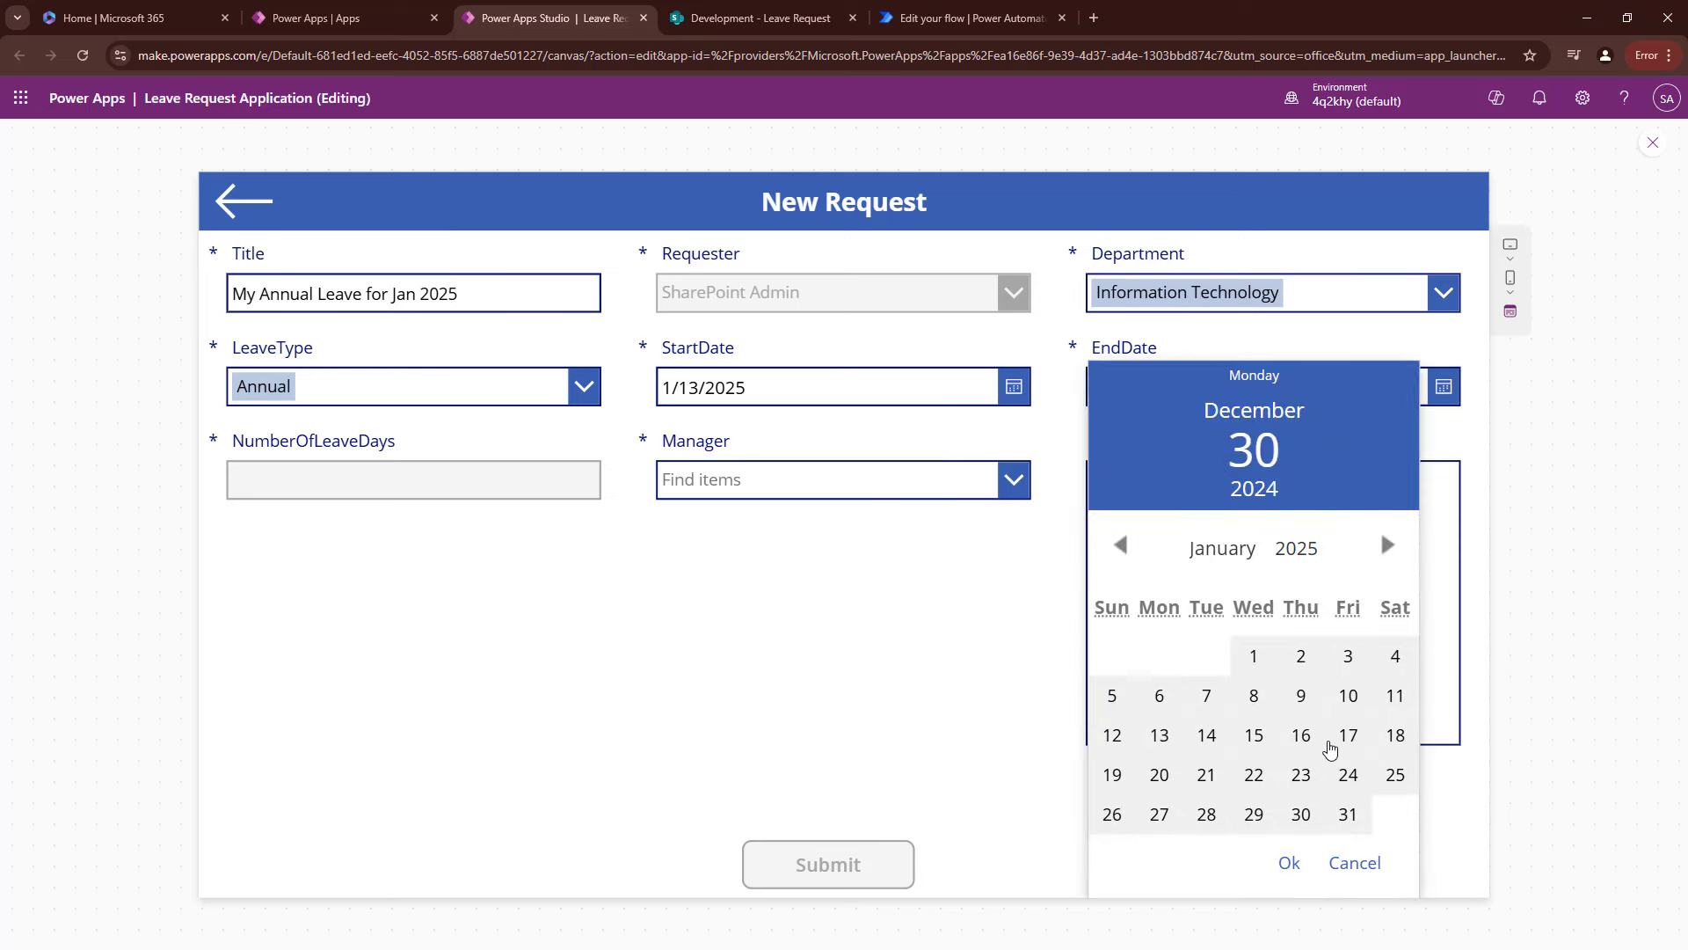
pyautogui.click(1345, 738)
pyautogui.click(1285, 864)
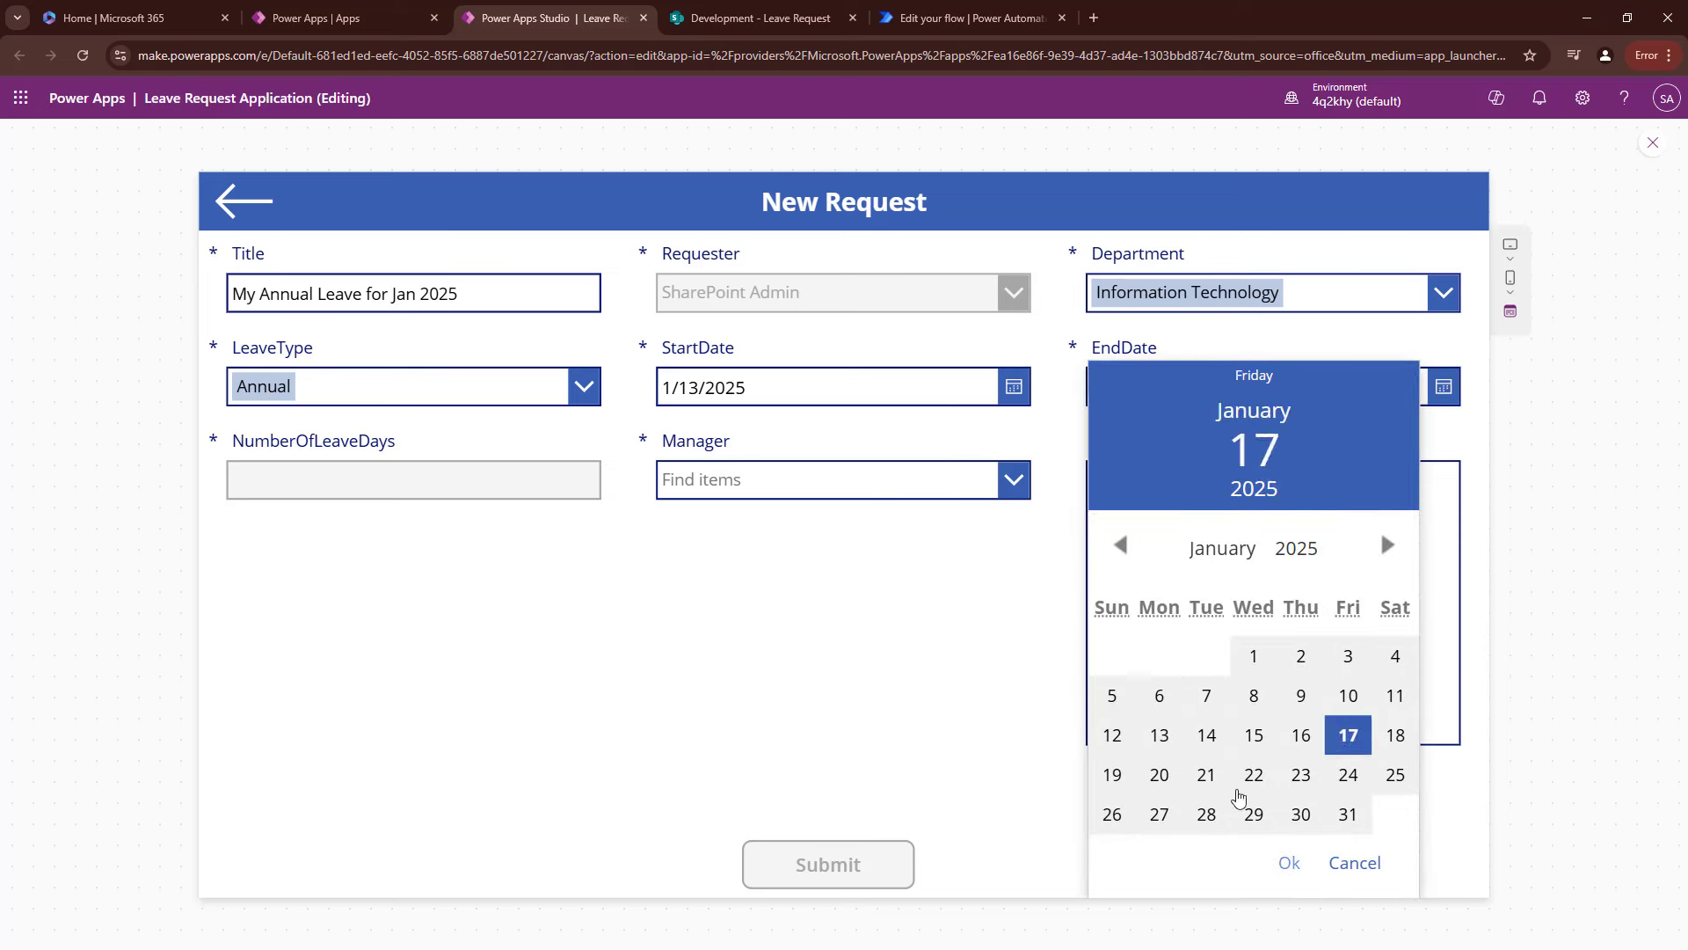
# Choose SharePoint Admin as the Manager, submit the leave request, acknowledge the completion screen and close the app preview.
pyautogui.click(822, 491)
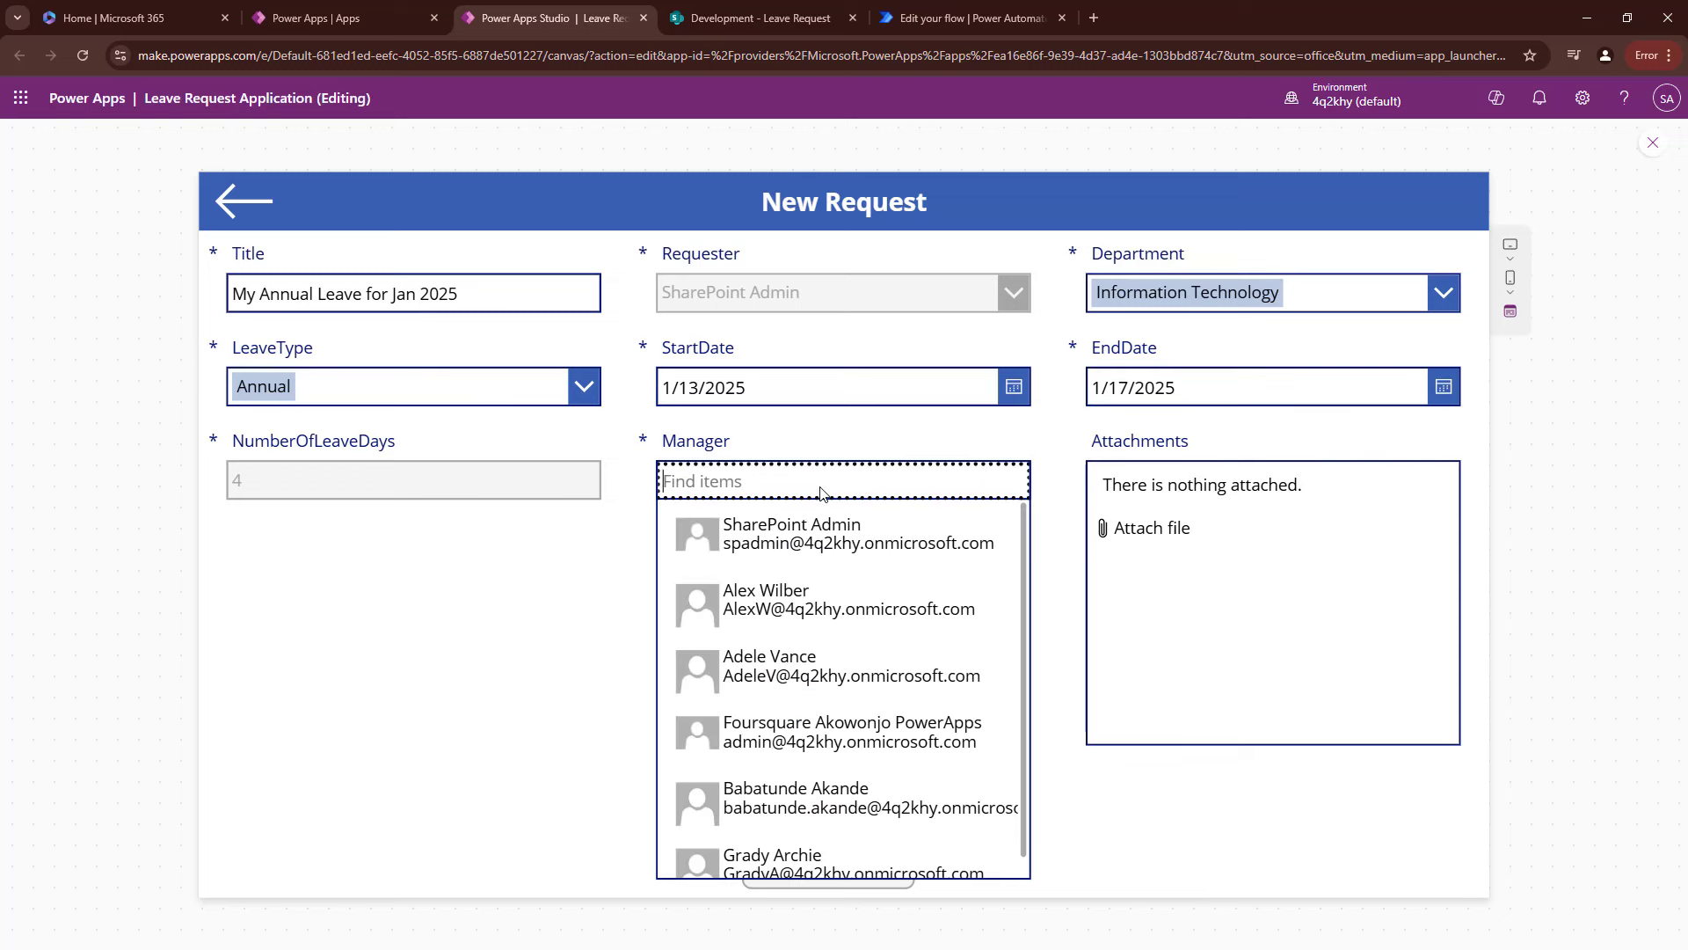
pyautogui.click(817, 543)
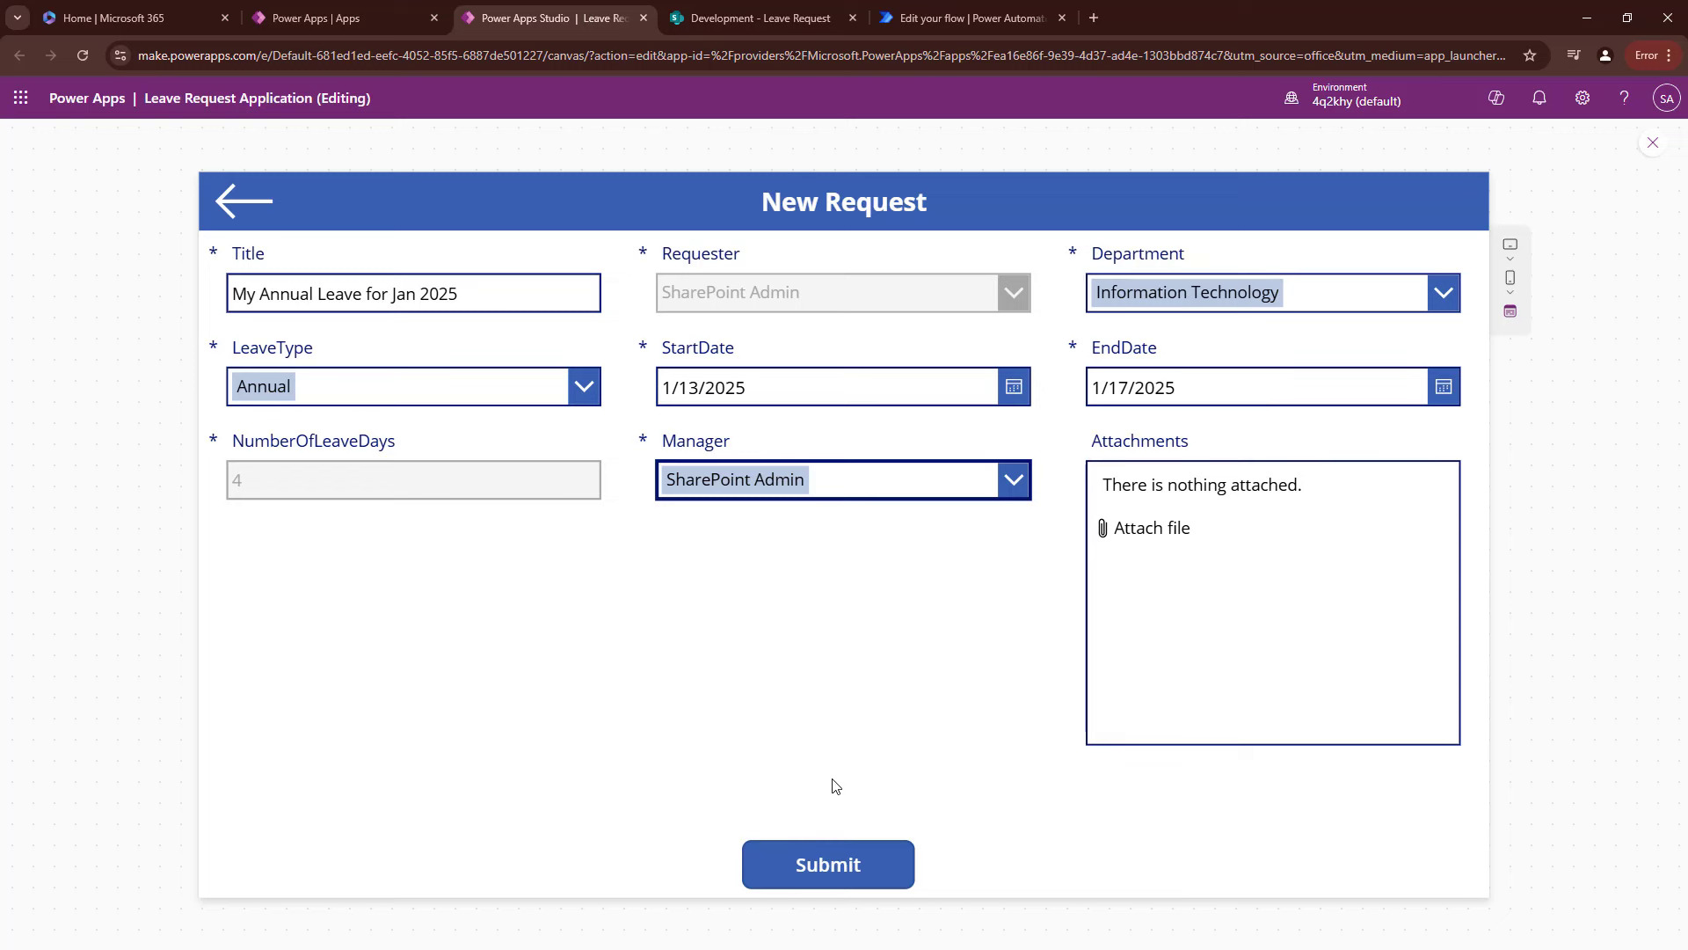
pyautogui.click(846, 871)
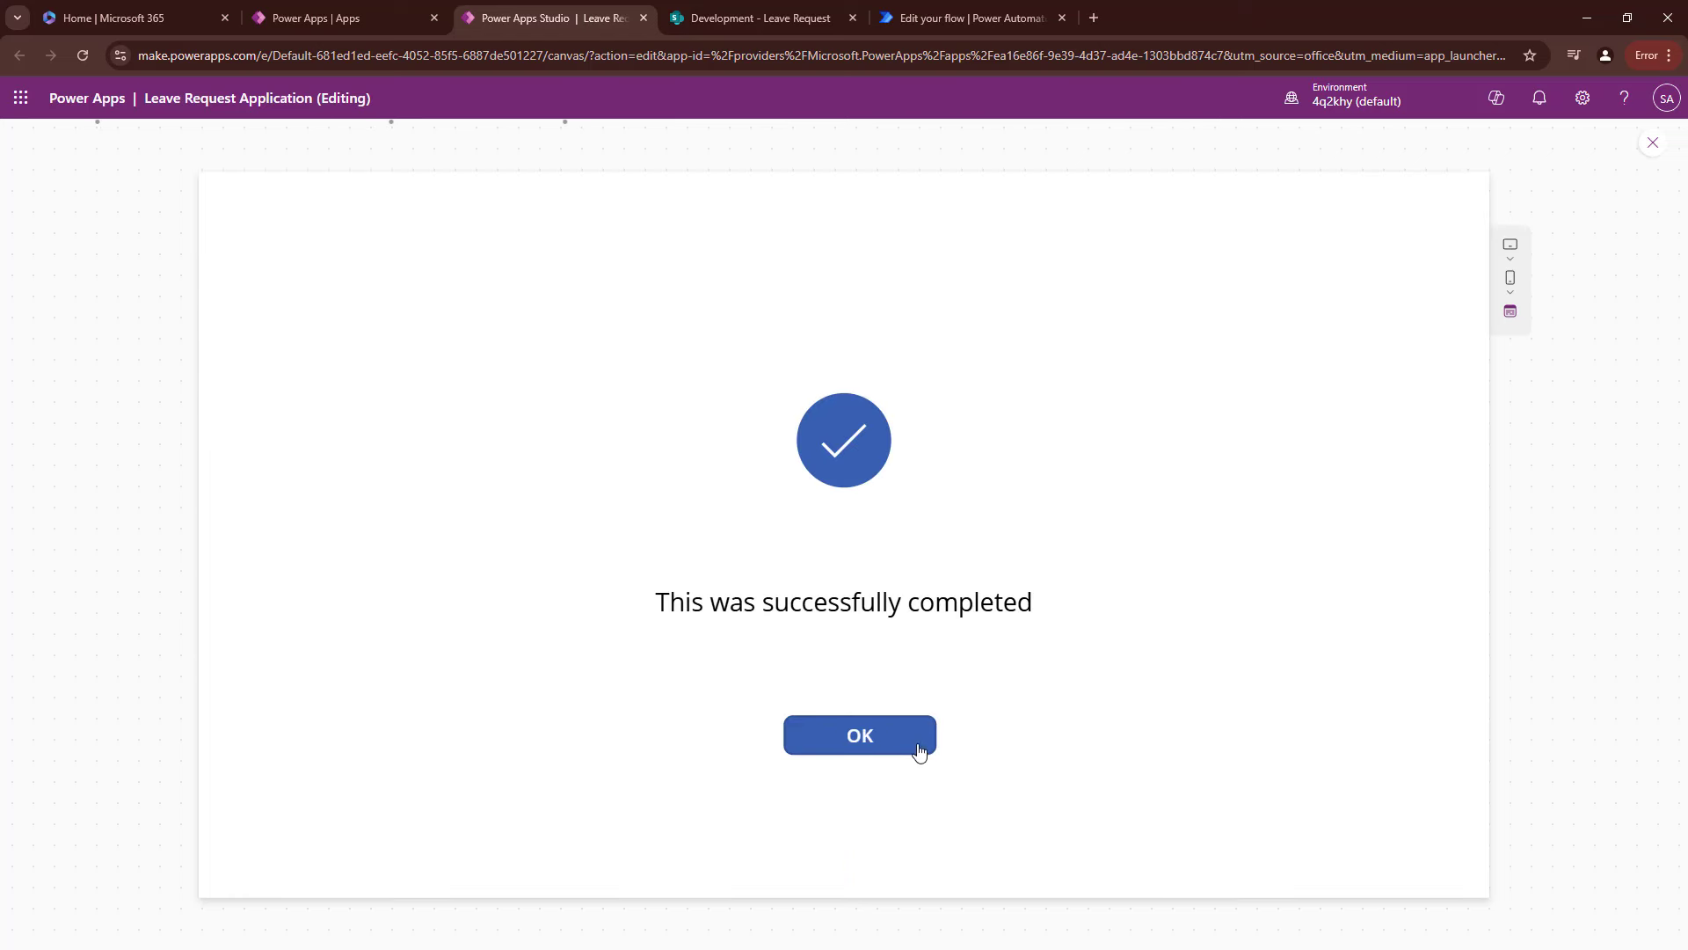
pyautogui.click(859, 745)
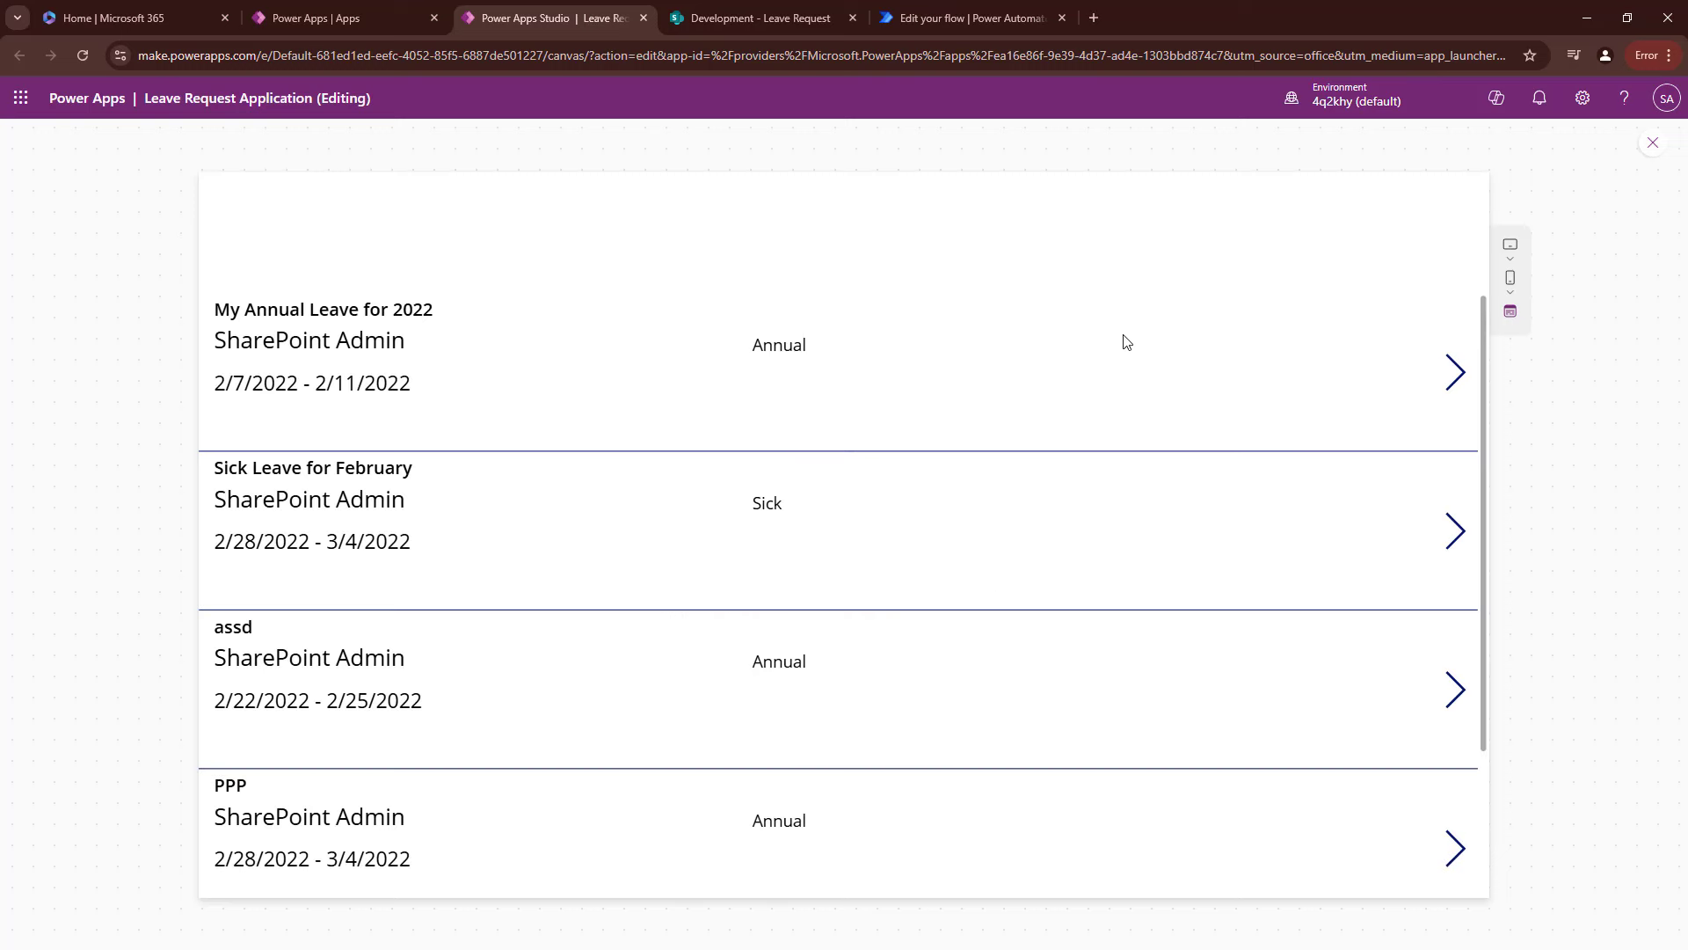
pyautogui.click(1651, 147)
# Switch to SharePoint and reload the Leave Request list, and open Outlook from Microsoft 365.
pyautogui.click(758, 11)
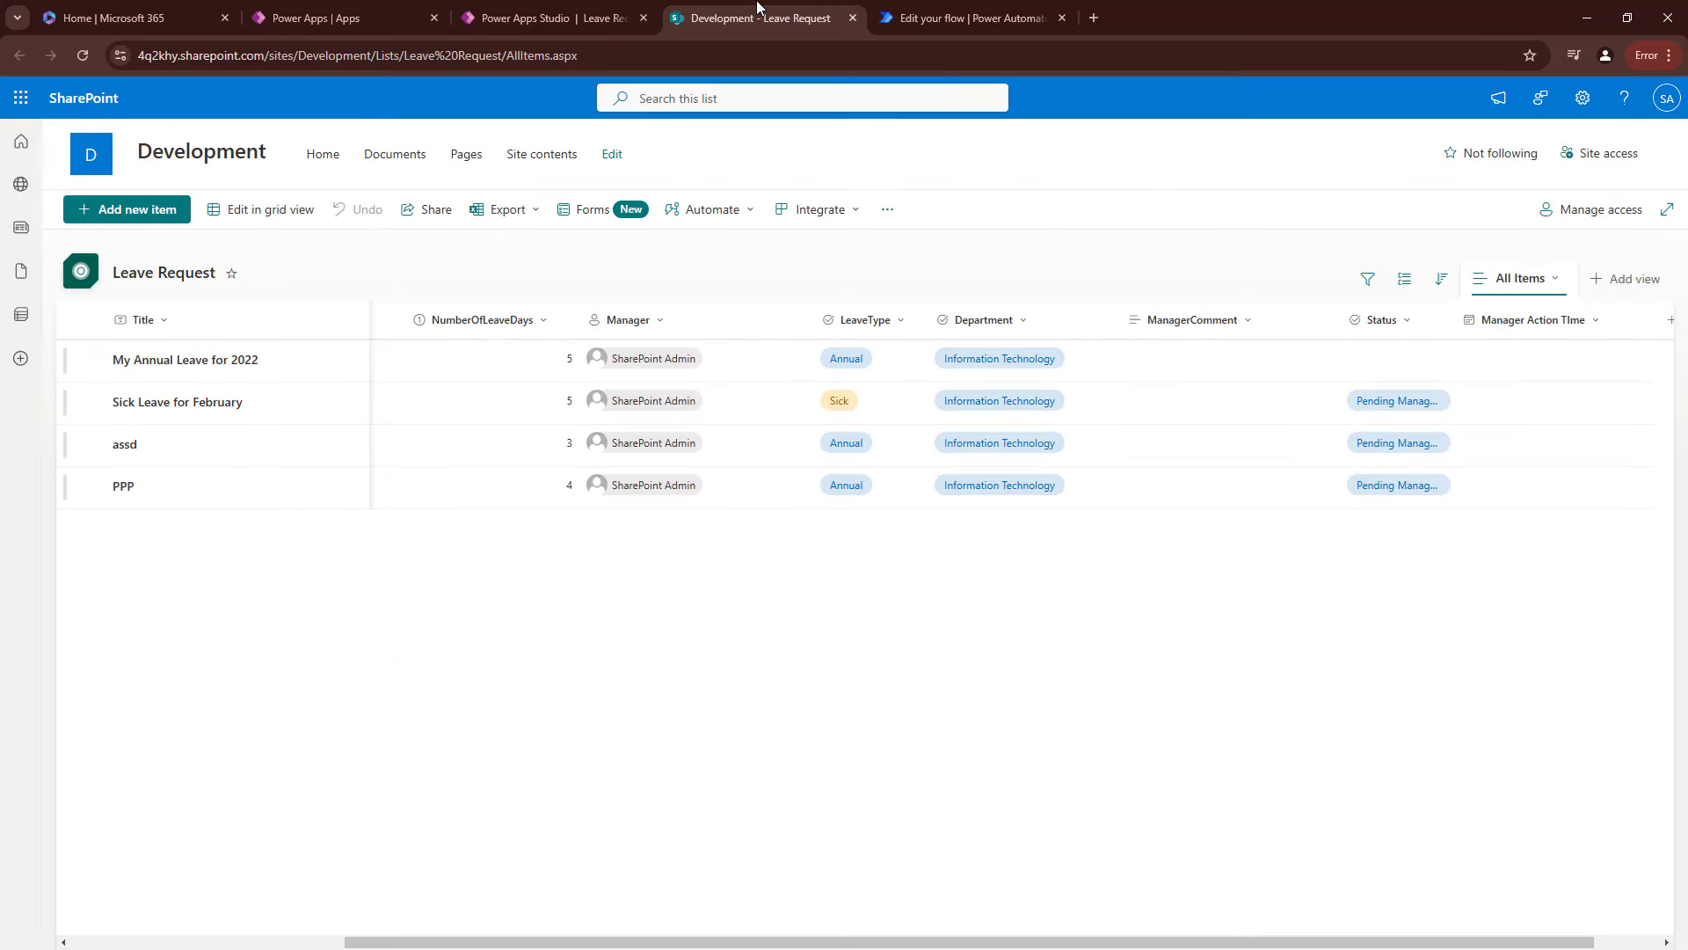
pyautogui.click(83, 55)
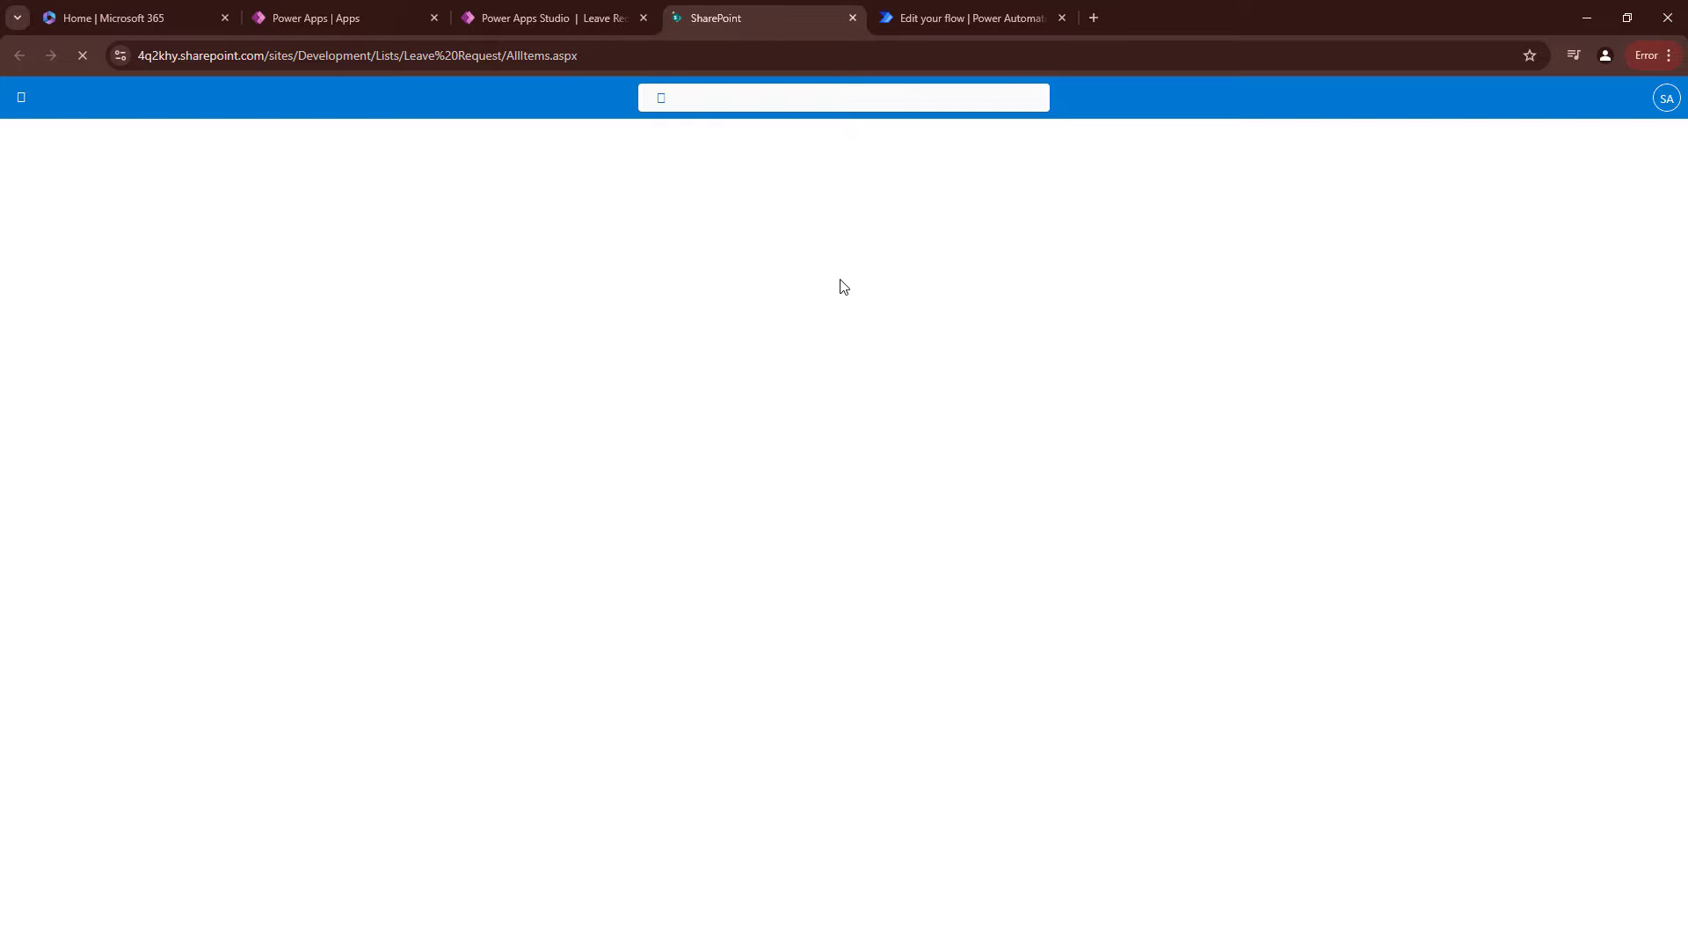
pyautogui.click(180, 19)
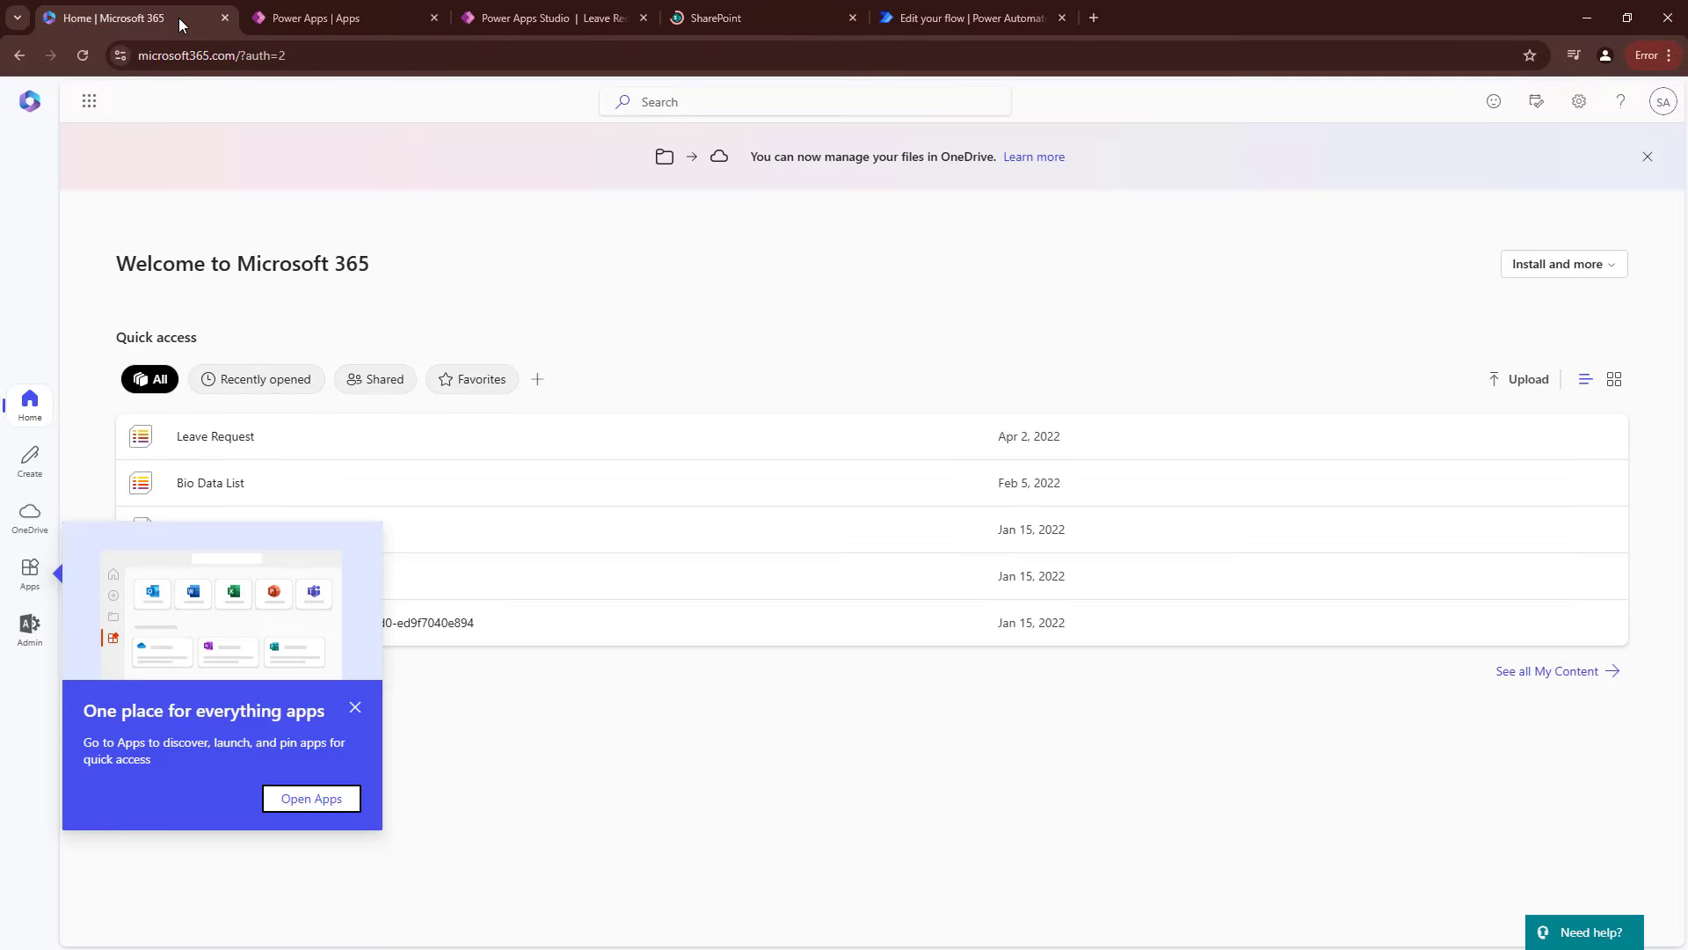
pyautogui.click(90, 113)
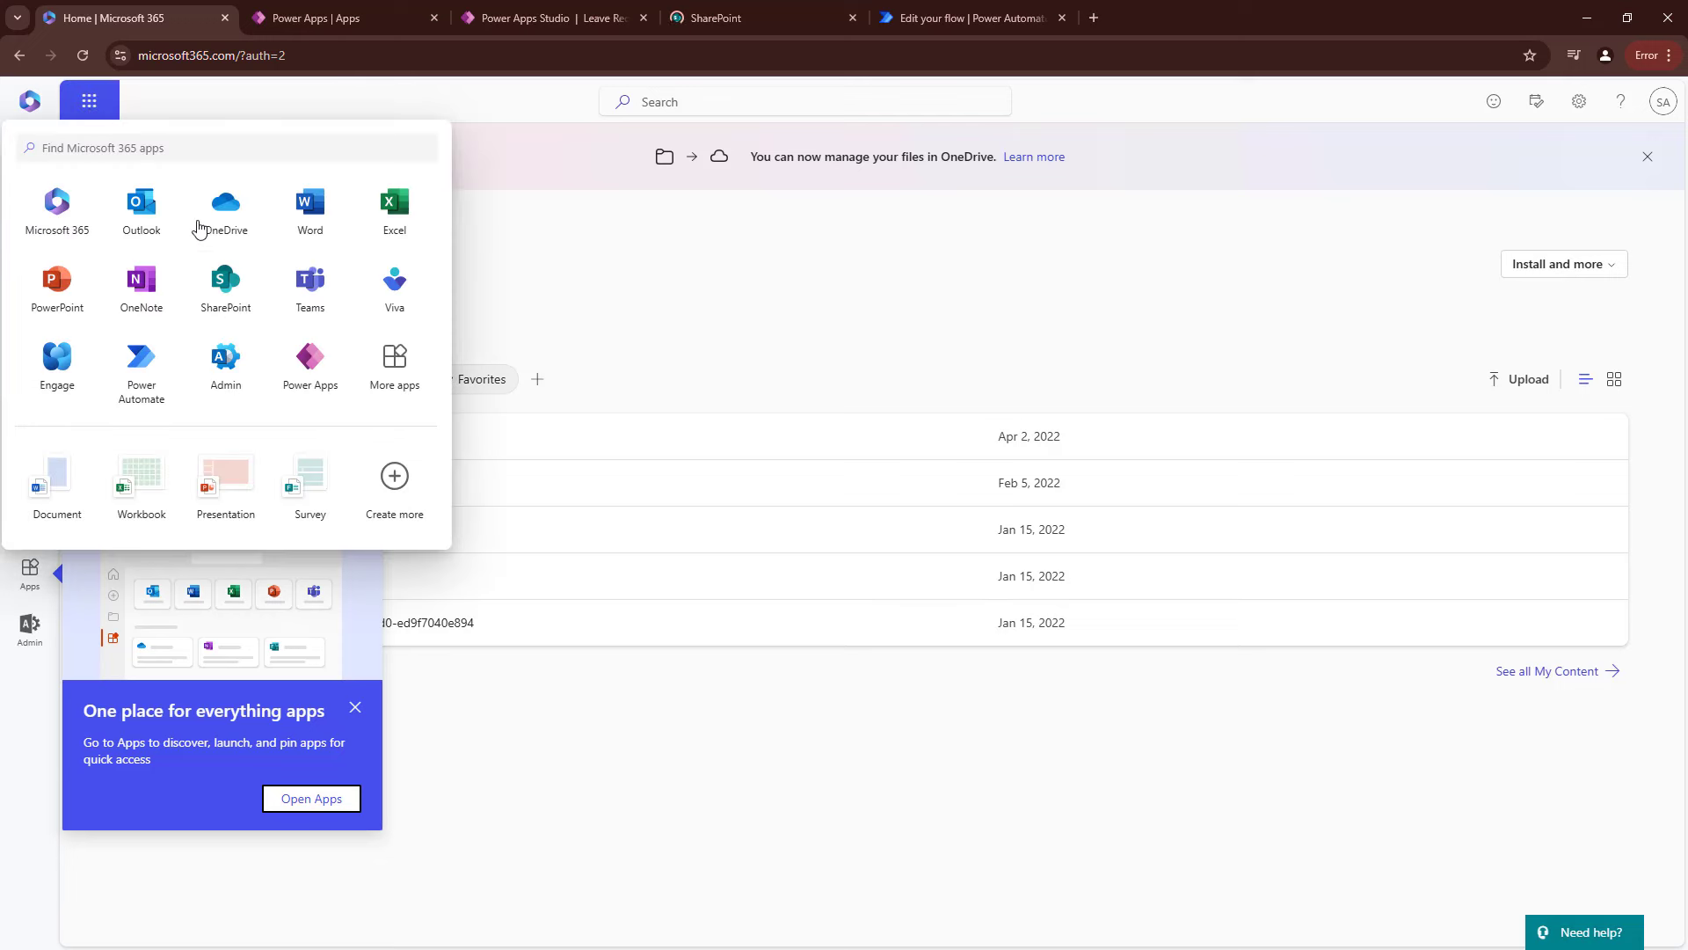
pyautogui.click(140, 227)
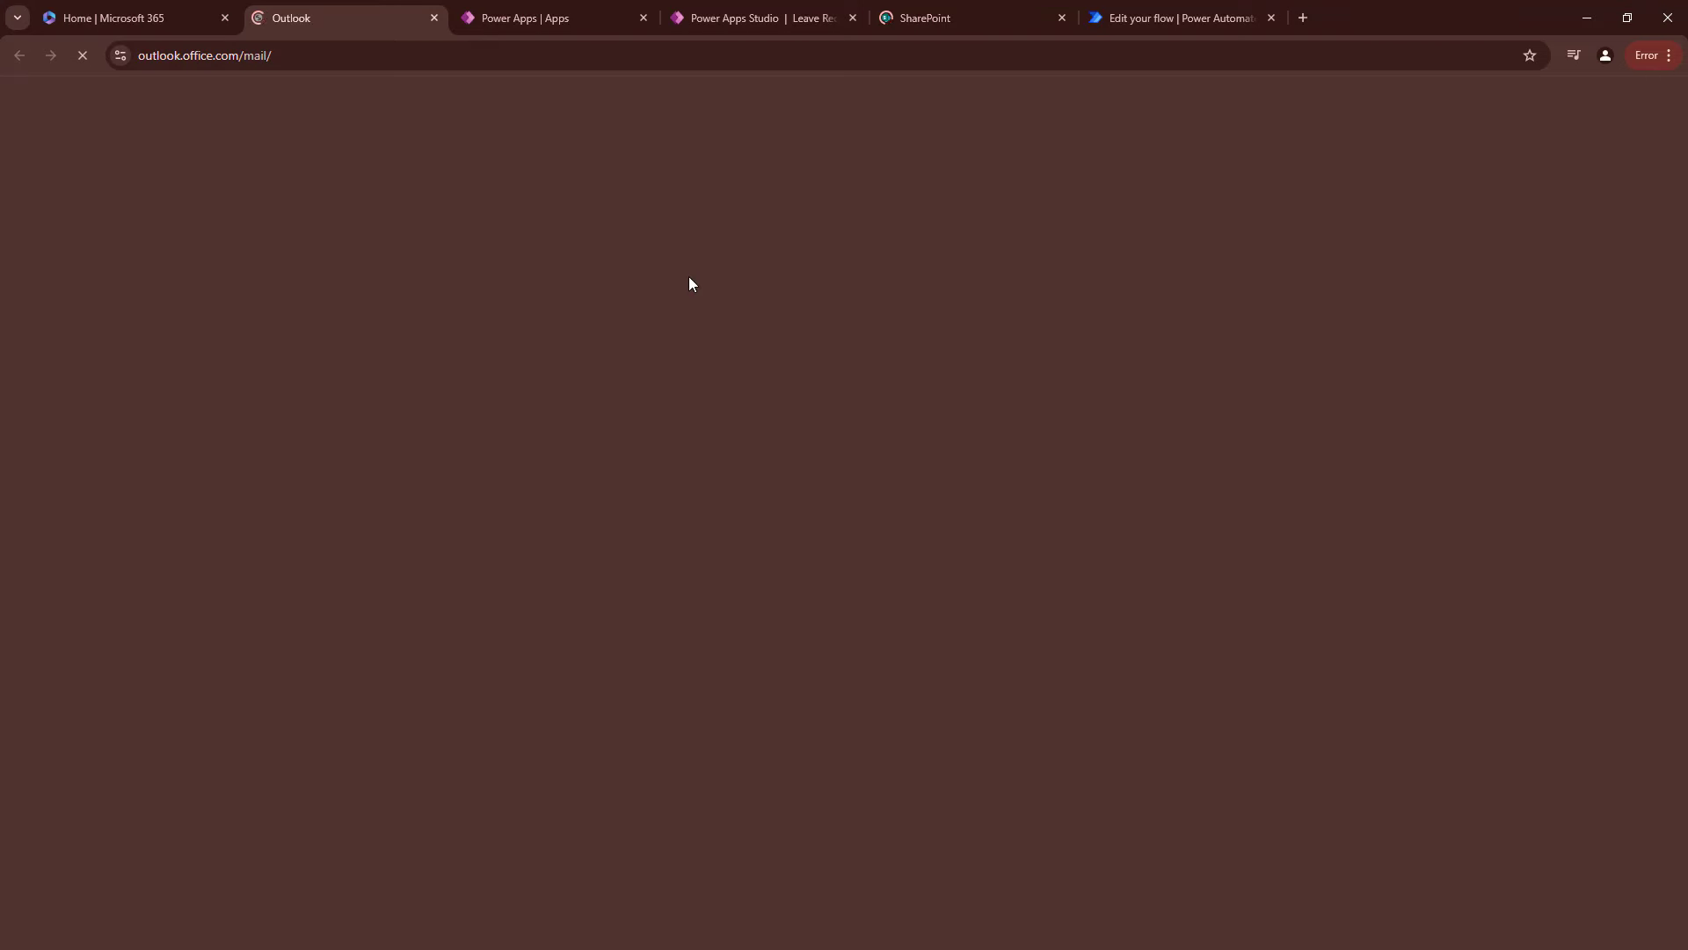
# Return to the SharePoint Leave Request list, select the My Annual Leave for Jan 2025 item and widen the Status column.
pyautogui.click(985, 5)
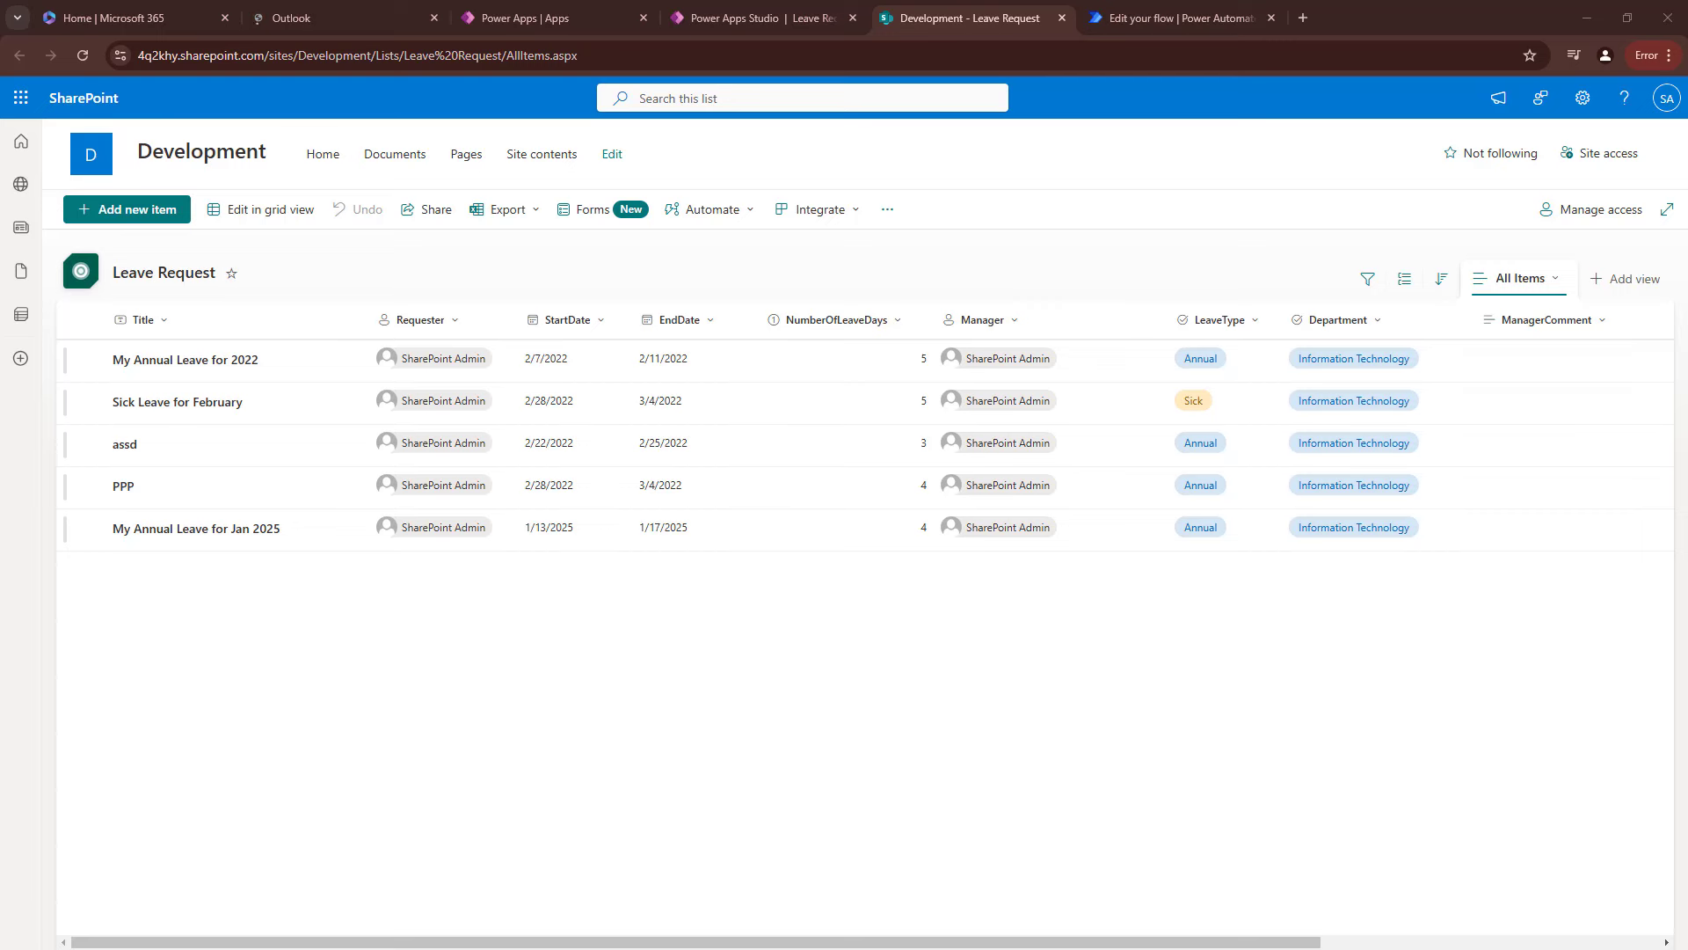
pyautogui.click(90, 530)
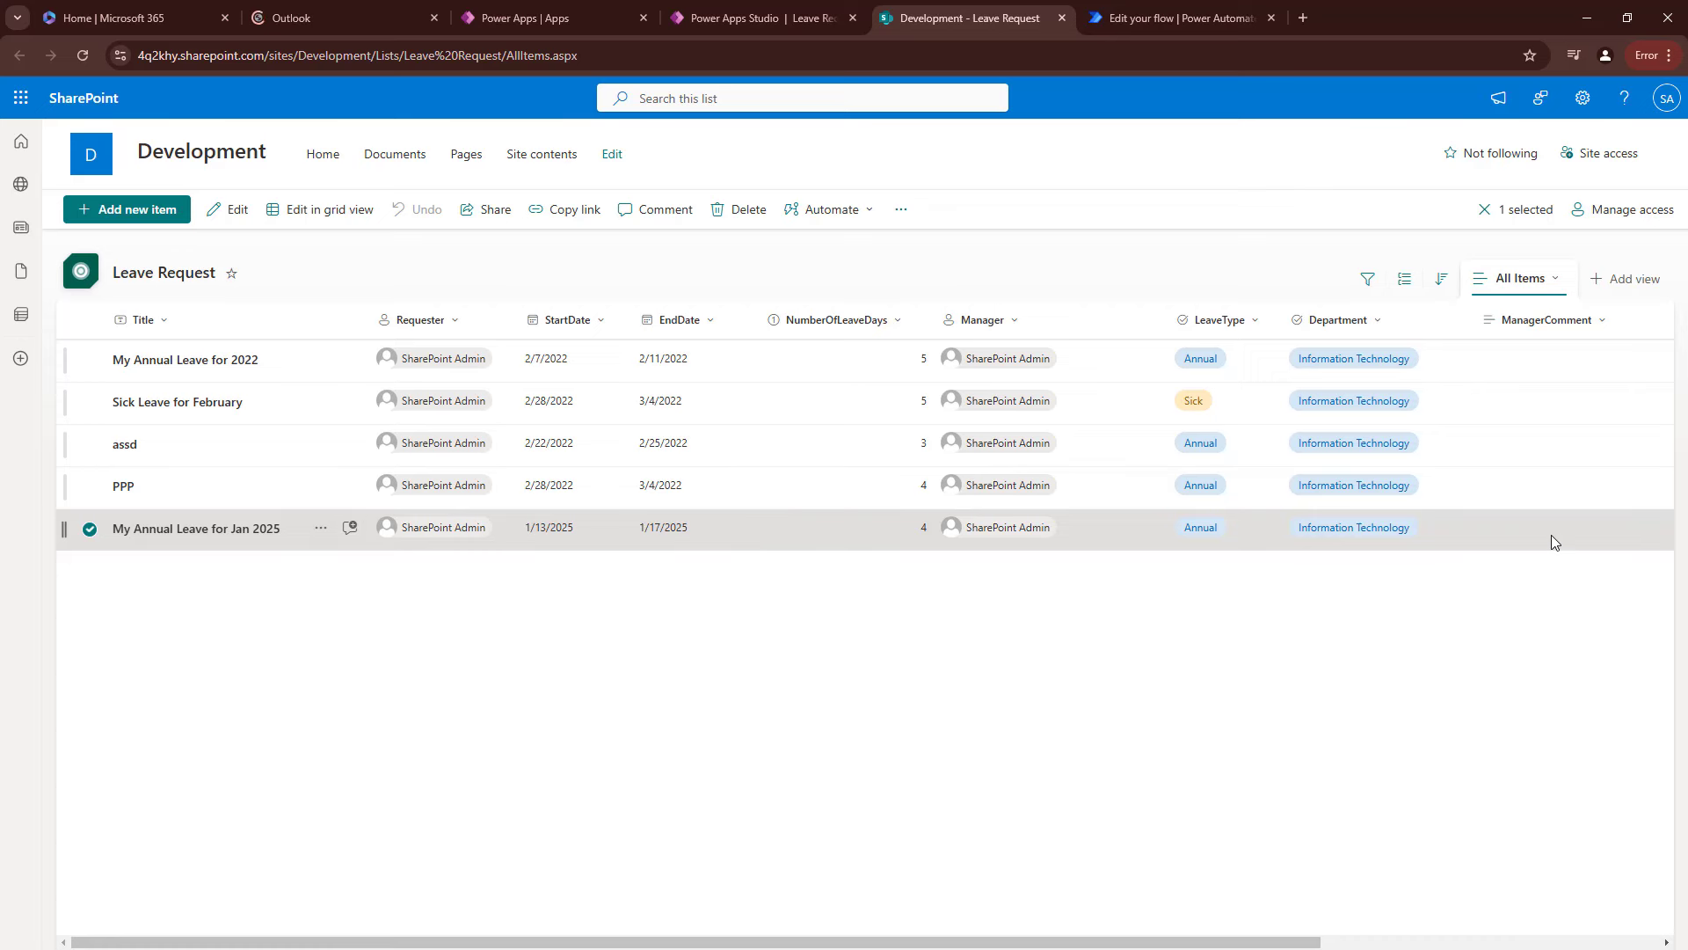
pyautogui.click(1447, 943)
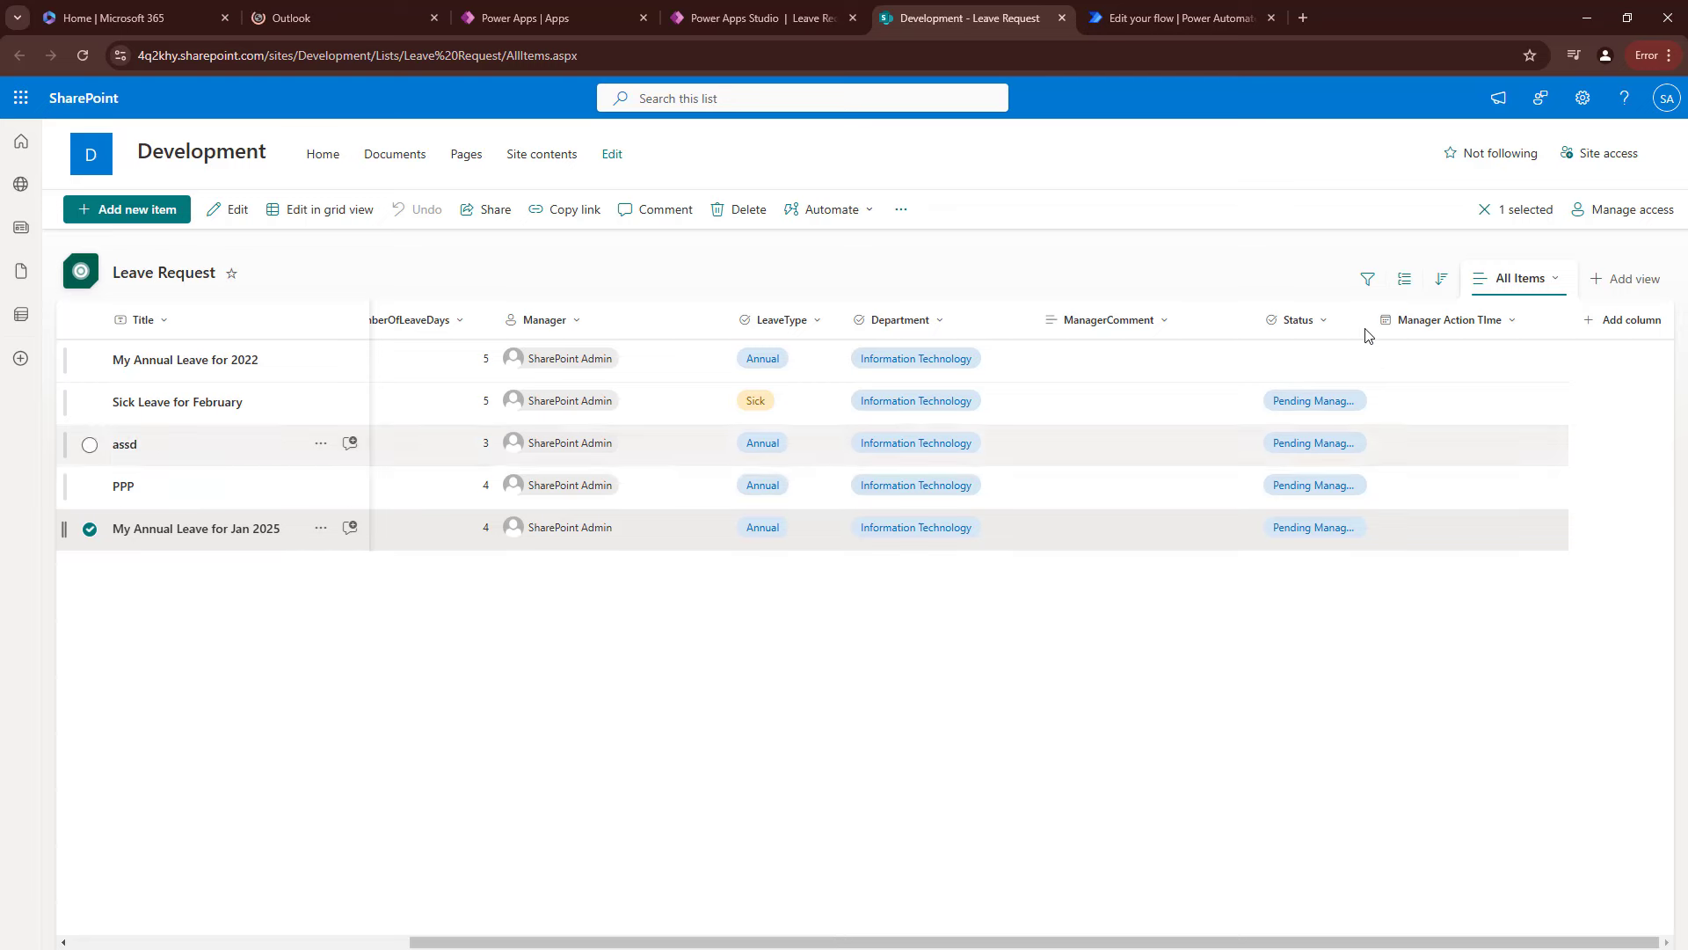
pyautogui.moveTo(1372, 320); pyautogui.dragTo(1479, 321)
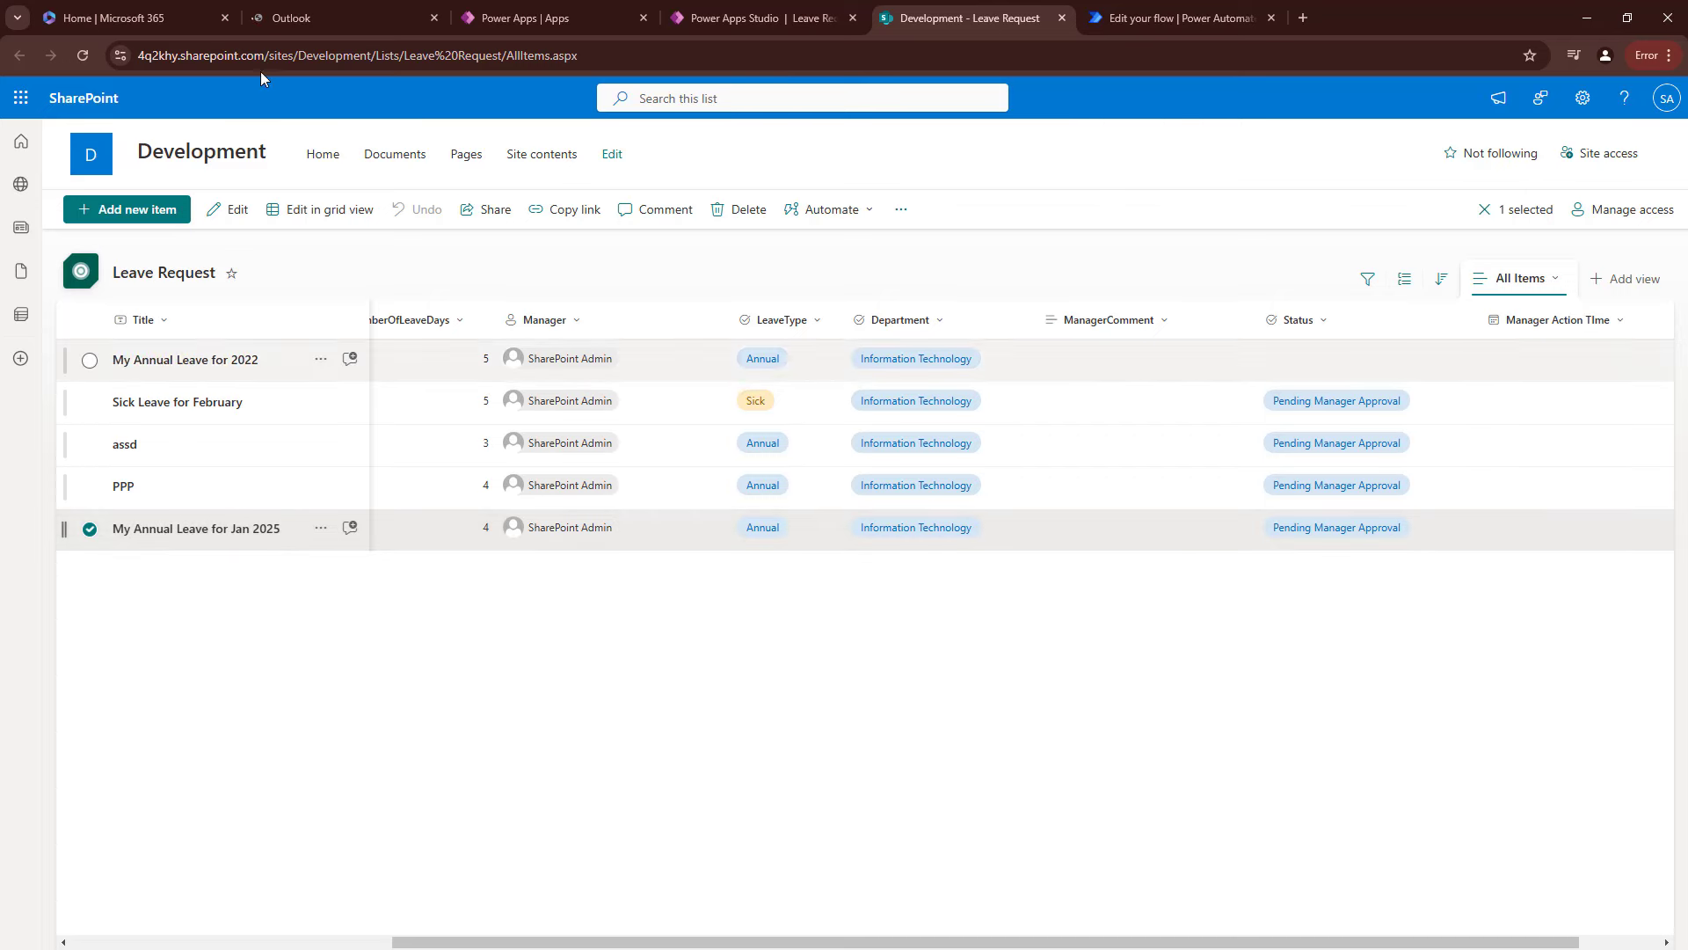
# Switch to Outlook and examine the leave approval email's subject, greeting, requestor, dates, number of days, department and leave type.
pyautogui.click(326, 16)
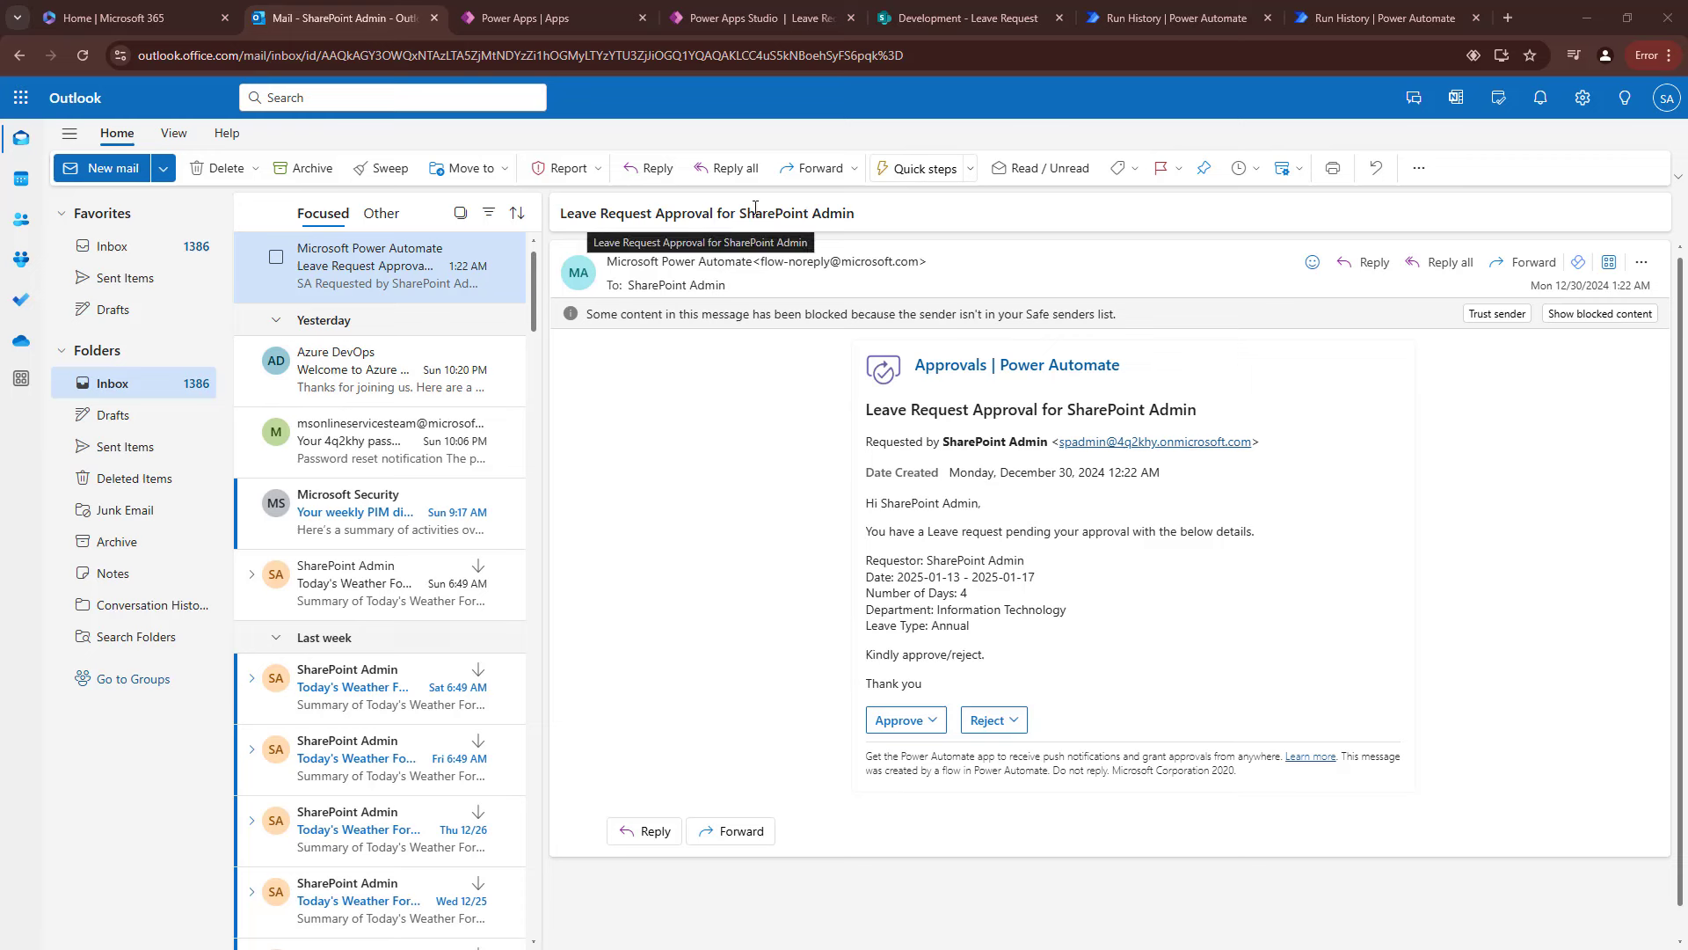
pyautogui.moveTo(740, 212); pyautogui.dragTo(870, 216)
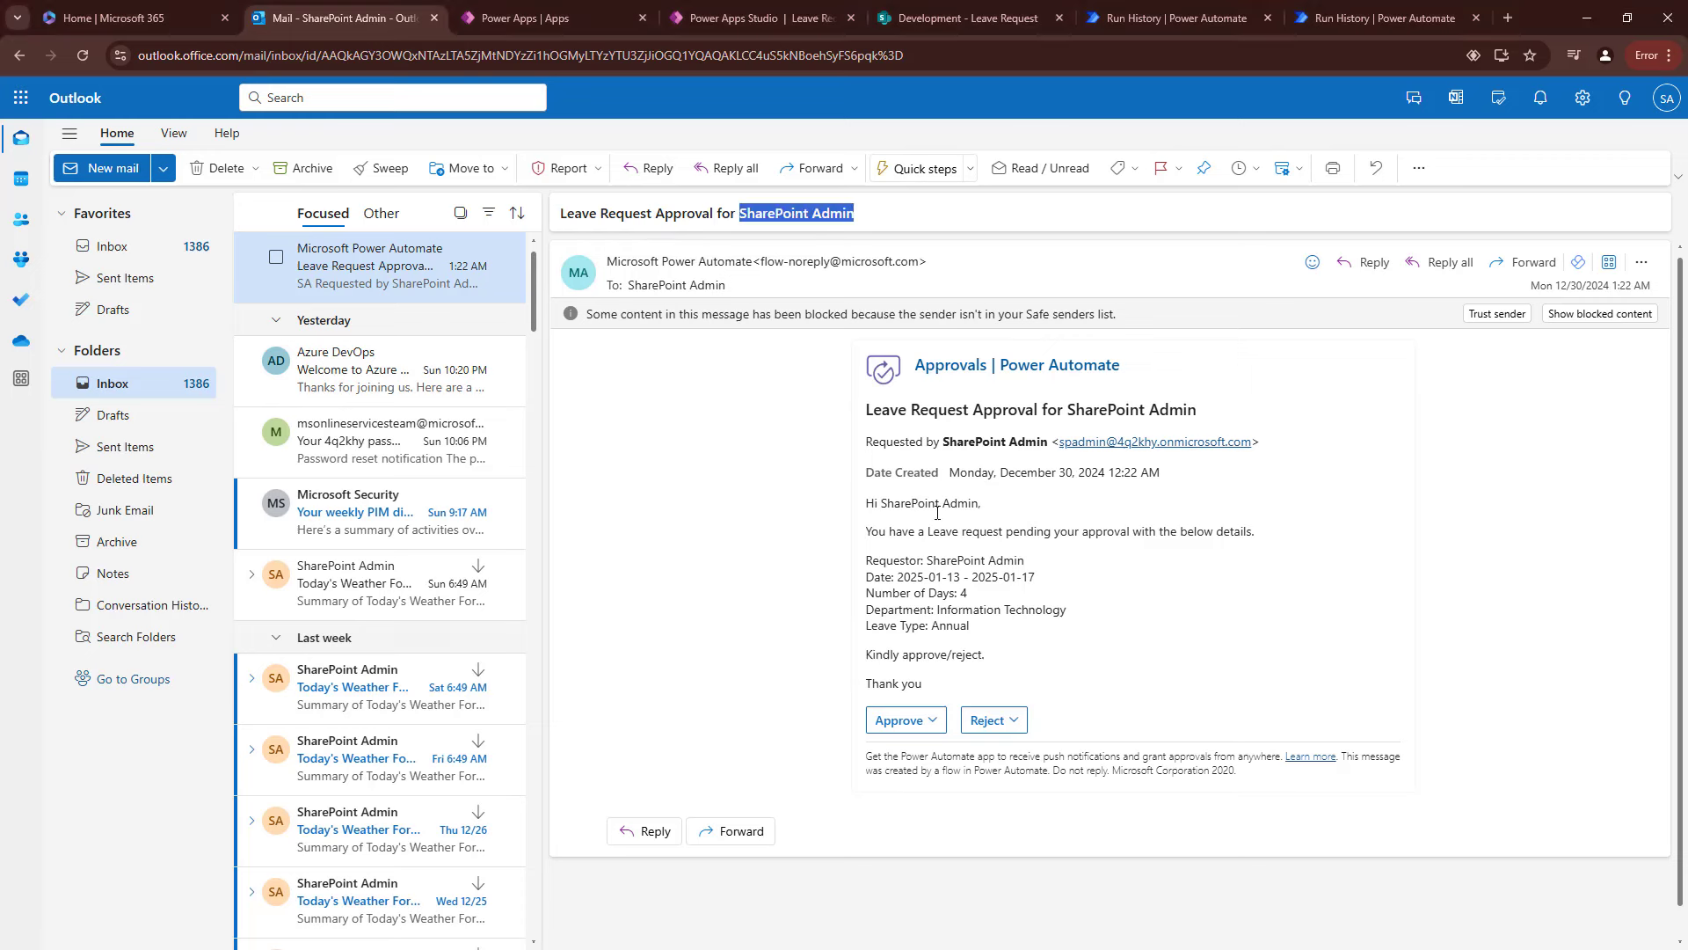
pyautogui.click(1144, 512)
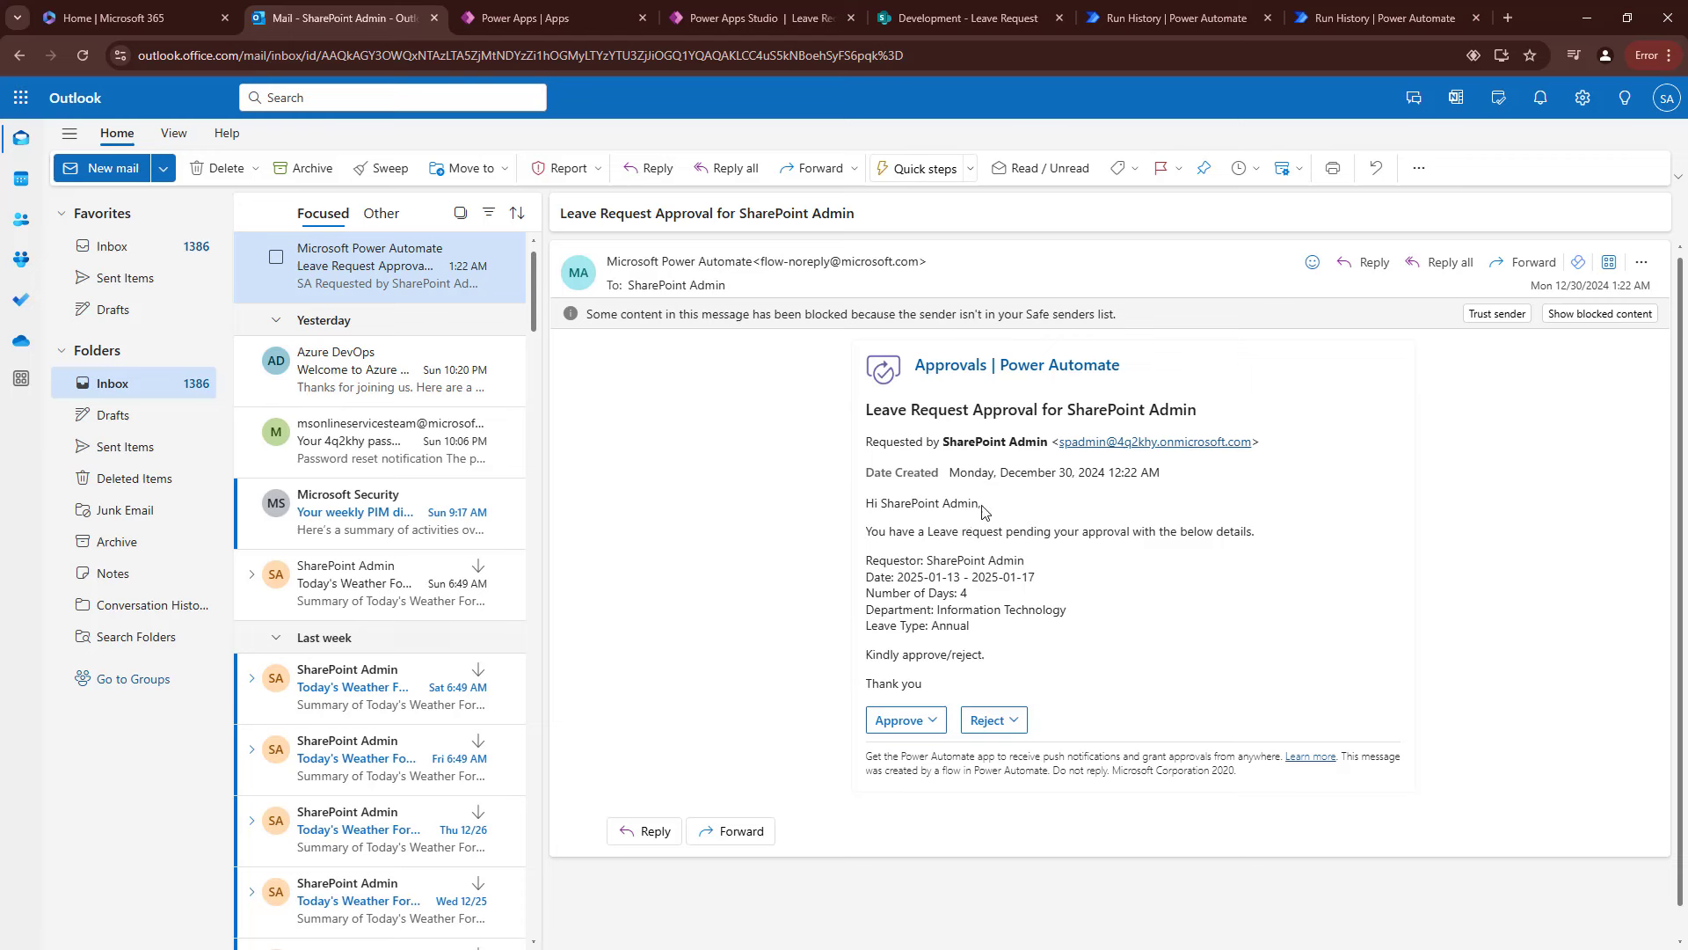
pyautogui.moveTo(985, 511); pyautogui.dragTo(866, 511)
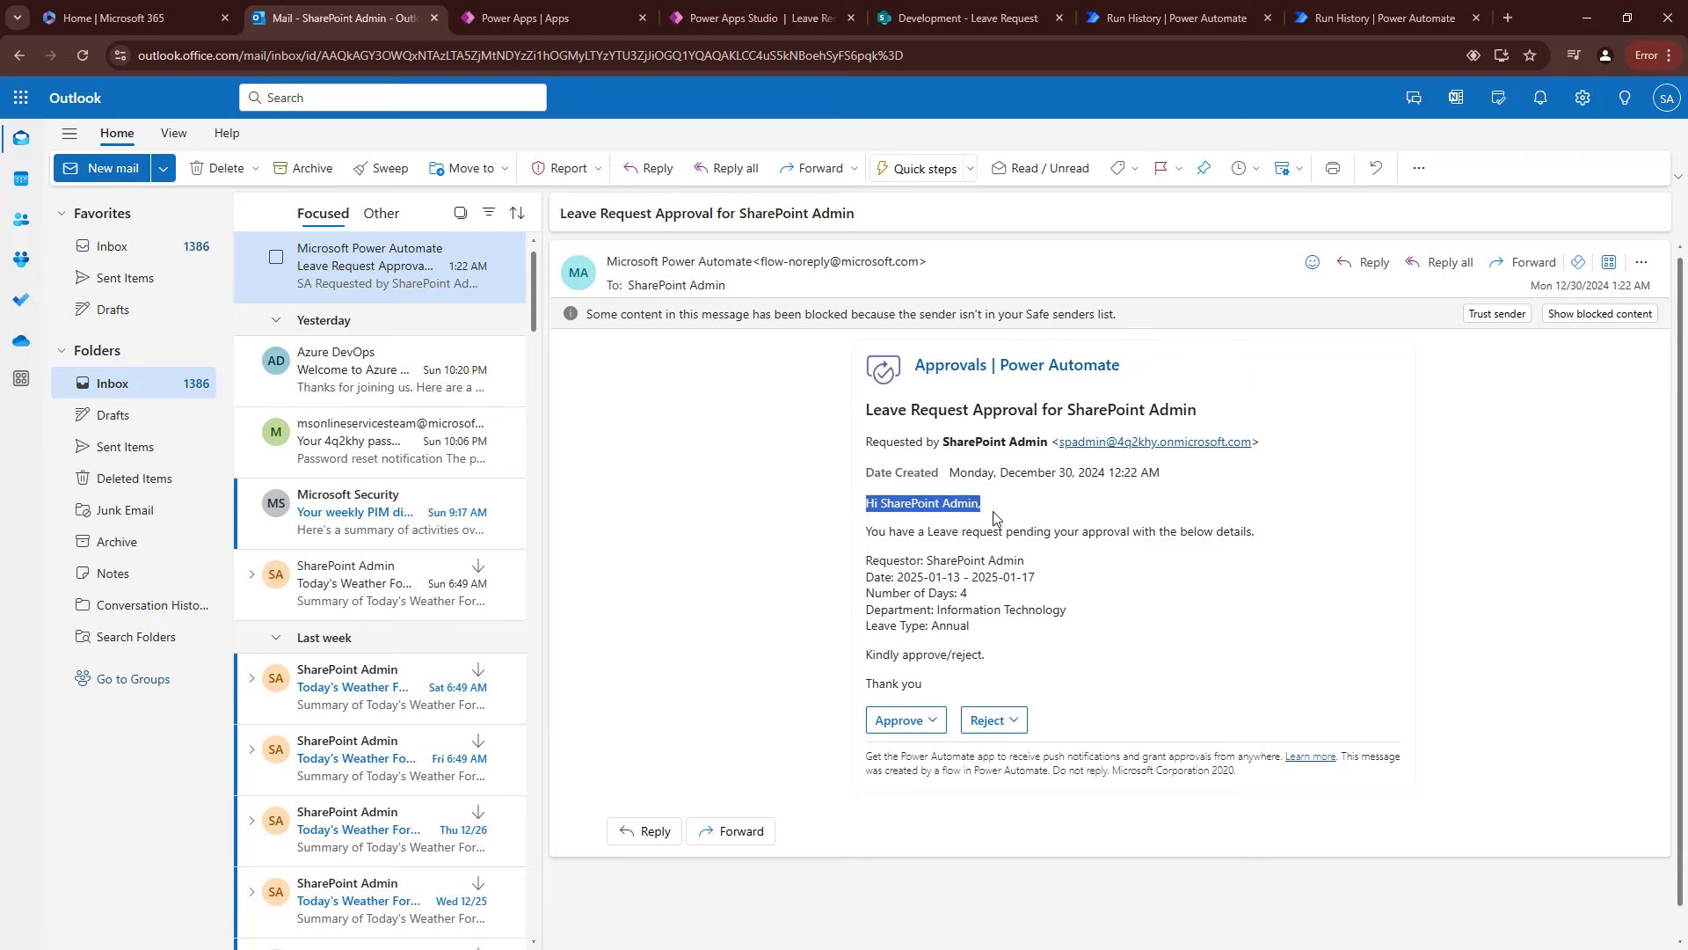
pyautogui.click(886, 509)
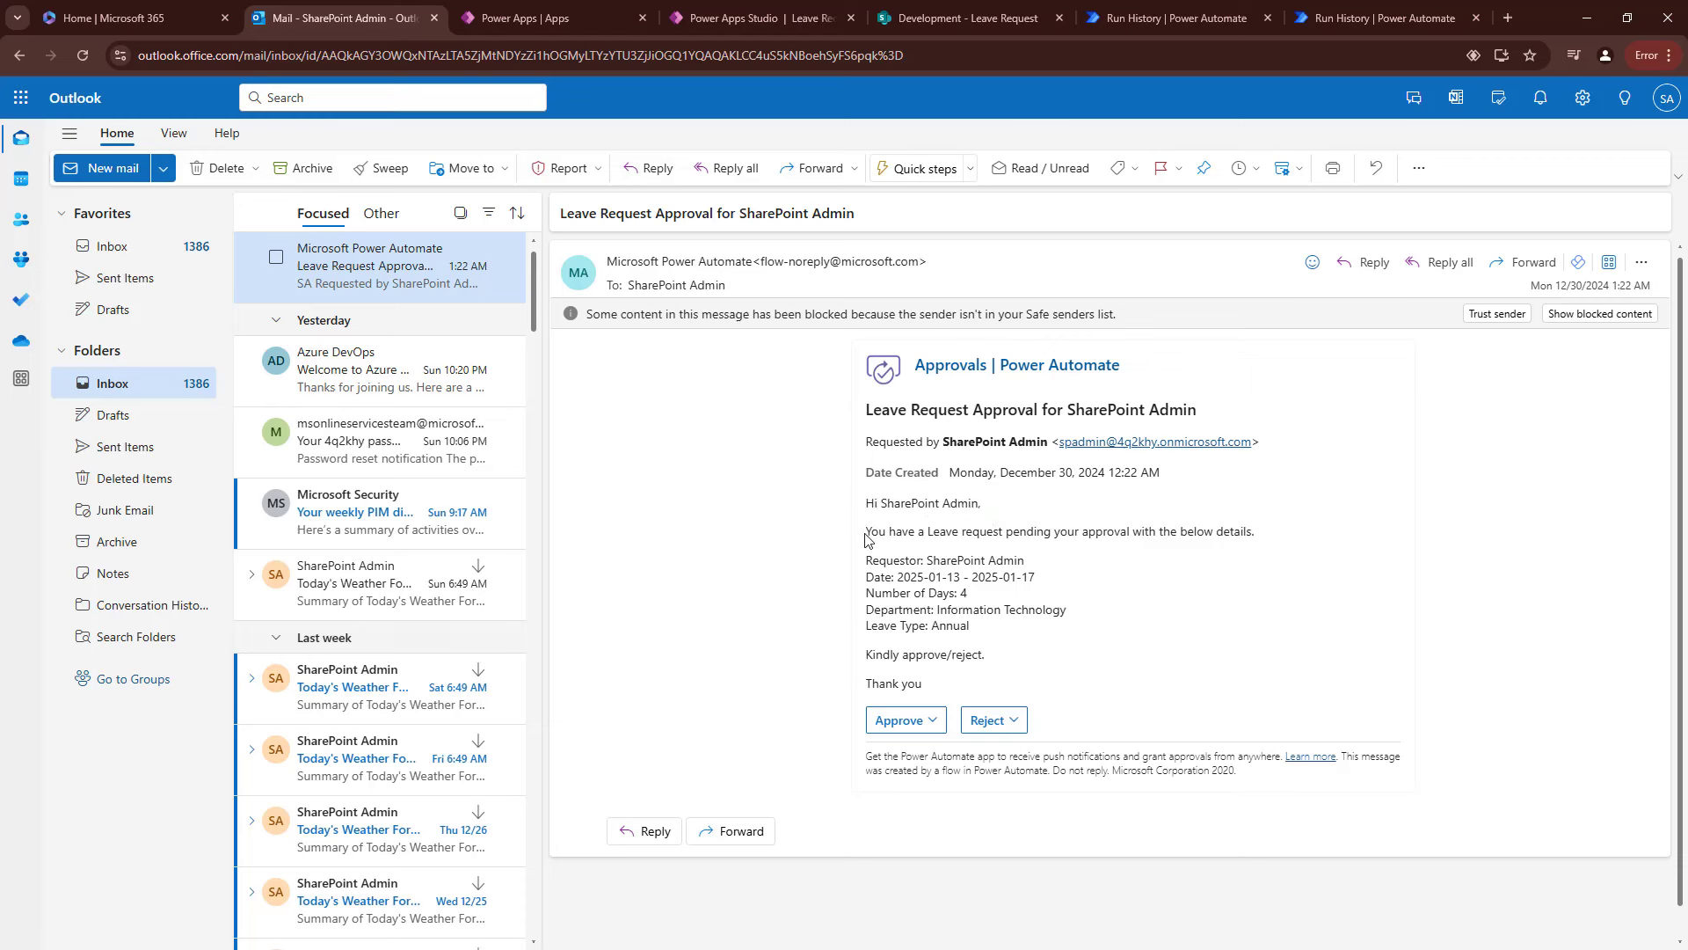
pyautogui.moveTo(868, 538); pyautogui.dragTo(1267, 535)
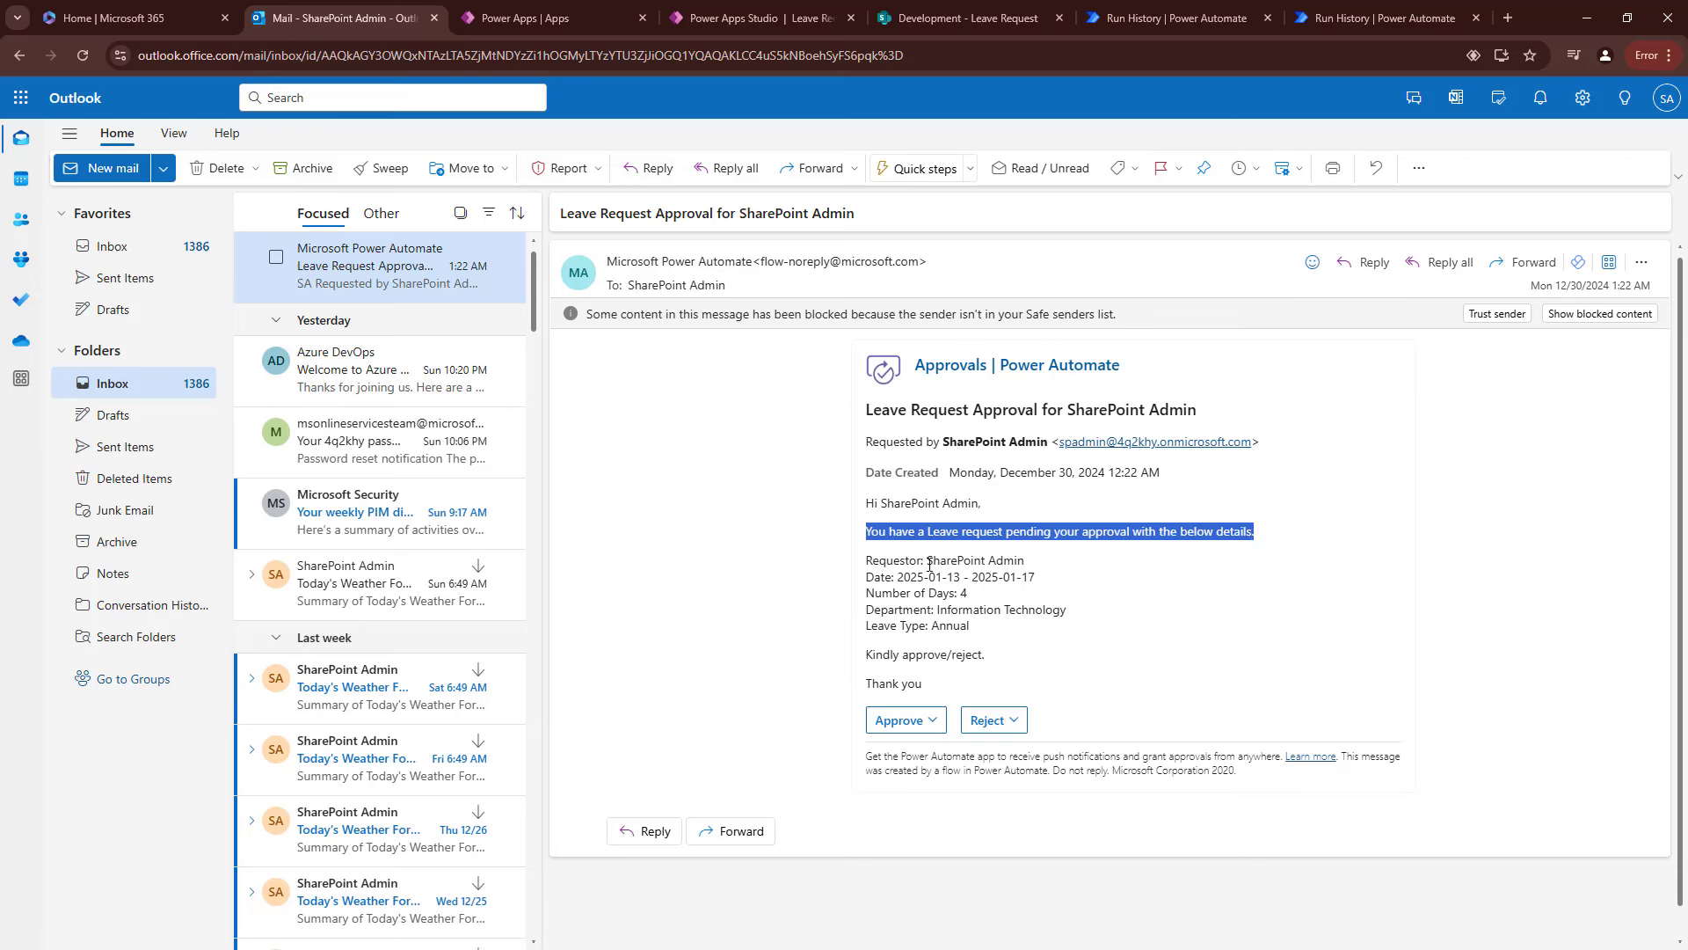
pyautogui.moveTo(930, 563); pyautogui.dragTo(1025, 564)
pyautogui.moveTo(896, 579); pyautogui.dragTo(1064, 582)
pyautogui.click(1061, 584)
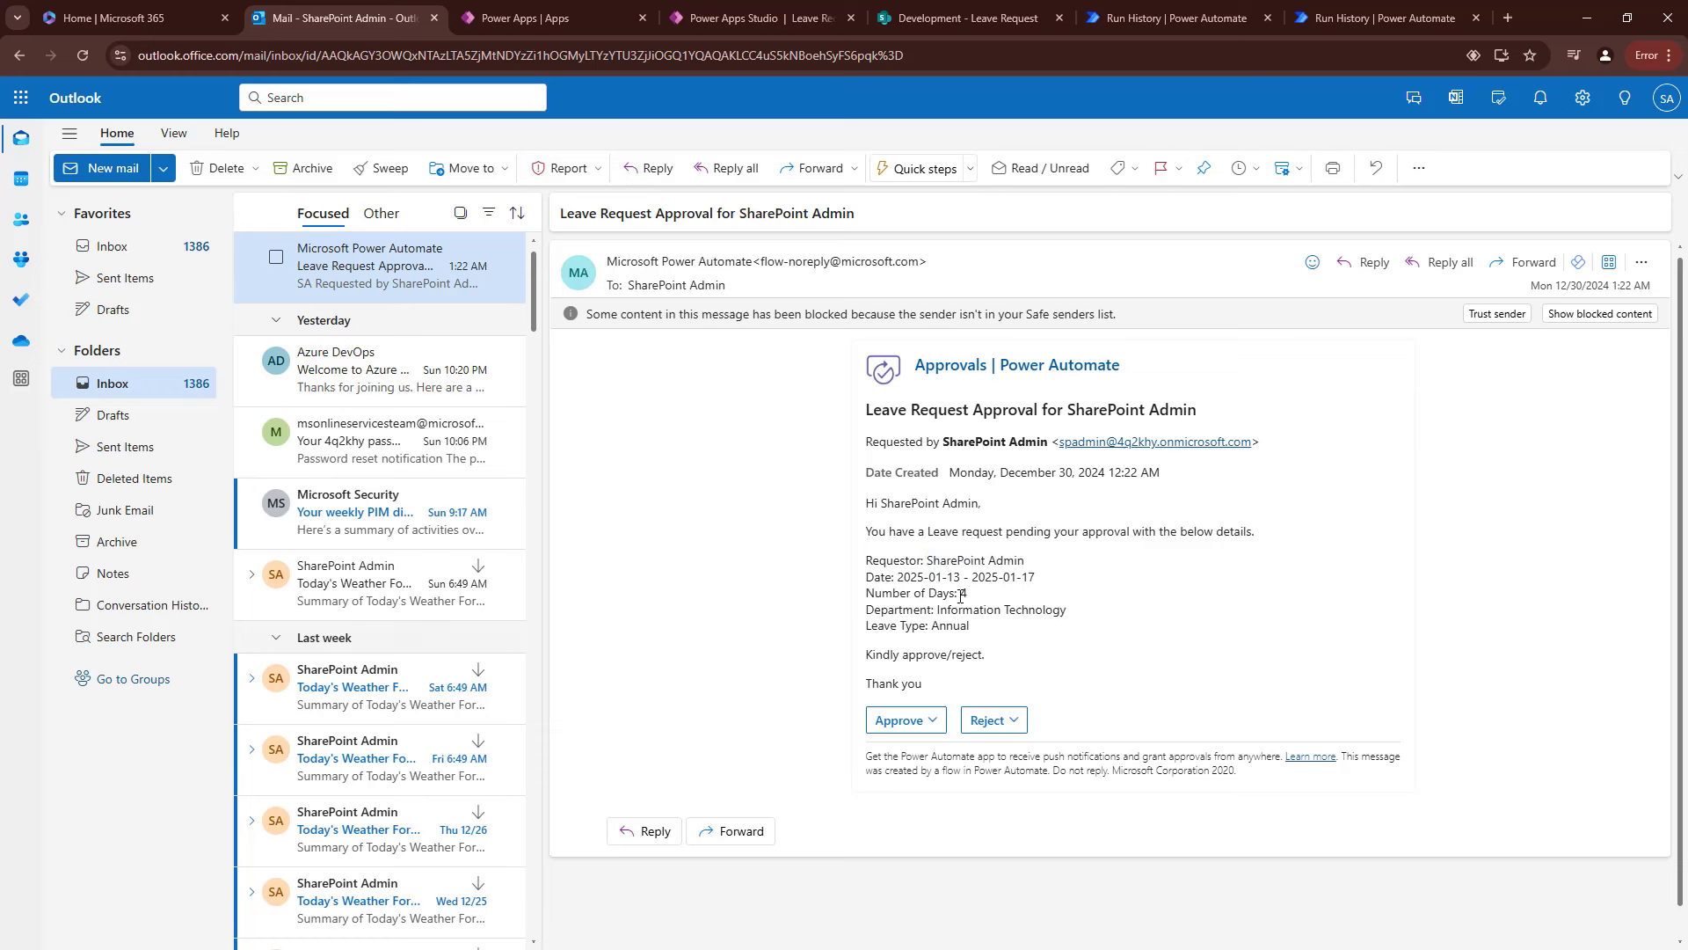
pyautogui.moveTo(957, 593); pyautogui.dragTo(1114, 630)
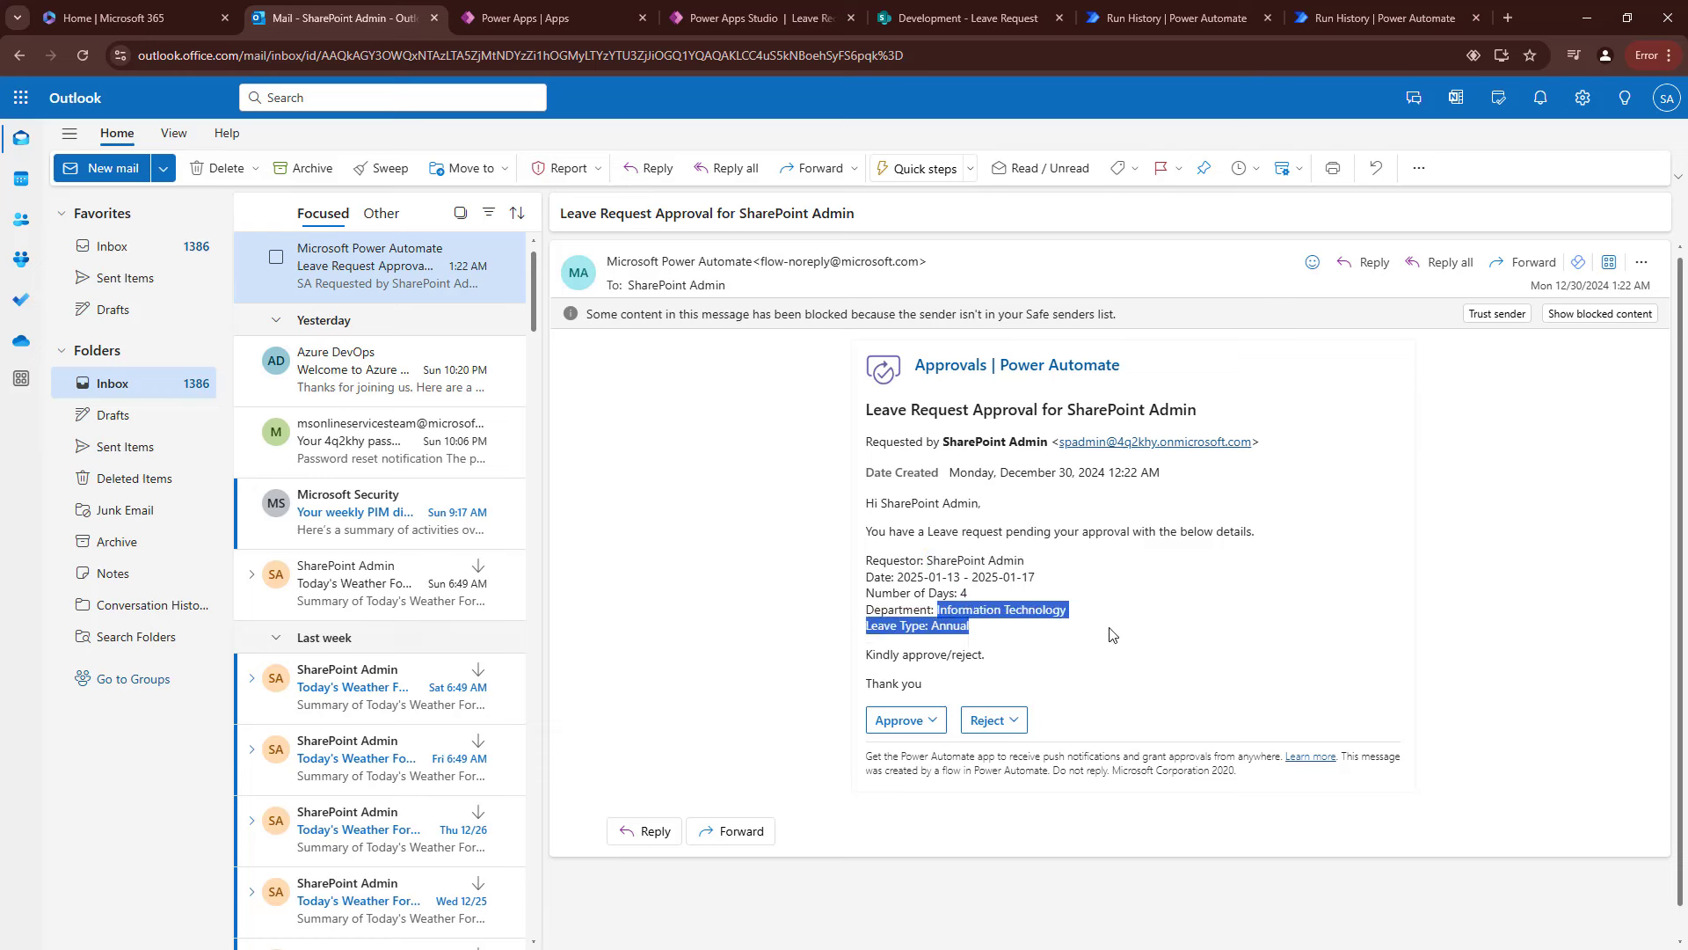
pyautogui.doubleClick(955, 627)
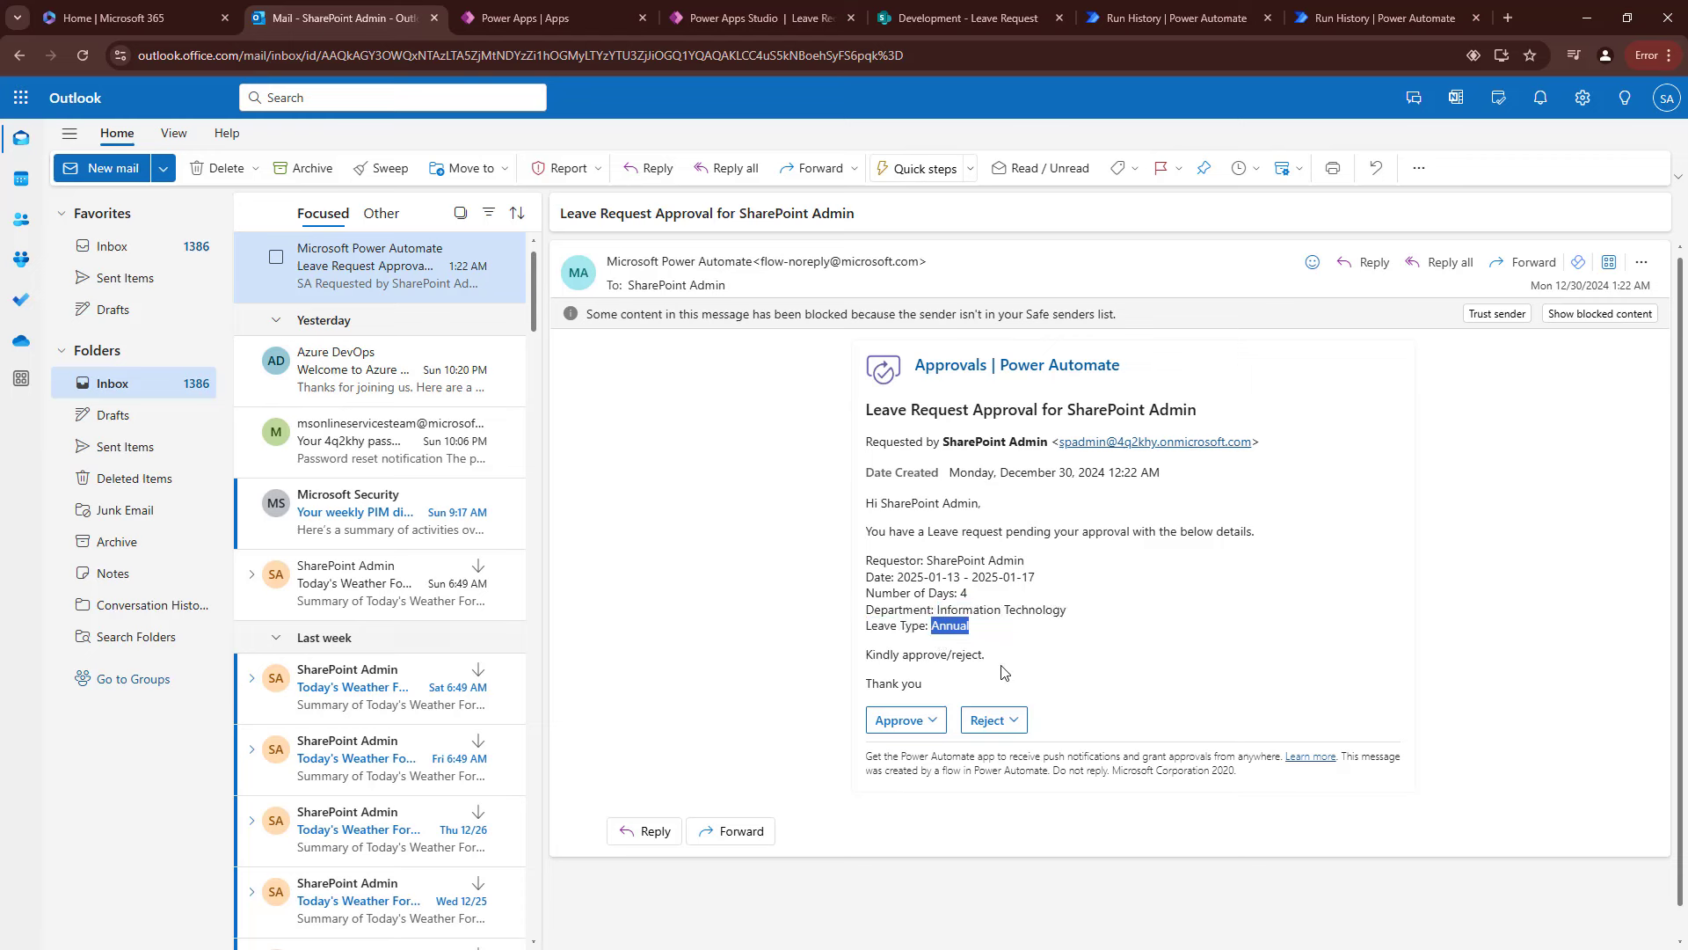
# Approve the leave request from the email with the comment "good to go".
pyautogui.click(925, 729)
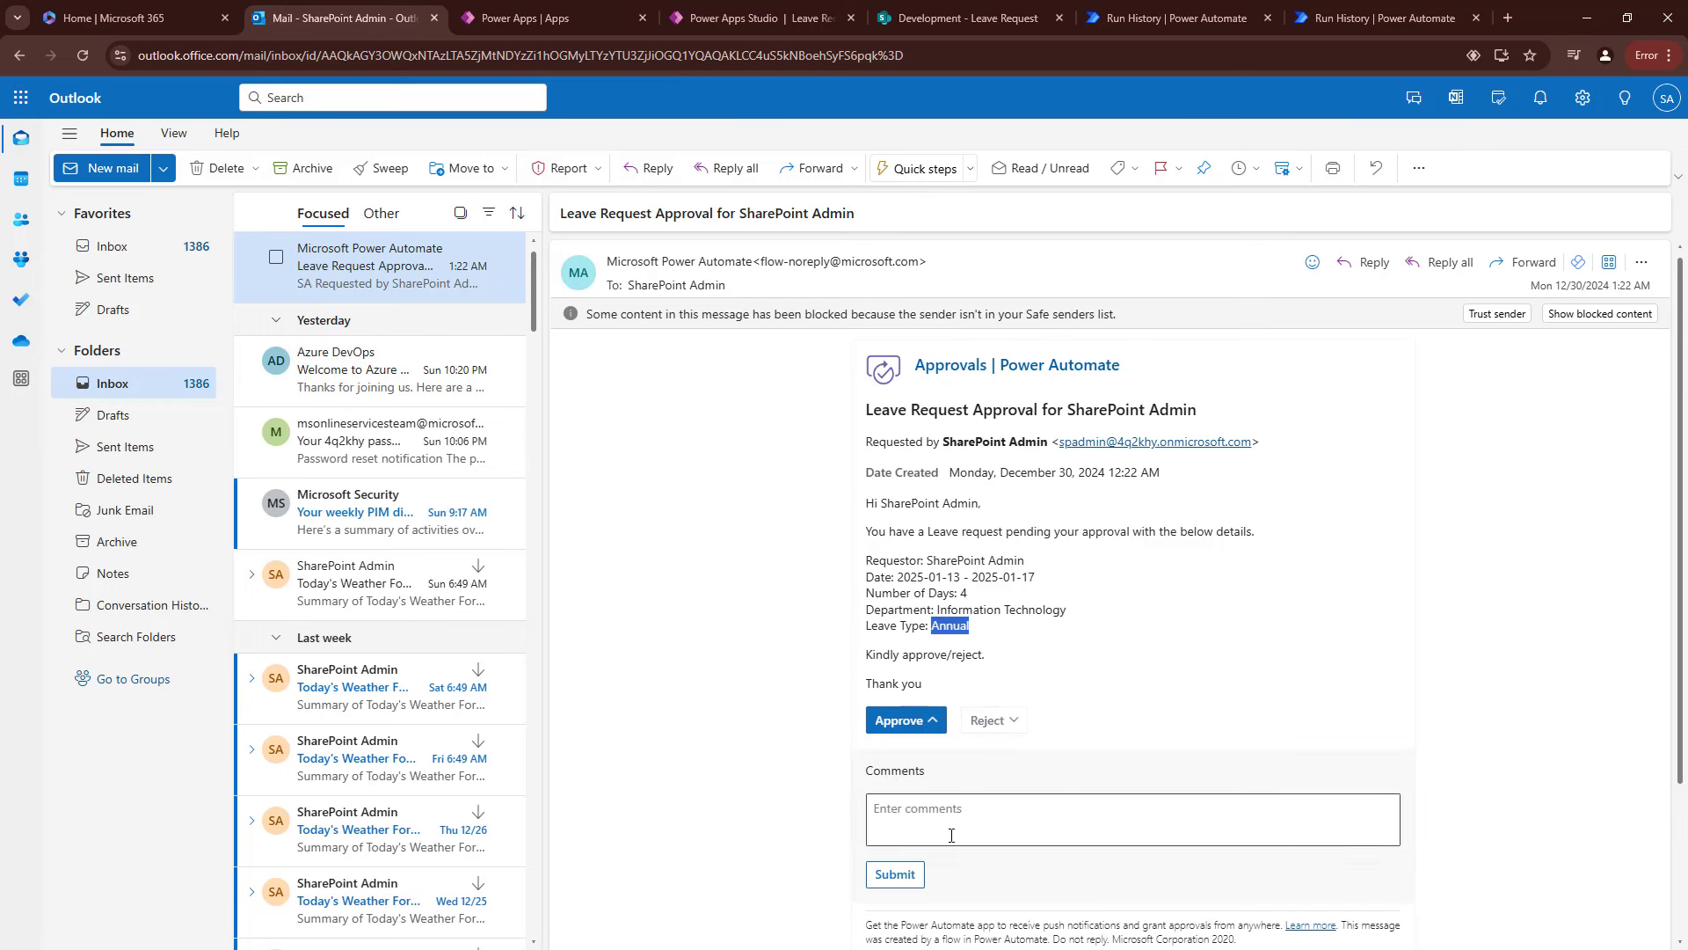
pyautogui.click(915, 809)
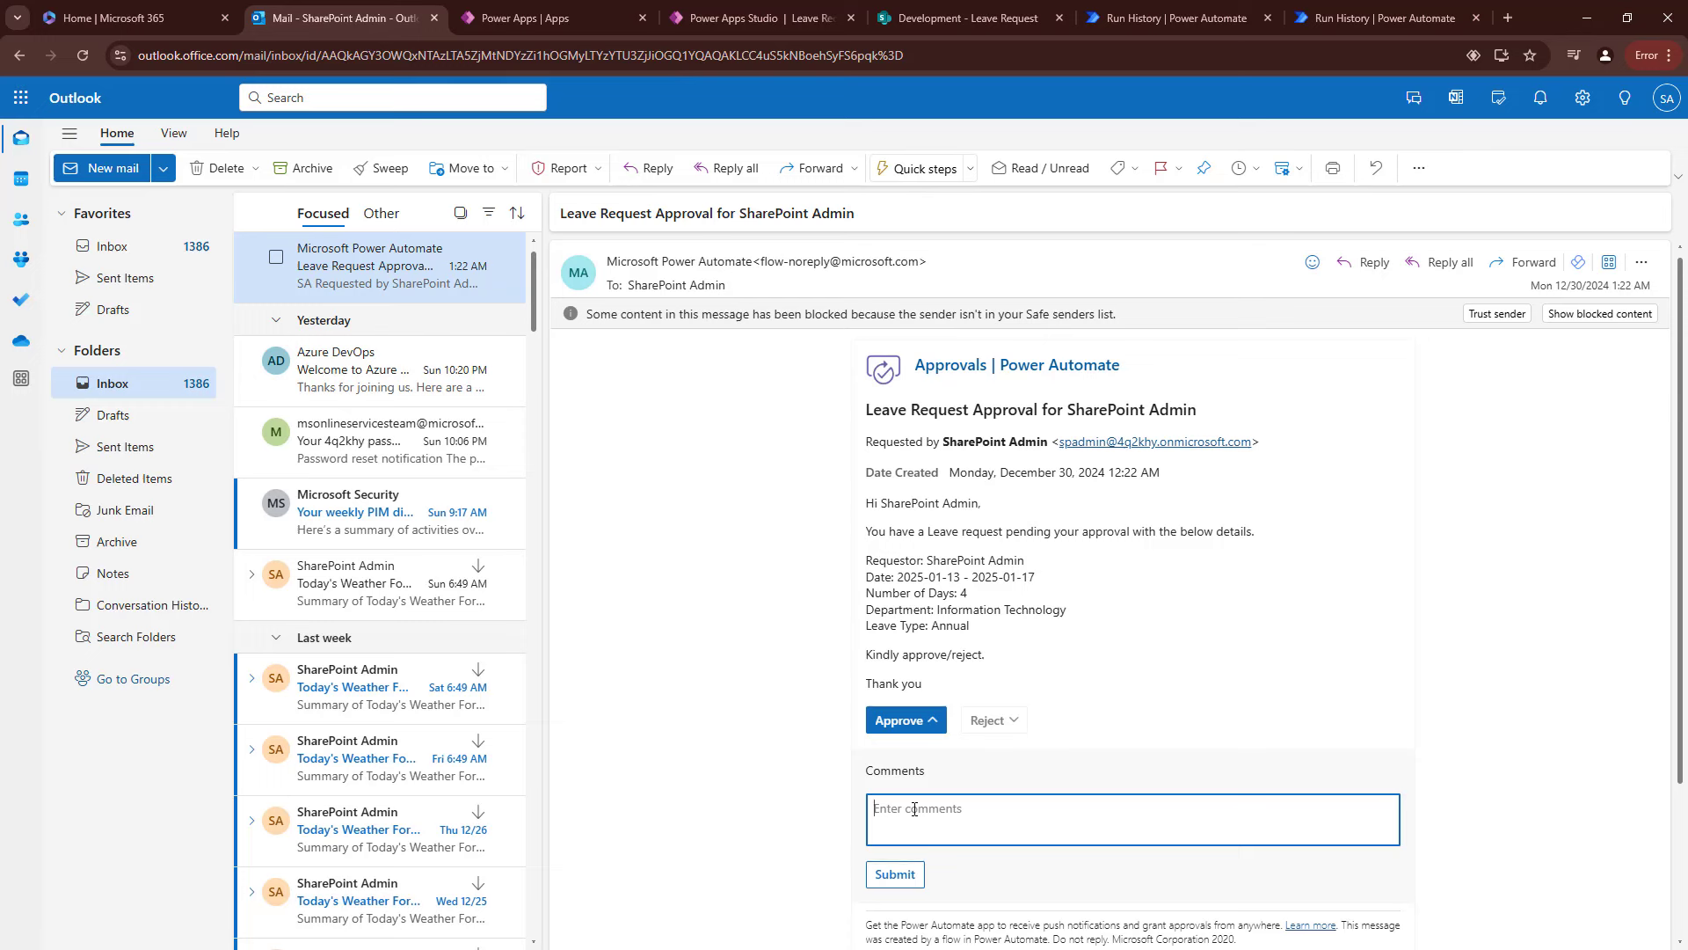
pyautogui.write('good to go')
pyautogui.click(896, 875)
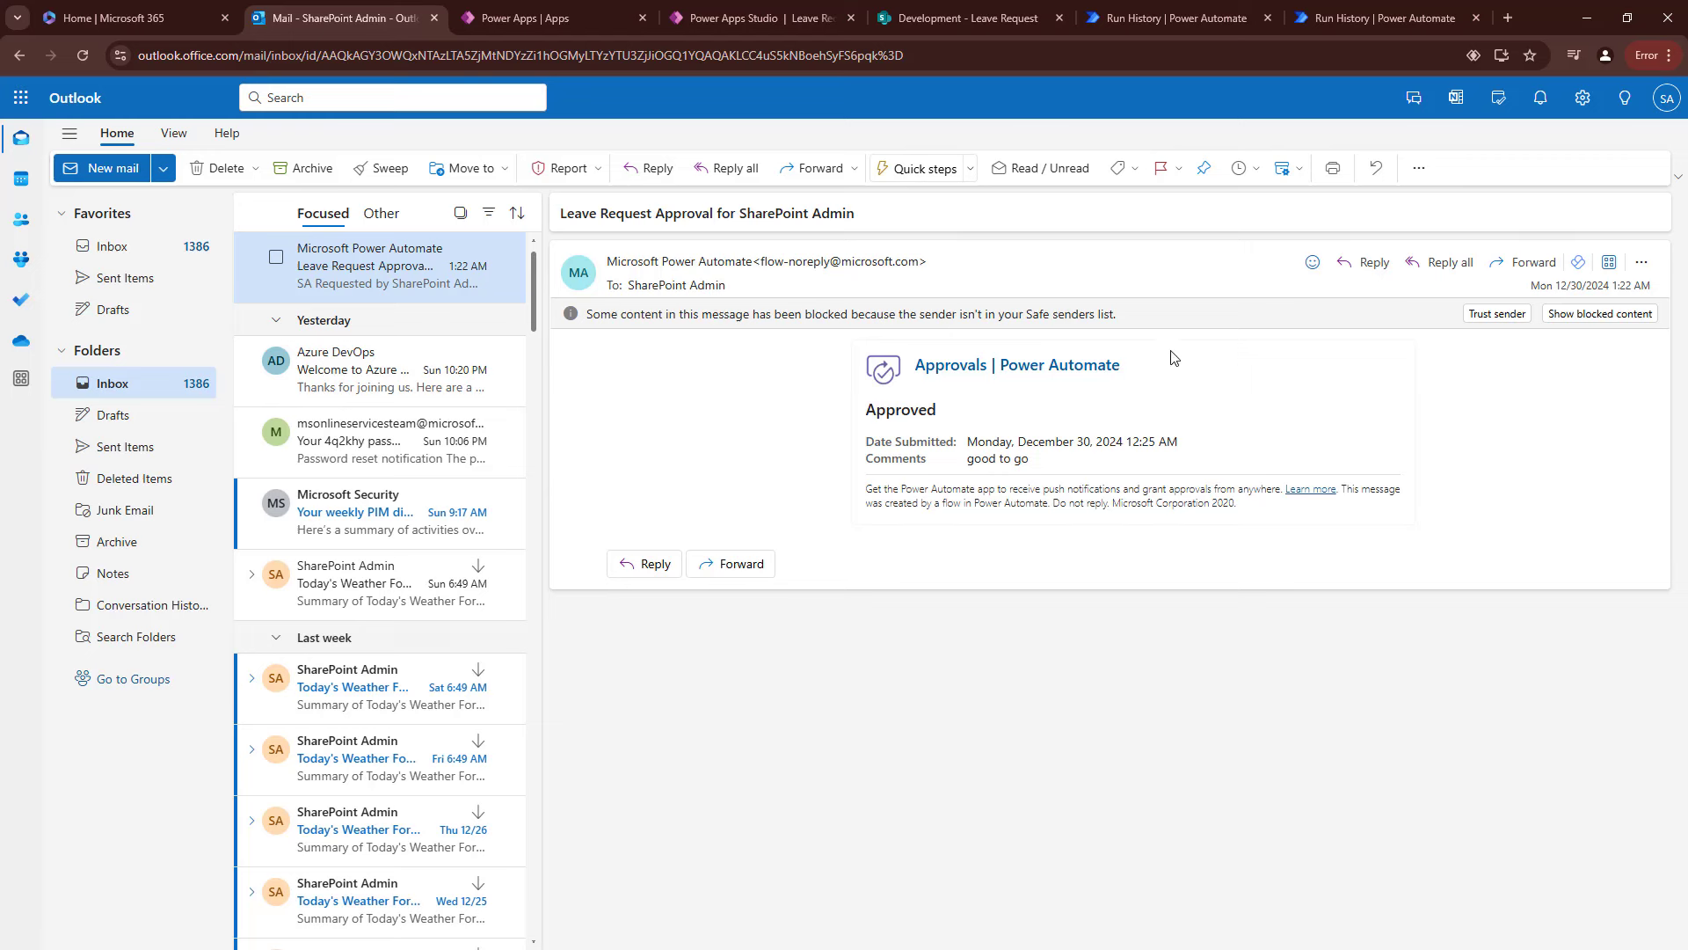
# Switch to the SharePoint Leave Request list, reload it and check the January 2025 request's ManagerComment, Status and Manager Action Time.
pyautogui.click(976, 10)
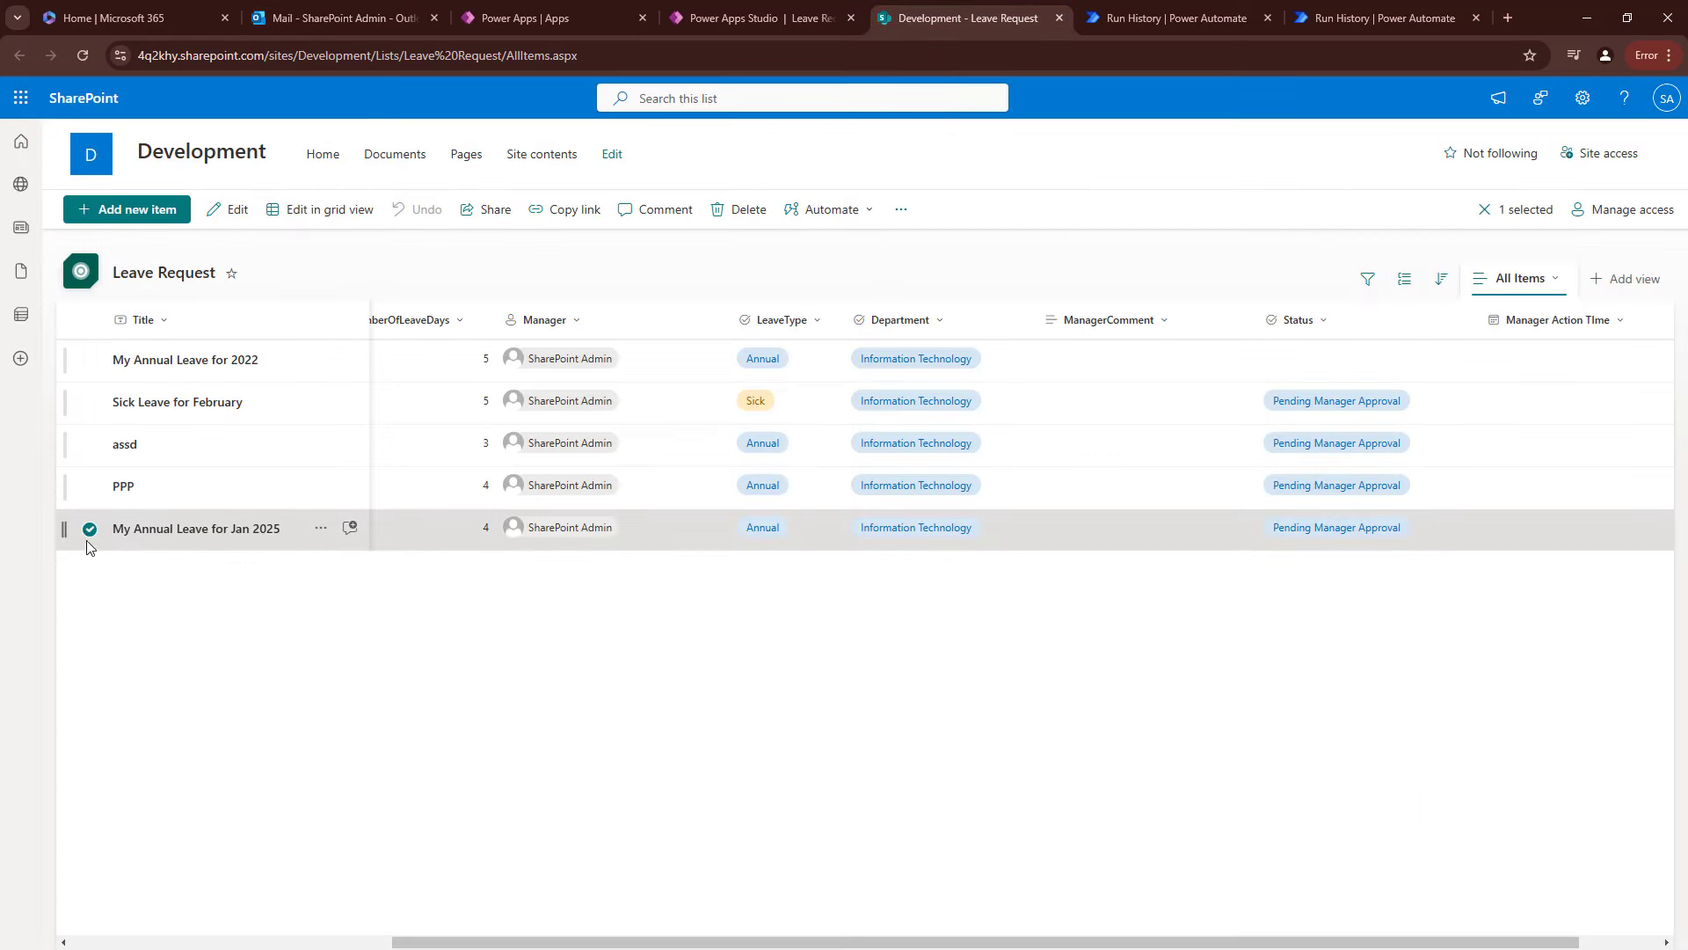
pyautogui.click(82, 55)
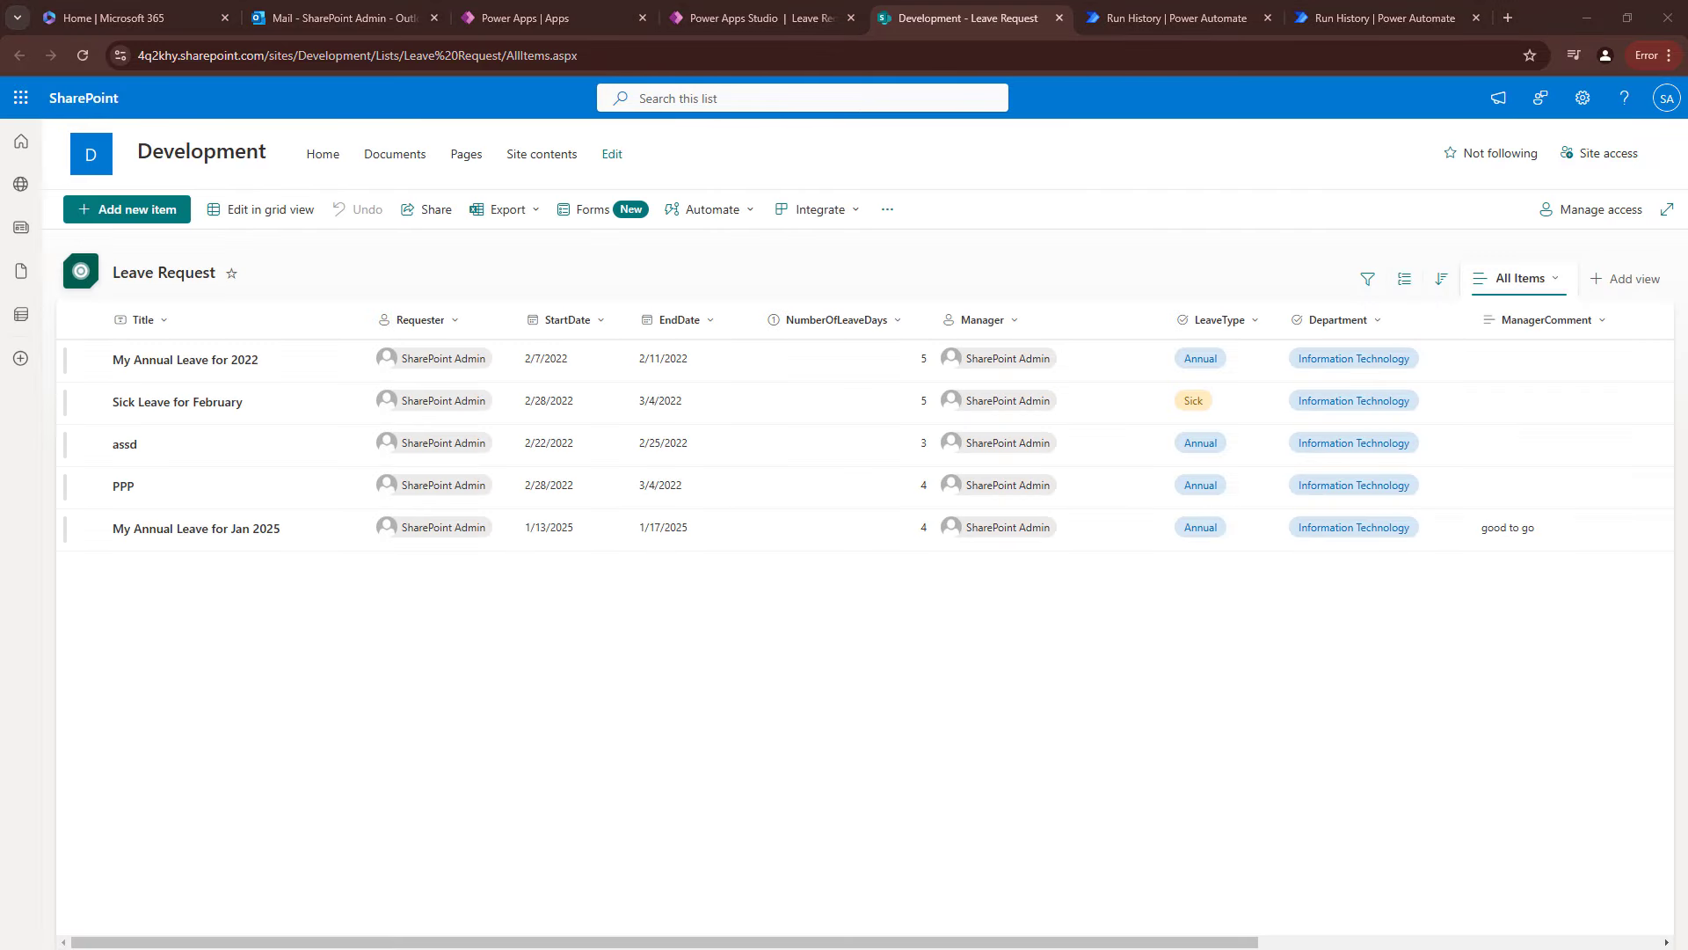
pyautogui.click(1302, 942)
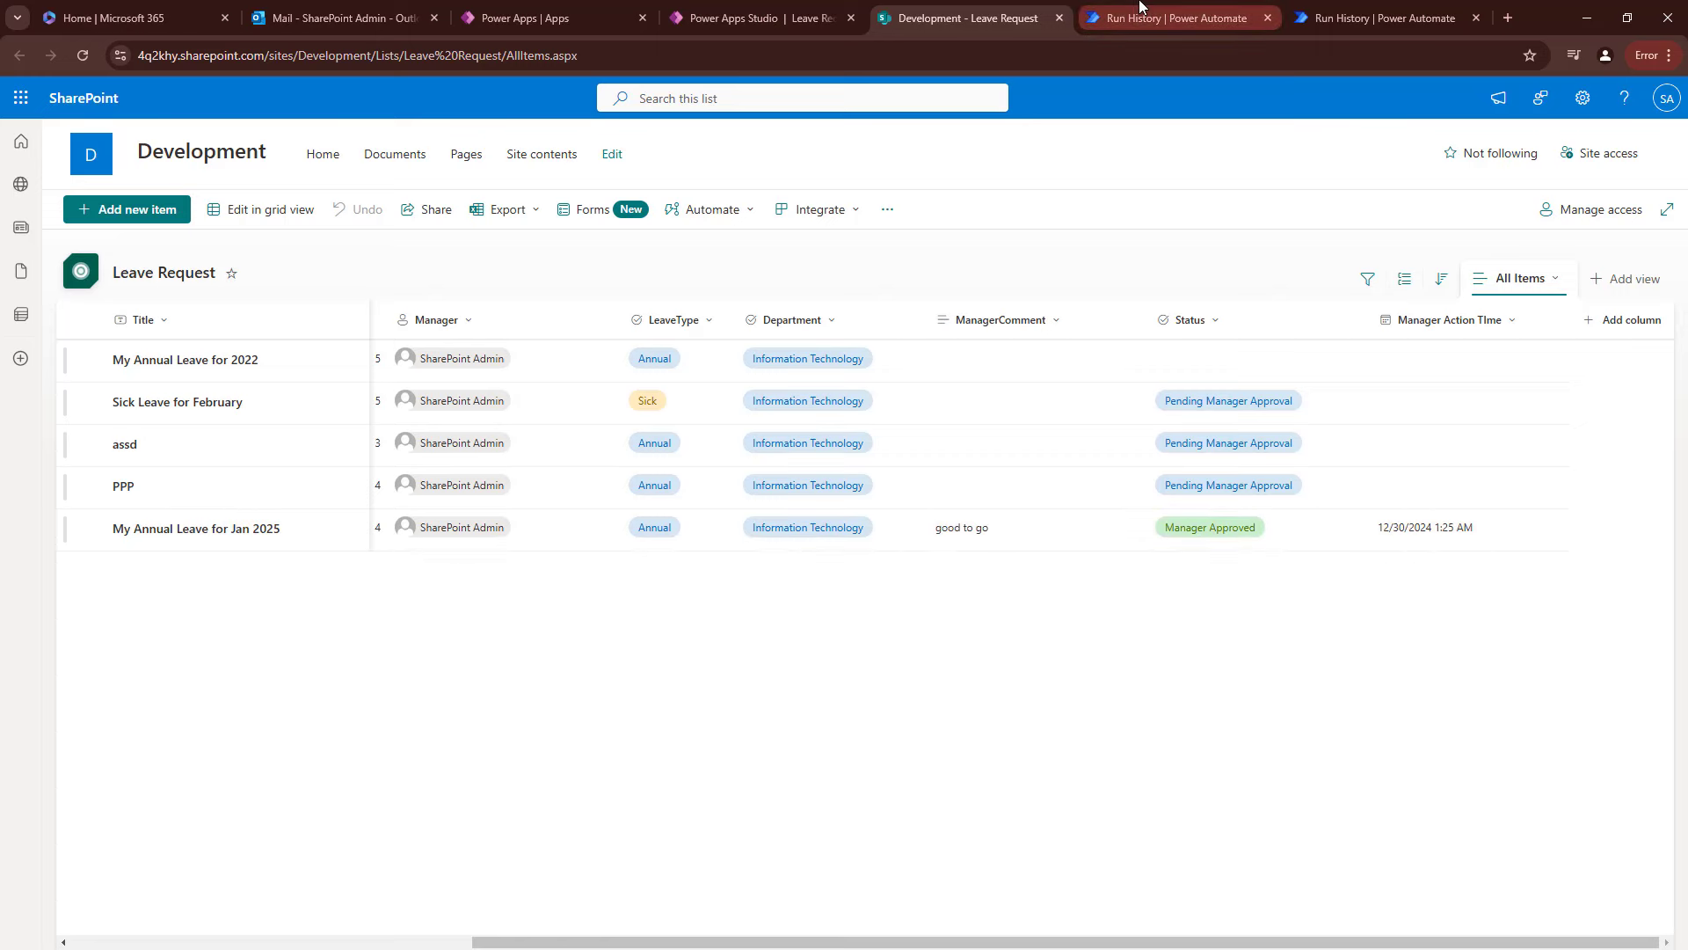
# Switch to Power Automate, reopen the Leave Request Approval Flow's run from its run history and inspect the "When an item is created or modified" trigger.
pyautogui.click(1174, 17)
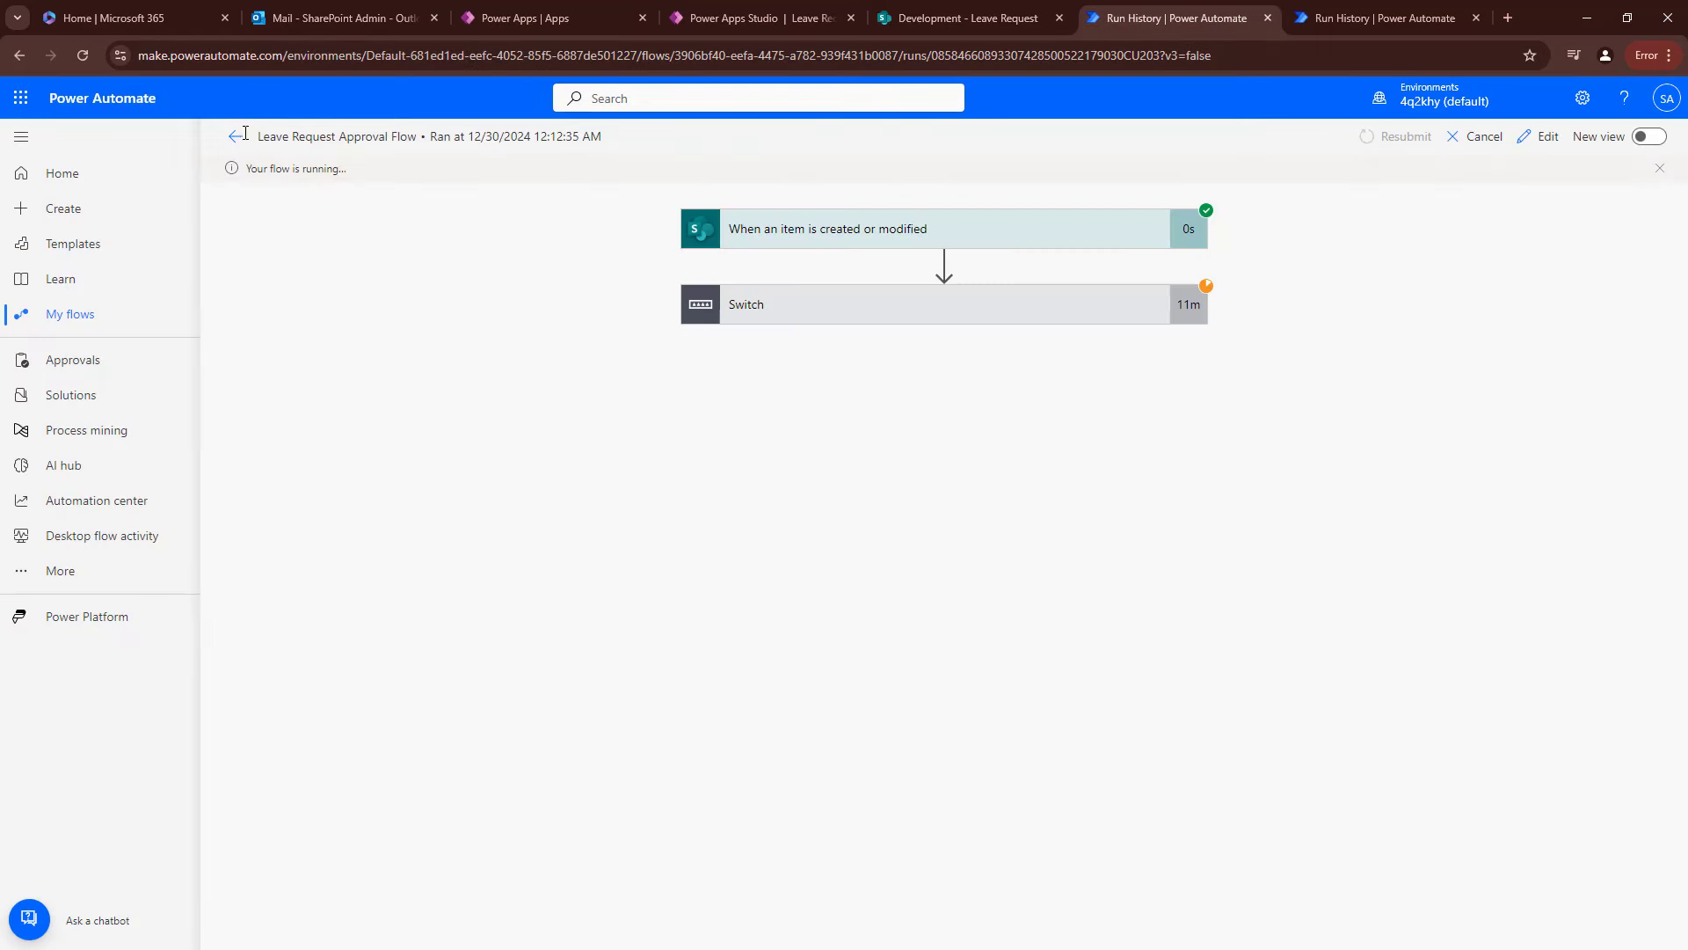
pyautogui.click(236, 138)
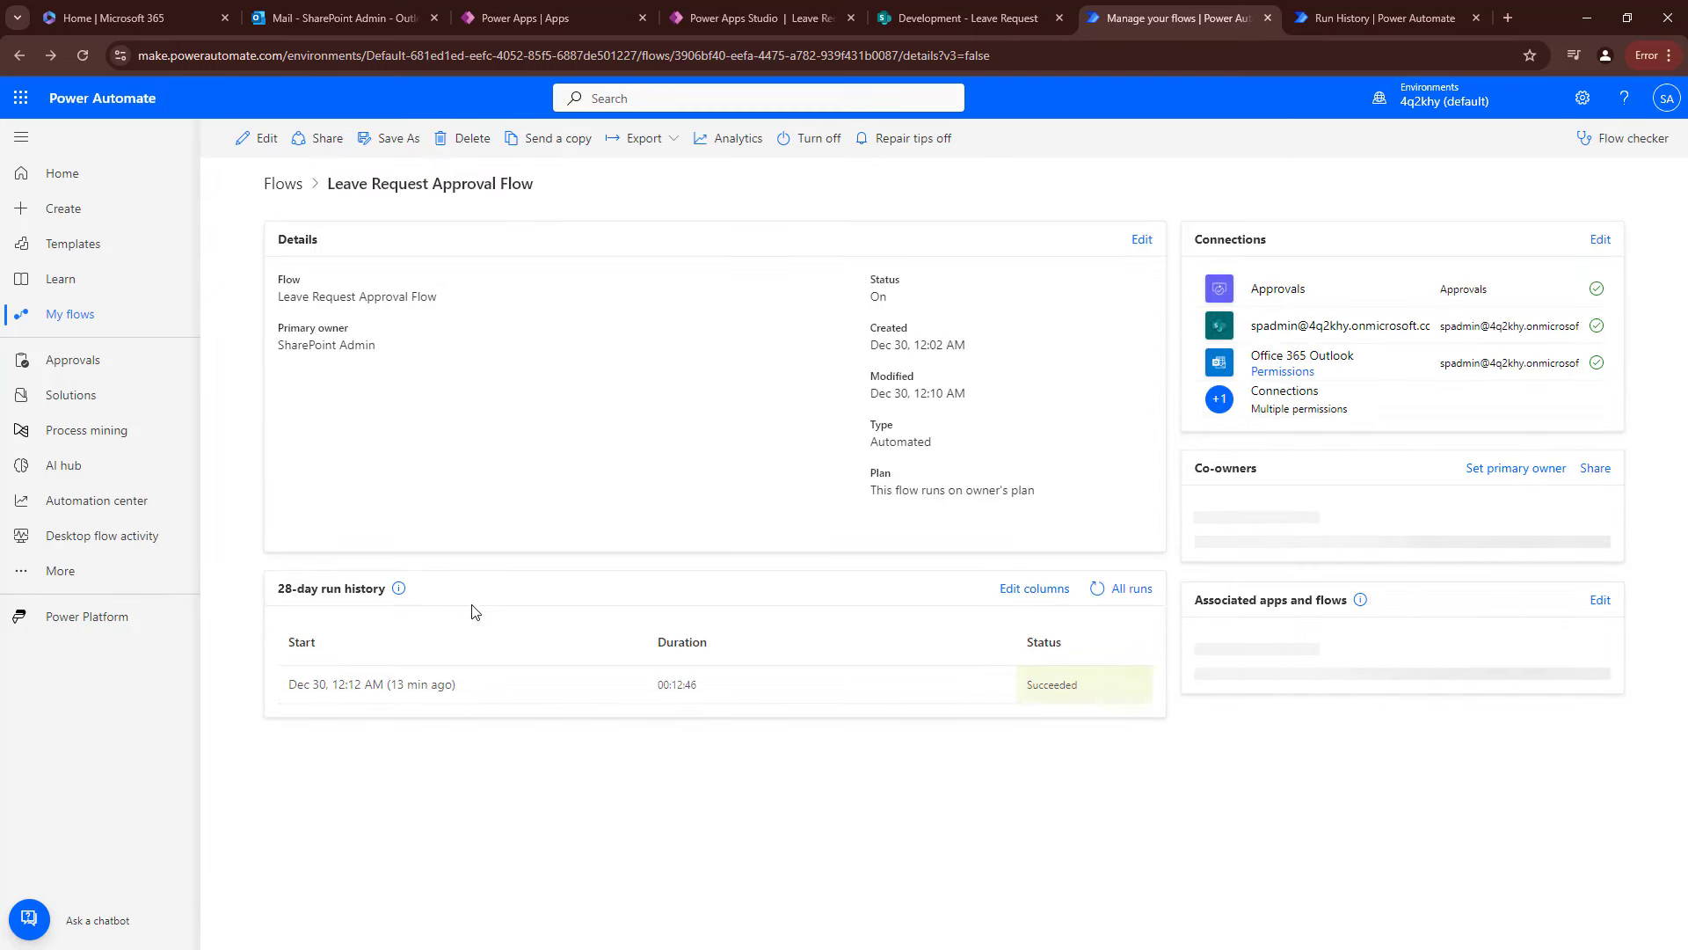
pyautogui.click(390, 686)
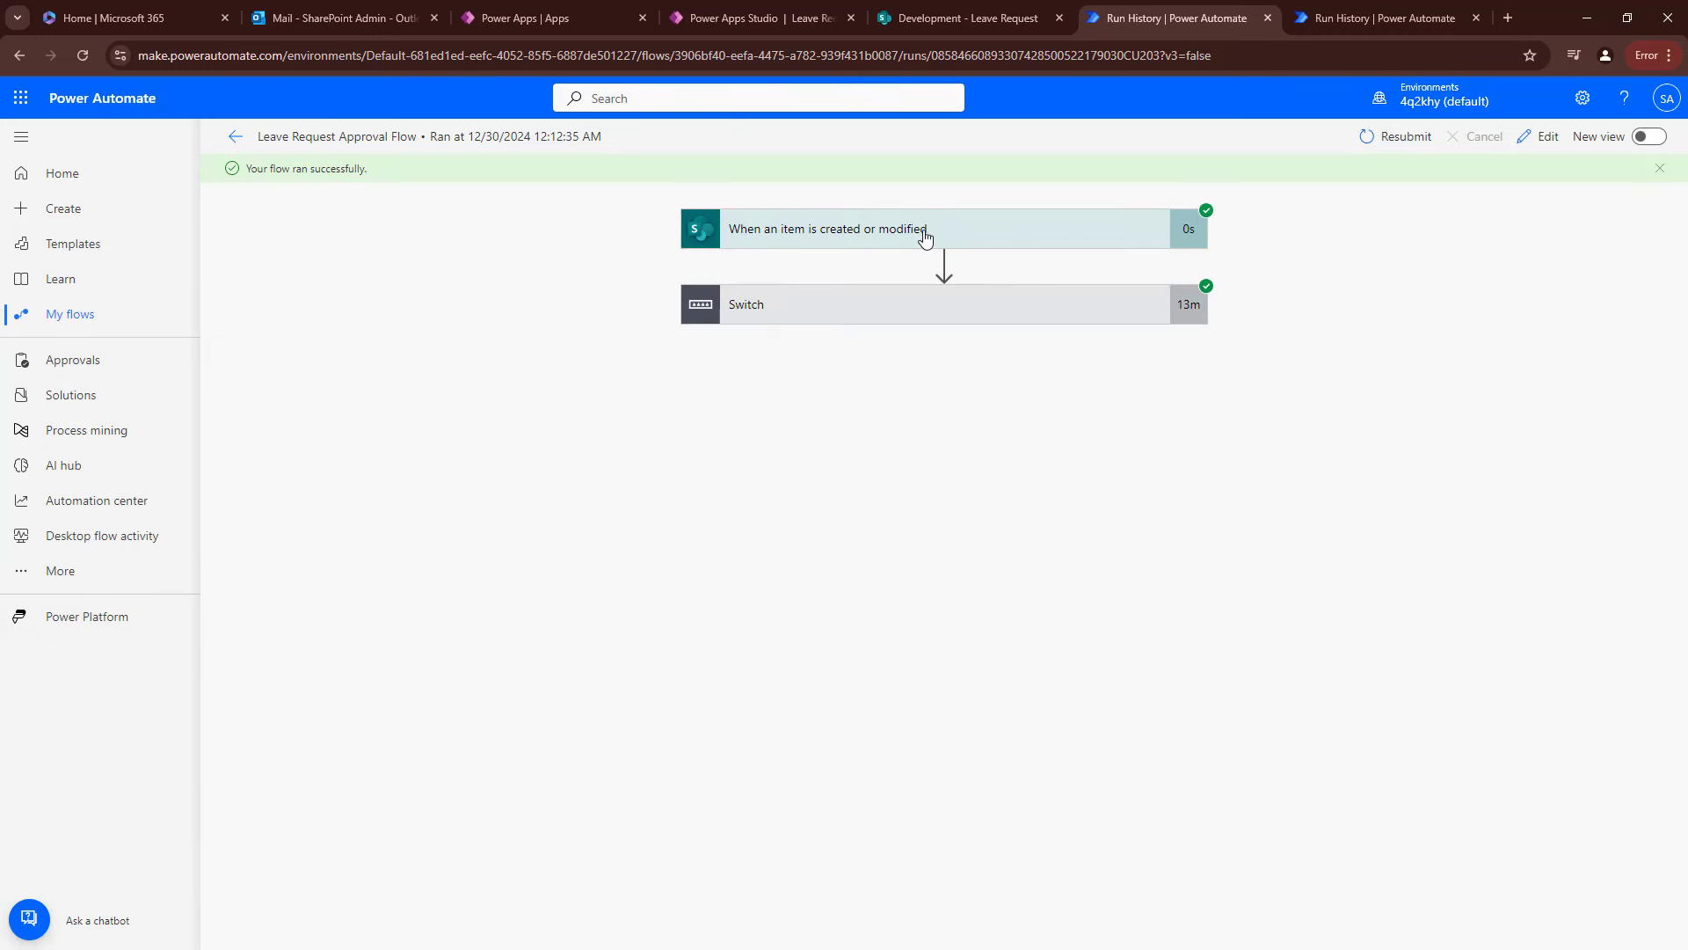
pyautogui.click(925, 238)
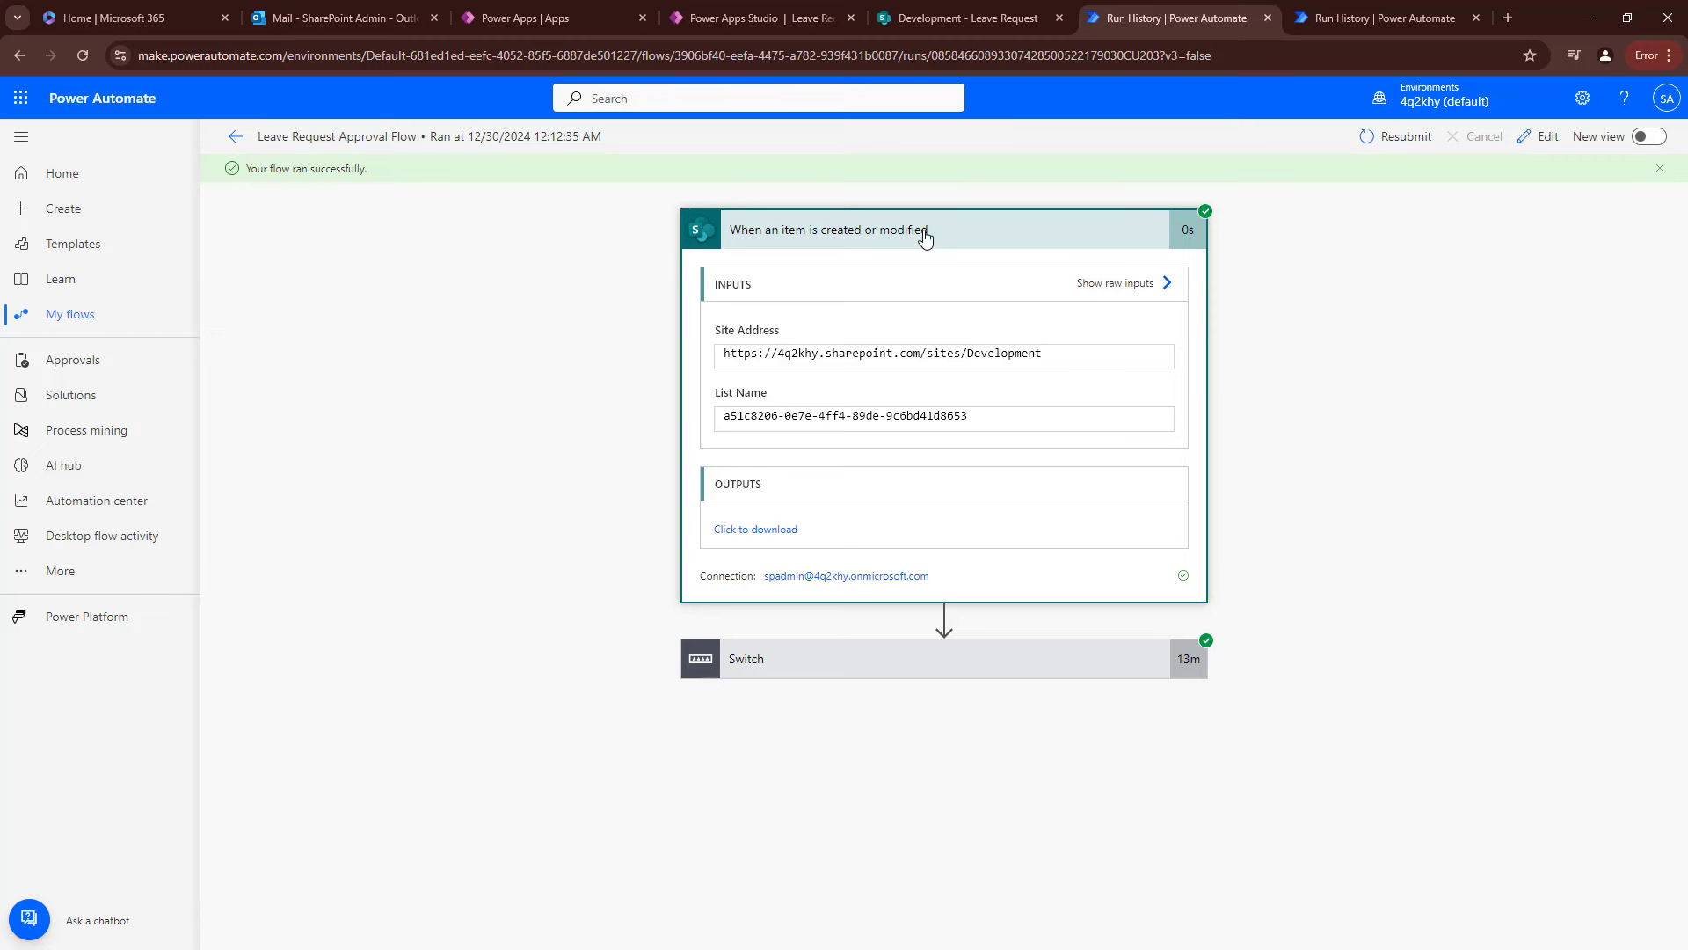
# Collapse the trigger's details, inspect the Switch's expression result and expand its first Case branch in the flow run.
pyautogui.click(925, 233)
pyautogui.click(942, 307)
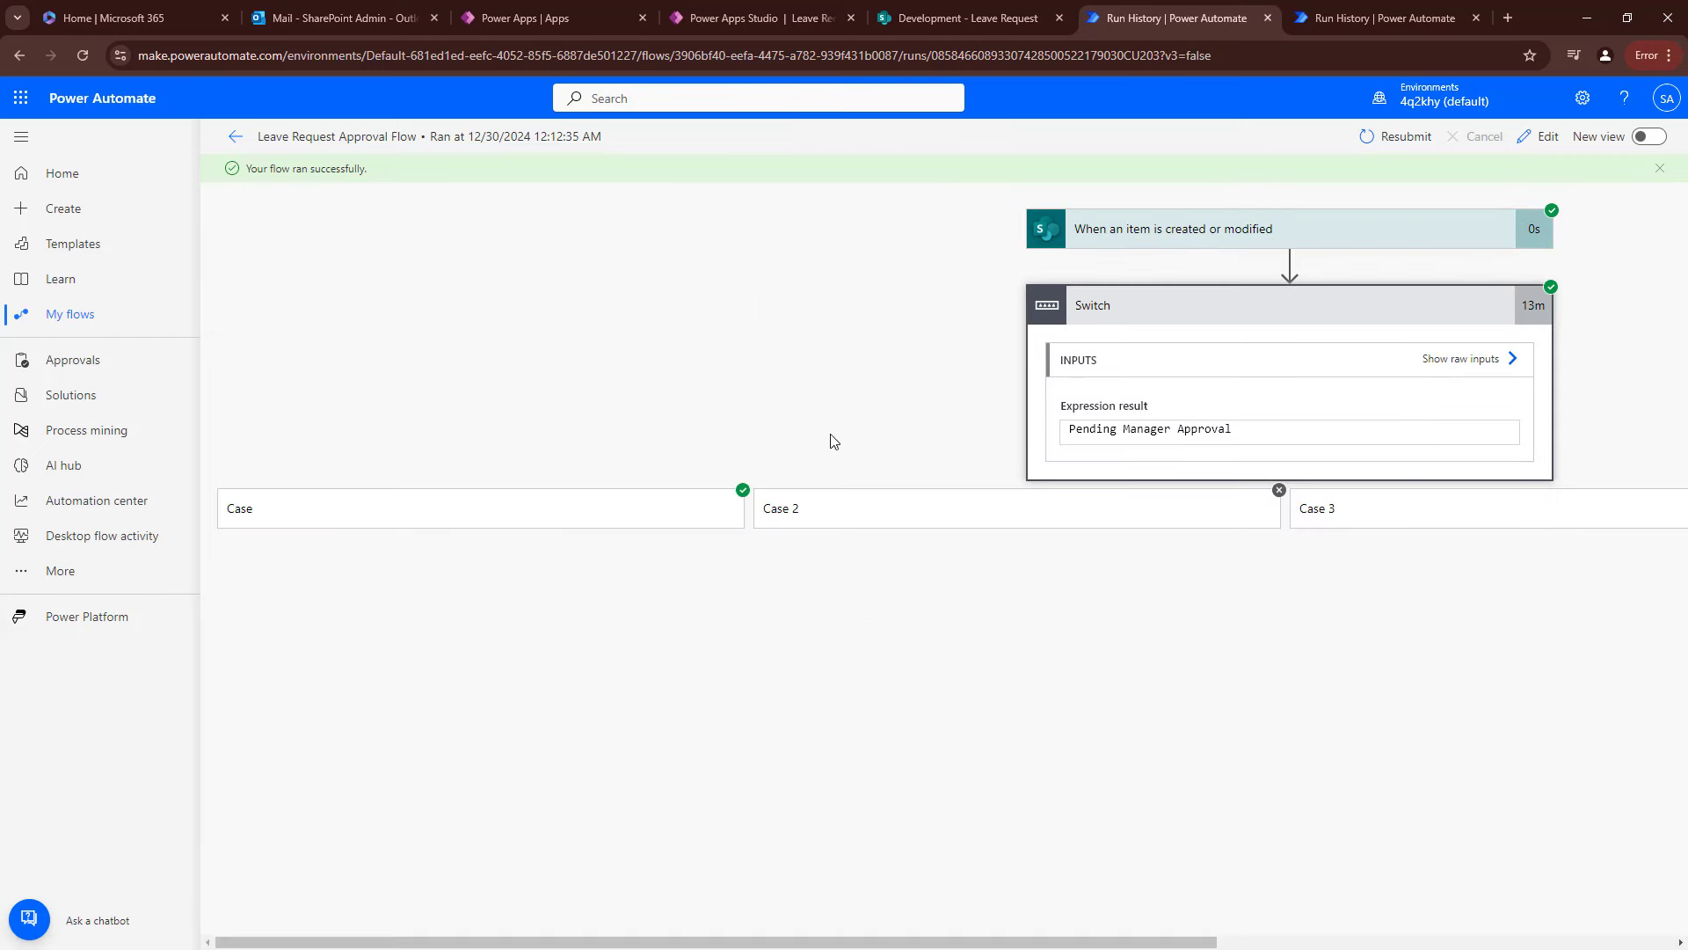
pyautogui.click(600, 522)
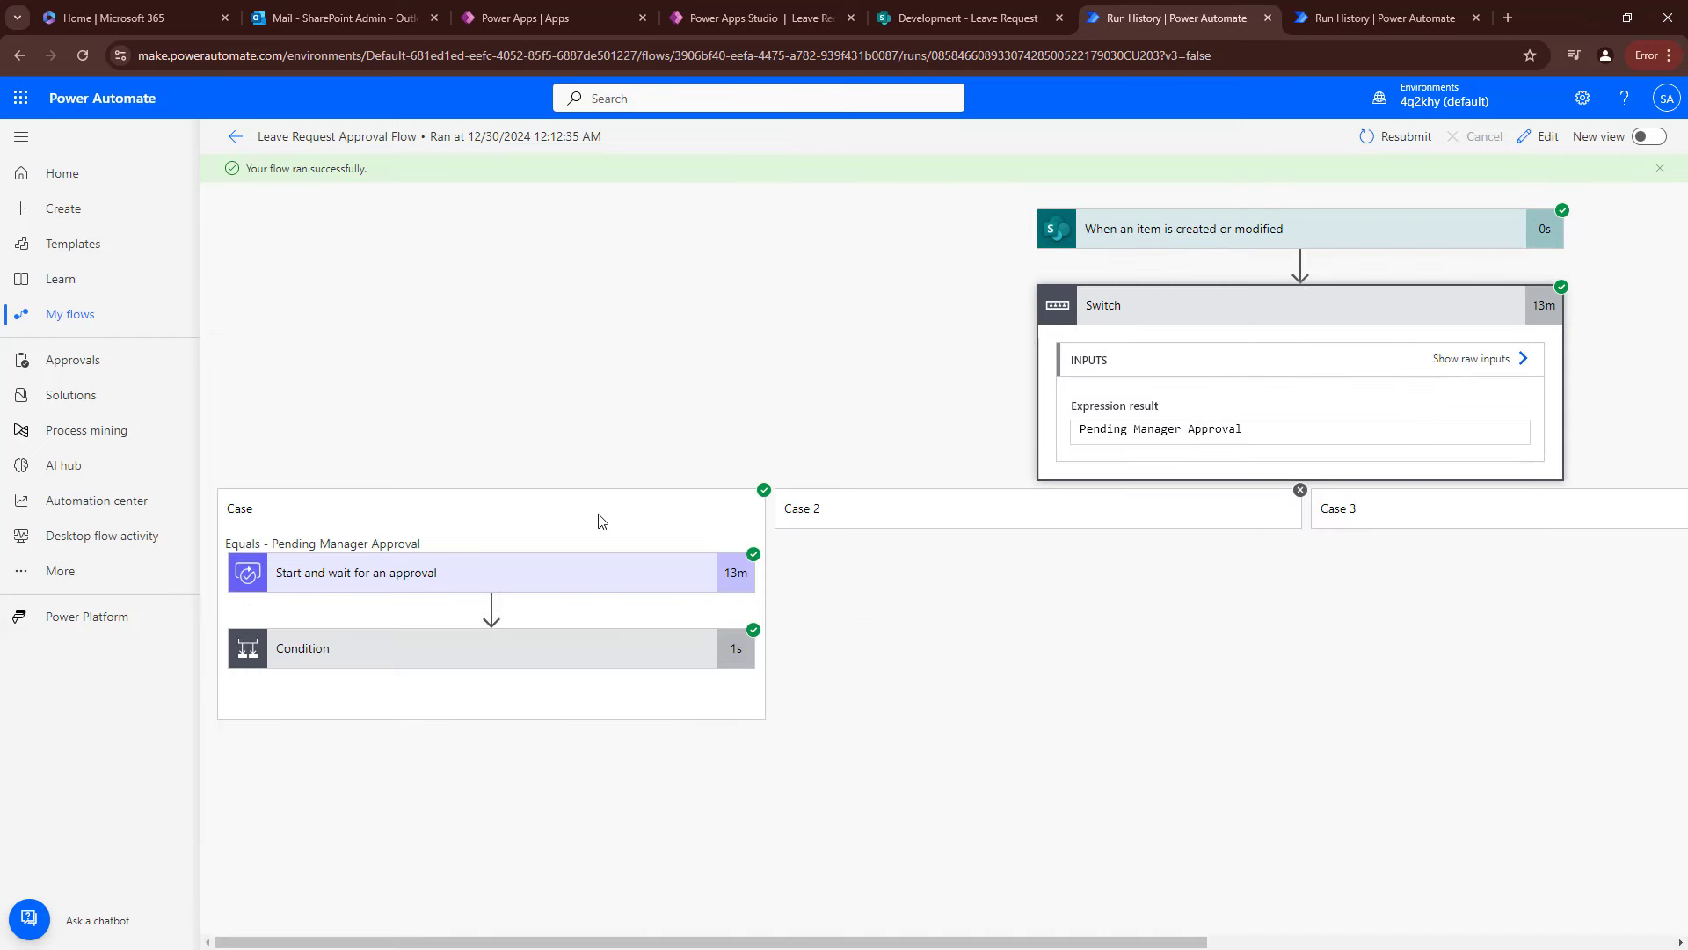
# Examine the "Start and wait for an approval" outputs, including response summary, outcome, title and details, and collapse the action.
pyautogui.click(543, 576)
pyautogui.scroll(-8, 848, 502)
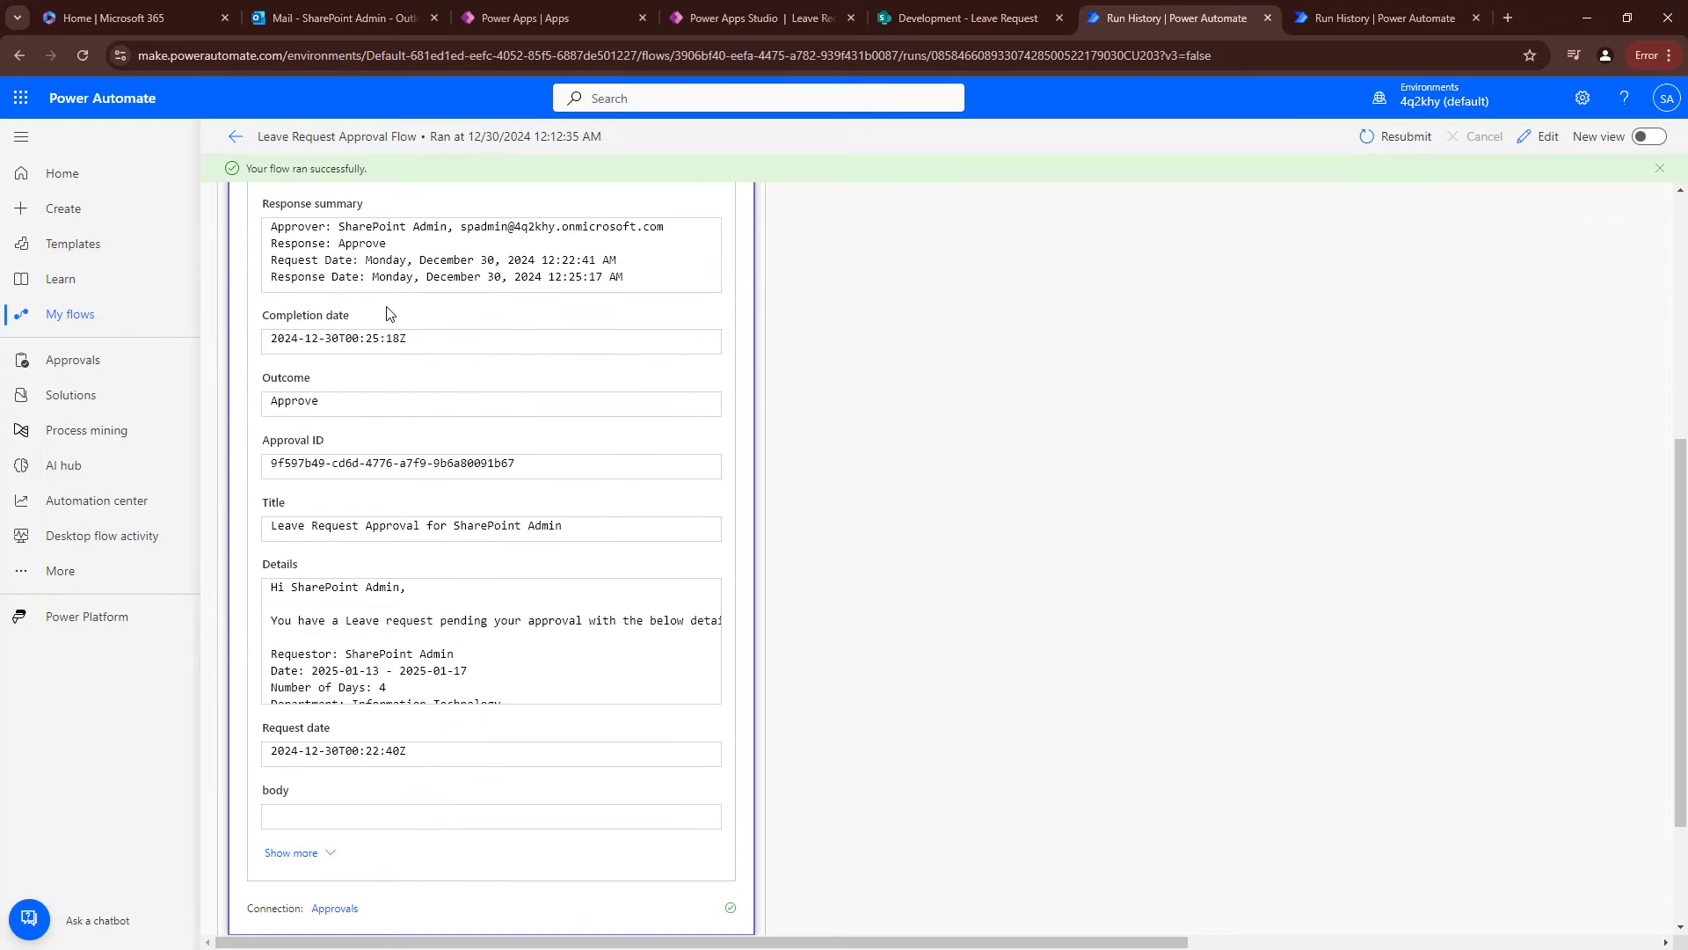
pyautogui.scroll(-3, 542, 595)
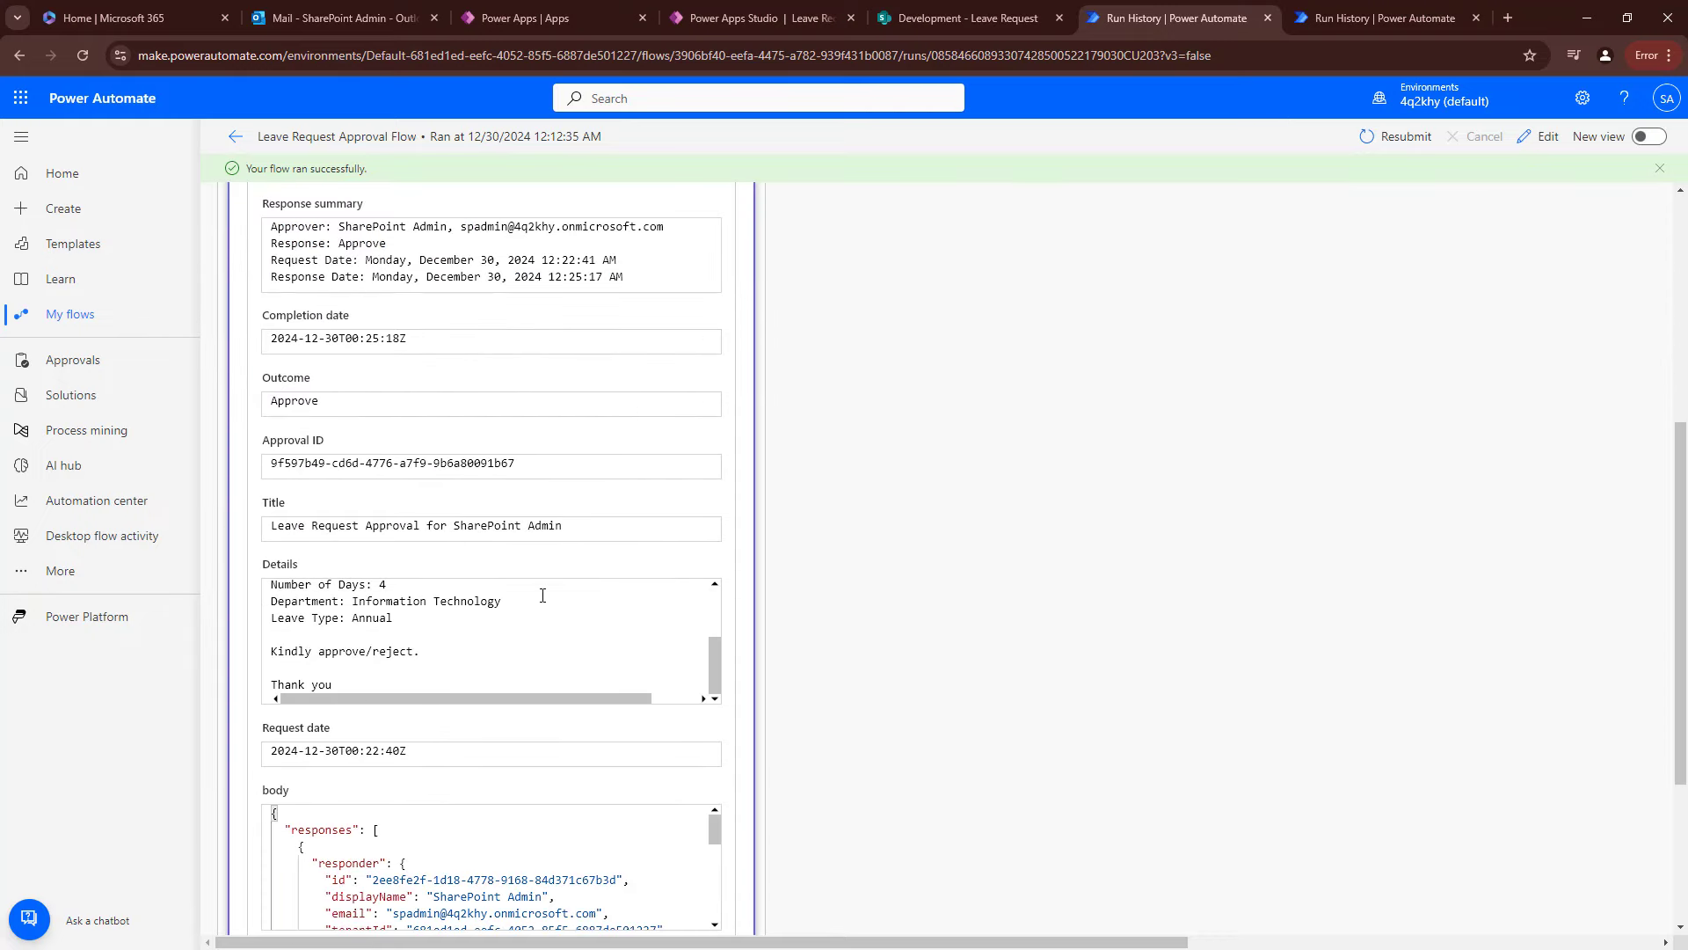
pyautogui.scroll(3, 544, 596)
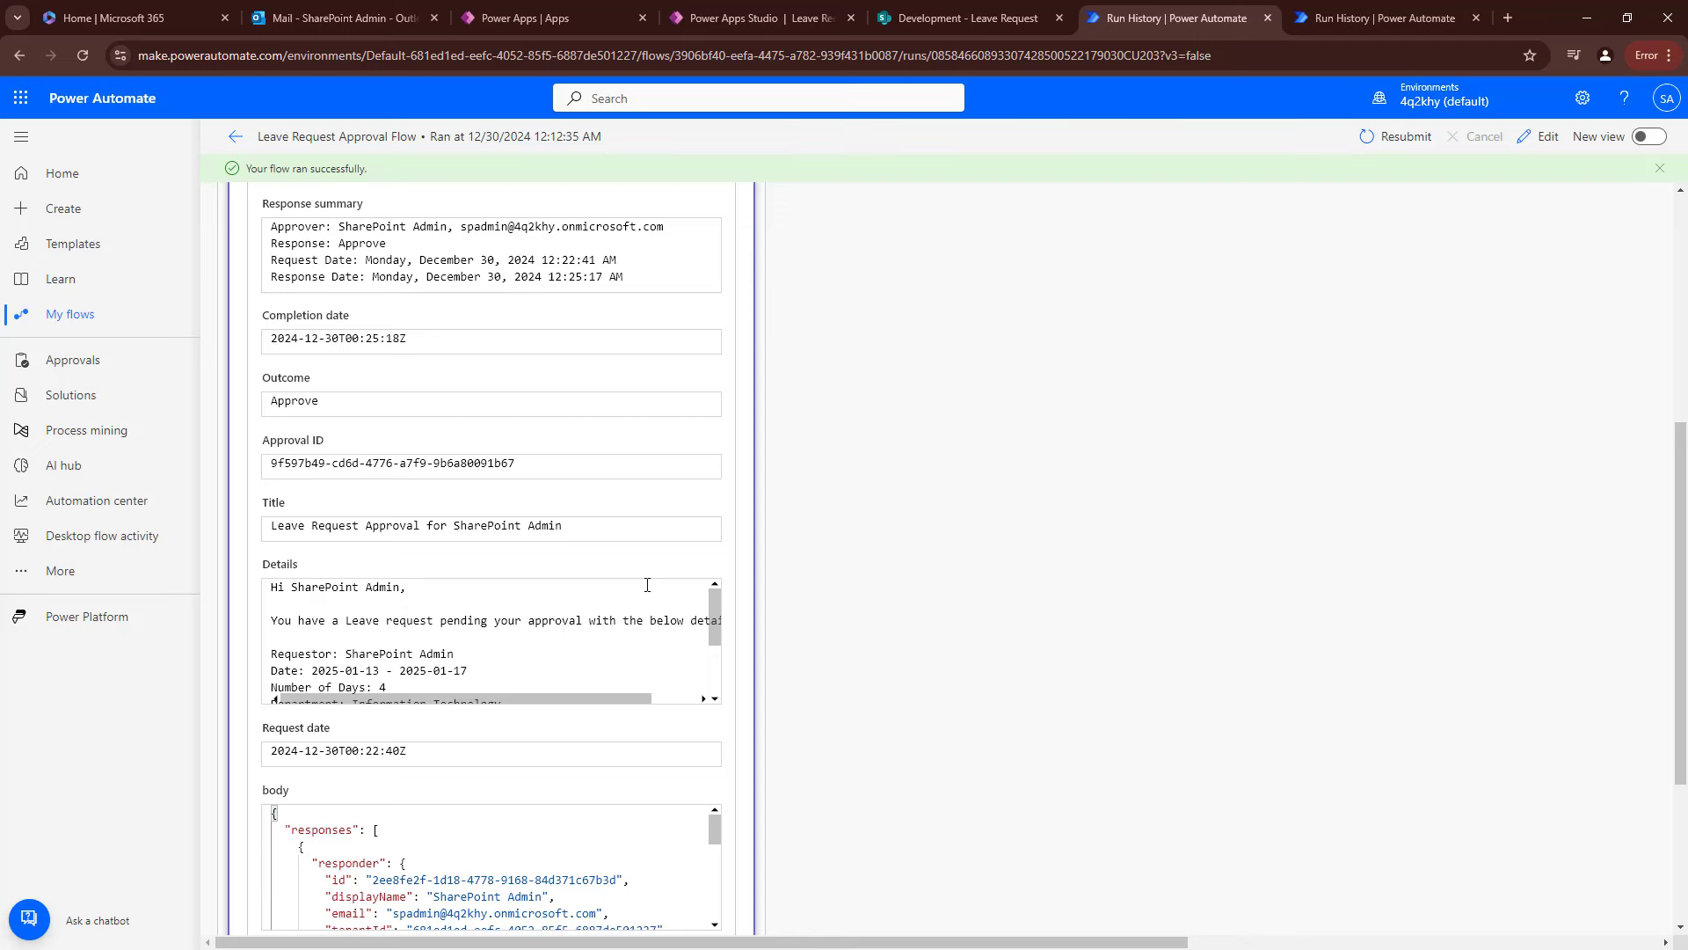
pyautogui.scroll(5, 644, 563)
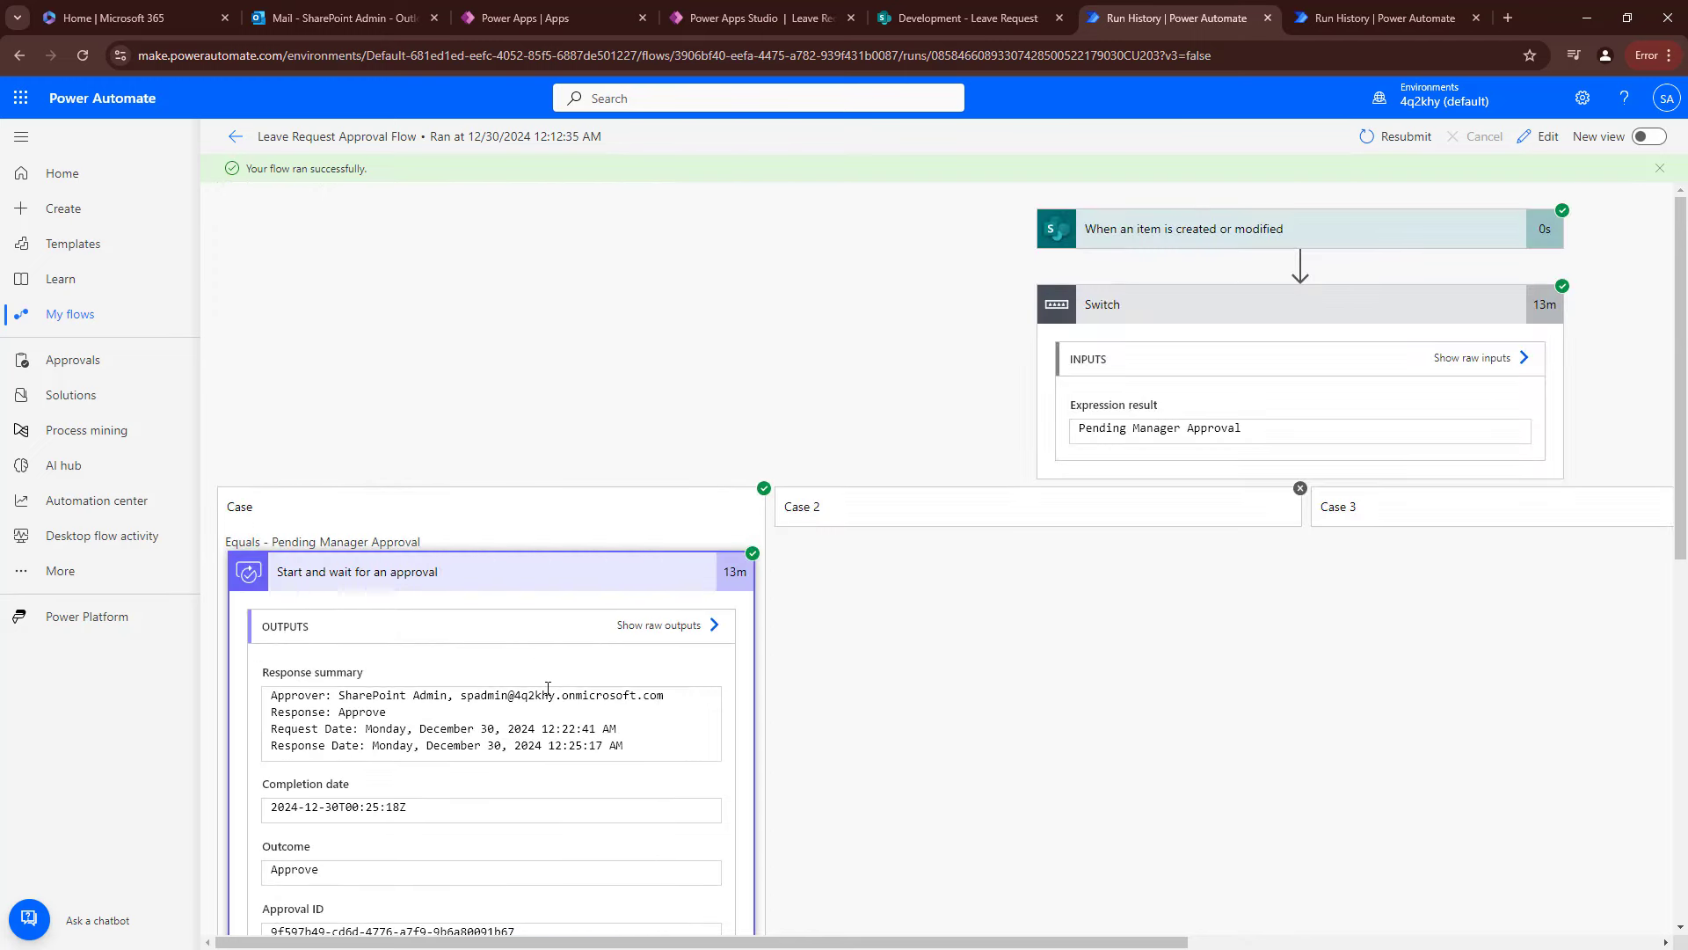
pyautogui.click(538, 567)
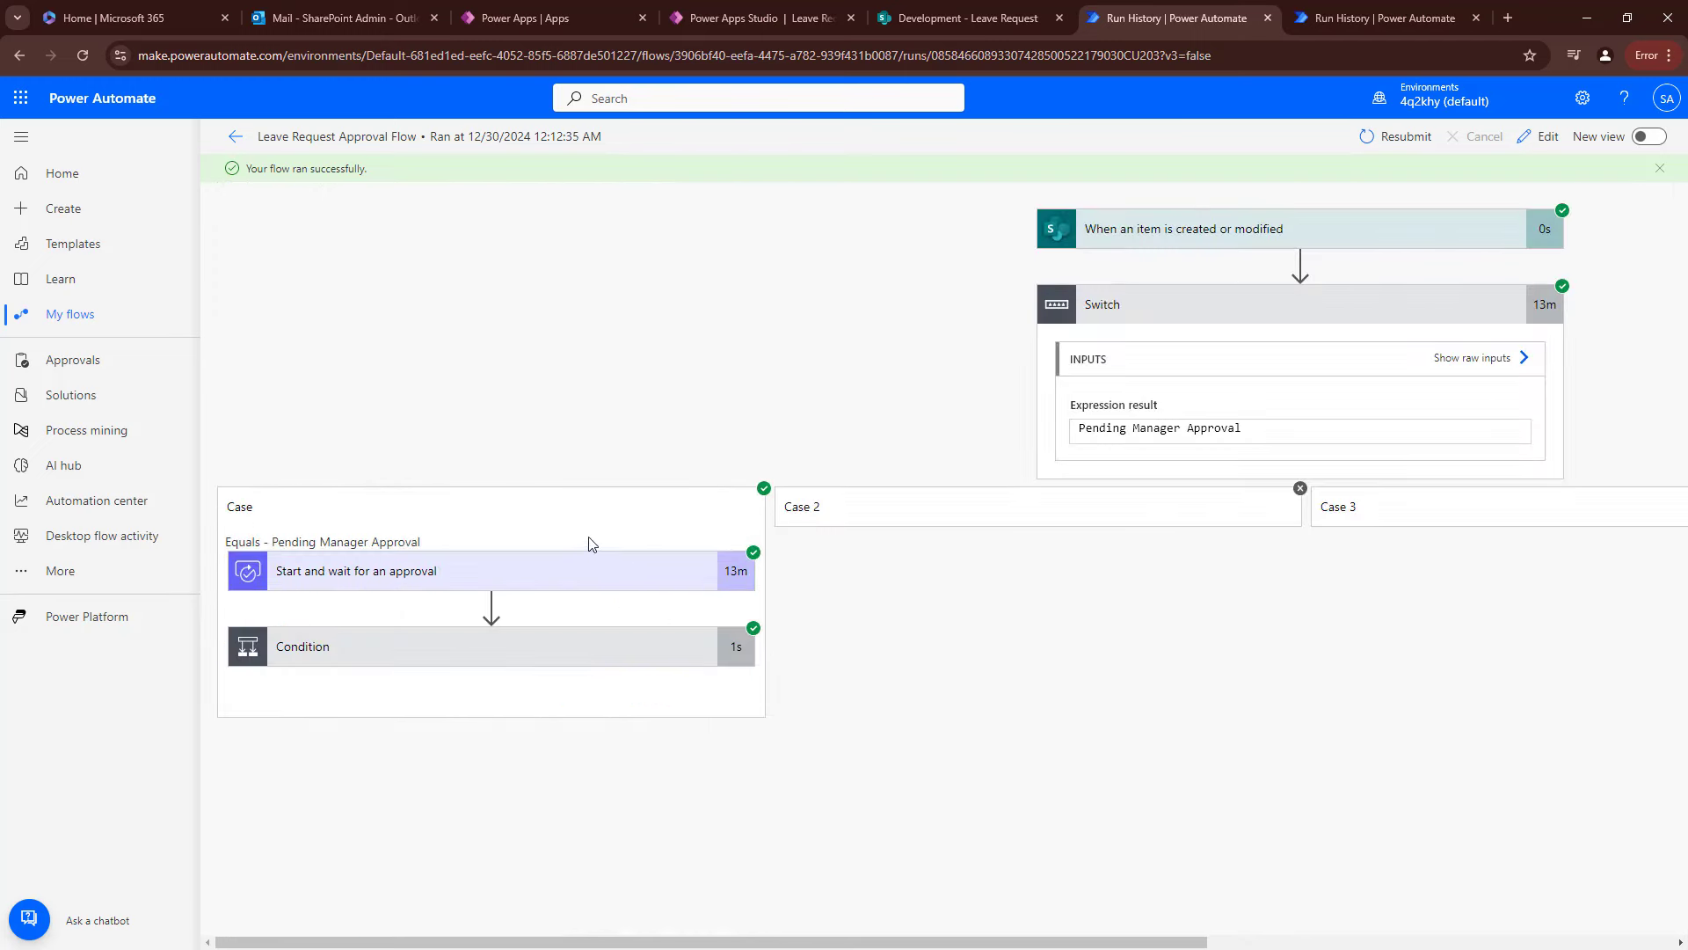
# Inspect the Condition's expression result and the inputs and outputs of Update item inside the If yes branch's Apply to each.
pyautogui.click(554, 652)
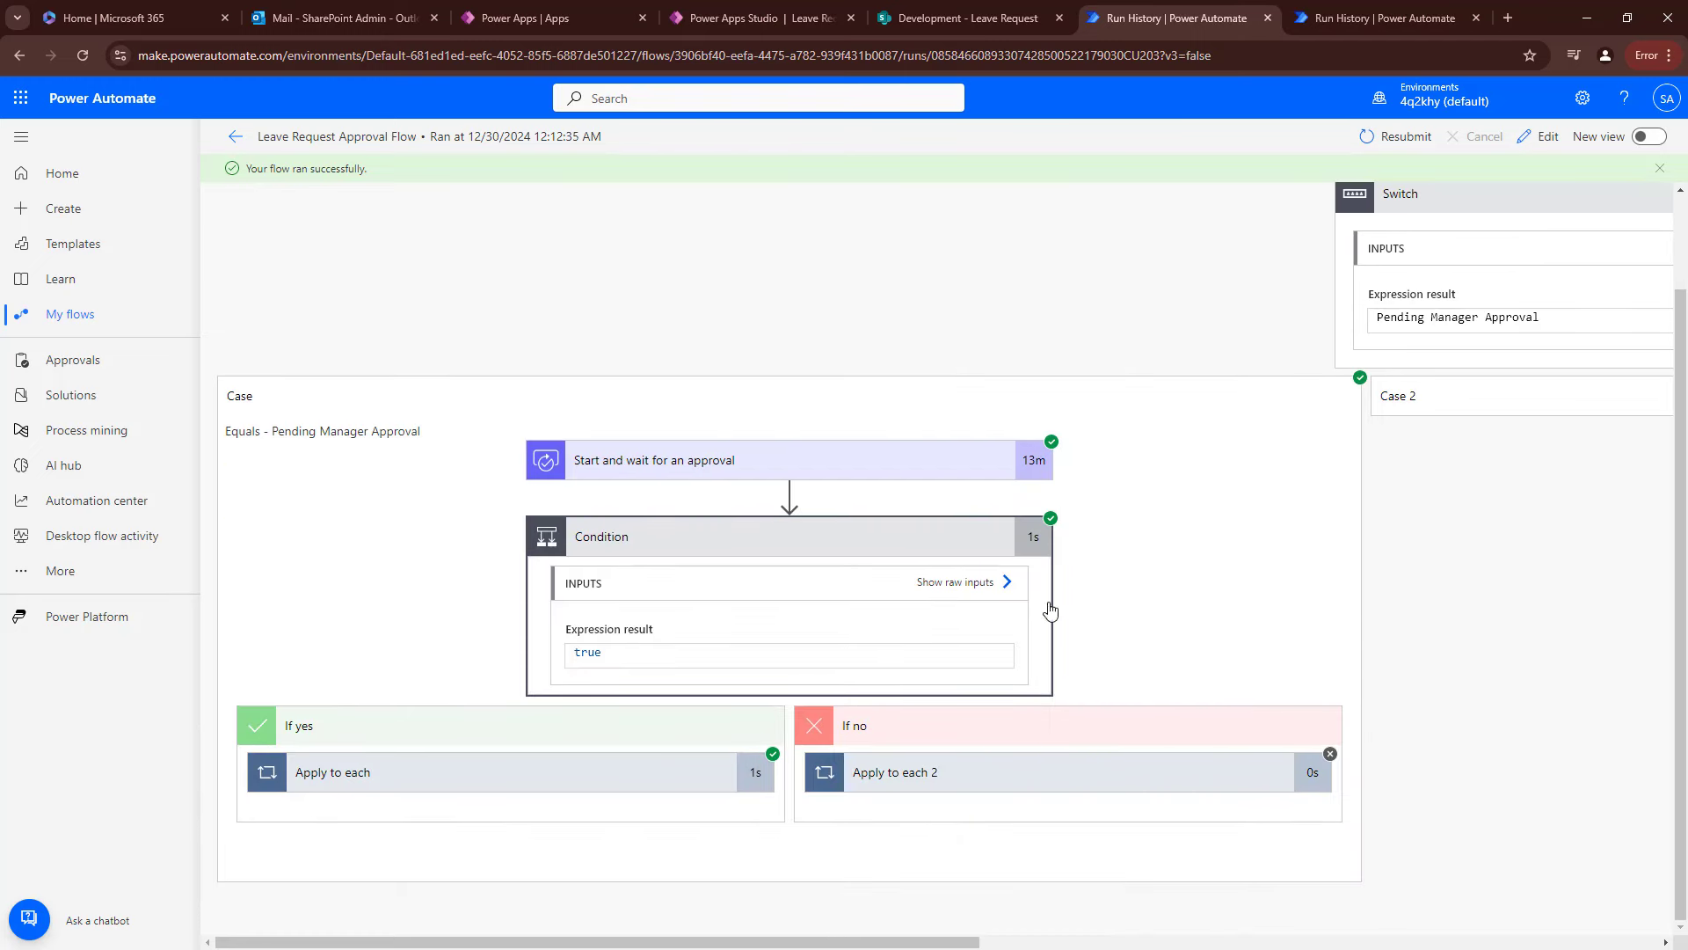
pyautogui.click(462, 772)
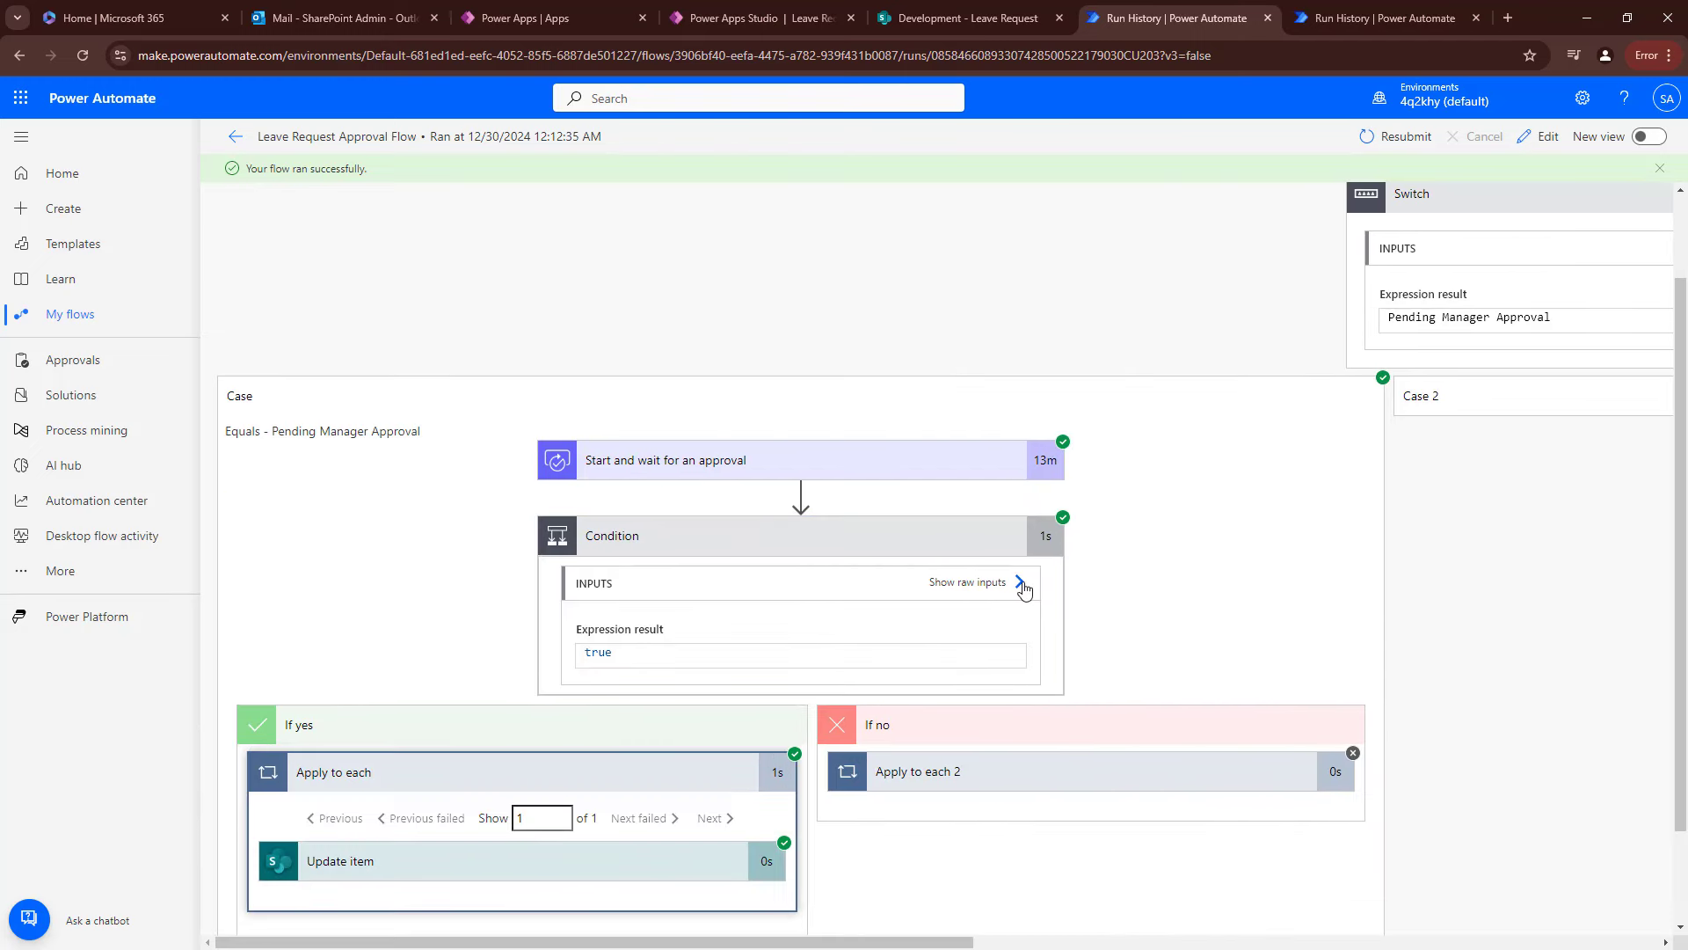
pyautogui.click(581, 753)
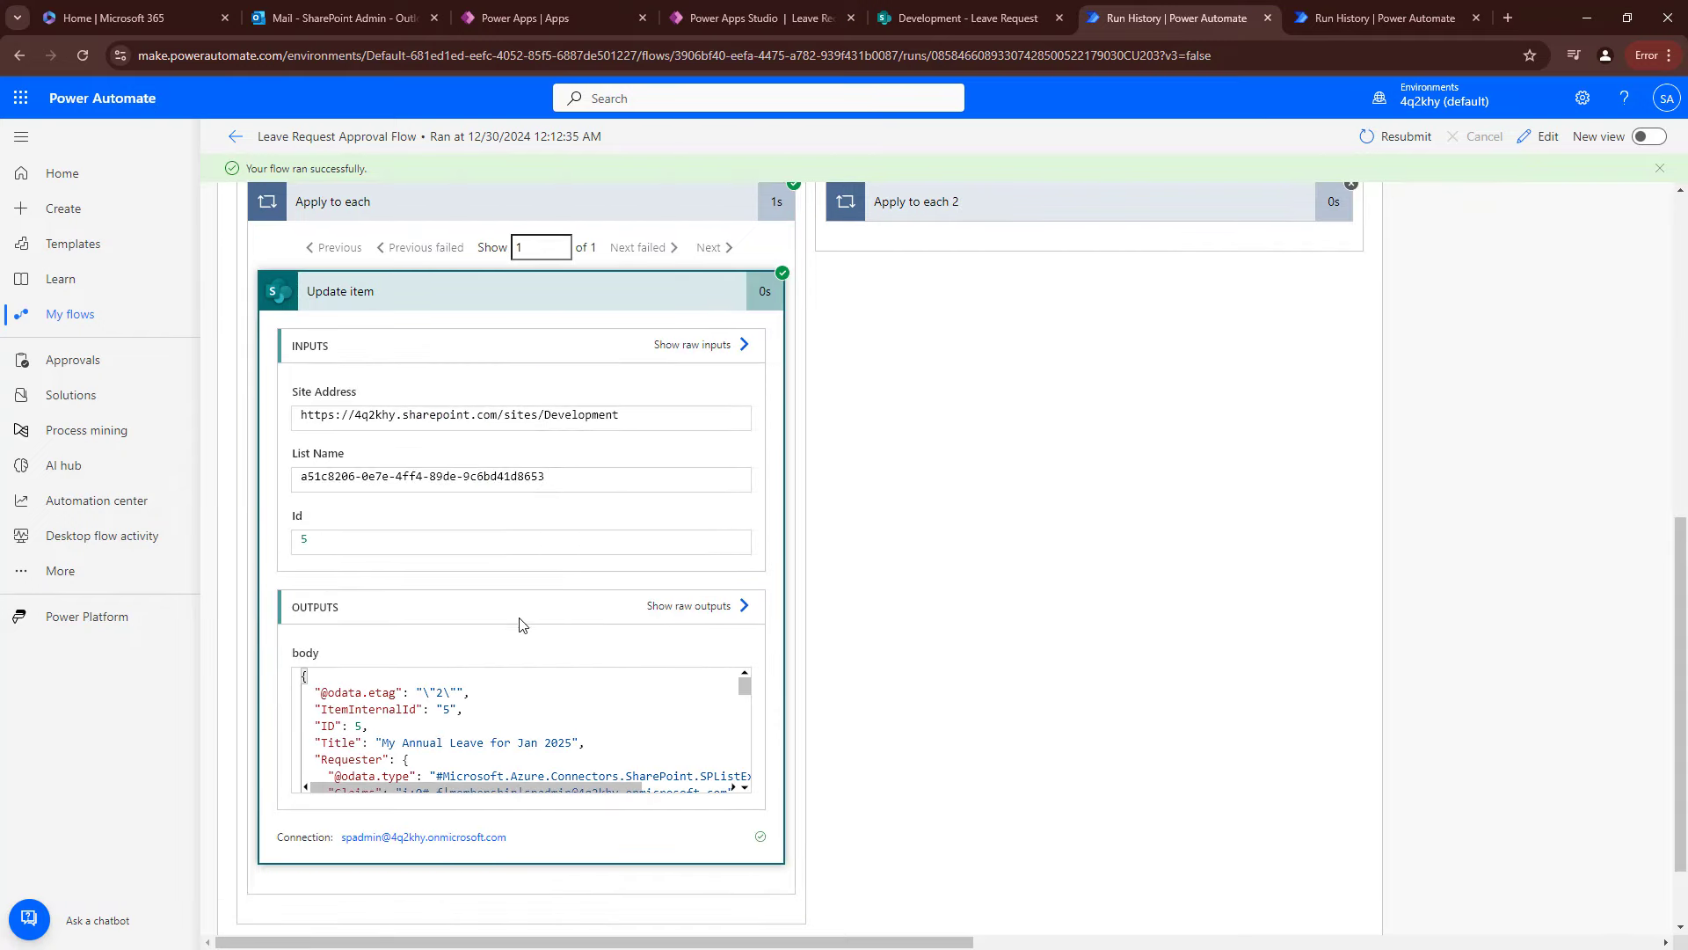
pyautogui.scroll(-1, 519, 625)
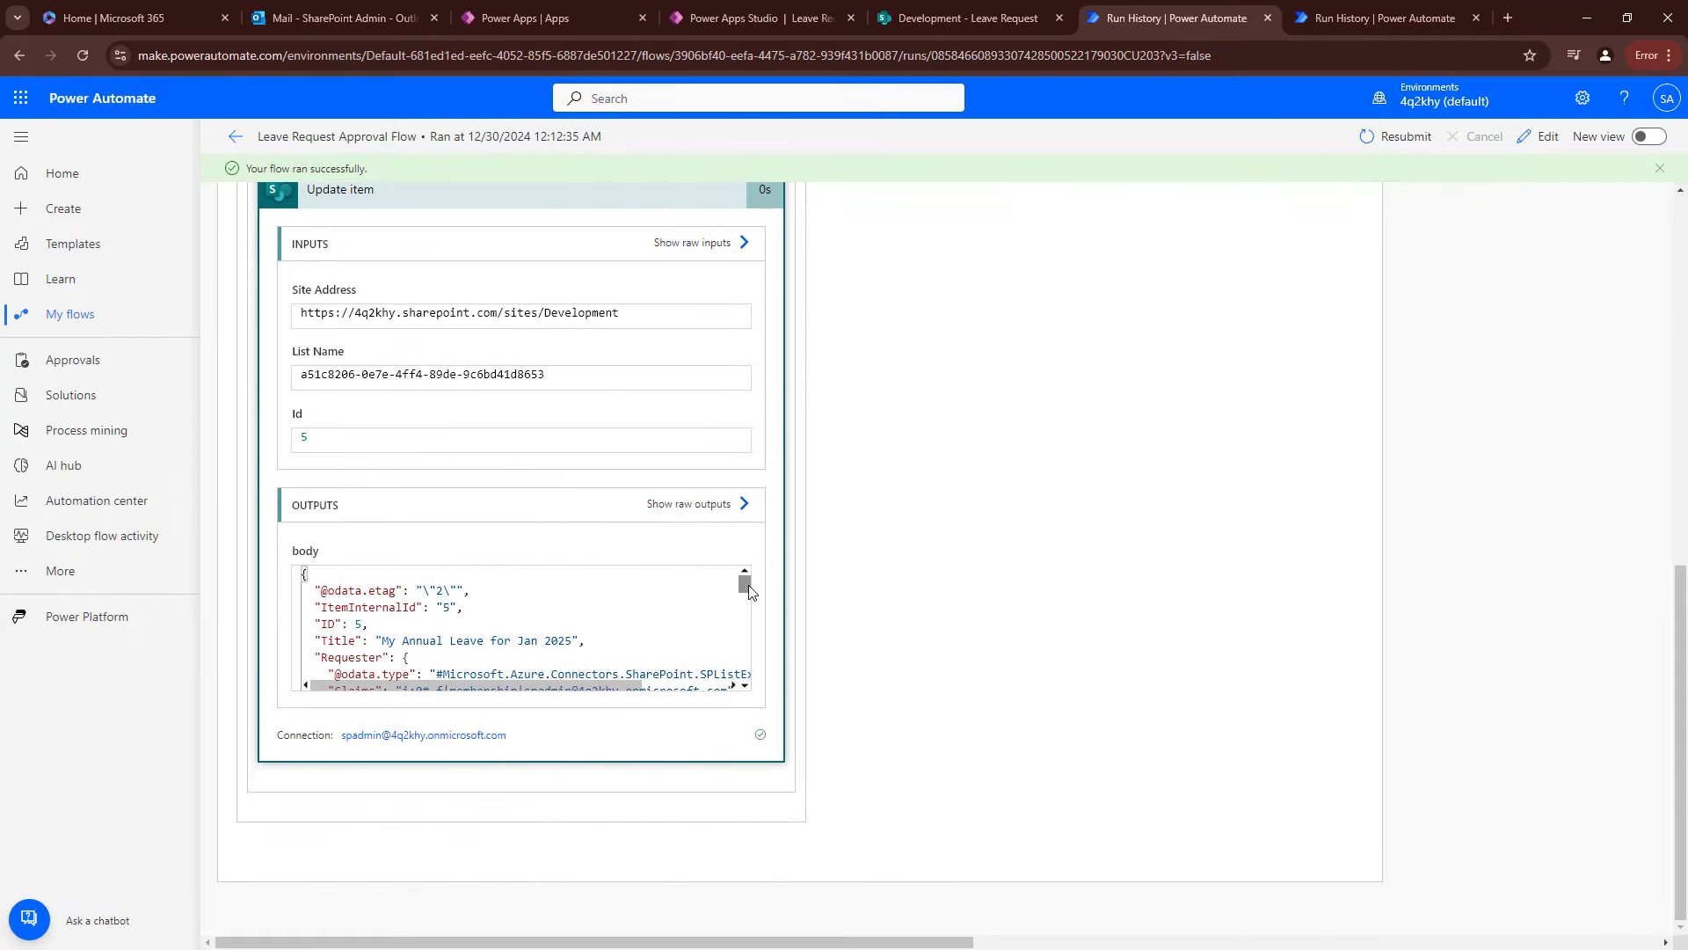
pyautogui.moveTo(744, 584)
pyautogui.mouseDown()
pyautogui.moveTo(749, 680)
pyautogui.moveTo(745, 580)
pyautogui.mouseUp()
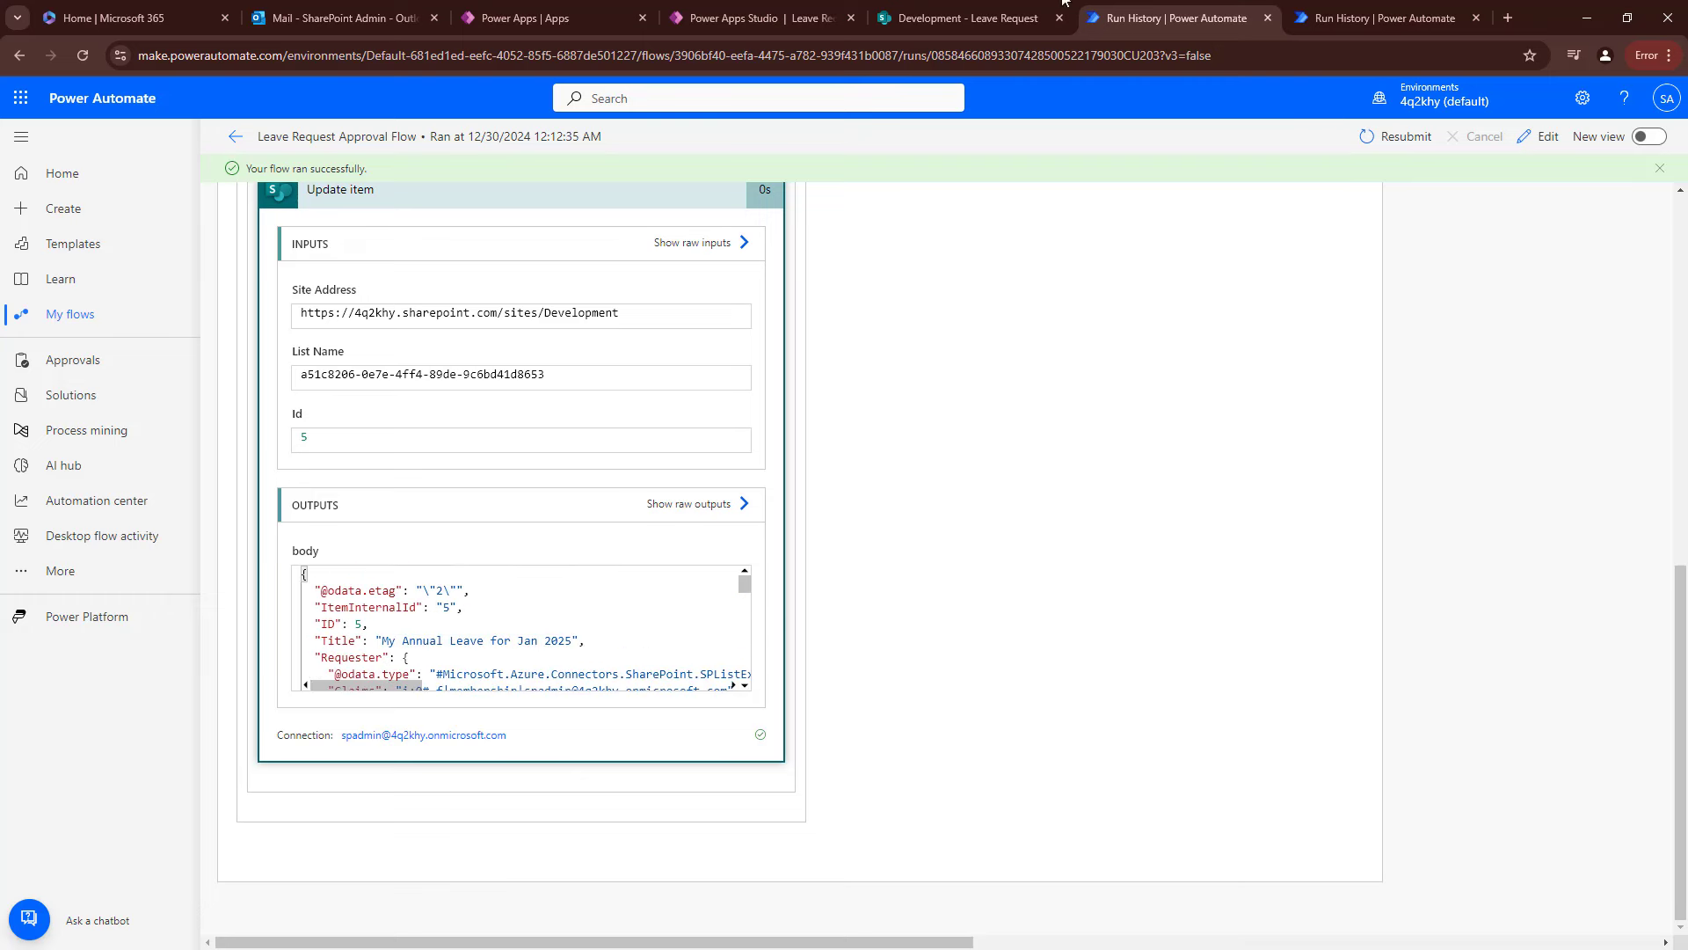
# Switch to Outlook and read the "My Annual Leave for Jan 2025- Leave Request Approved" notification email.
pyautogui.click(957, 9)
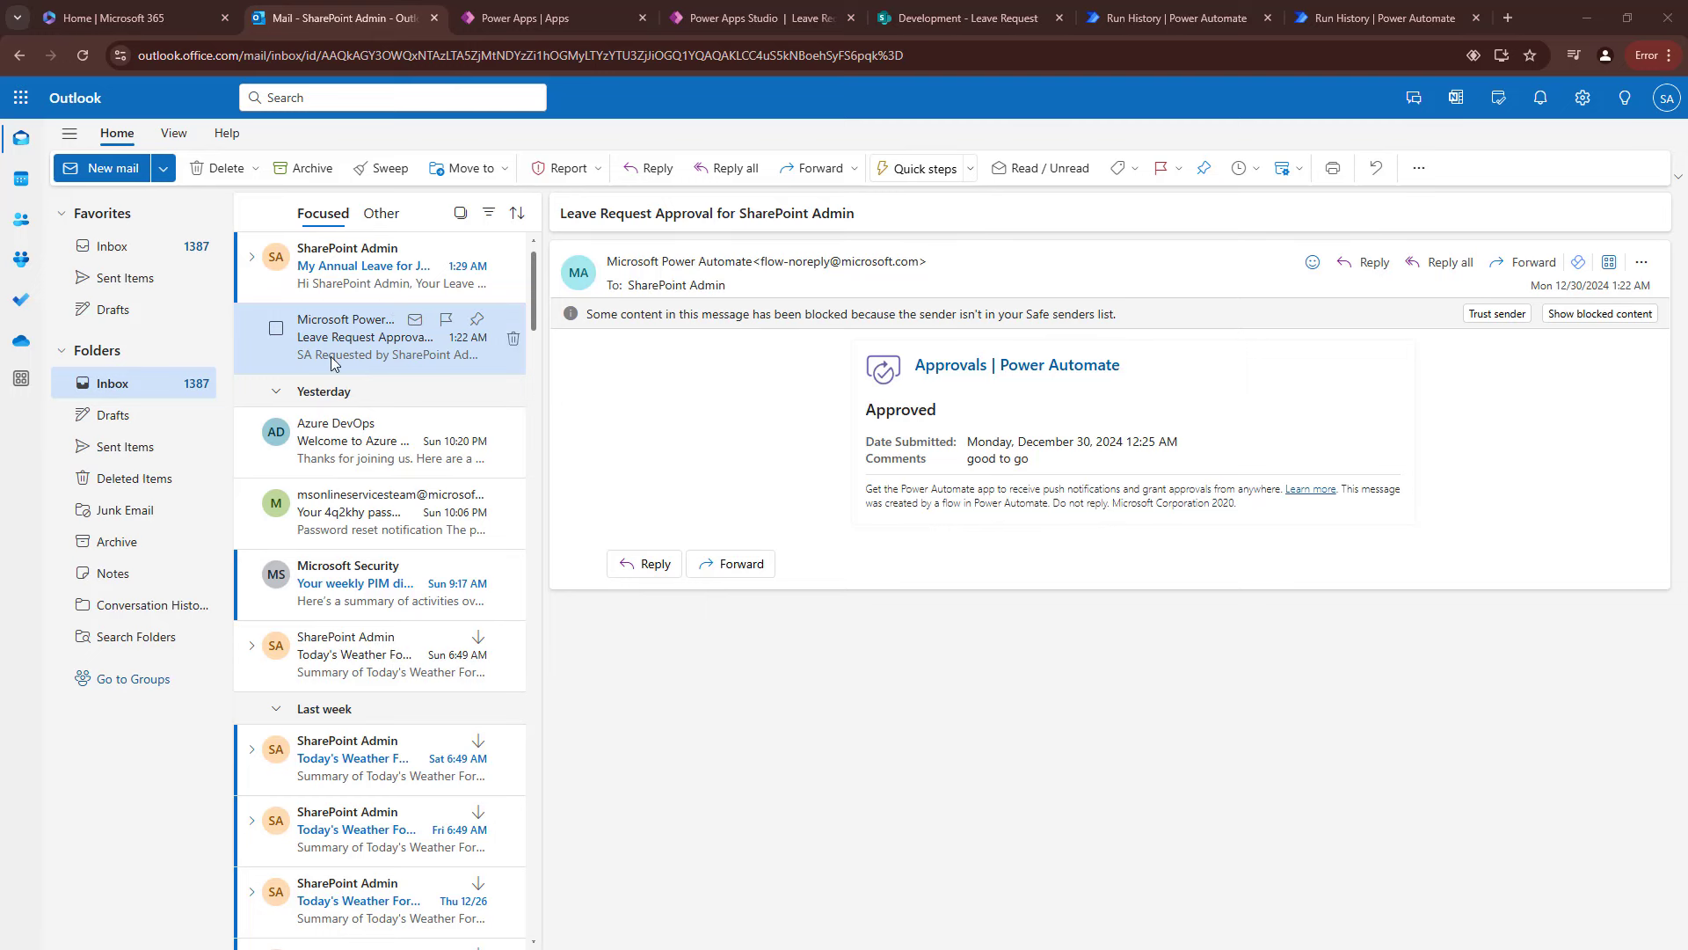
pyautogui.click(378, 273)
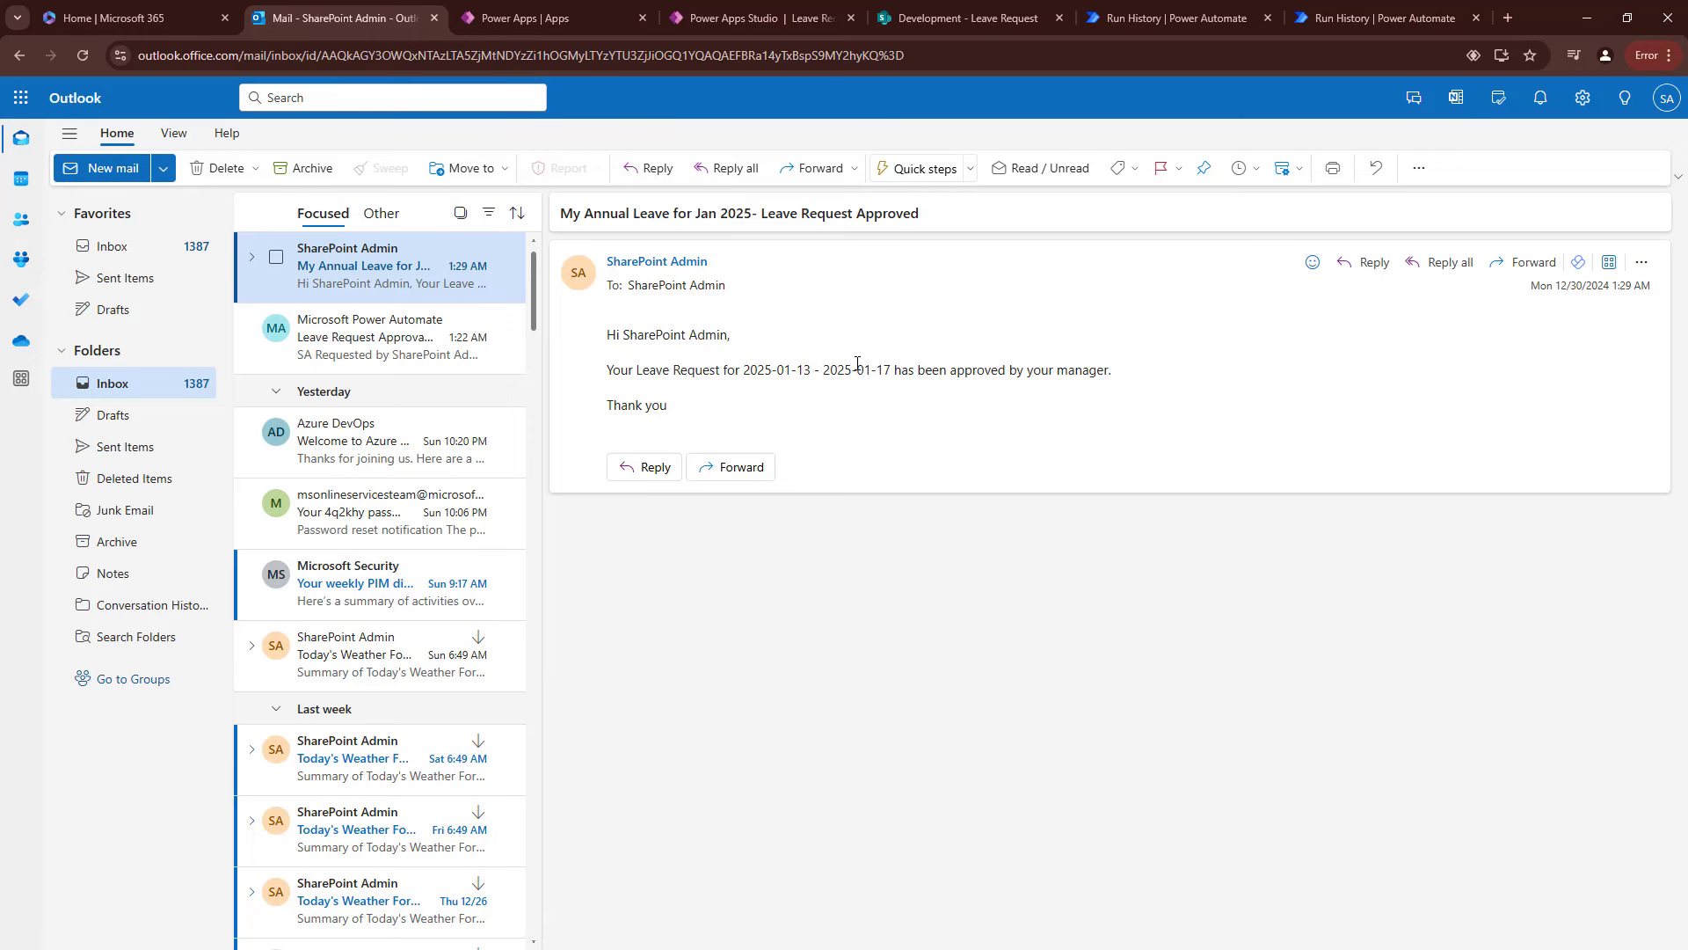
pyautogui.click(1151, 5)
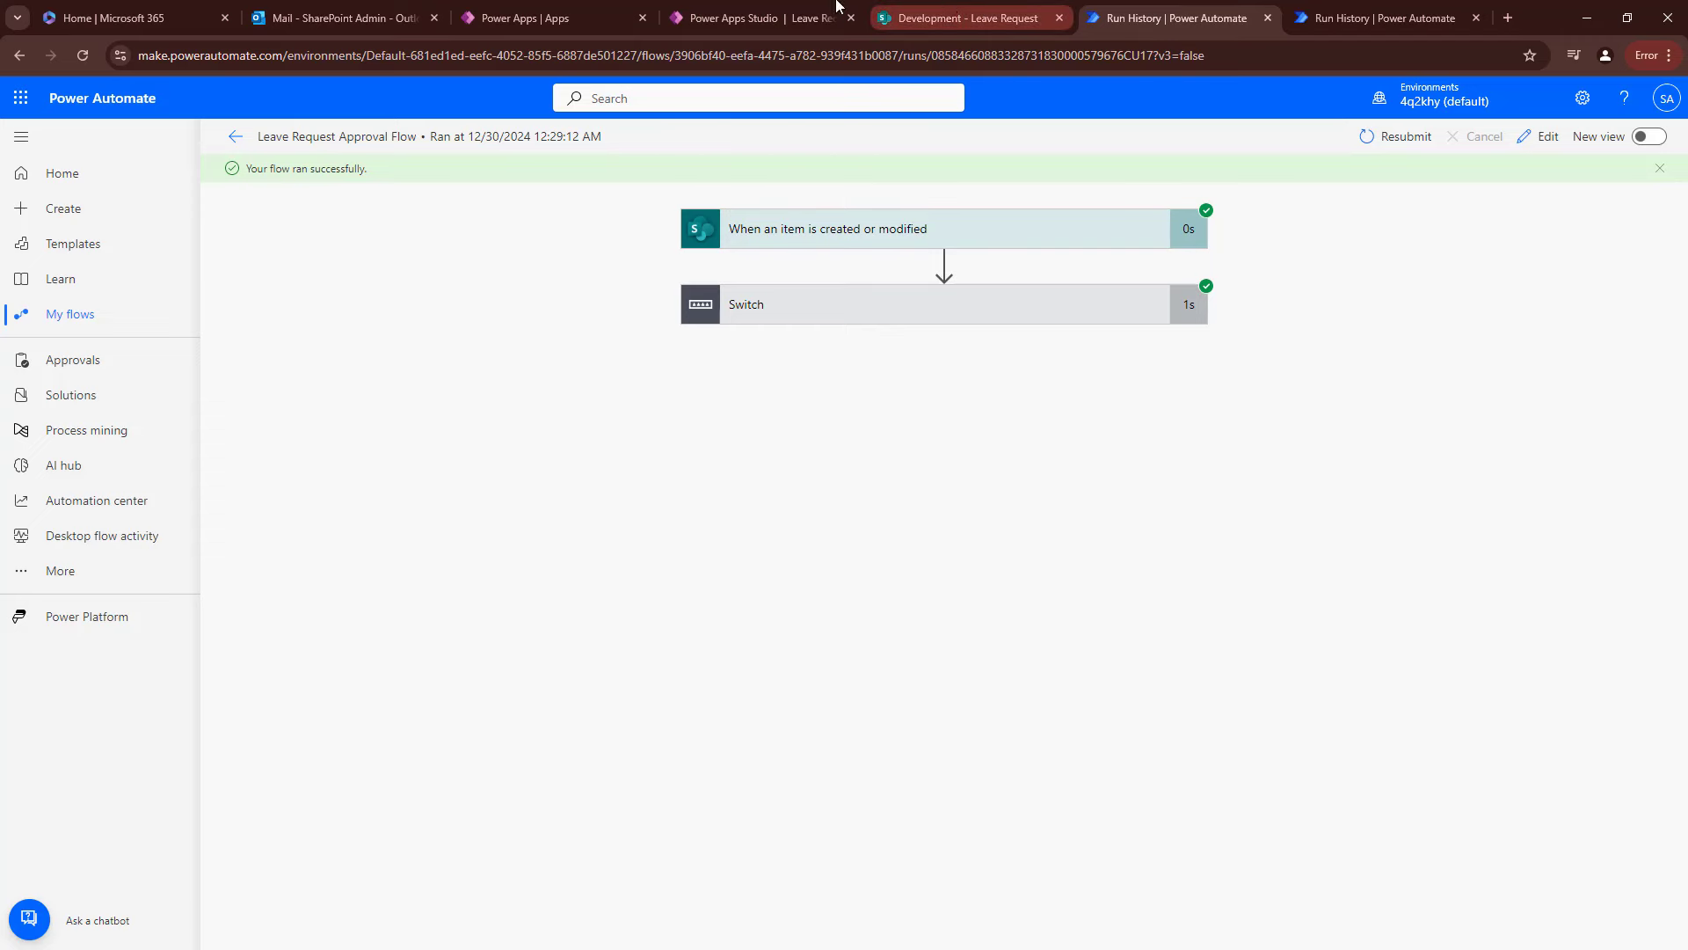
pyautogui.click(613, 10)
pyautogui.click(731, 7)
pyautogui.click(988, 12)
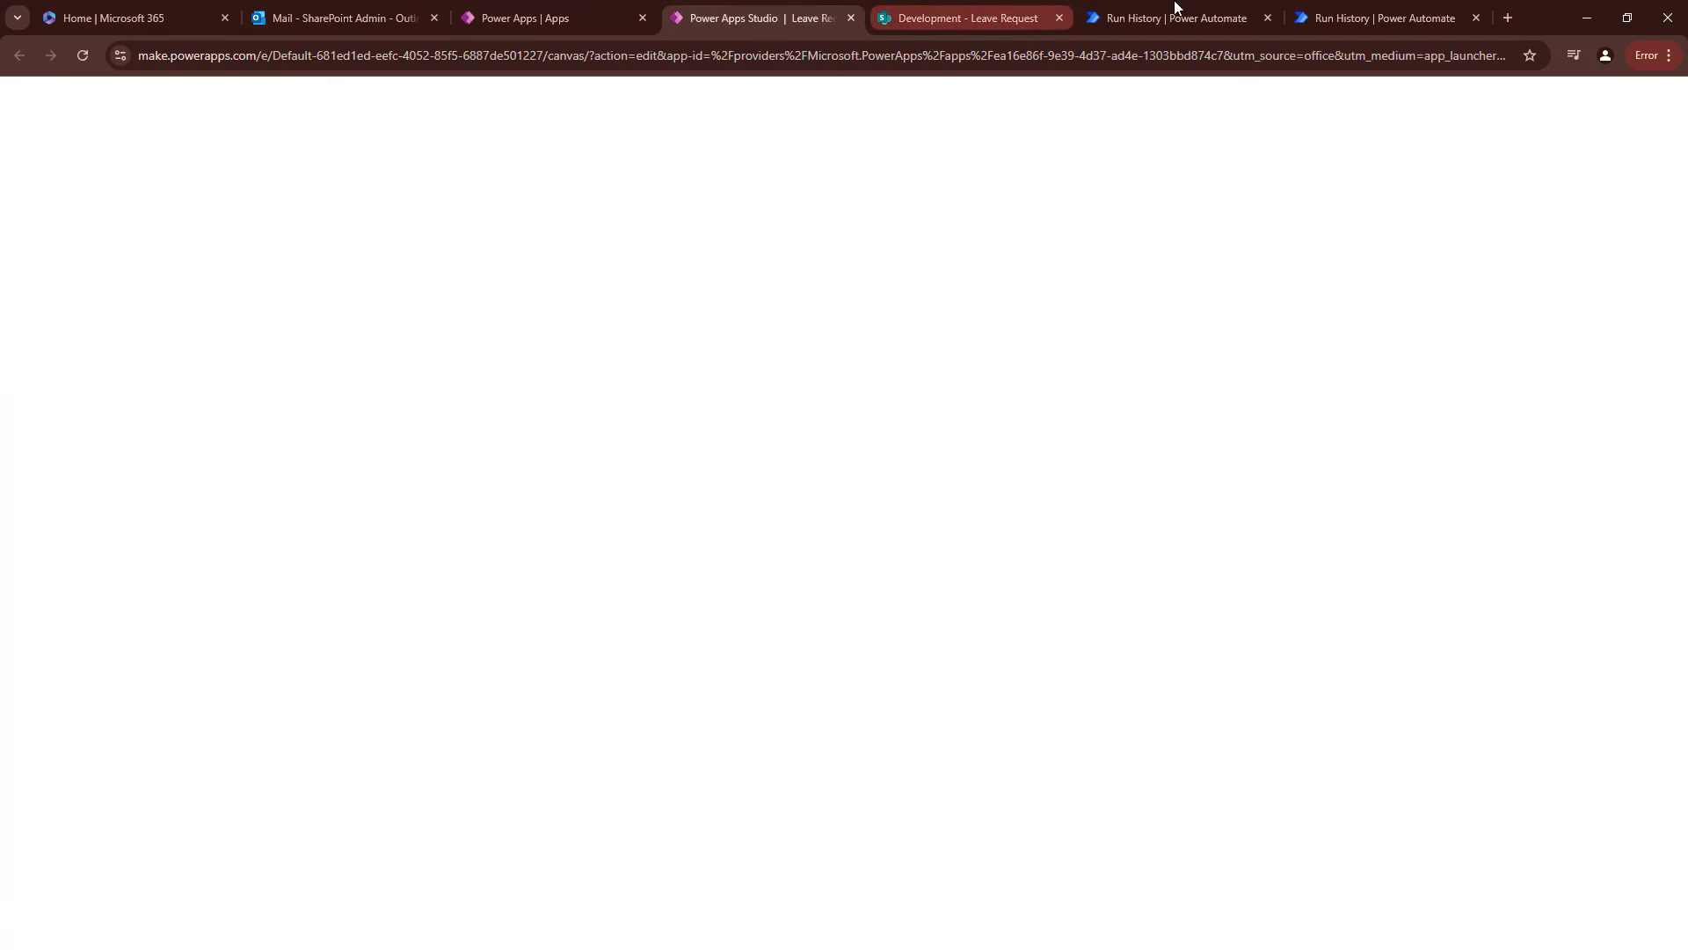
pyautogui.click(757, 7)
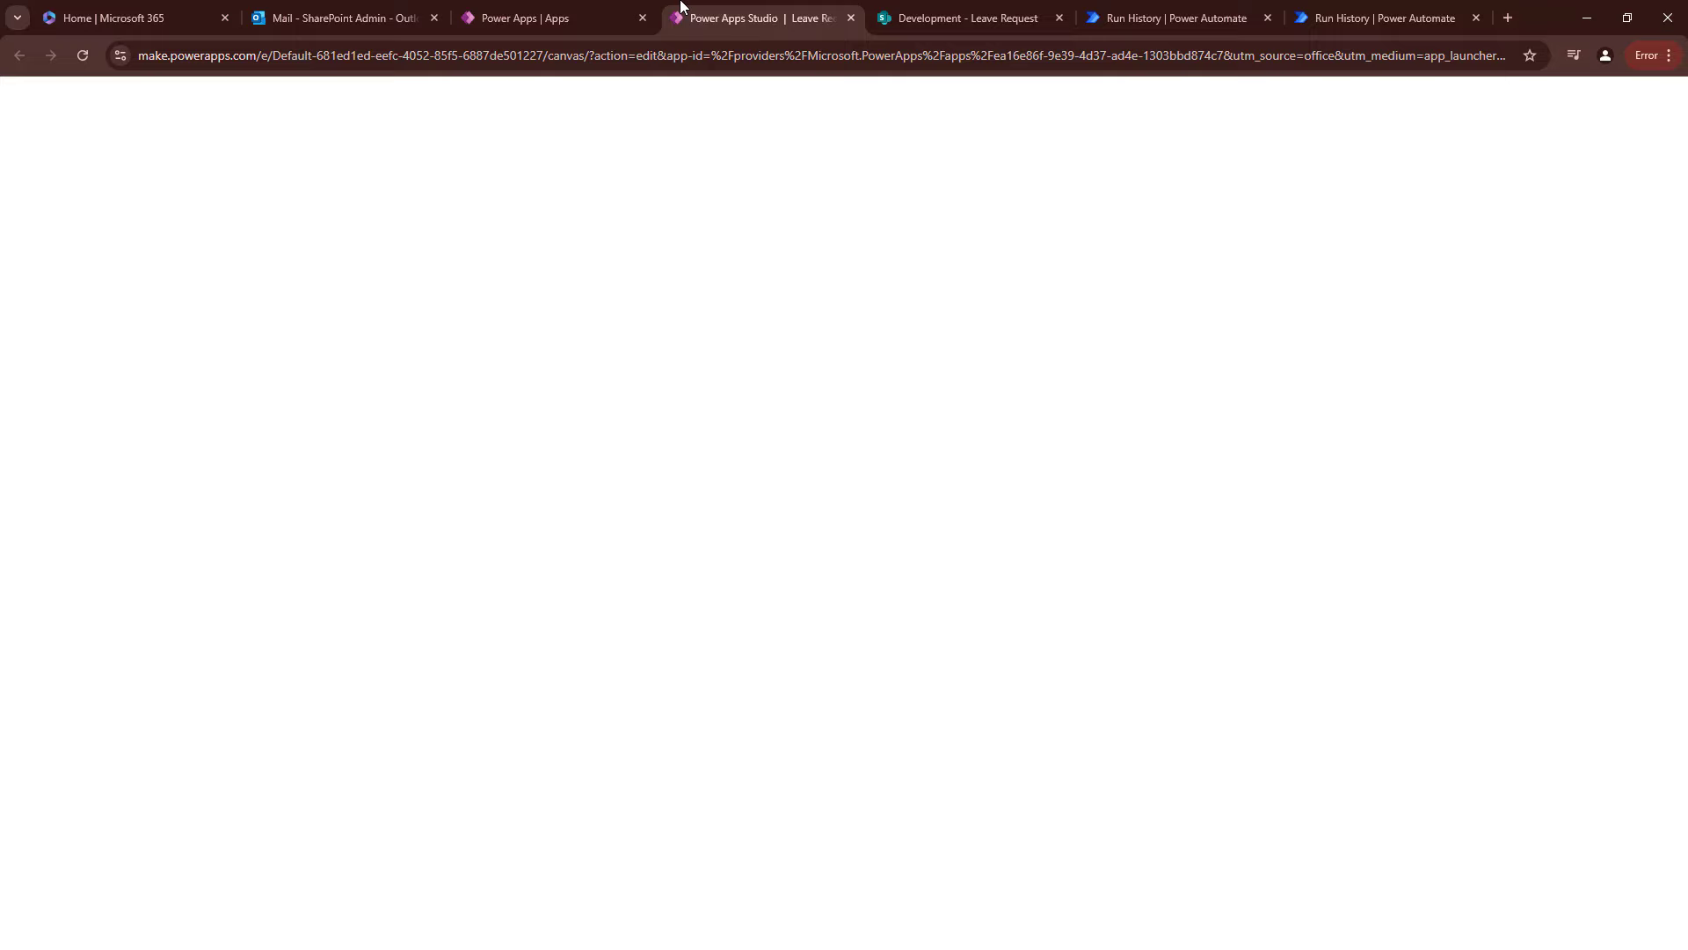
# Return to Outlook and review both the Power Automate approval email and the requester's leave approved notification.
pyautogui.click(339, 12)
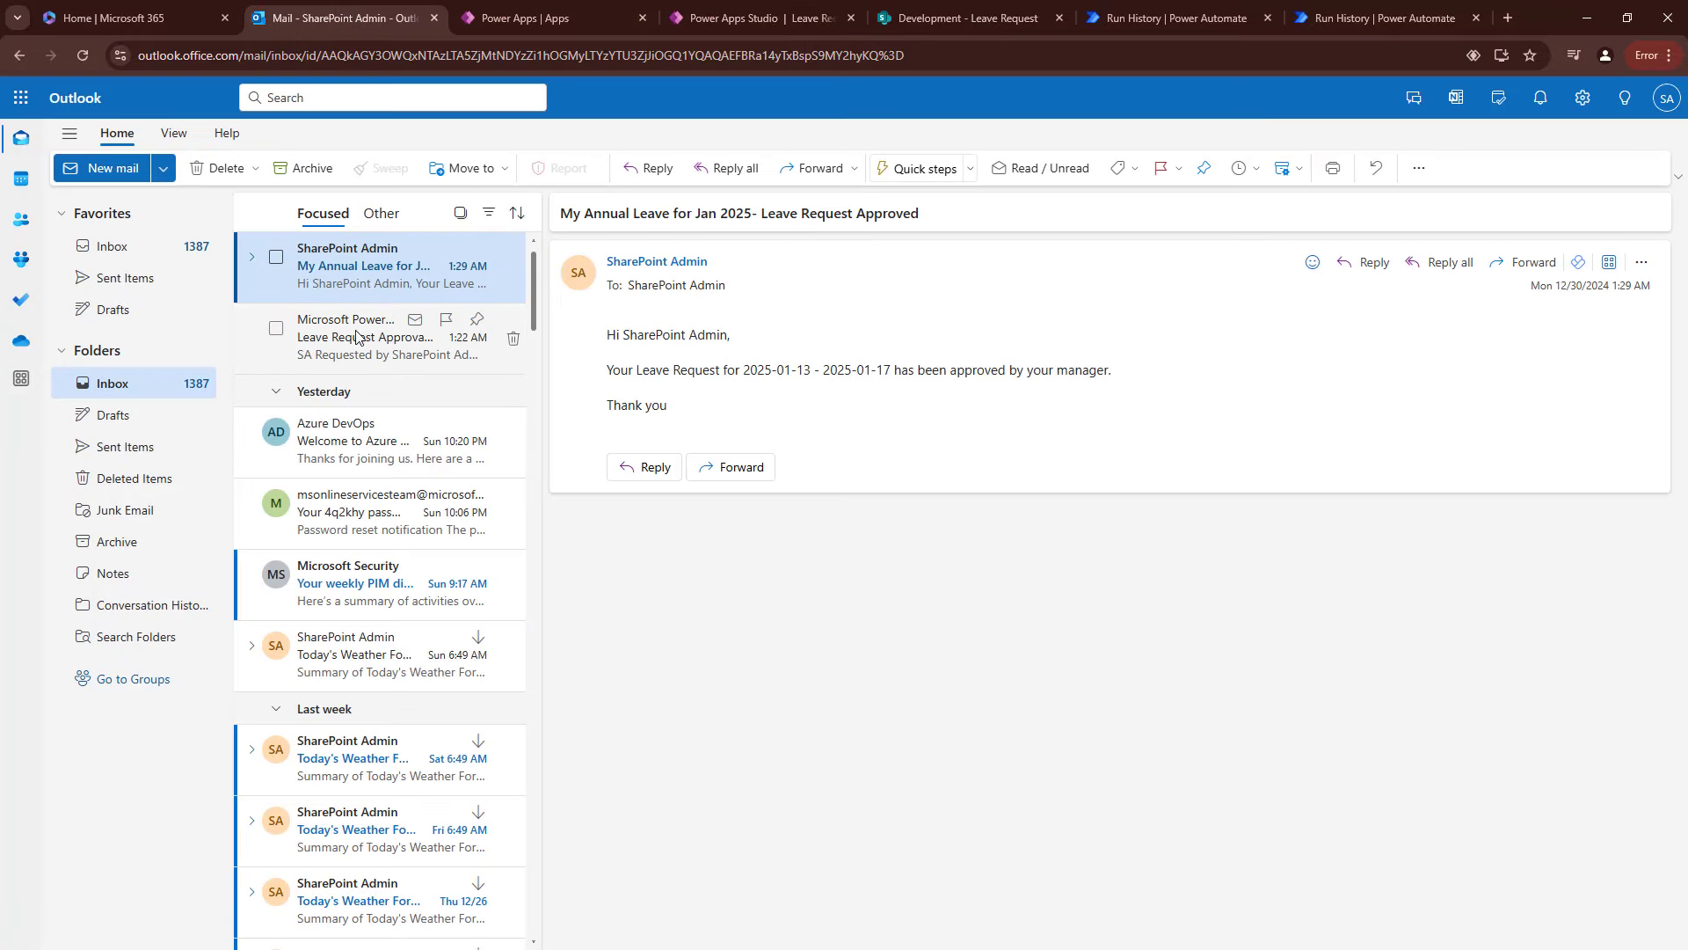
pyautogui.click(756, 13)
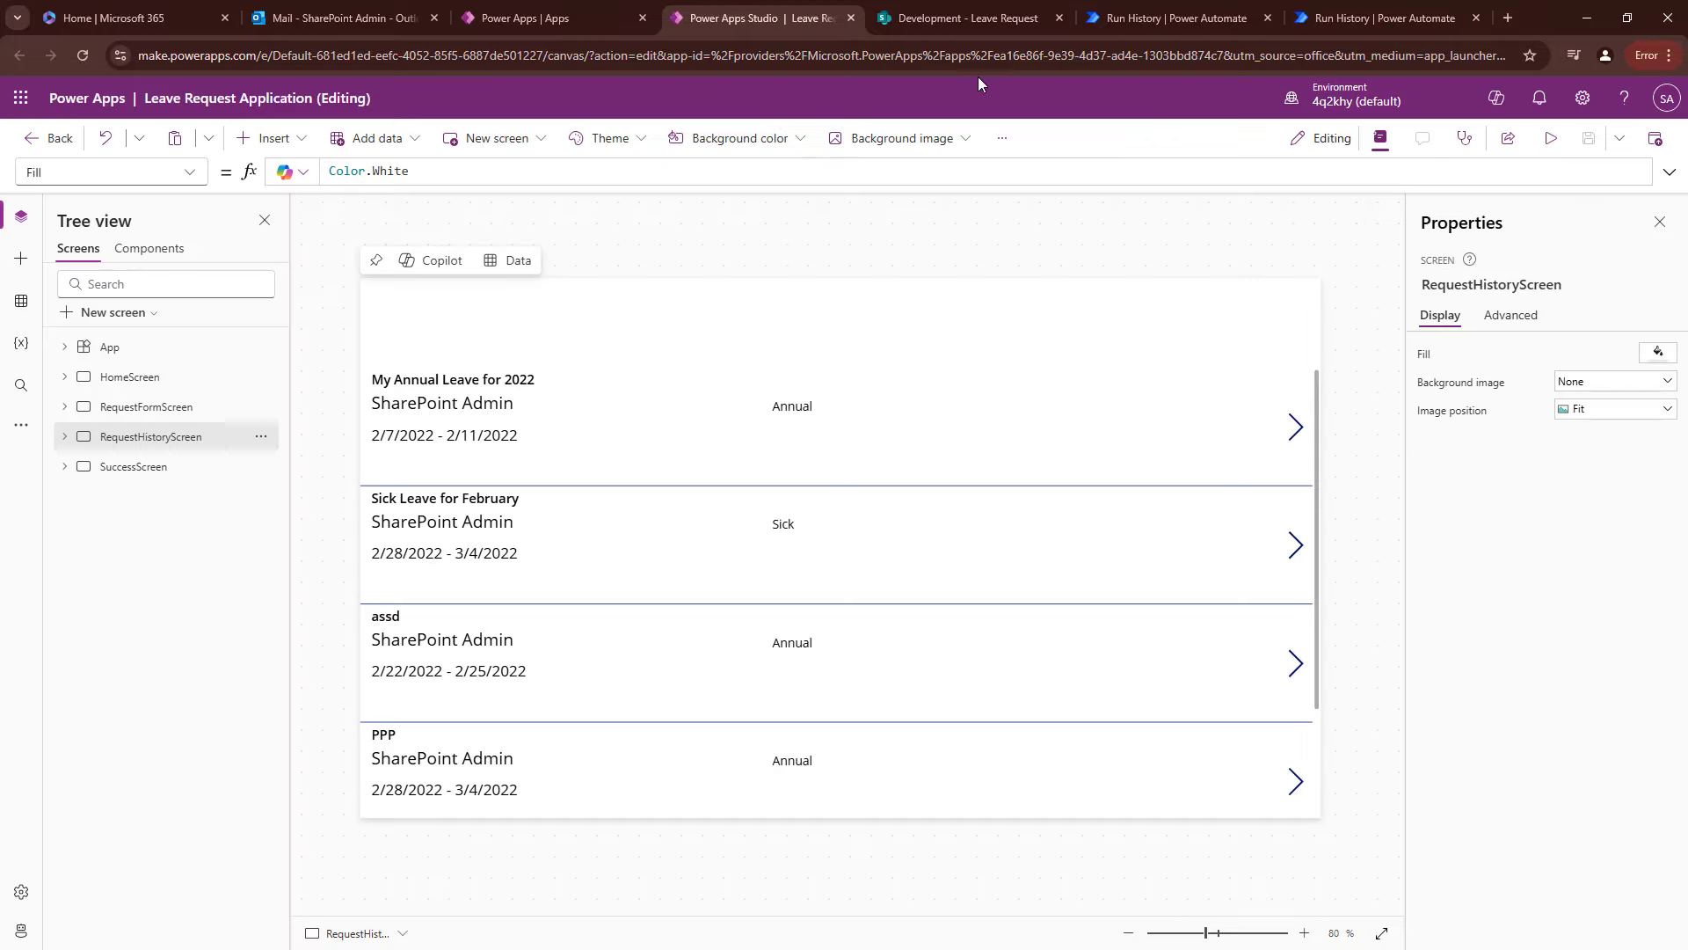
pyautogui.click(358, 11)
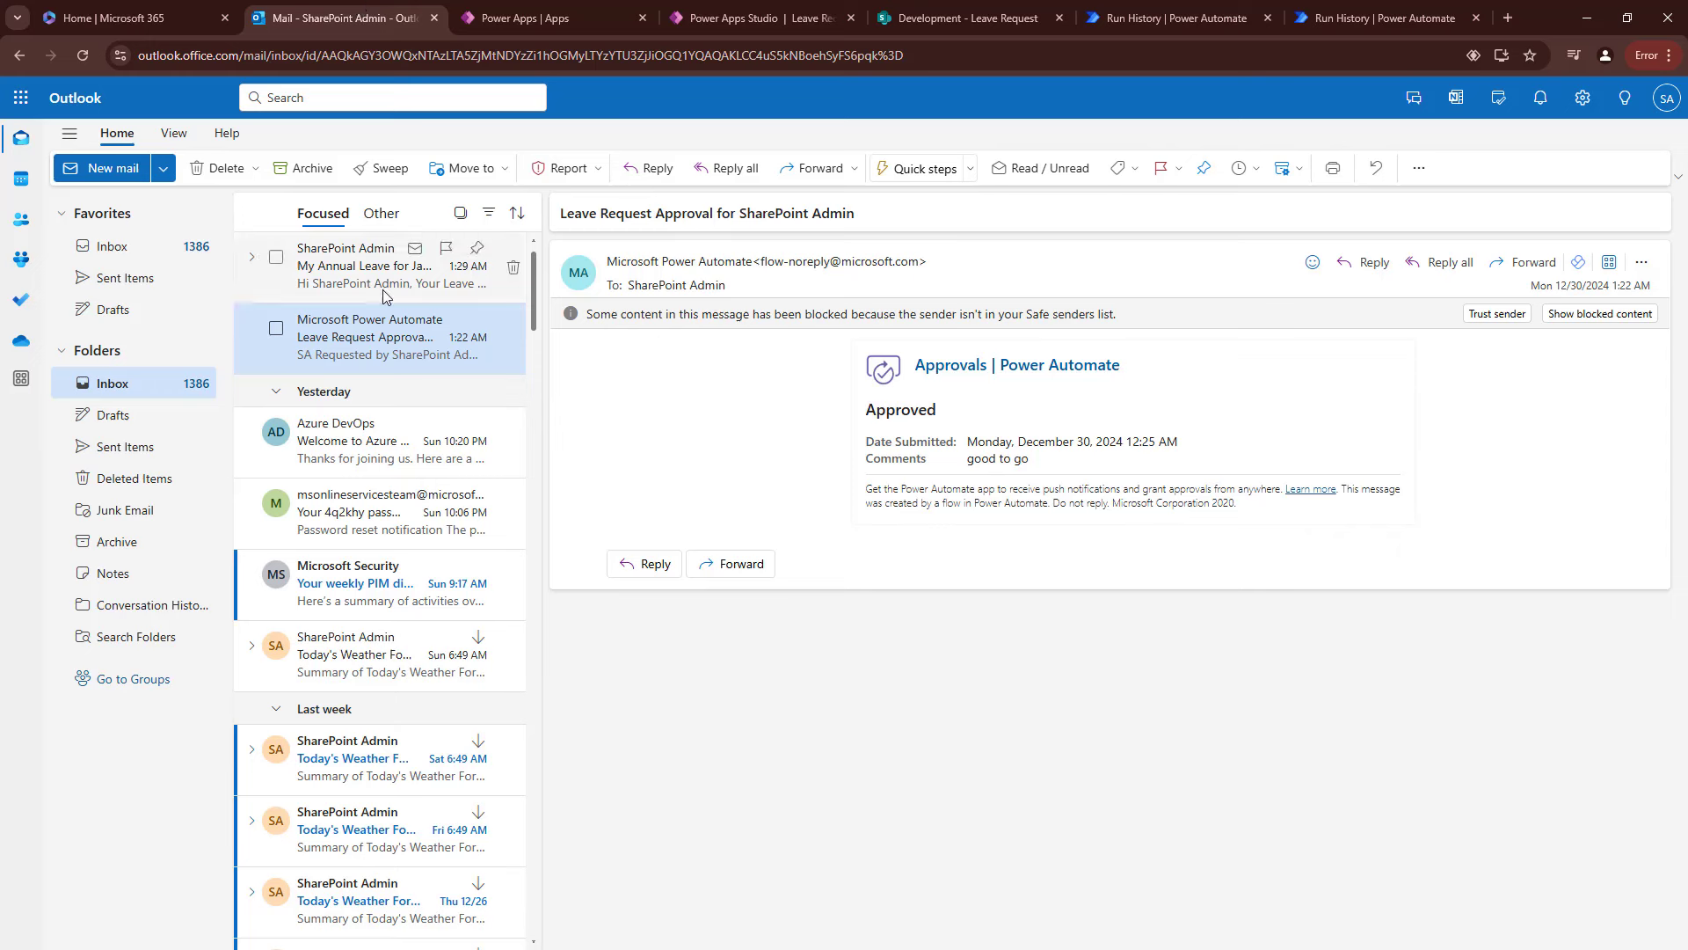
pyautogui.click(382, 289)
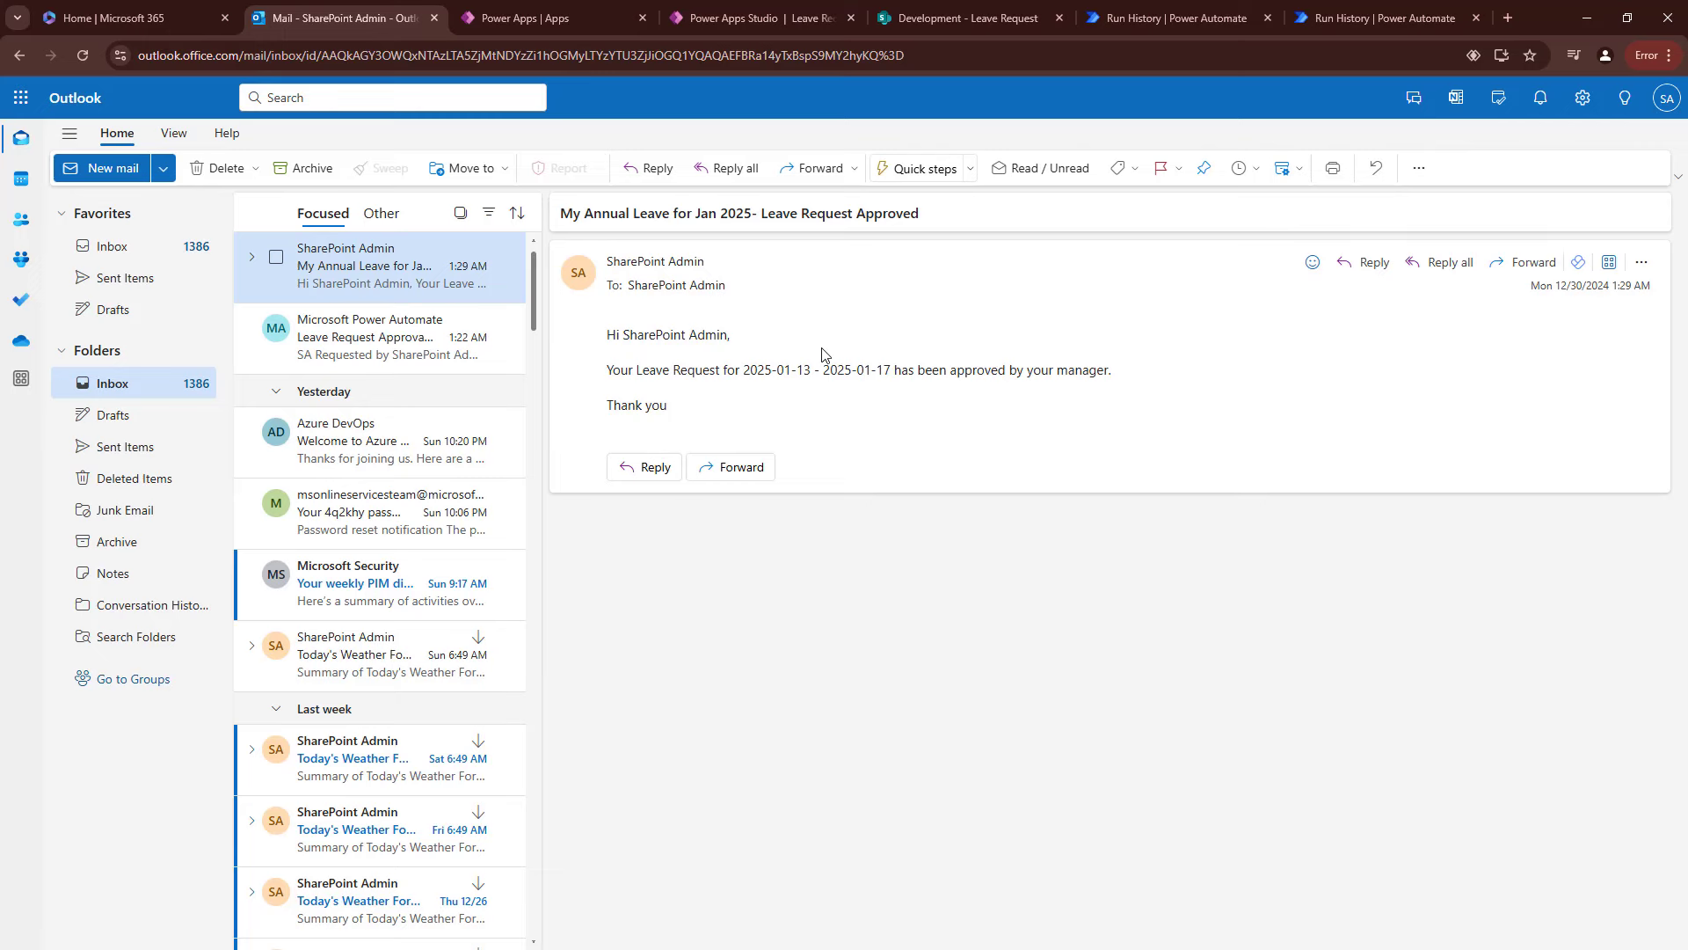
# Recheck the January 2025 request in the SharePoint Leave Request list and return to the approved notification in Outlook.
pyautogui.click(968, 18)
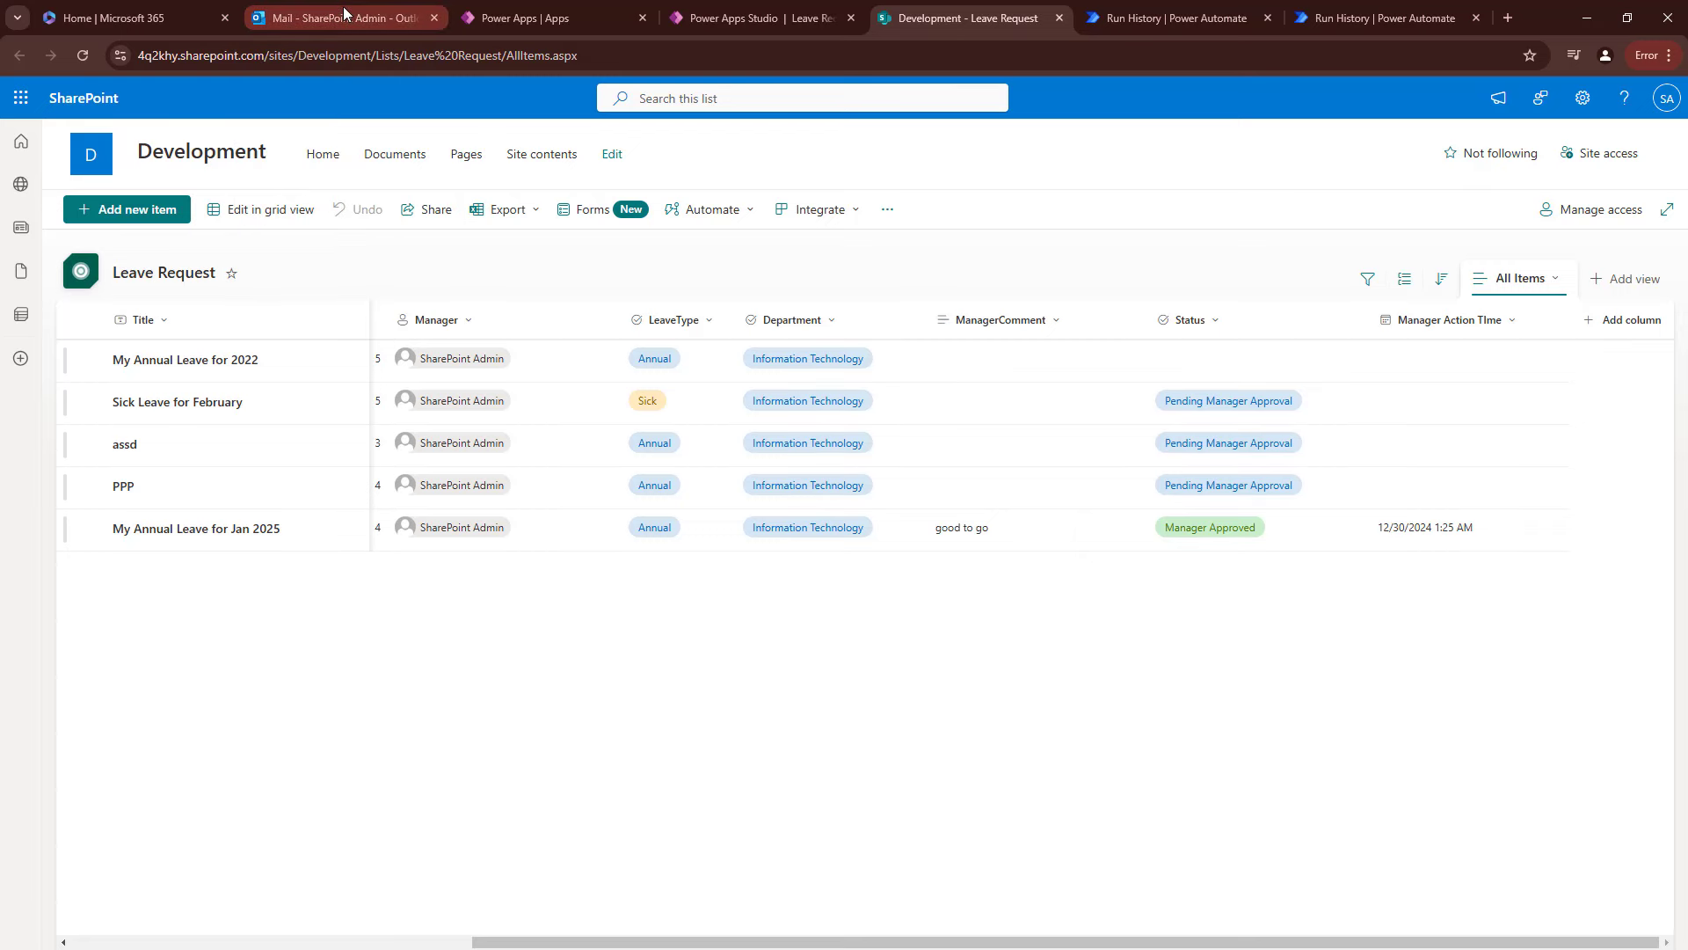
pyautogui.moveTo(343, 12)
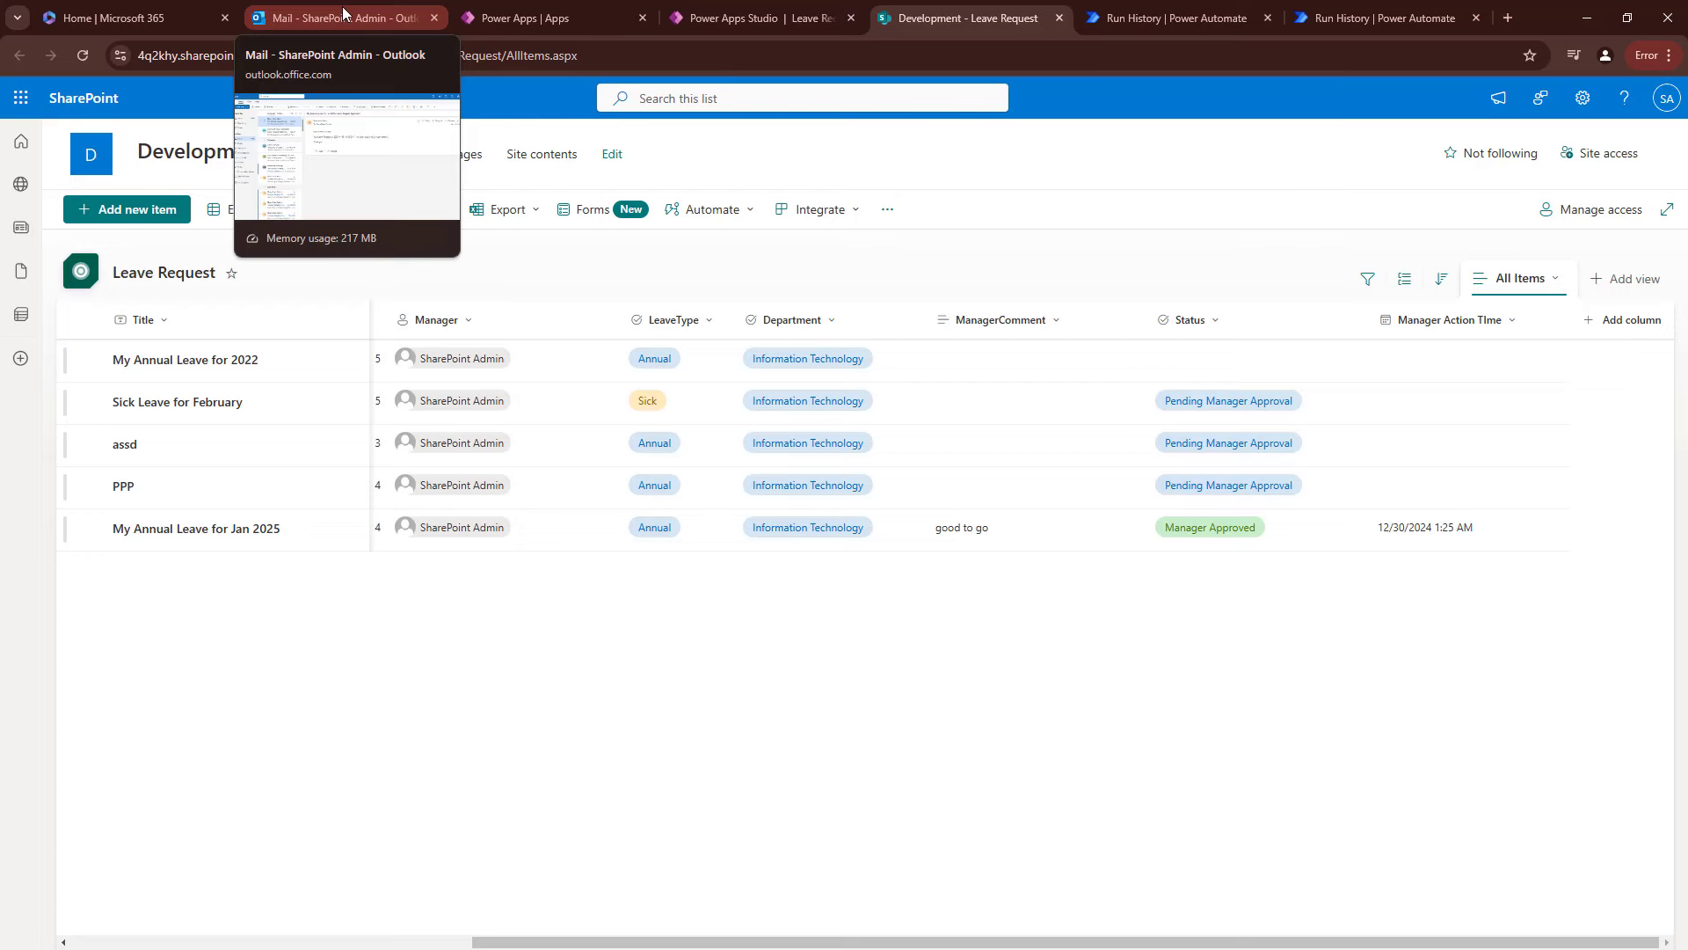
pyautogui.click(343, 13)
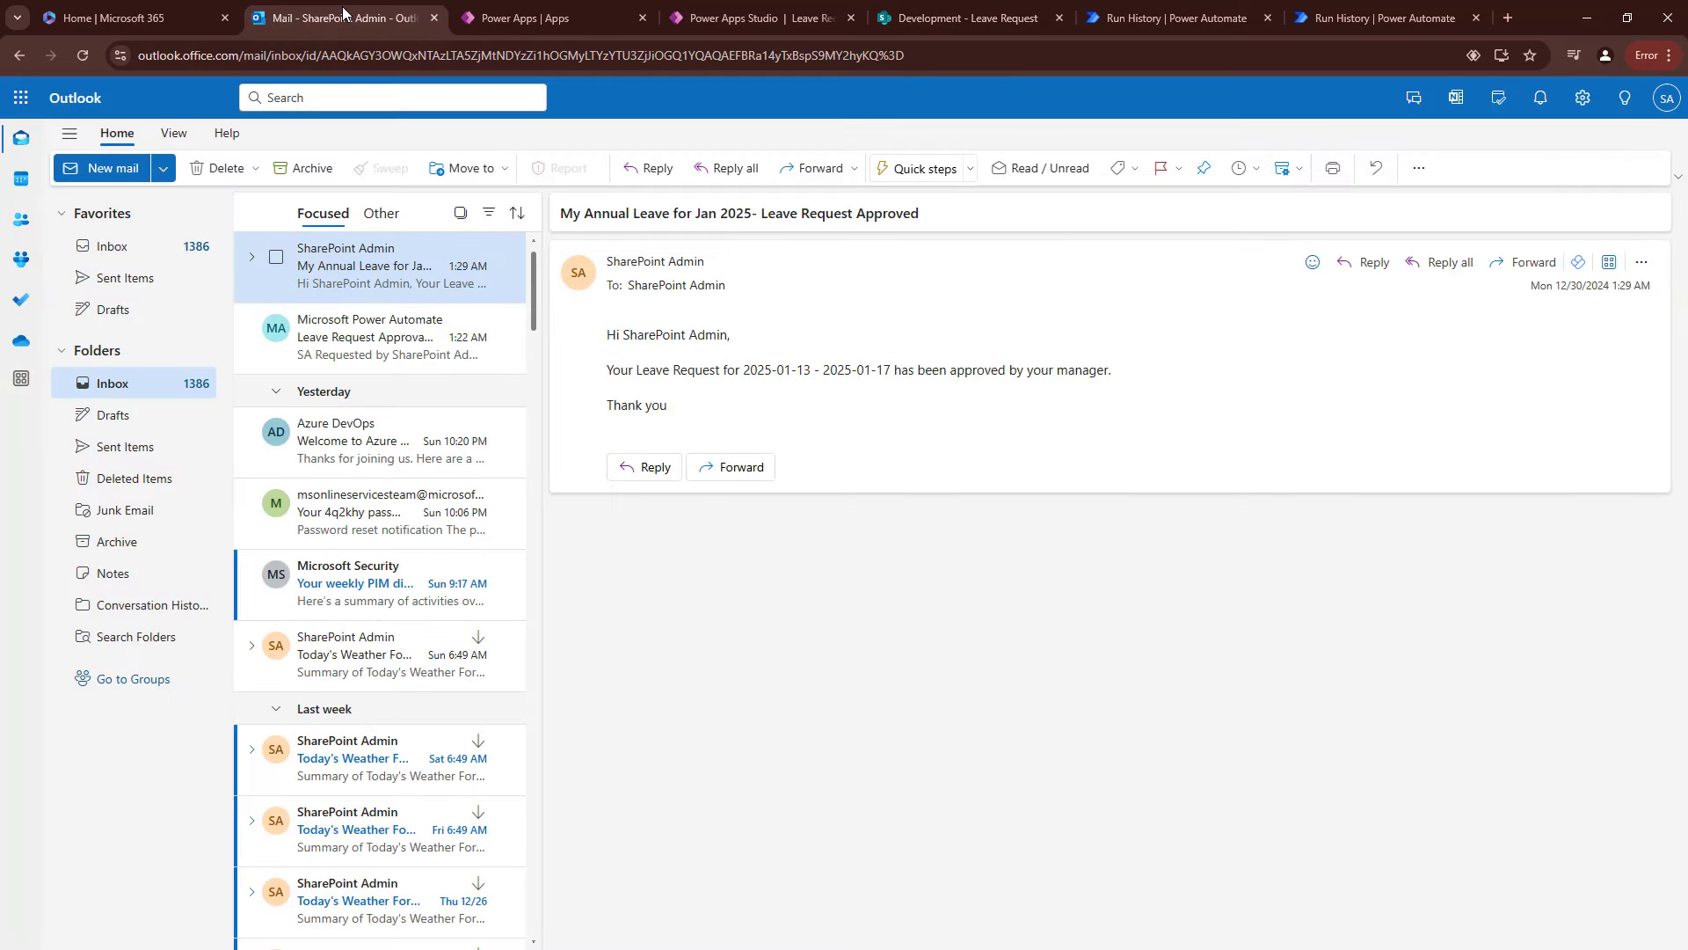
# Switch to Power Apps Studio and review the Leave Request Application's home, request form, request history and success screens, ending on HomeScreen.
pyautogui.click(746, 7)
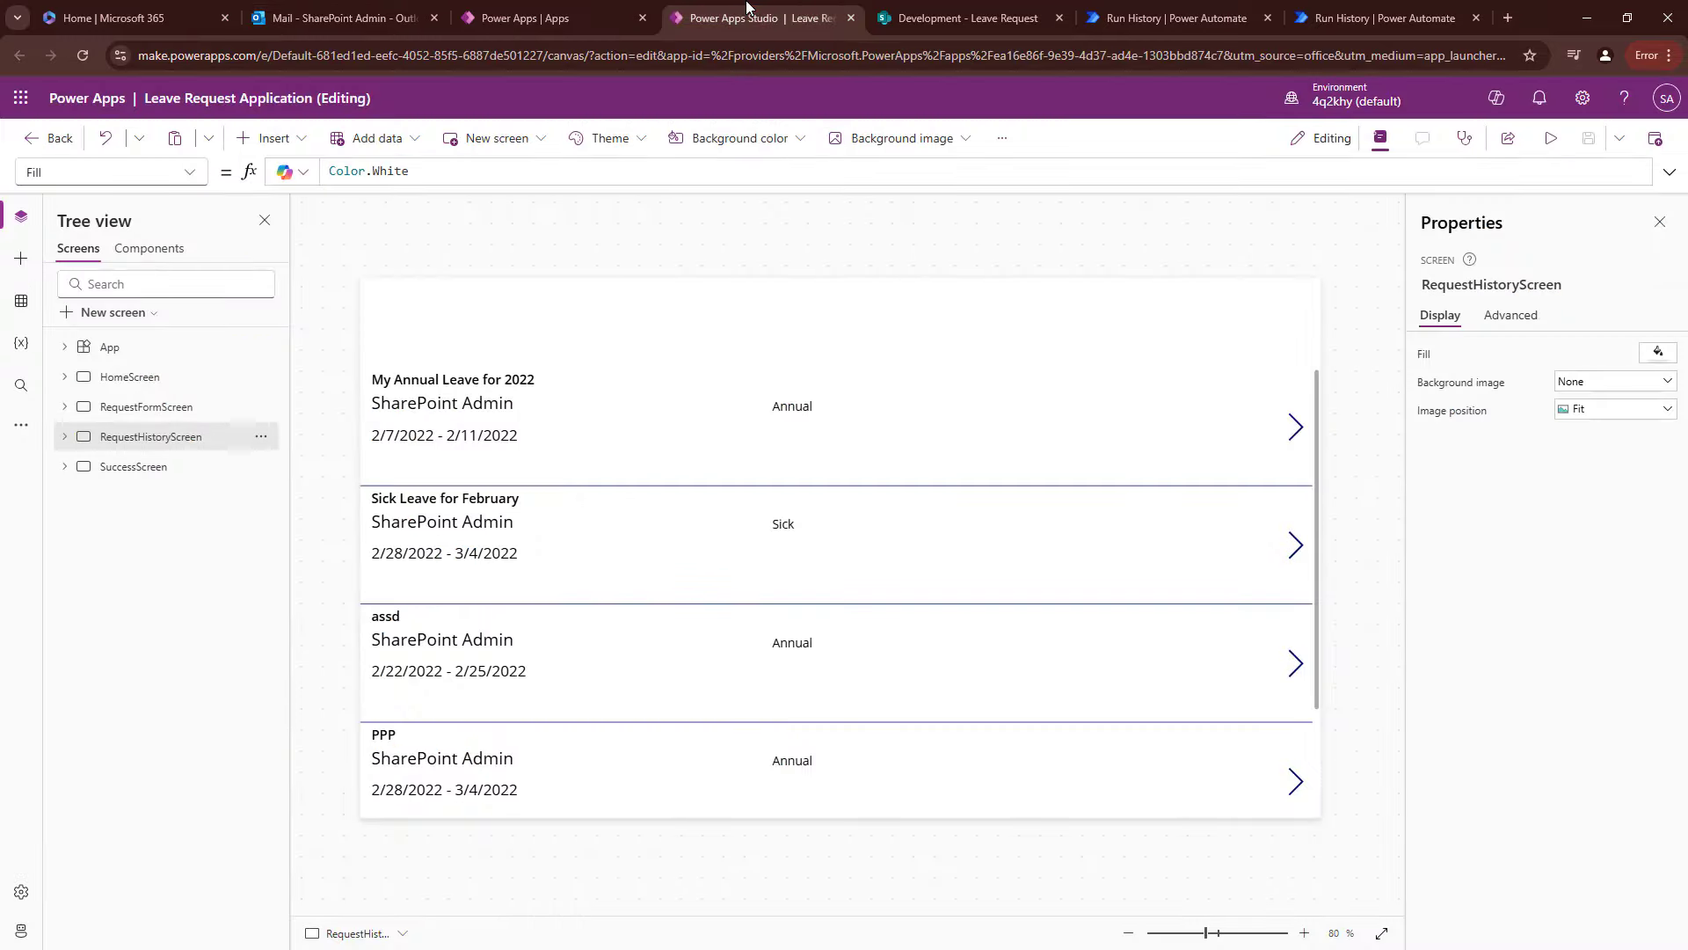
pyautogui.click(162, 384)
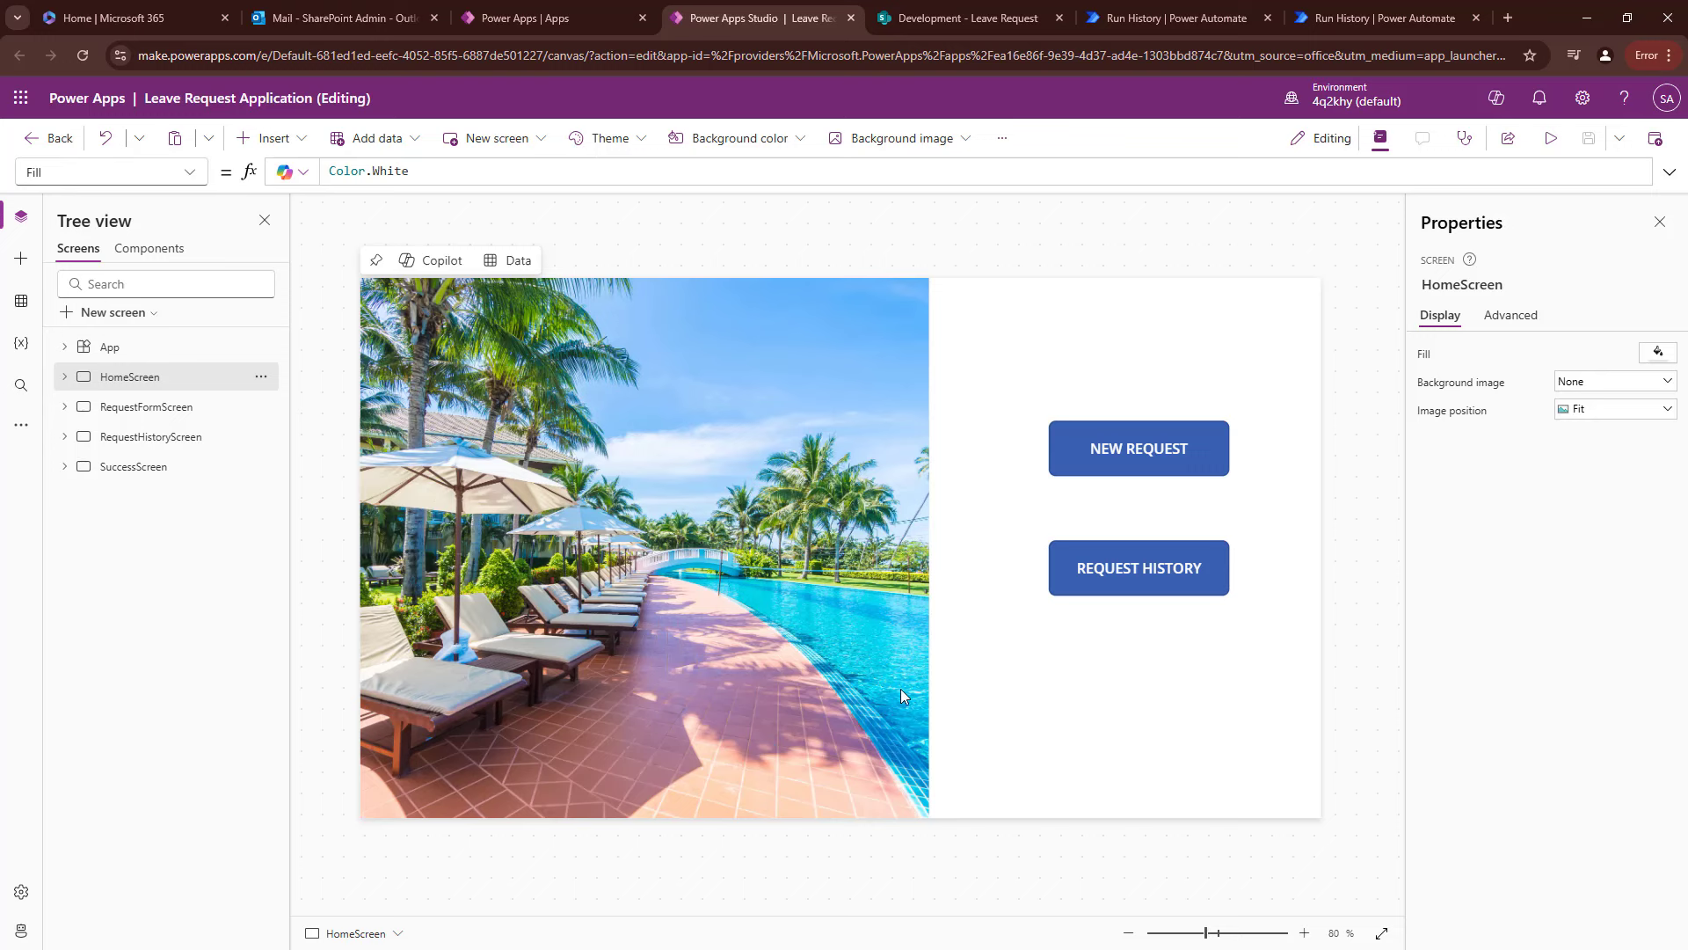
pyautogui.click(179, 414)
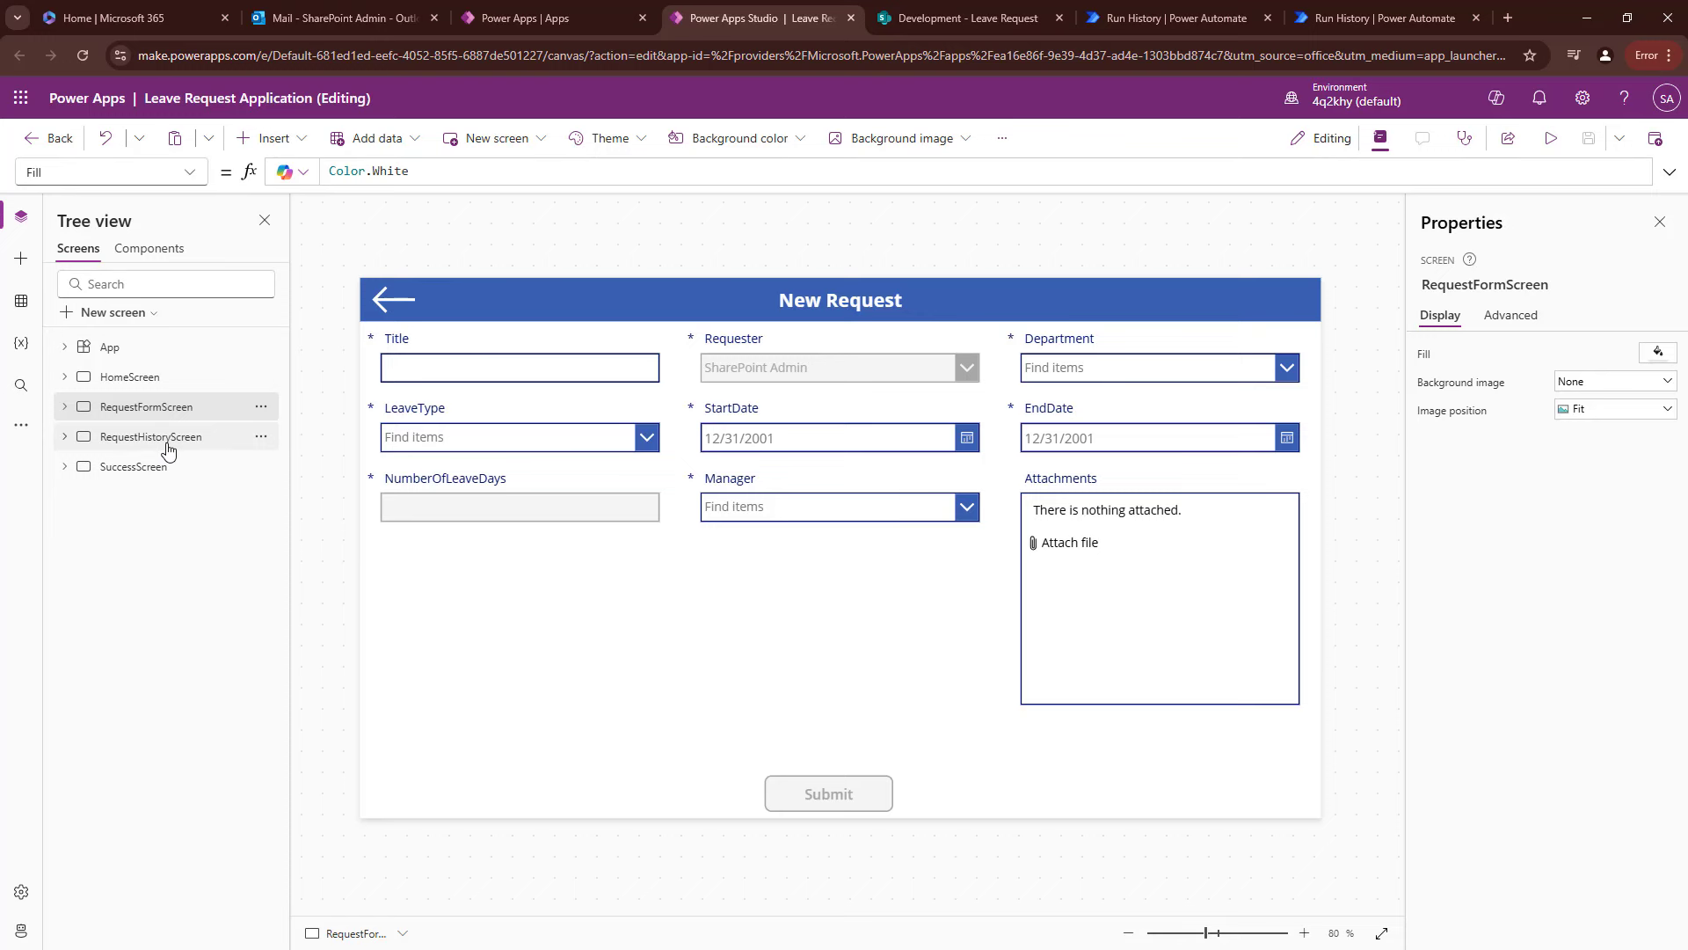
pyautogui.click(167, 439)
pyautogui.click(166, 467)
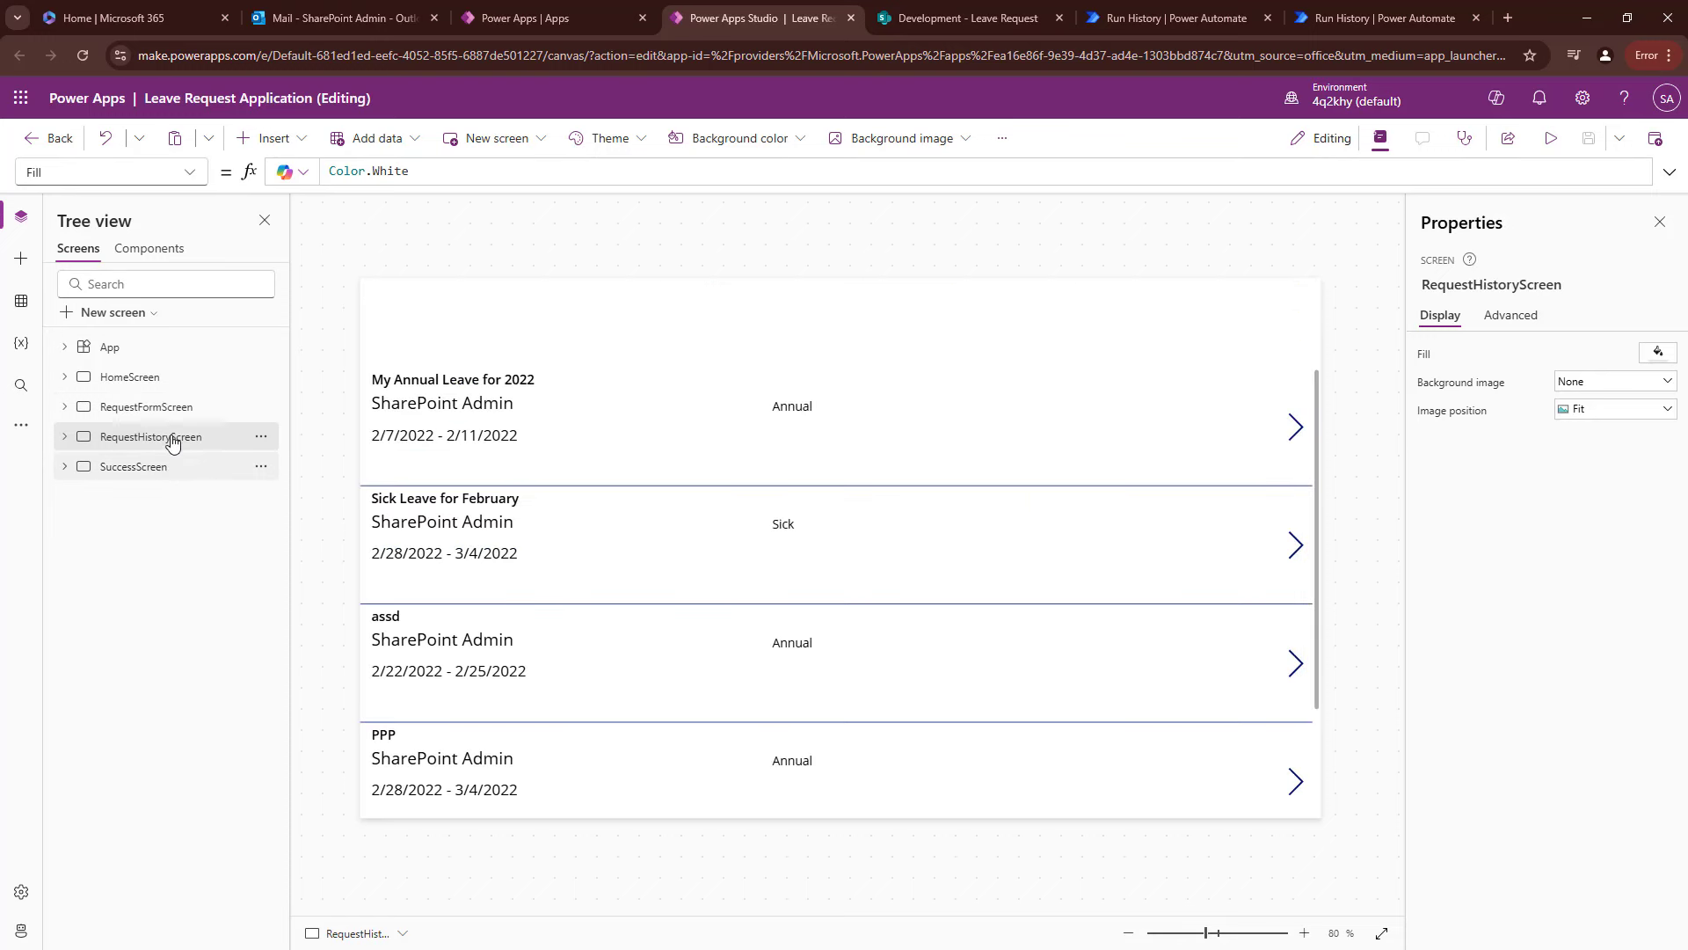
pyautogui.click(166, 378)
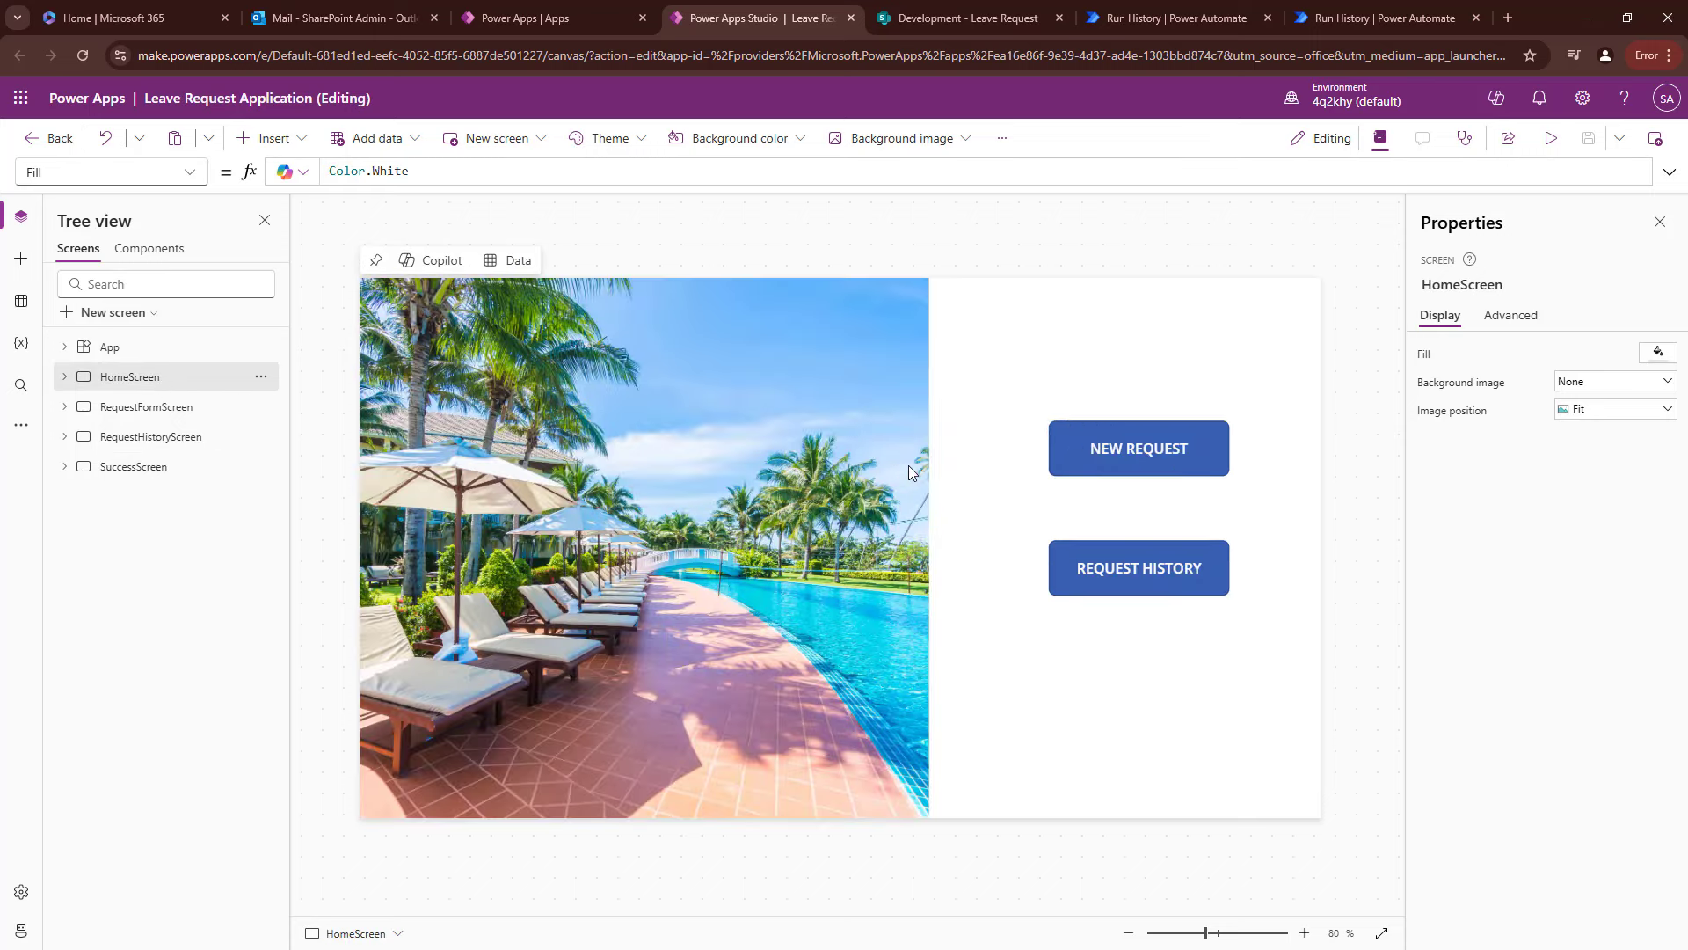